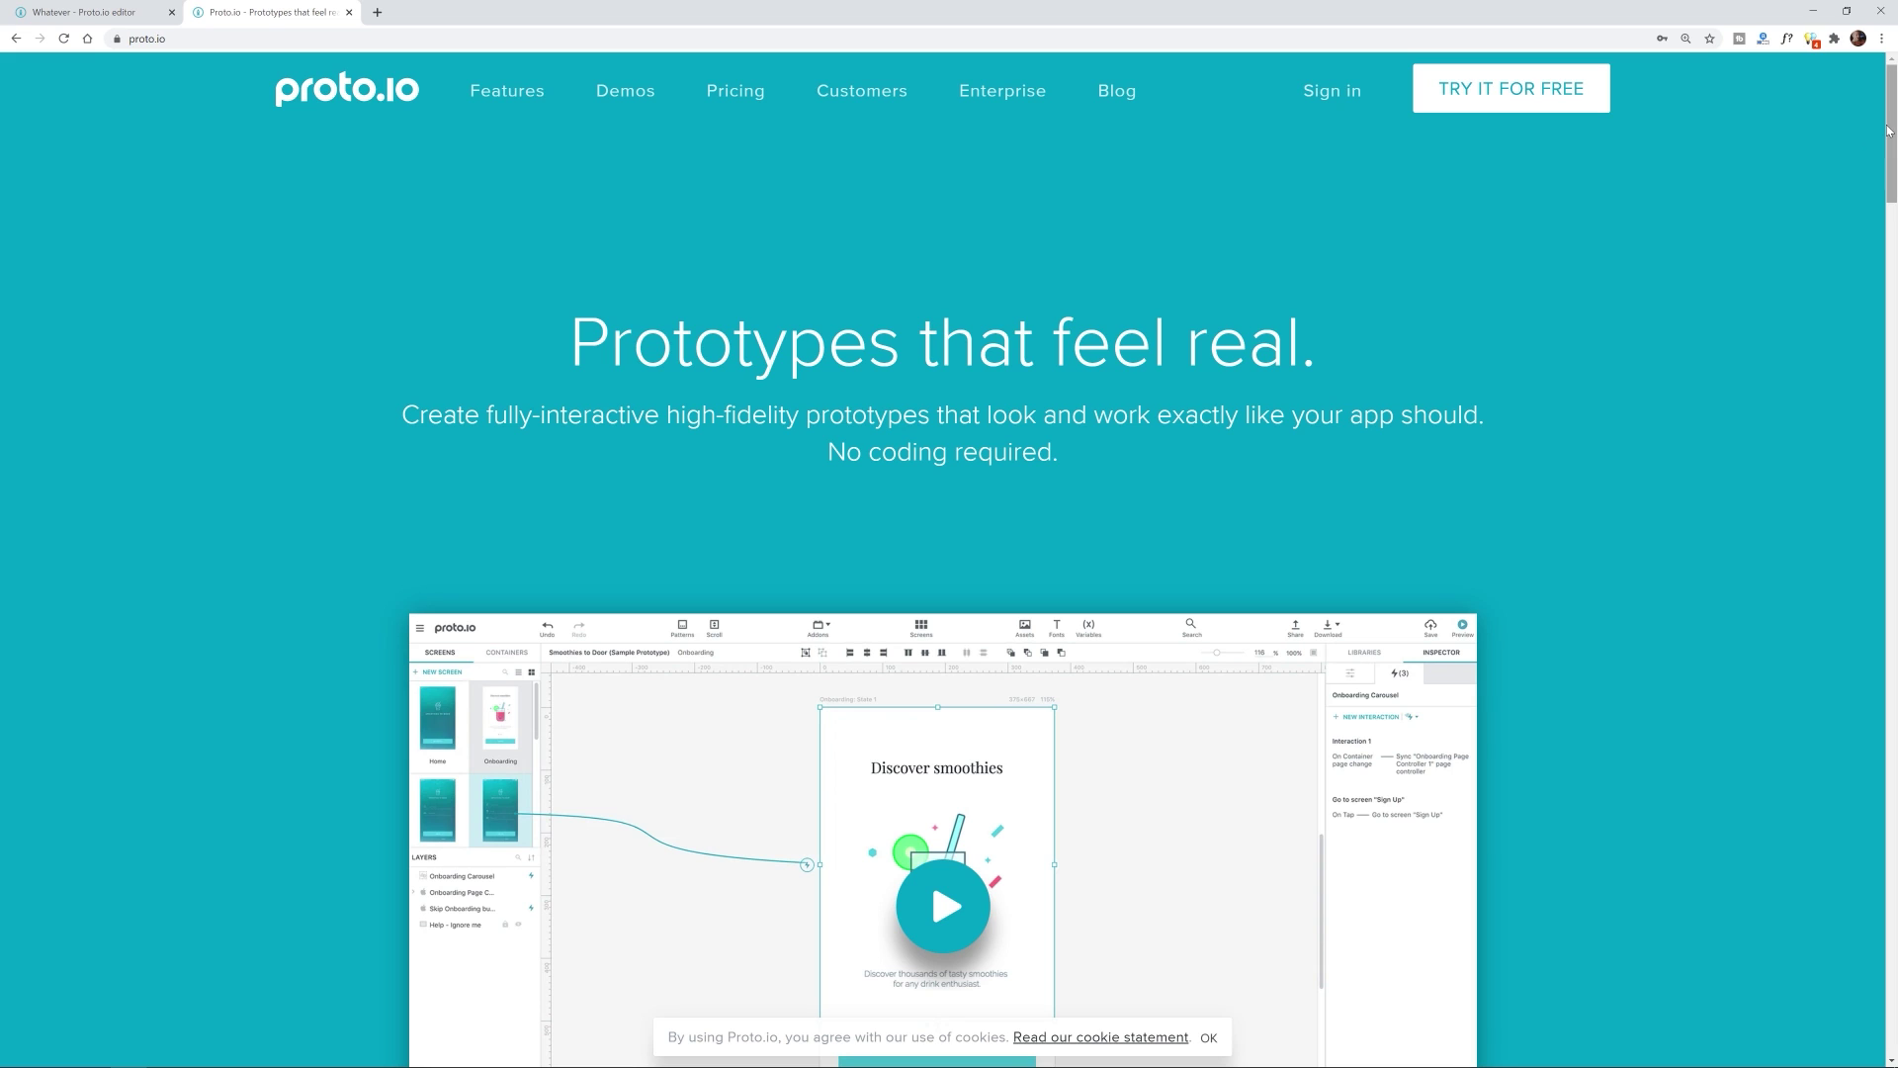
Step: Open Proto.io's pricing page and scroll to the Freelancer through Enterprise plan cards
left_click_drag(1889, 132, 1889, 125)
left_click(744, 89)
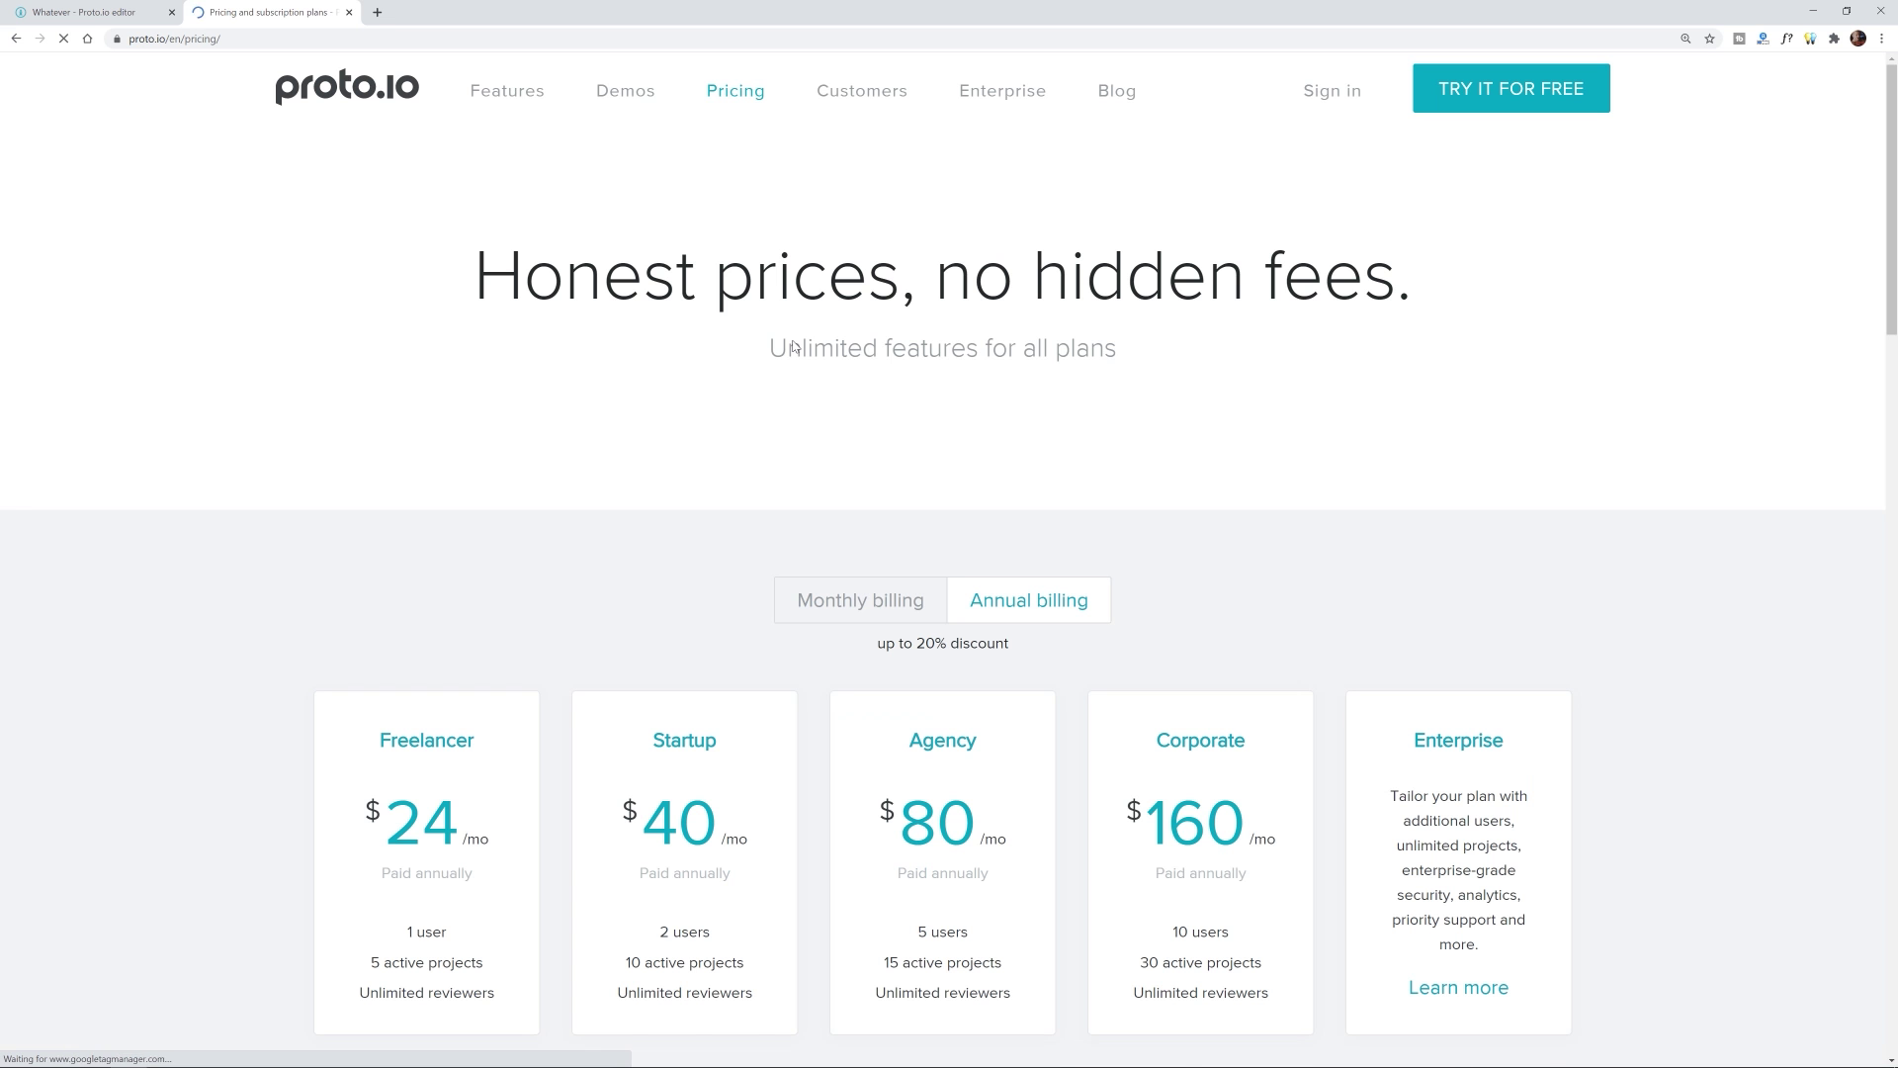
scroll(1465, 425, "down", 4)
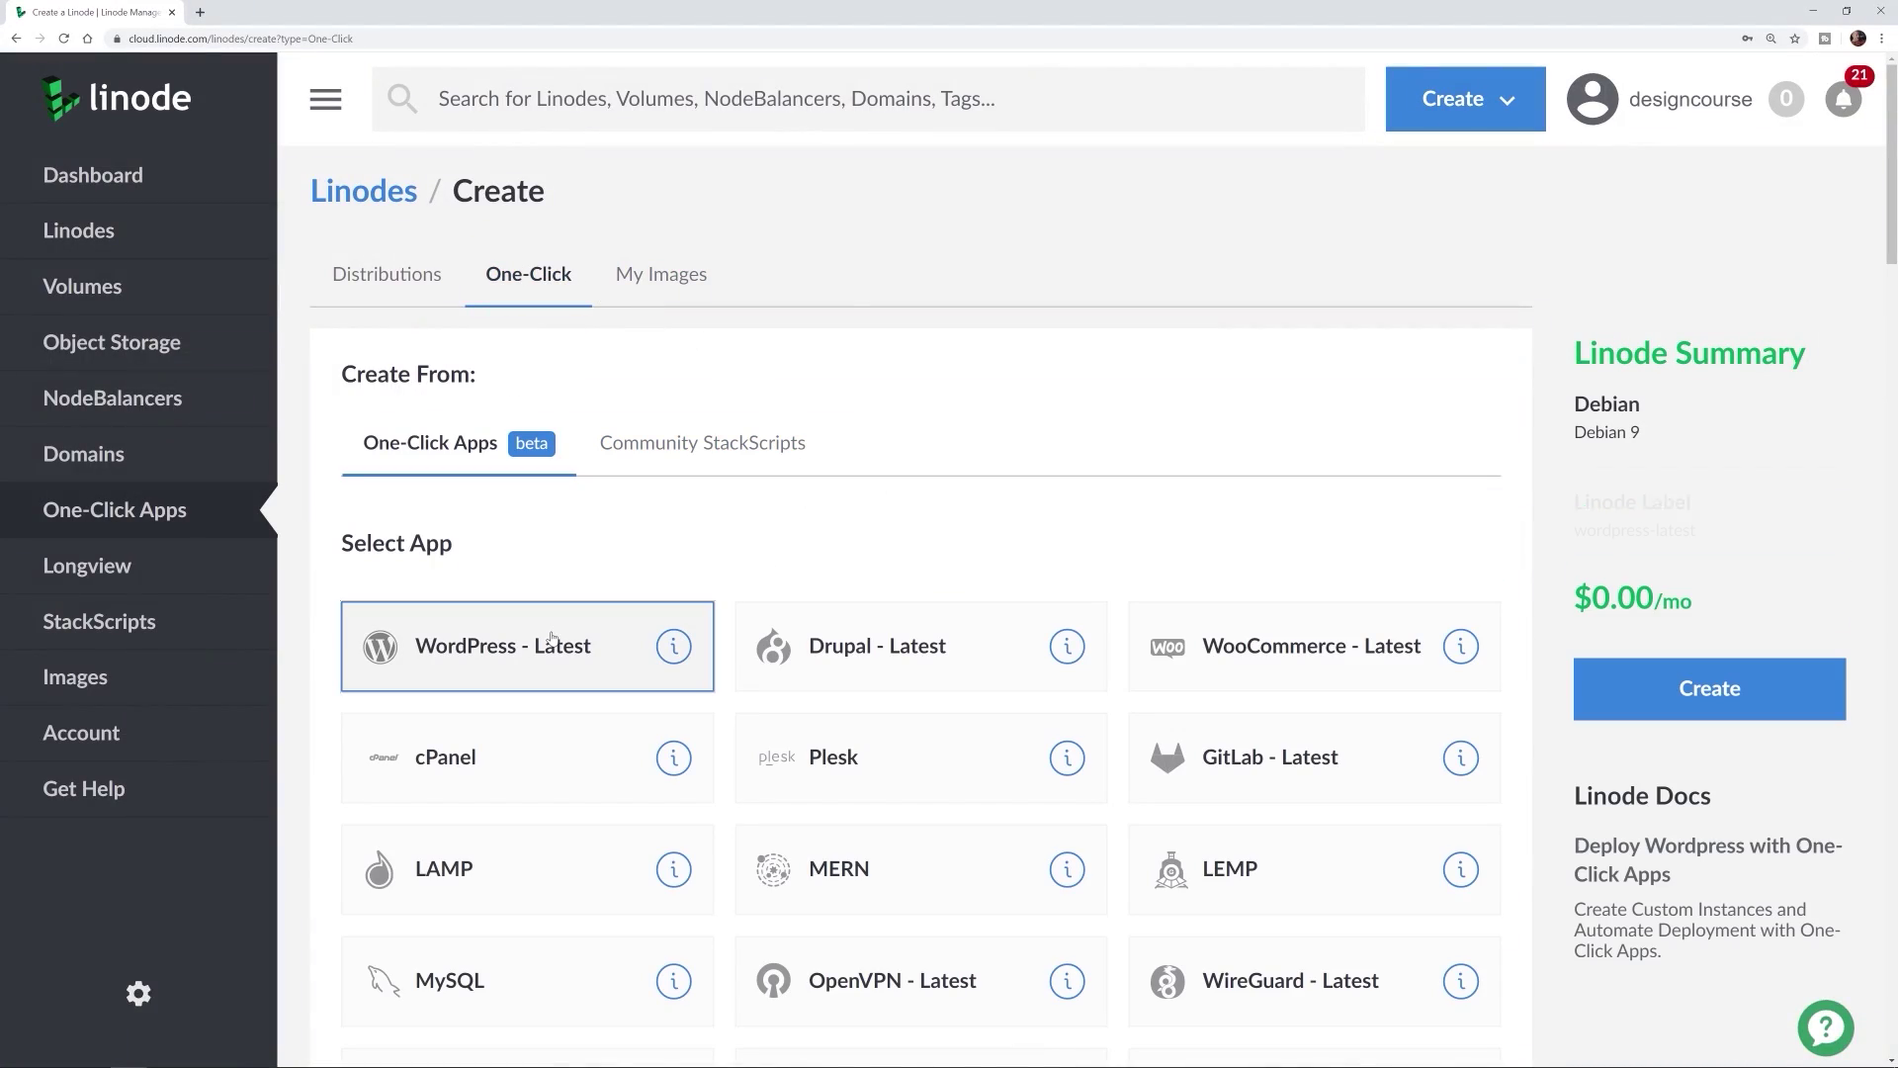
Step: Choose Atlanta, GA as the region for the WordPress Linode
left_click(1648, 687)
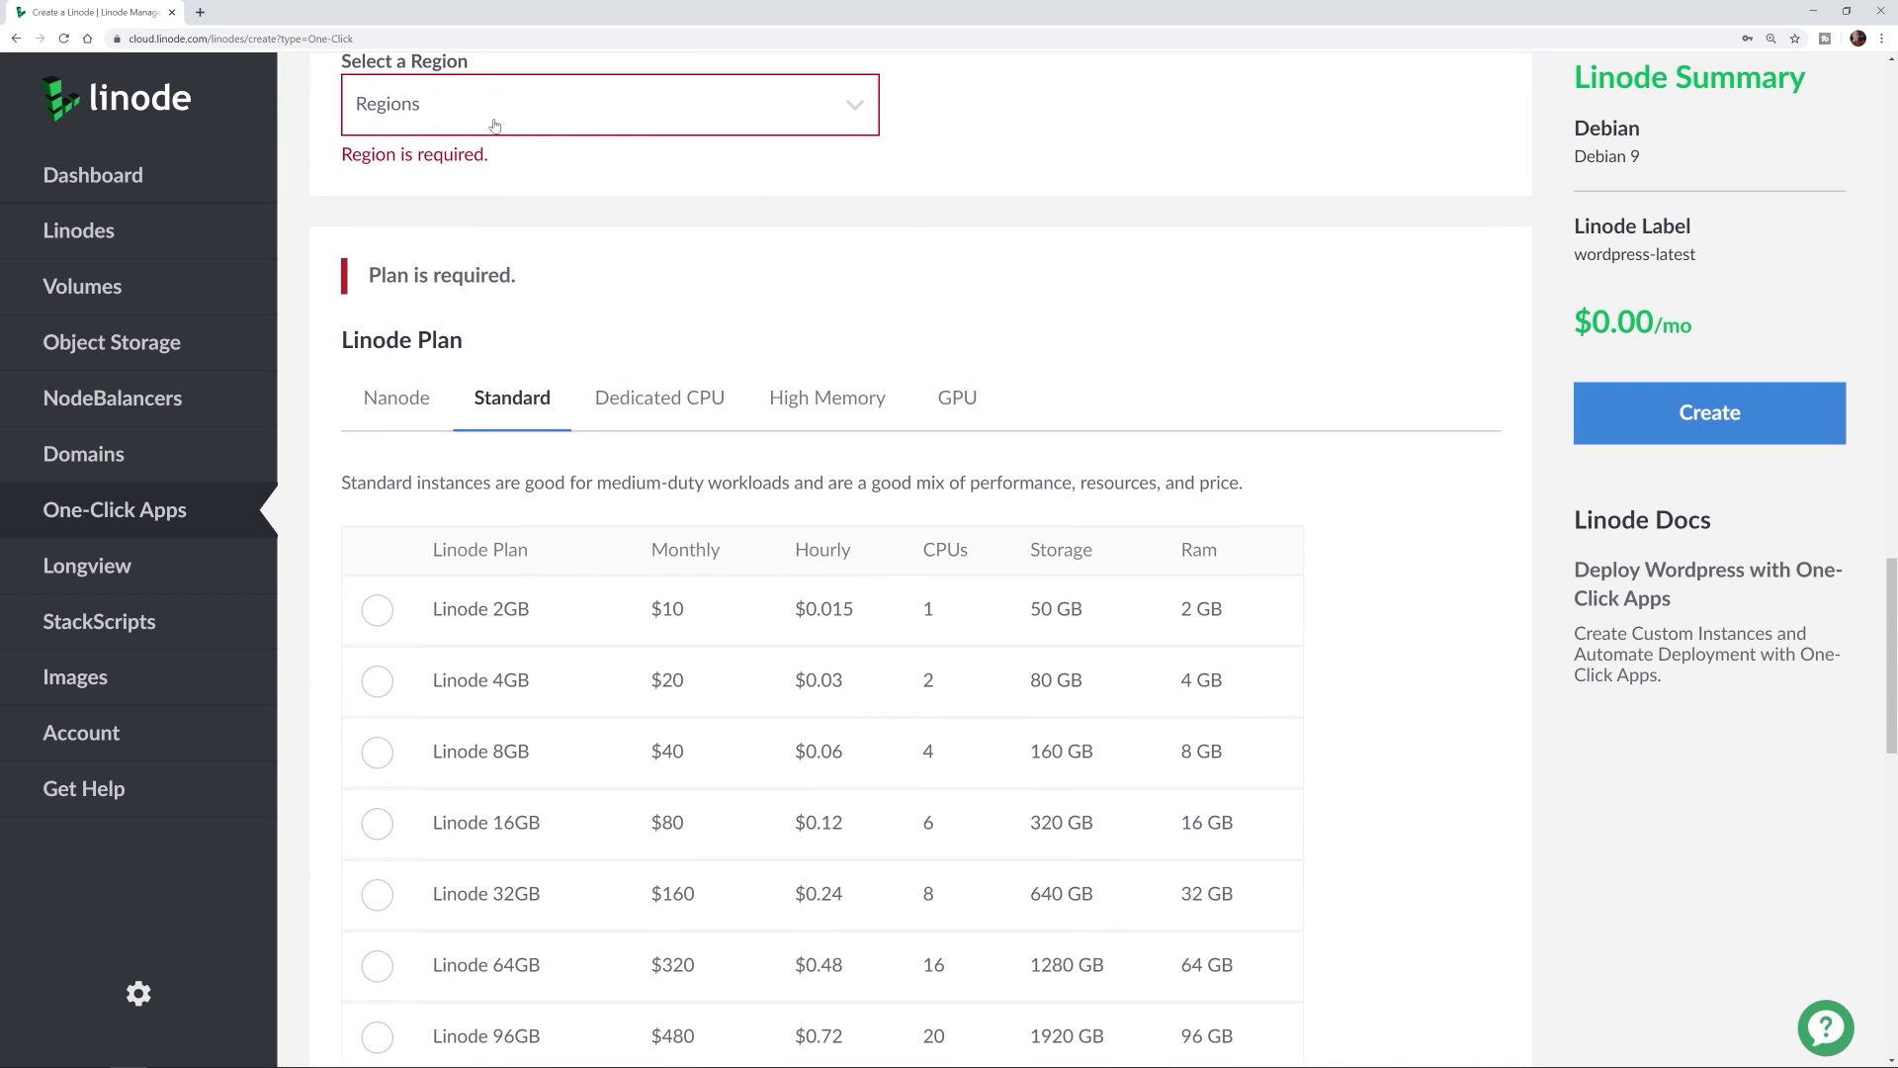
left_click(427, 103)
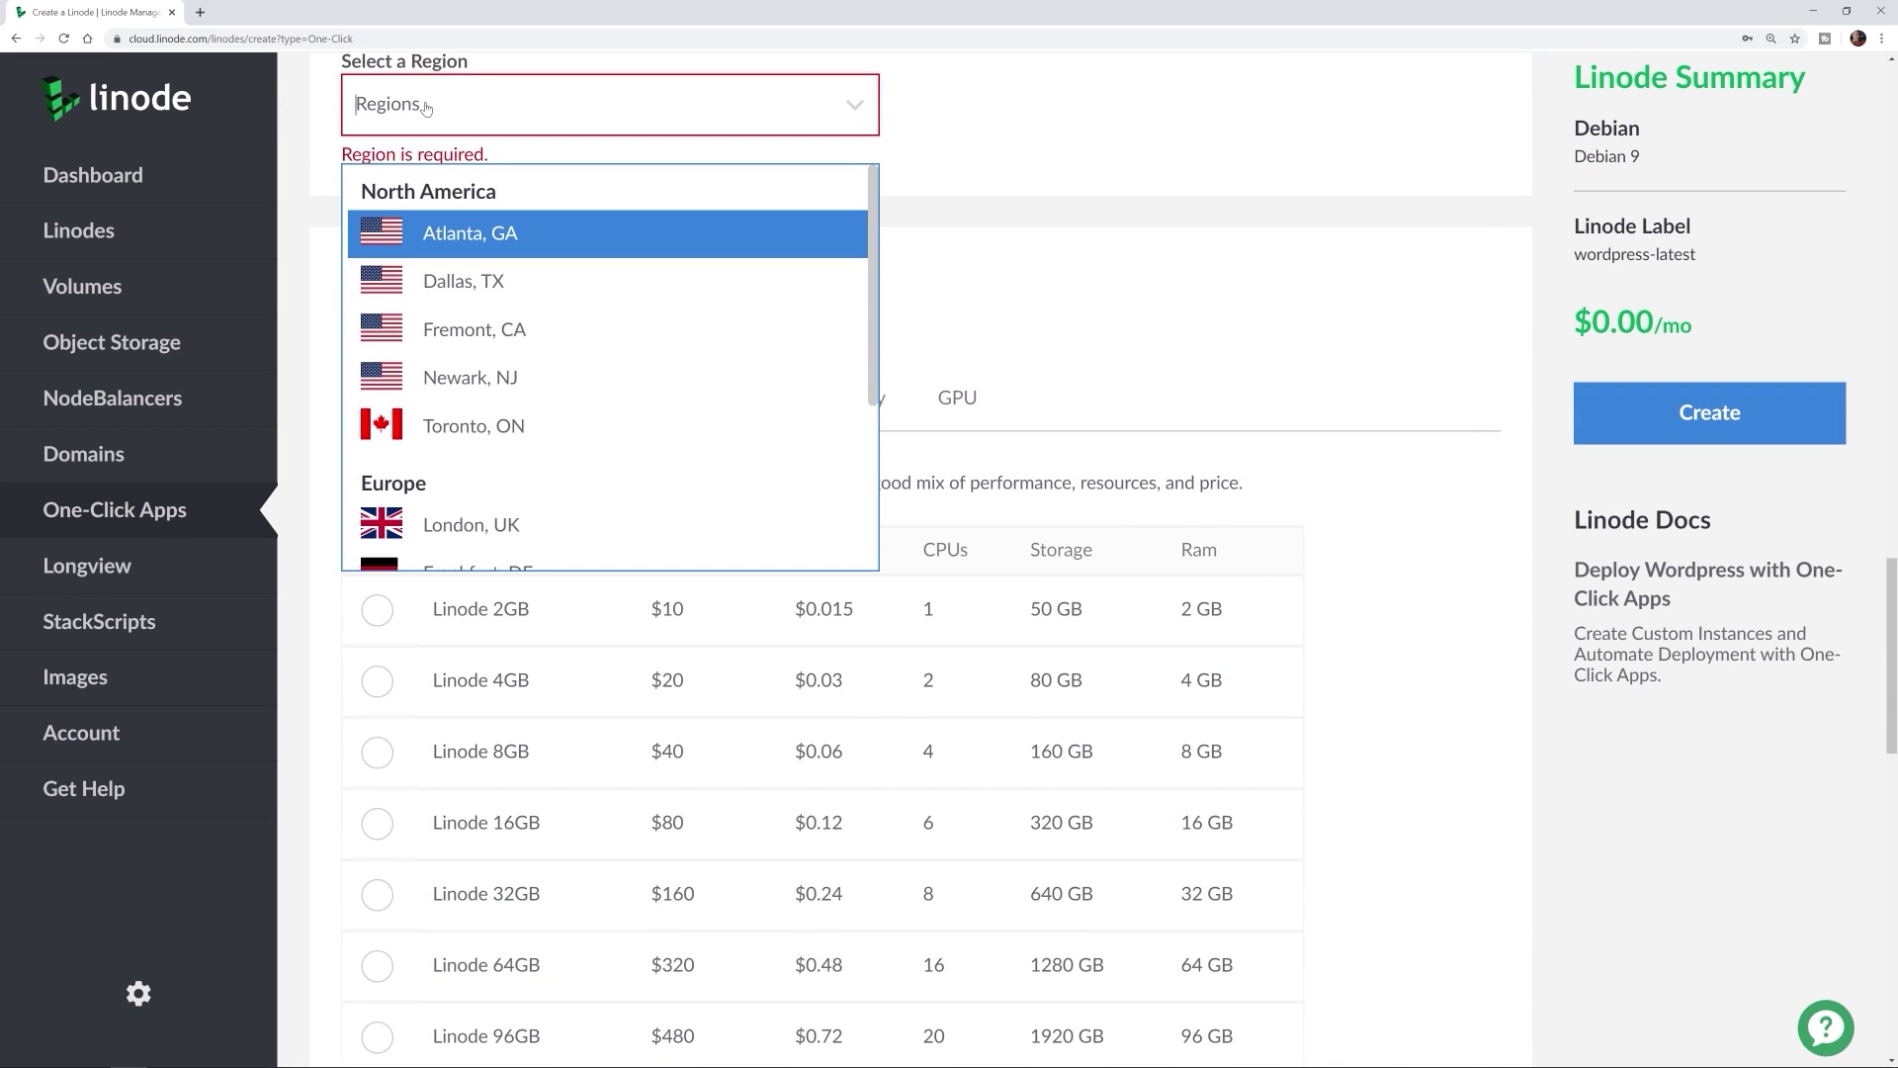
left_click(464, 235)
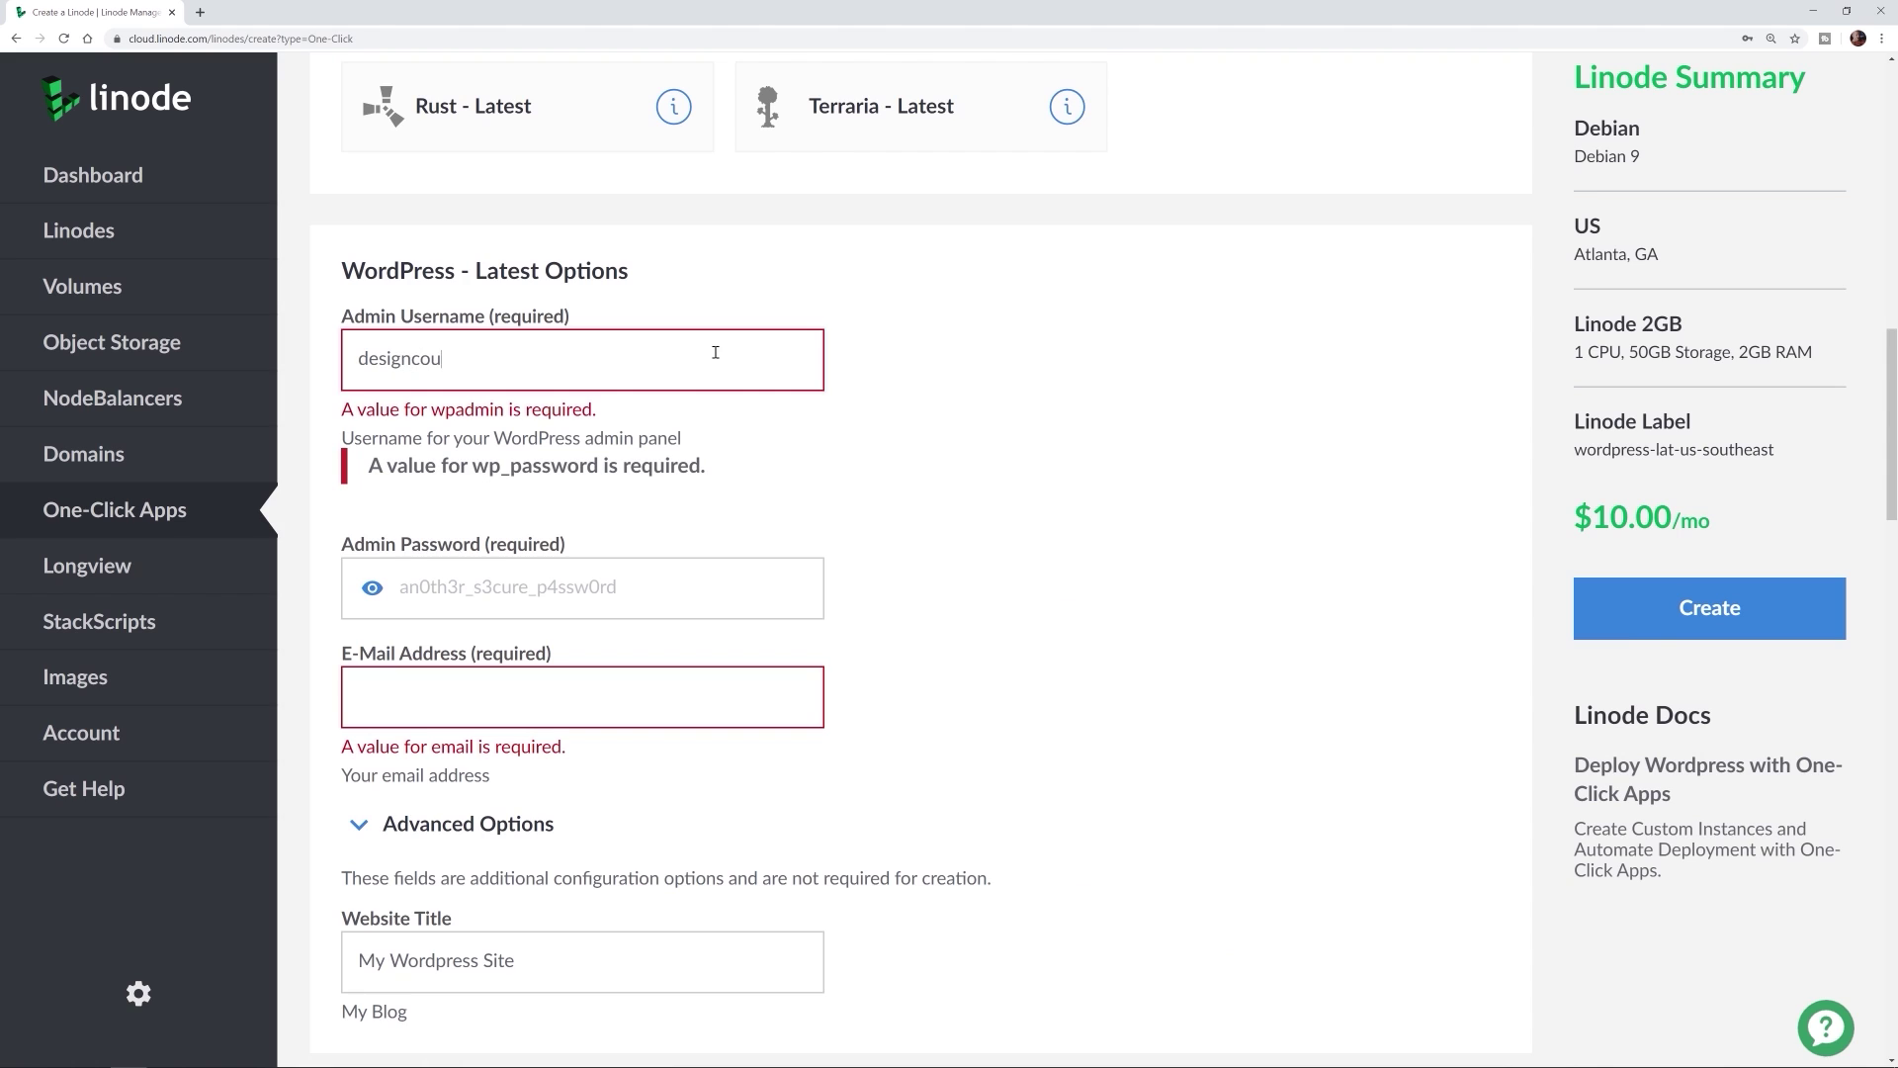
Step: Fill in the admin username, password and e-mail, then create the Linode
key("Tab")
key("ctrl+v")
scroll(1663, 602, "down", 4)
left_click(1663, 601)
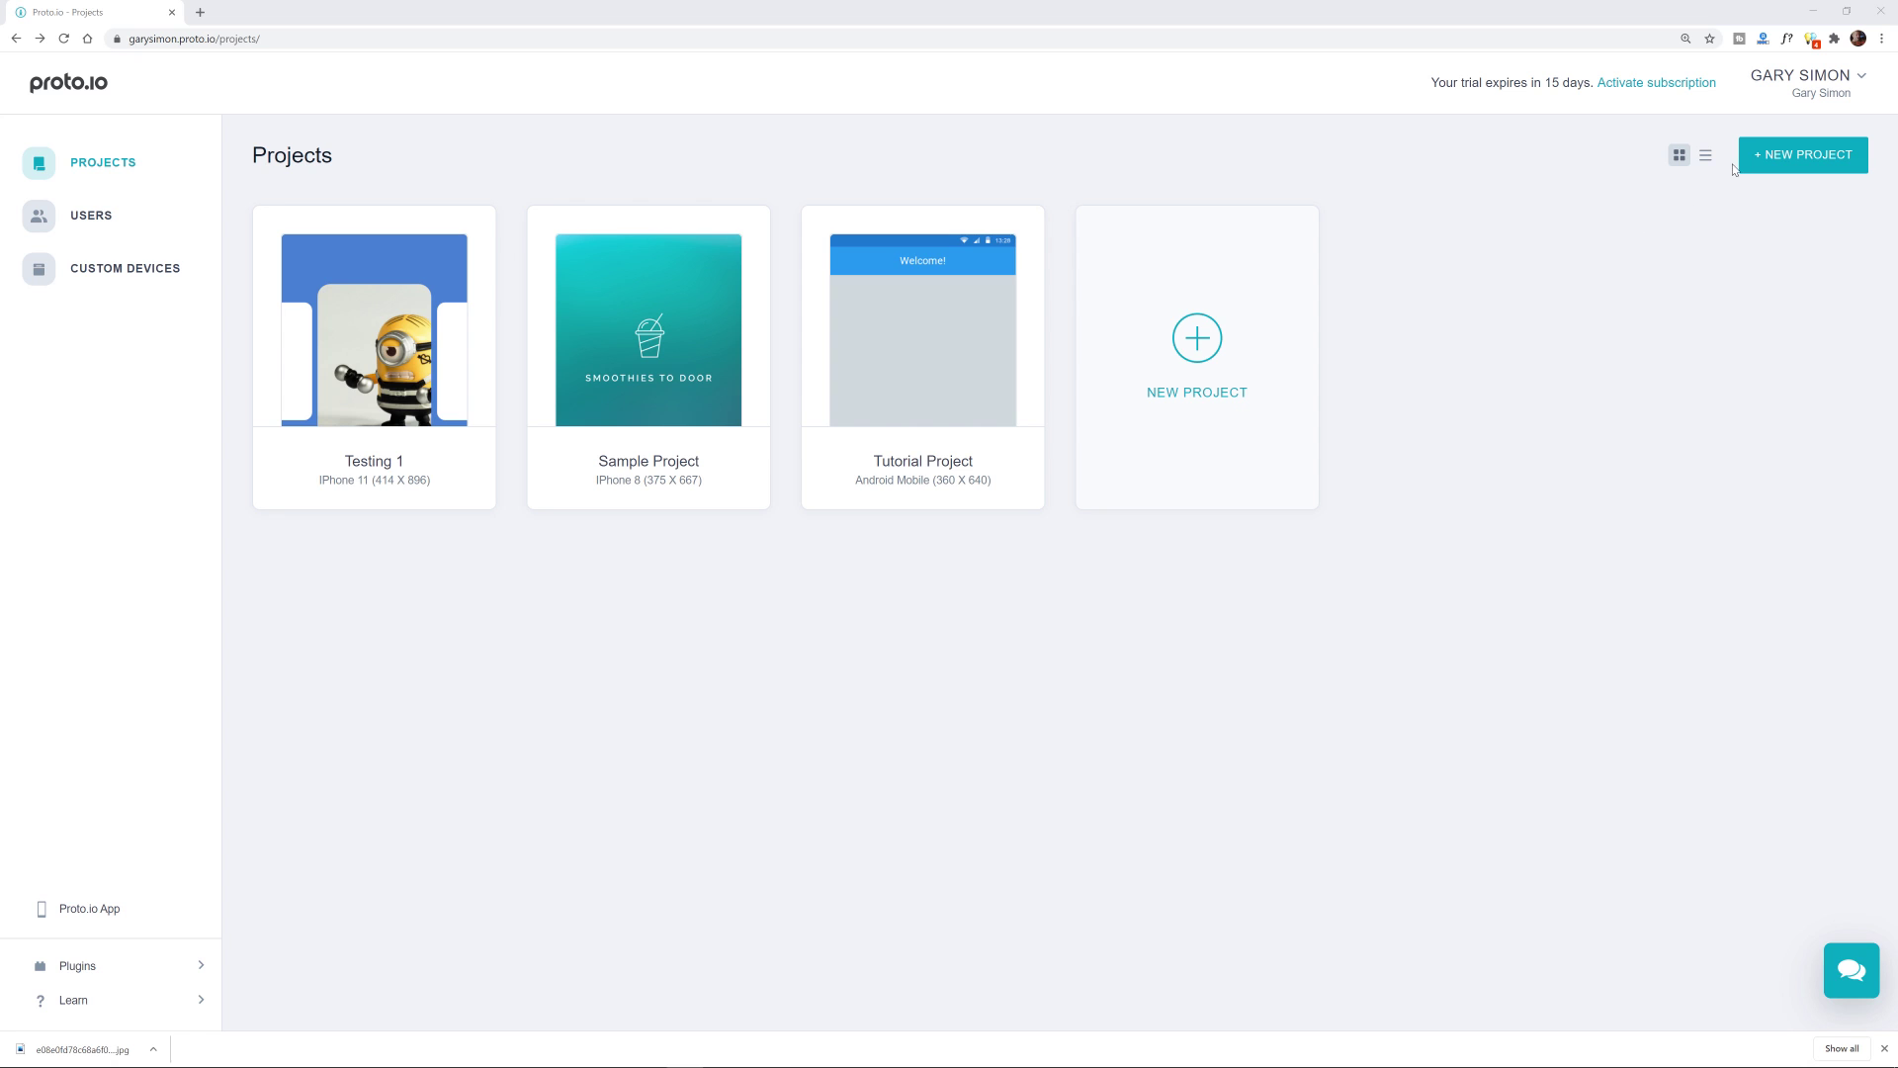
Step: Create a smartphone project named 'Whatever' with the iPhone 11 (414 x 896) device skin
left_click(1826, 166)
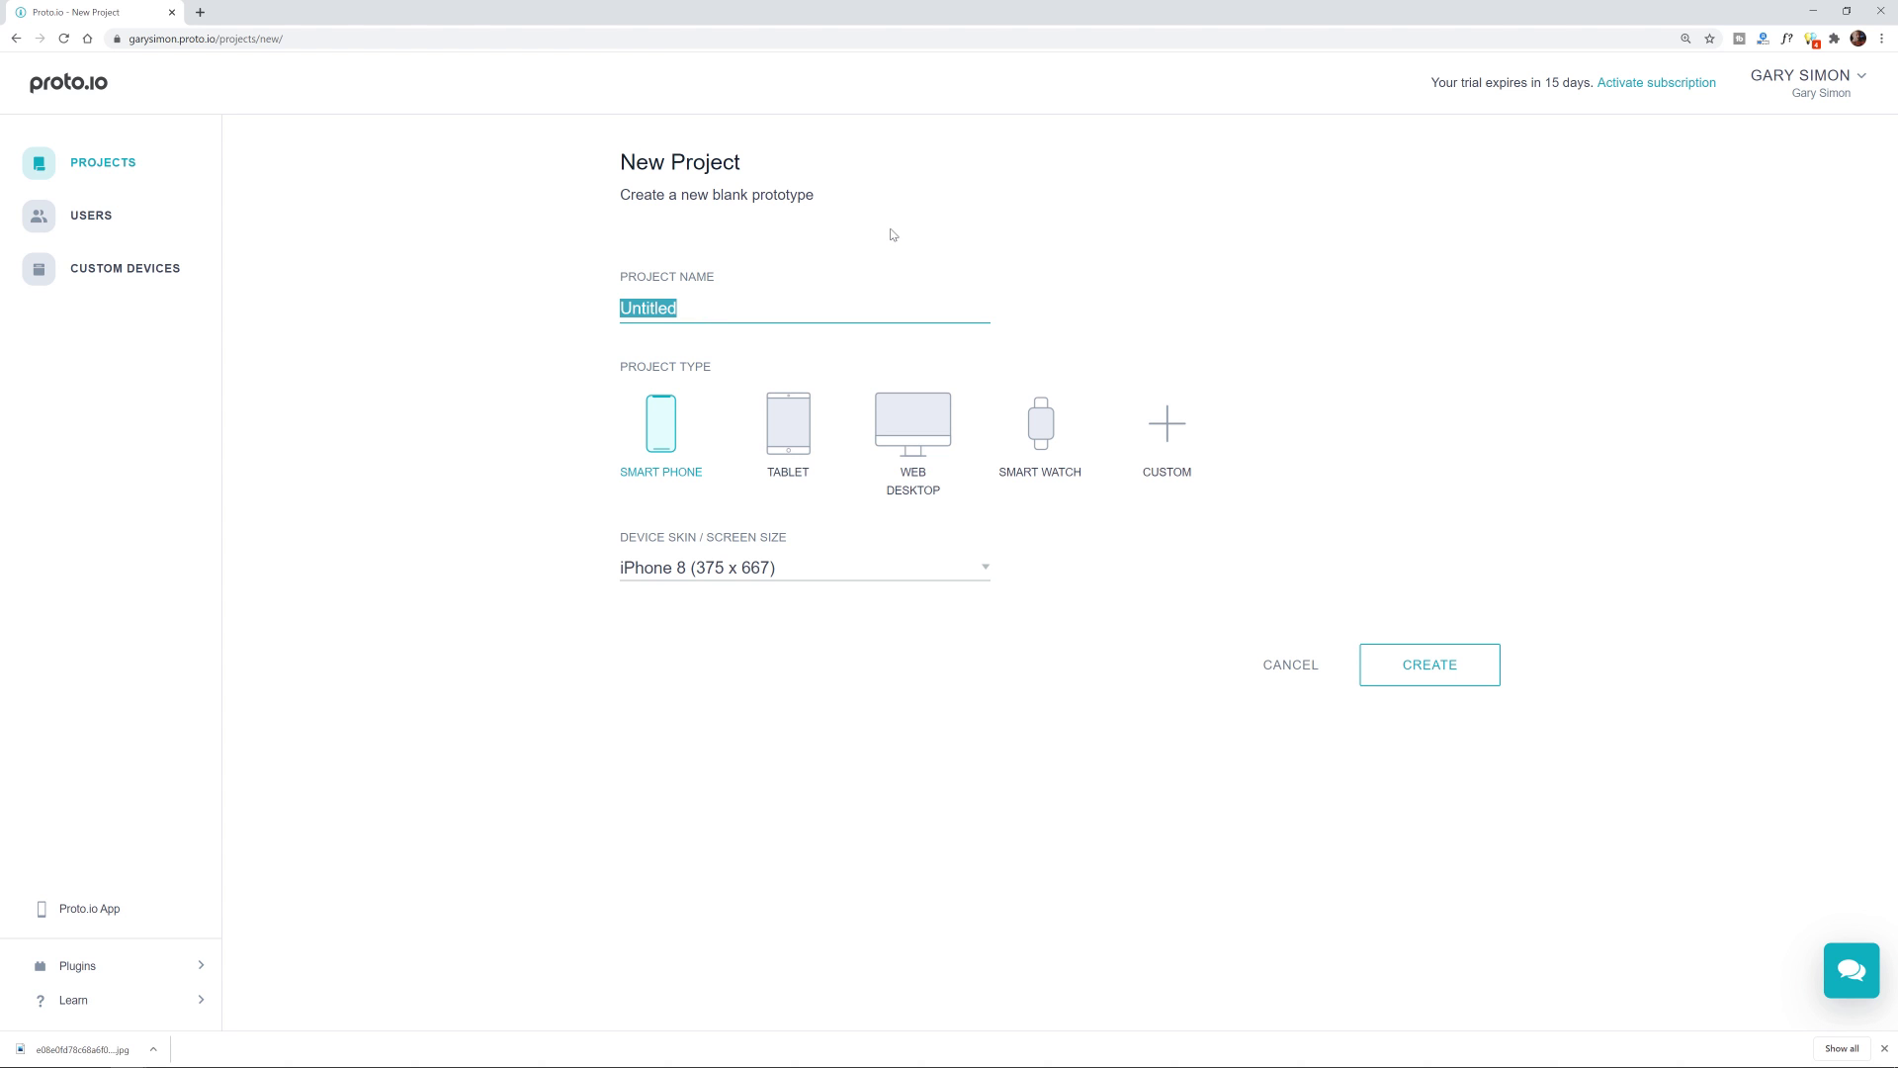
type("Whatever")
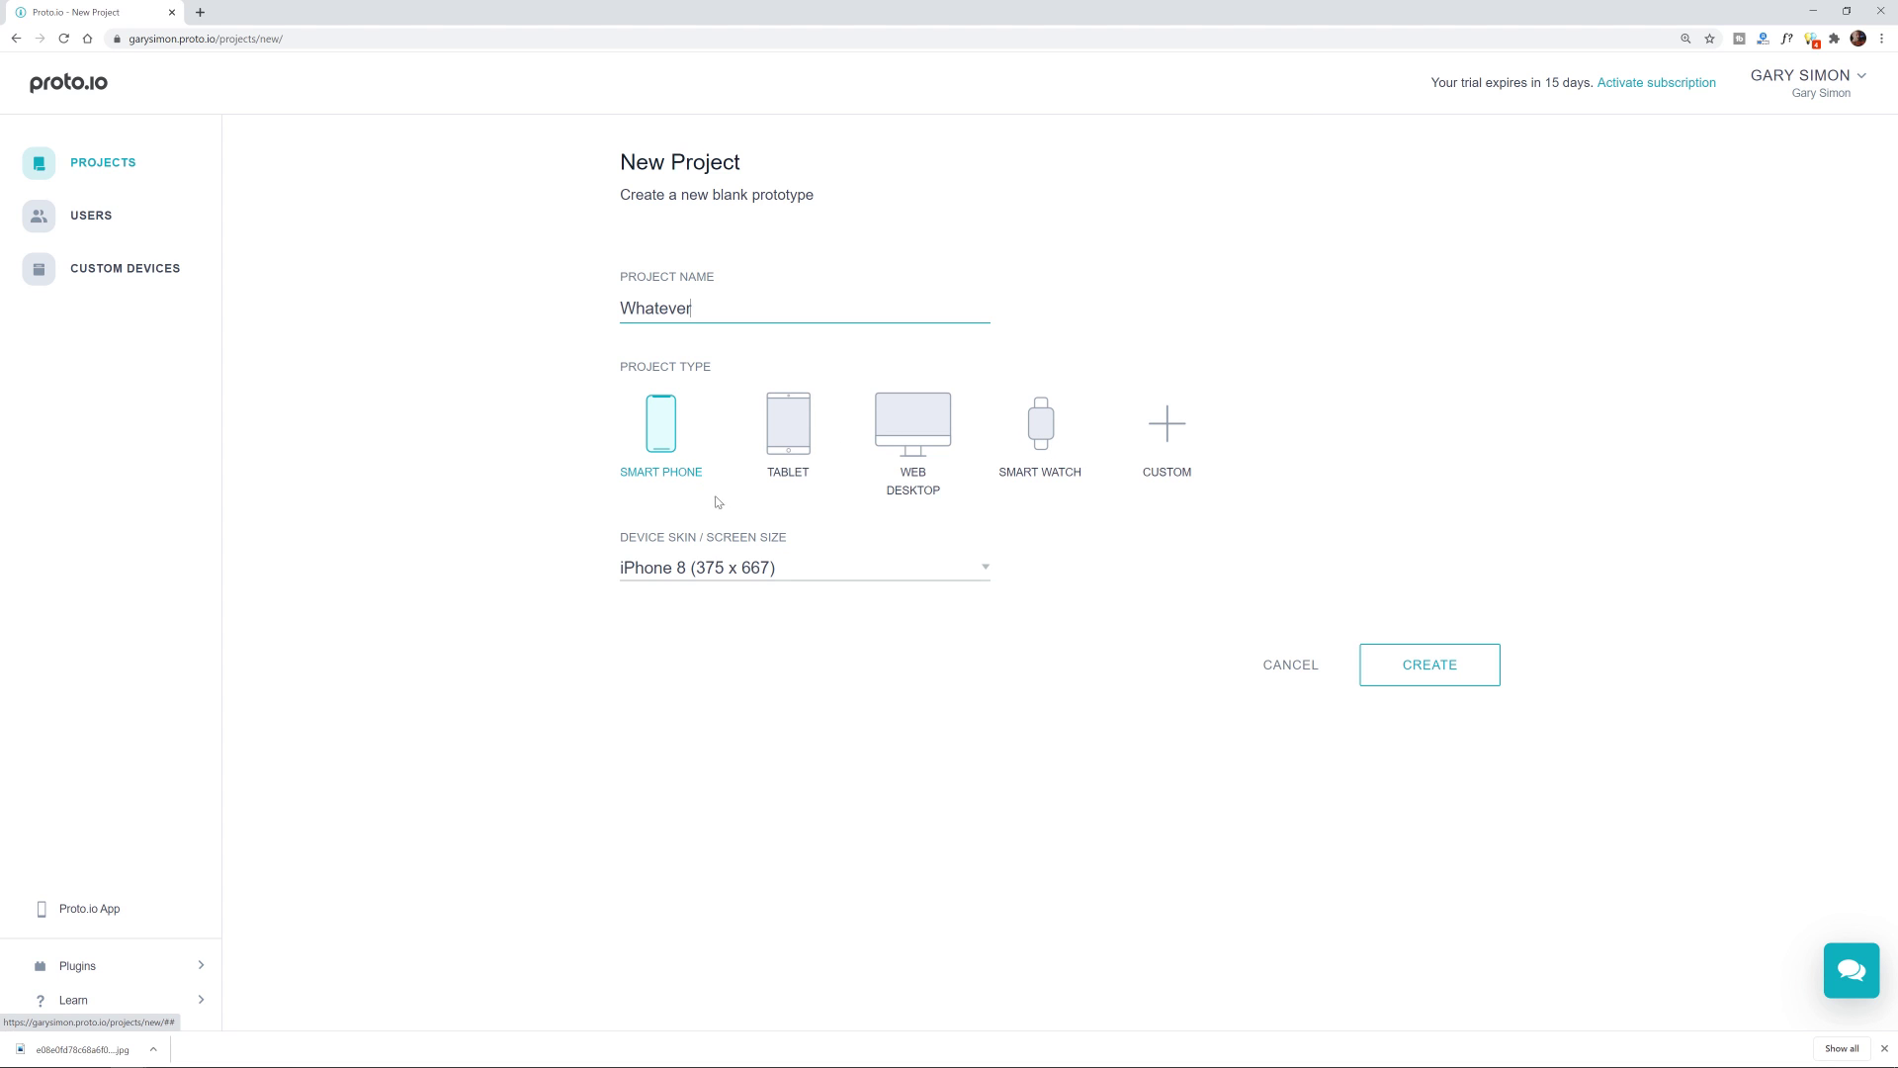
left_click(770, 570)
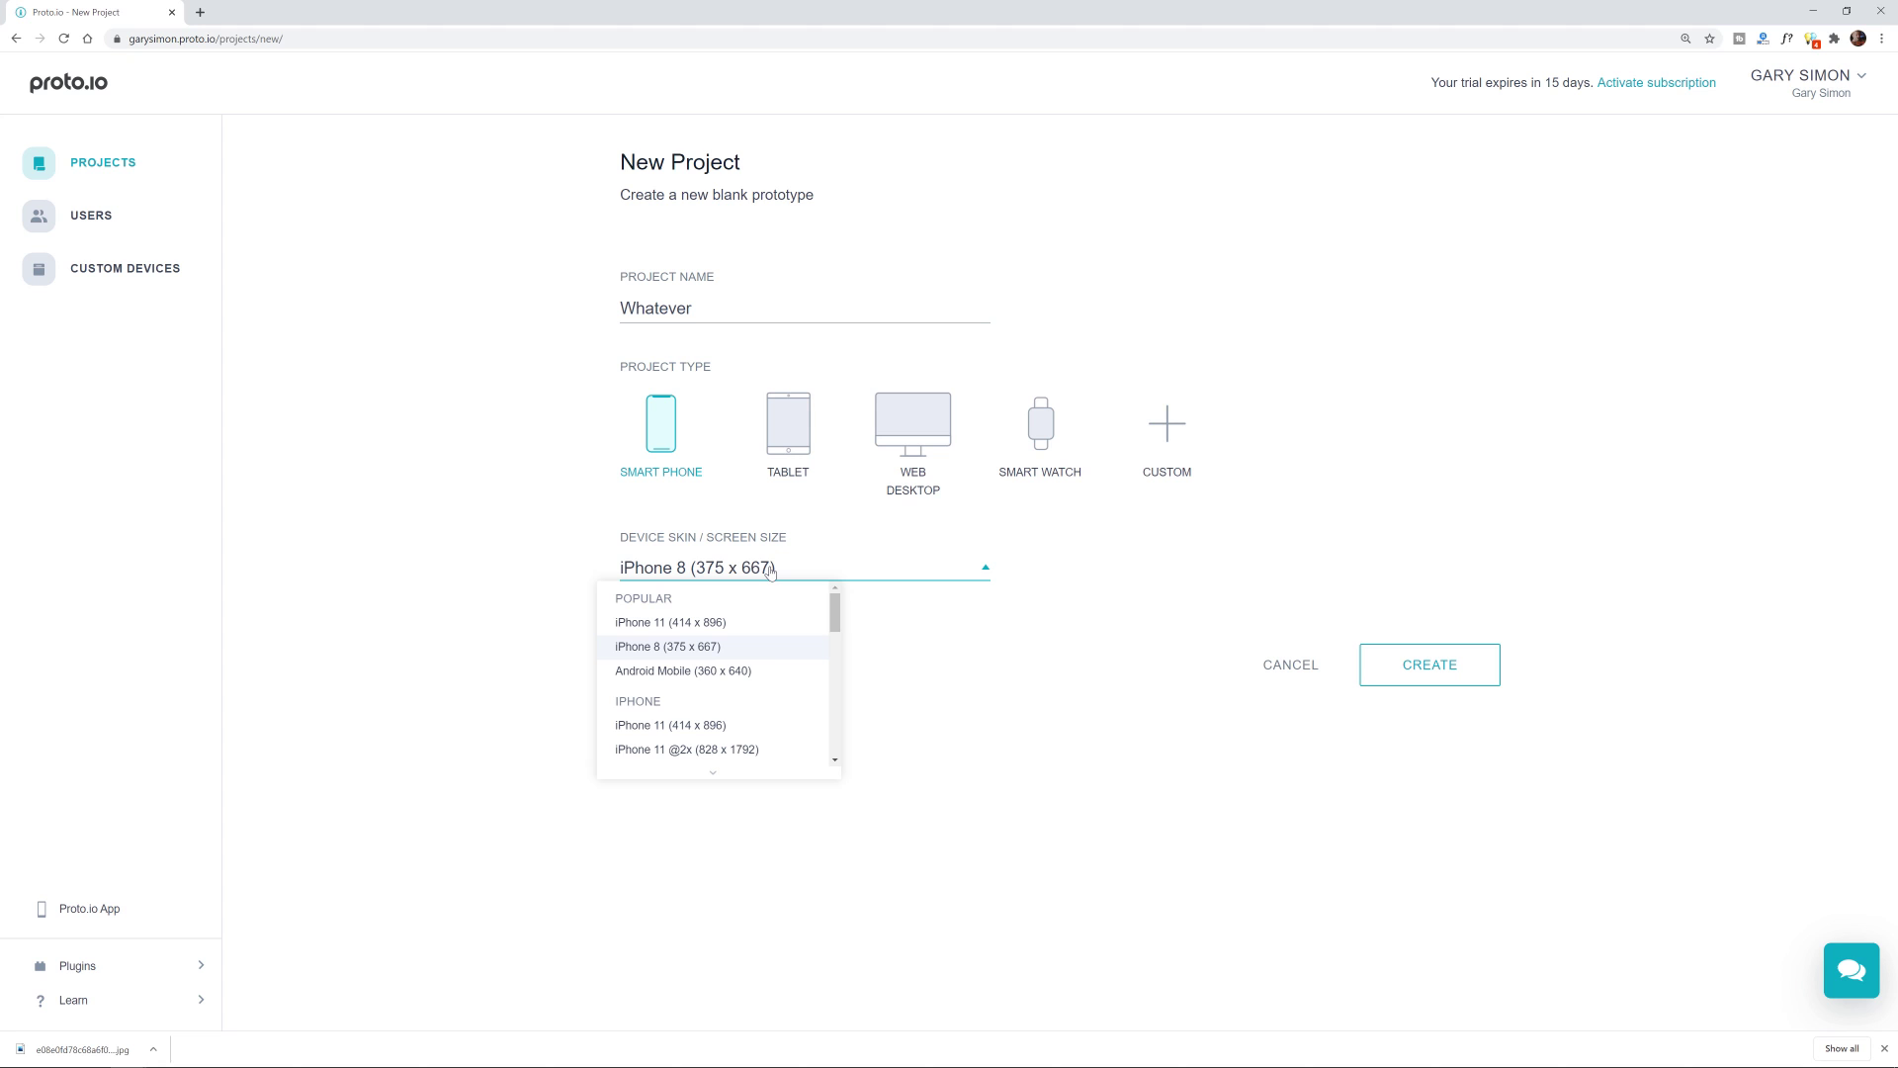
left_click(765, 623)
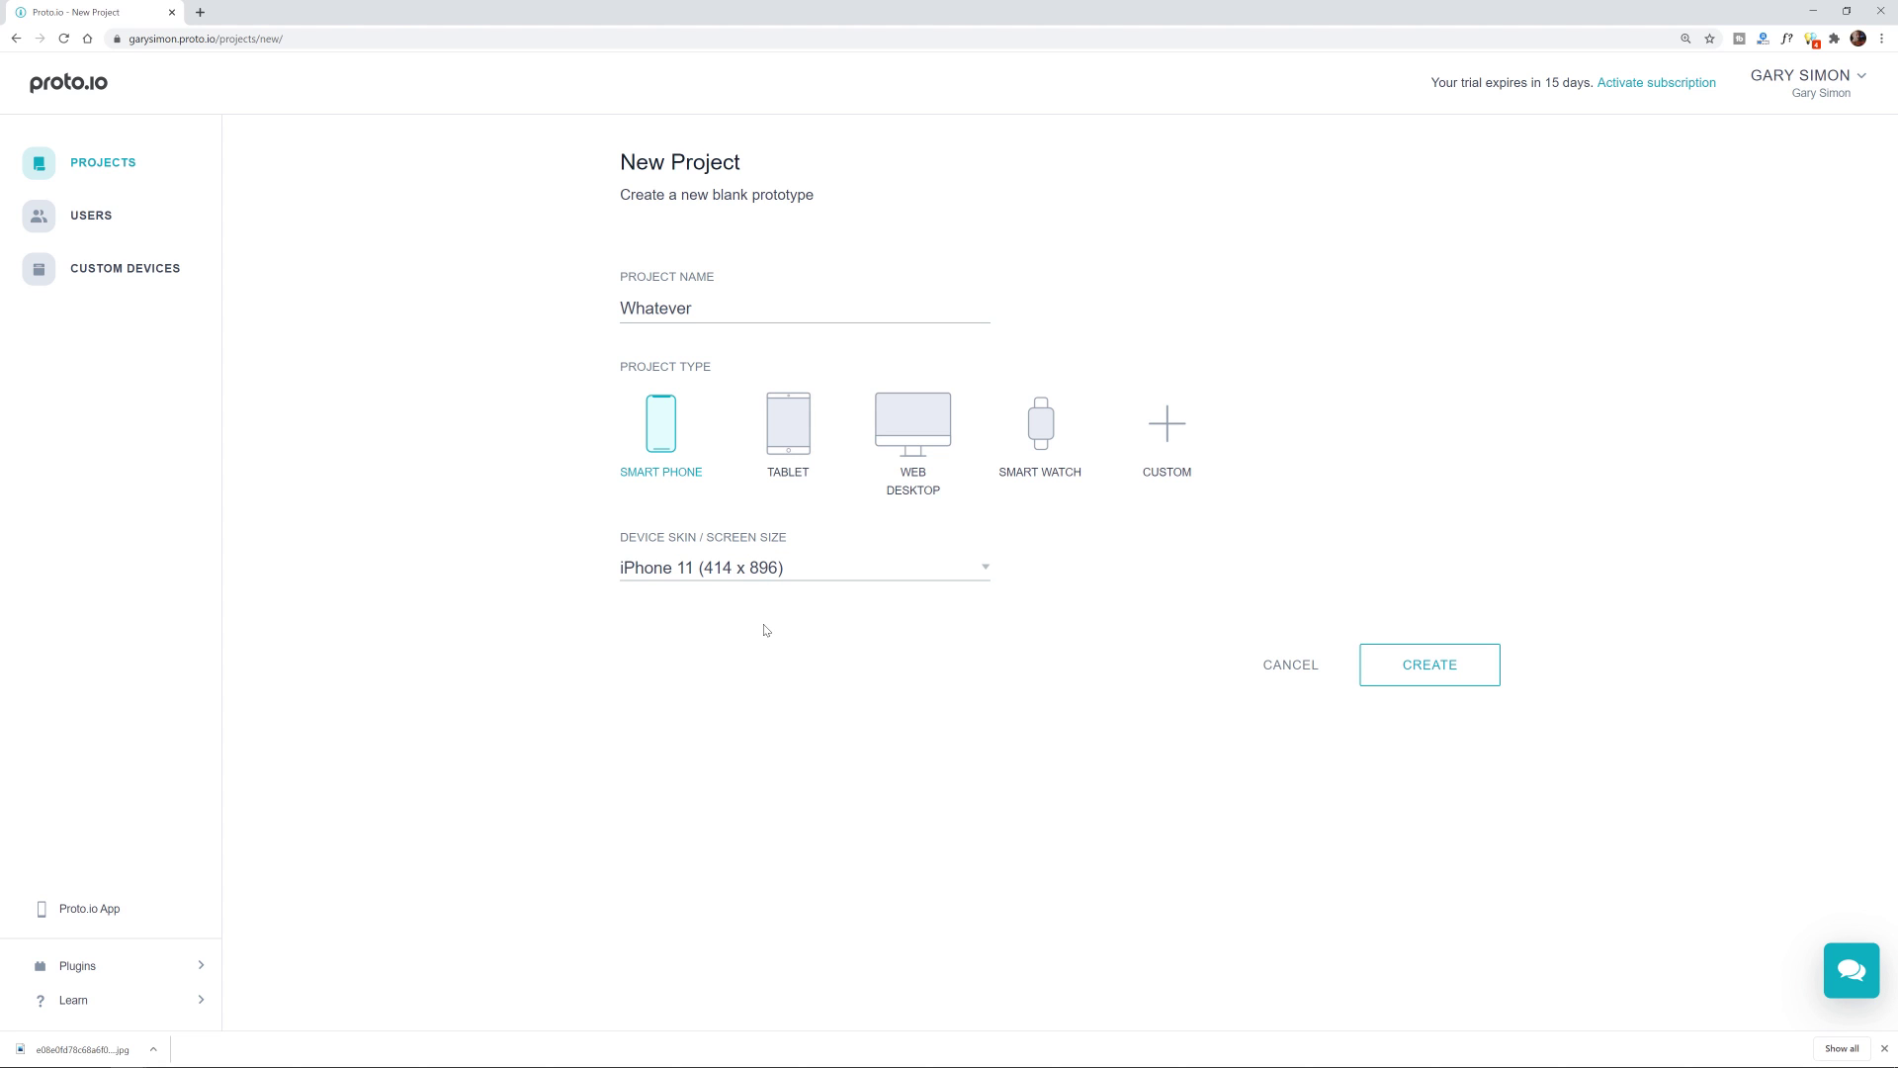
left_click(1443, 672)
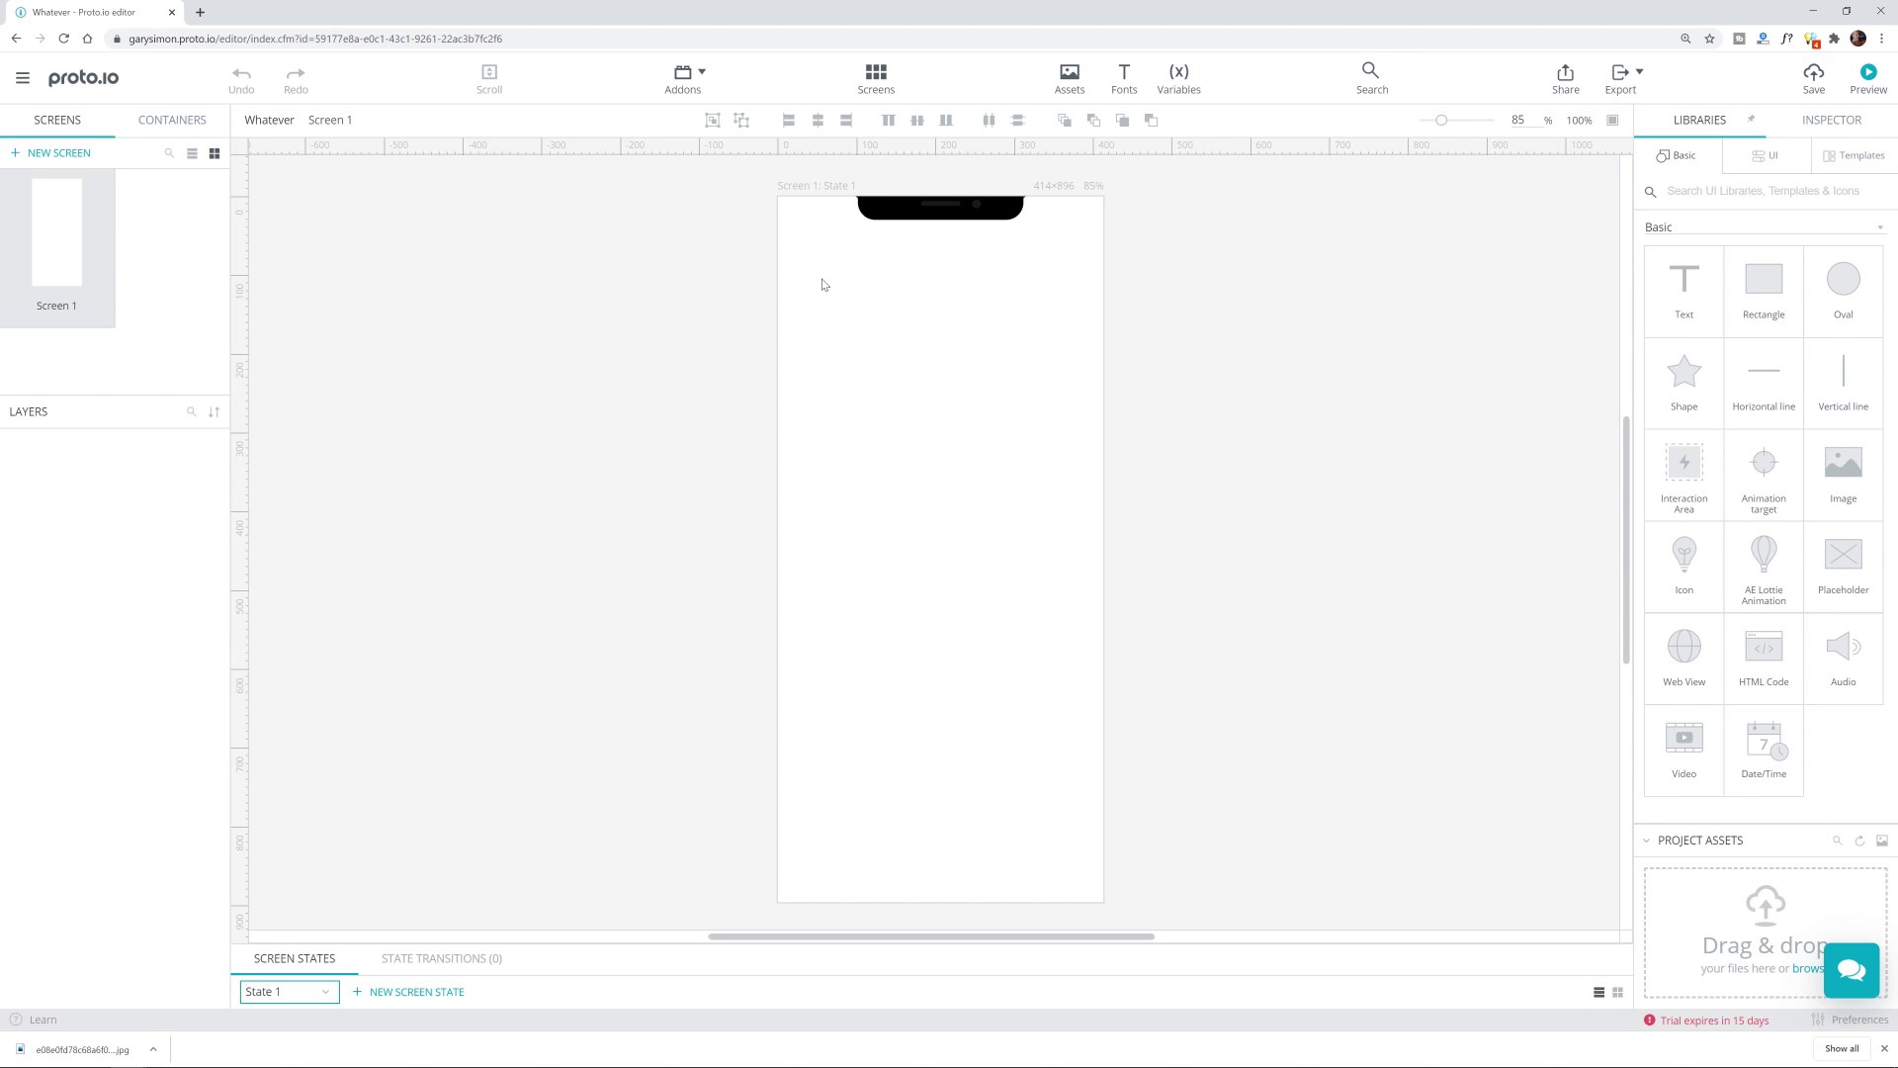
Step: Set Screen 1's background colour to dark maroon (730015)
left_click(836, 189)
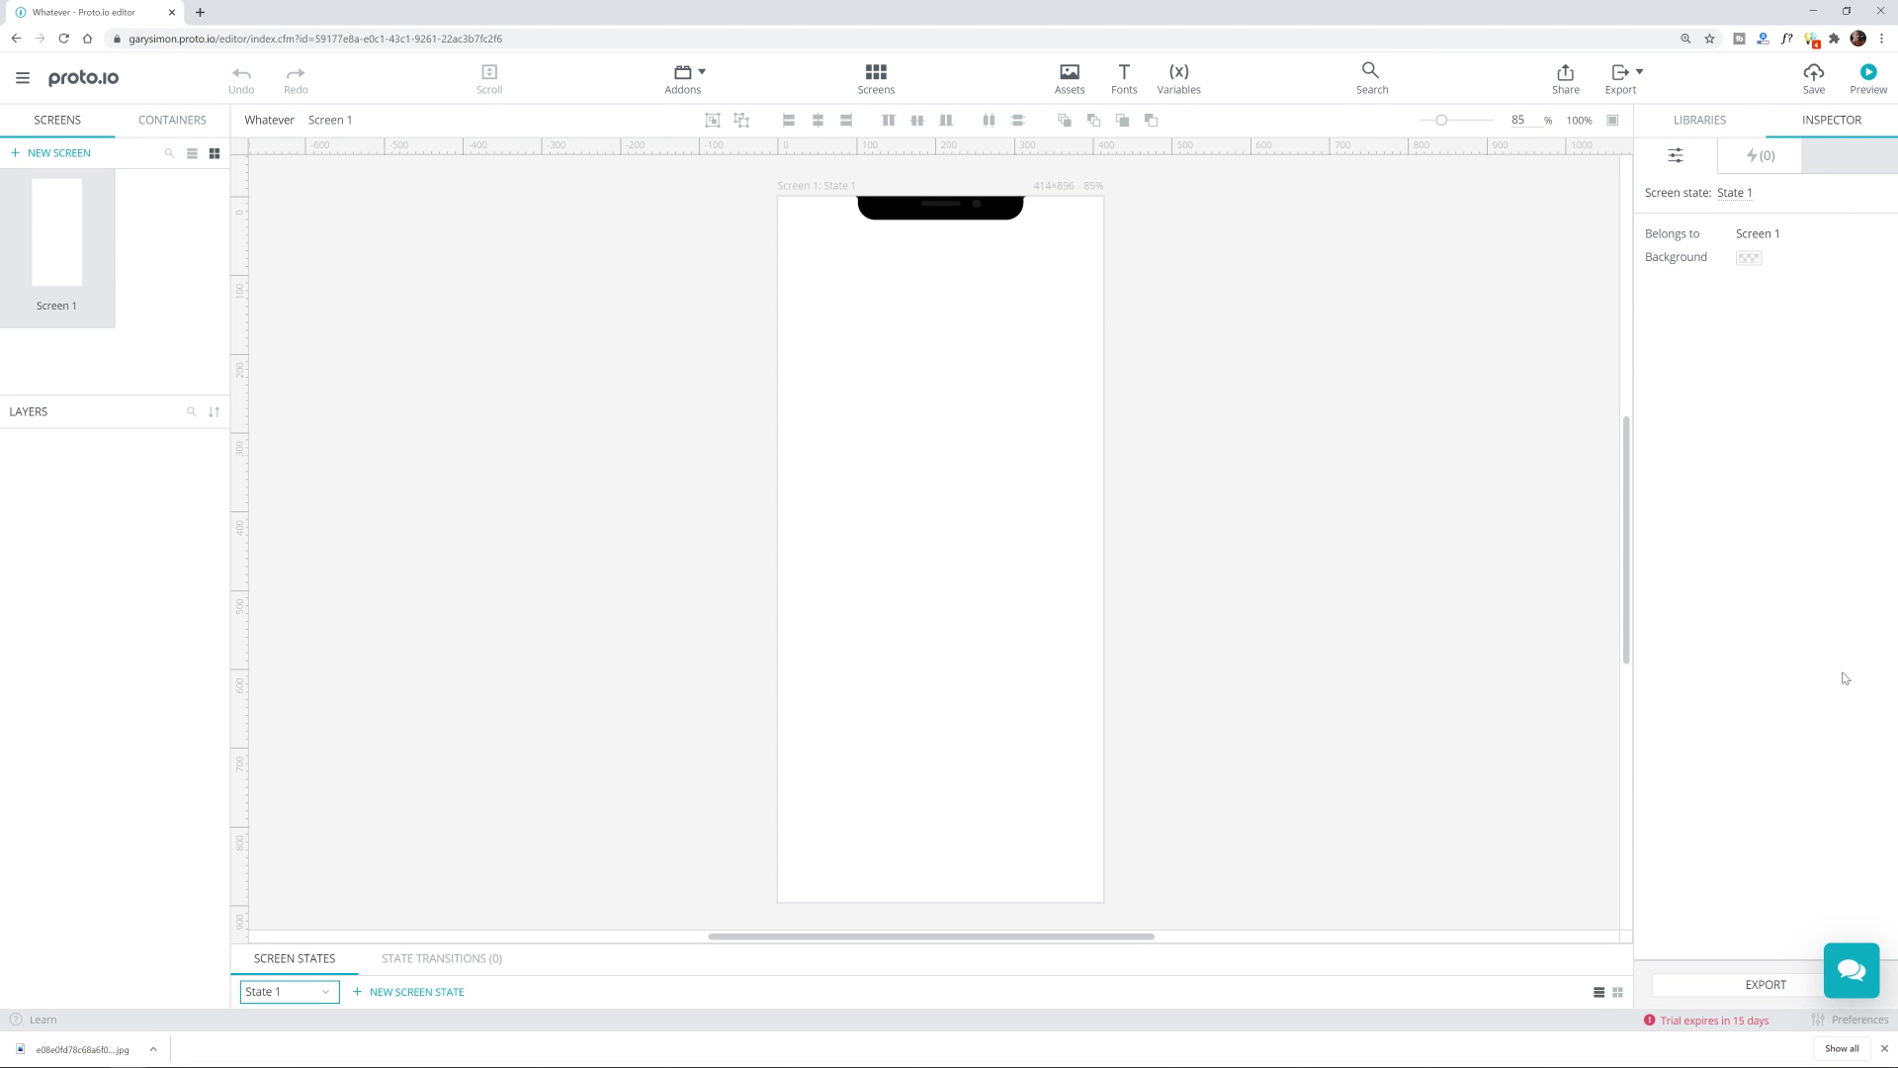
left_click(1747, 261)
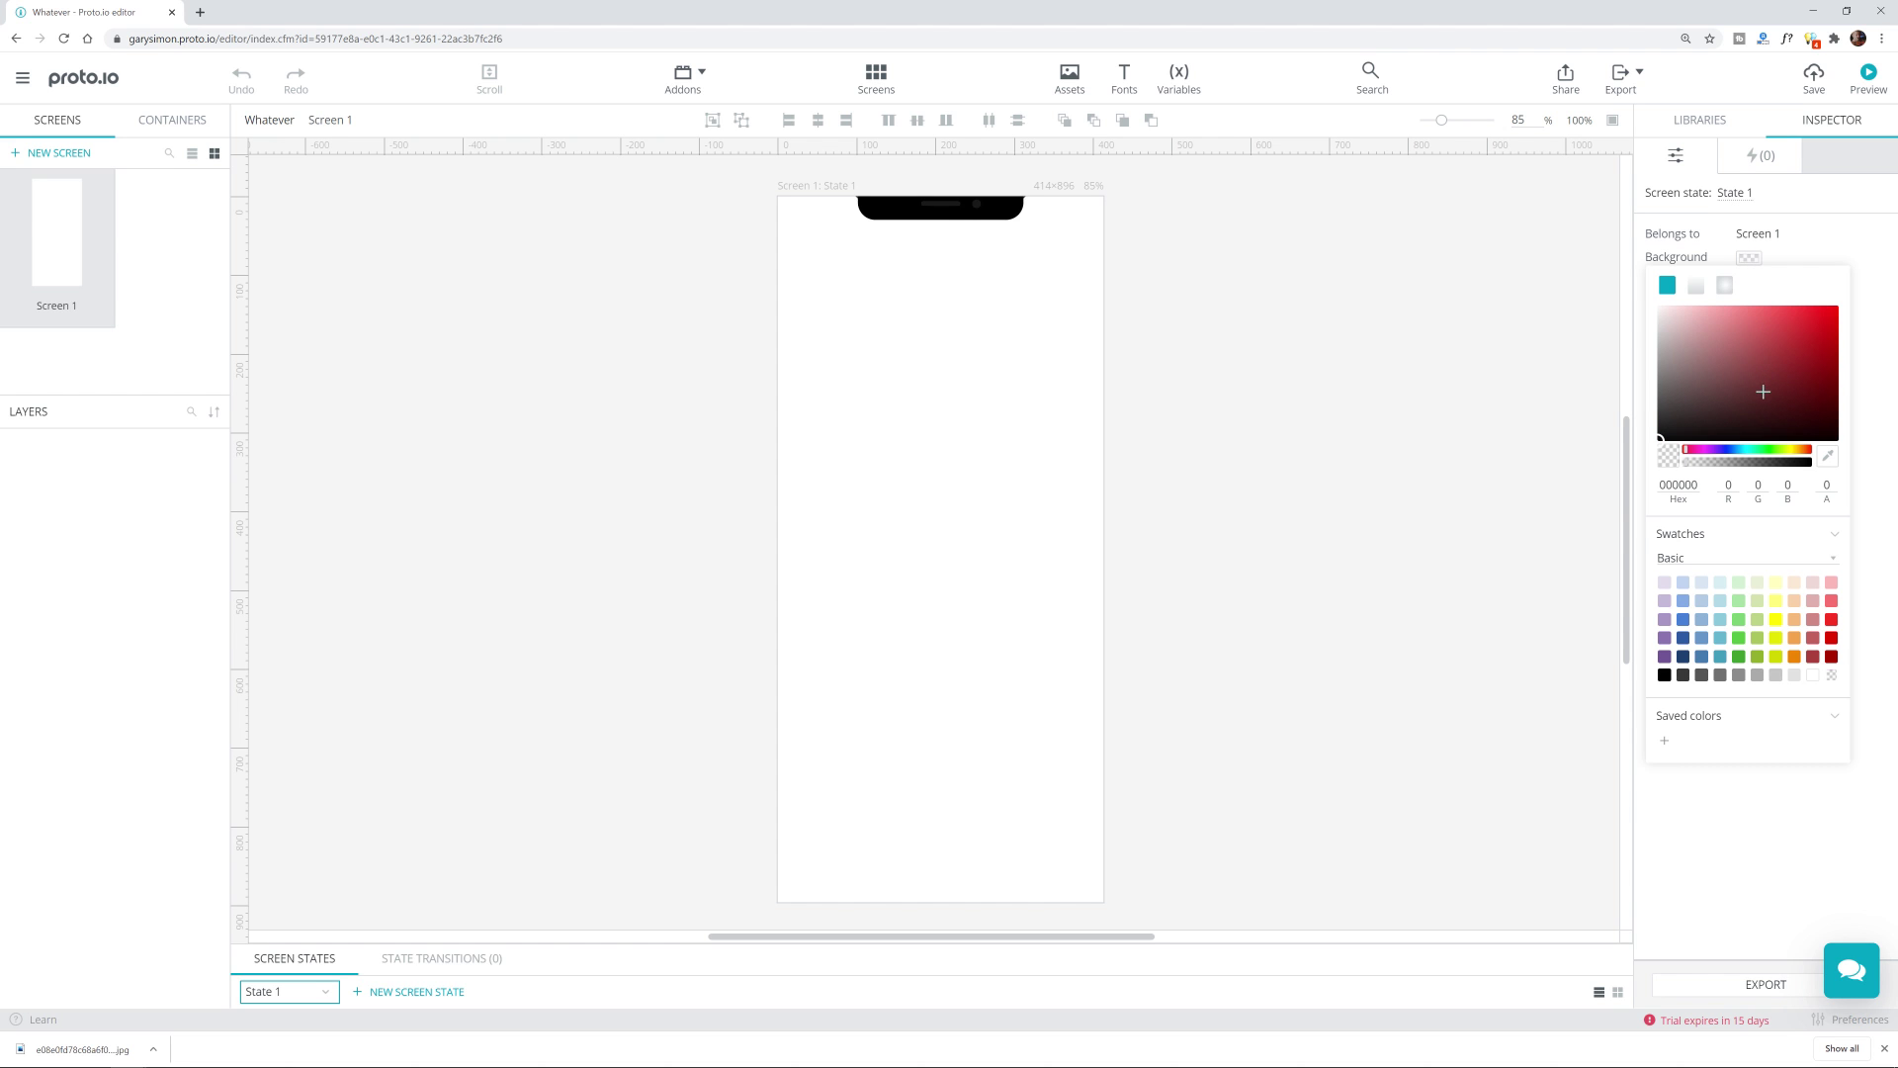
left_click_drag(1767, 409, 1839, 383)
left_click(1857, 229)
left_click(1719, 122)
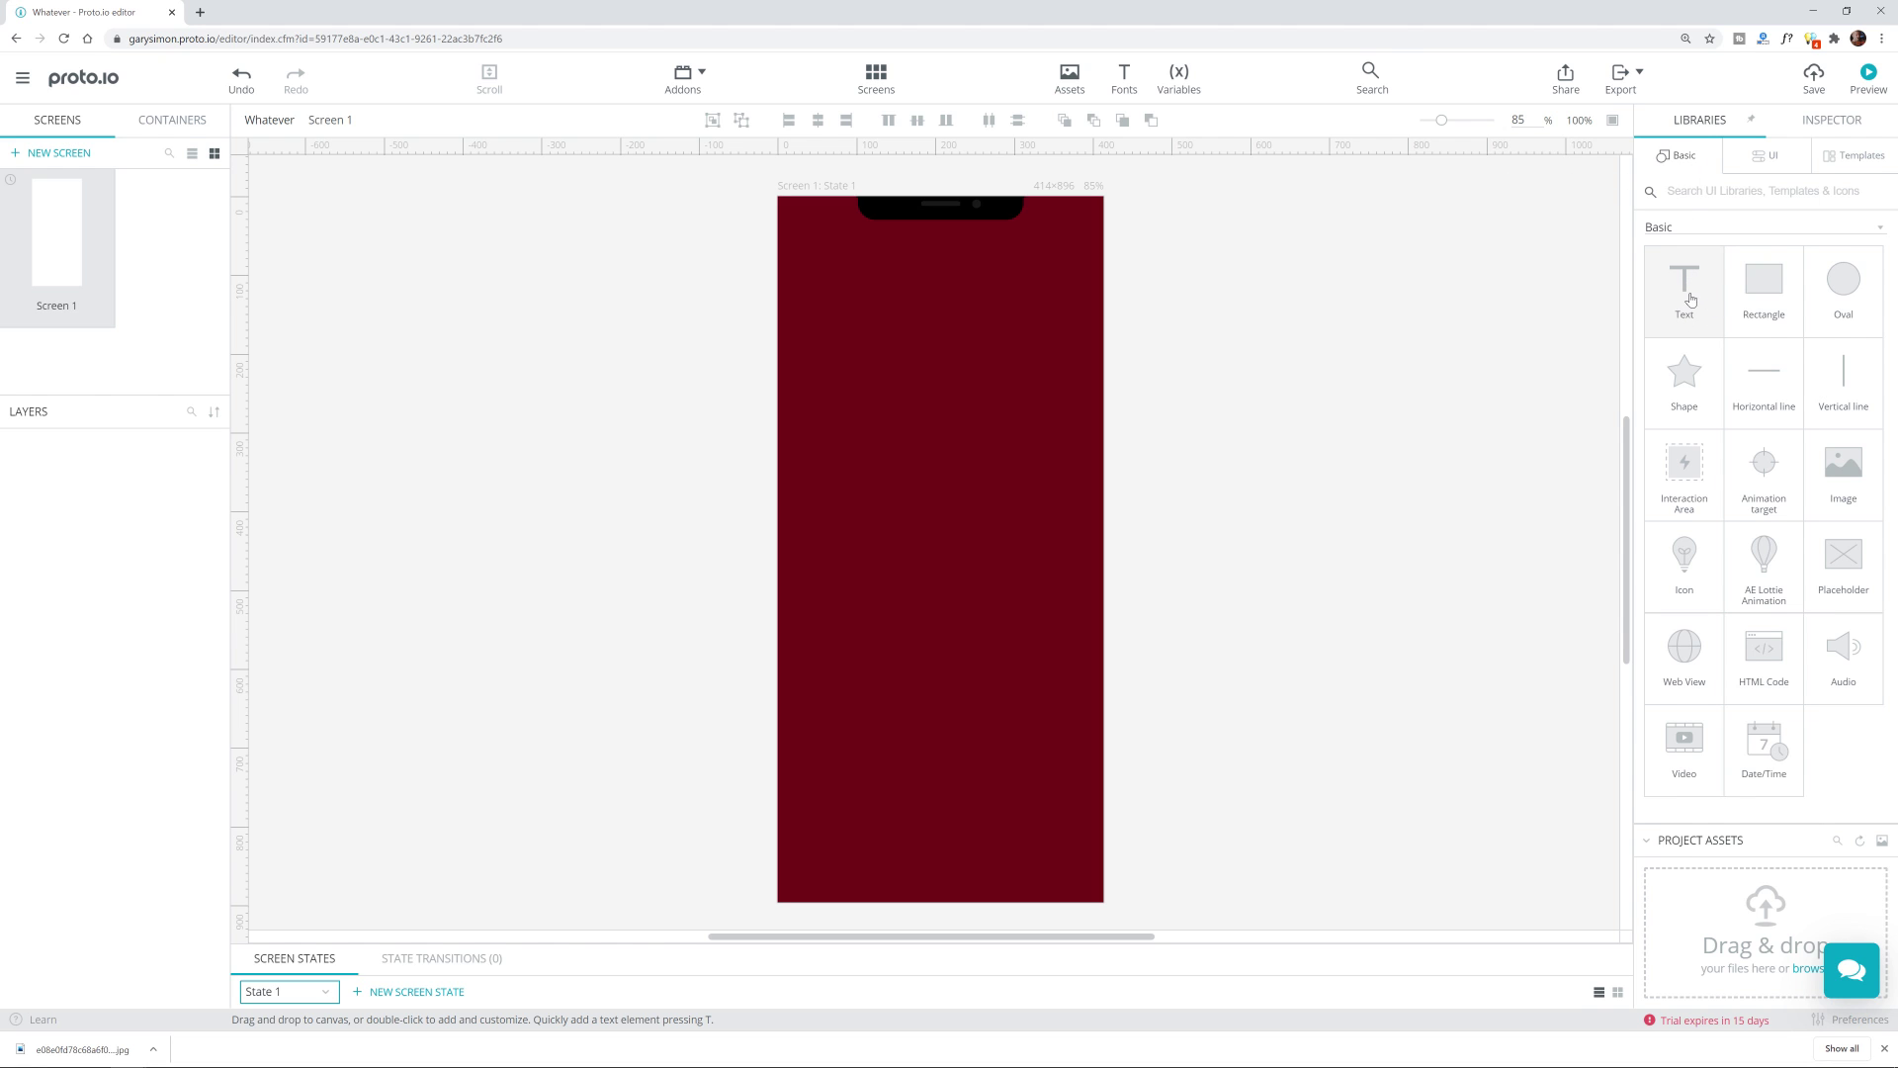
Step: Add a test text element, colour it white, delete it, and save the project
left_click_drag(1686, 302, 907, 432)
type("dfhgrdfgh")
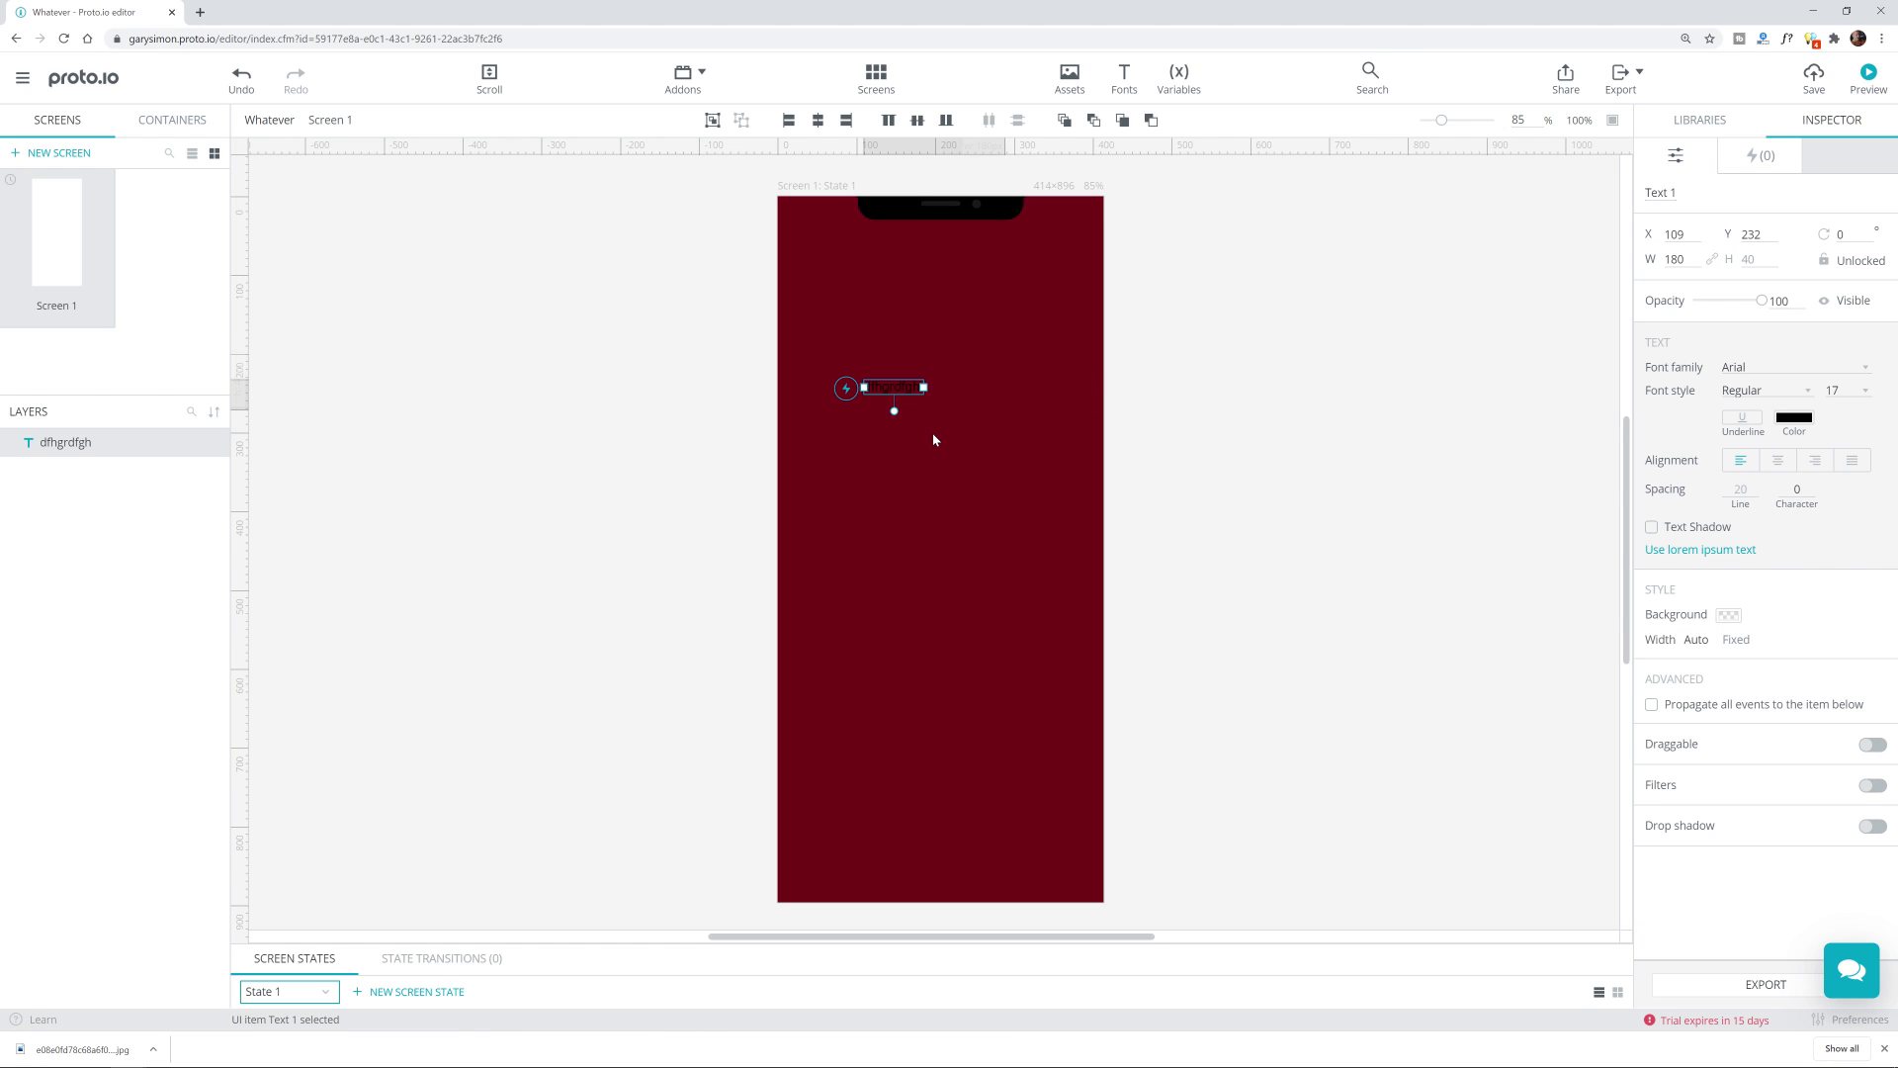
left_click(889, 388)
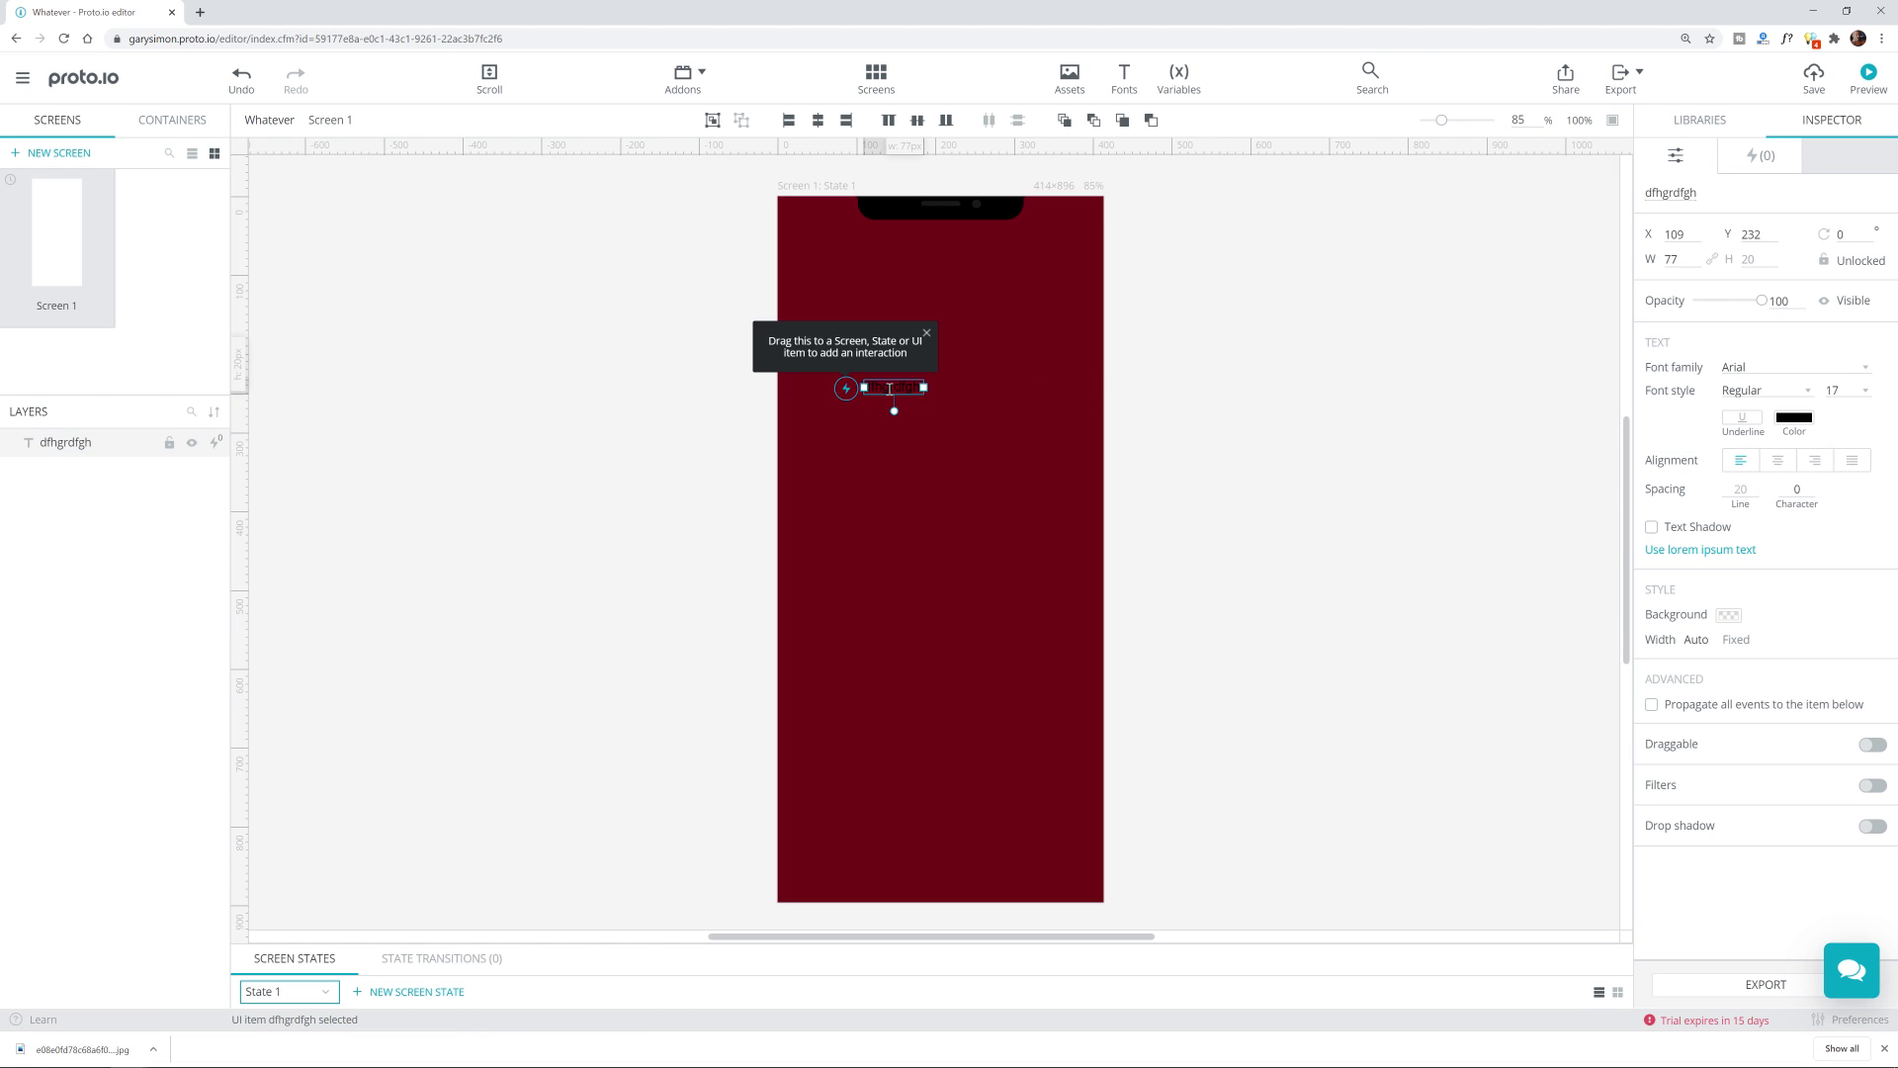
left_click(1800, 420)
left_click_drag(1730, 514, 1622, 453)
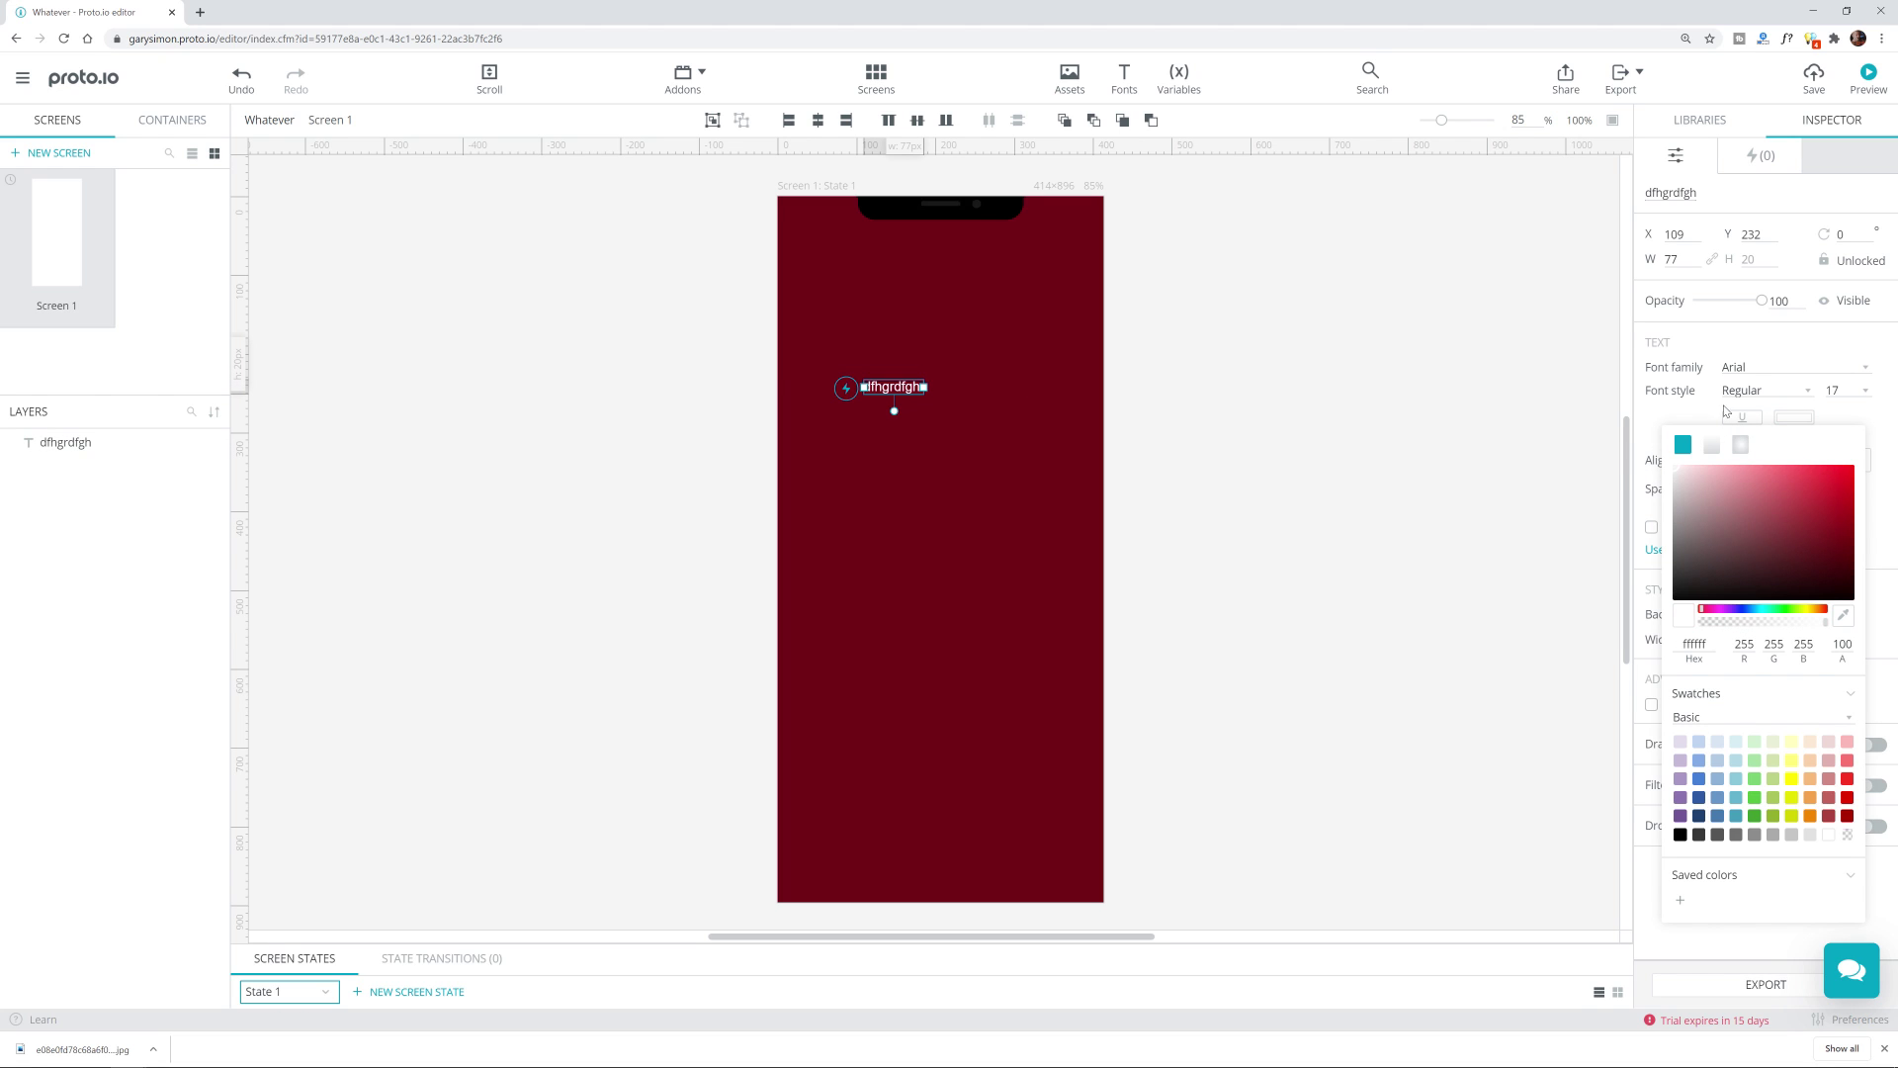
left_click(1683, 378)
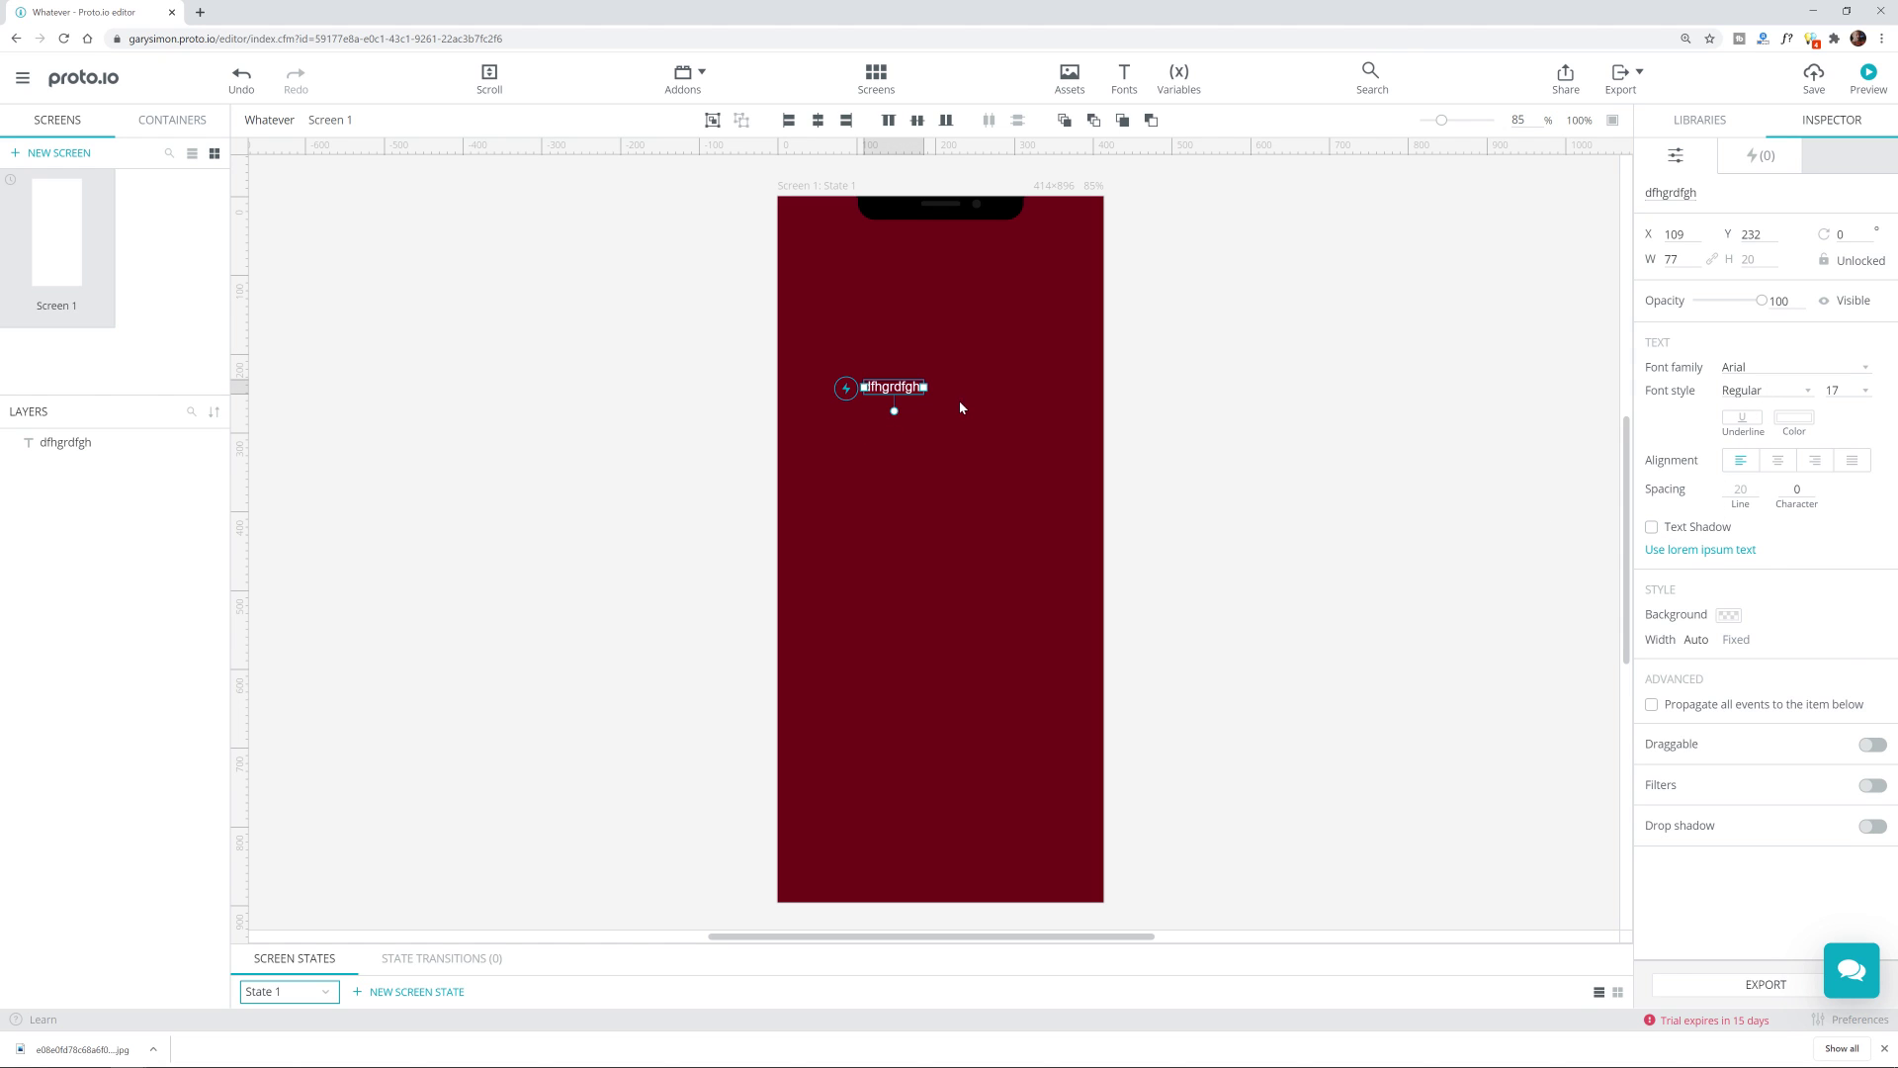
key("Delete")
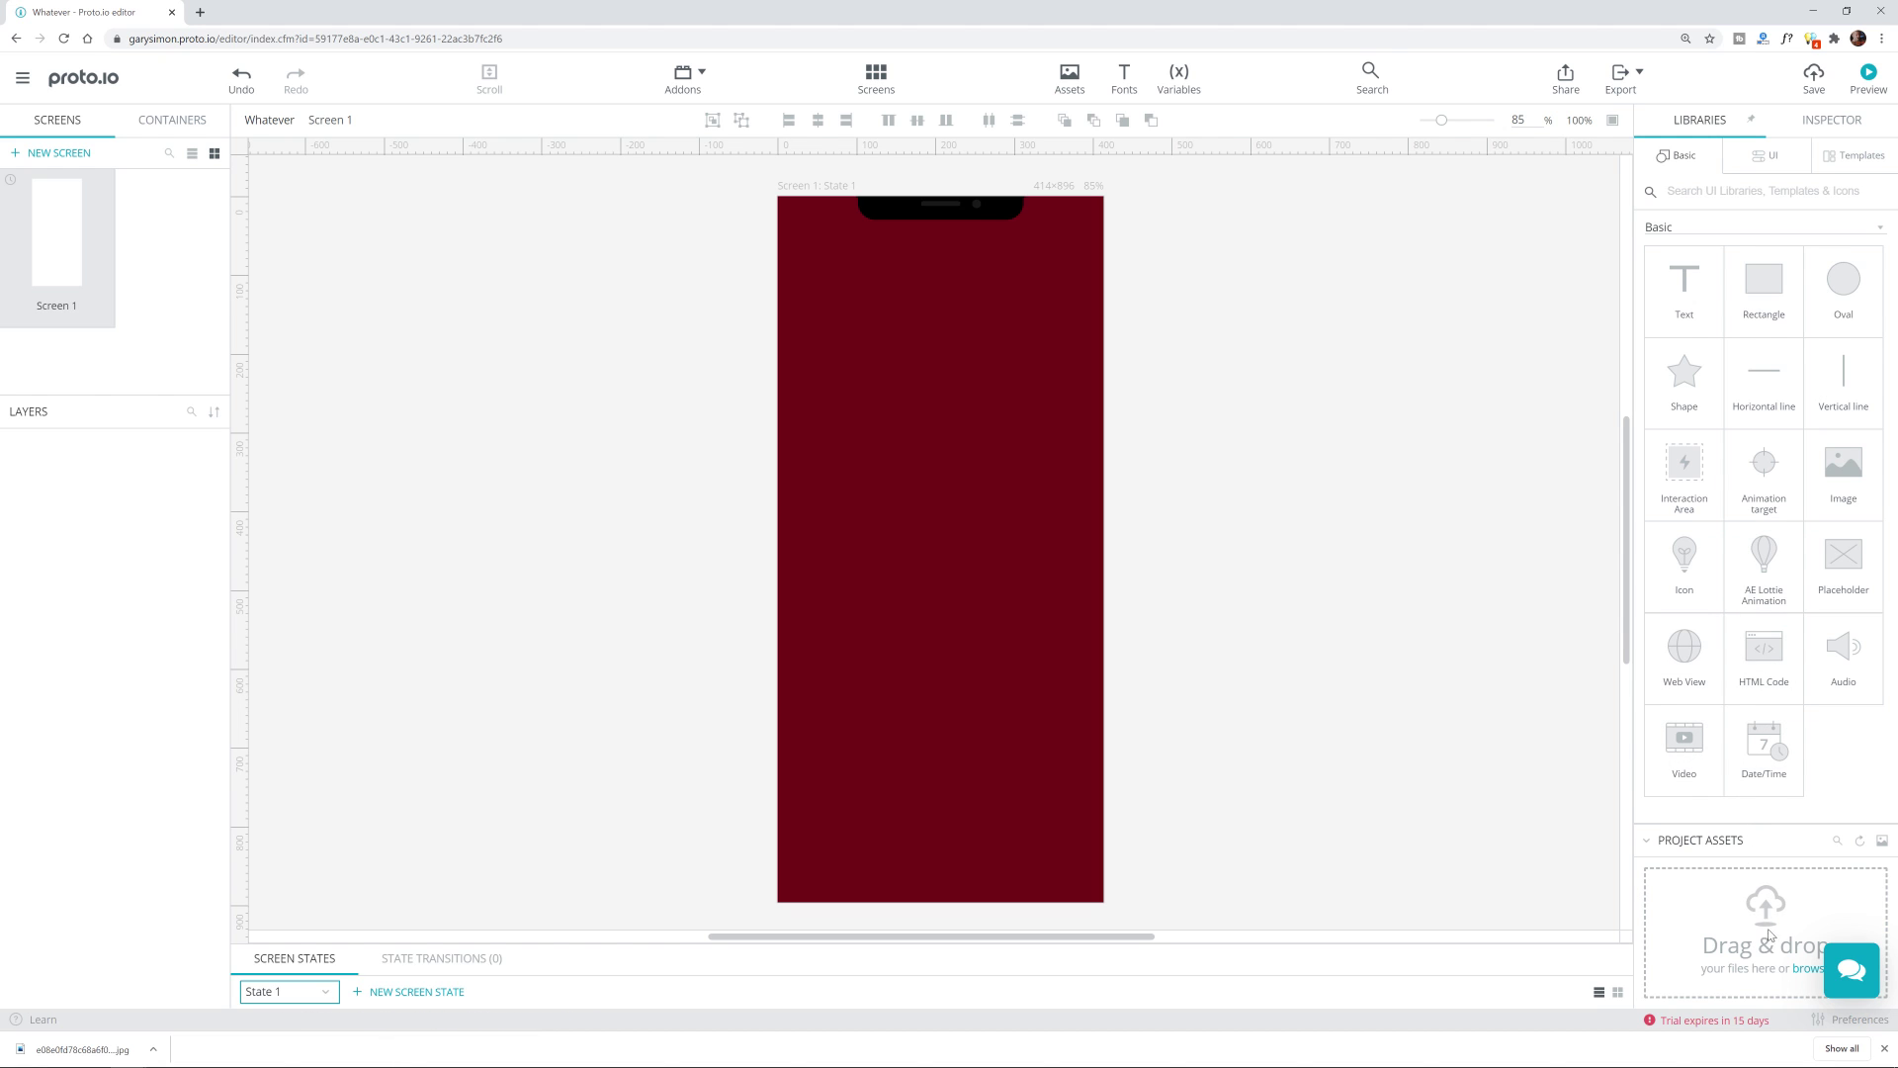
key("ctrl+s")
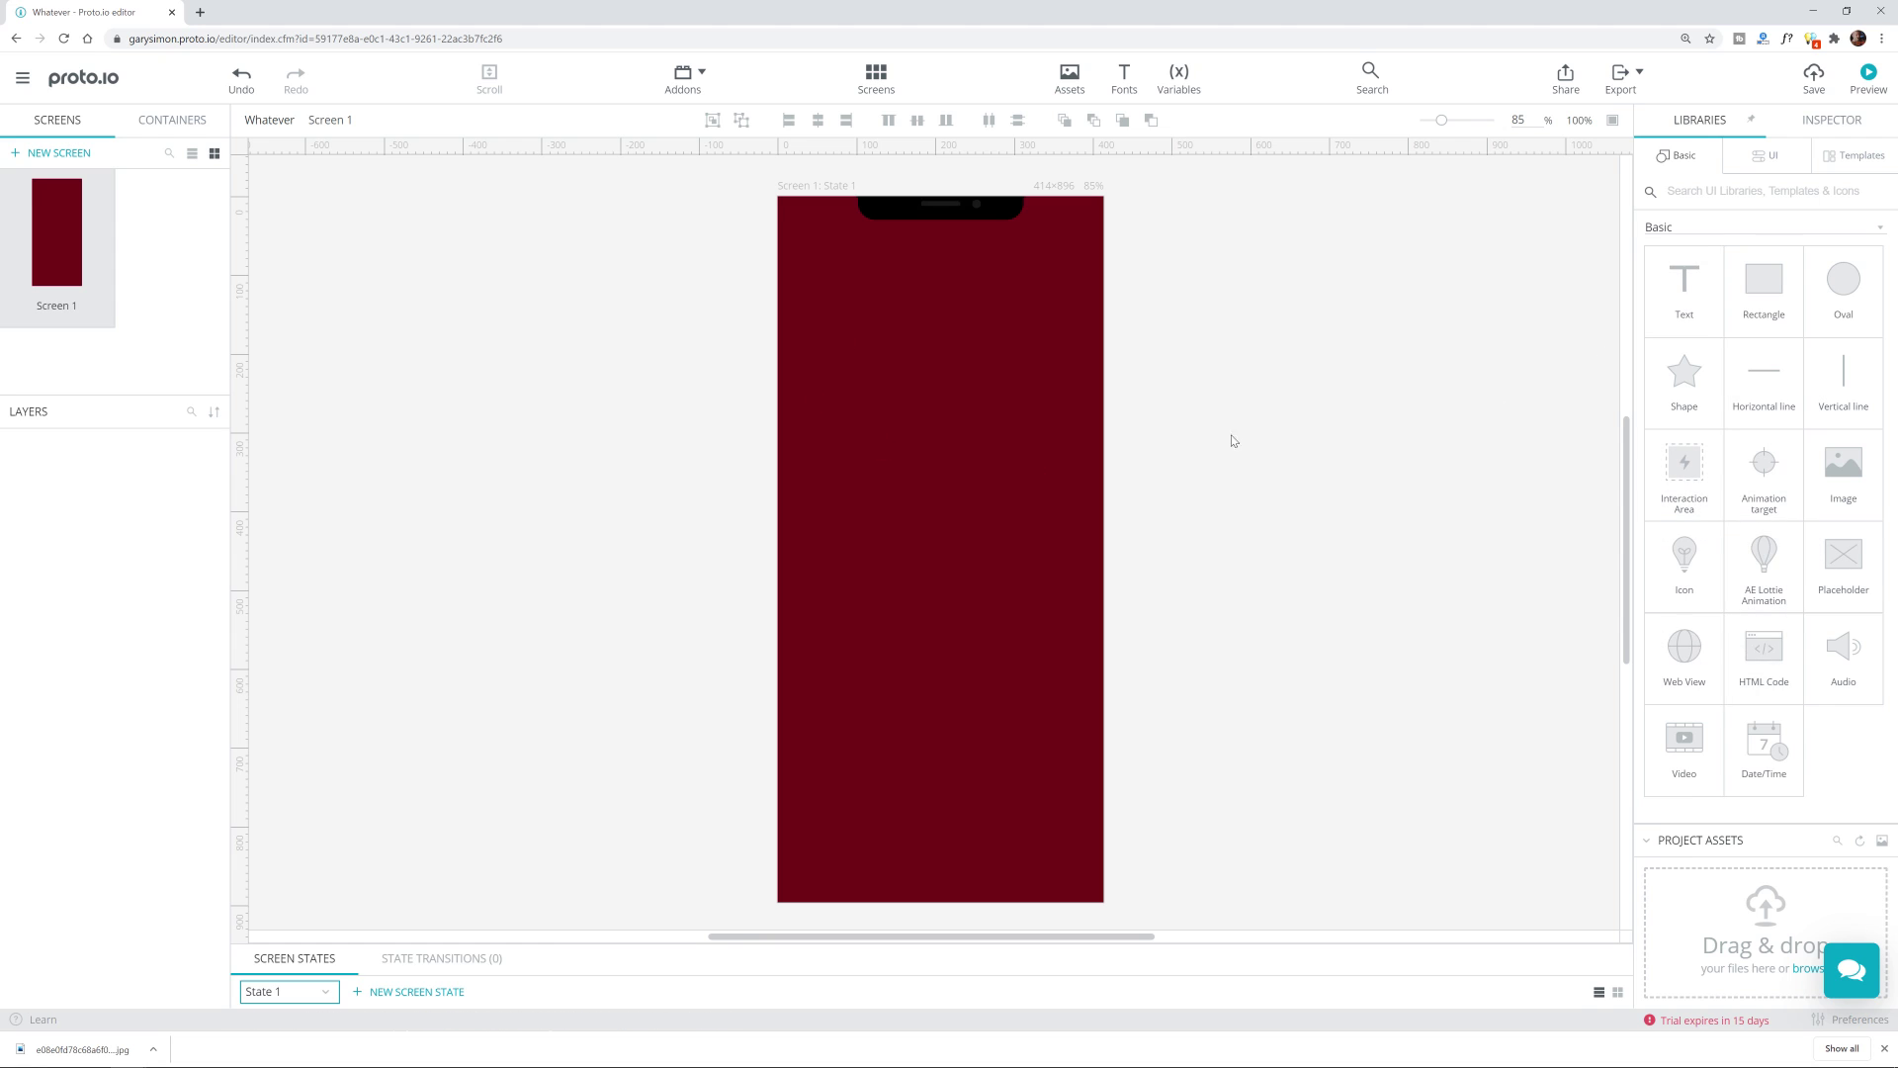
Step: In the UI component library, add and remove a Nav Bar, then browse the components
left_click(1766, 158)
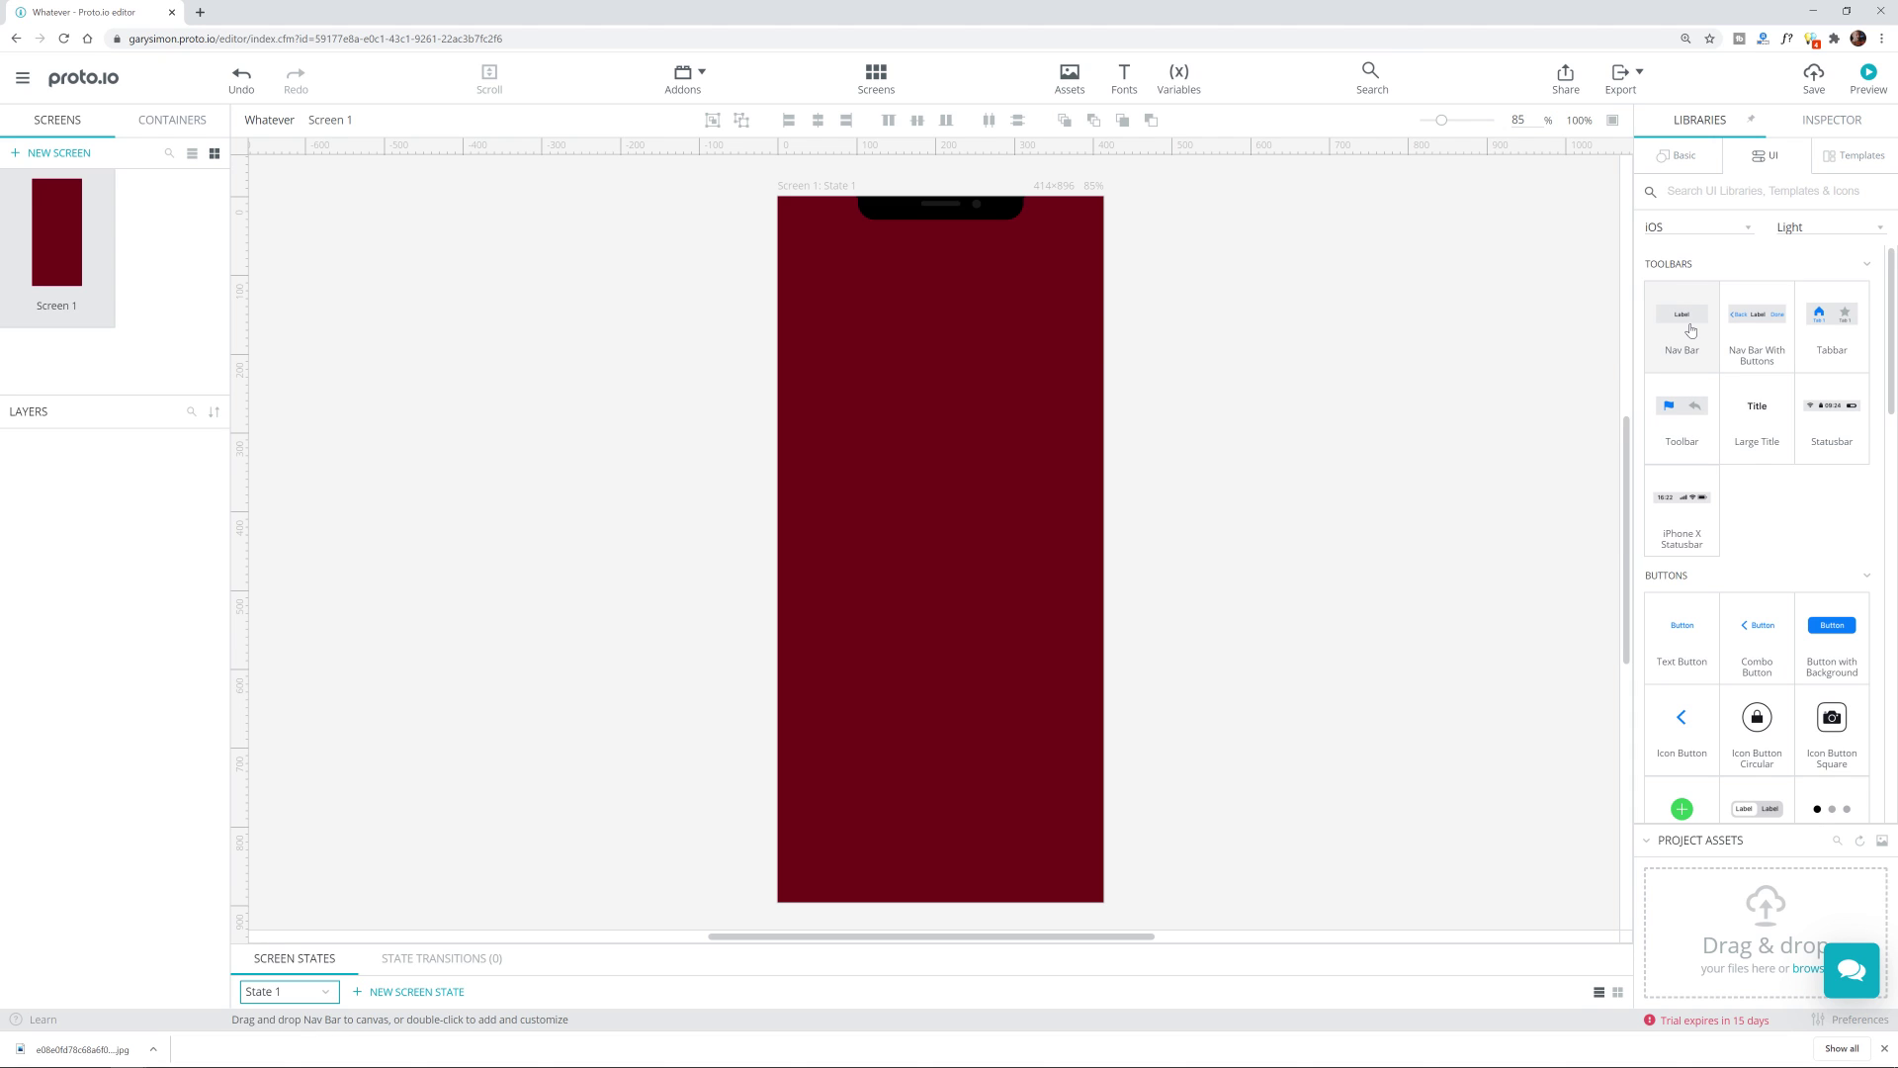
left_click_drag(1691, 330, 928, 332)
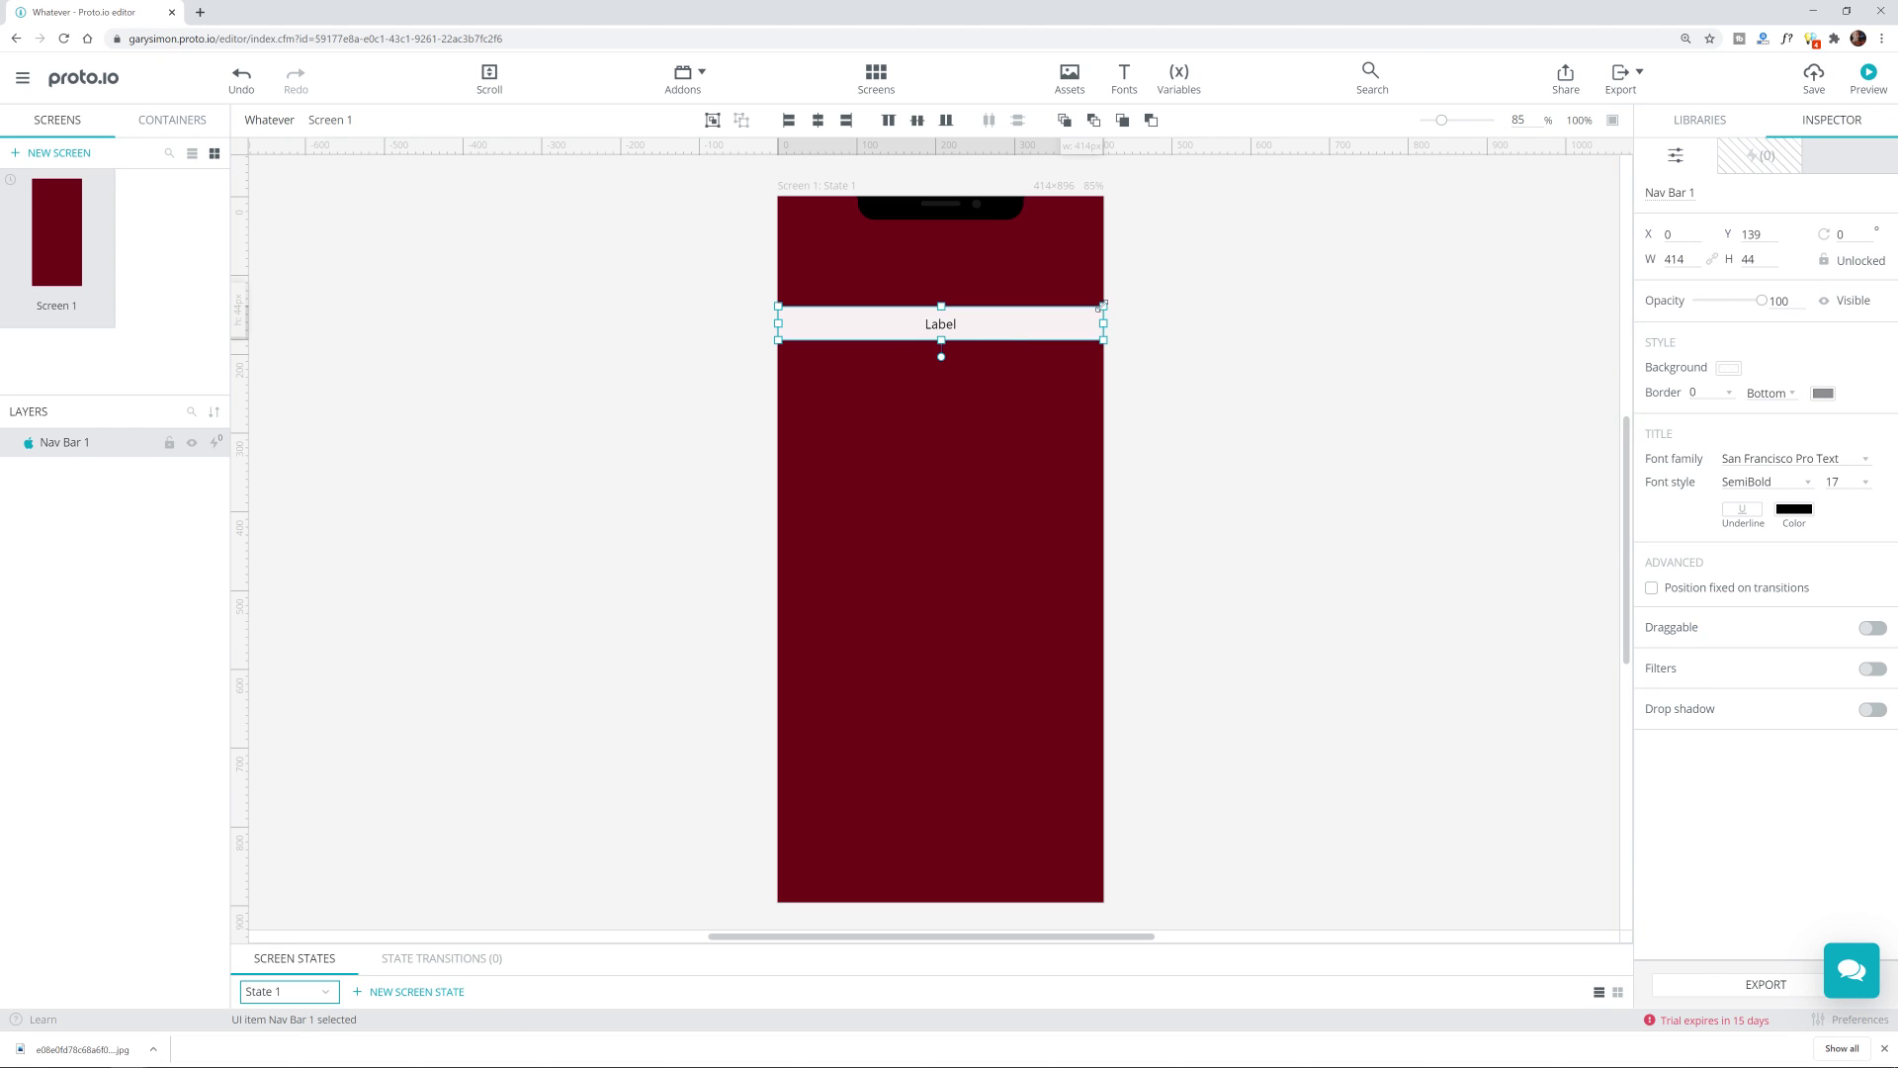
key("Delete")
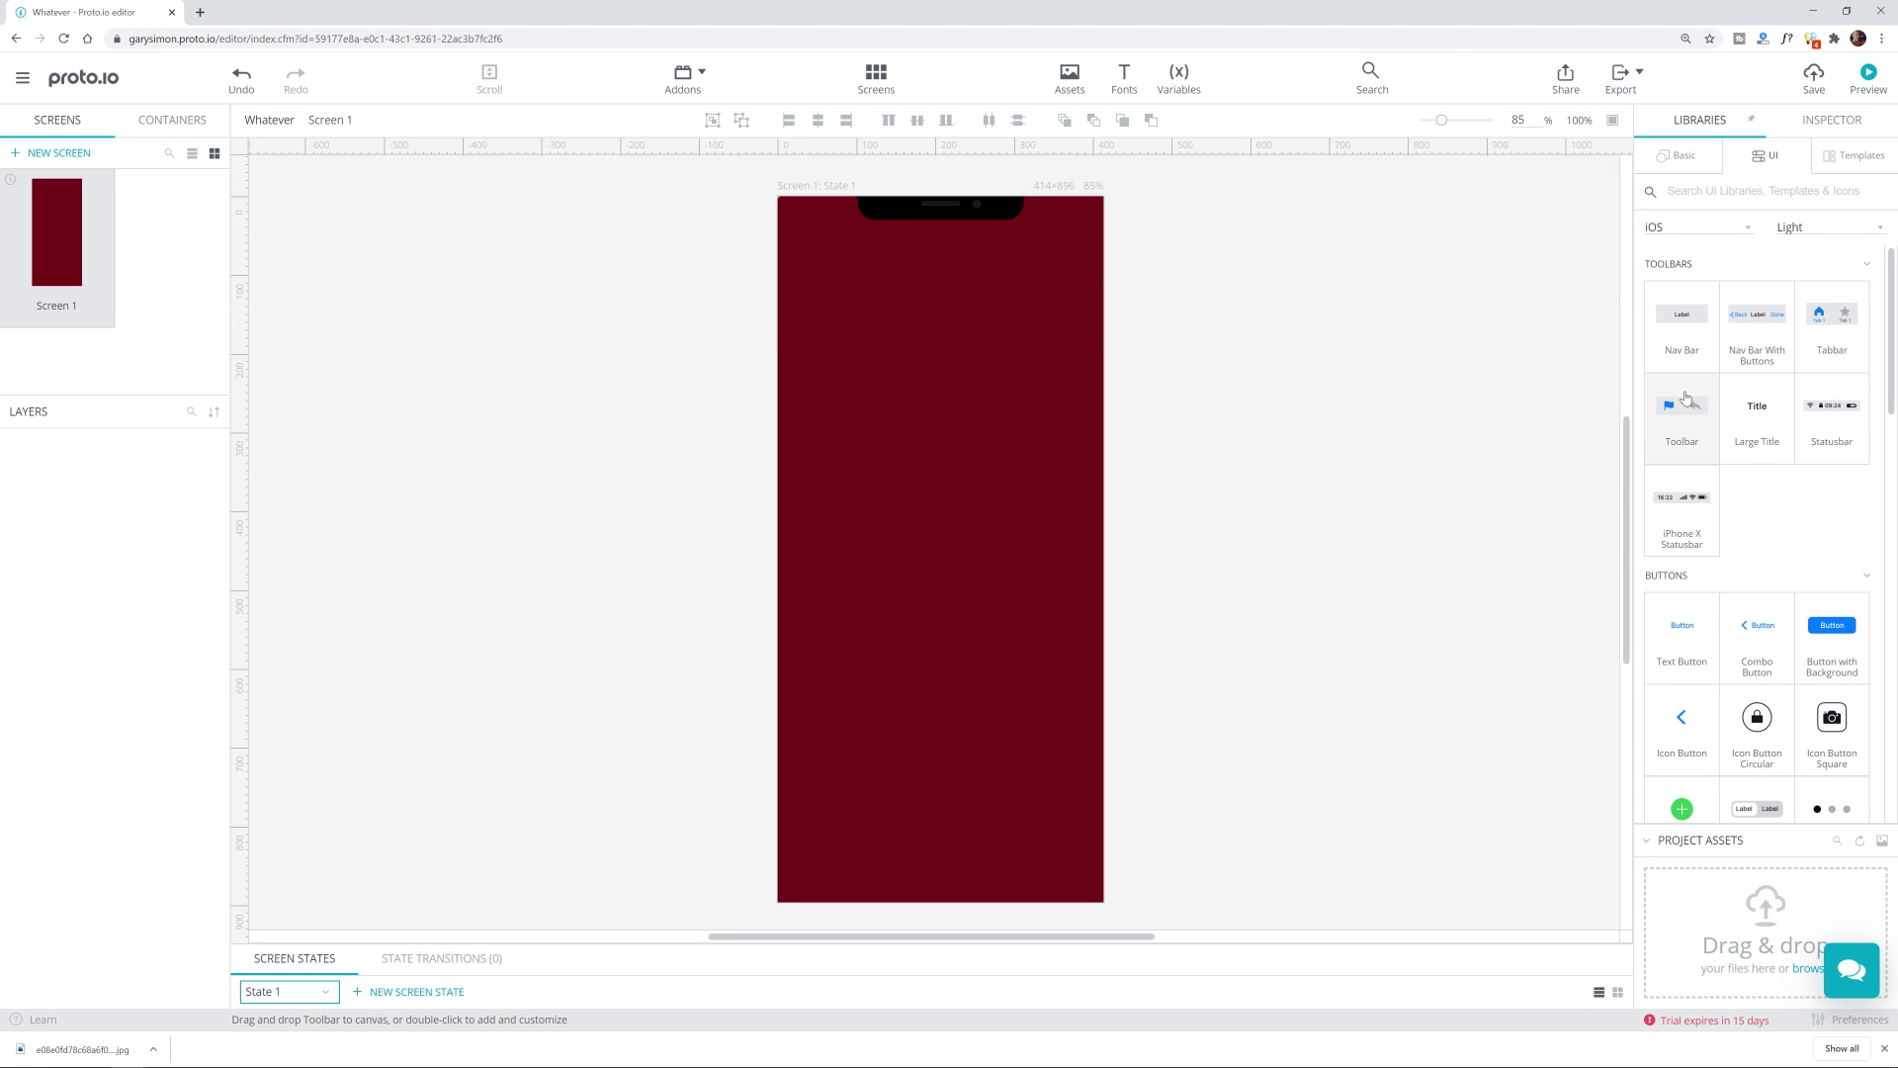
scroll(1755, 625, "down", 10)
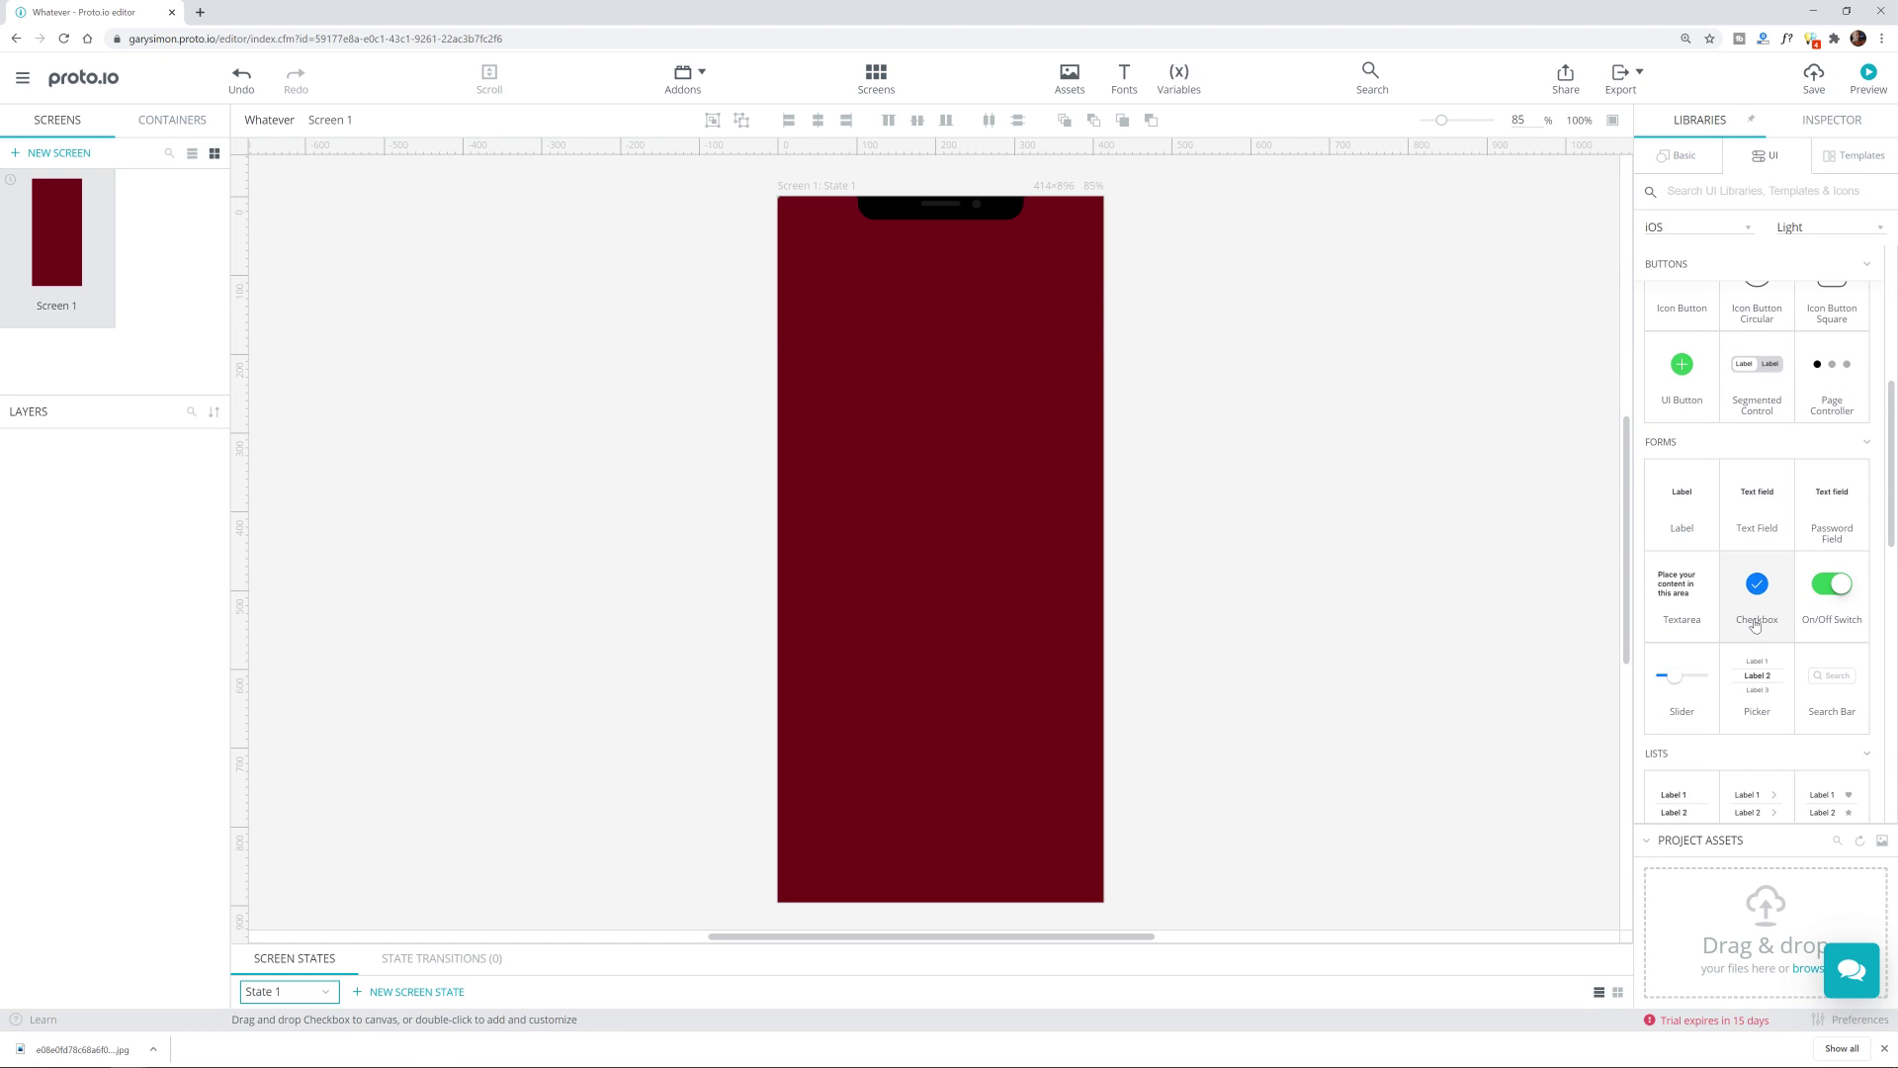
scroll(1755, 624, "down", 5)
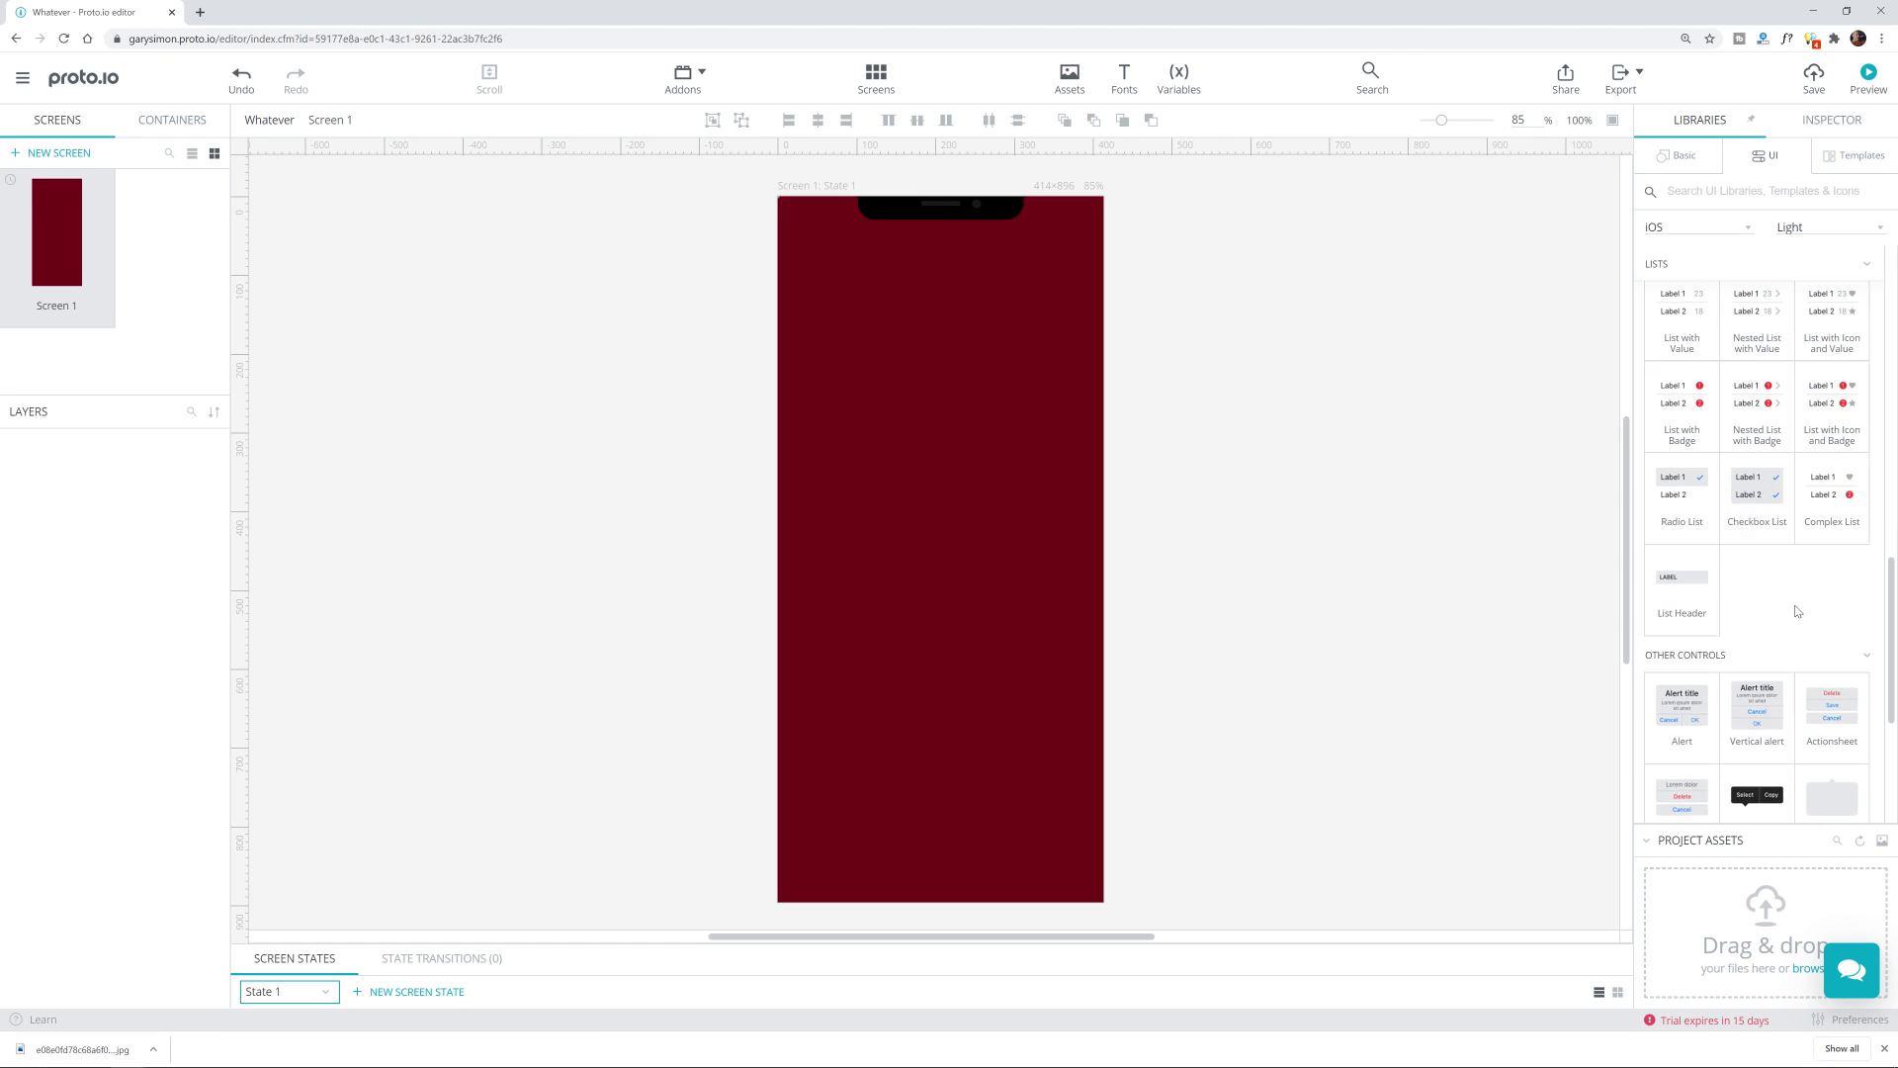
scroll(1799, 622, "up", 8)
scroll(1809, 668, "up", 1)
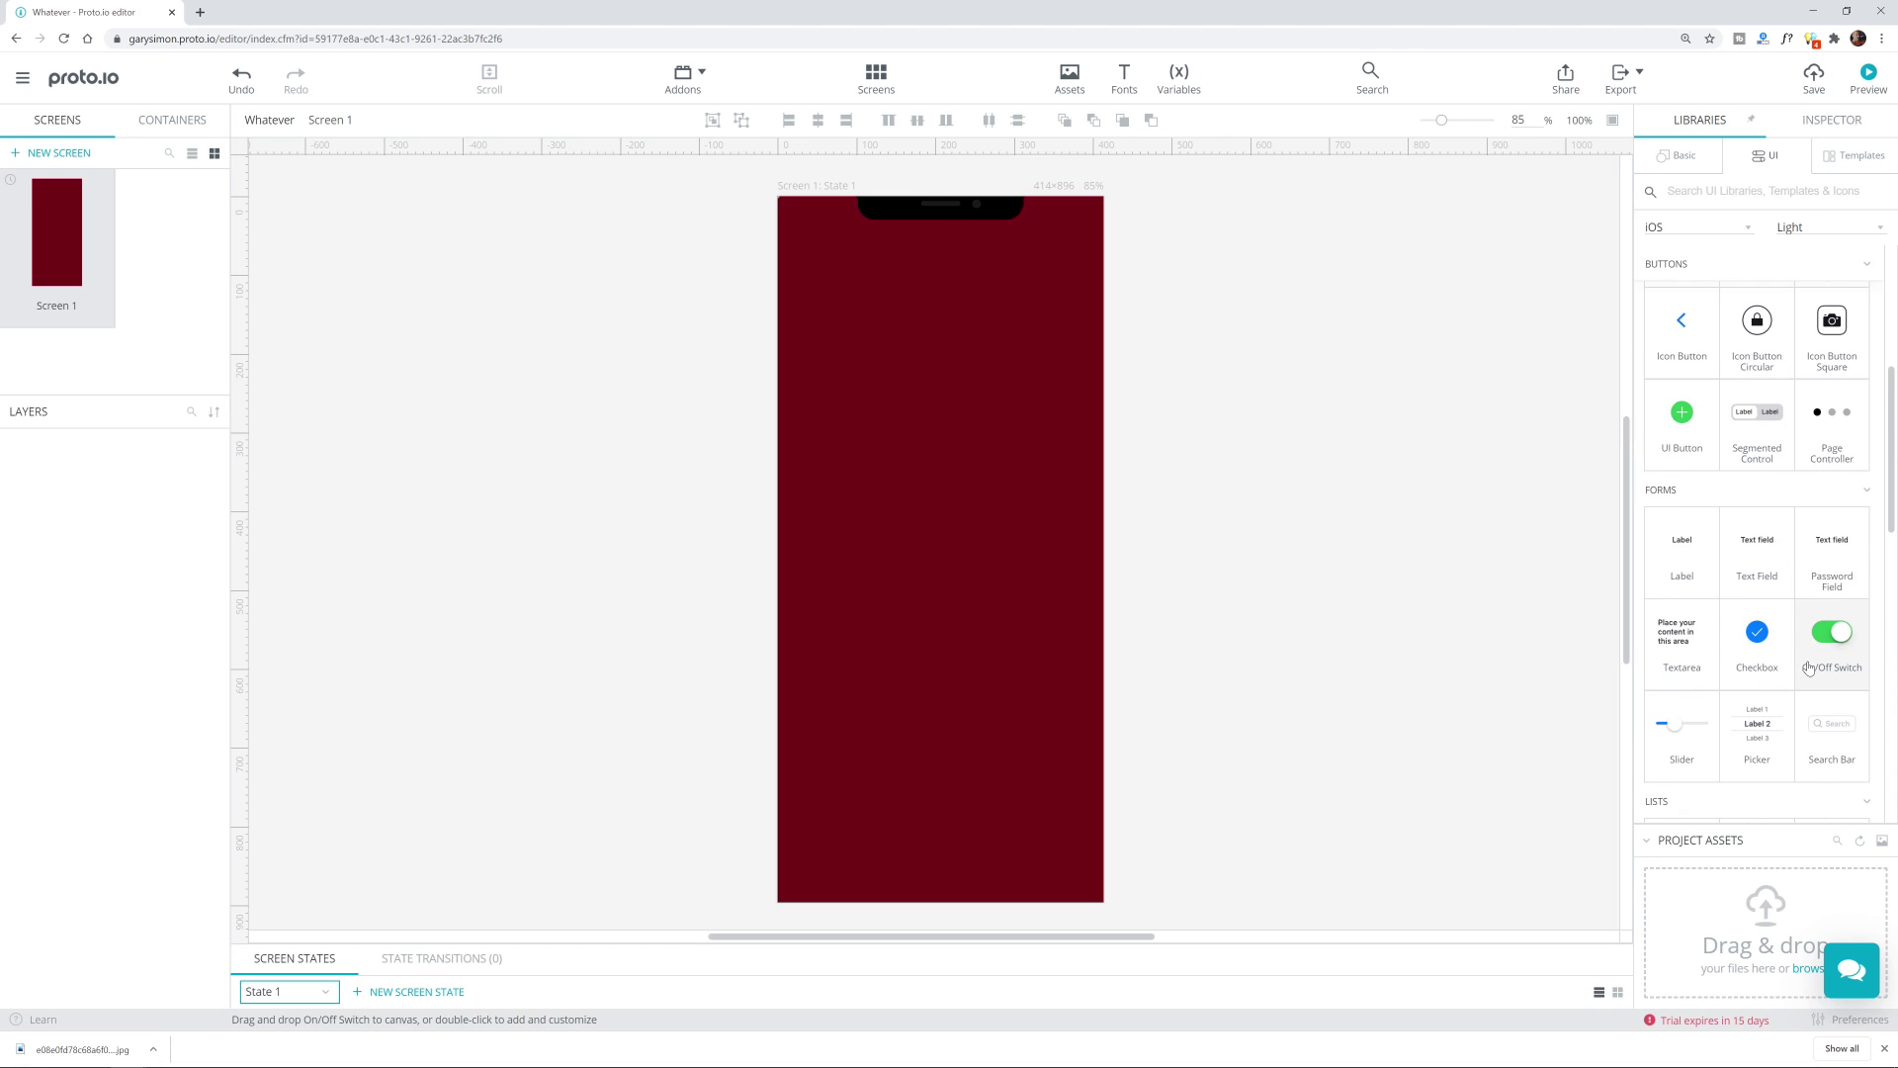
scroll(1810, 669, "up", 5)
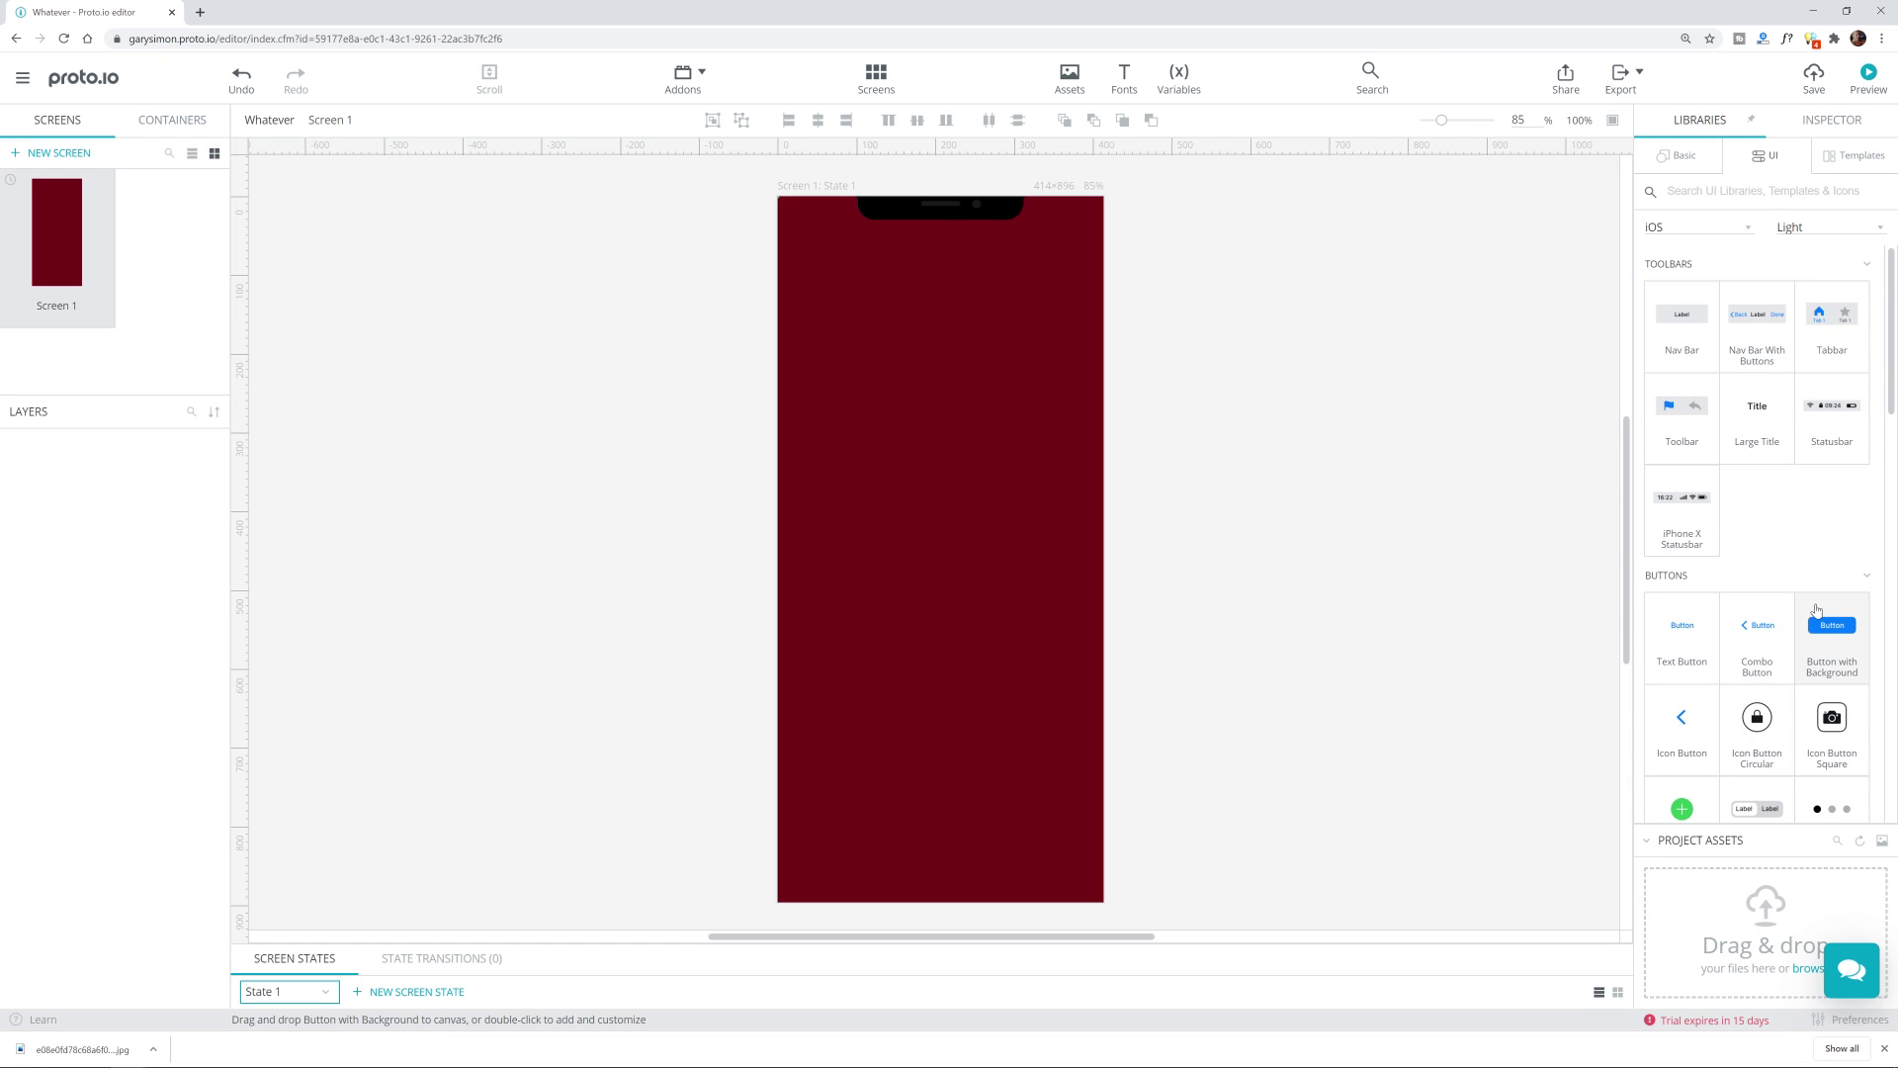
scroll(1829, 603, "down", 1)
scroll(1829, 603, "up", 1)
Step: Show the iOS Wireframing Kit templates and scroll to the Onboarding section
left_click(1845, 158)
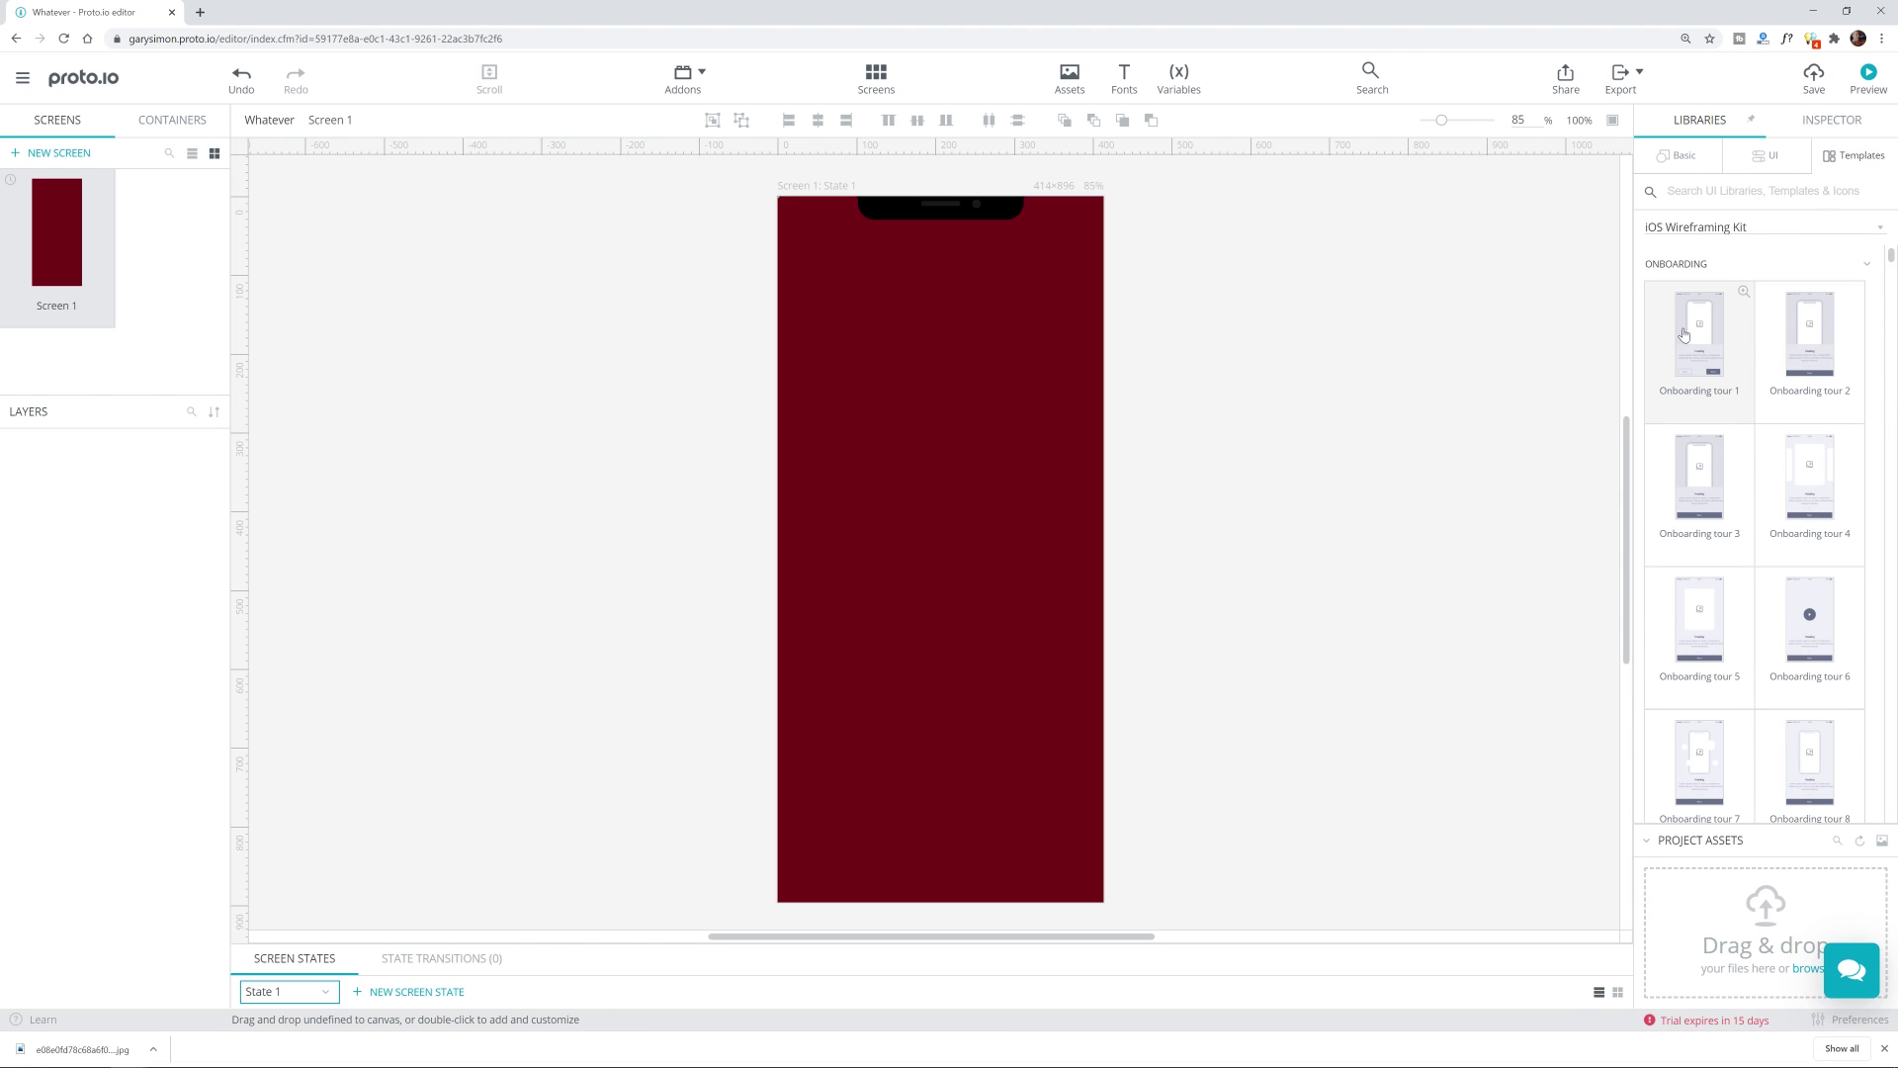
scroll(1791, 627, "down", 2)
scroll(1790, 626, "down", 12)
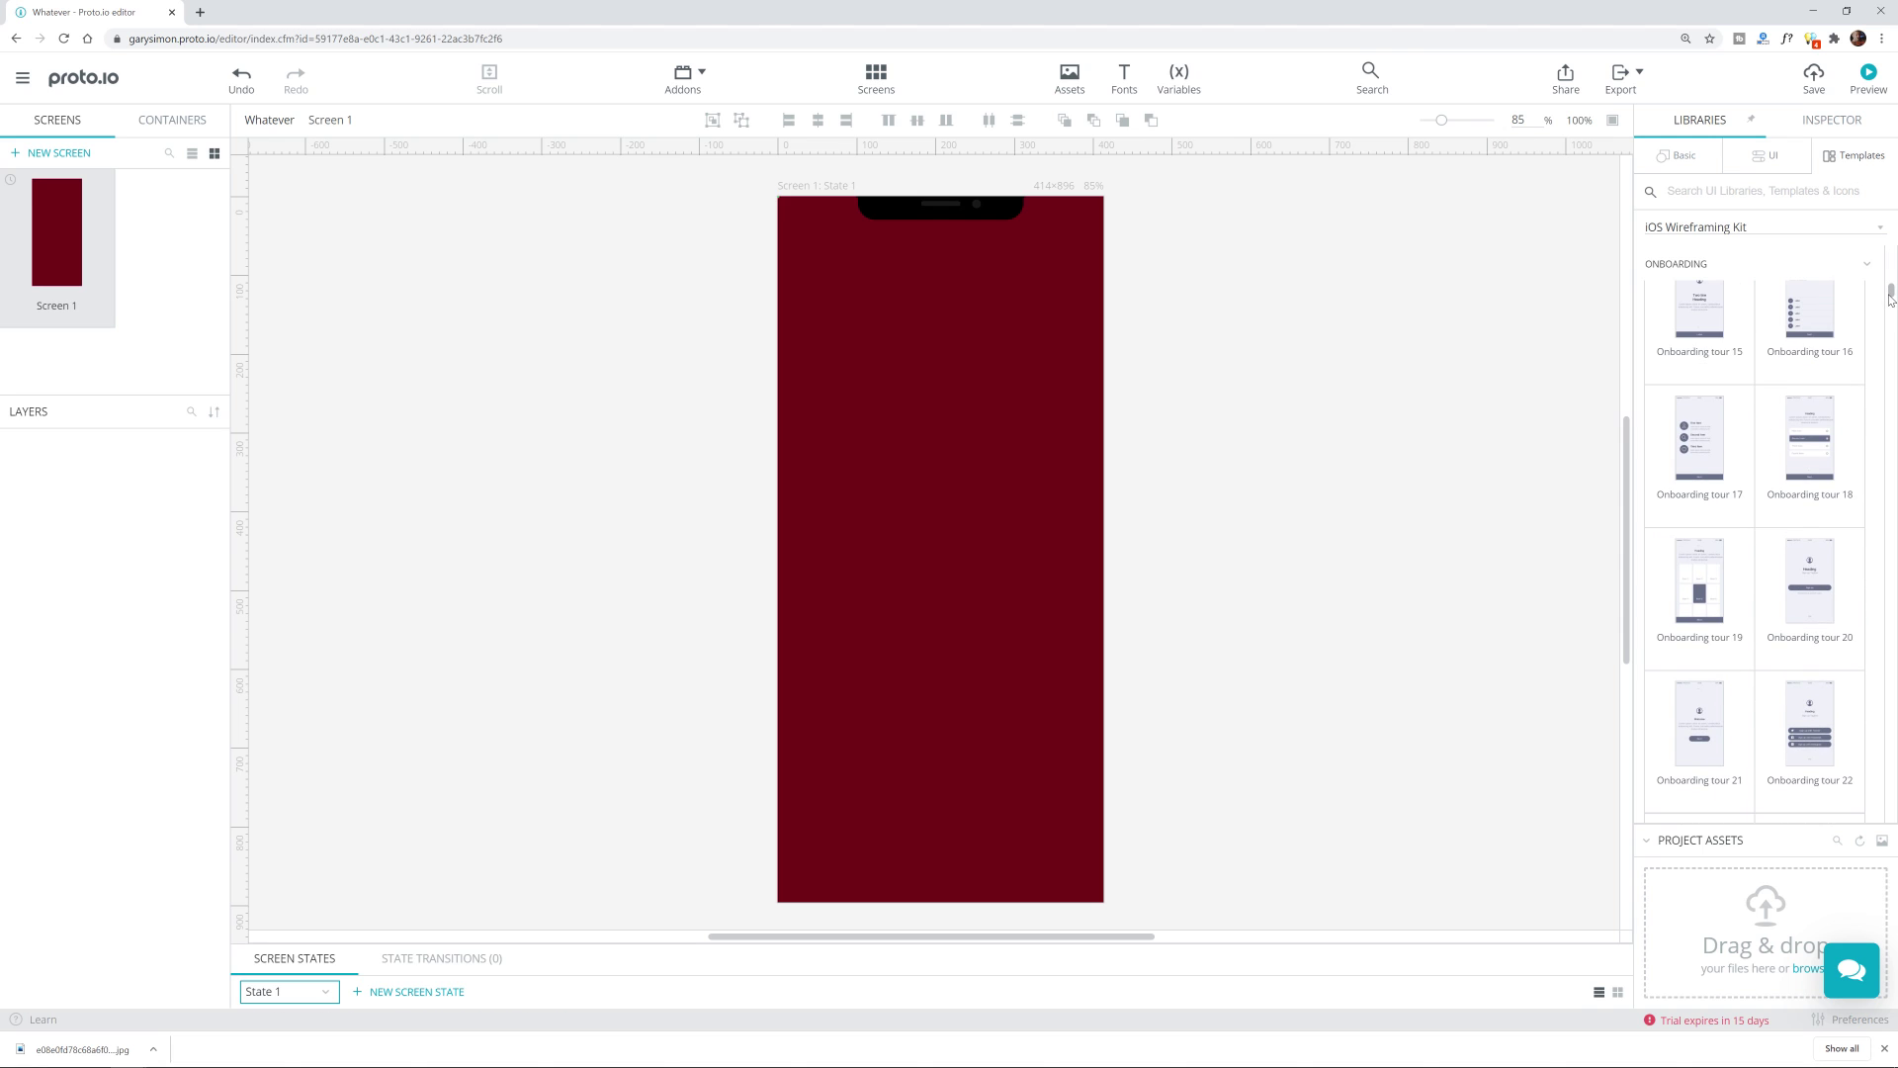
left_click_drag(1891, 294, 1890, 255)
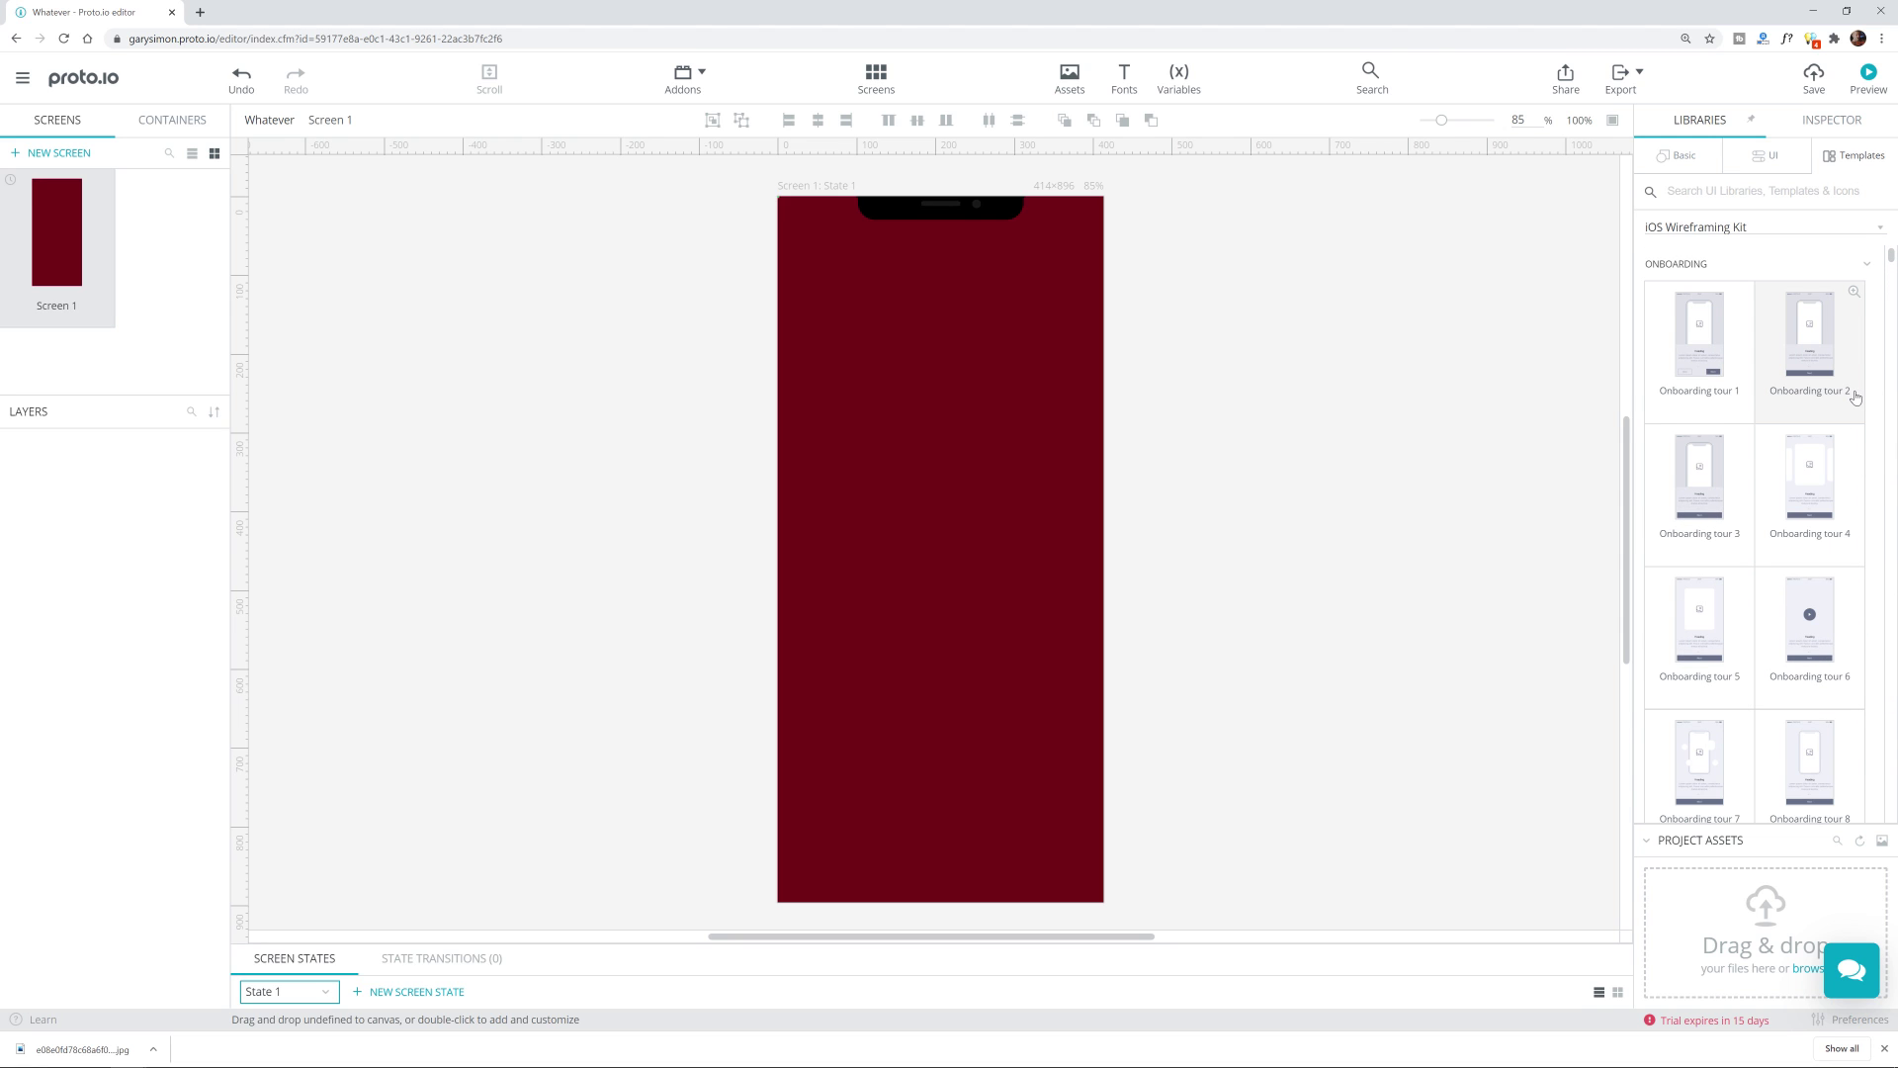
scroll(1837, 445, "down", 3)
scroll(1827, 468, "down", 7)
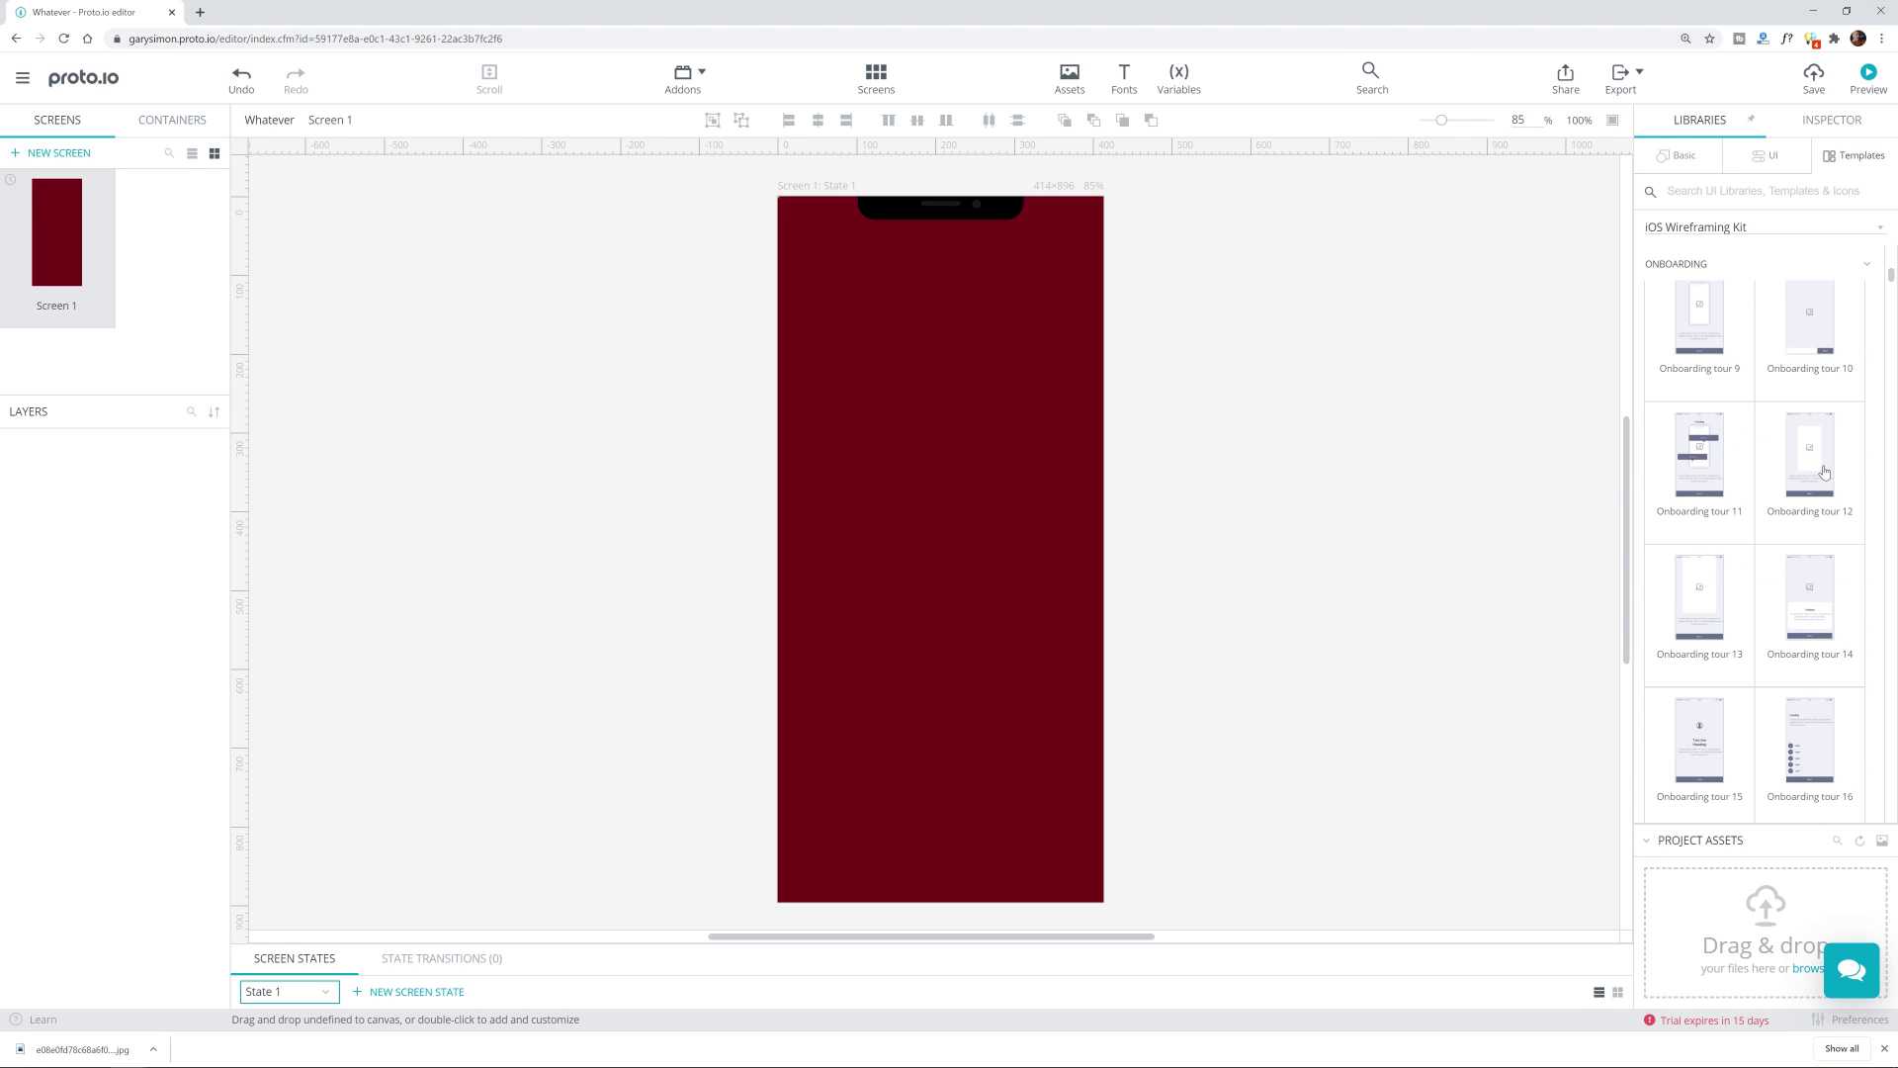
scroll(1831, 529, "up", 3)
scroll(1837, 539, "up", 5)
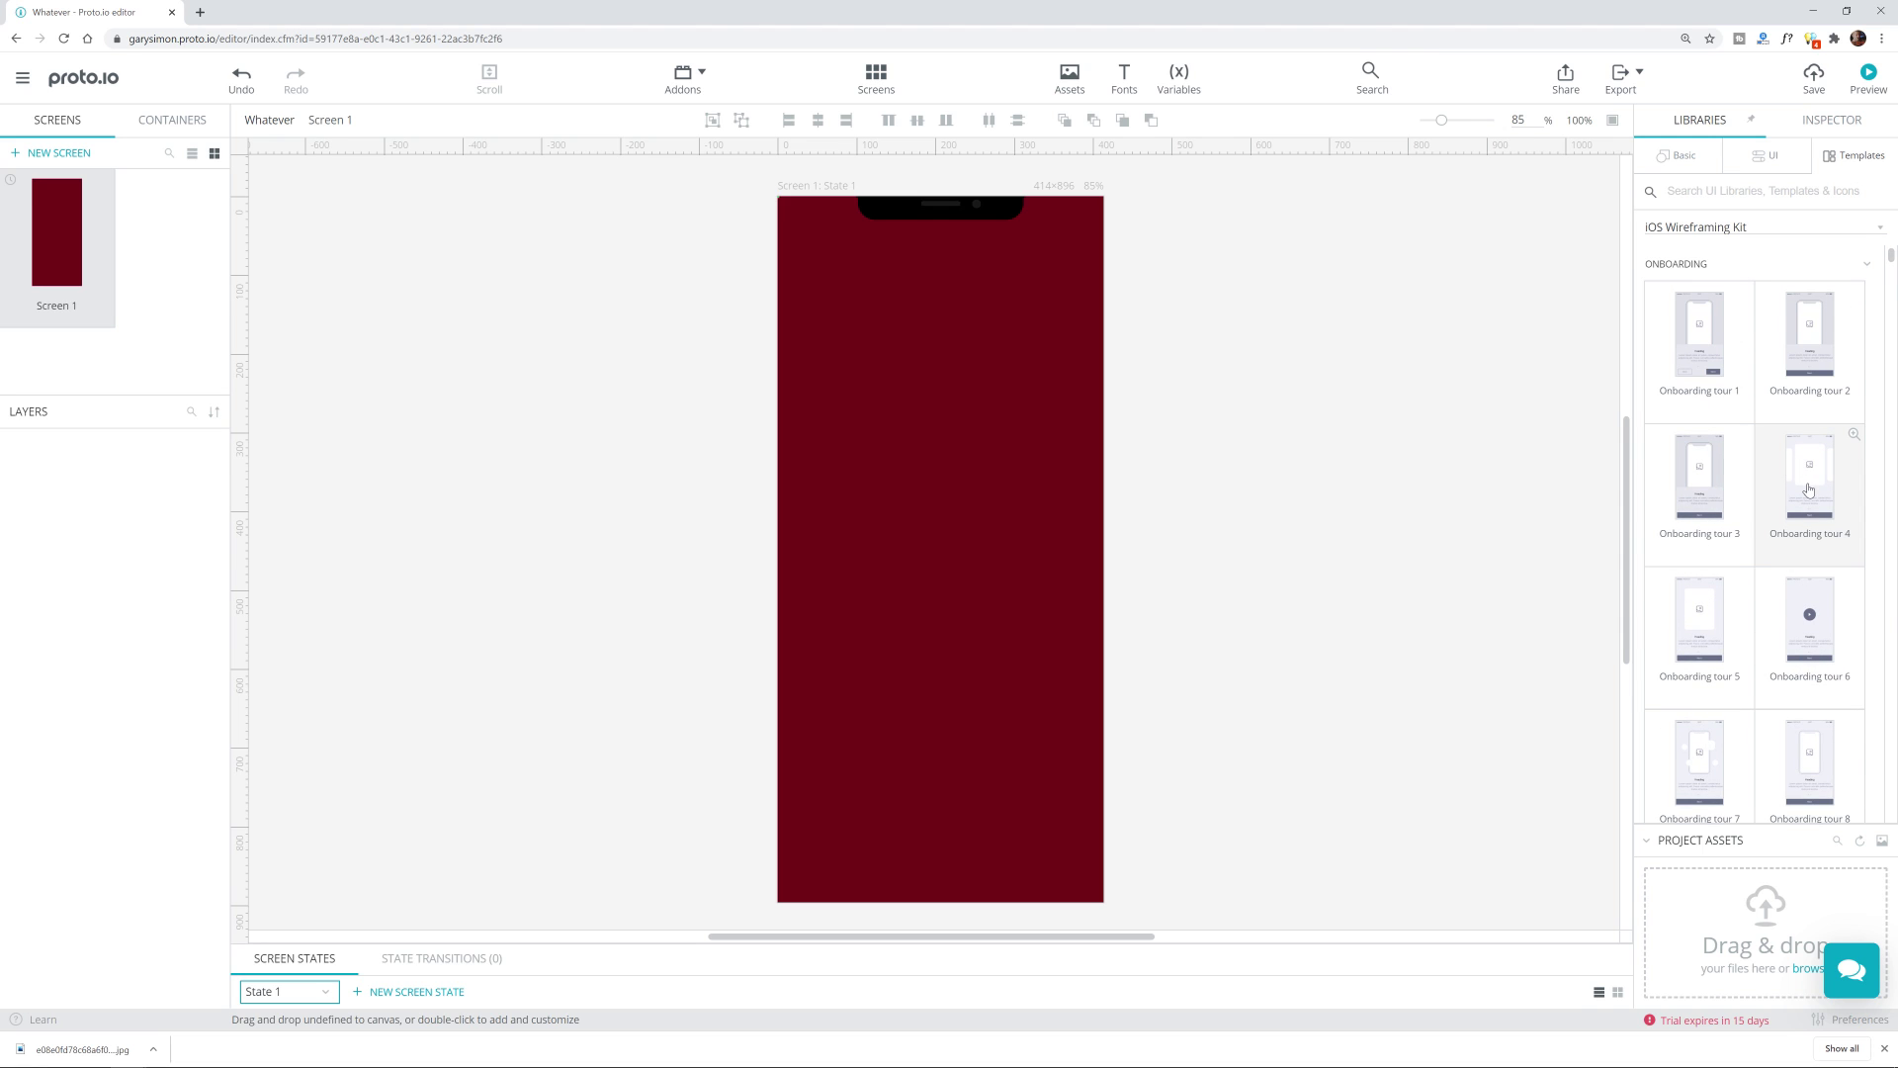
Step: Place the Onboarding tour 4 template on the phone and centre it
left_click_drag(1808, 476, 821, 296)
left_click_drag(944, 379, 966, 400)
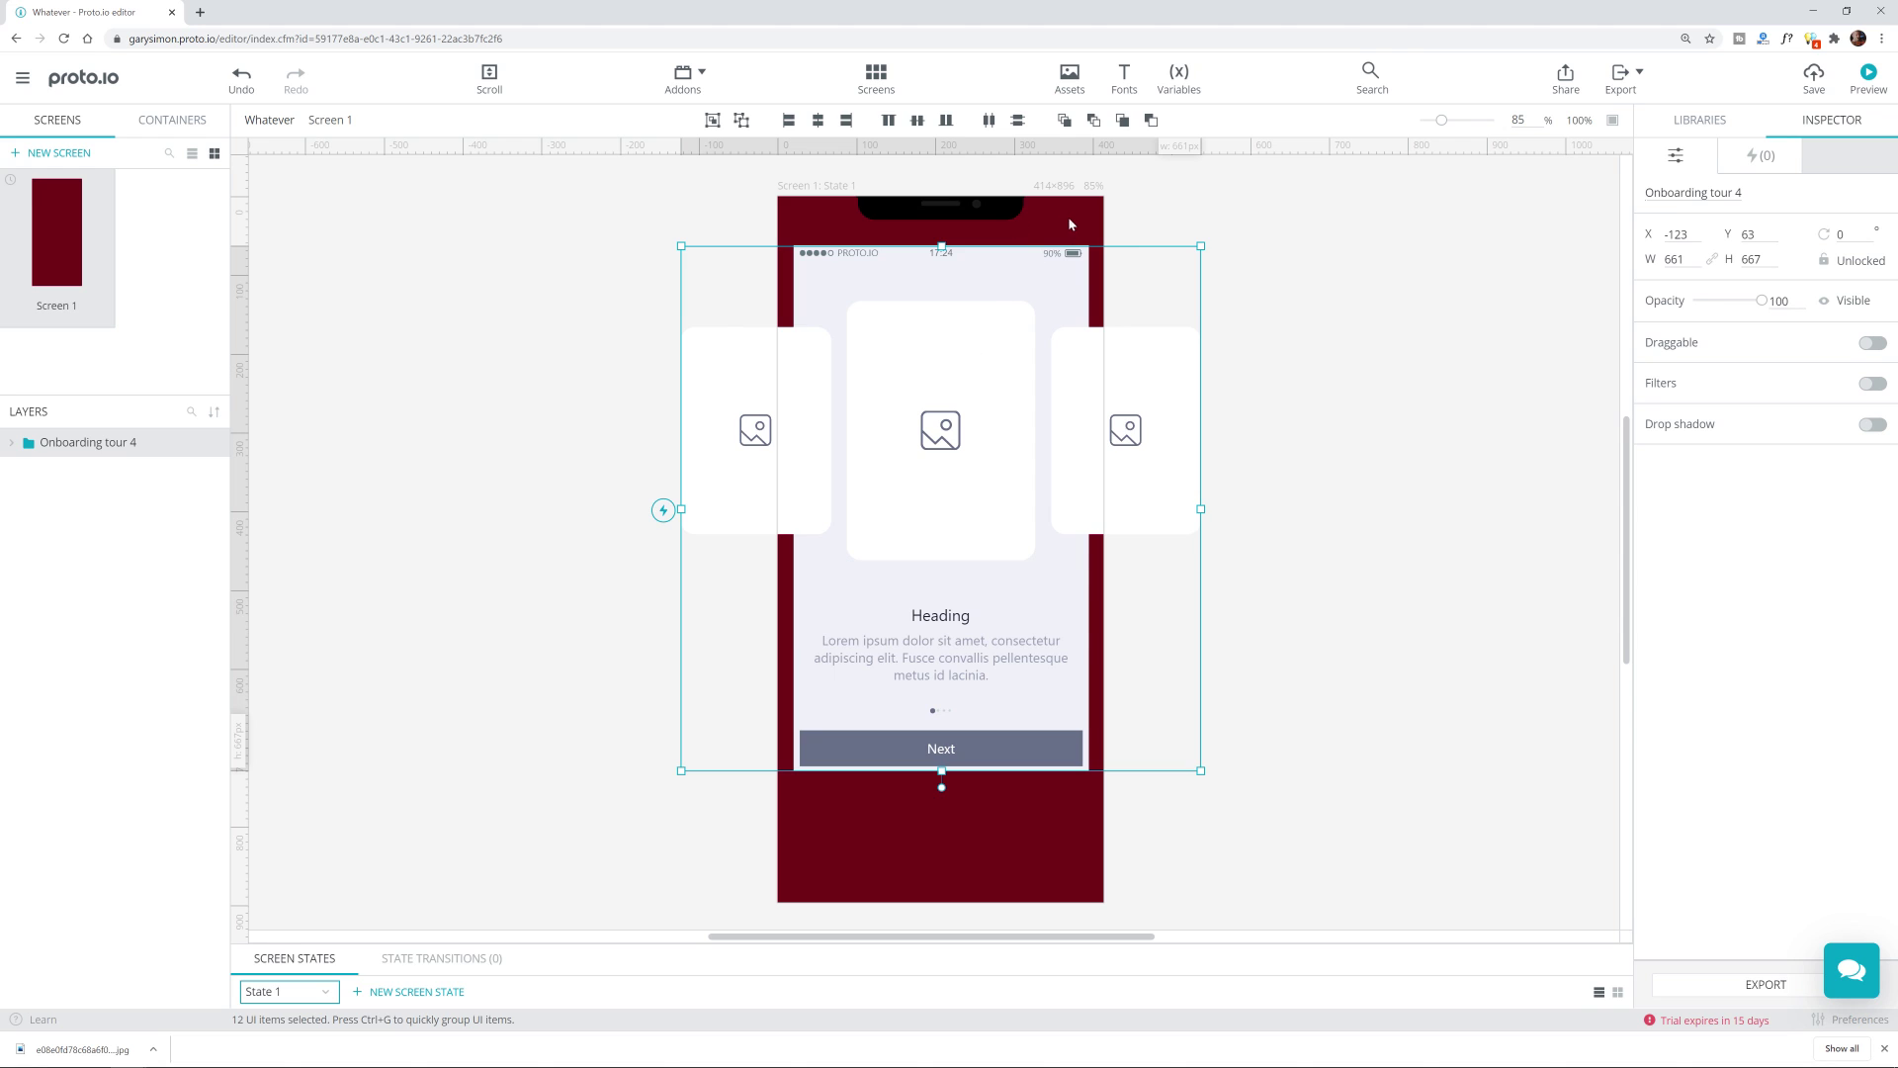
left_click(1028, 859)
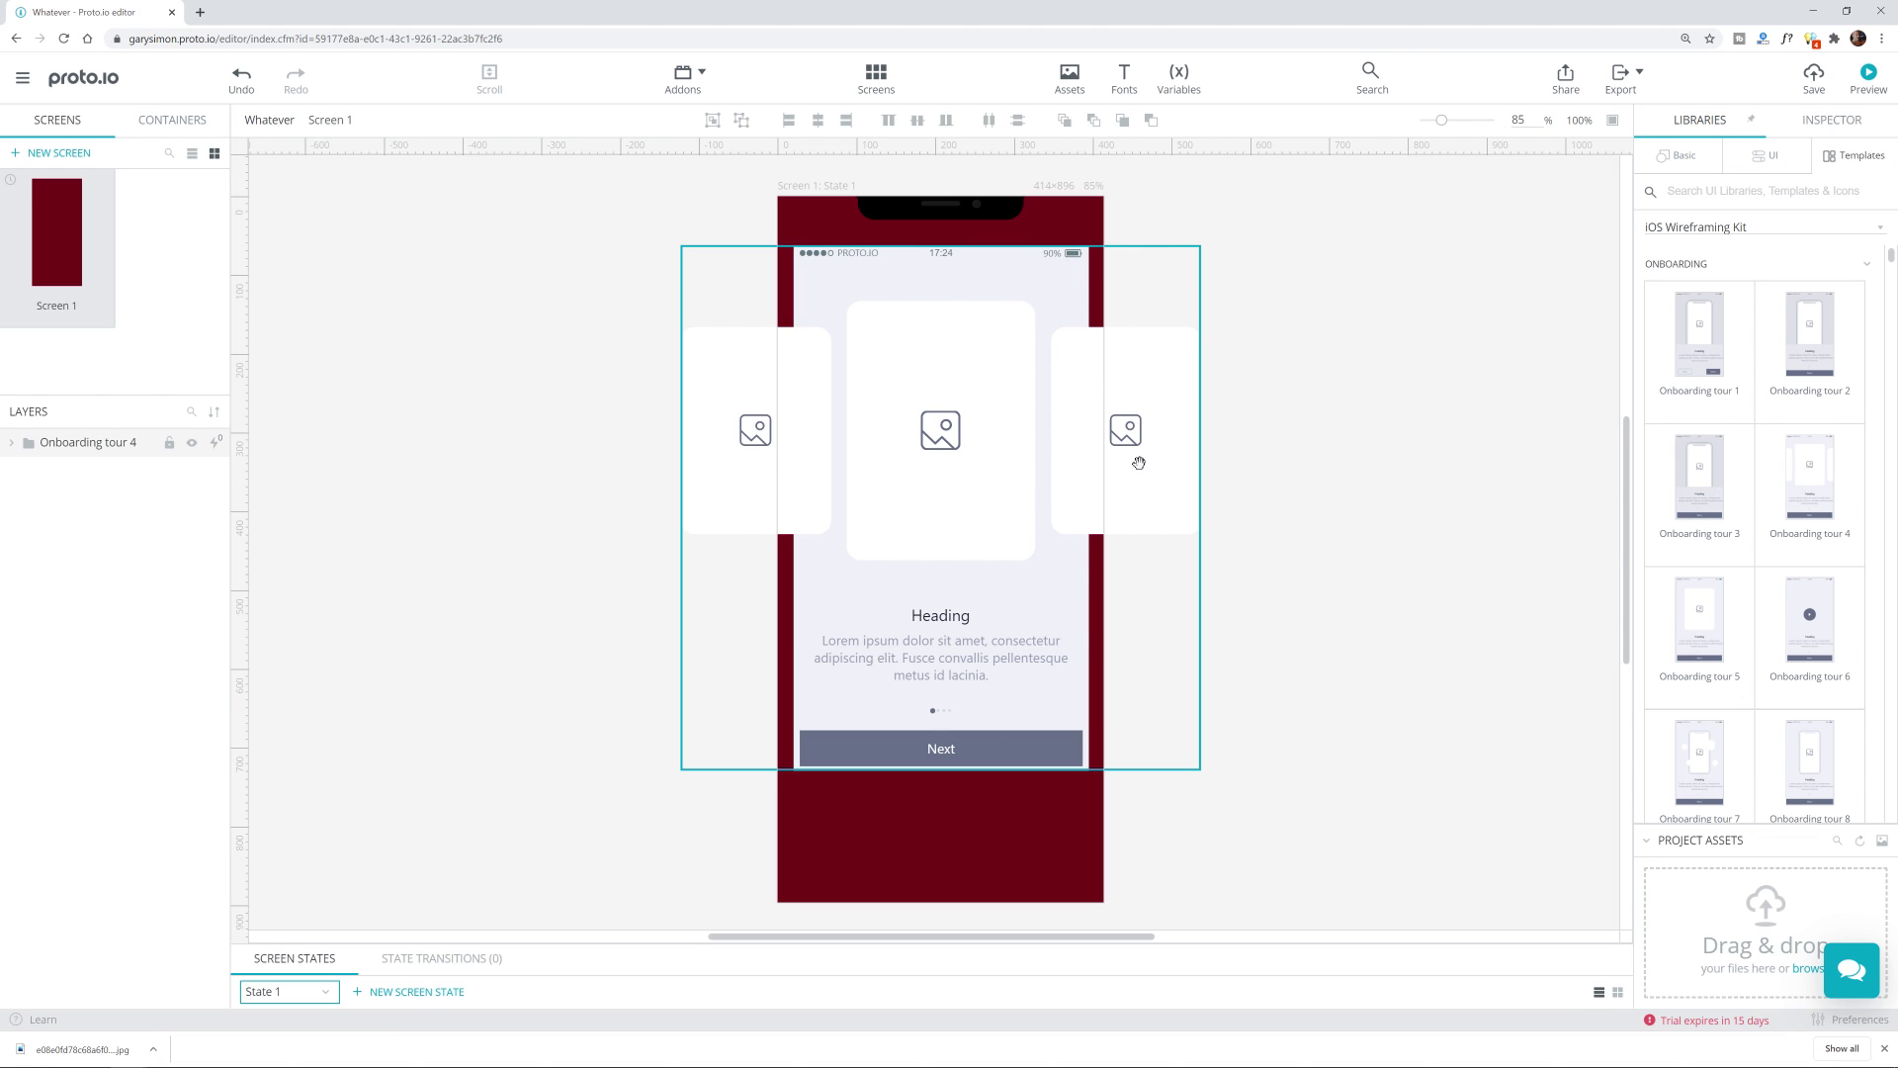
Step: Drill into the Onboarding tour 4 group to select its background Rectangle 1
left_click(1062, 290)
left_click(1063, 291)
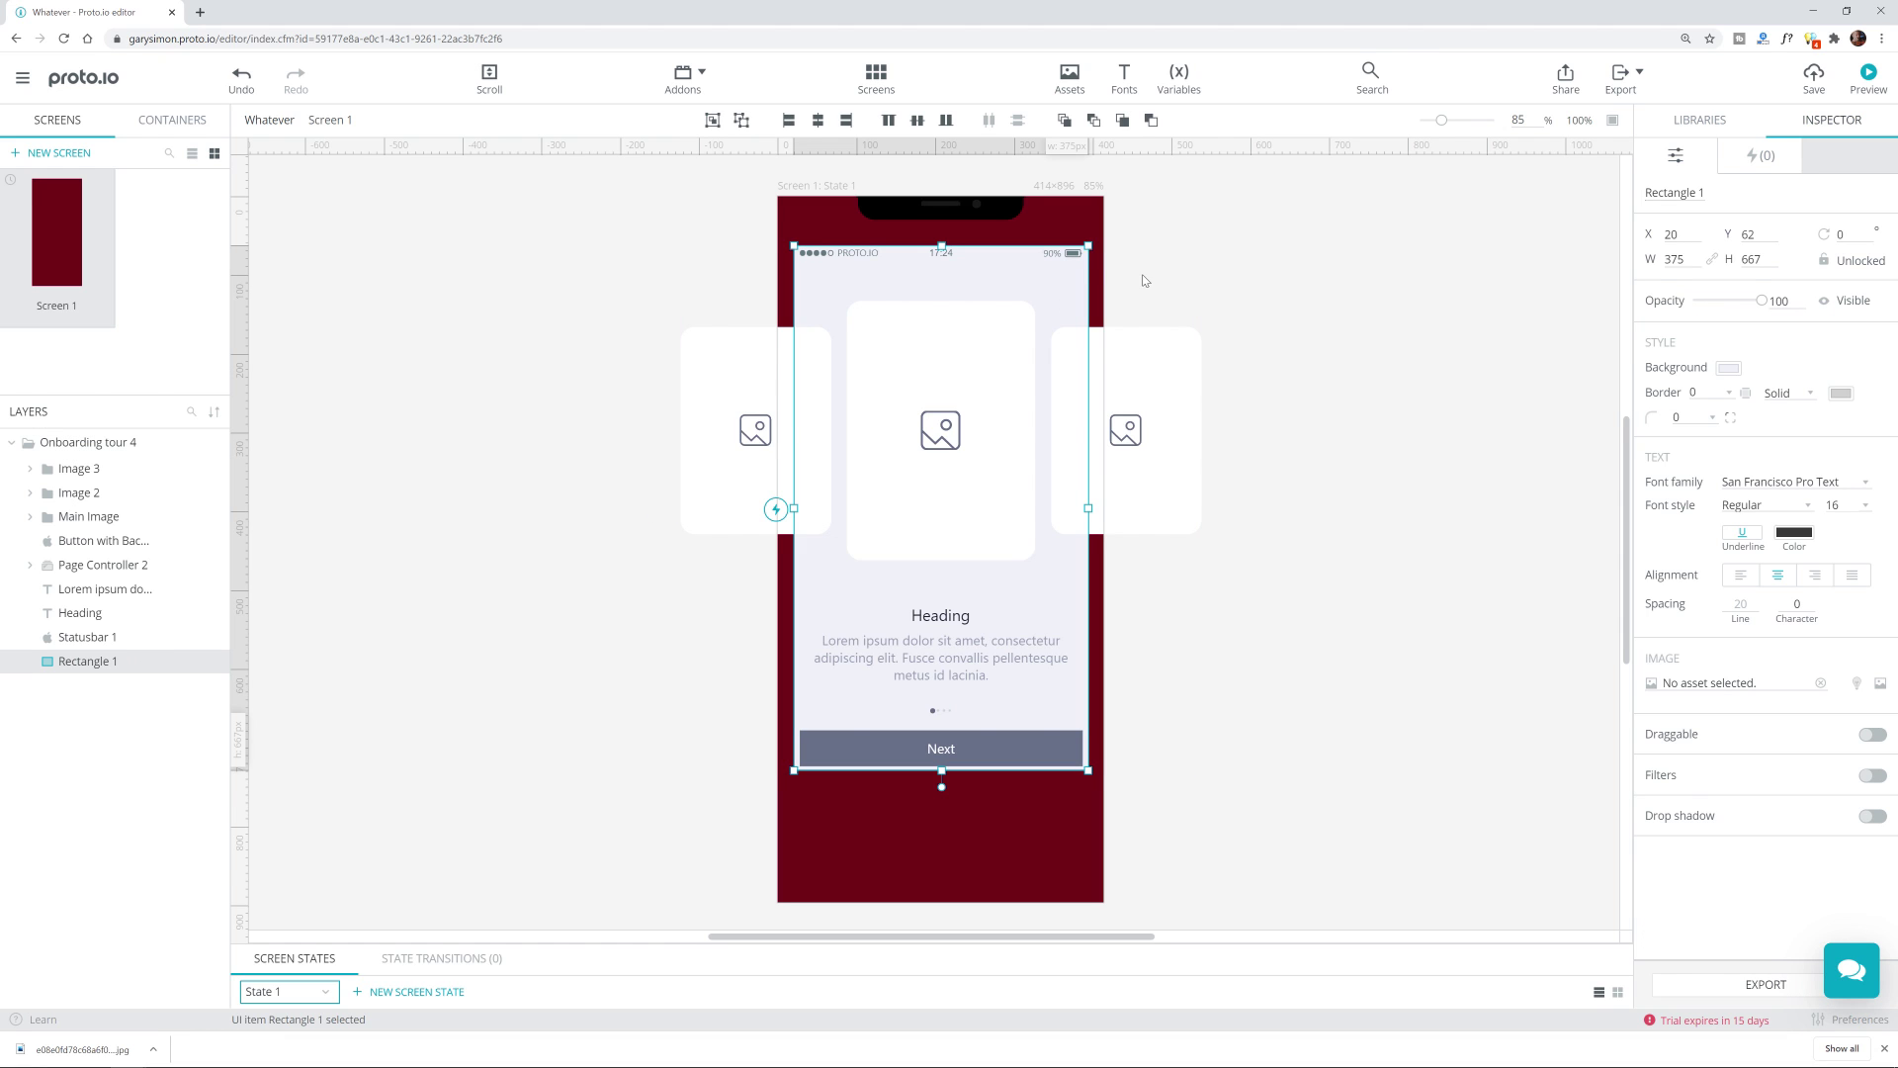
left_click(1142, 280)
left_click(40, 442)
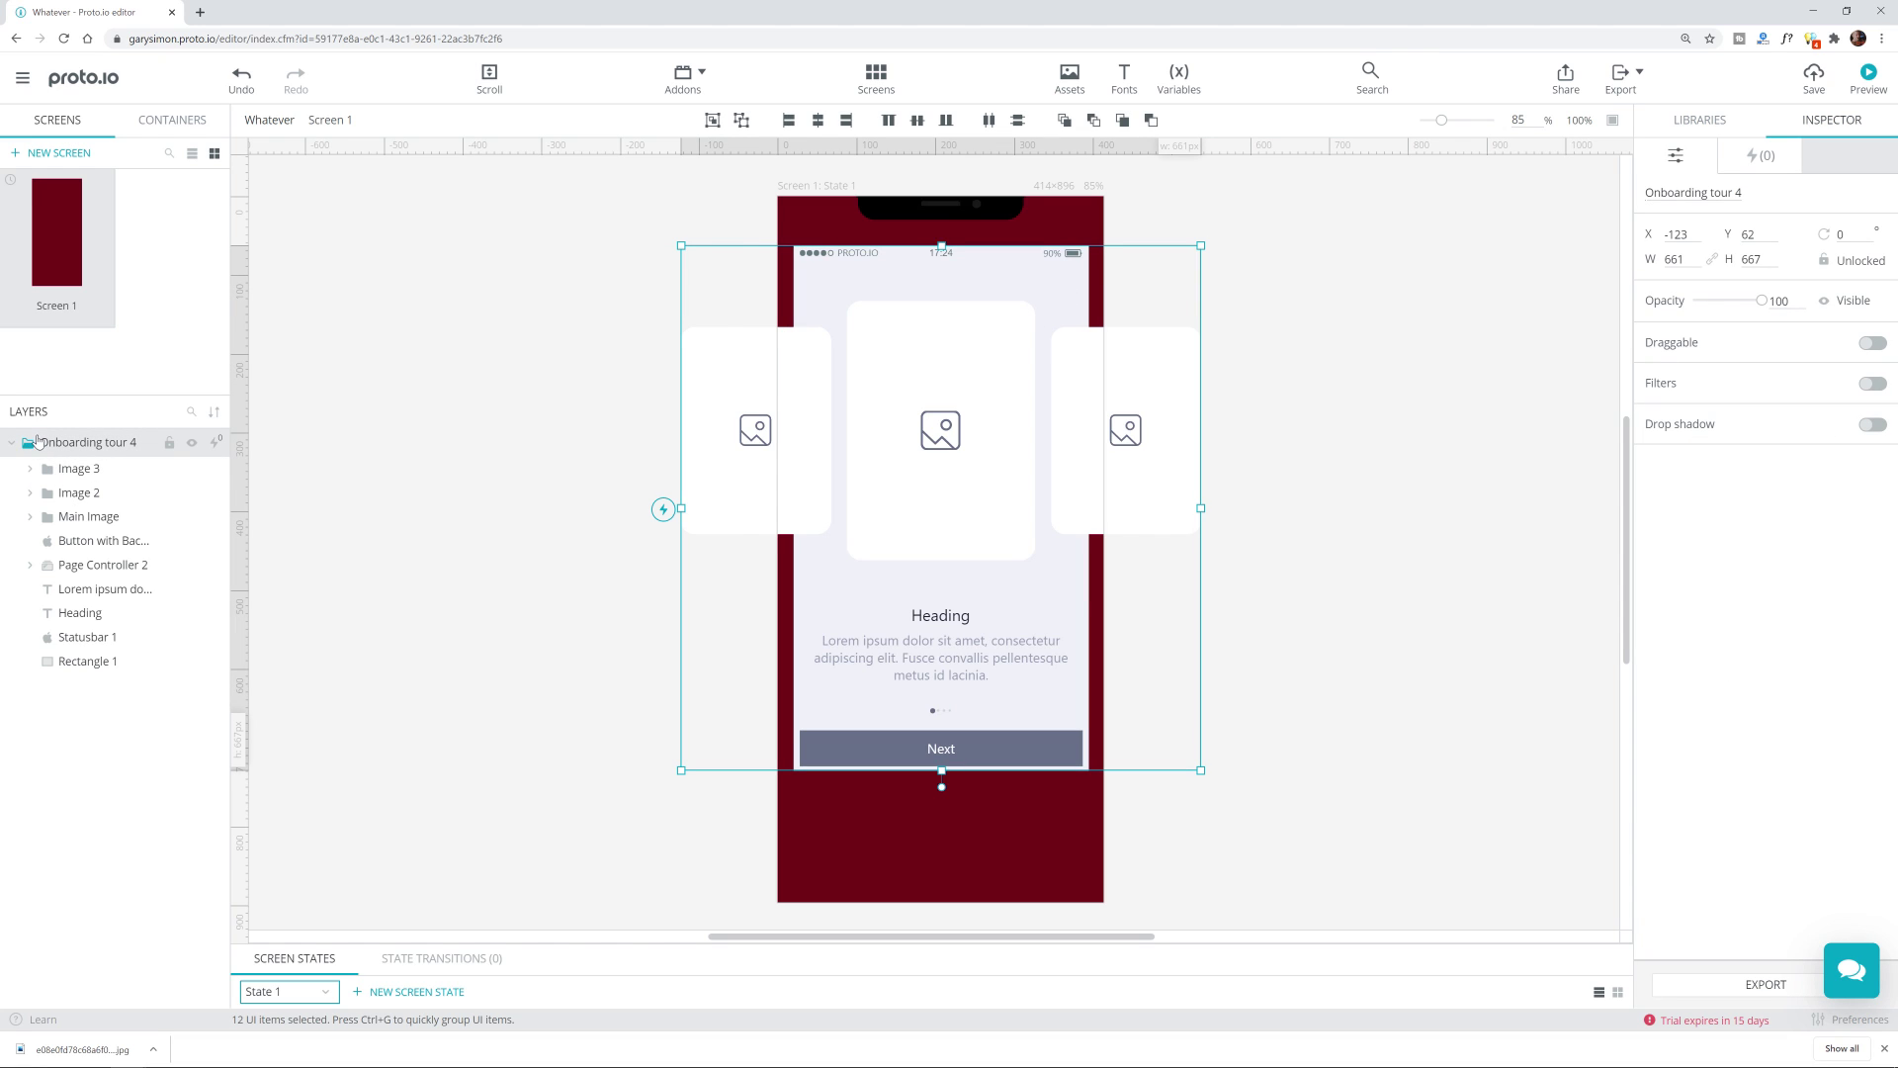
left_click(12, 442)
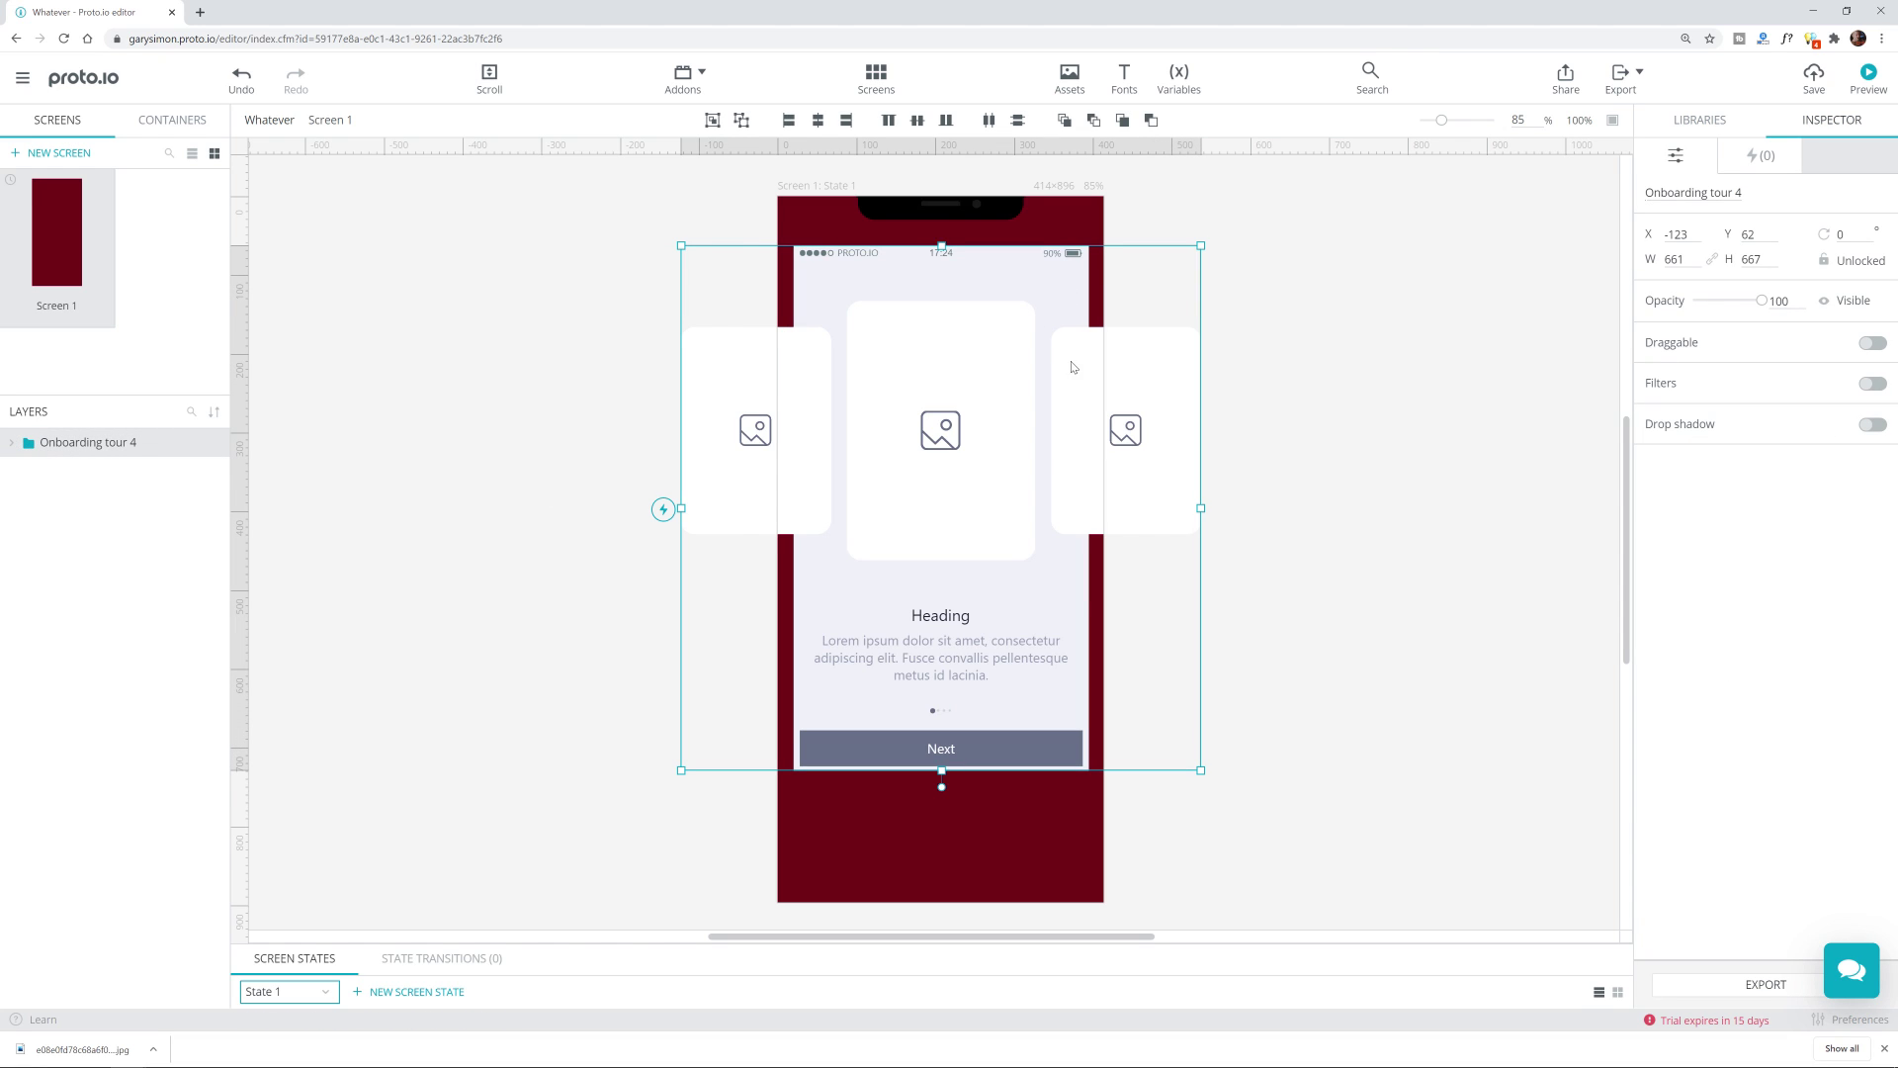
left_click(26, 444)
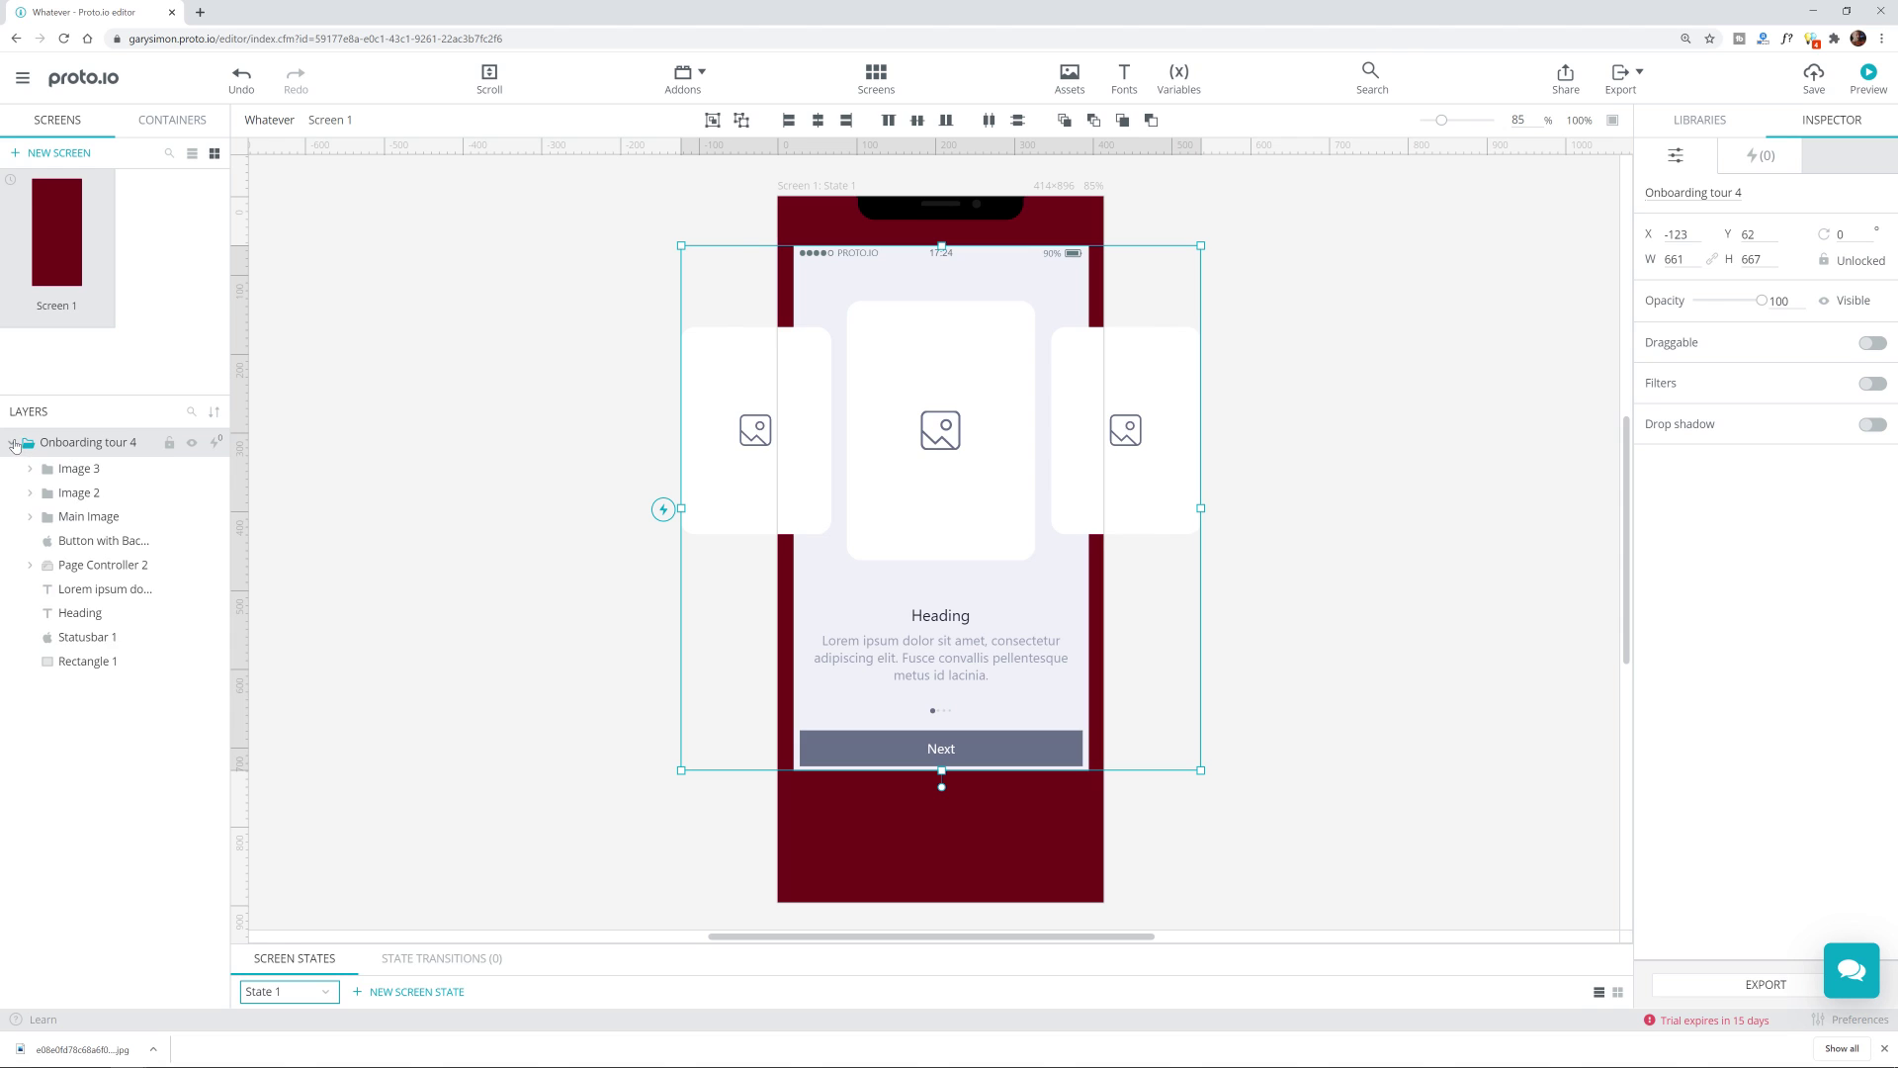
left_click(102, 470)
left_click(452, 377)
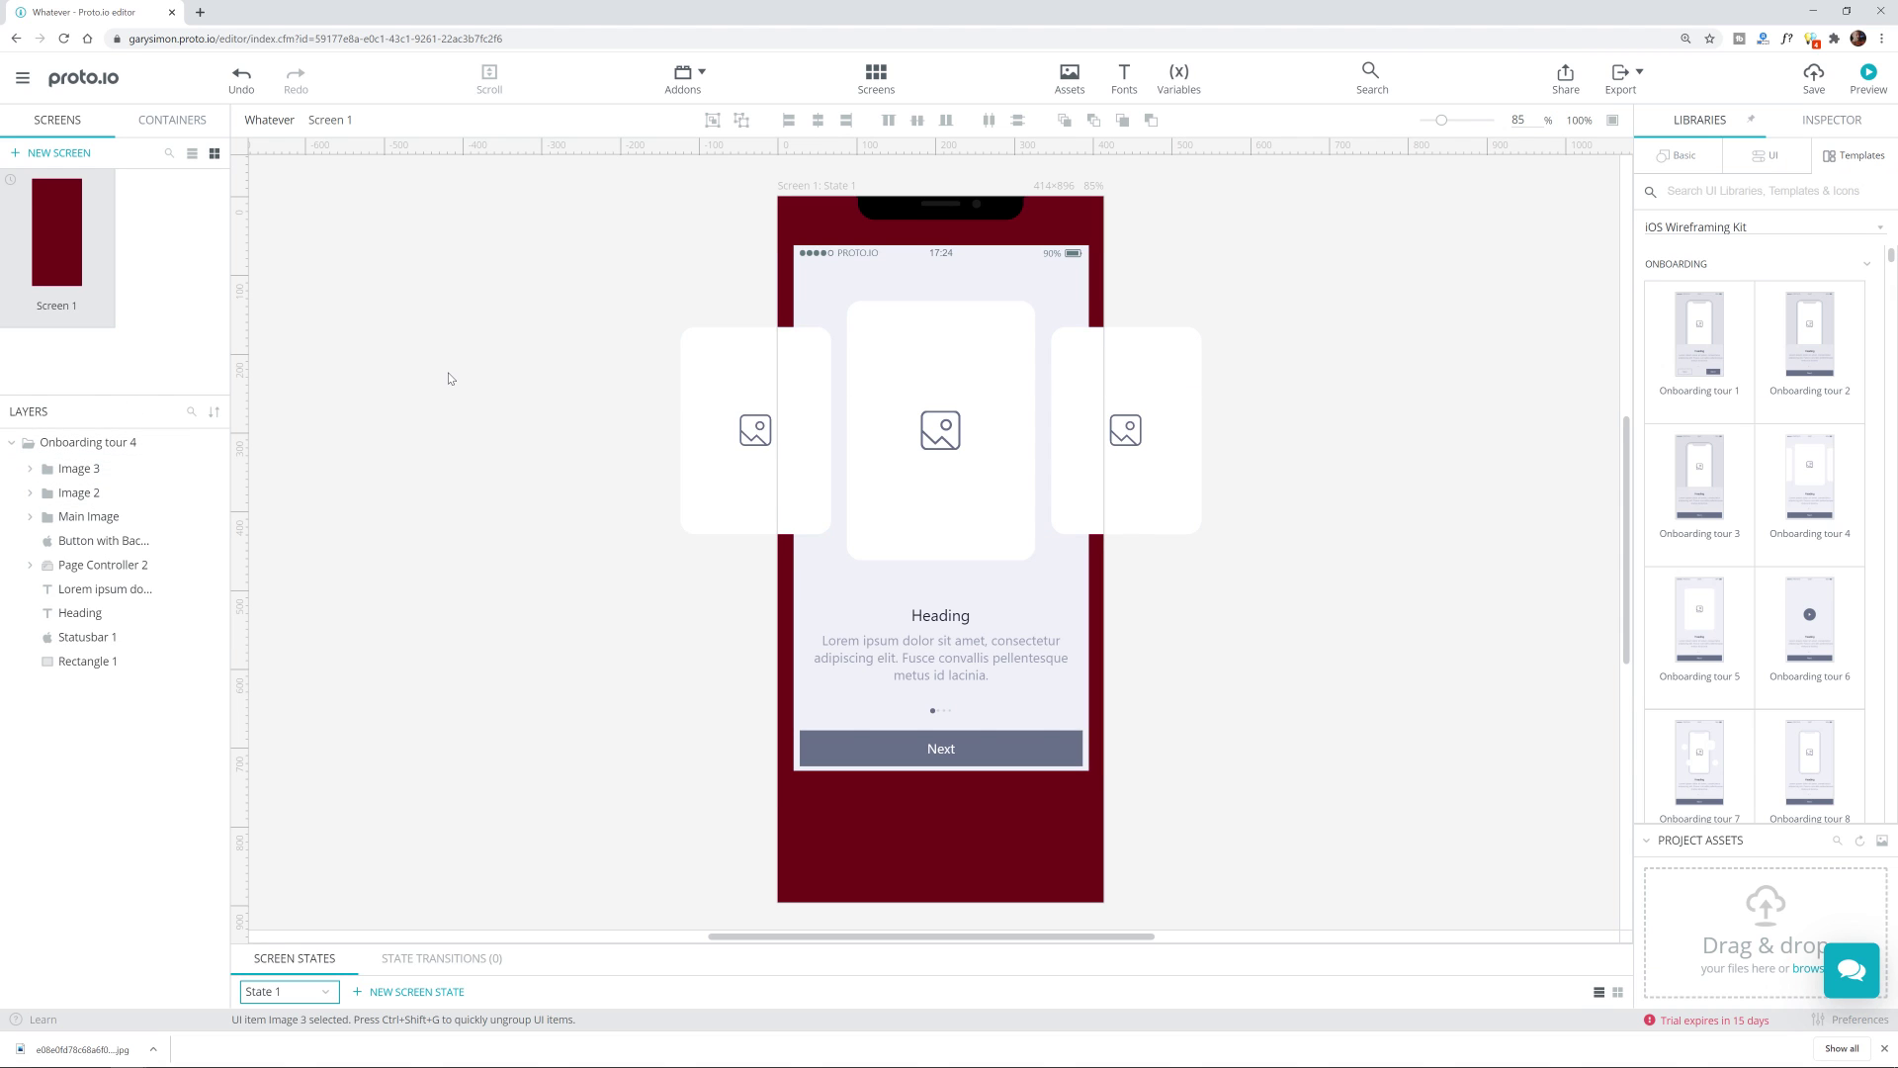
left_click(976, 286)
left_click(977, 282)
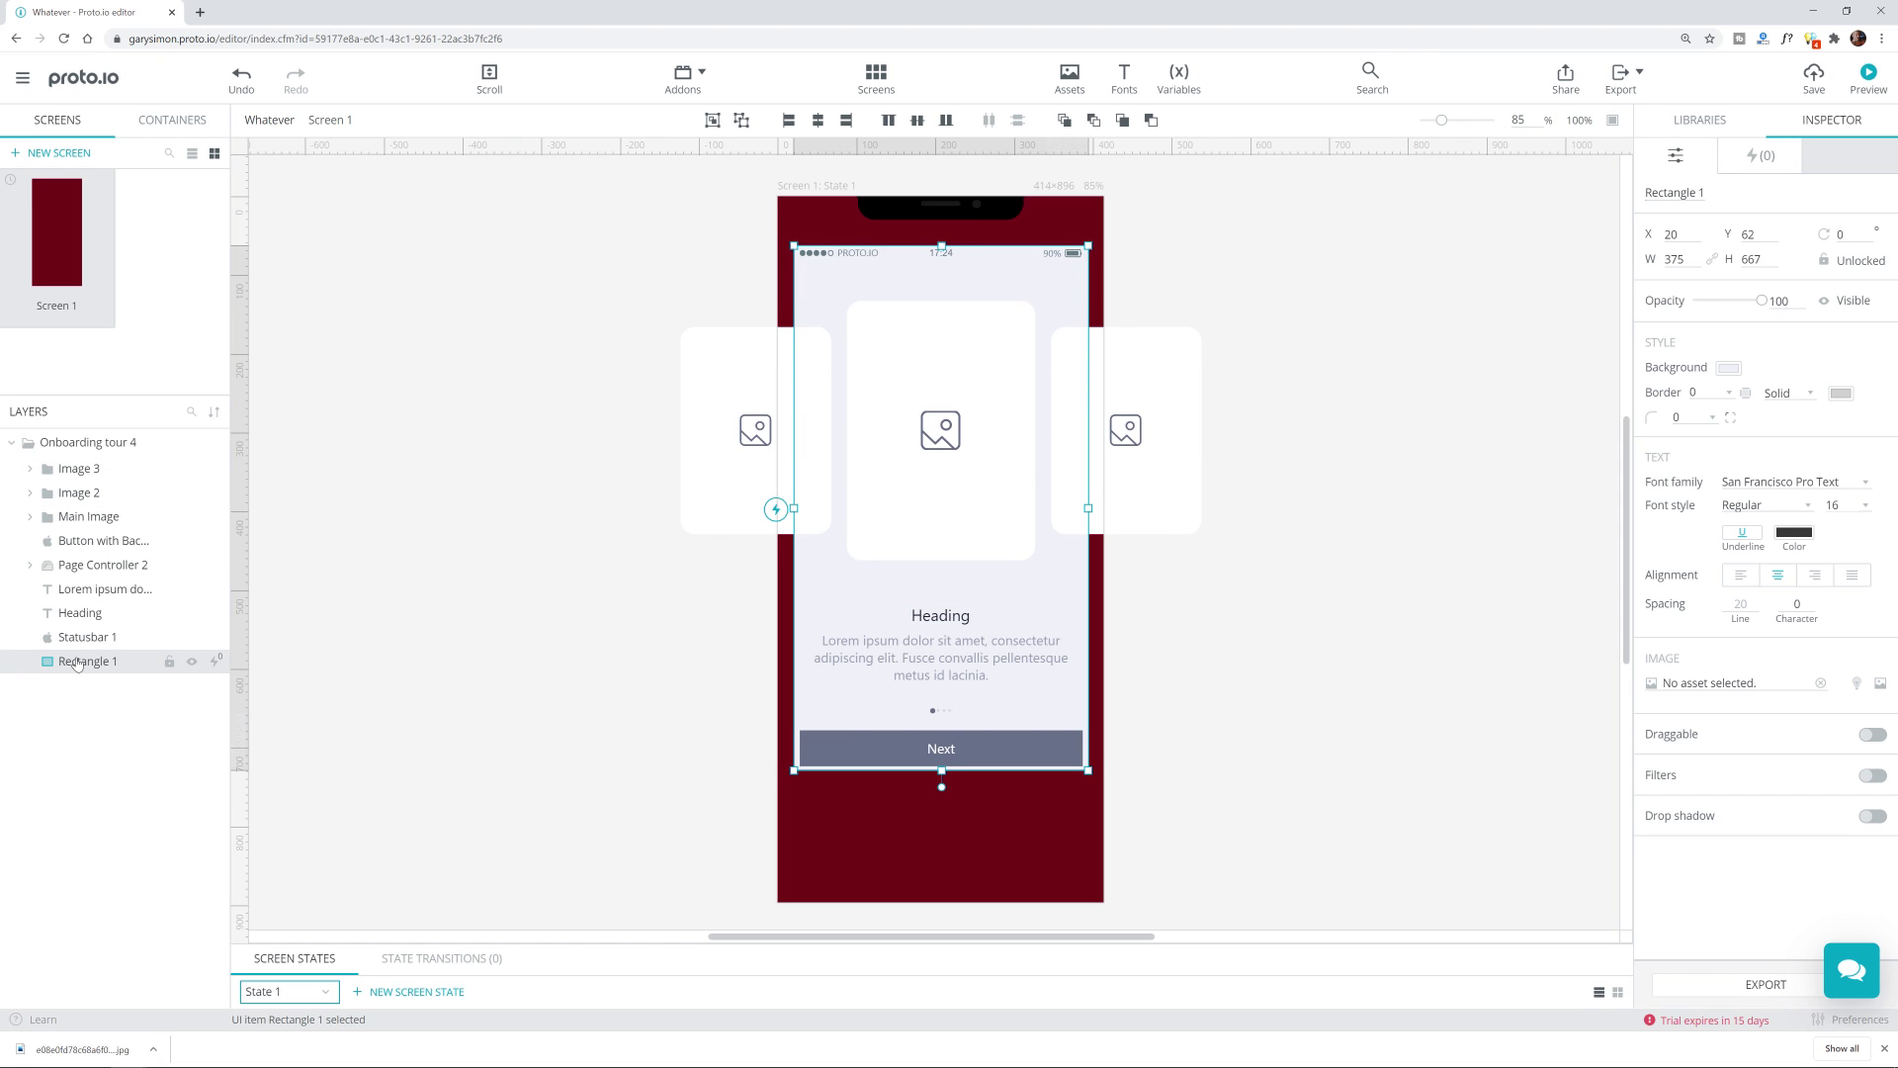
Step: Stretch Rectangle 1 to the top, bottom, right and left screen edges
left_click_drag(965, 253, 964, 198)
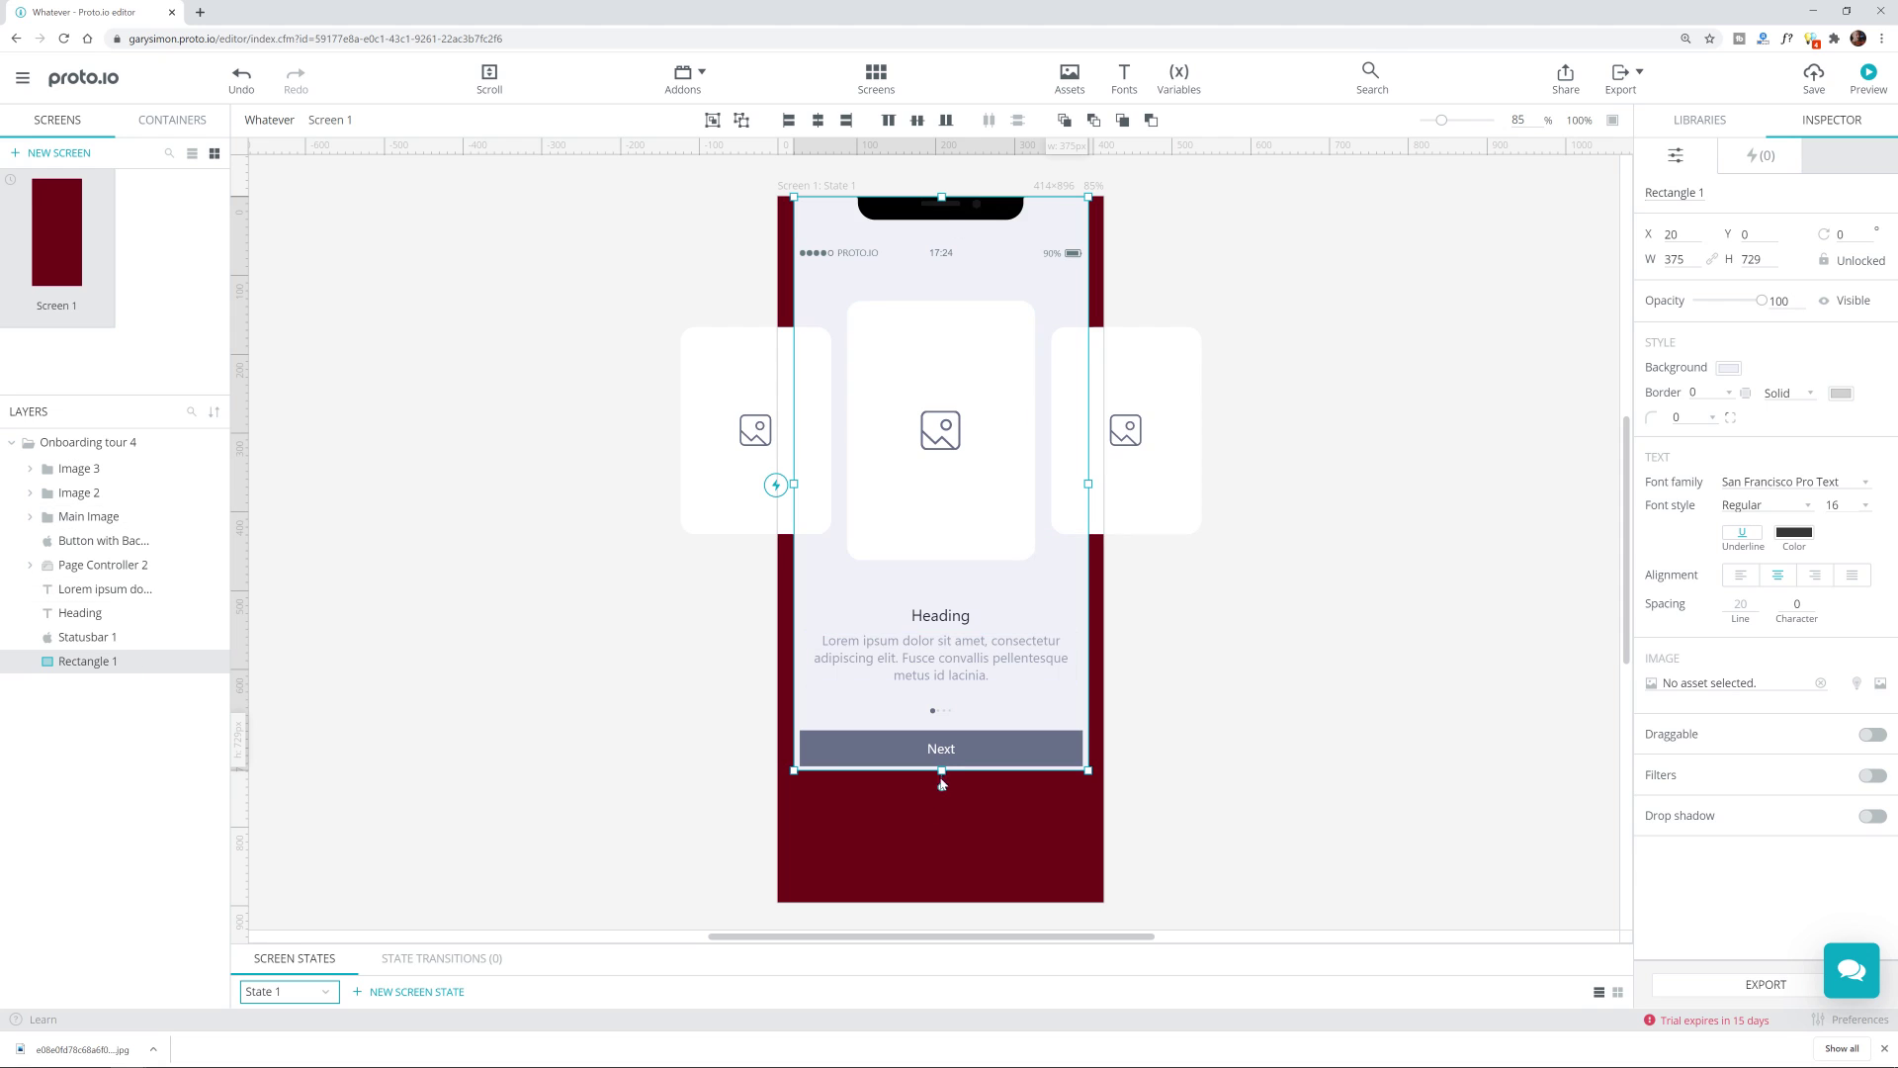
left_click_drag(941, 770, 940, 900)
left_click_drag(1091, 549, 1103, 550)
left_click_drag(791, 549, 777, 550)
left_click(546, 661)
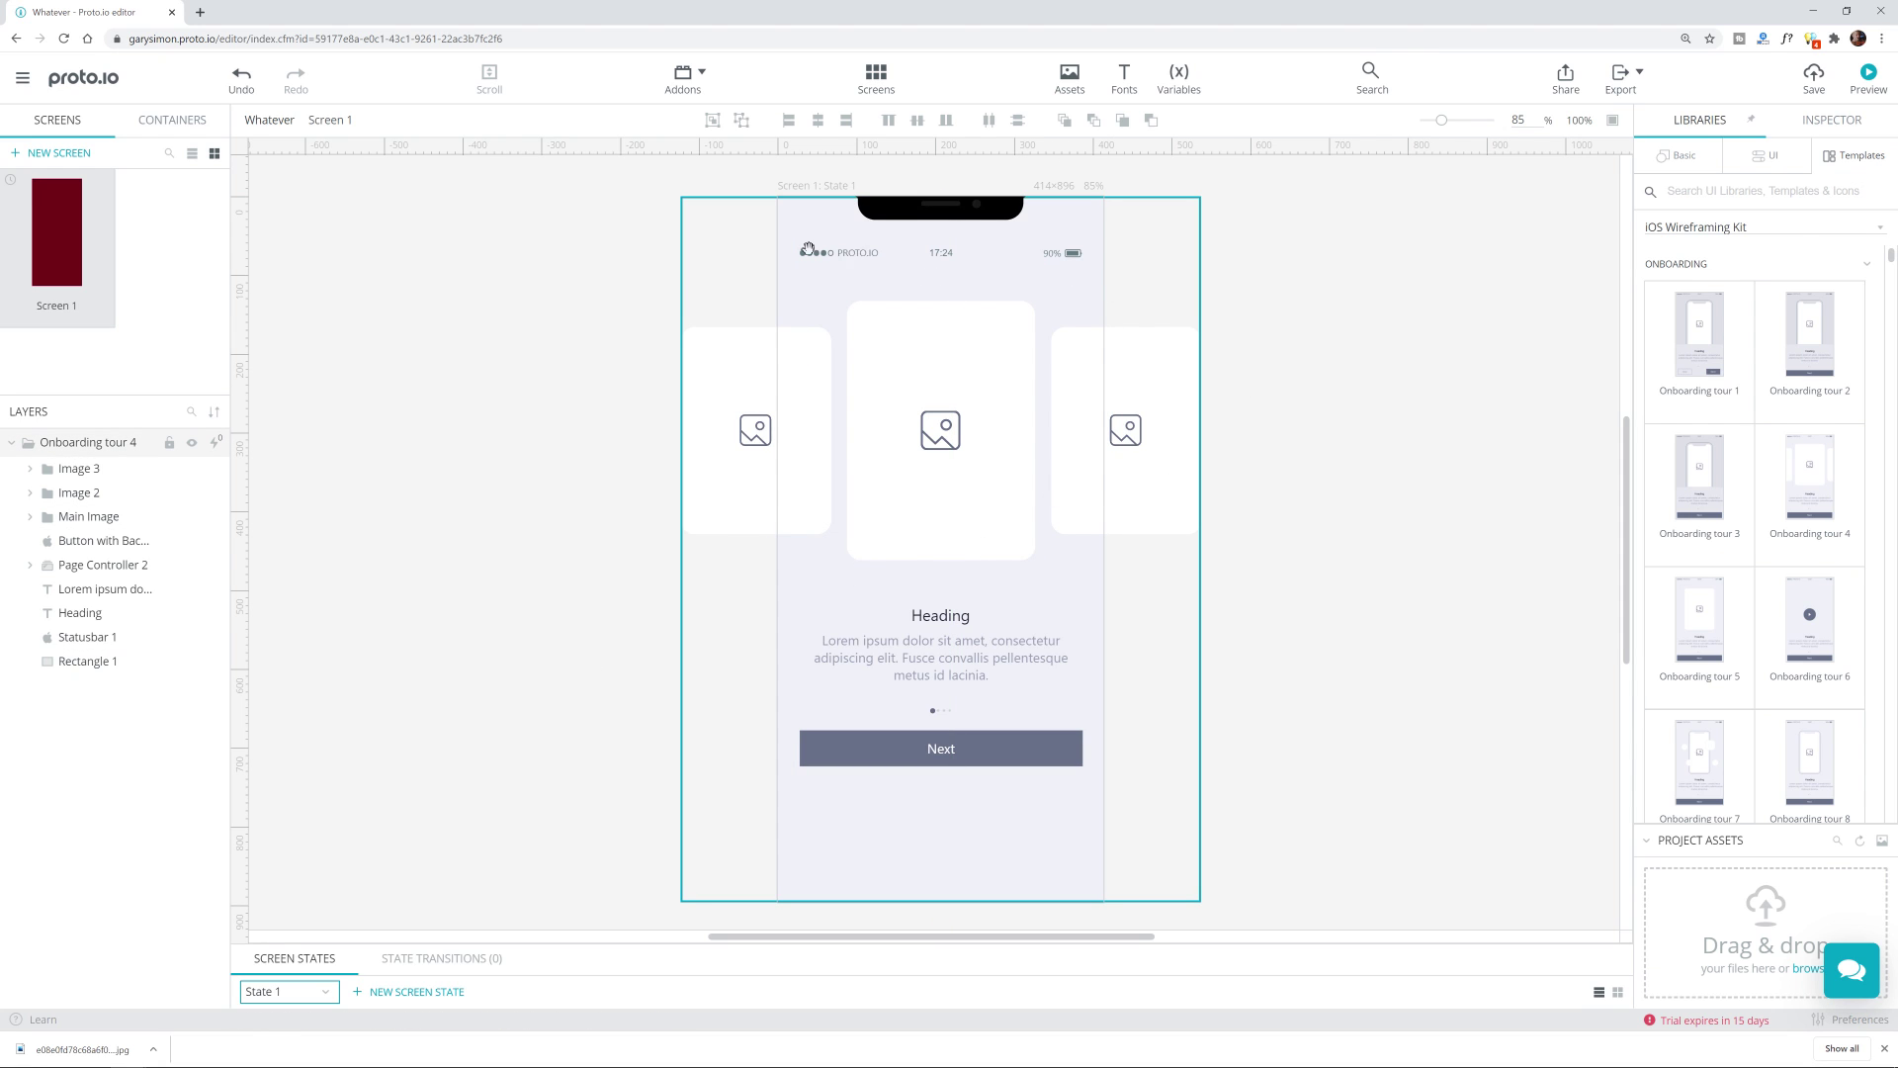
left_click(835, 263)
left_click(926, 210)
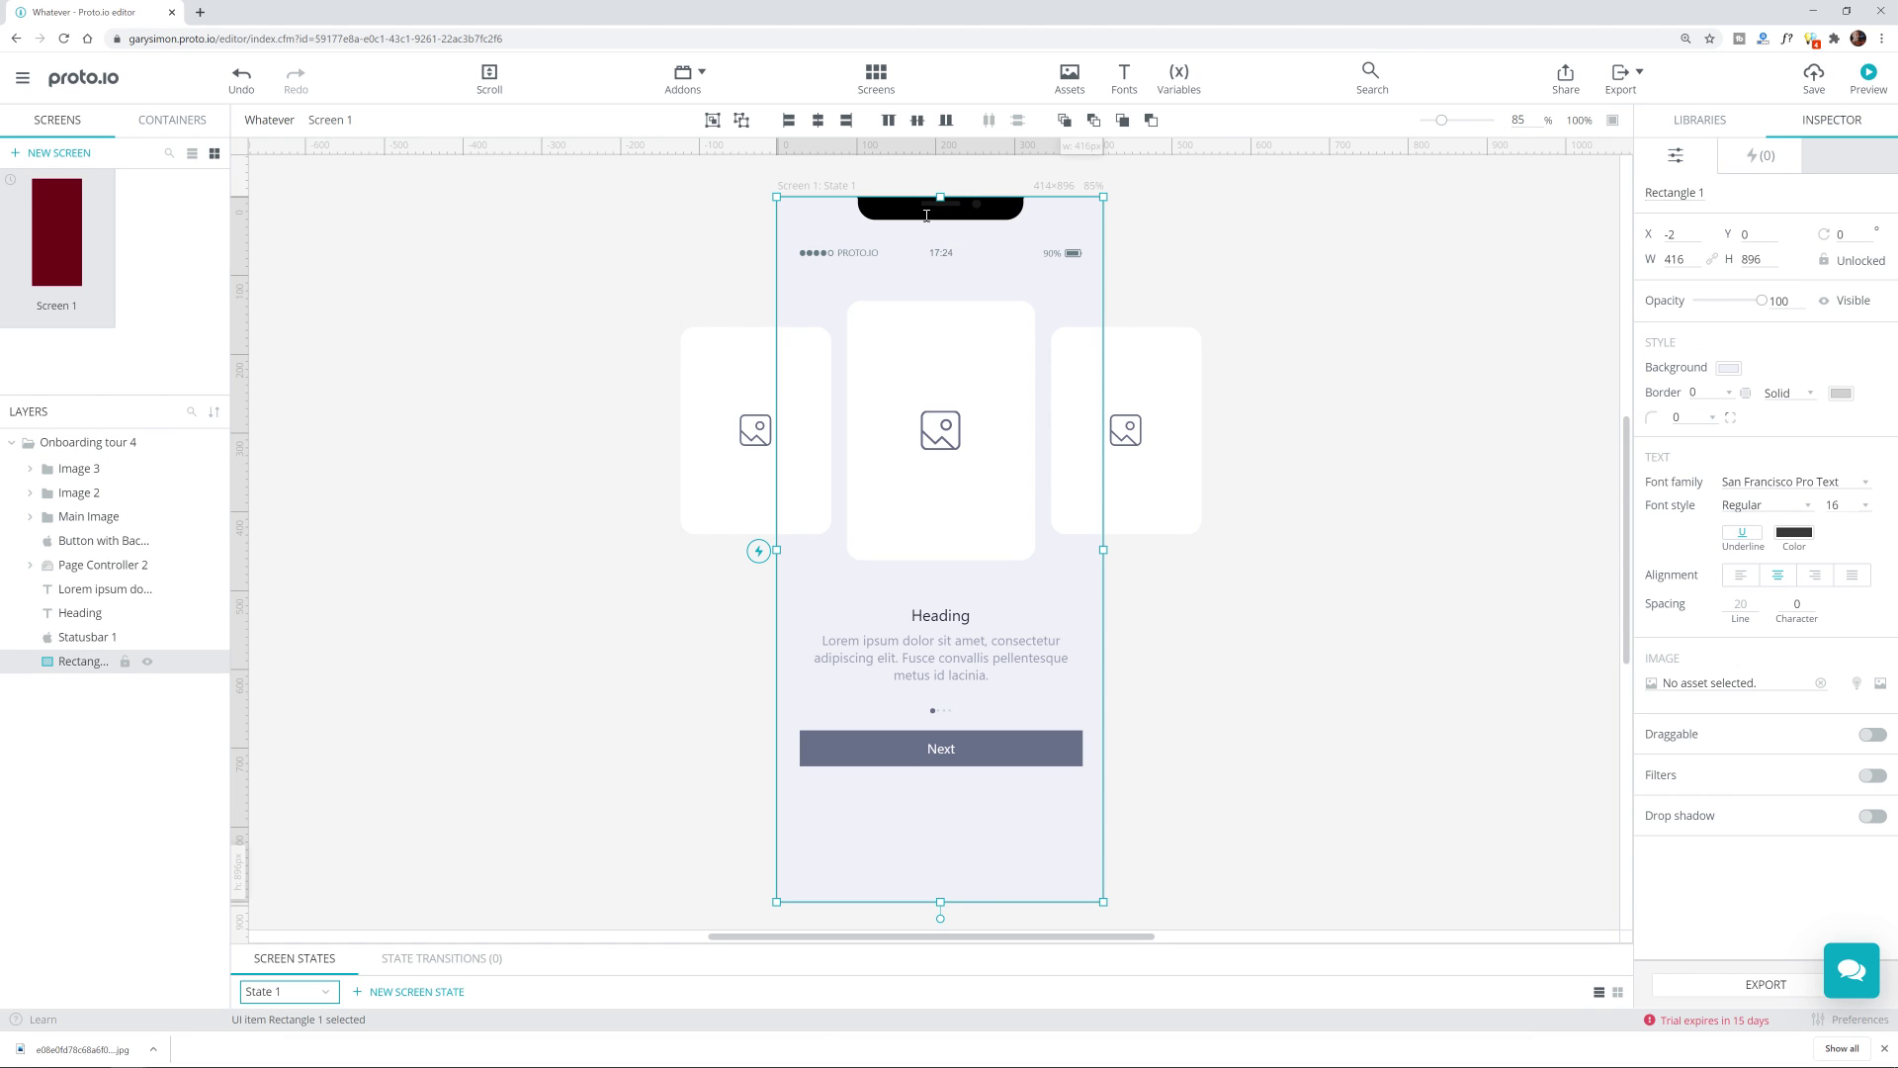
Step: Save the project with Ctrl+S
left_click(681, 238)
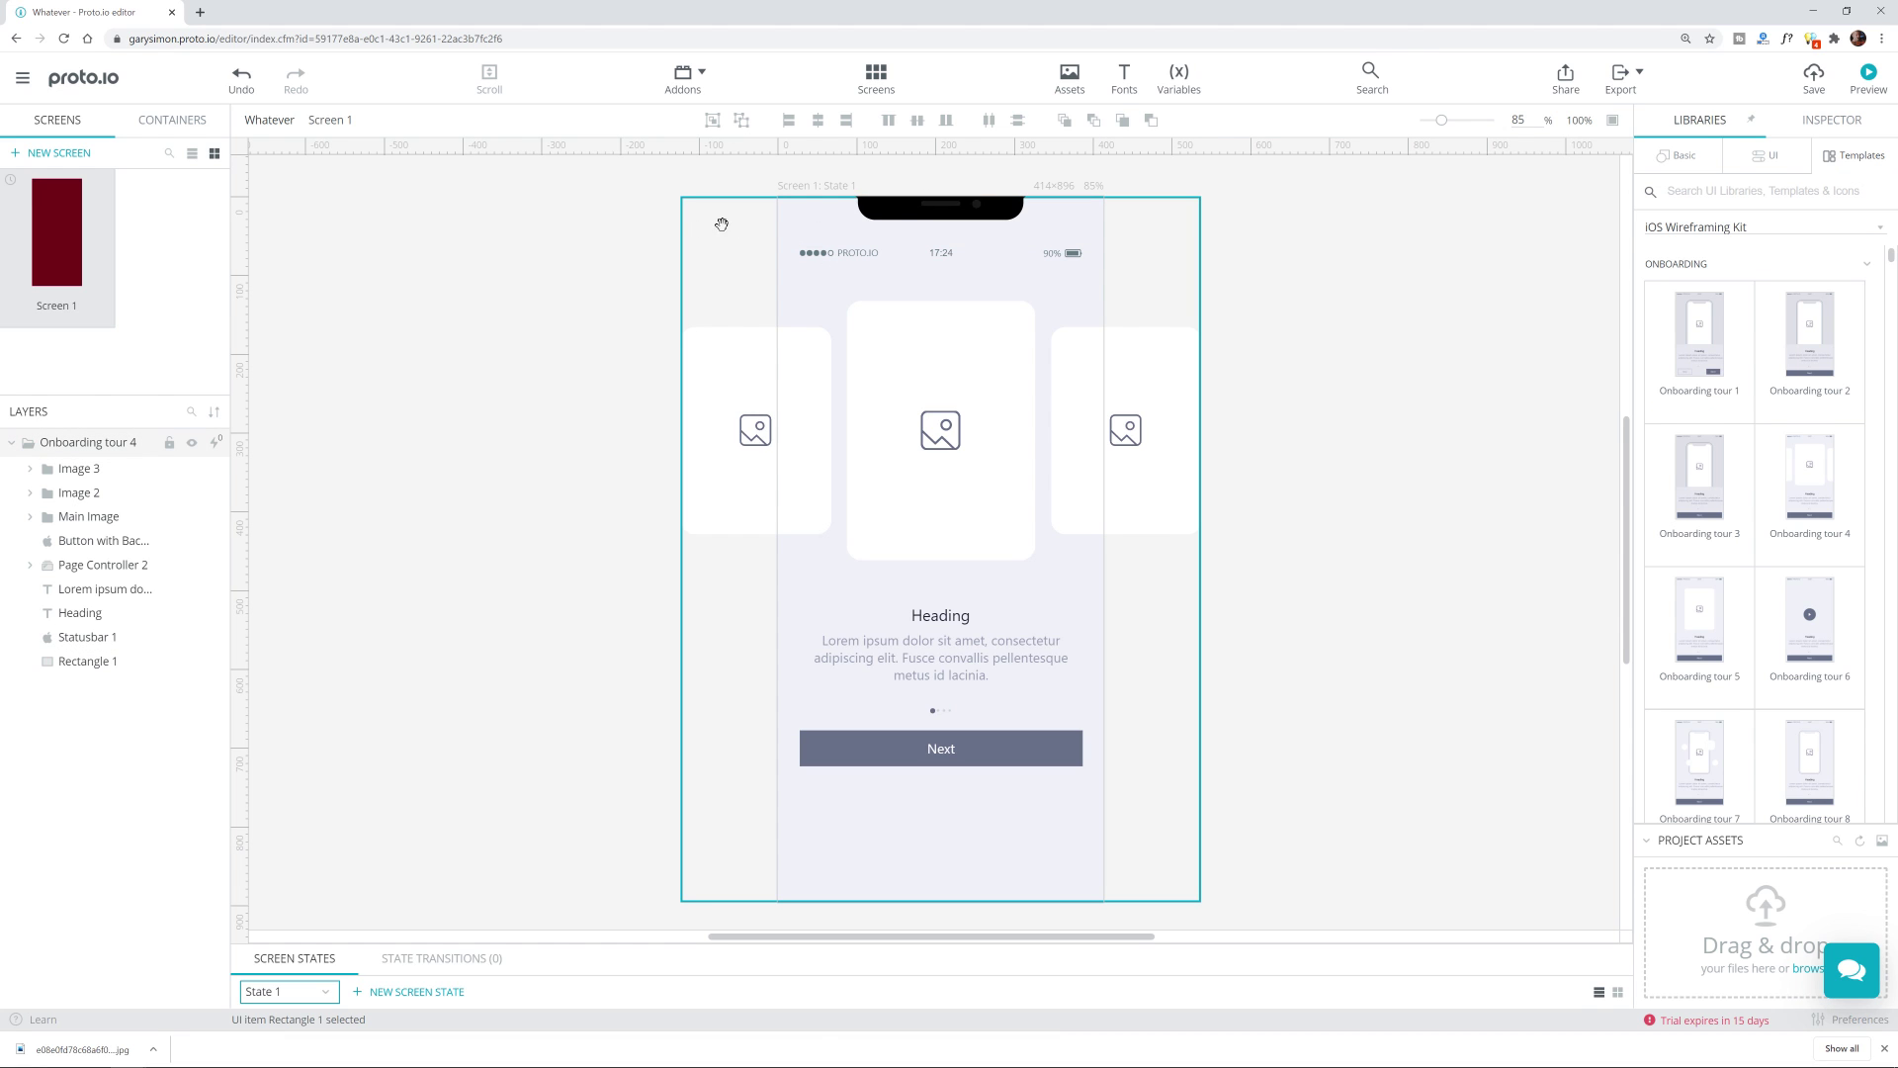
left_click(898, 219)
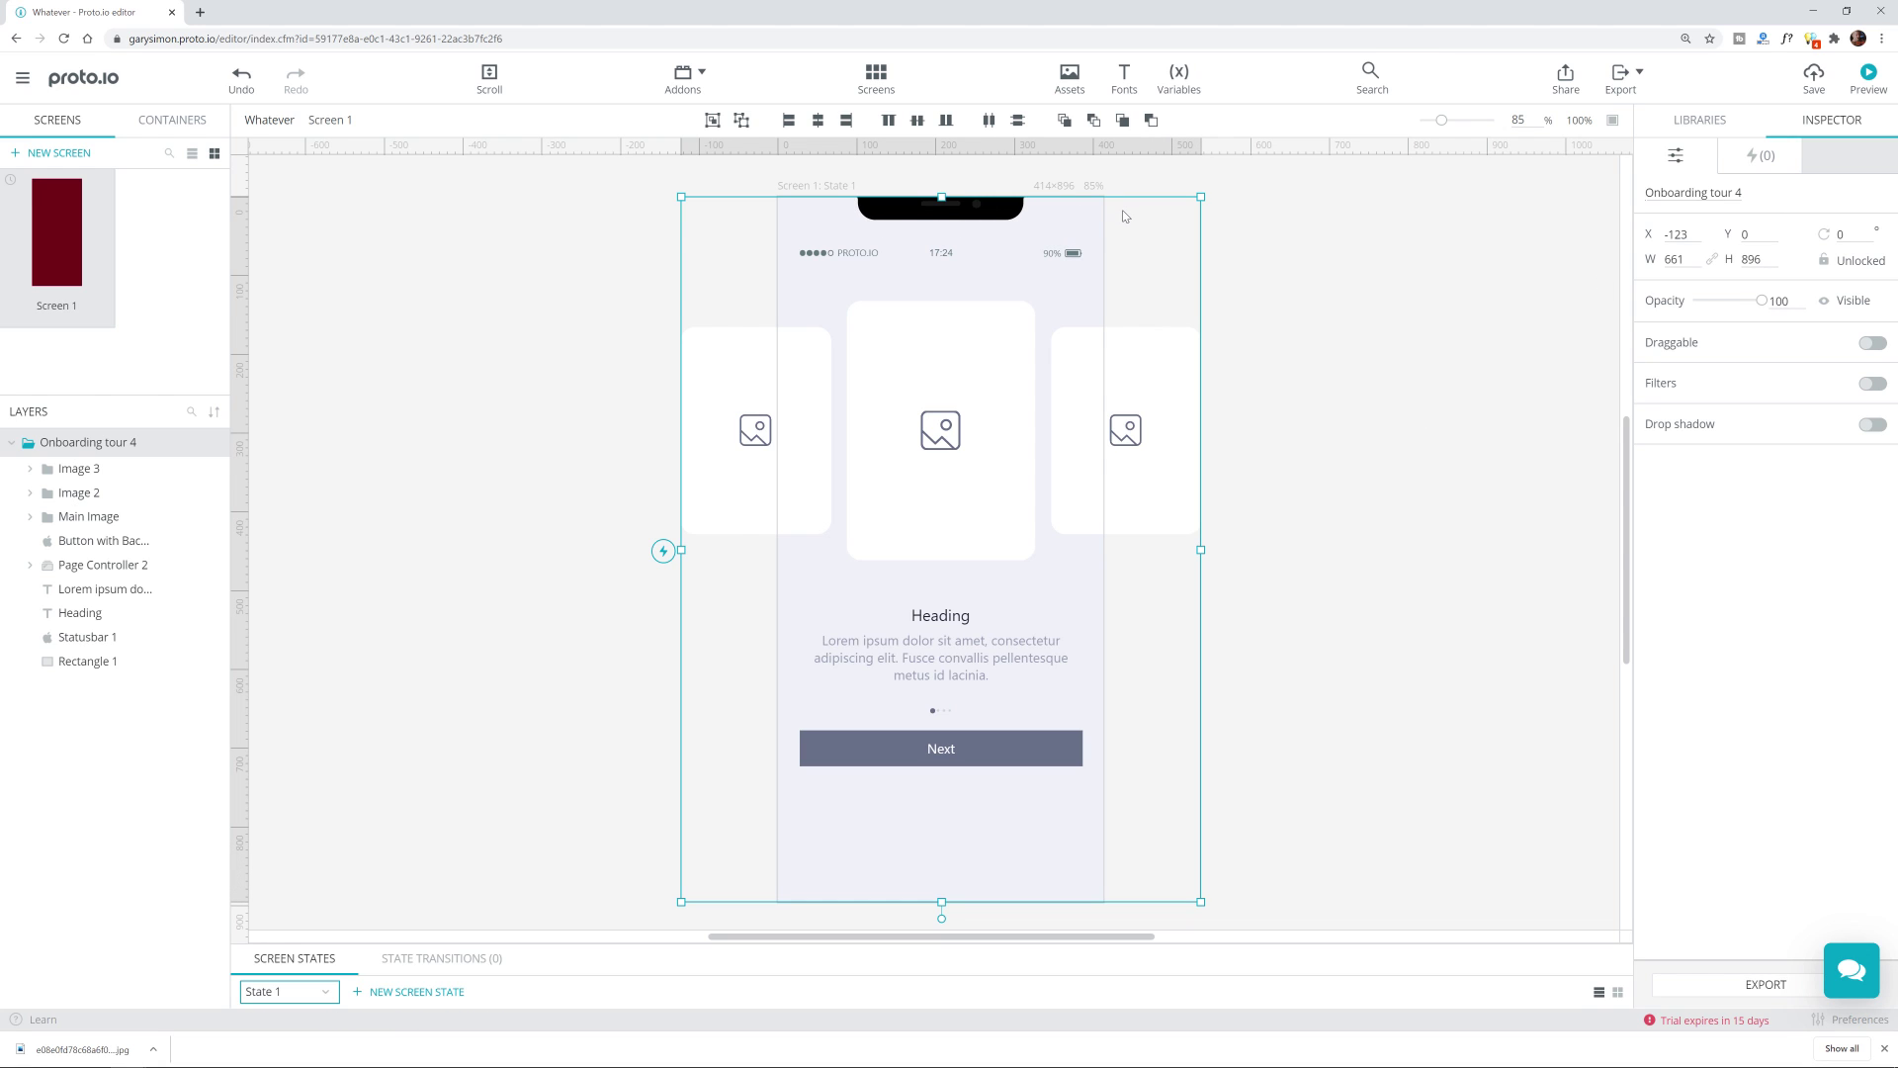
key("ctrl+s")
Step: Select Statusbar 1 inside the template and delete it from the screen
left_click(1188, 255)
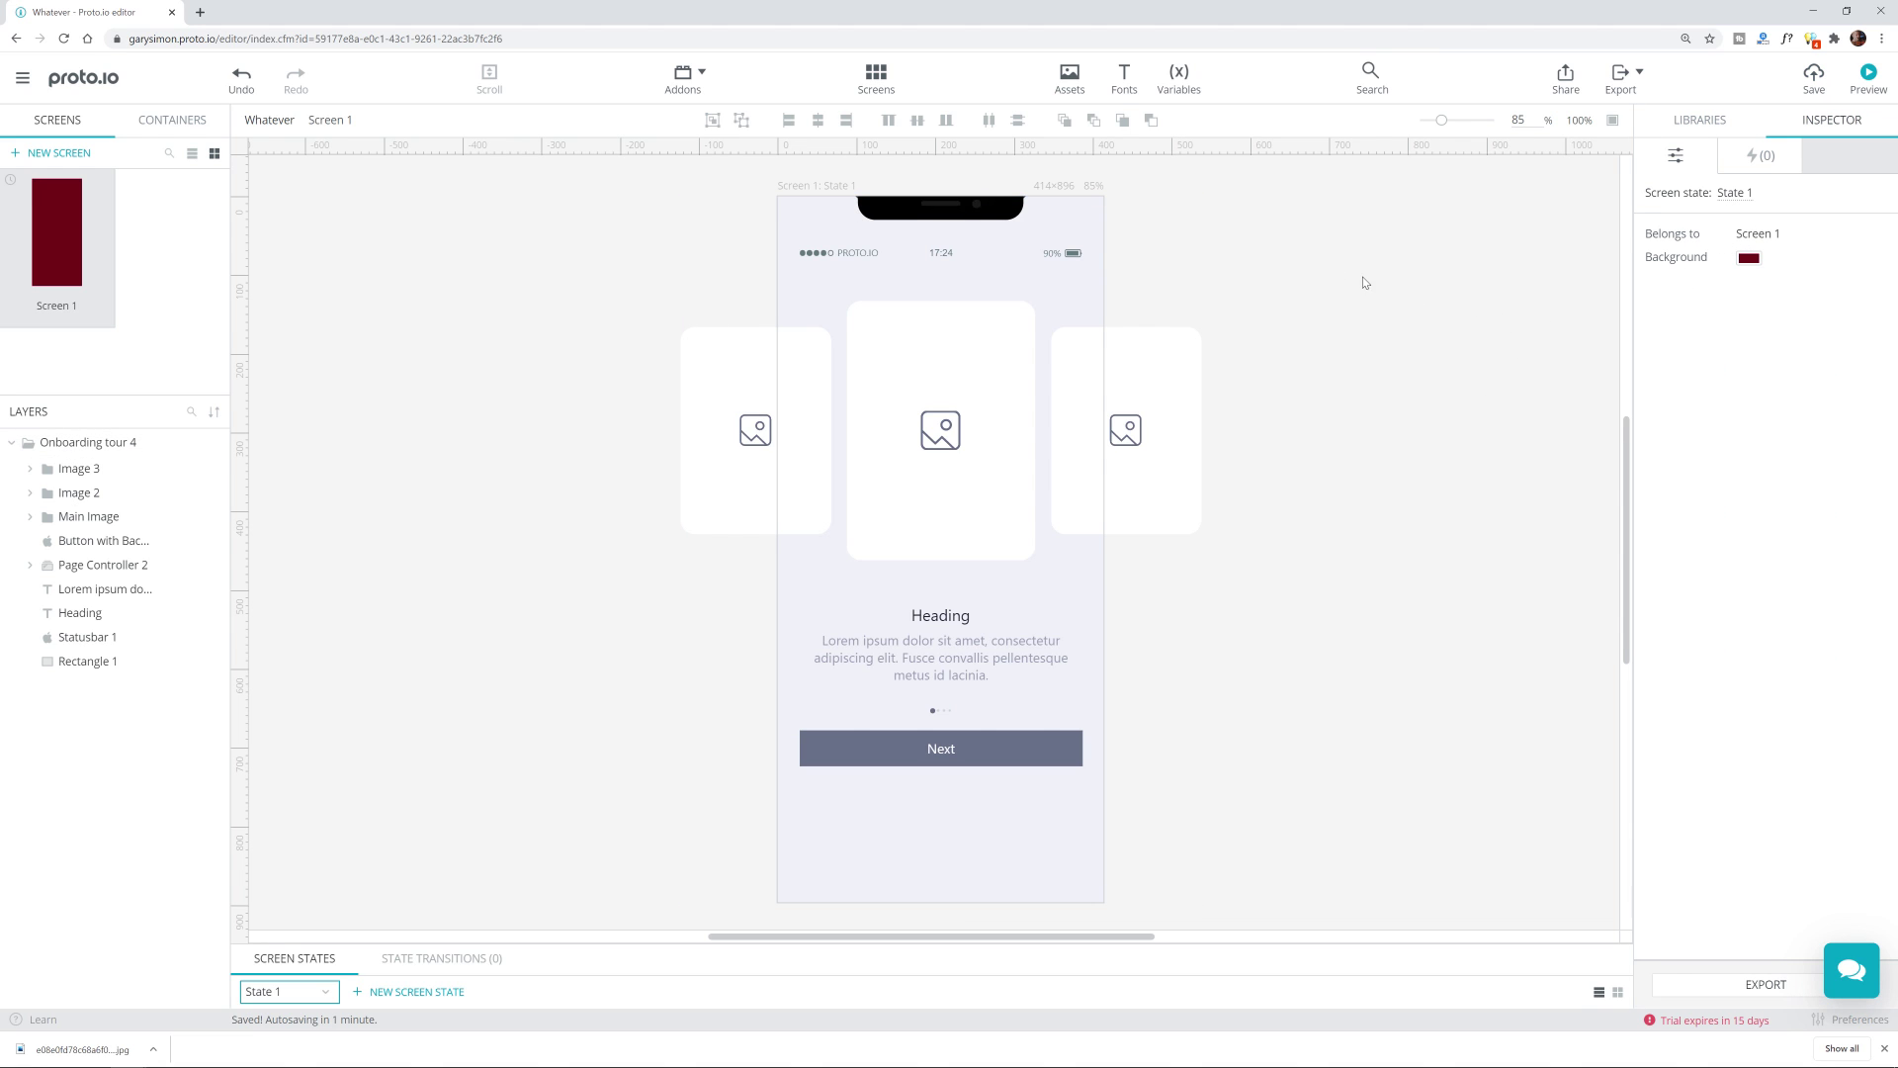
left_click(811, 295)
left_click(857, 253)
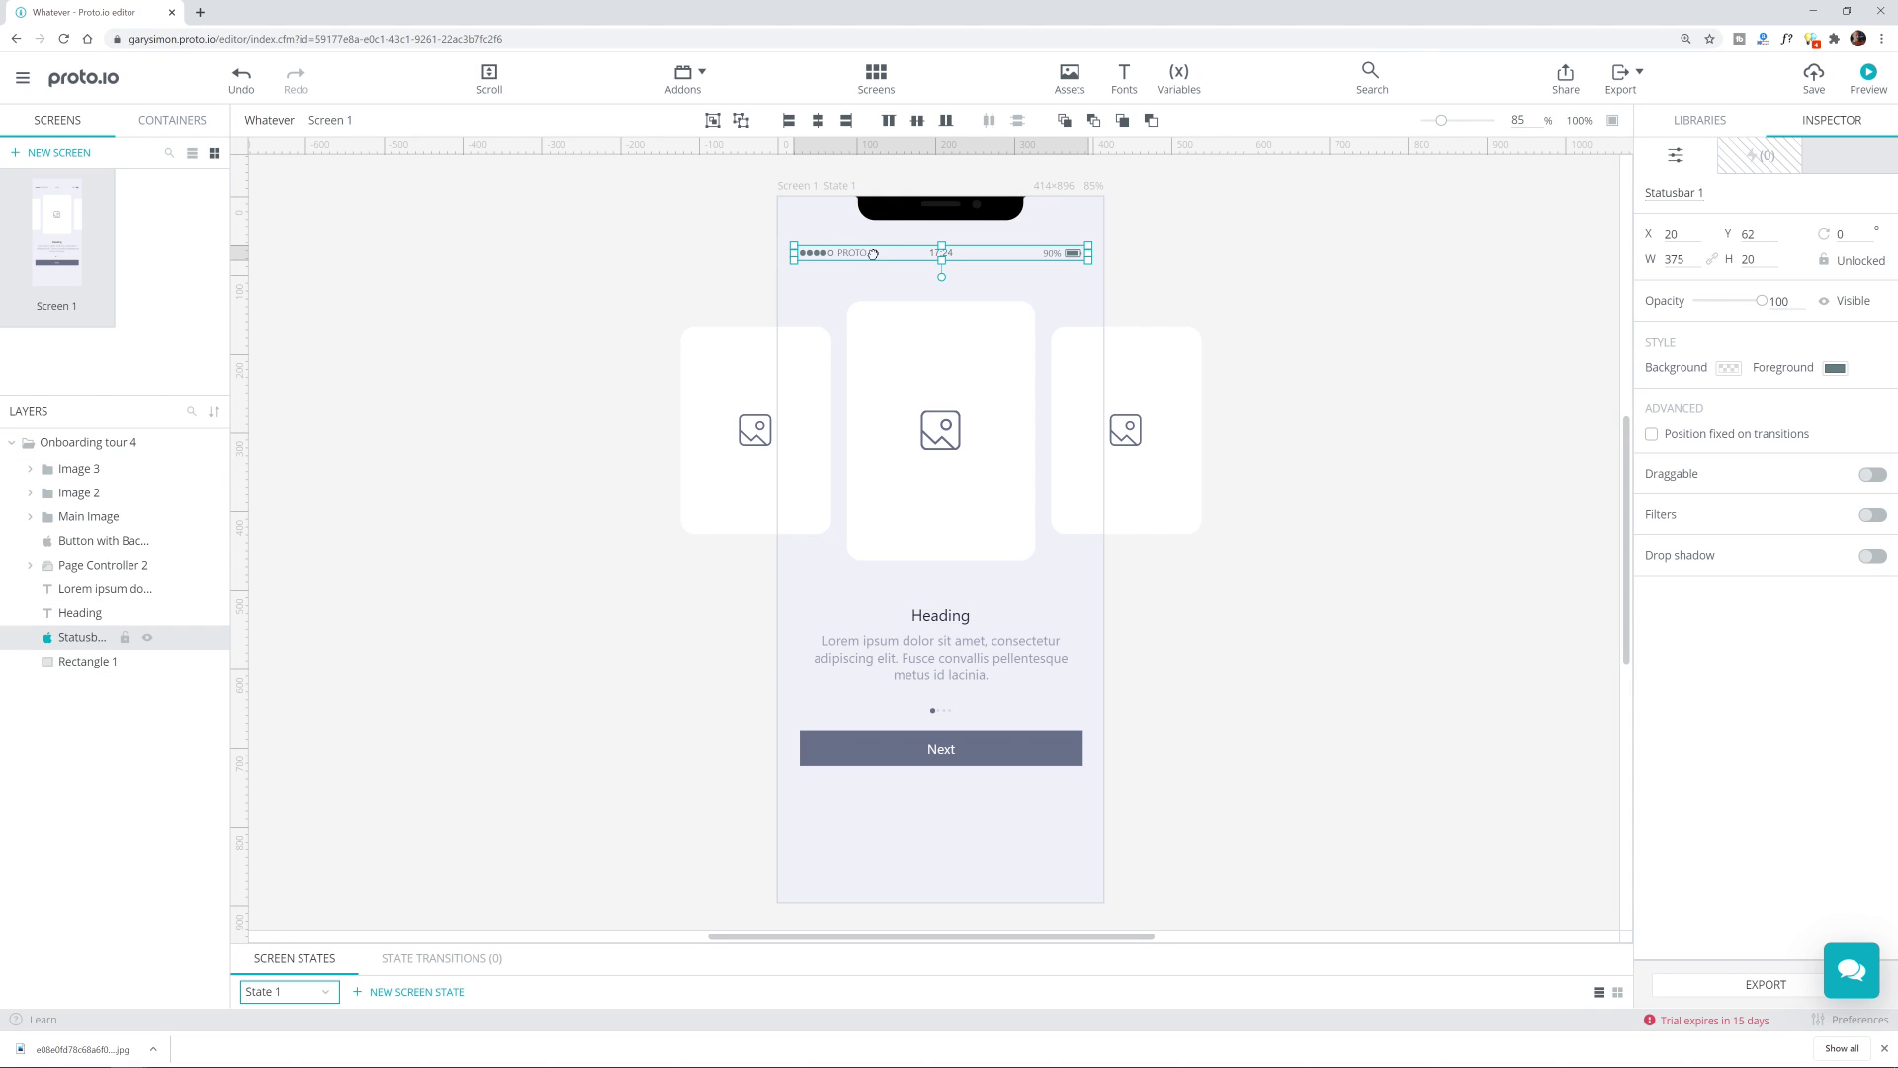
left_click_drag(860, 254, 860, 234)
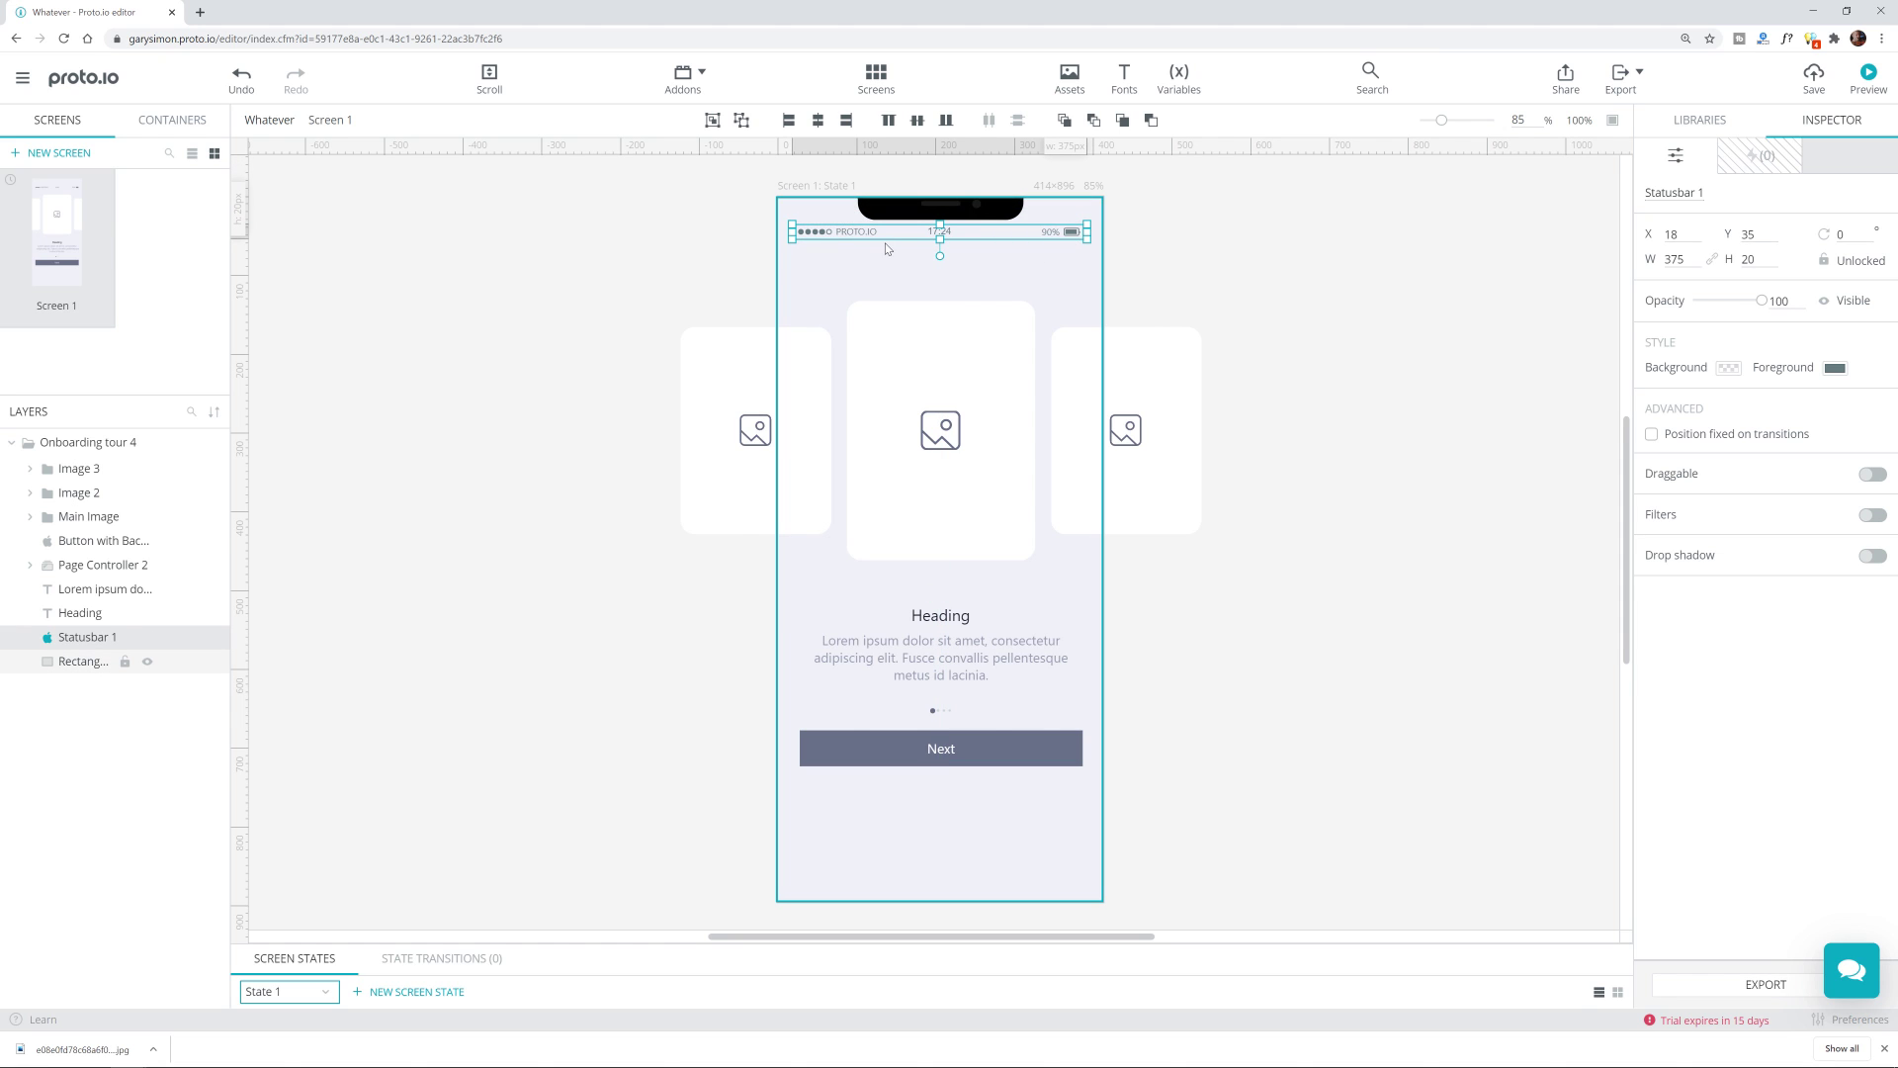
key("Delete")
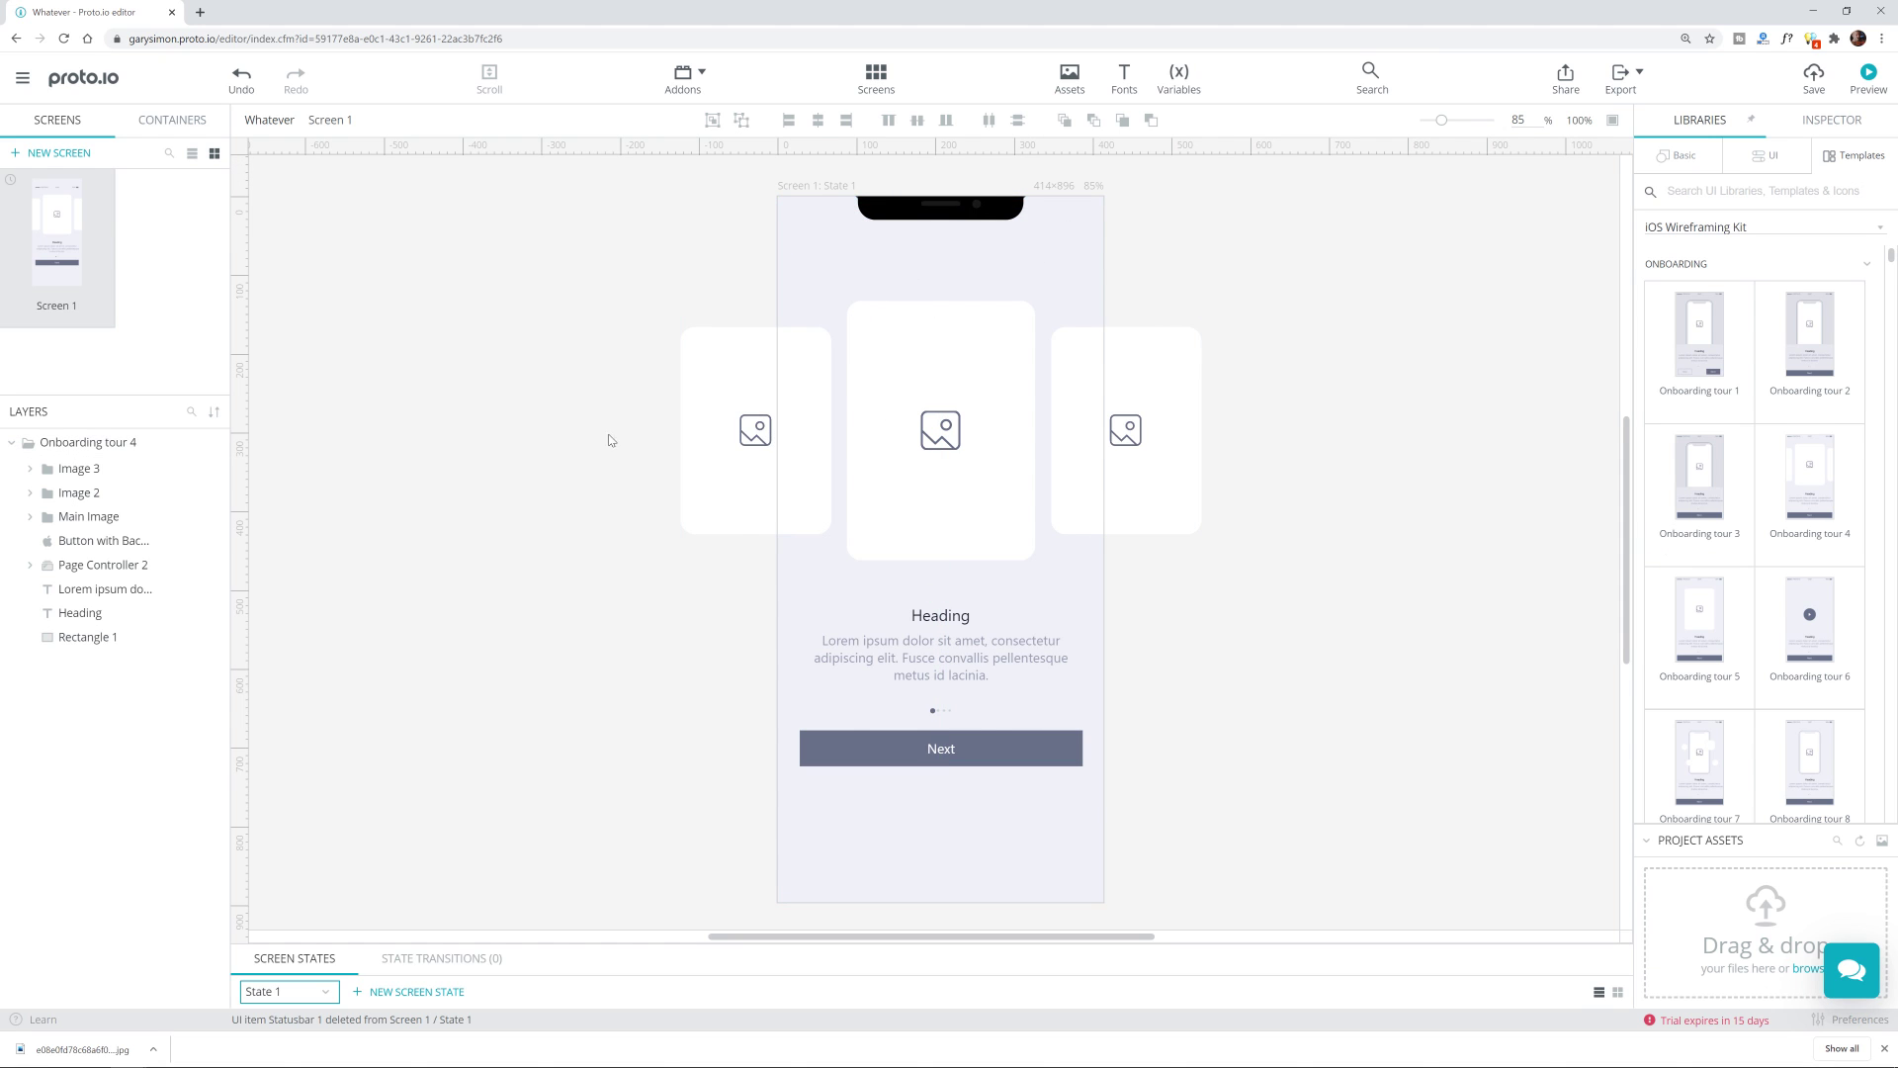
Step: Move the Next button lower on the screen
left_click(967, 767)
left_click(1006, 756)
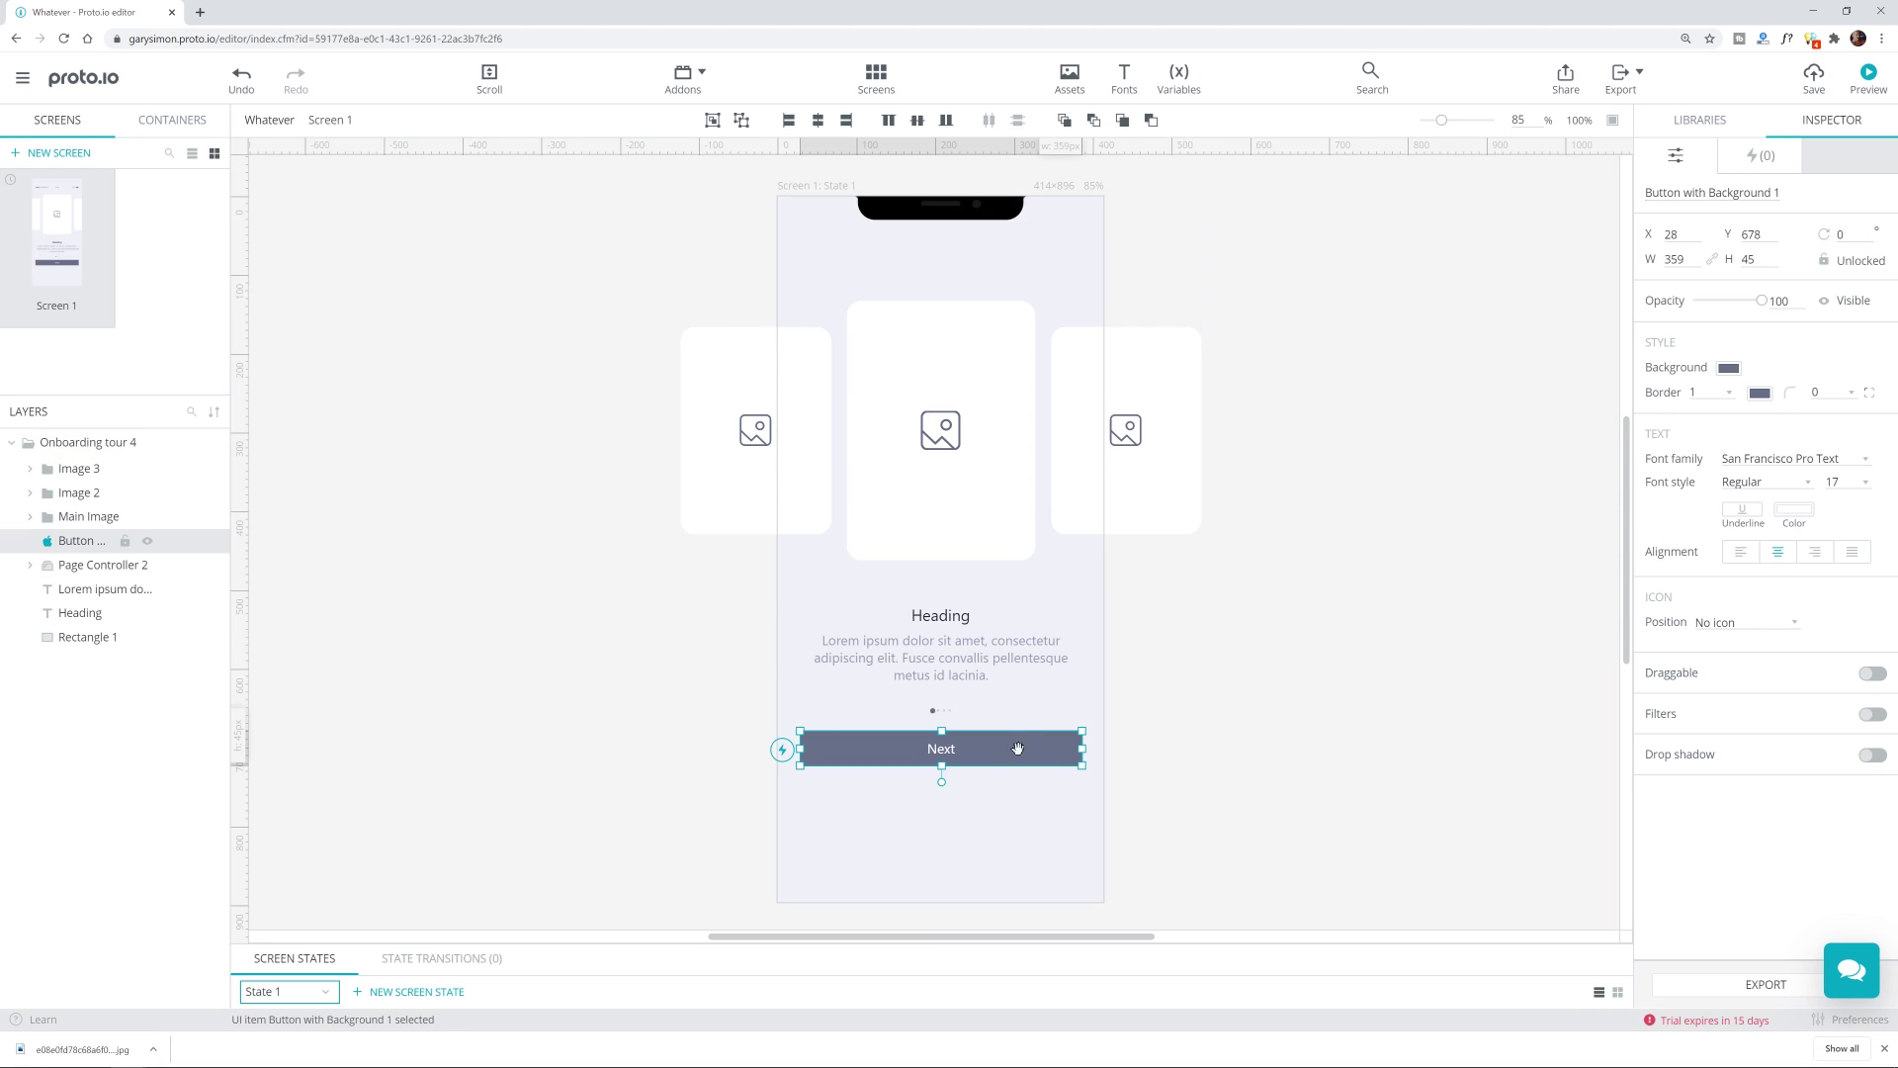
left_click(1207, 811)
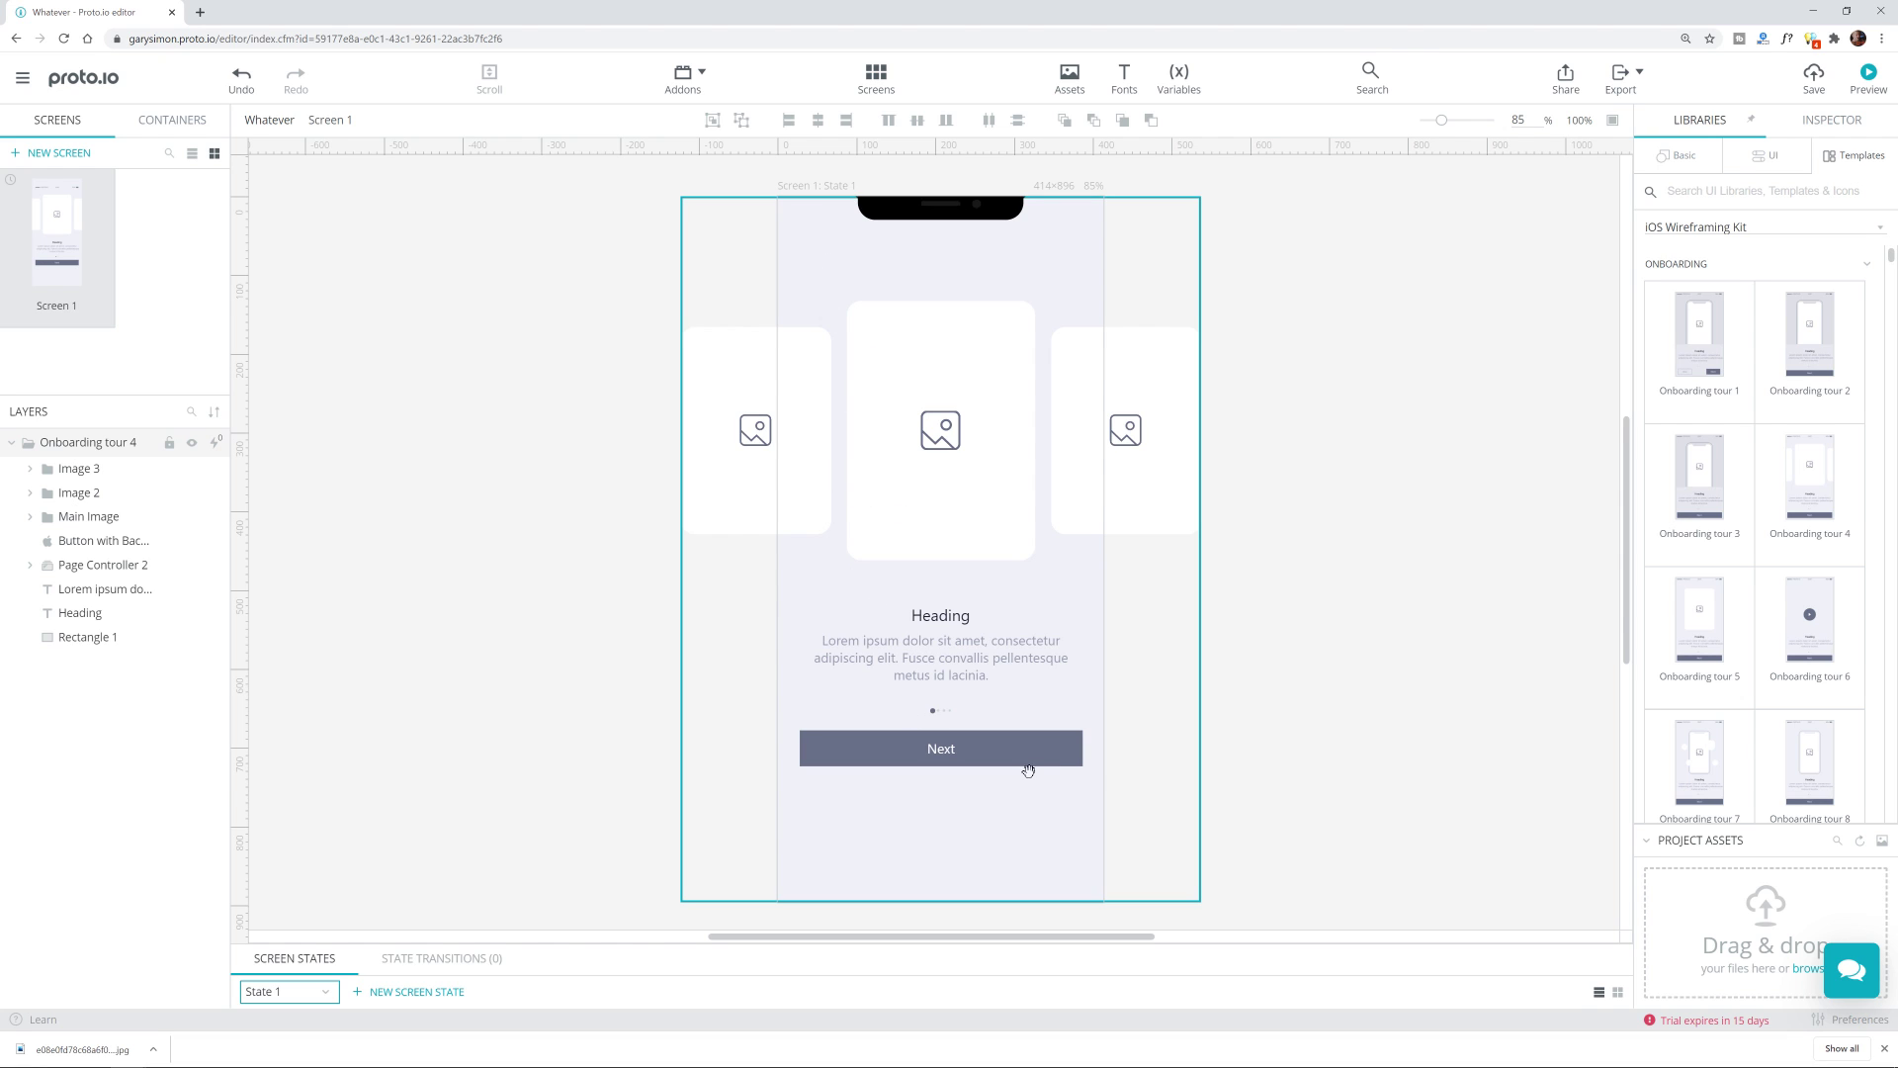
left_click(979, 752)
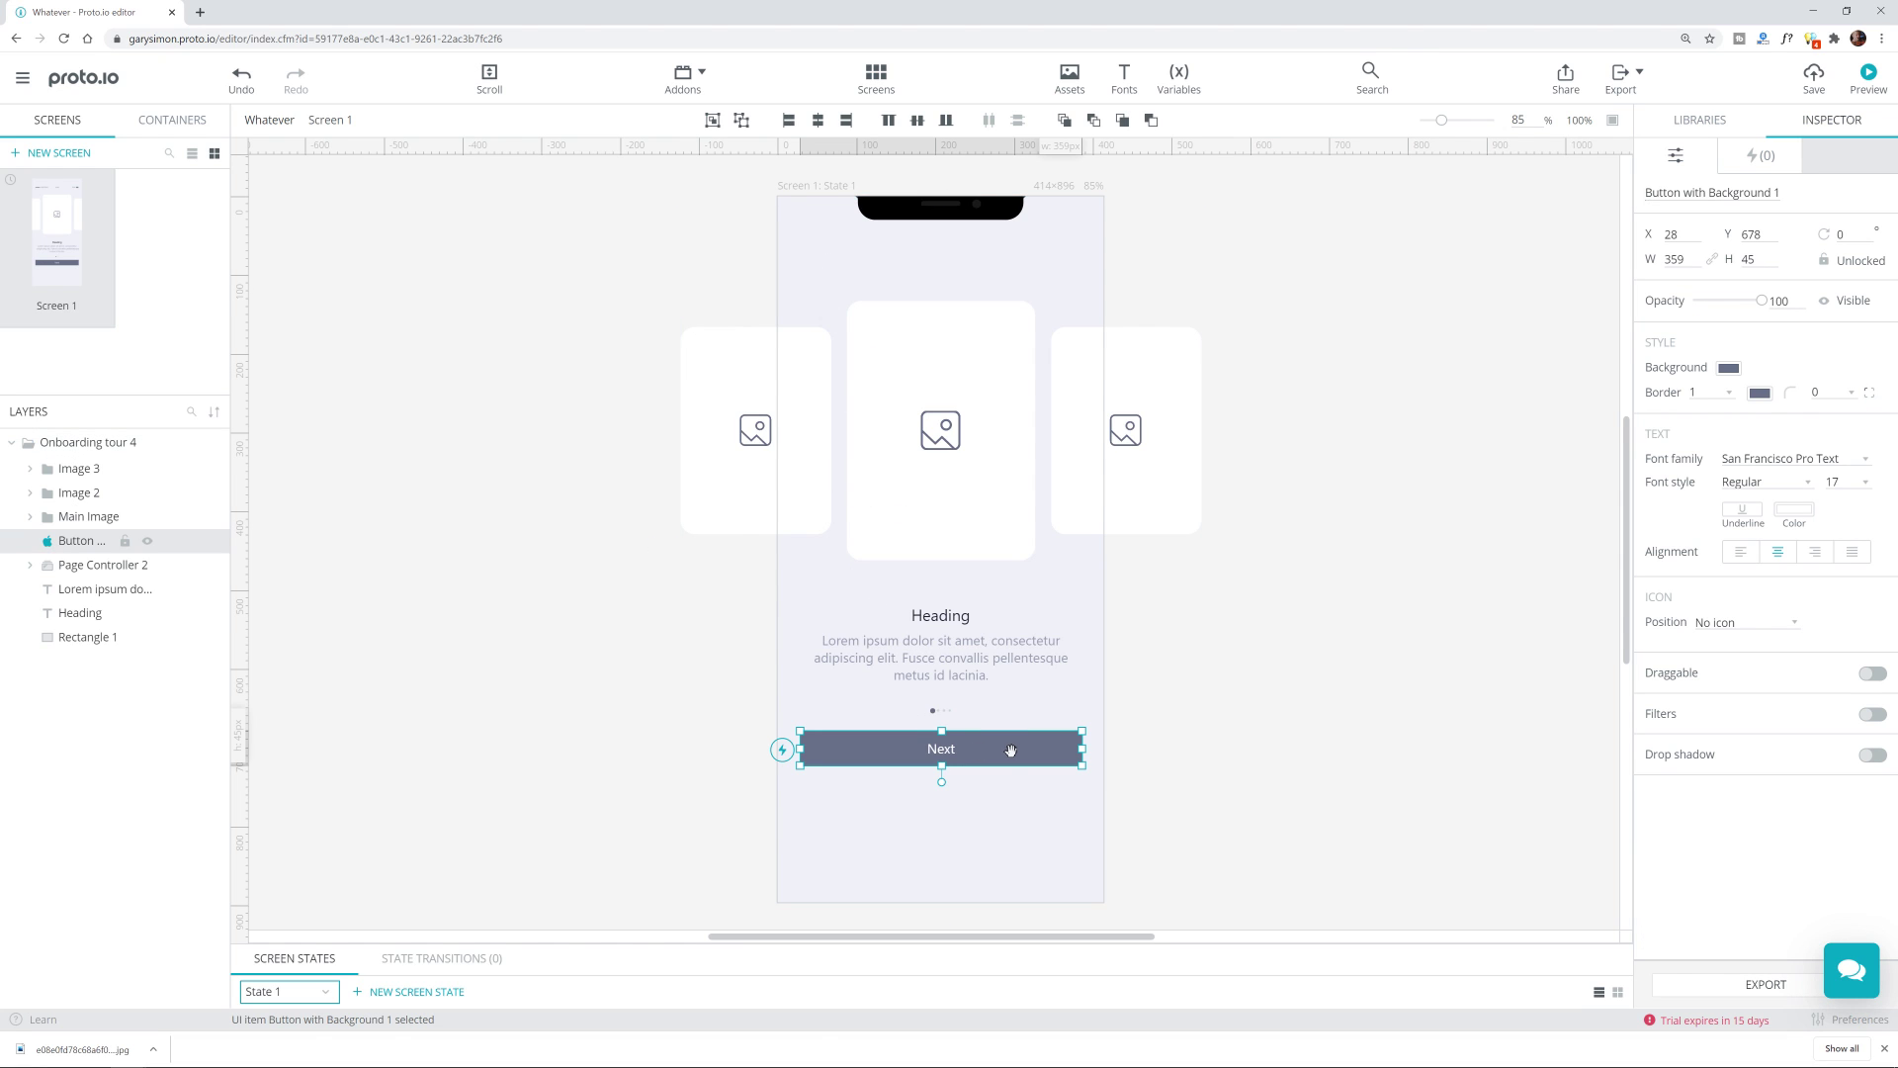
left_click_drag(1013, 751, 1007, 797)
left_click(1216, 706)
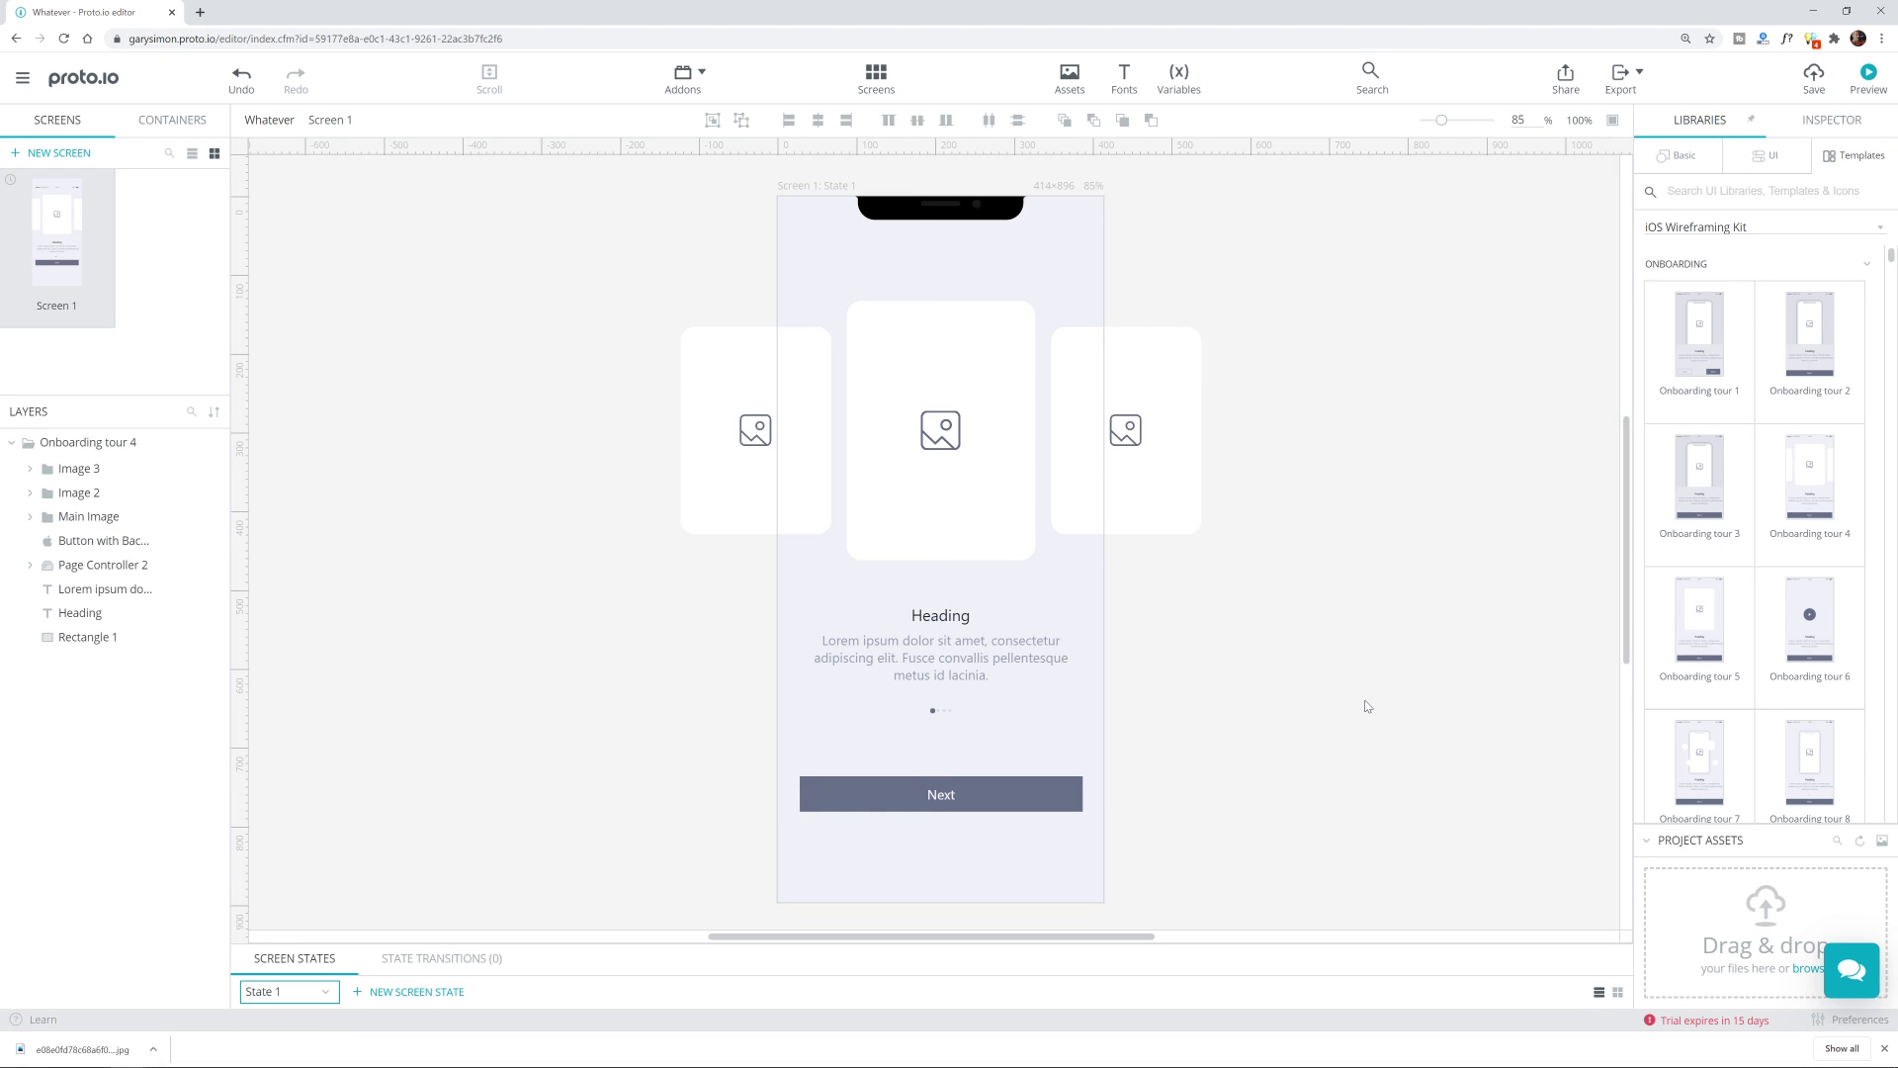
Step: Change the background rectangle's colour to light blue 2ca4db
left_click(1036, 240)
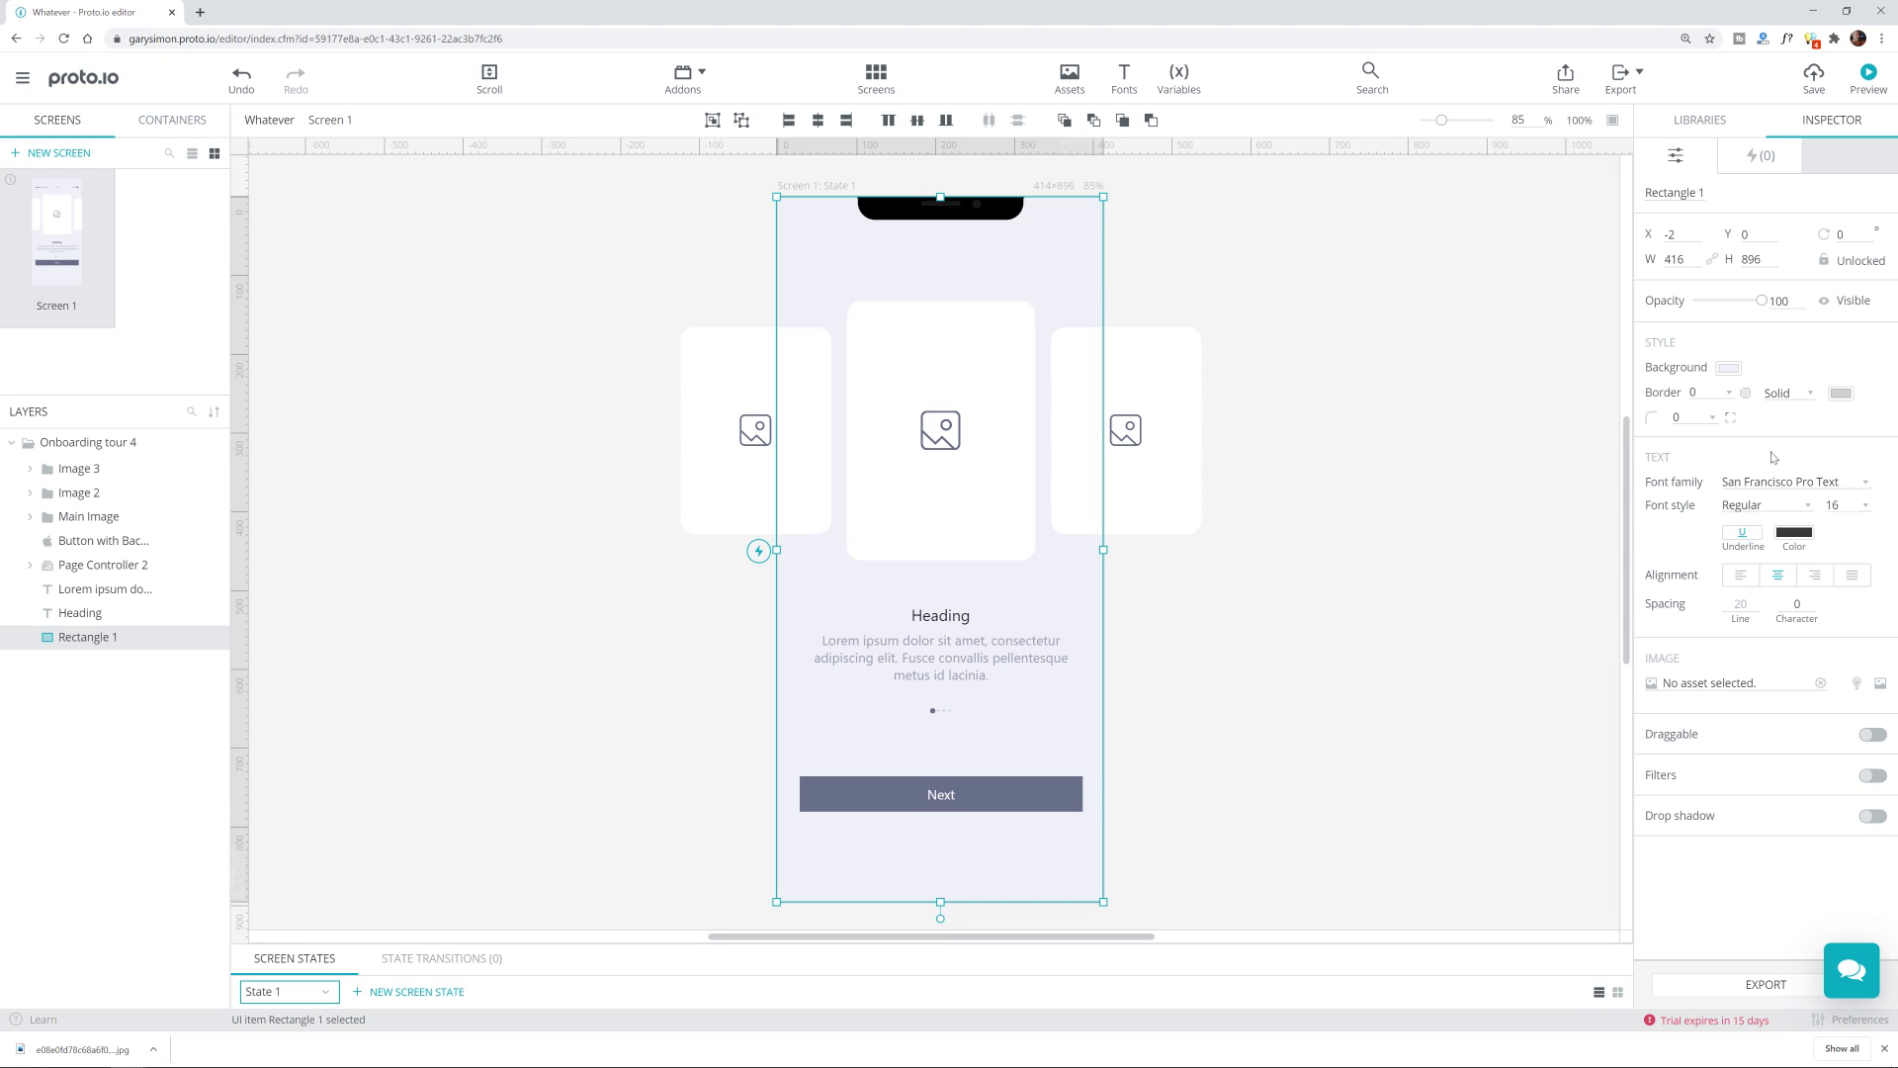
left_click(1726, 369)
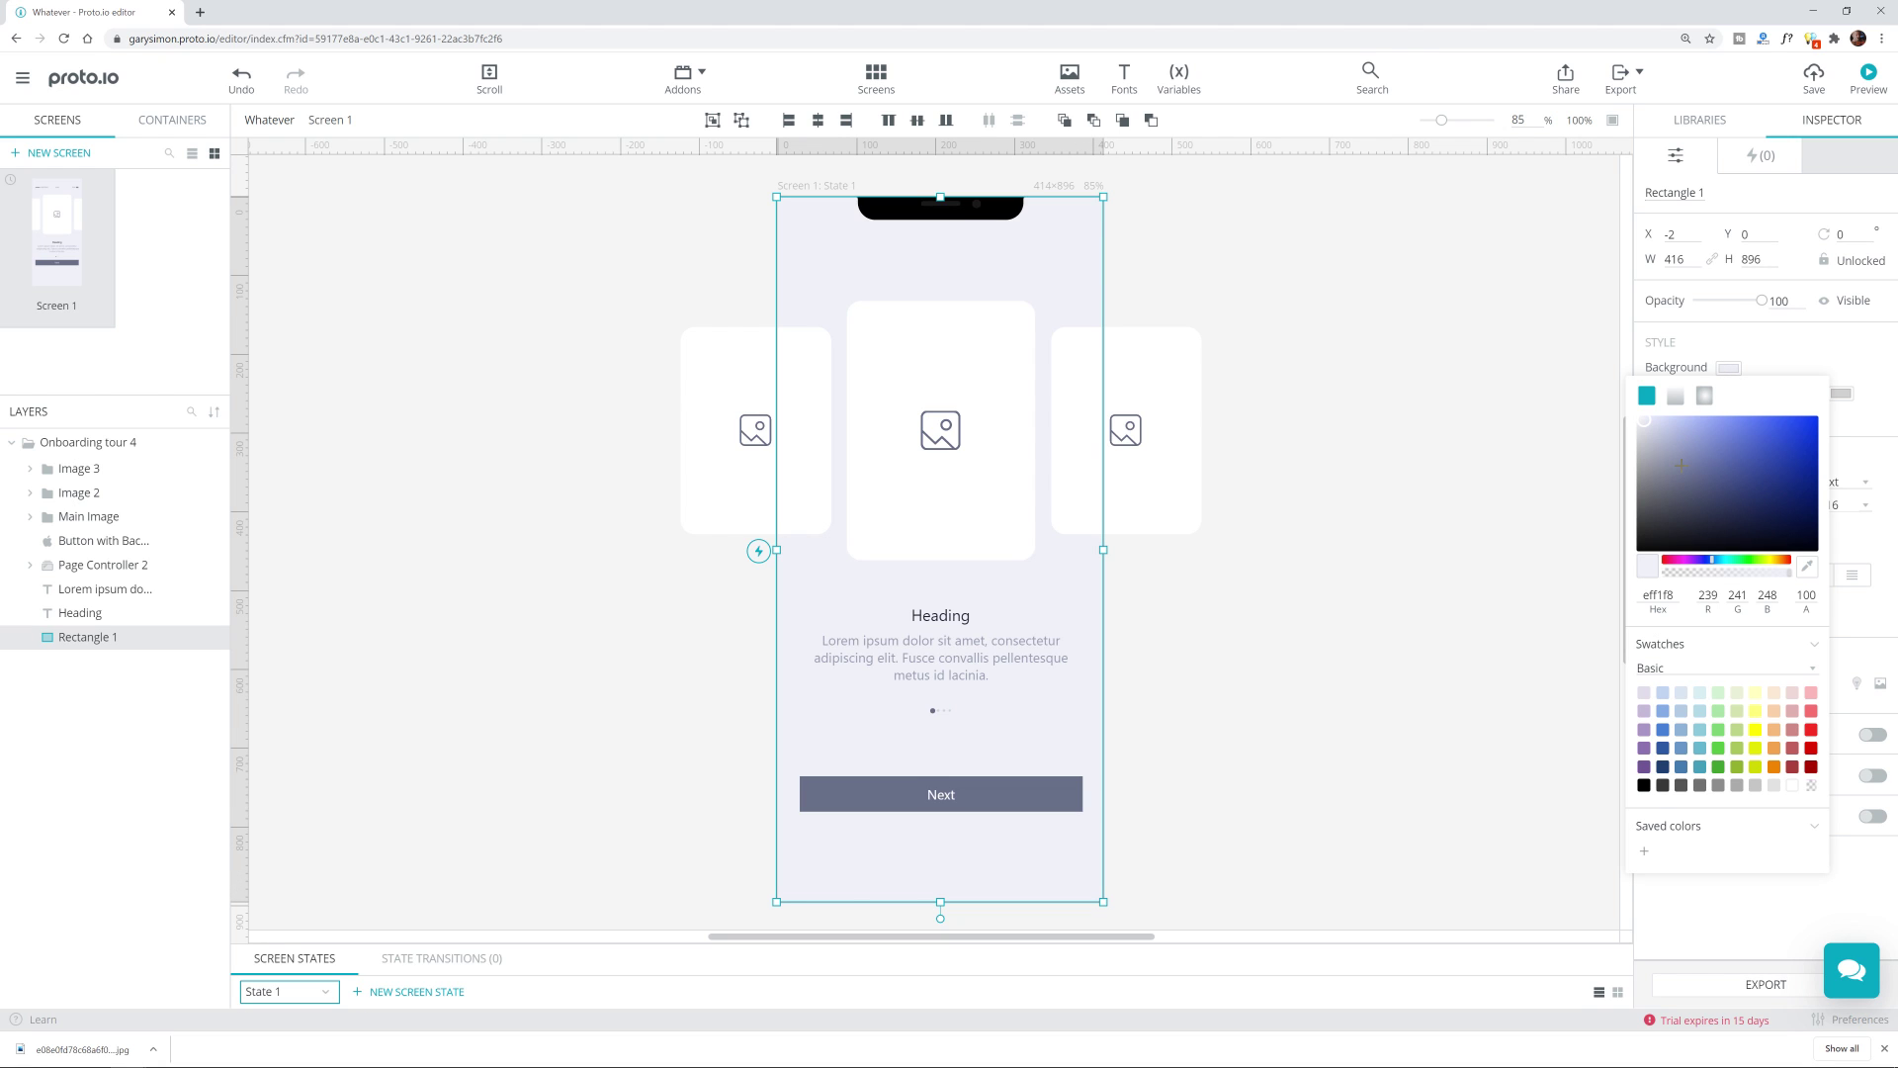
left_click_drag(1699, 483, 1784, 435)
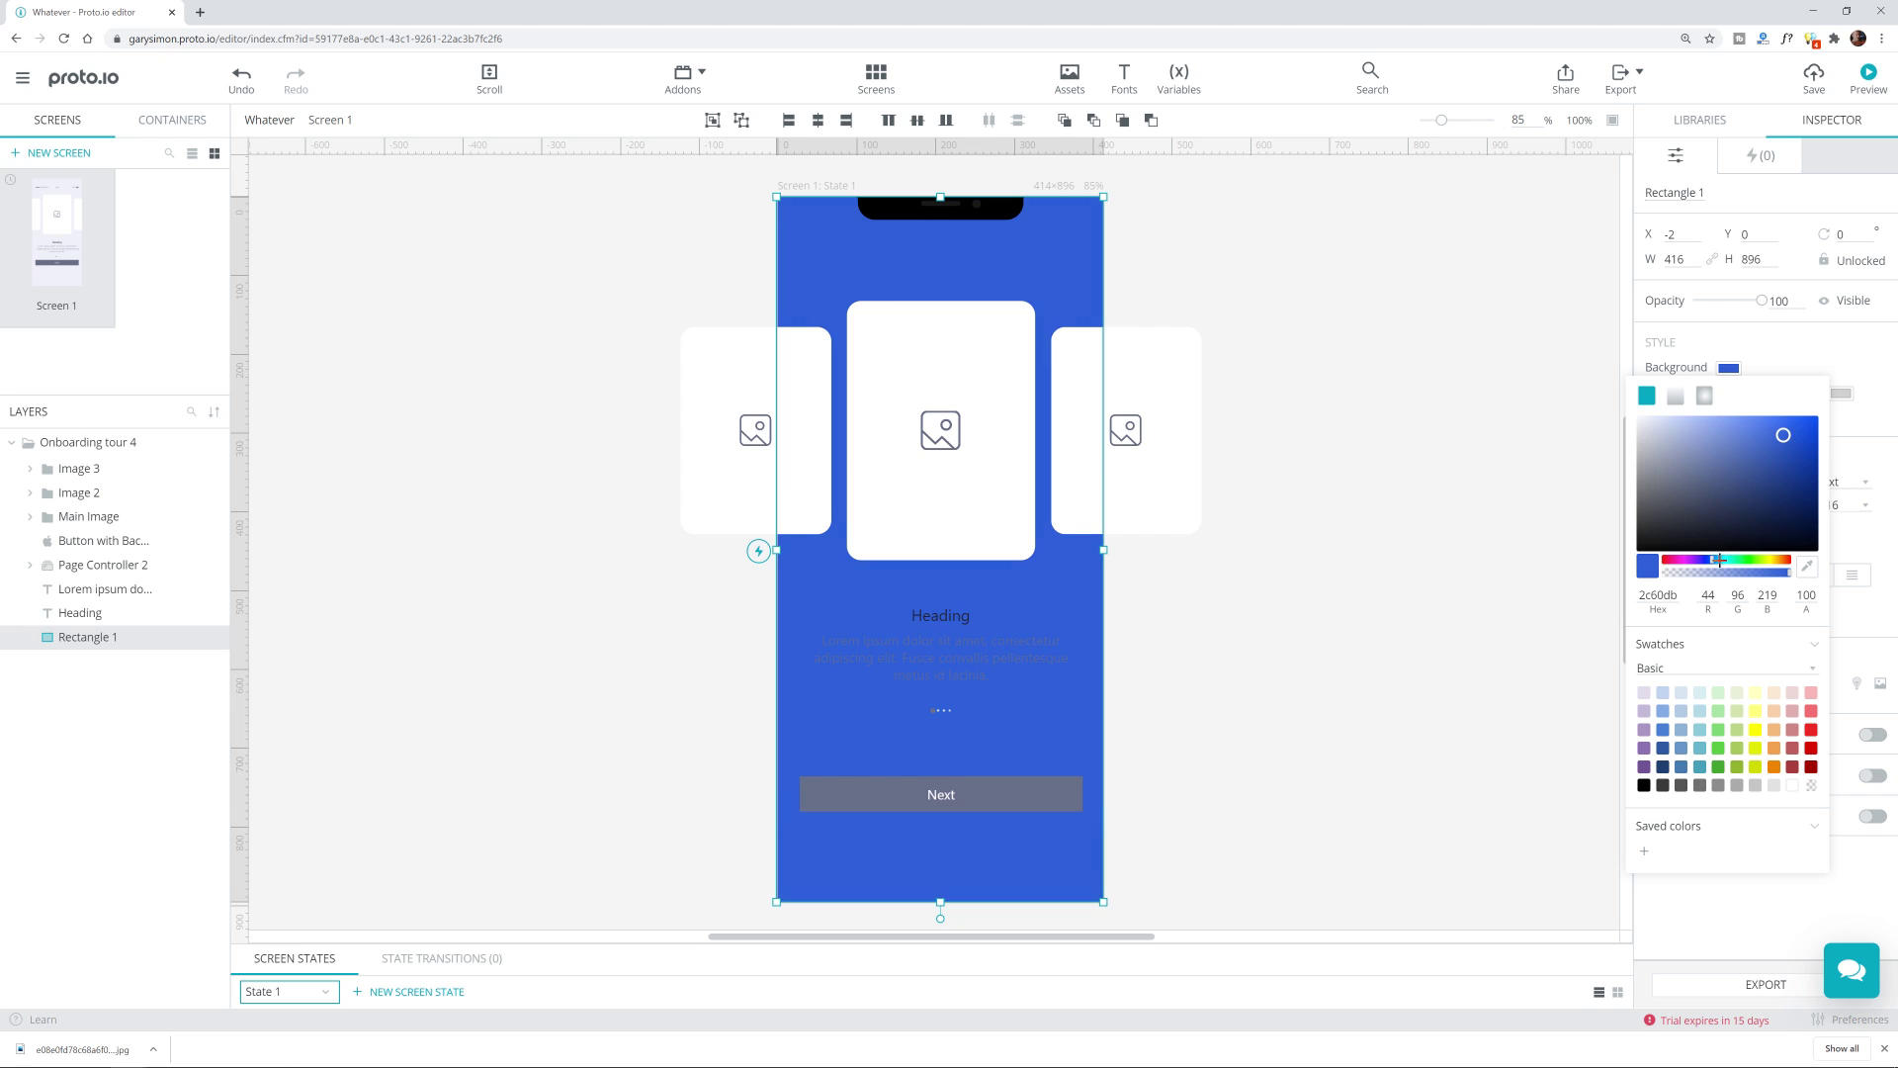
left_click_drag(1712, 559, 1718, 557)
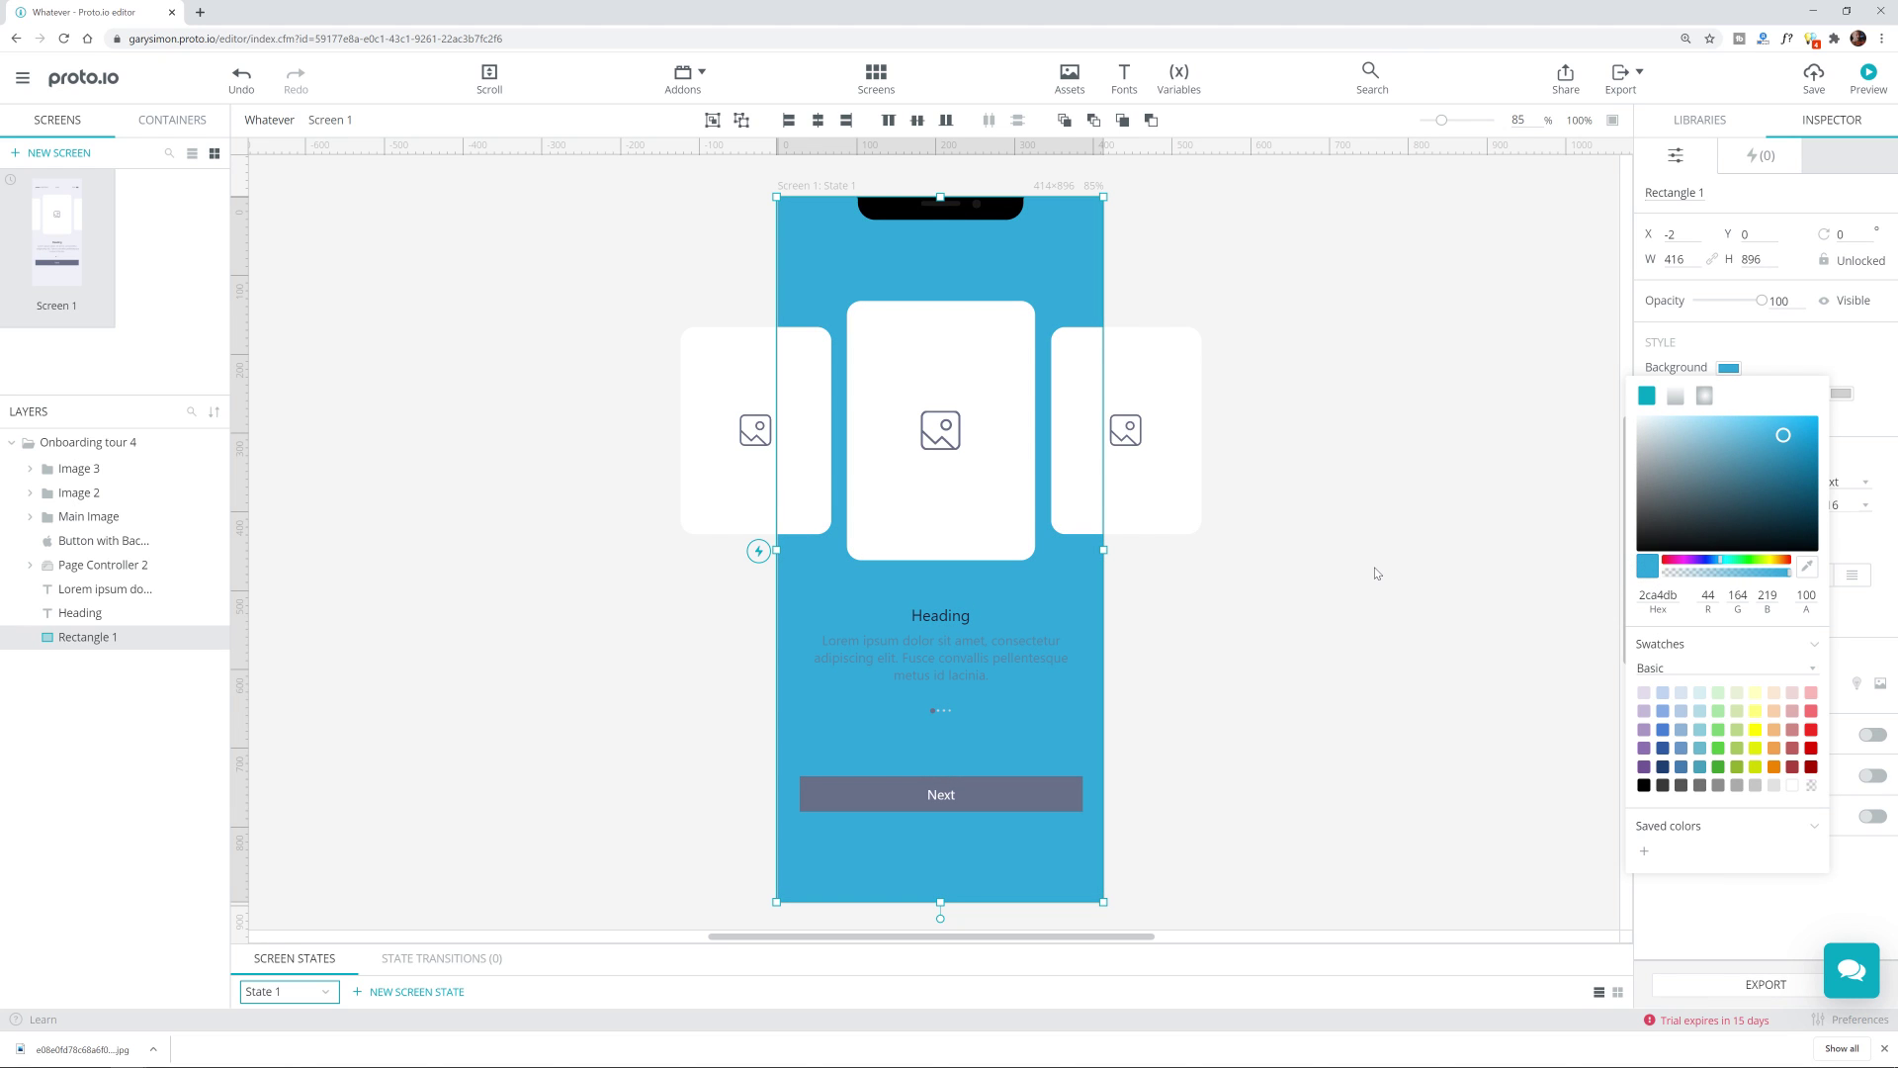
left_click(1328, 703)
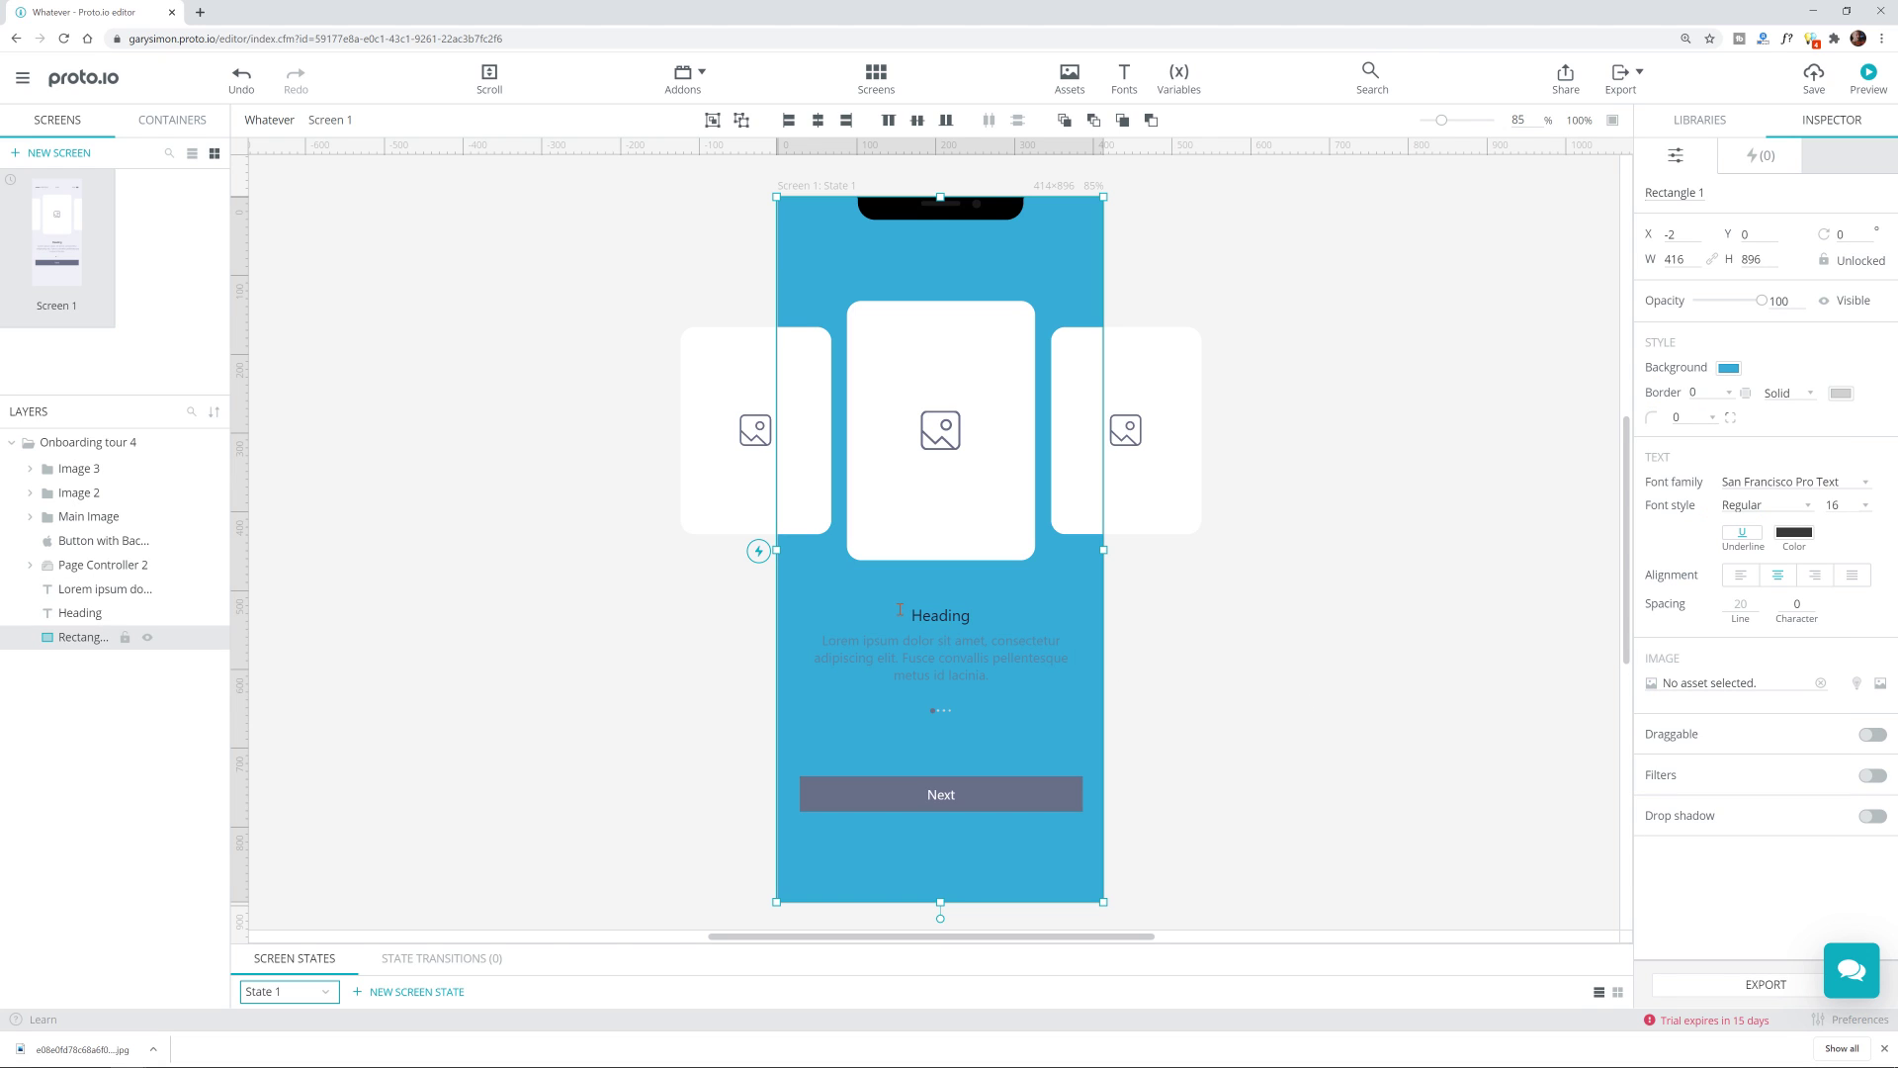
Step: Make the Heading and lorem ipsum body text white
left_click(949, 620)
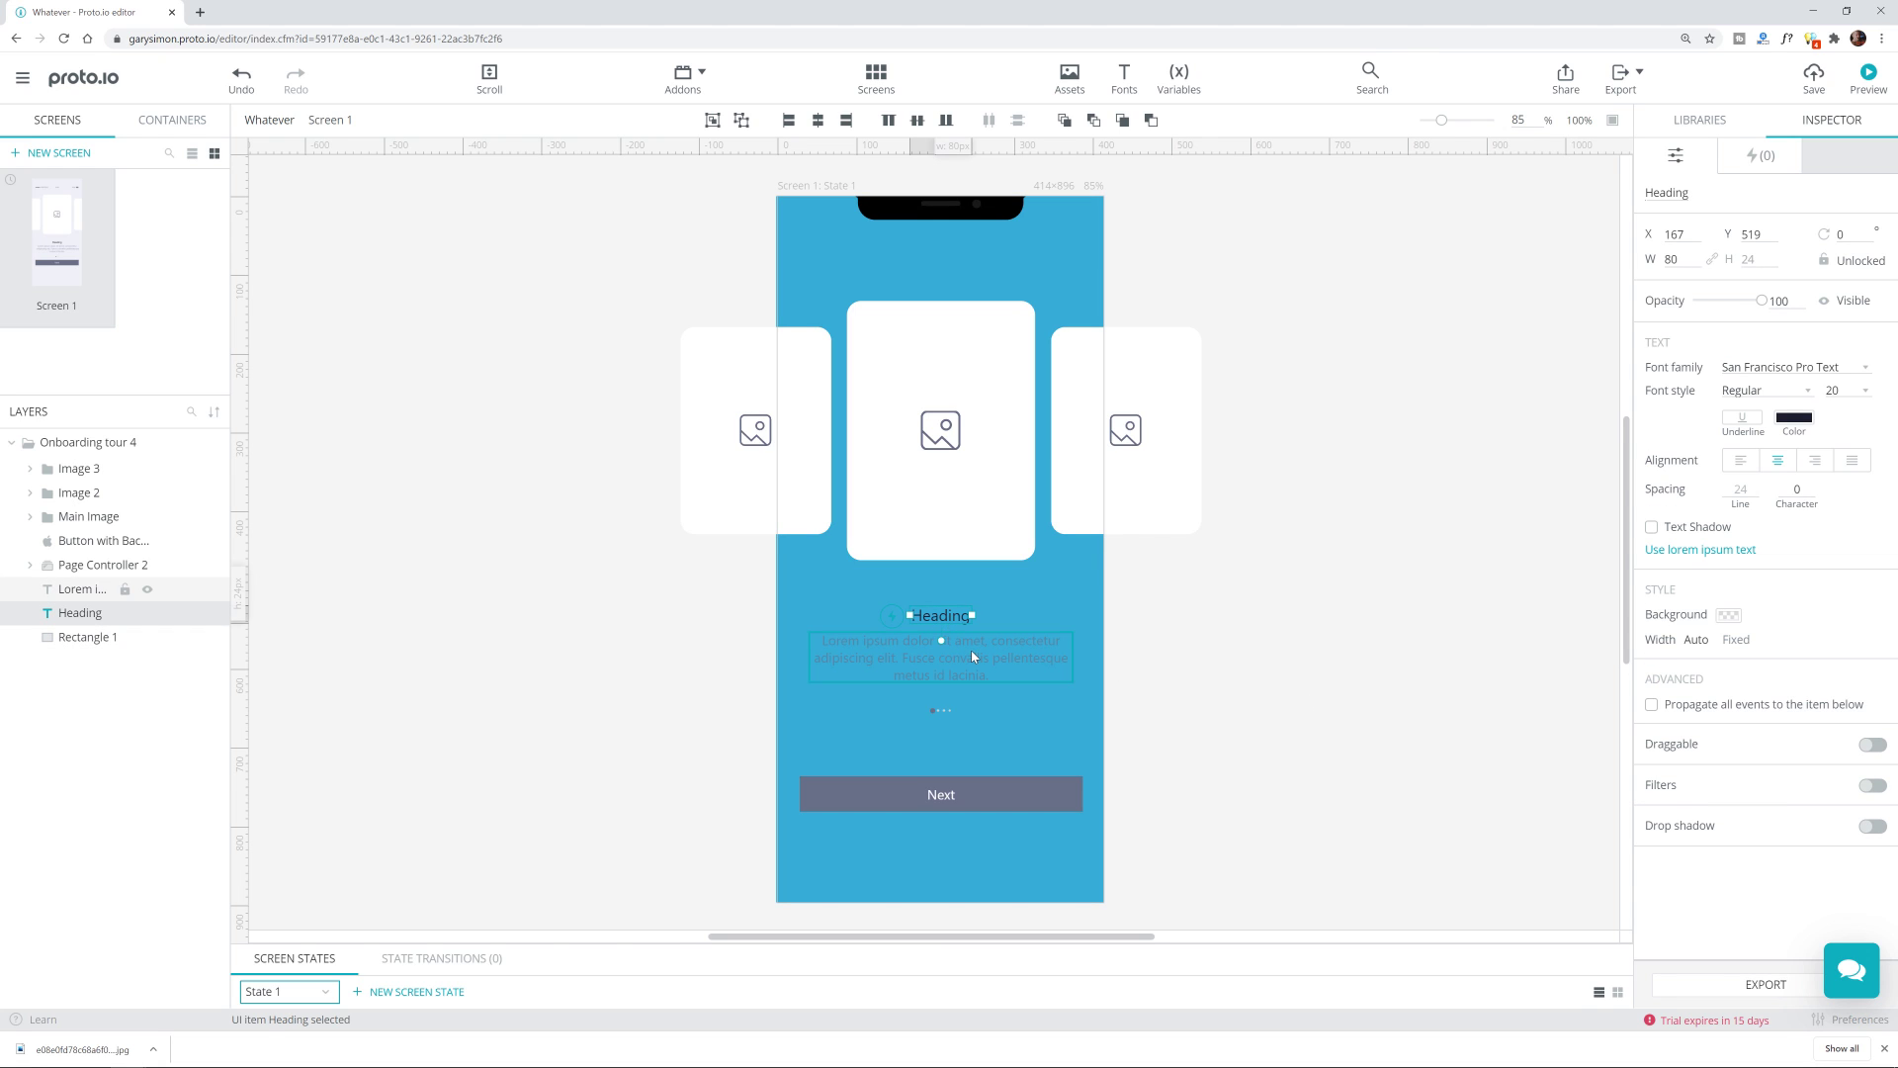
left_click(971, 649, "shift")
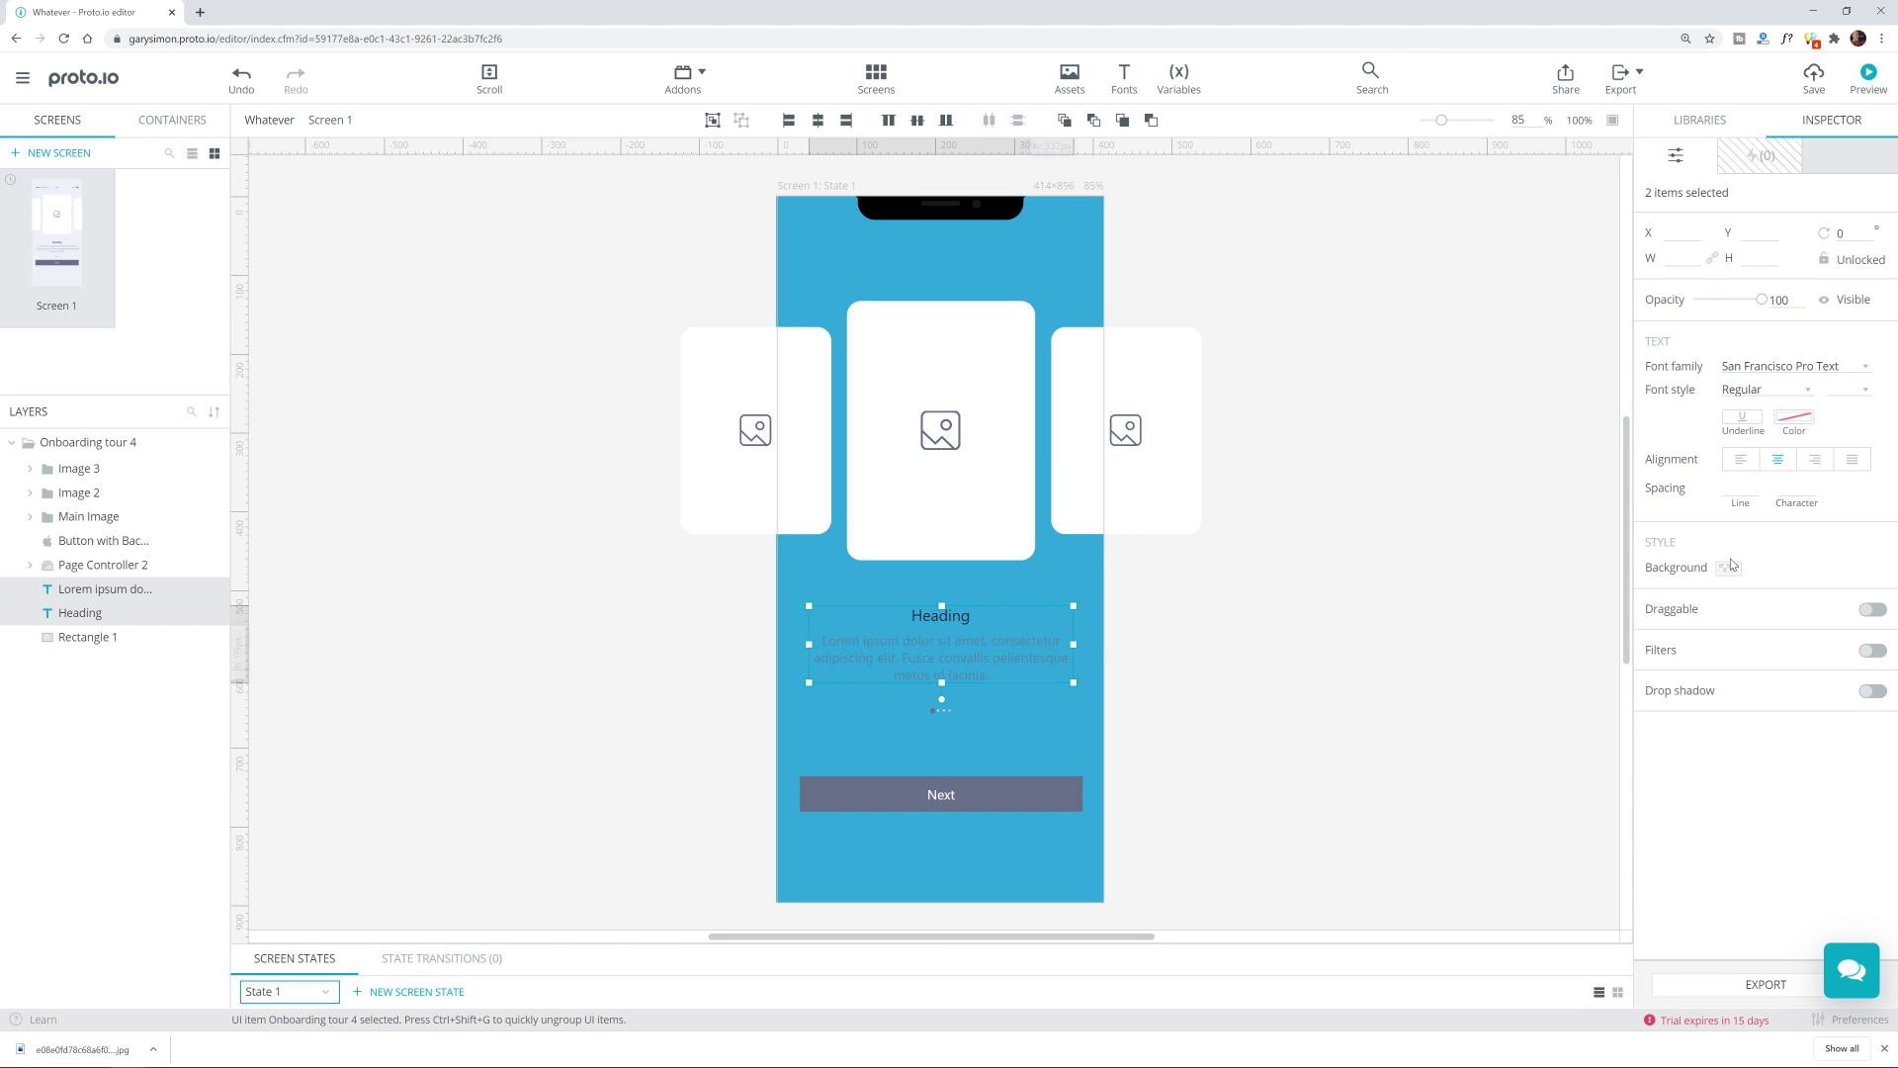
left_click(1795, 416)
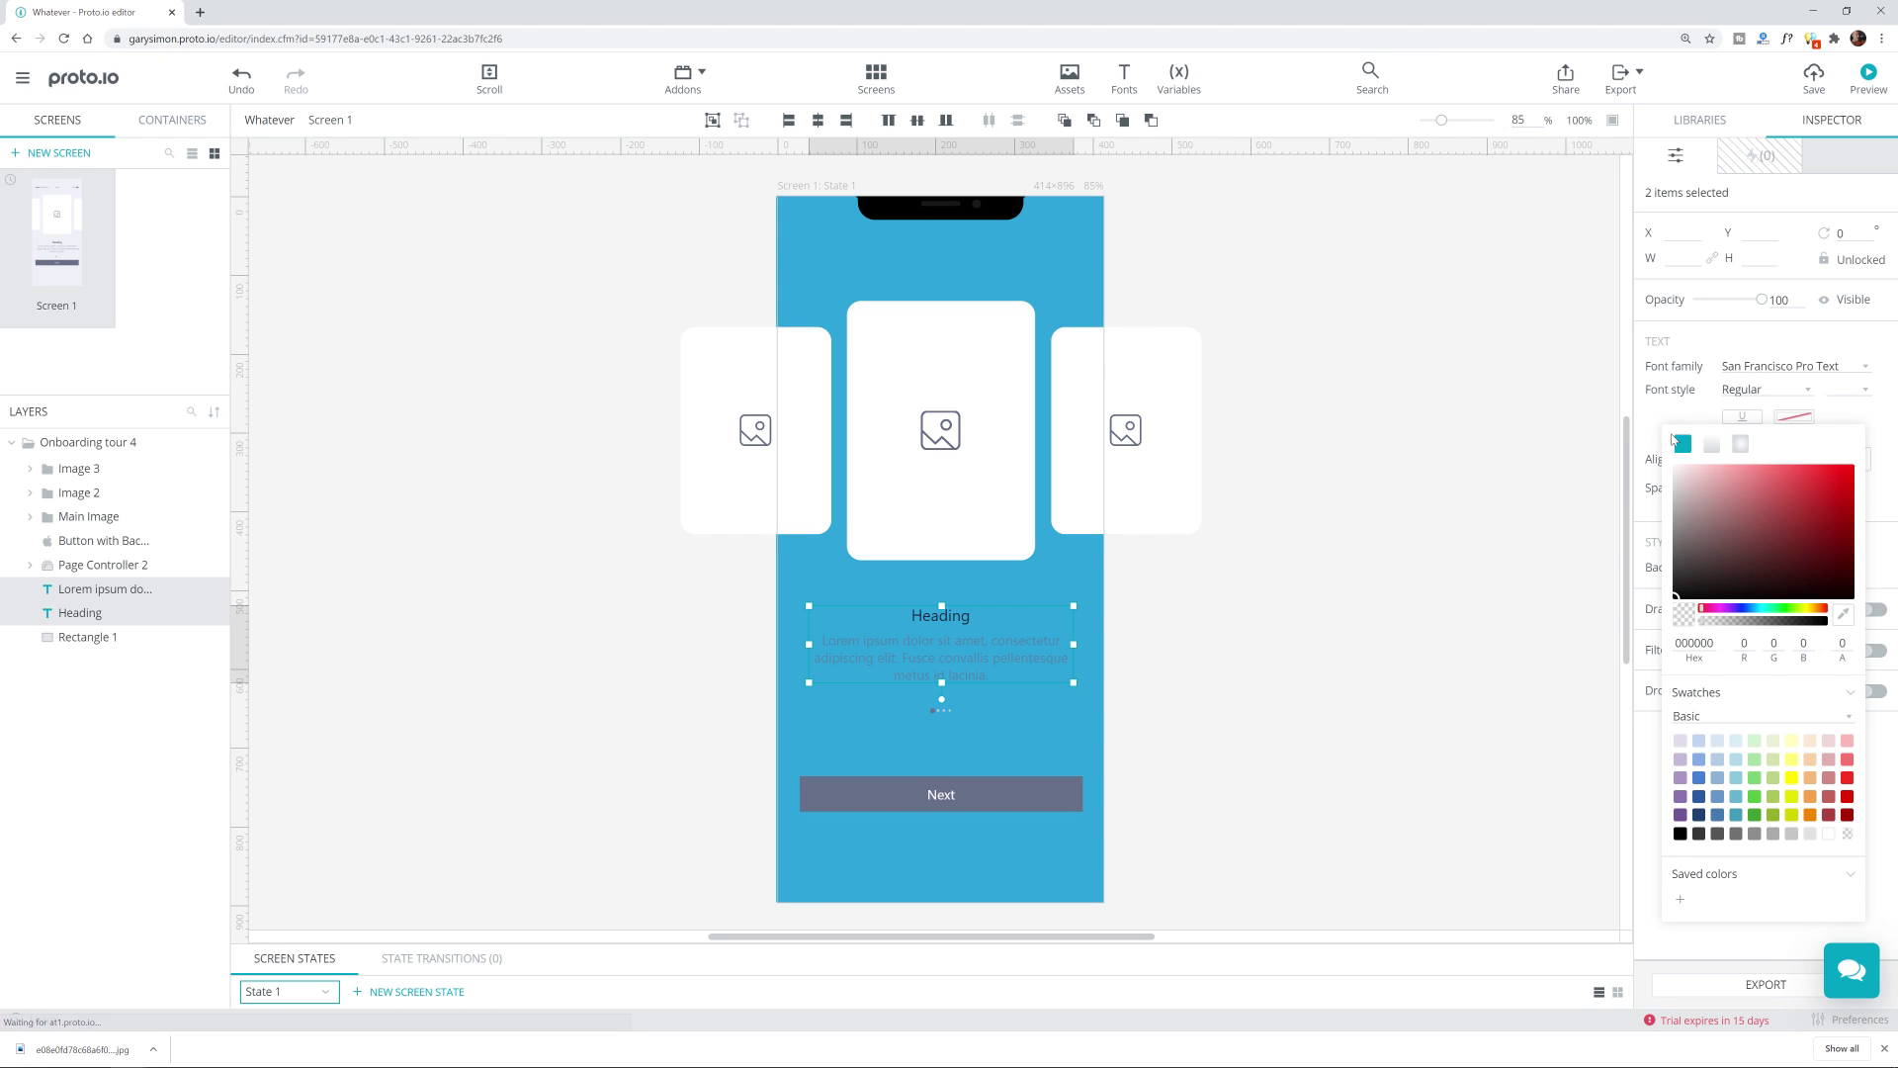
left_click(1676, 466)
left_click(1300, 506)
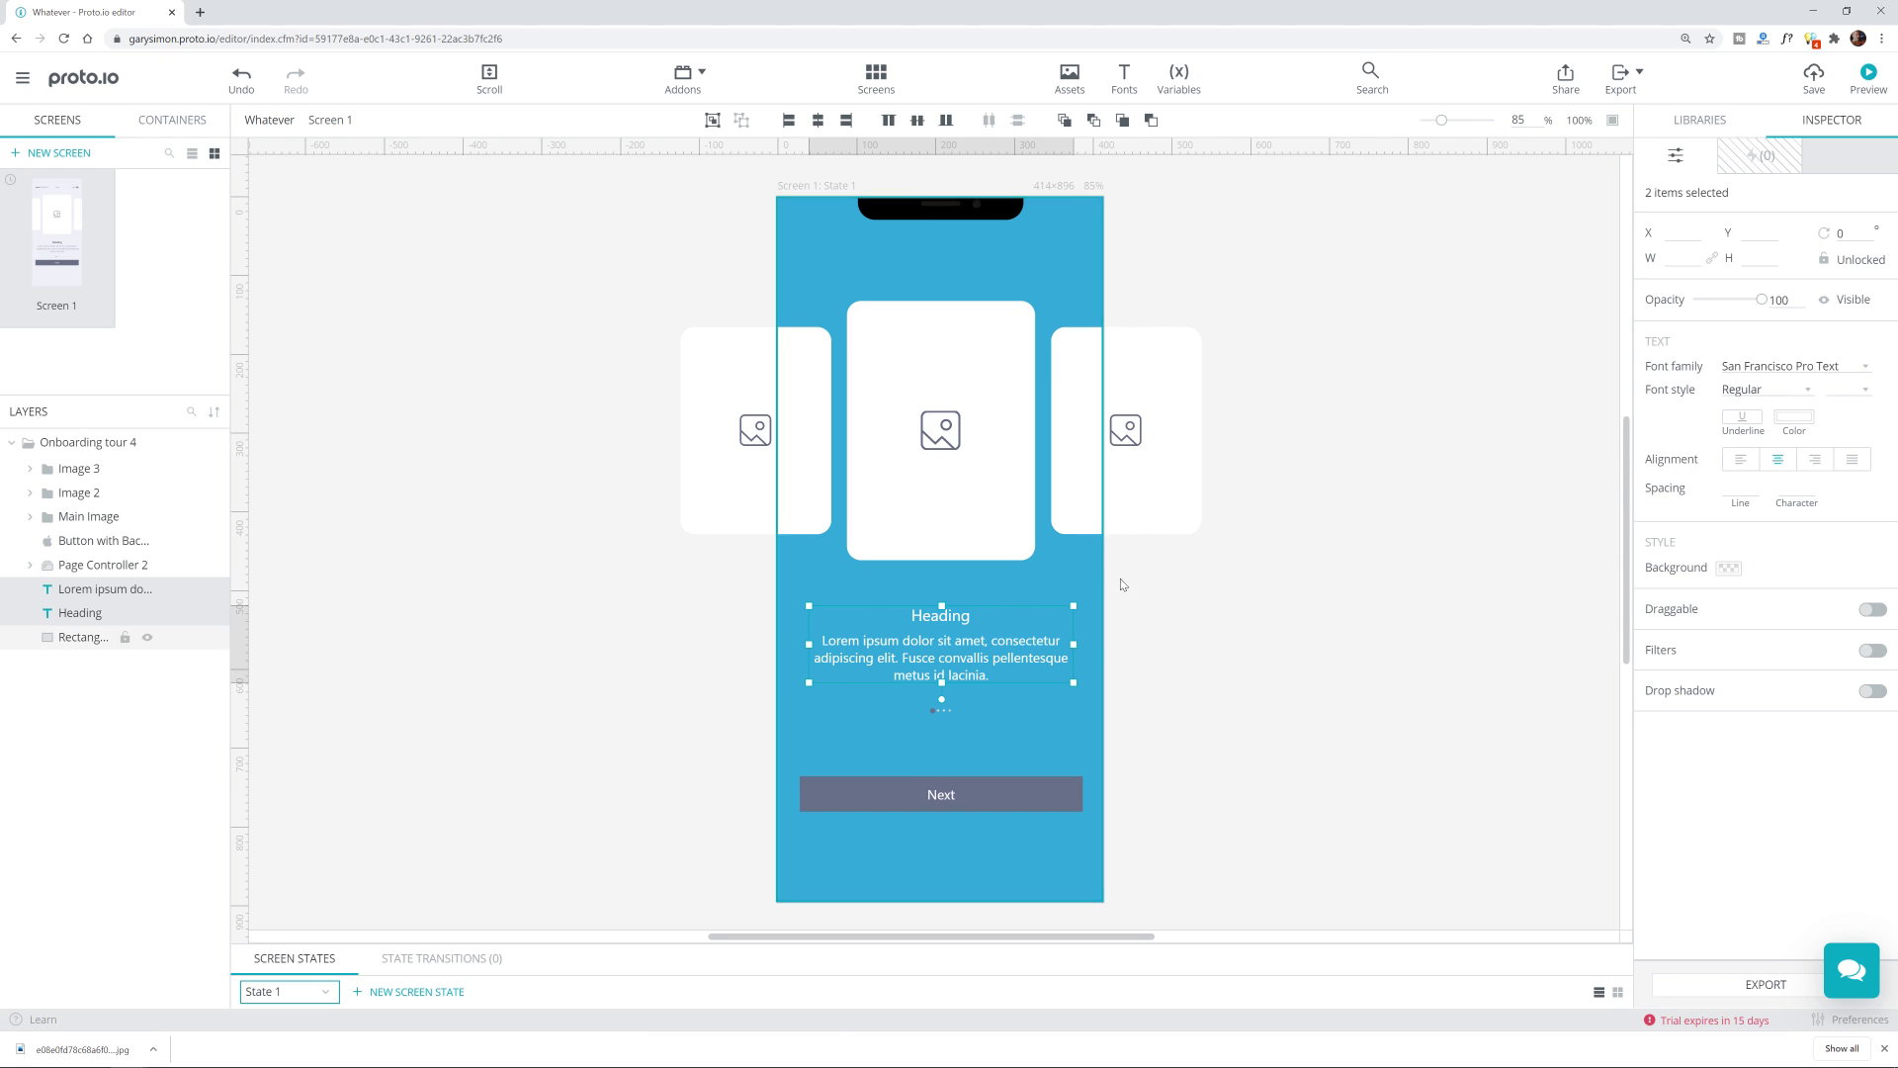
left_click(1140, 576)
Step: Set the Heading's font weight to Bold
left_click(940, 621)
left_click(940, 621)
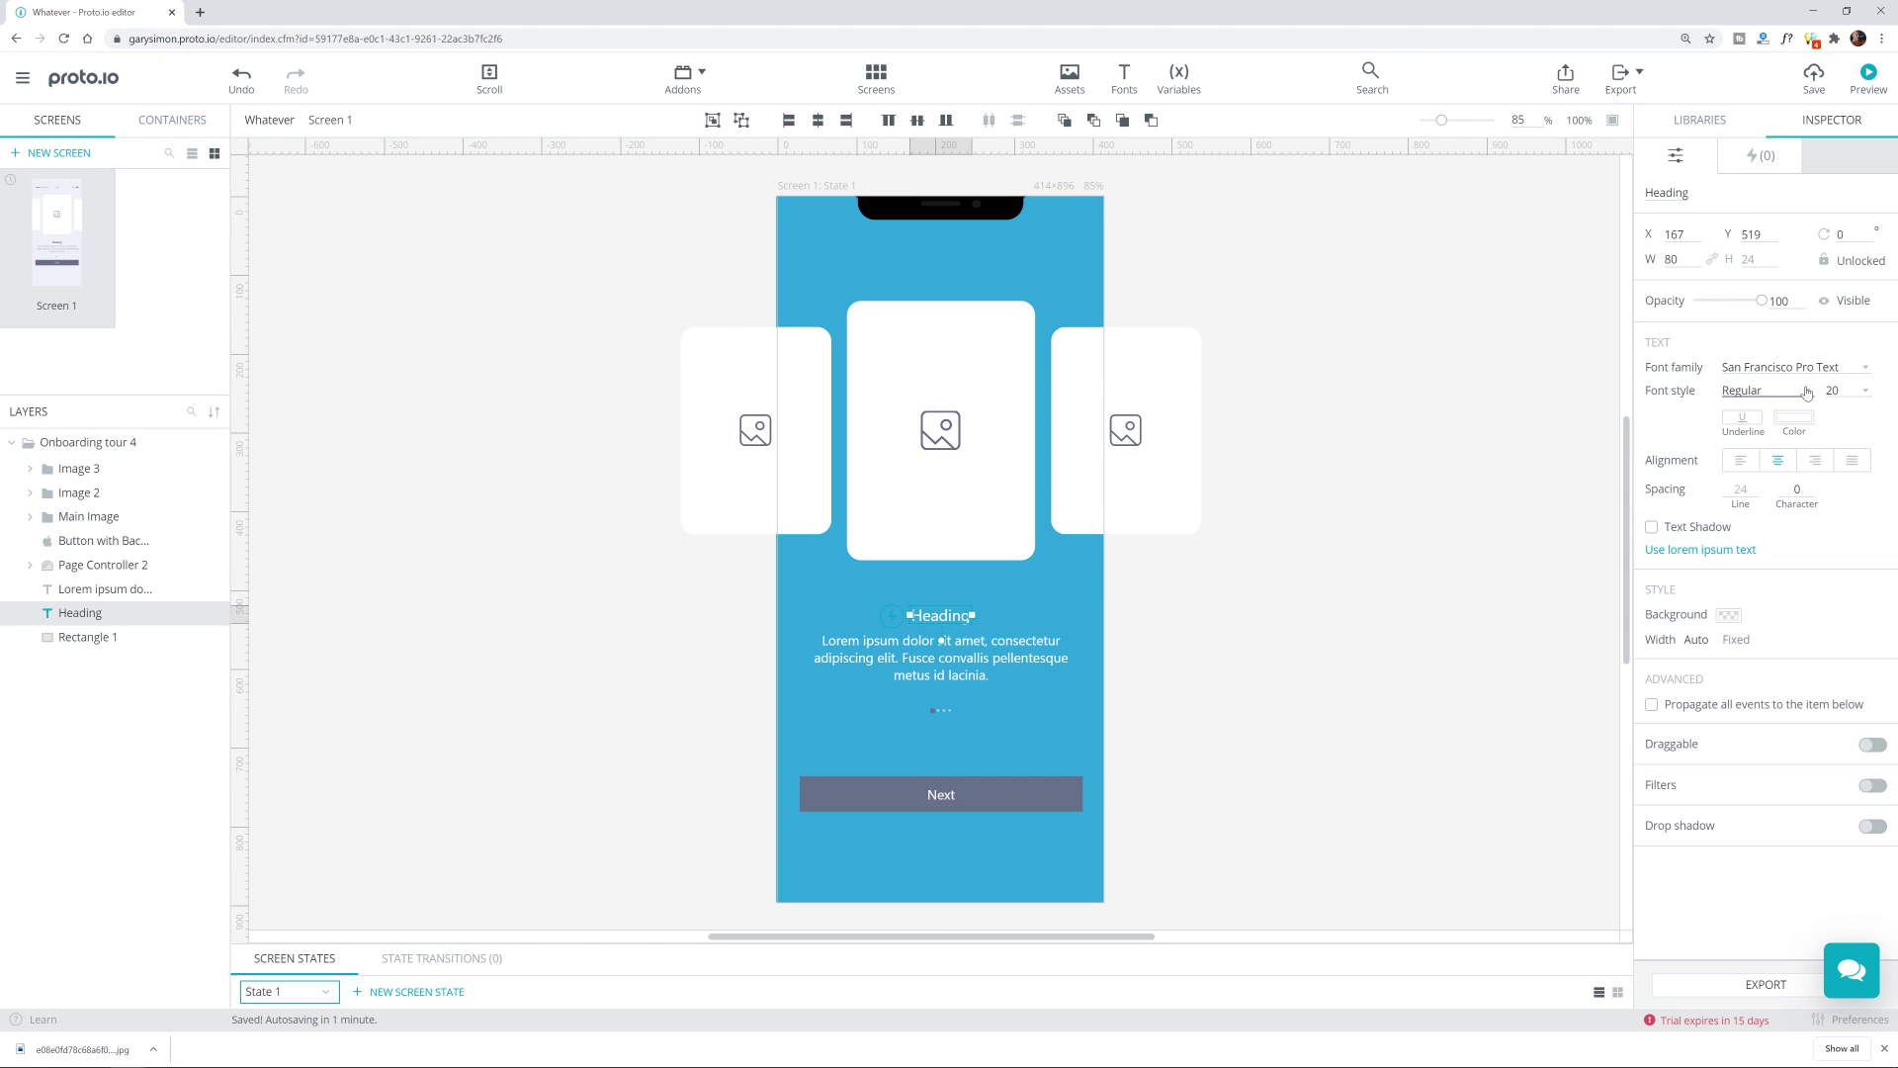
left_click(1810, 393)
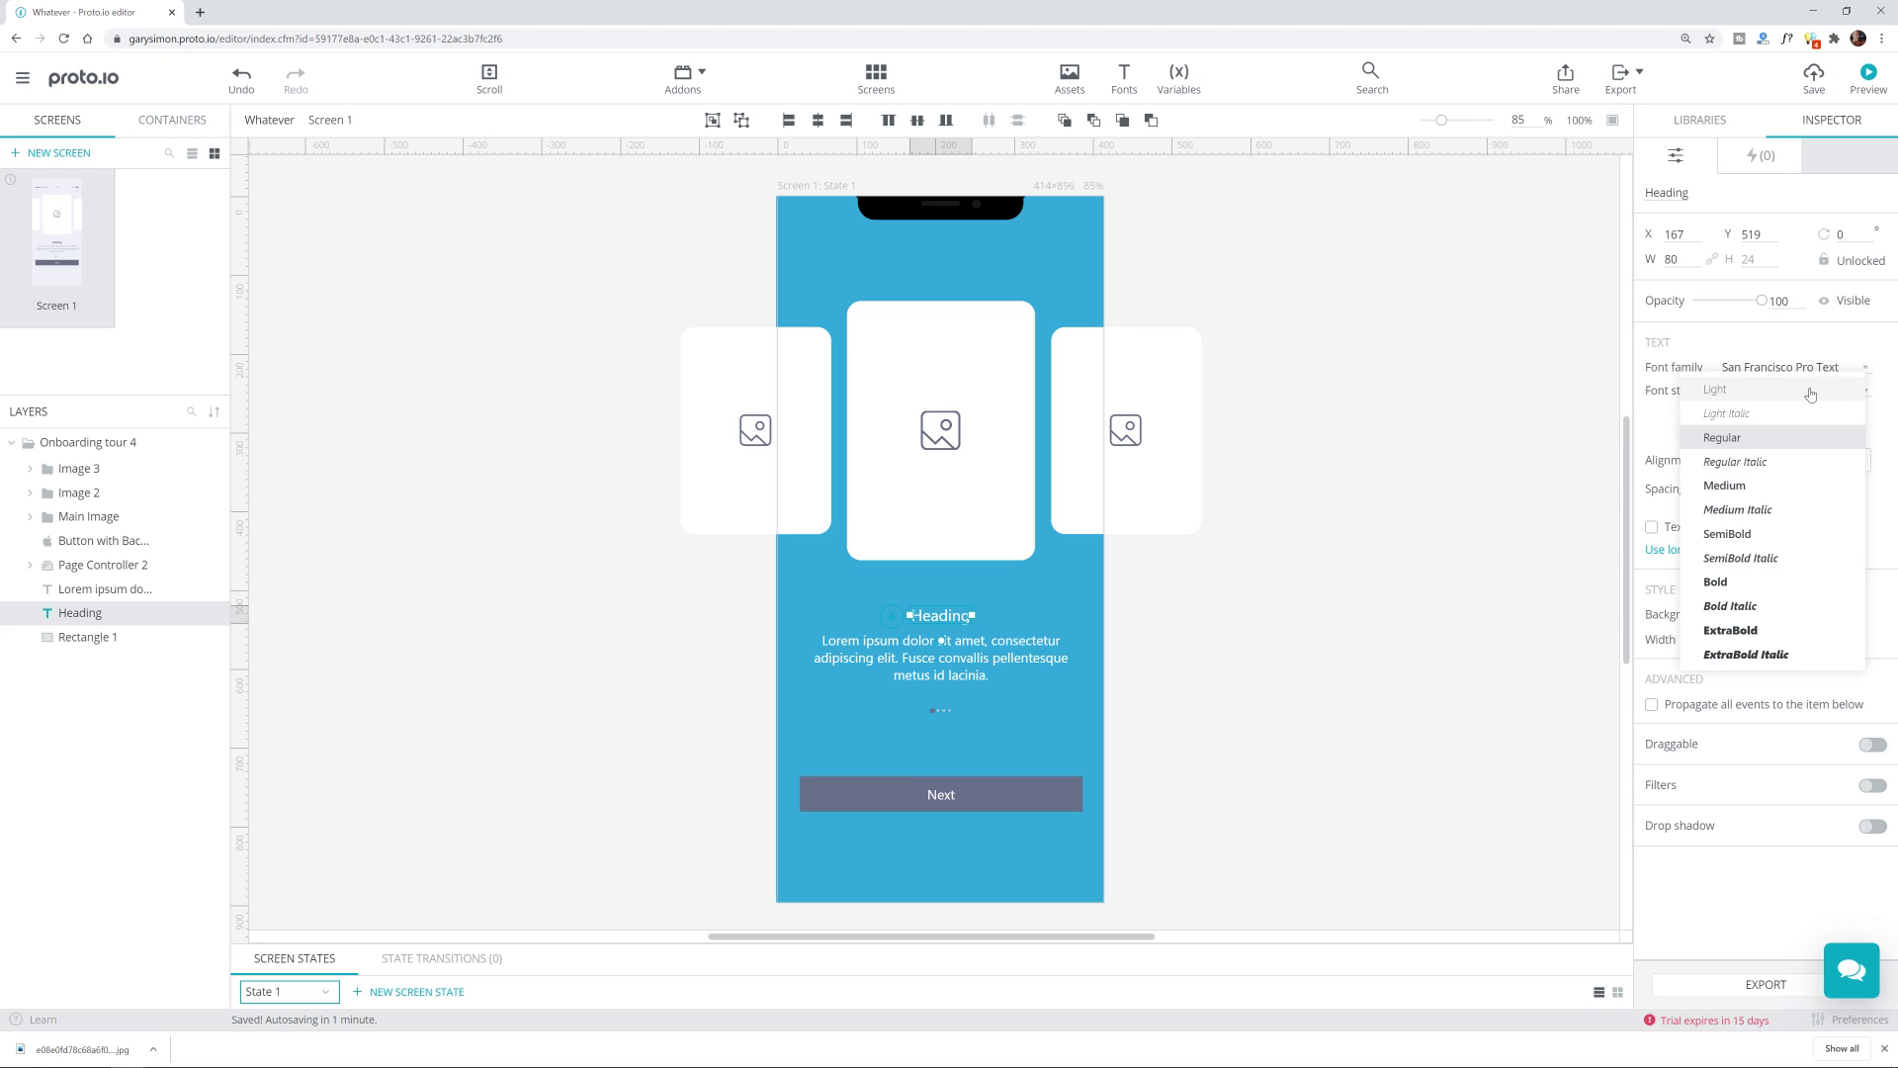
left_click(1780, 581)
left_click(1445, 644)
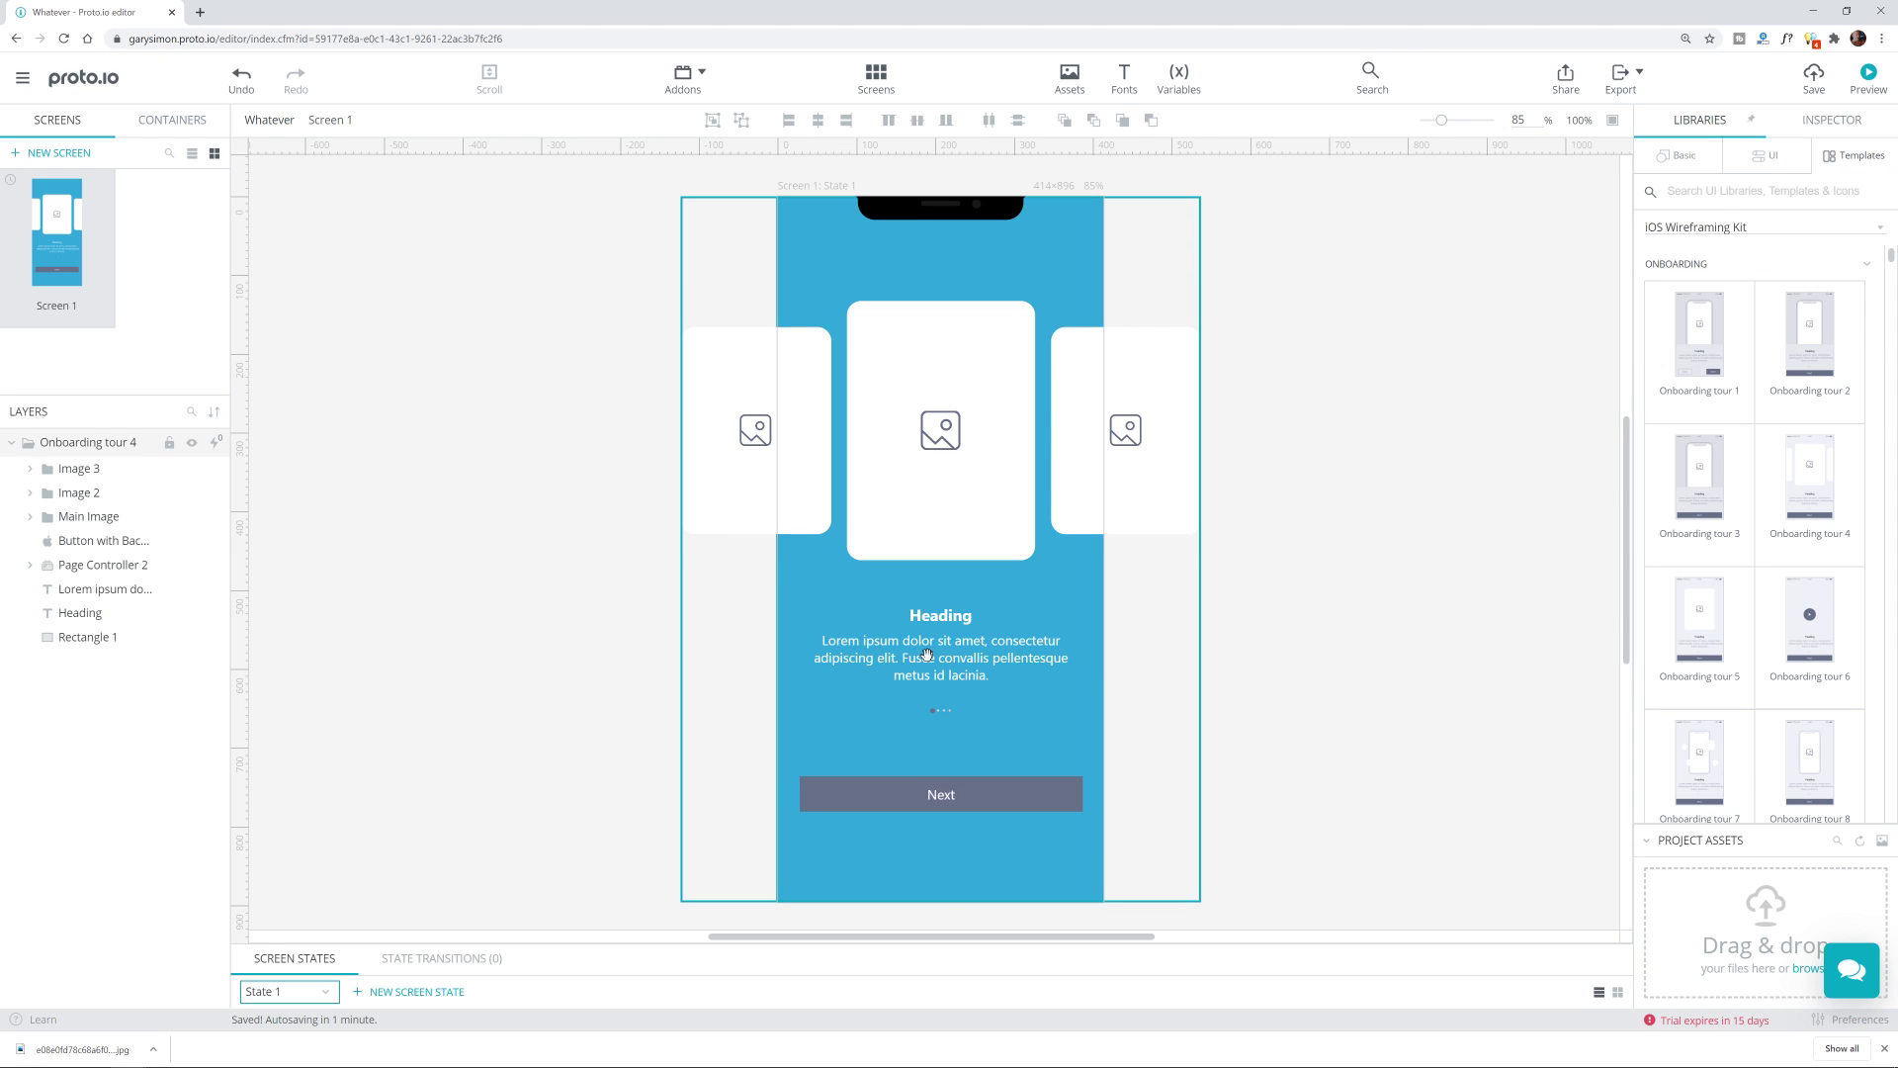
left_click(927, 653)
Step: Select the Next button and review its background colour choices without changing them
scroll(894, 818, "up", 4)
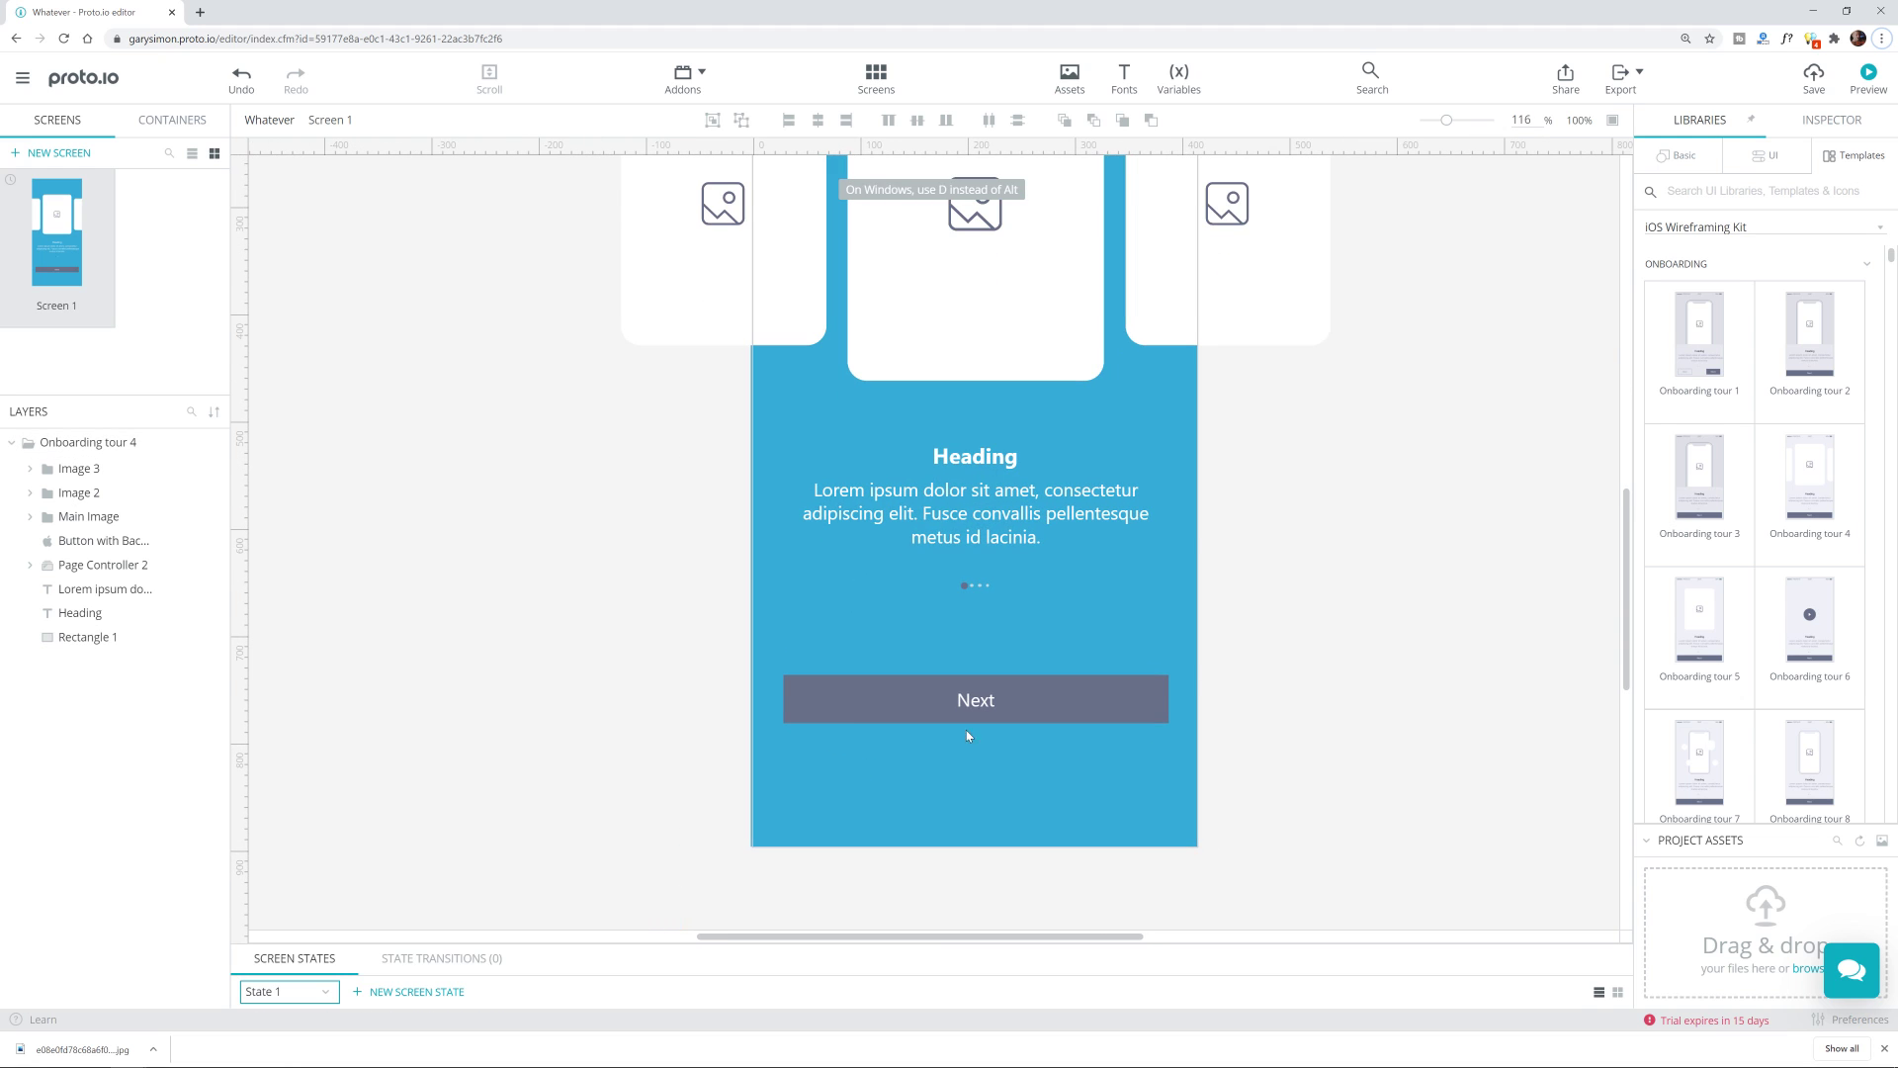
left_click(1110, 699)
scroll(1141, 680, "up", 1)
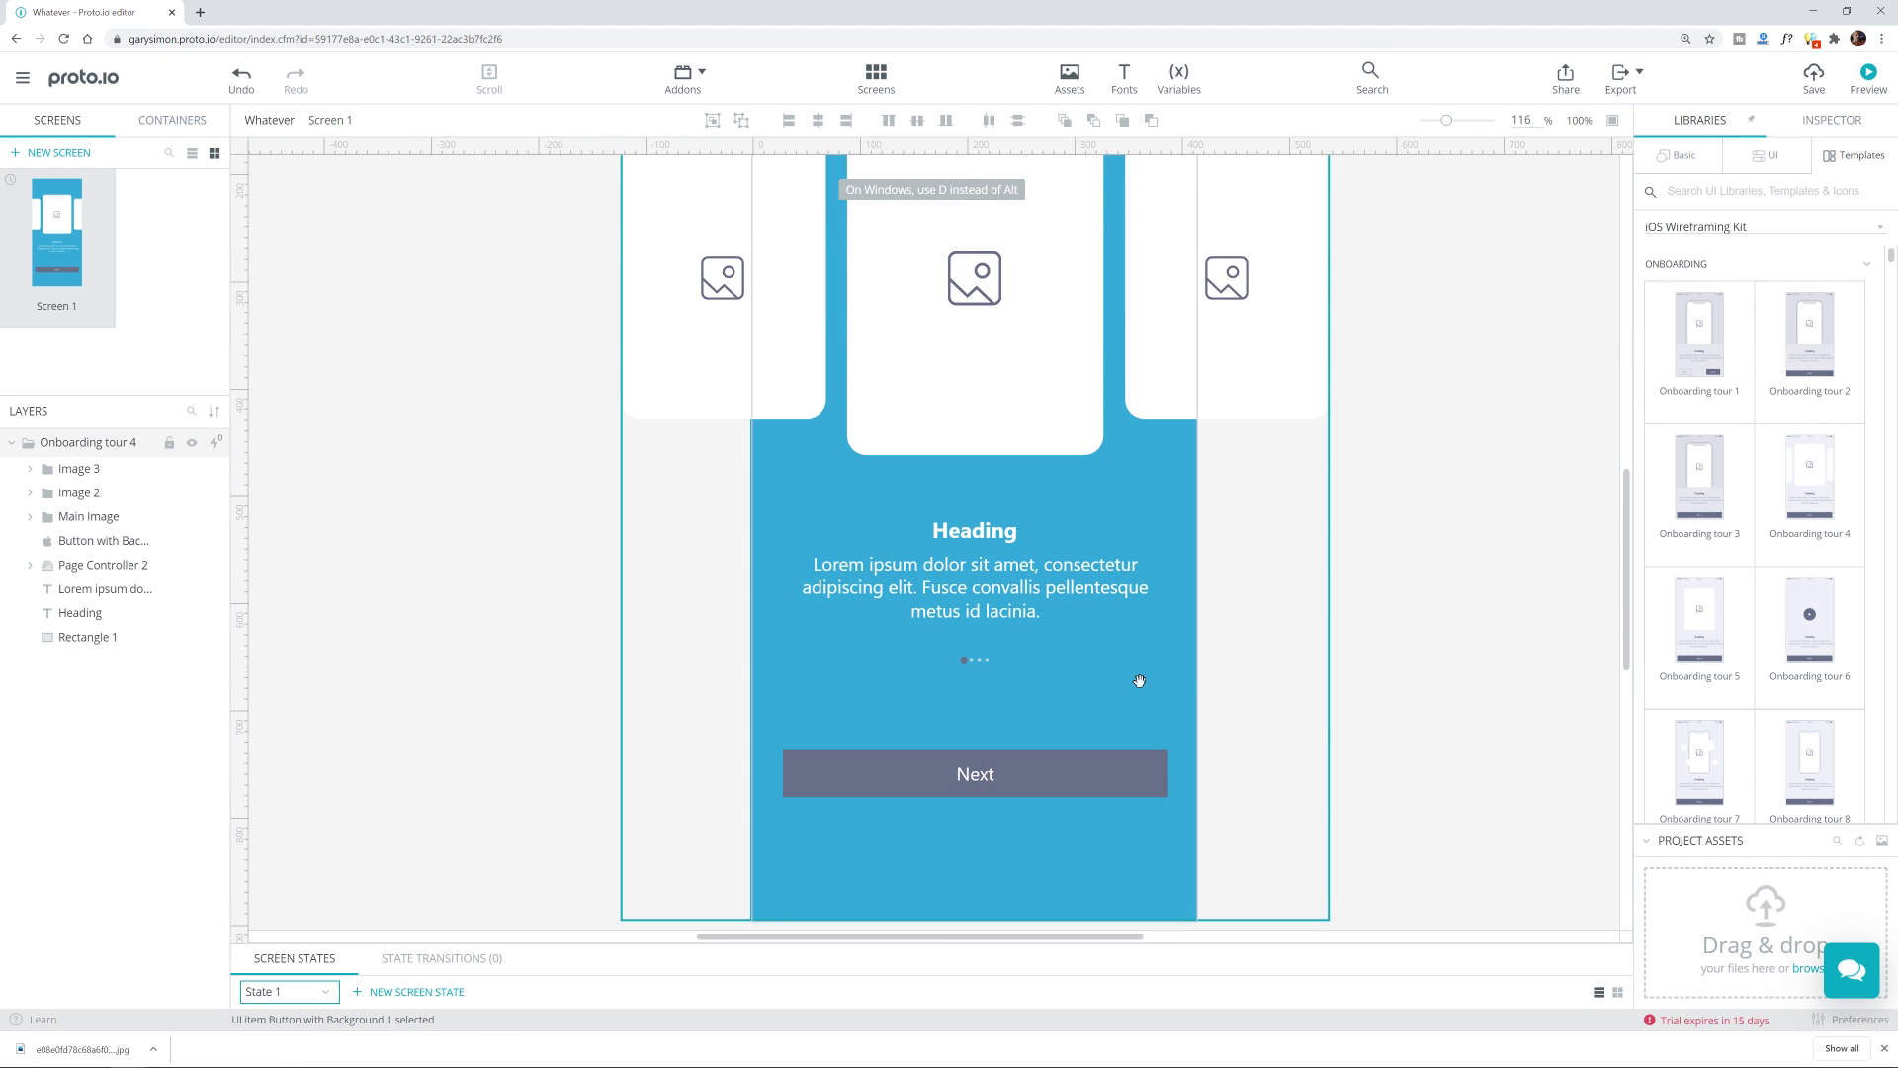
left_click(1139, 762)
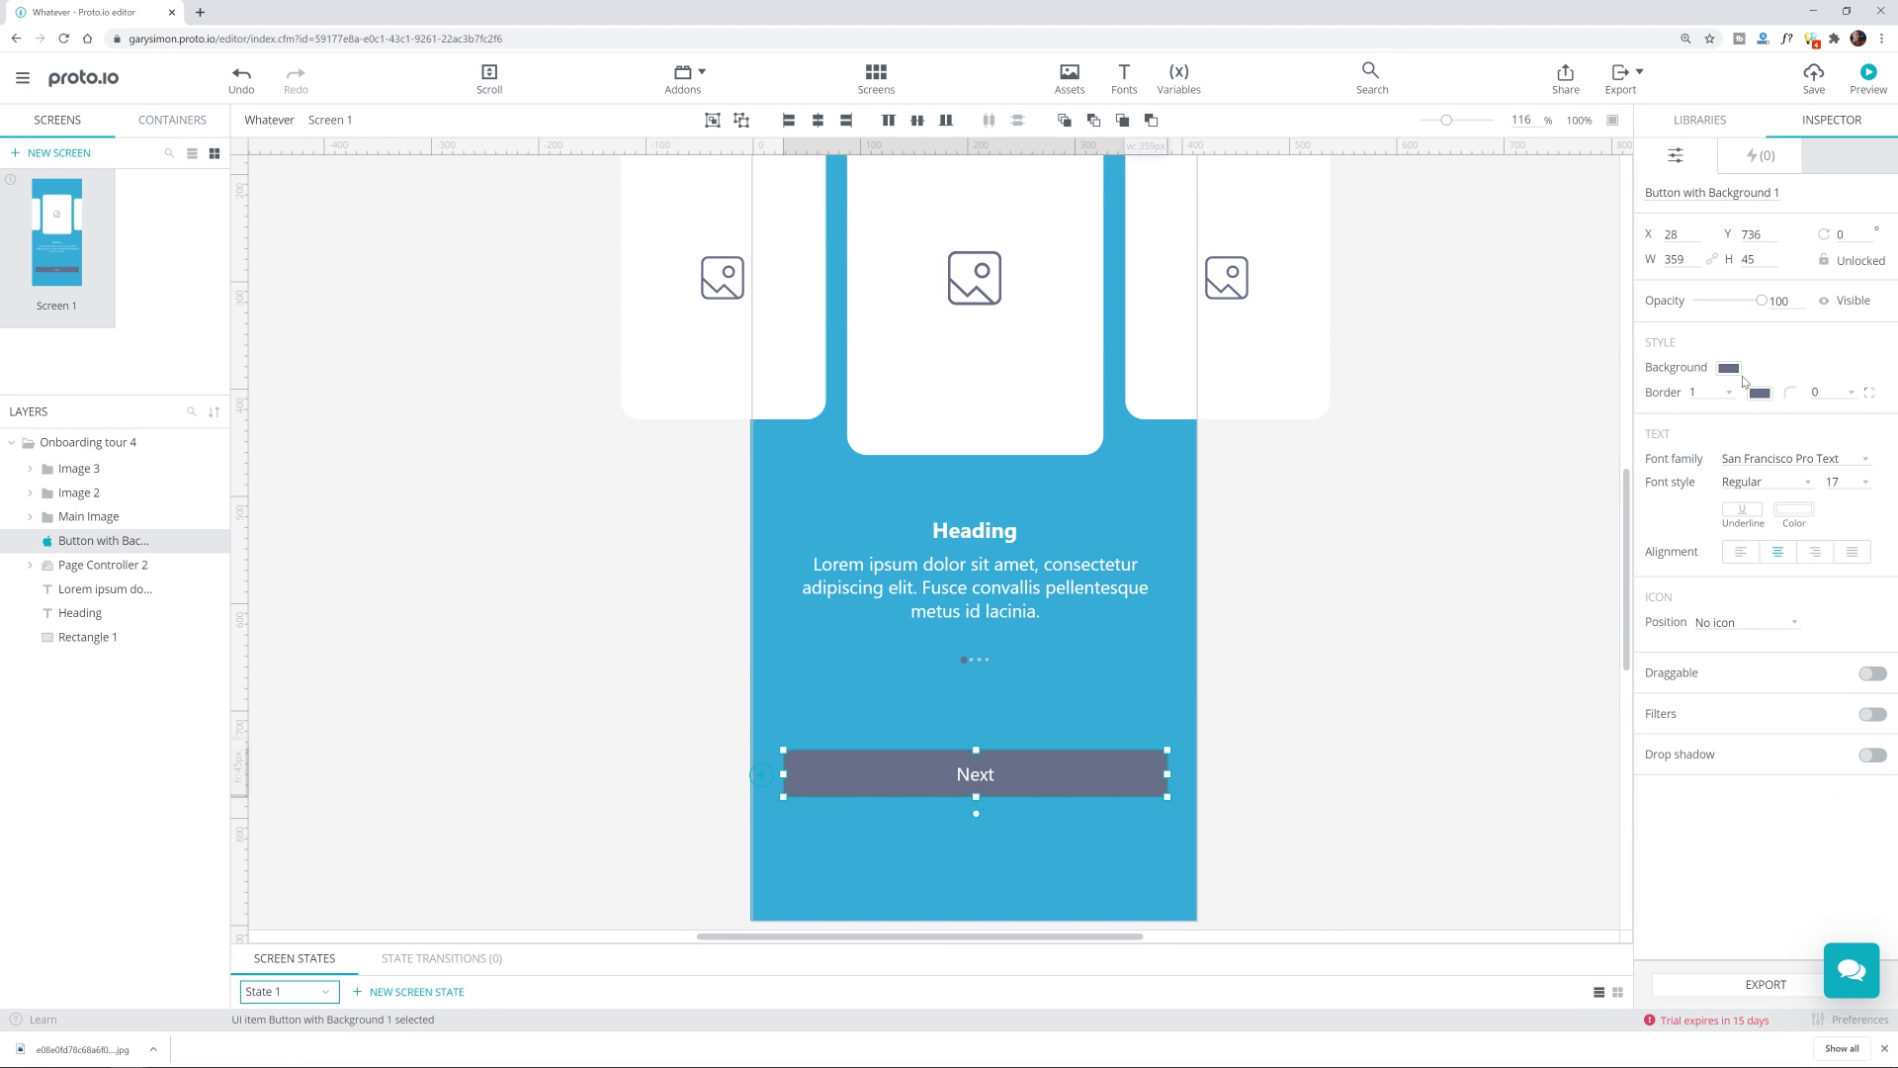
left_click(1729, 369)
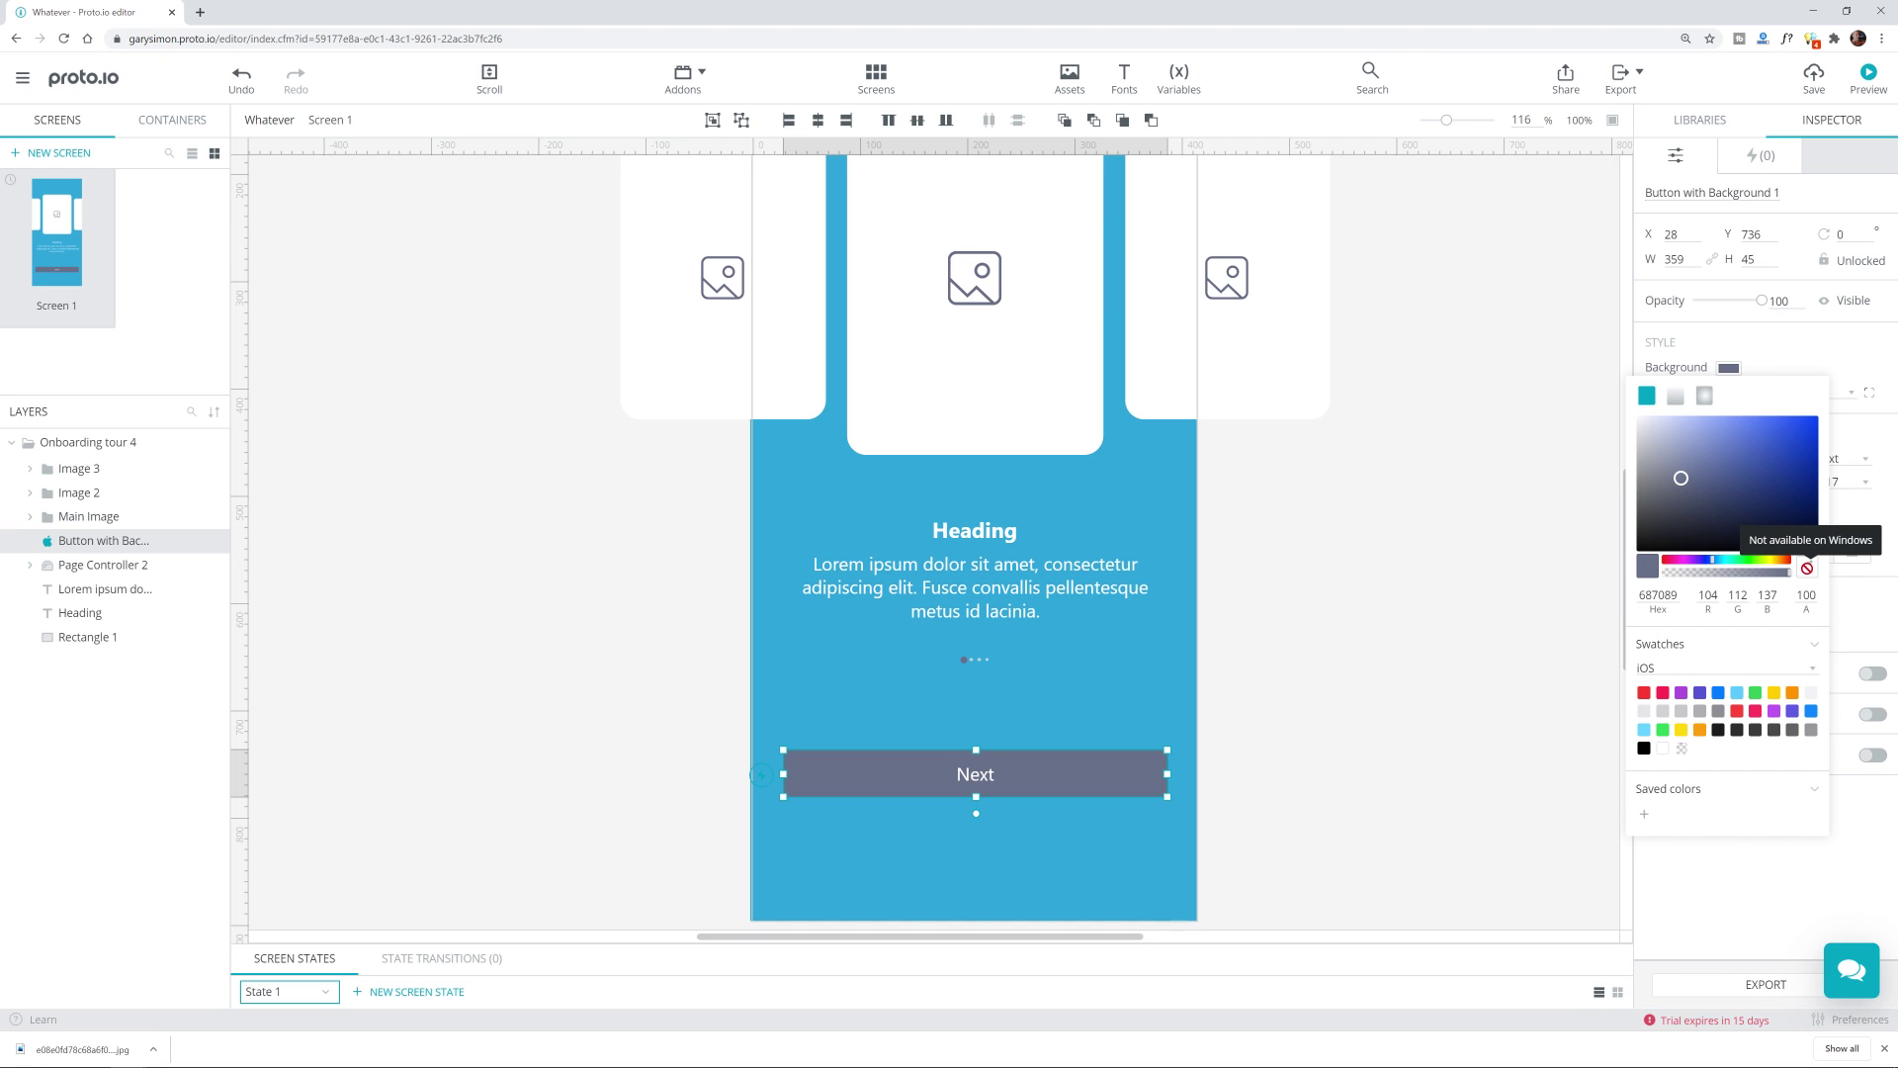
left_click(1434, 614)
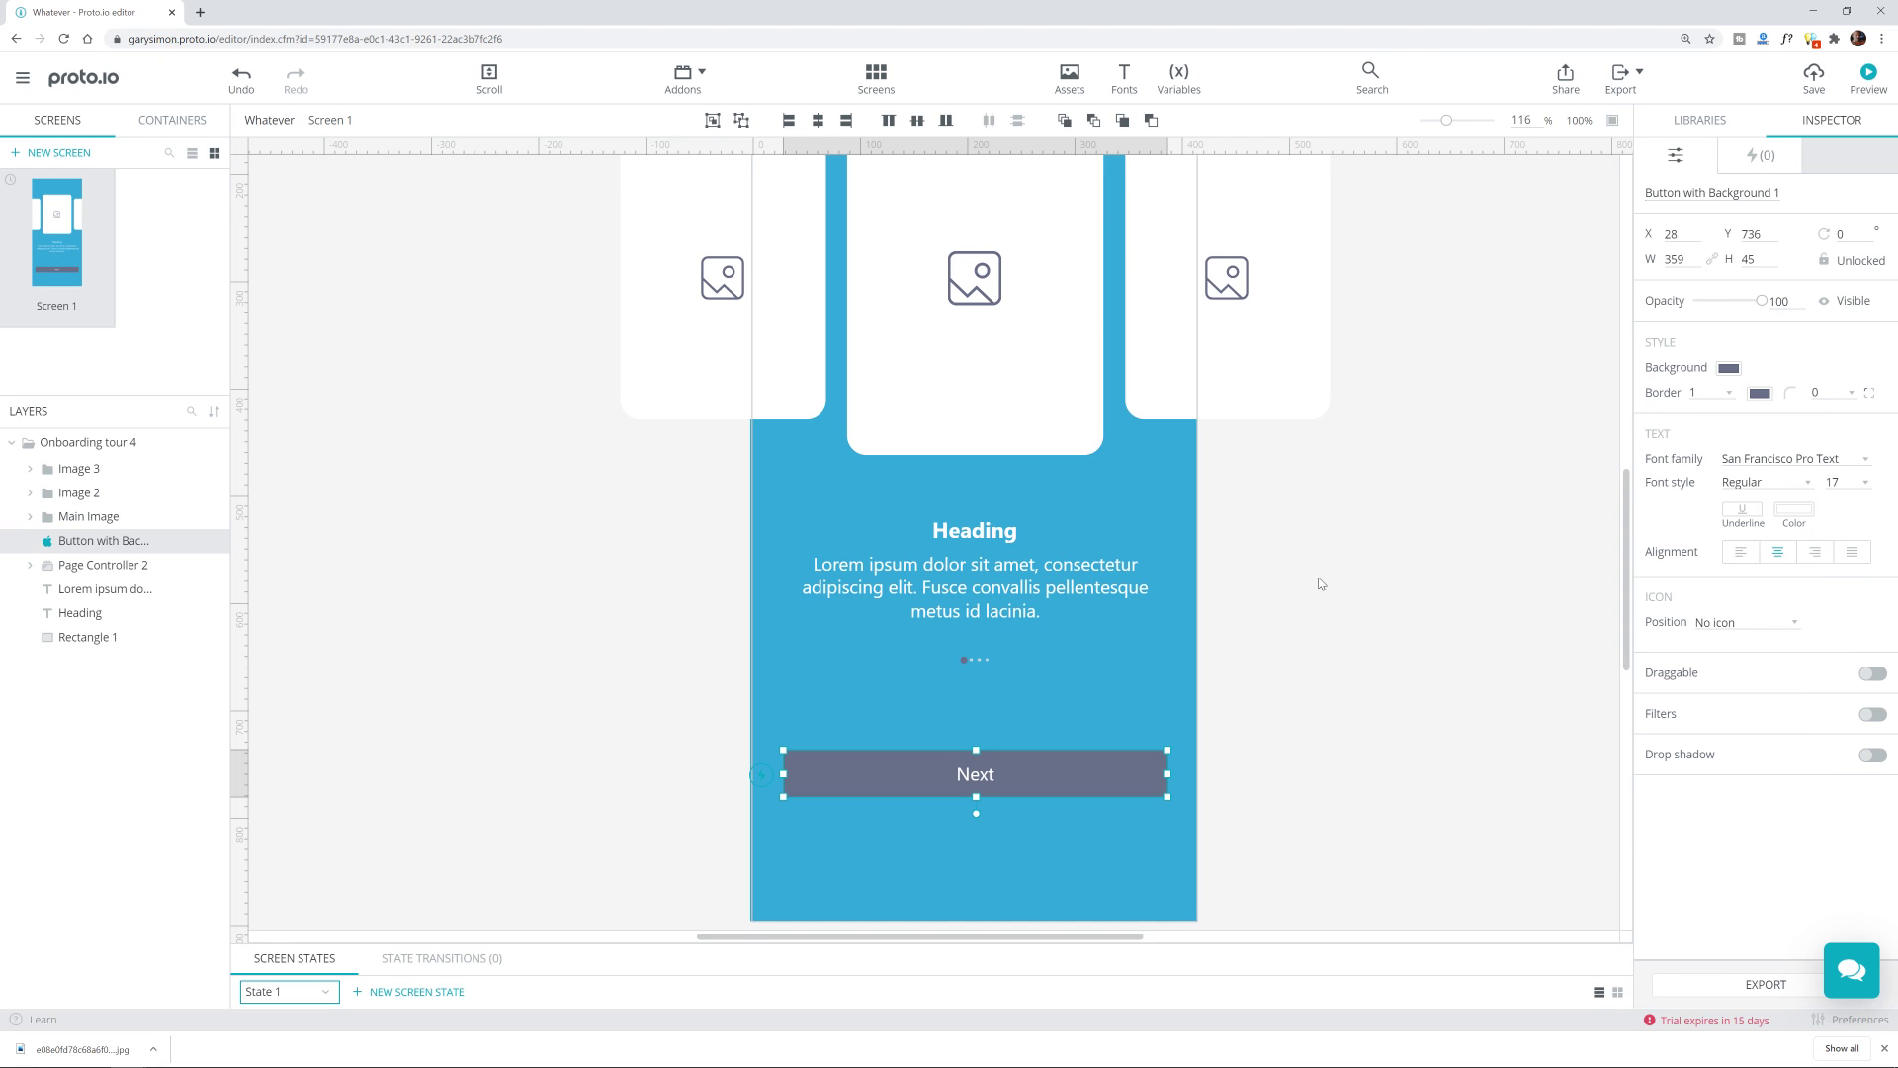
Step: Save the background rectangle's blue to Saved colors
scroll(1317, 585, "up", 3)
left_click(812, 184)
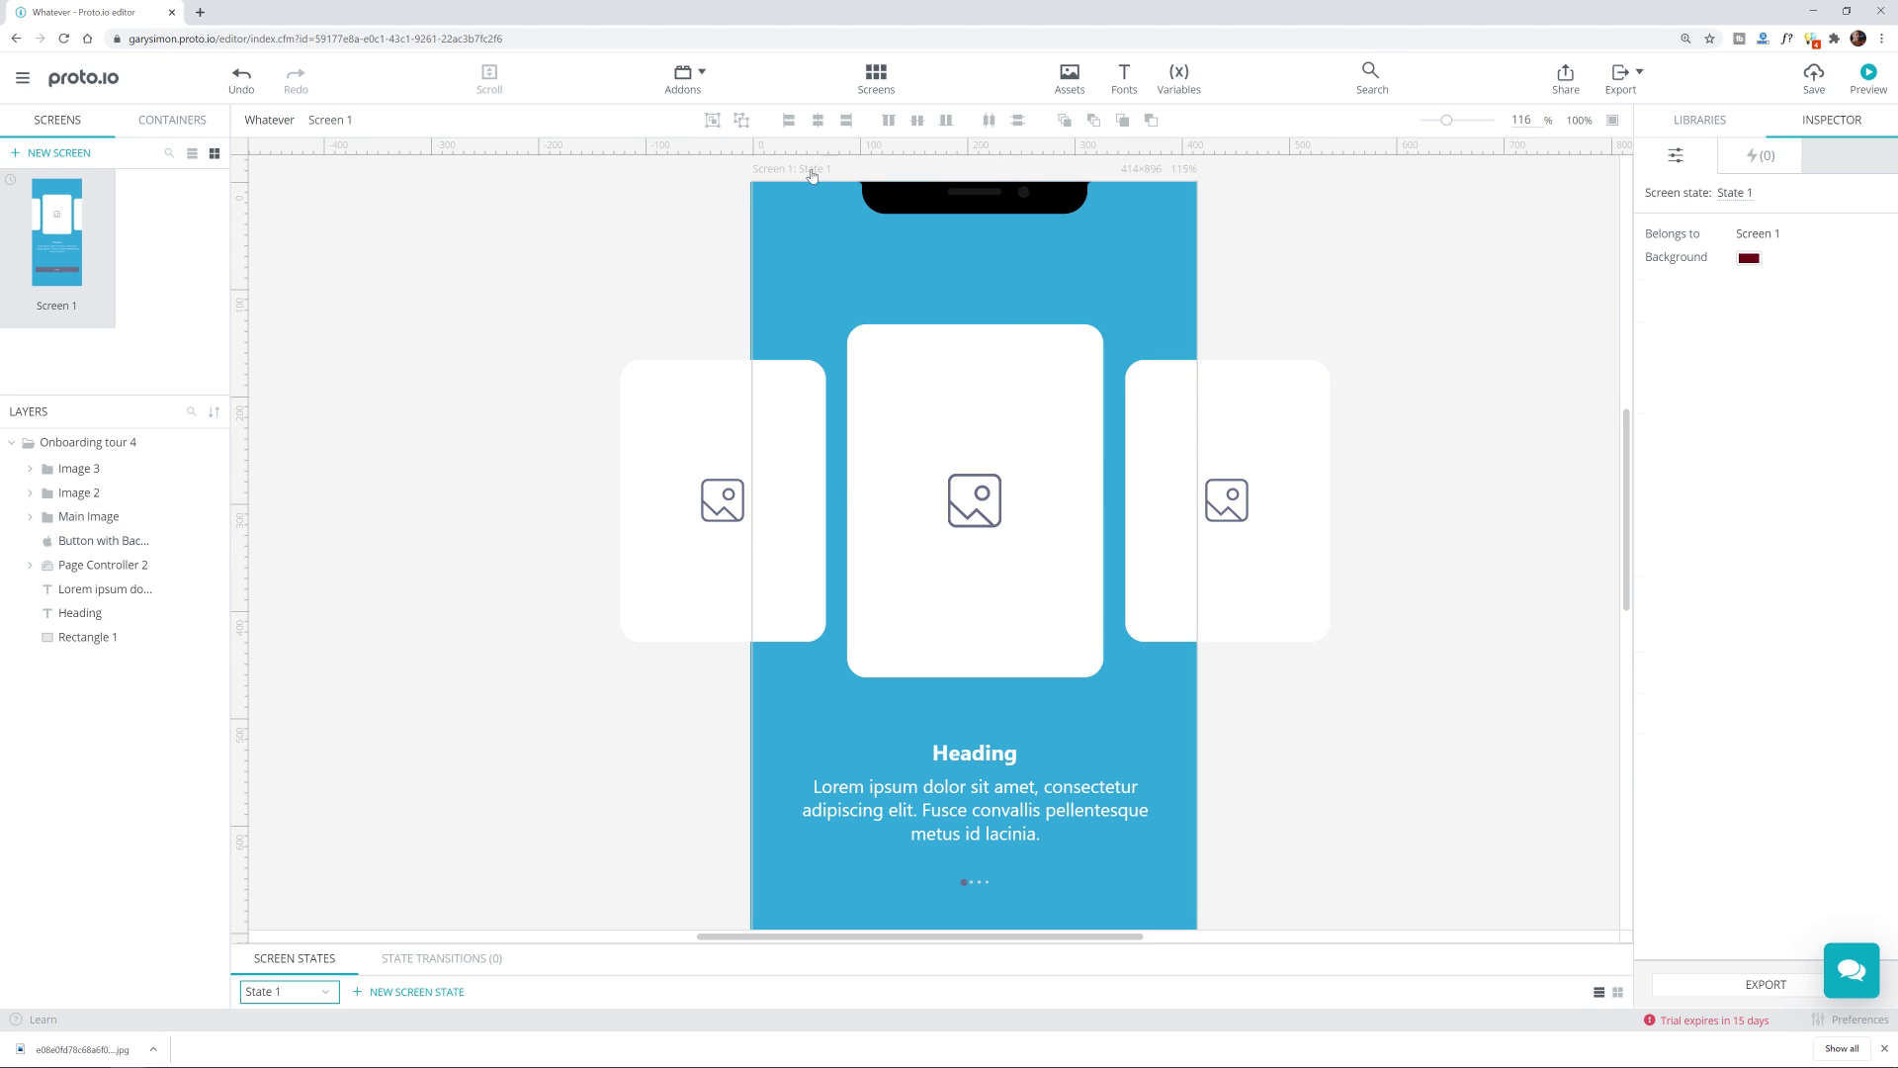
left_click(814, 199)
double_click(918, 248)
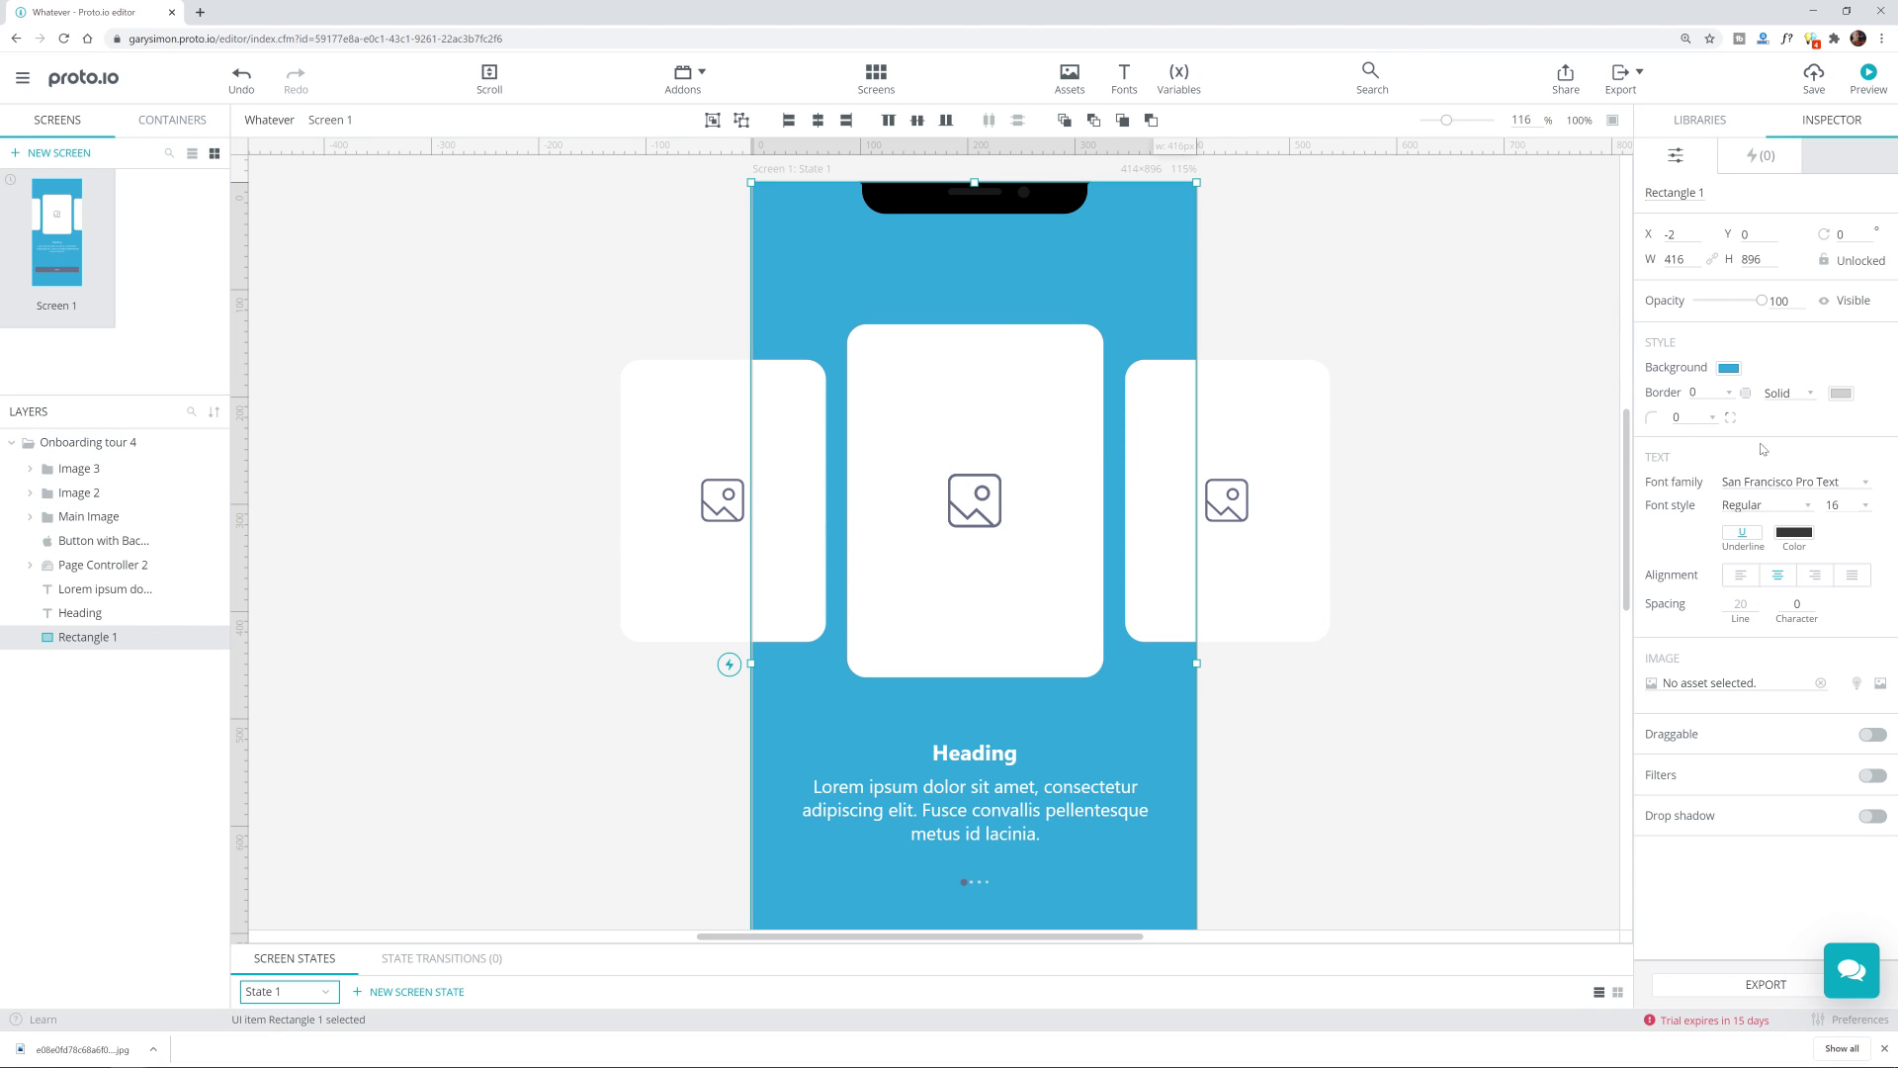
left_click(1727, 369)
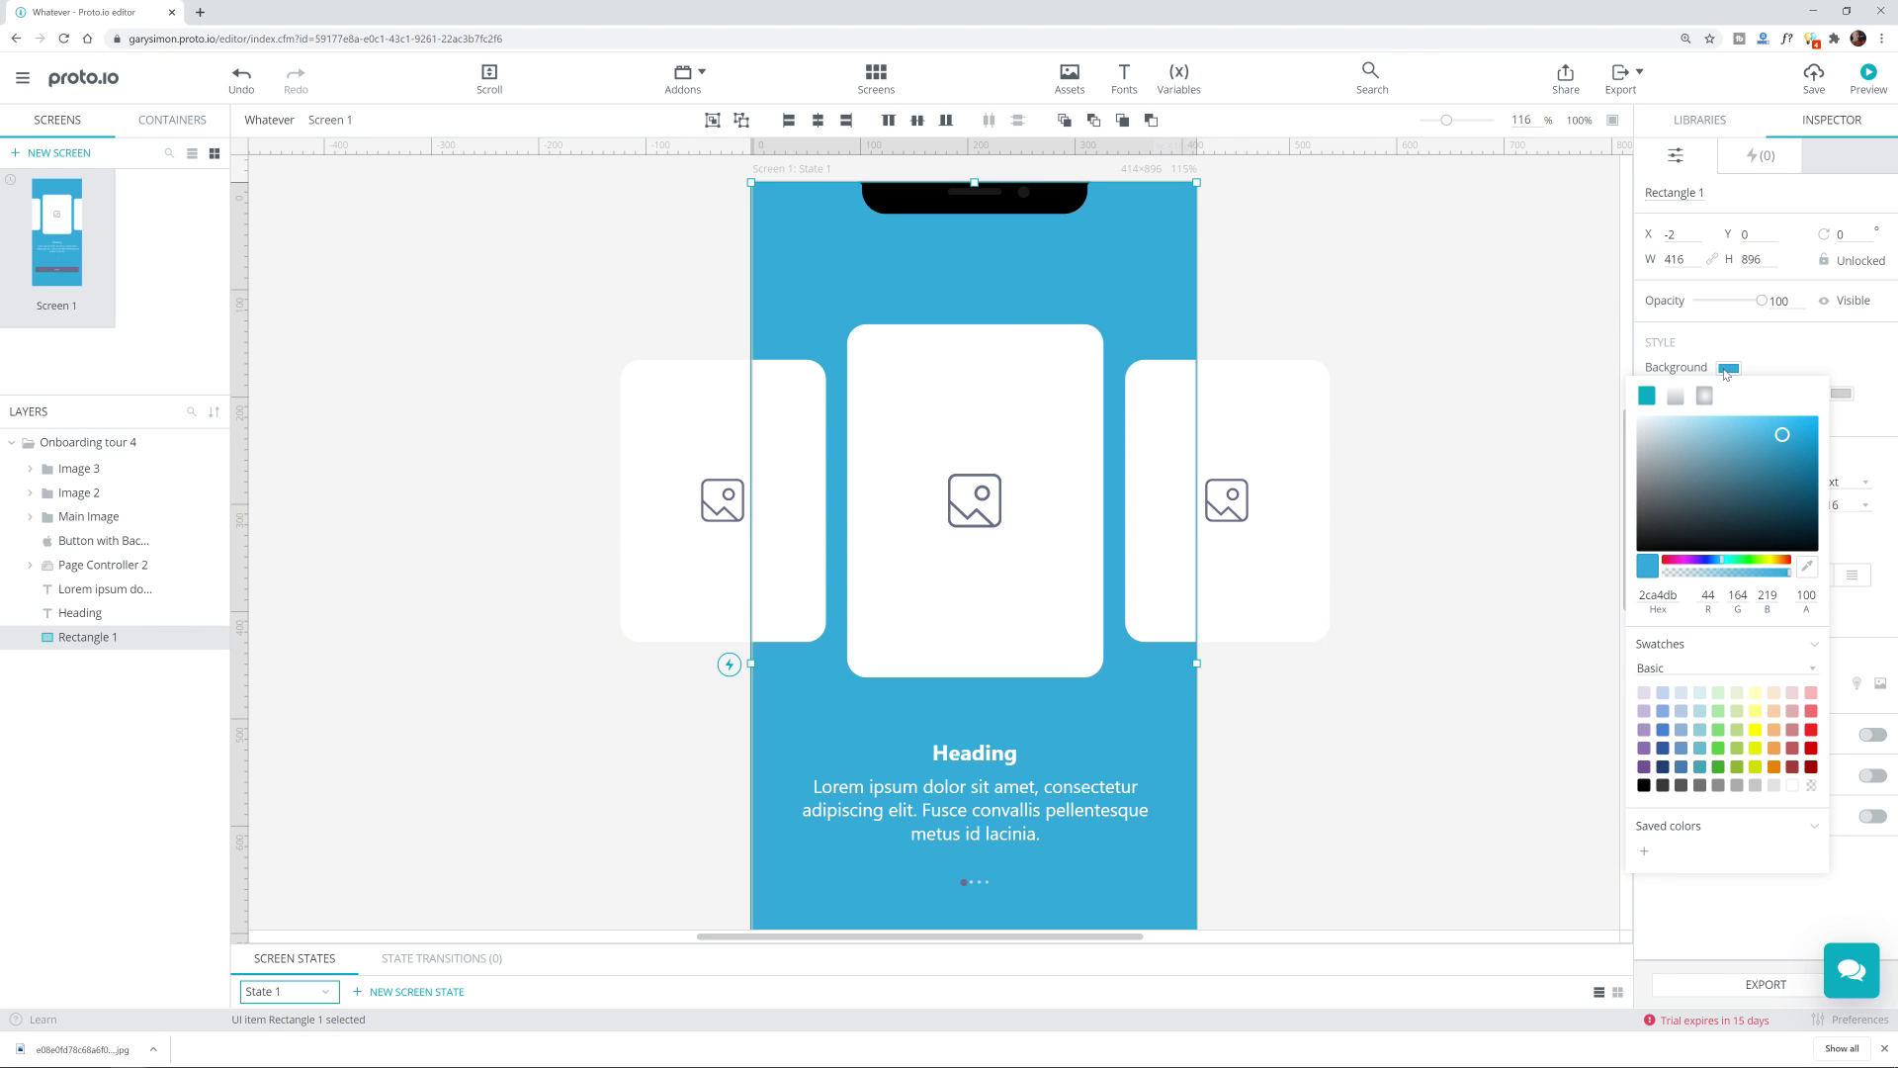
left_click(1644, 850)
left_click(1576, 777)
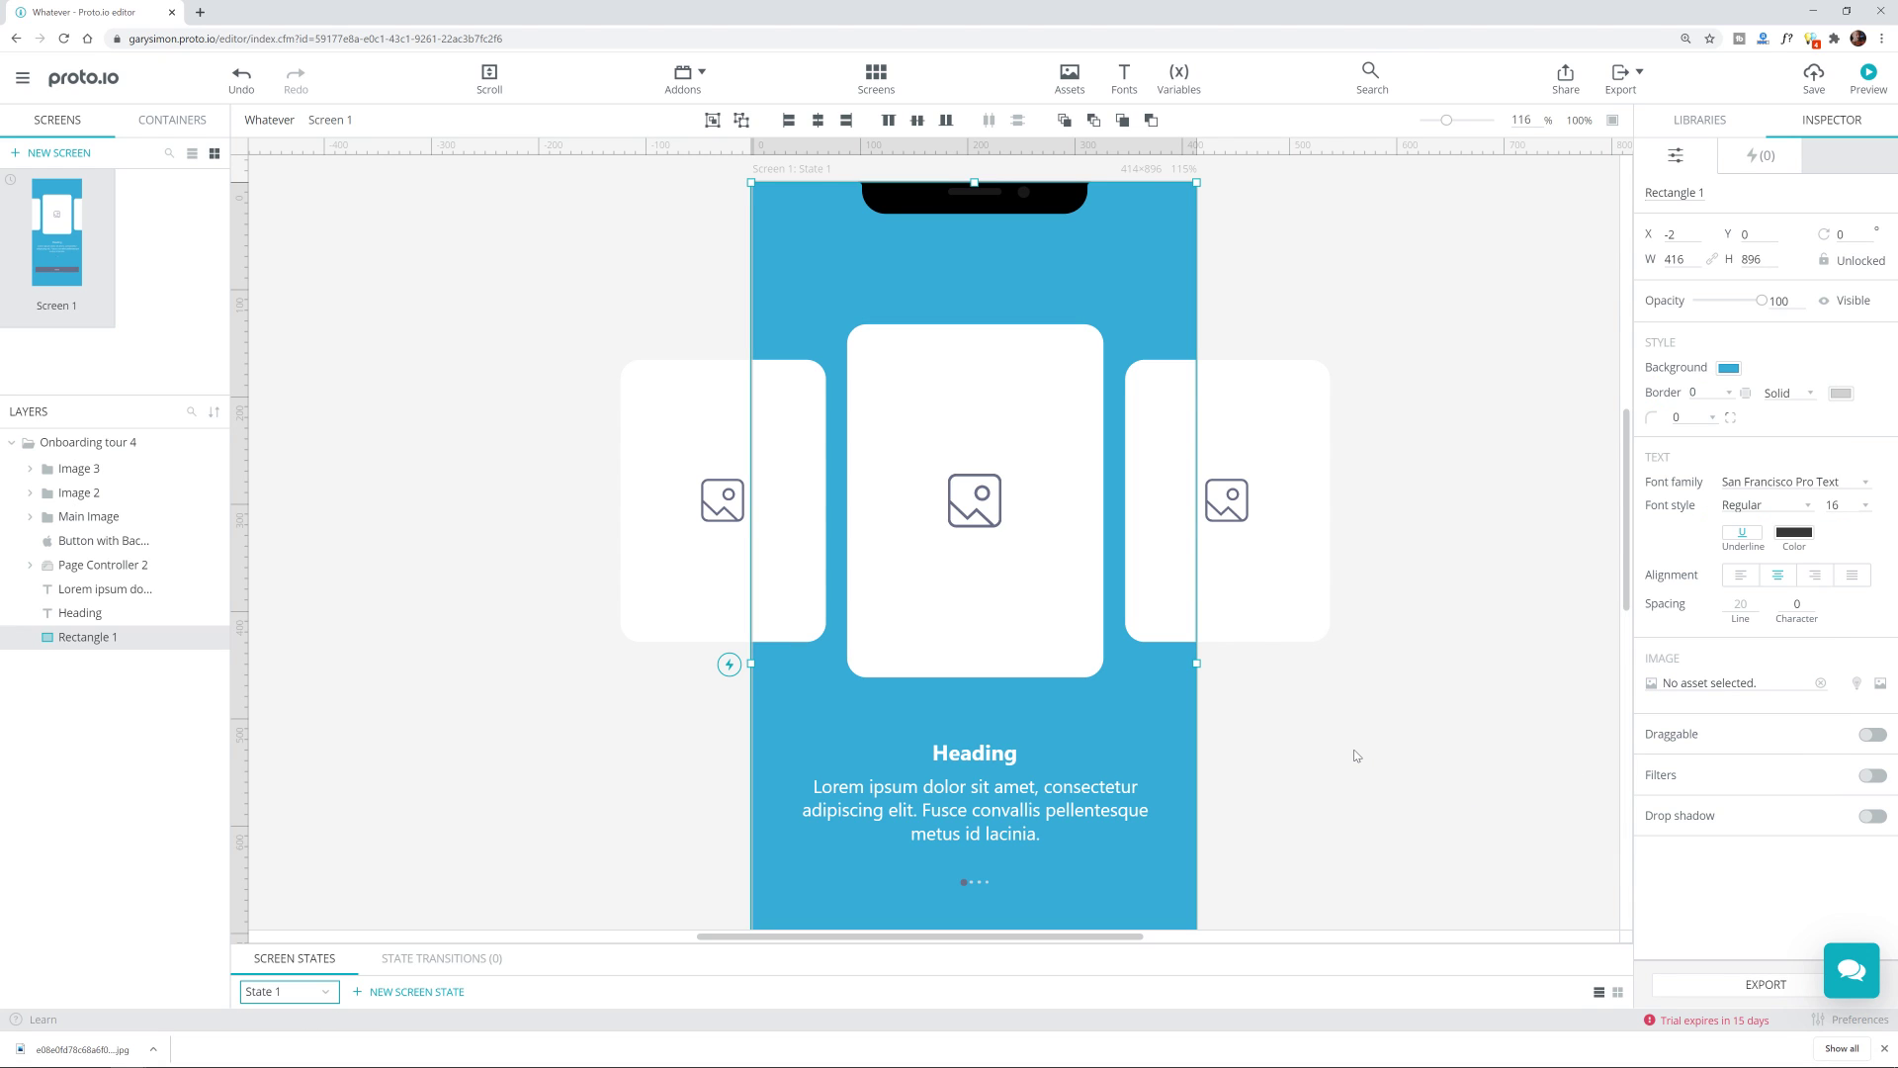
Step: Apply the saved blue to the Next button's background and darken it to teal 11728f
scroll(1313, 768, "down", 4)
left_click(1091, 610)
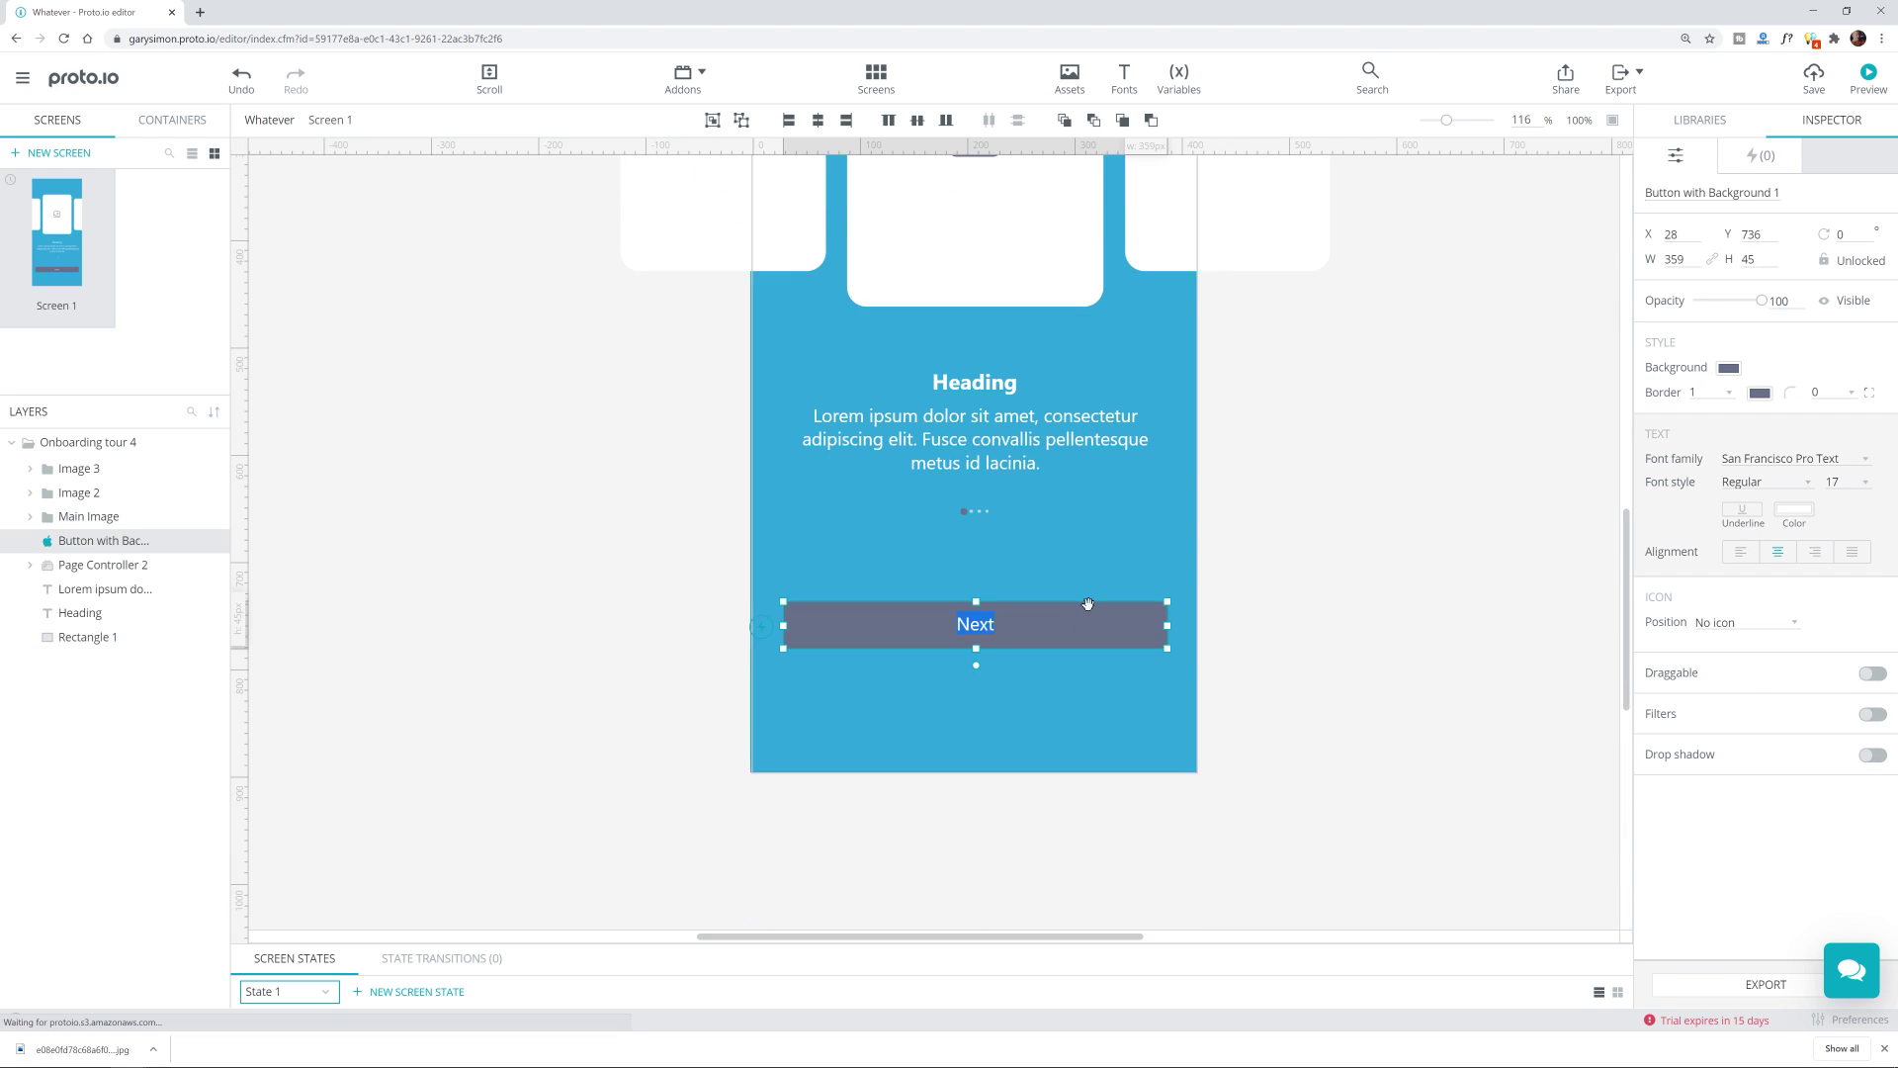
key("Escape")
left_click(1132, 652)
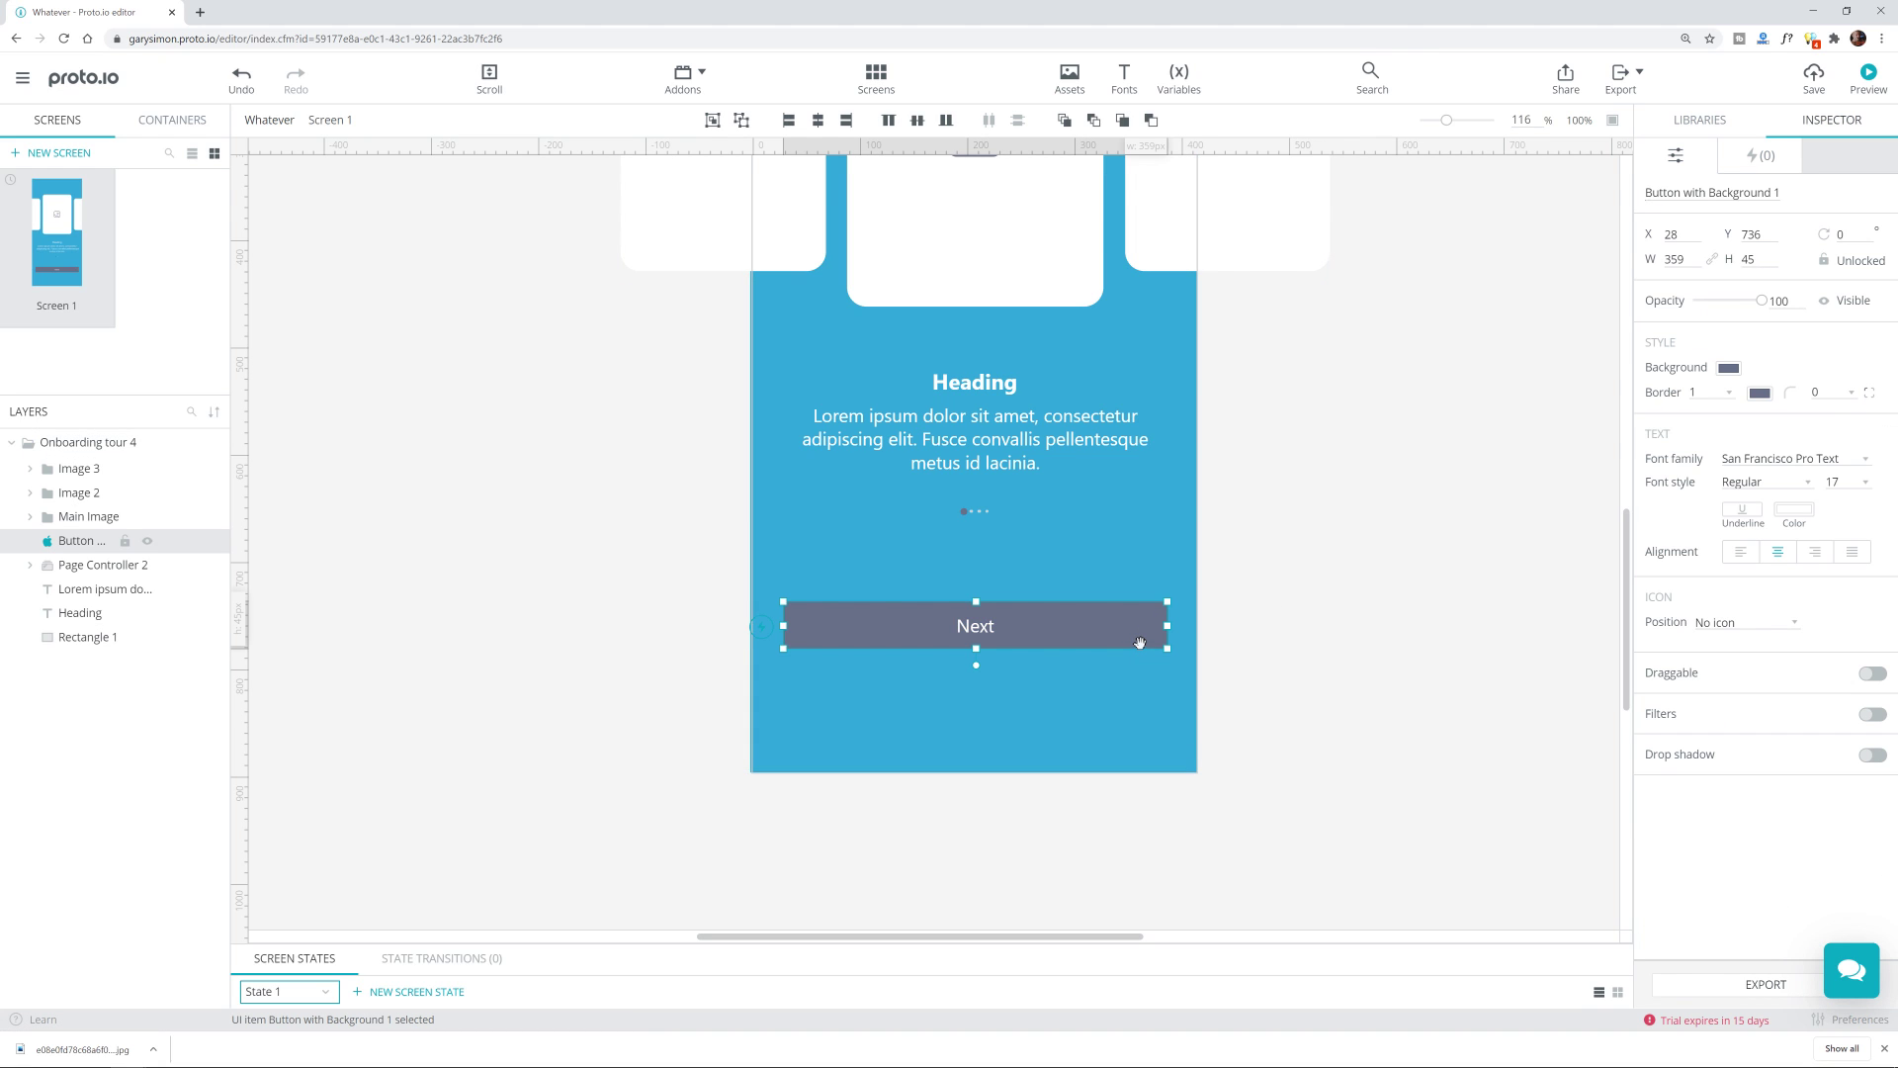
left_click(1728, 369)
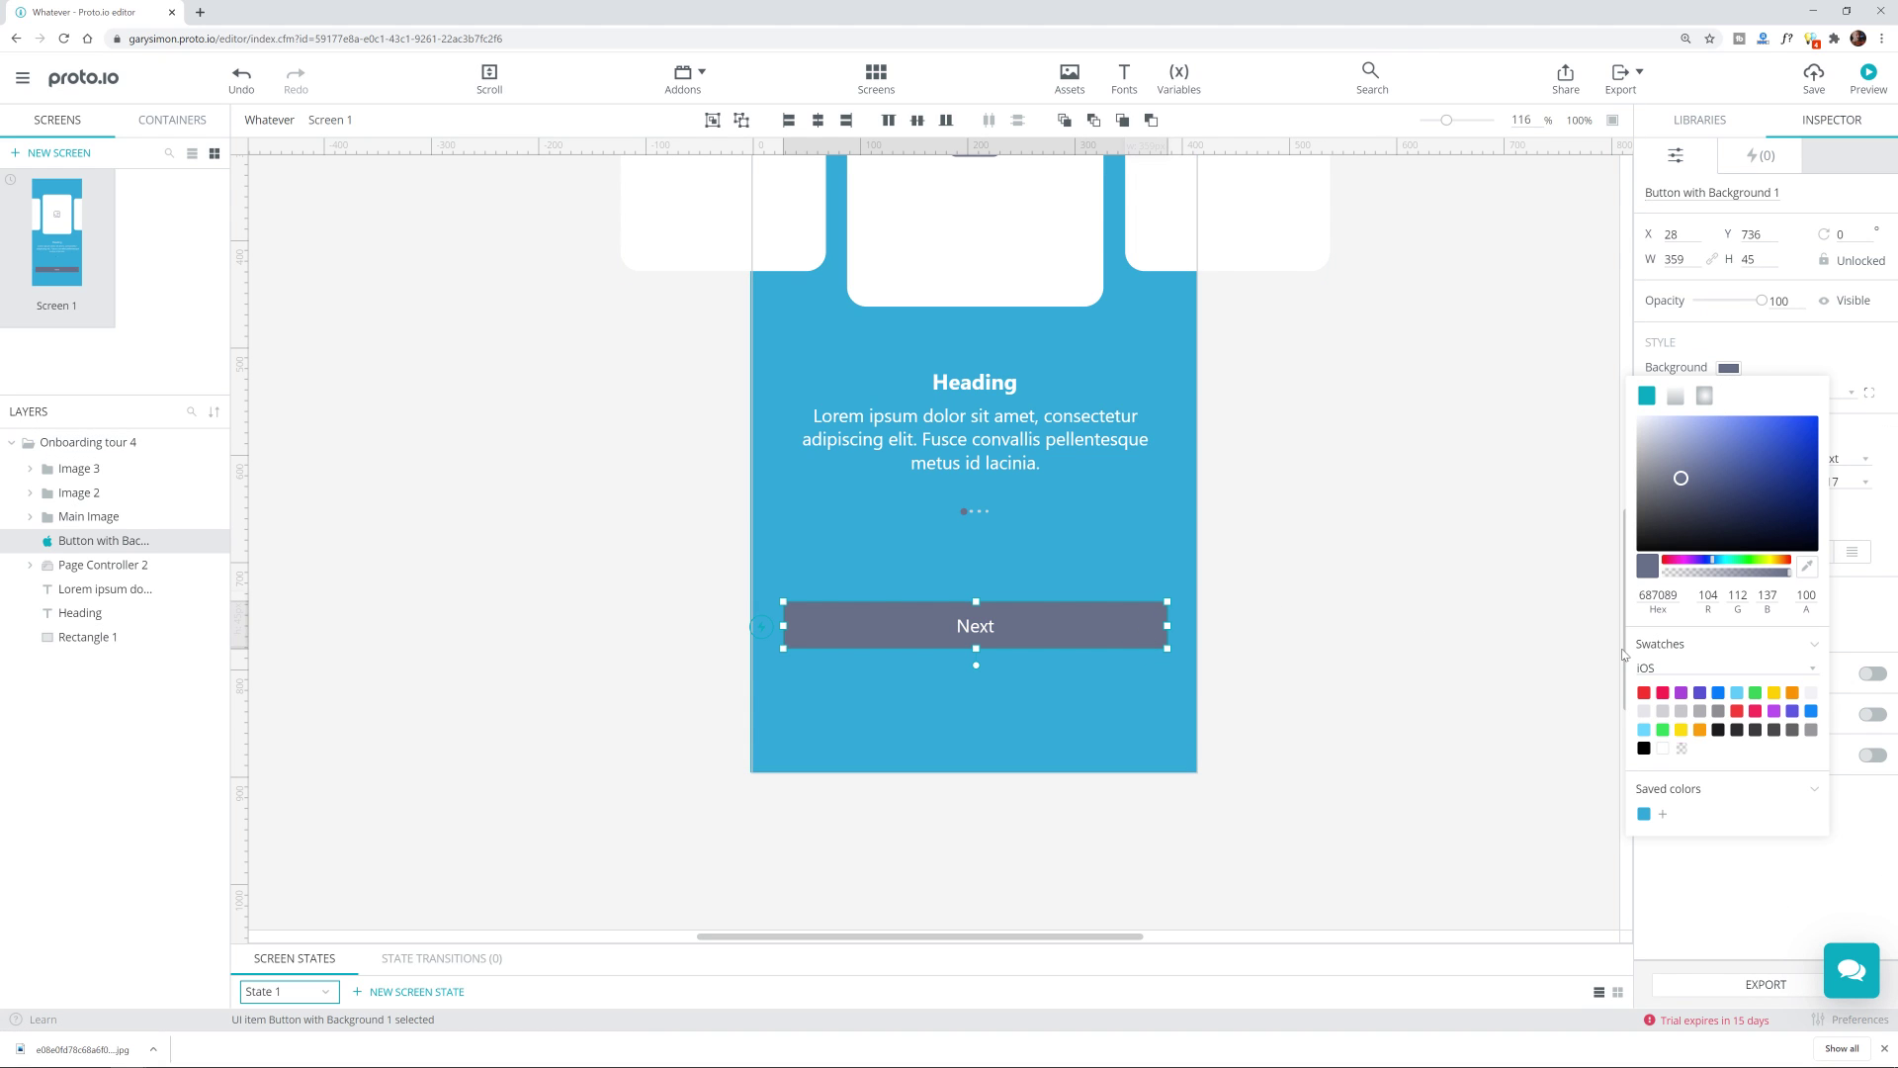
left_click(1644, 814)
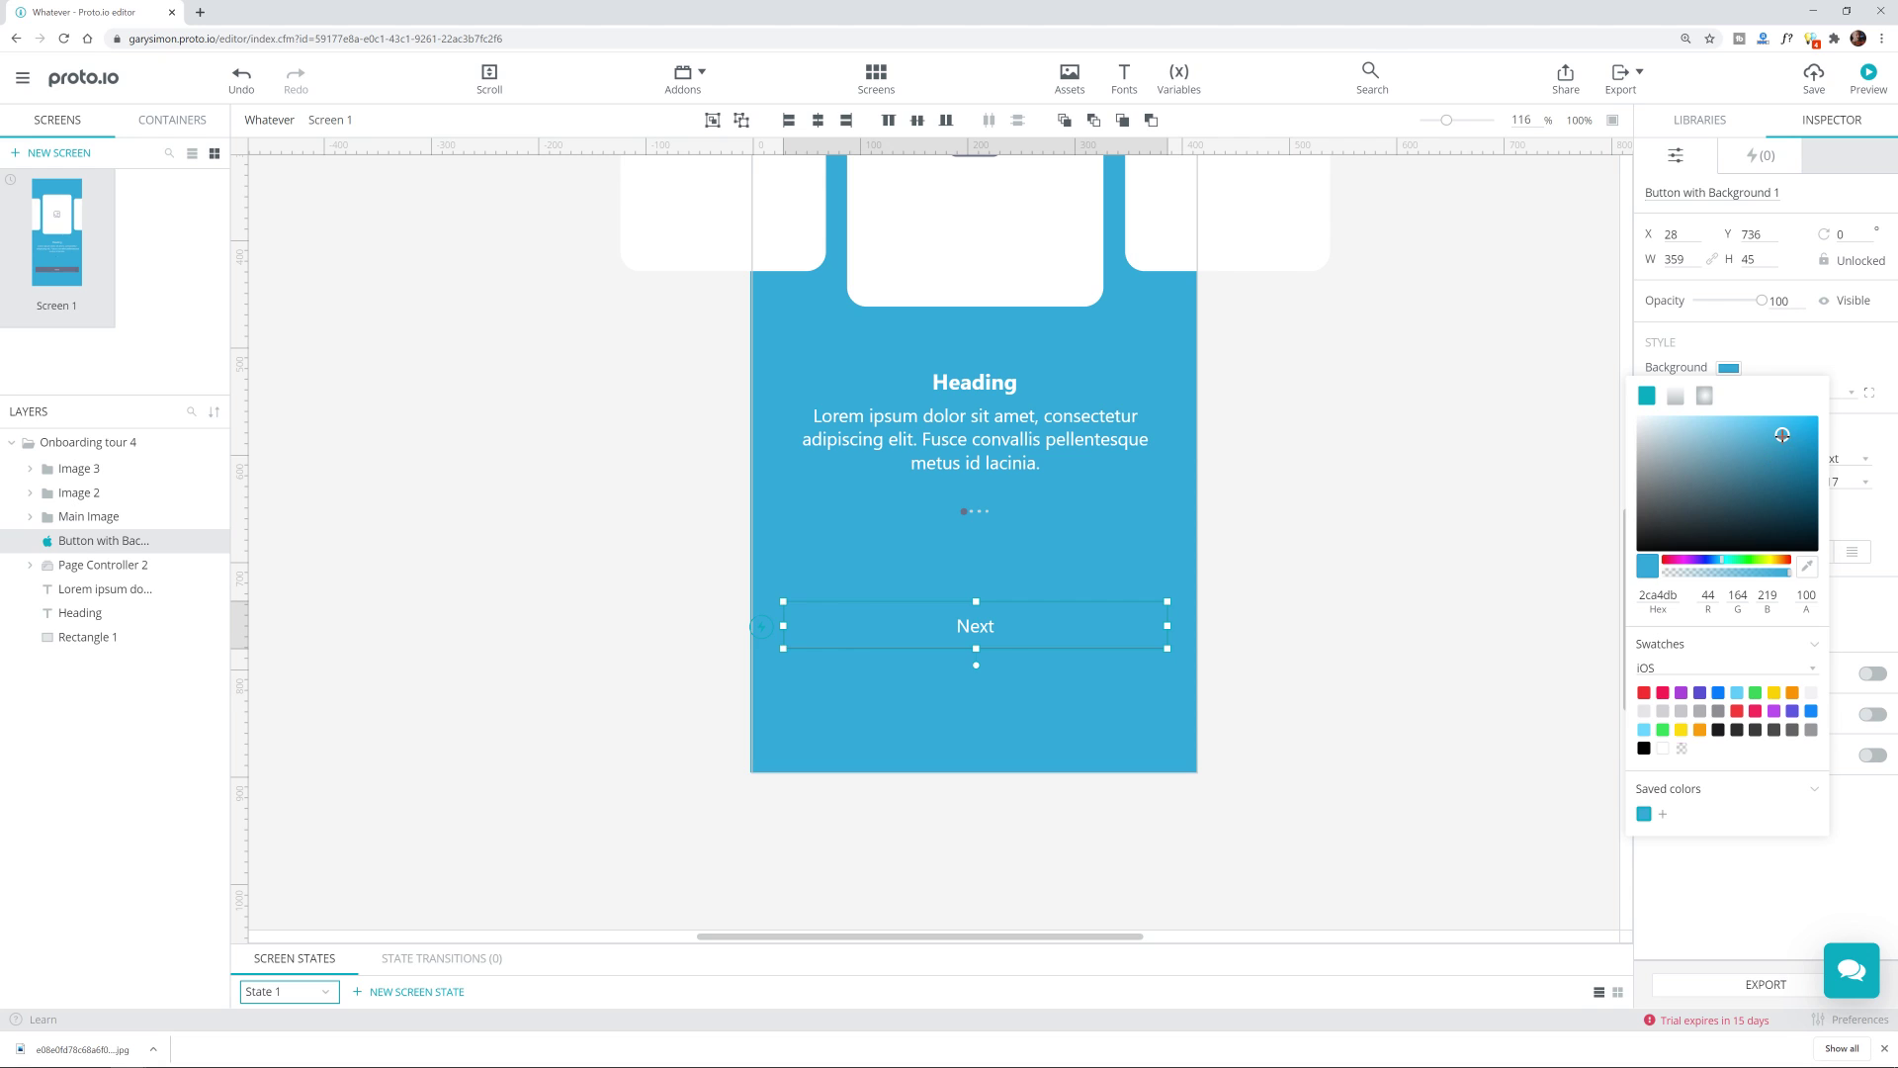
left_click_drag(1781, 435, 1796, 477)
left_click(1455, 486)
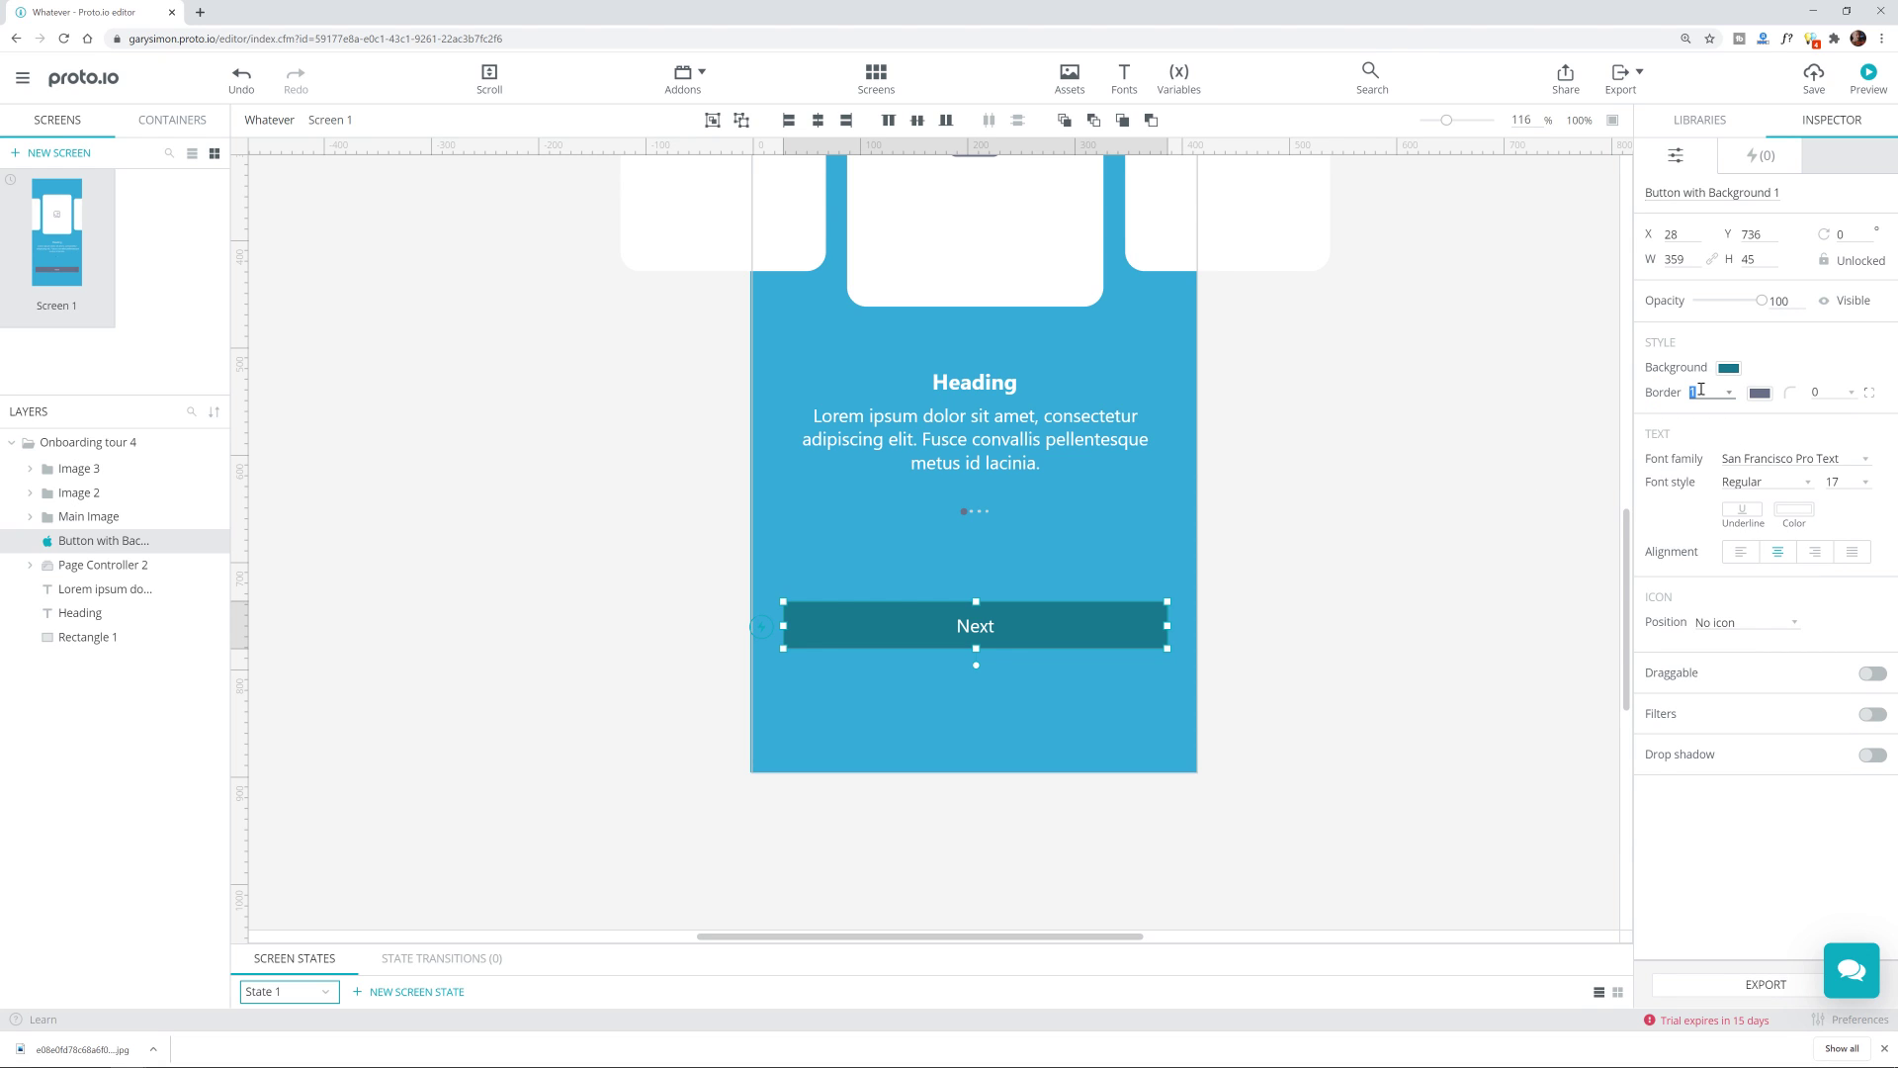
Step: Reselect the Next button and recheck its background colour
left_click(1326, 707)
left_click(1042, 620)
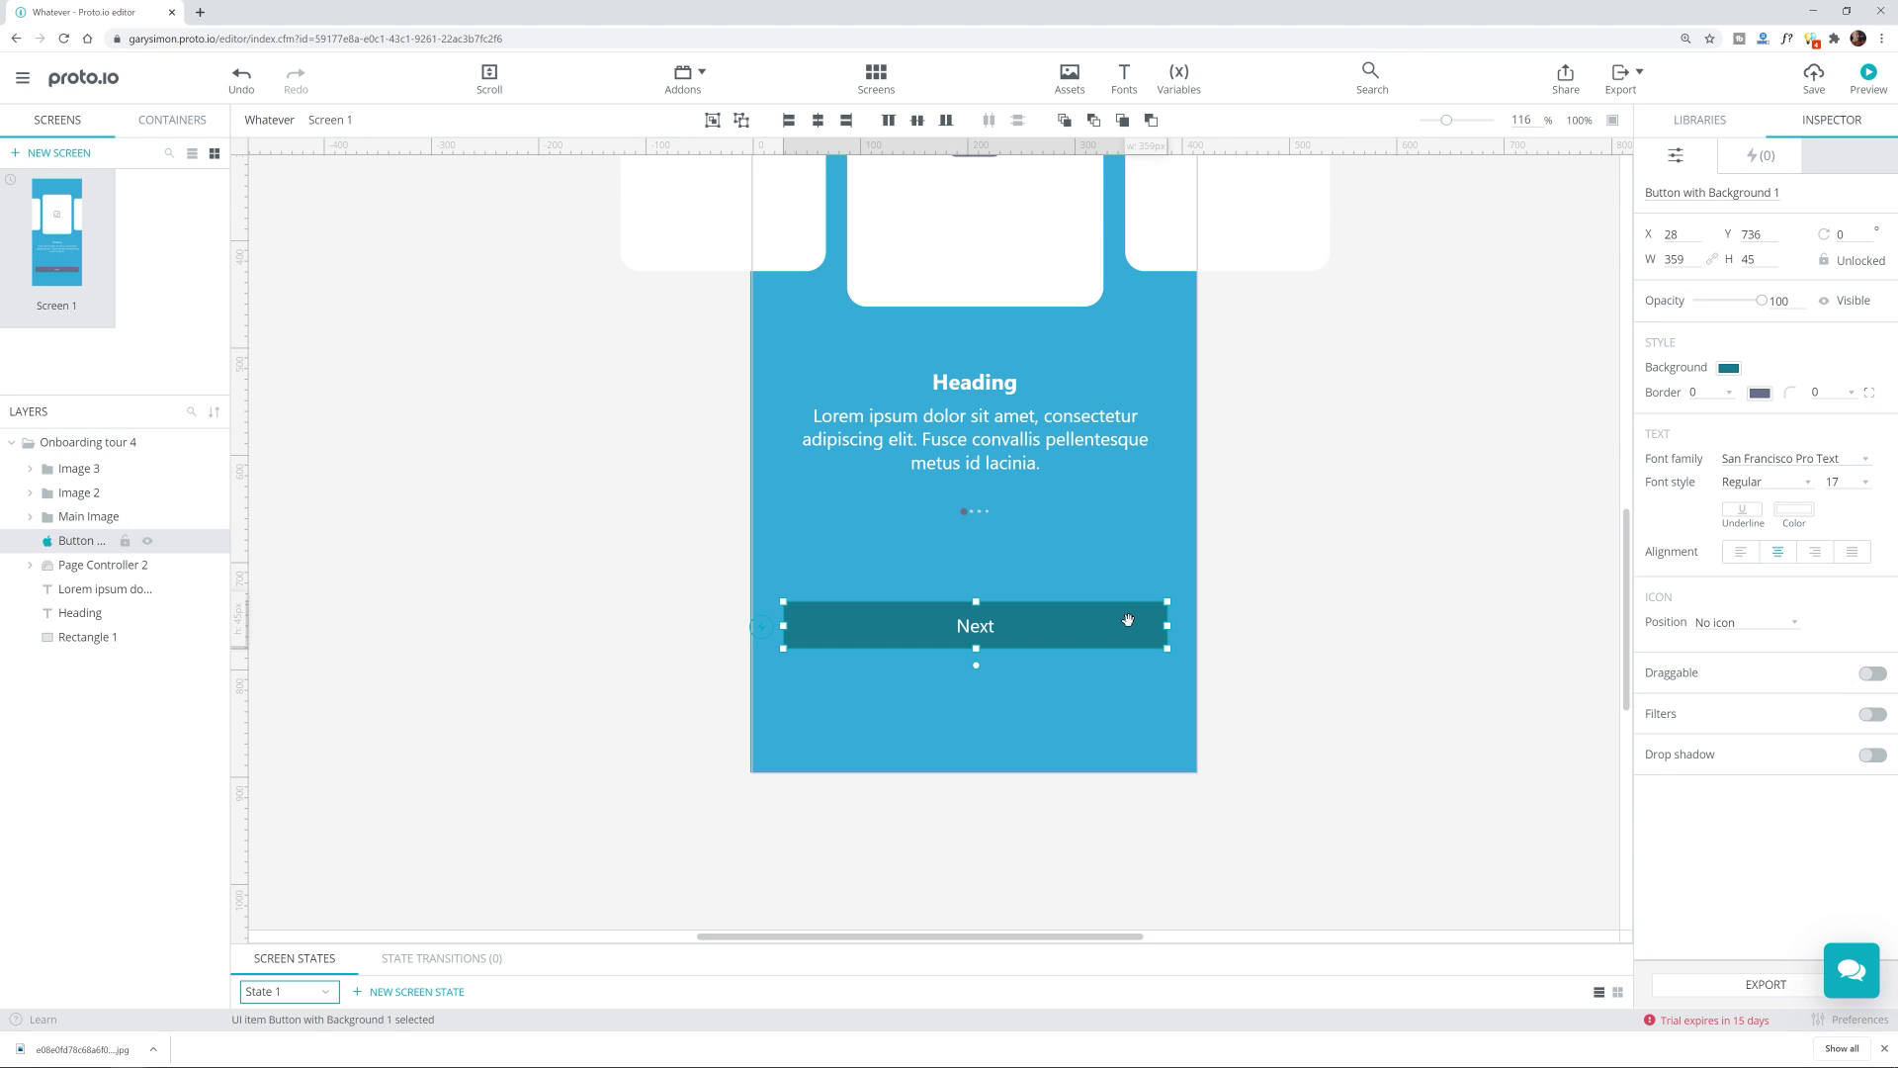
left_click(1727, 369)
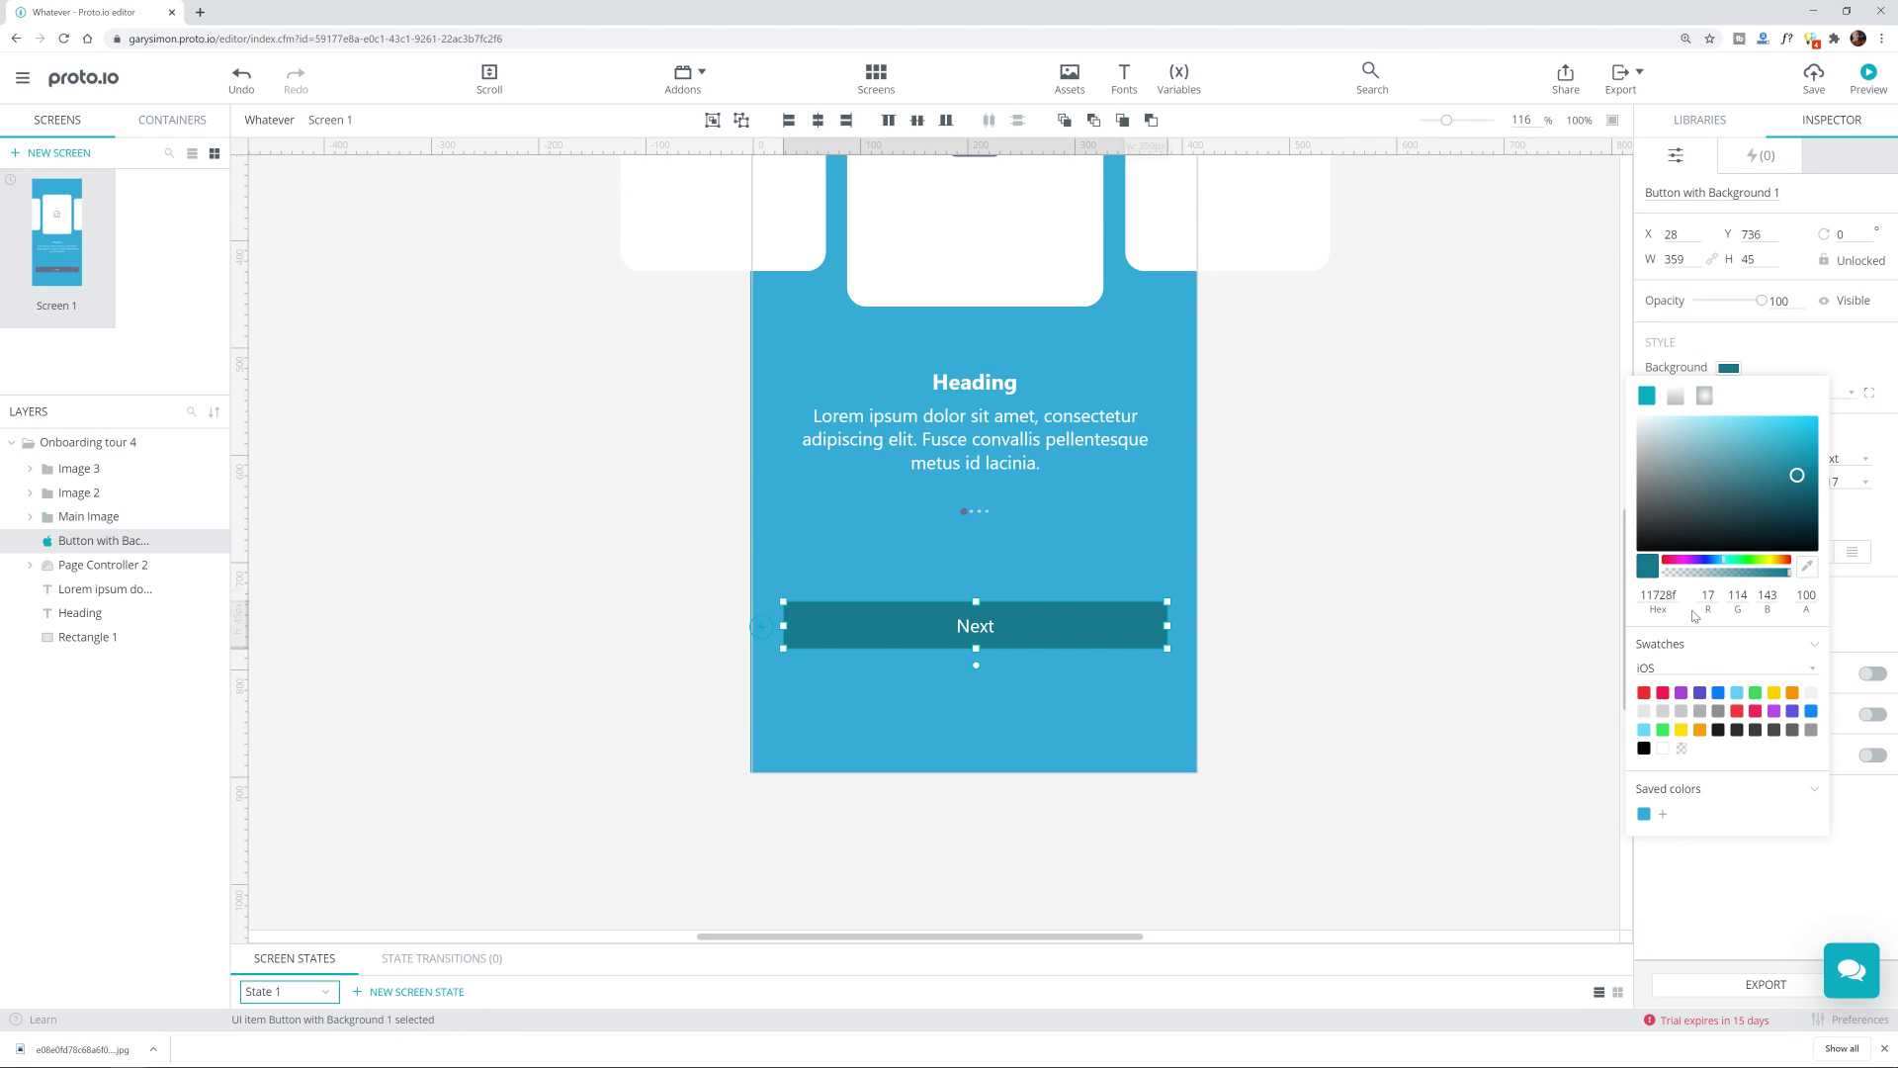
left_click(1664, 818)
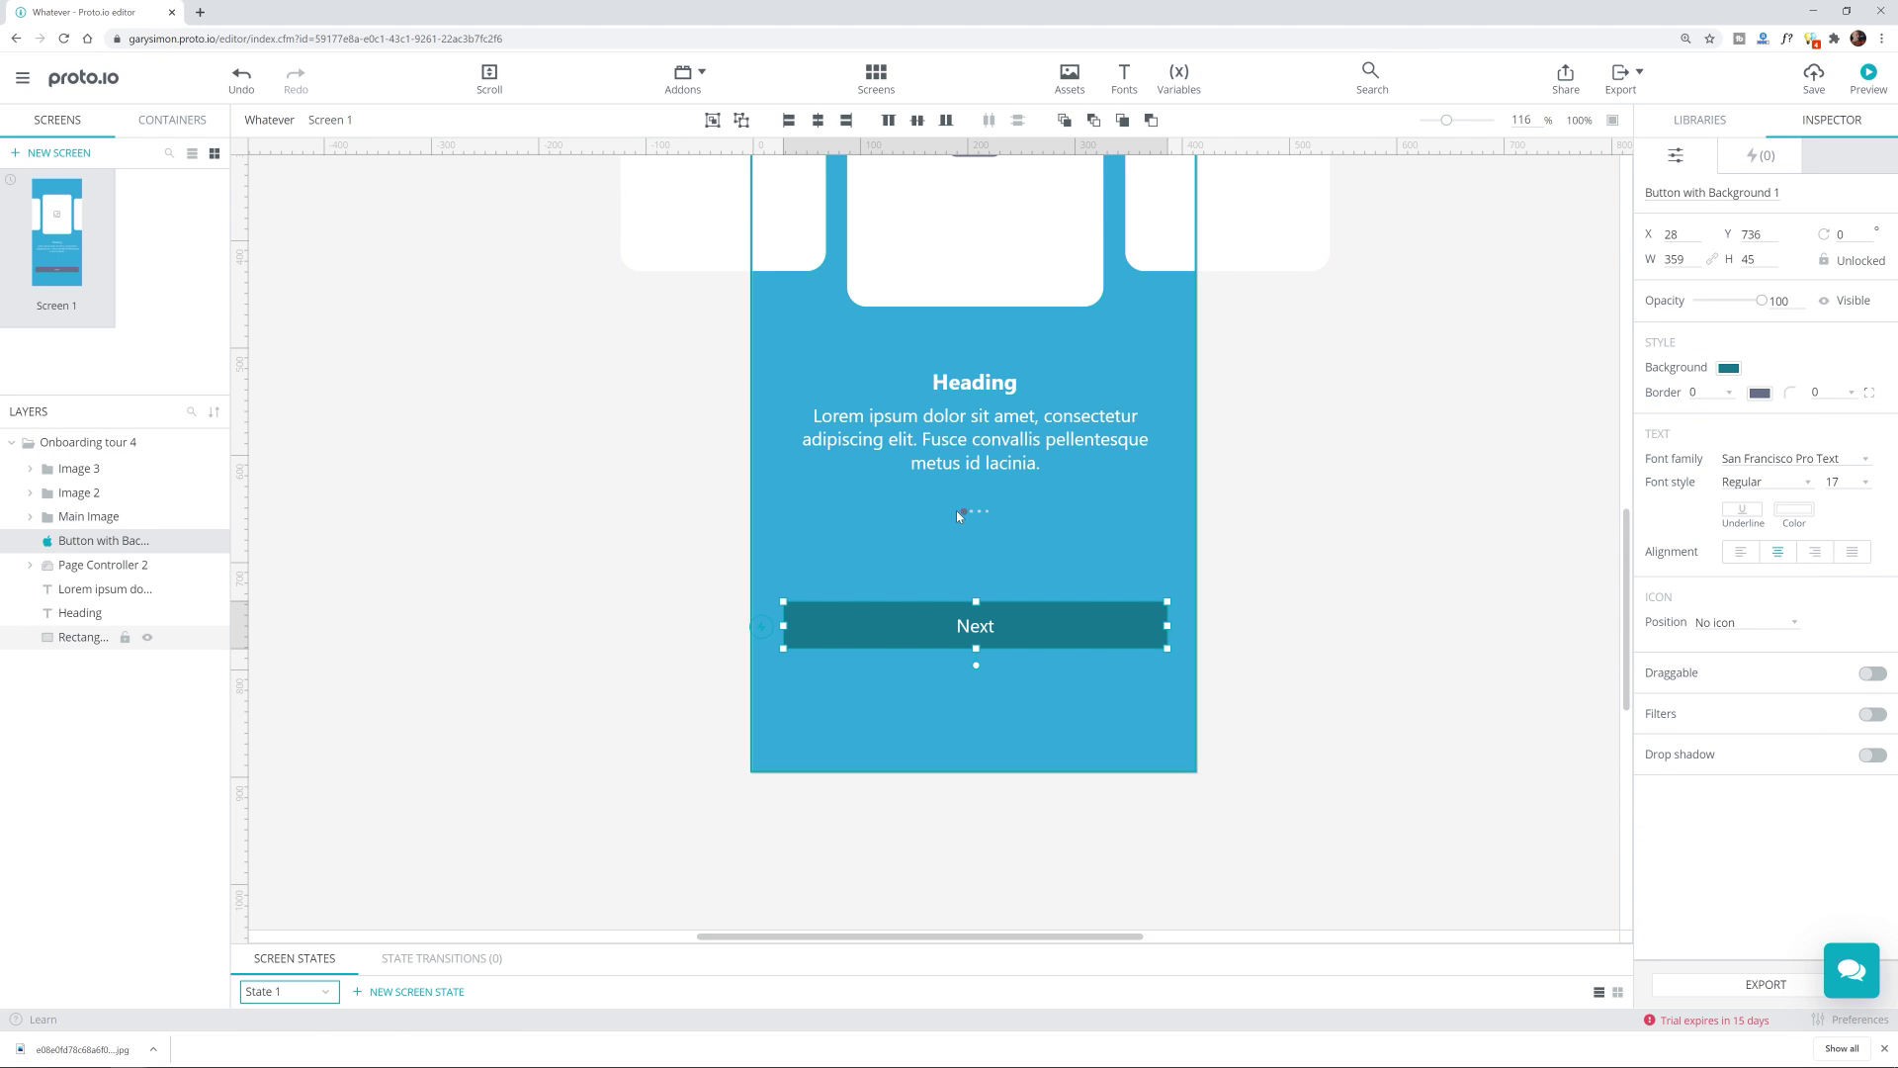
Step: Select the Page Controller 2 page indicator dots
scroll(957, 510, "up", 4)
scroll(964, 553, "down", 3)
scroll(961, 597, "up", 6)
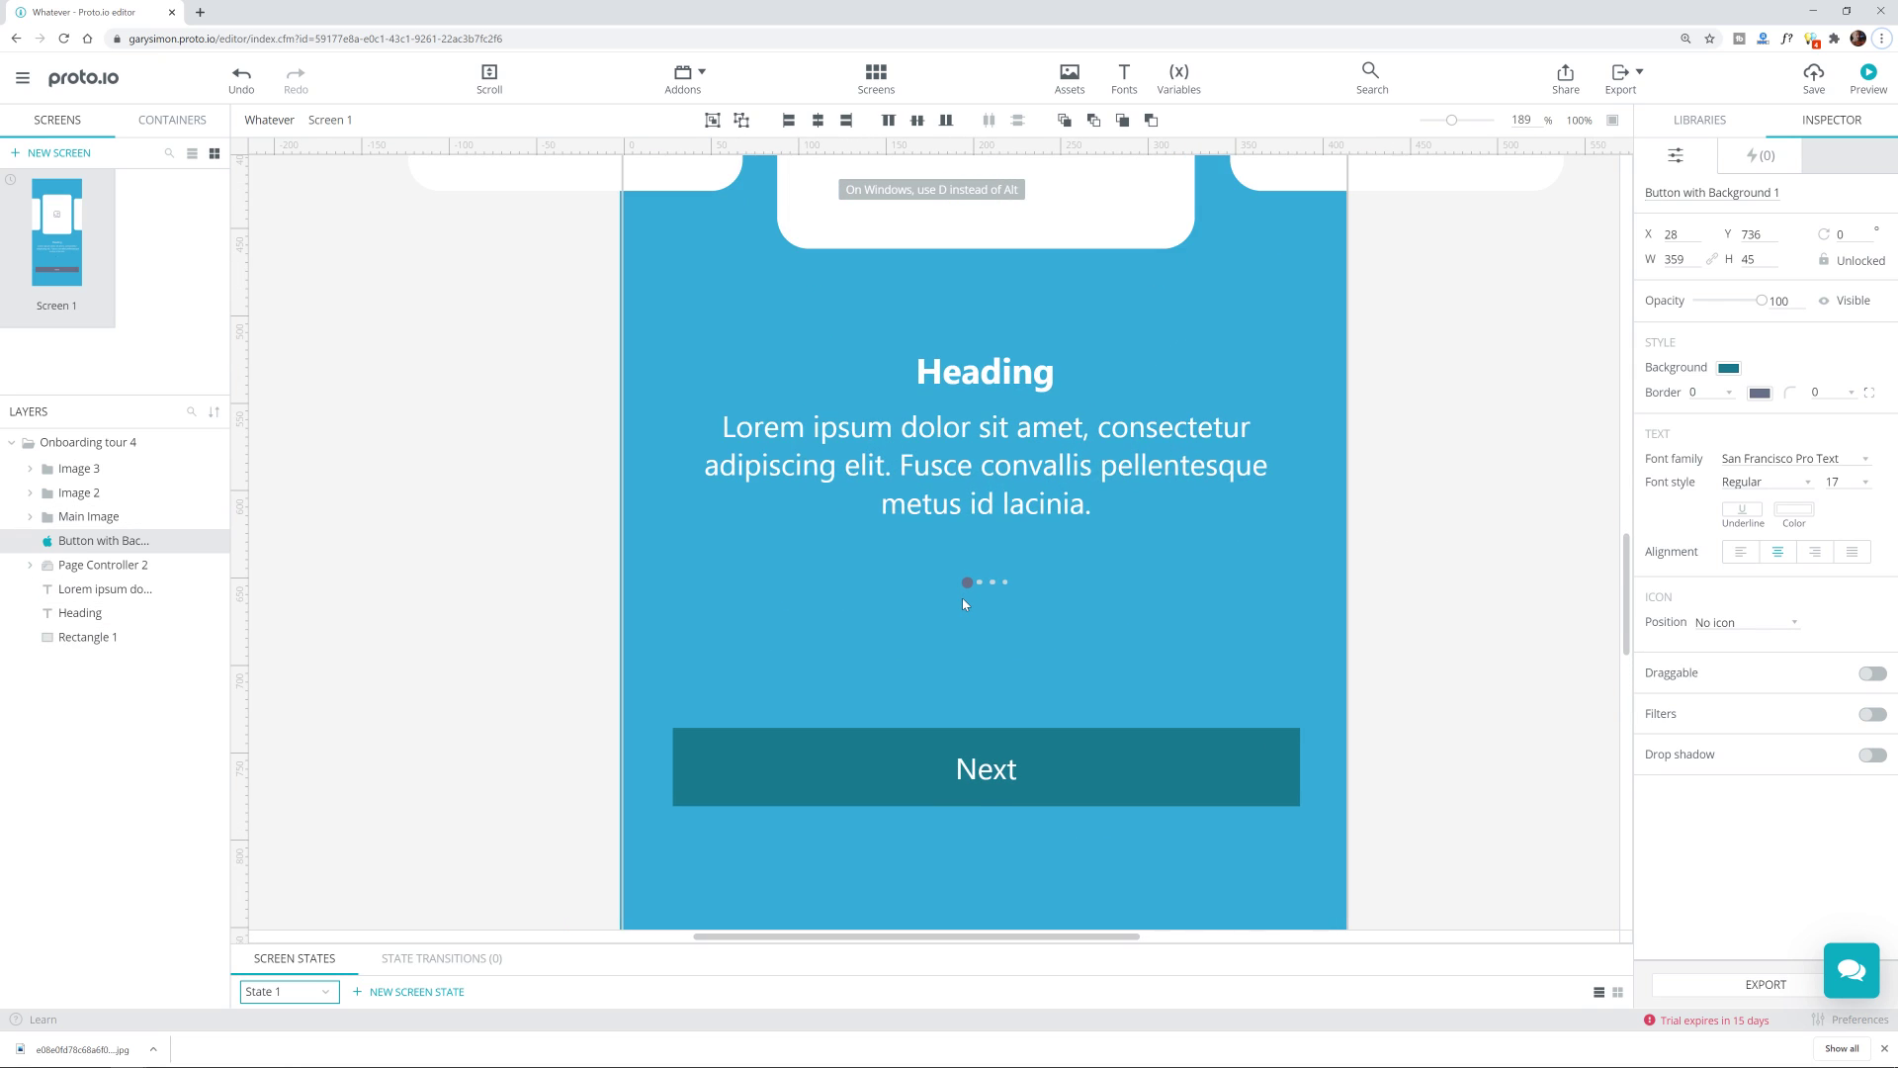
left_click(971, 581)
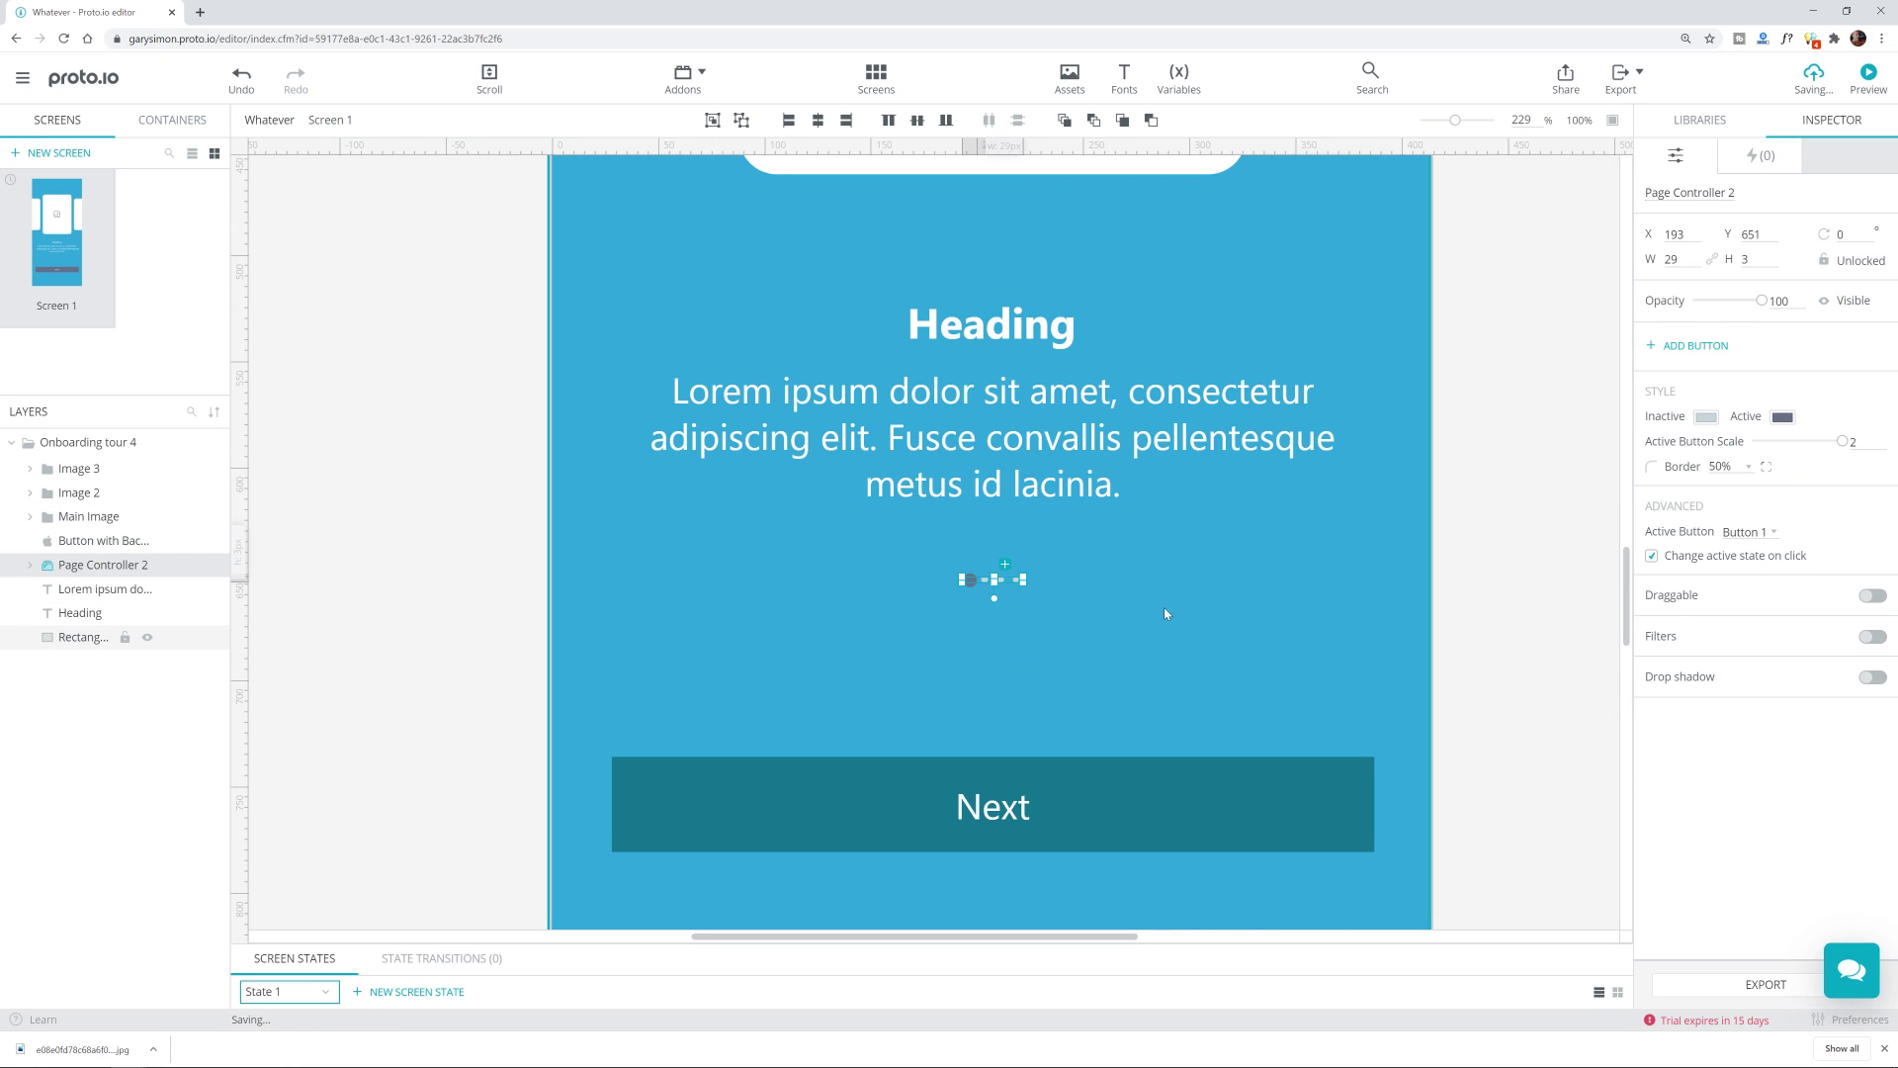
double_click(972, 585)
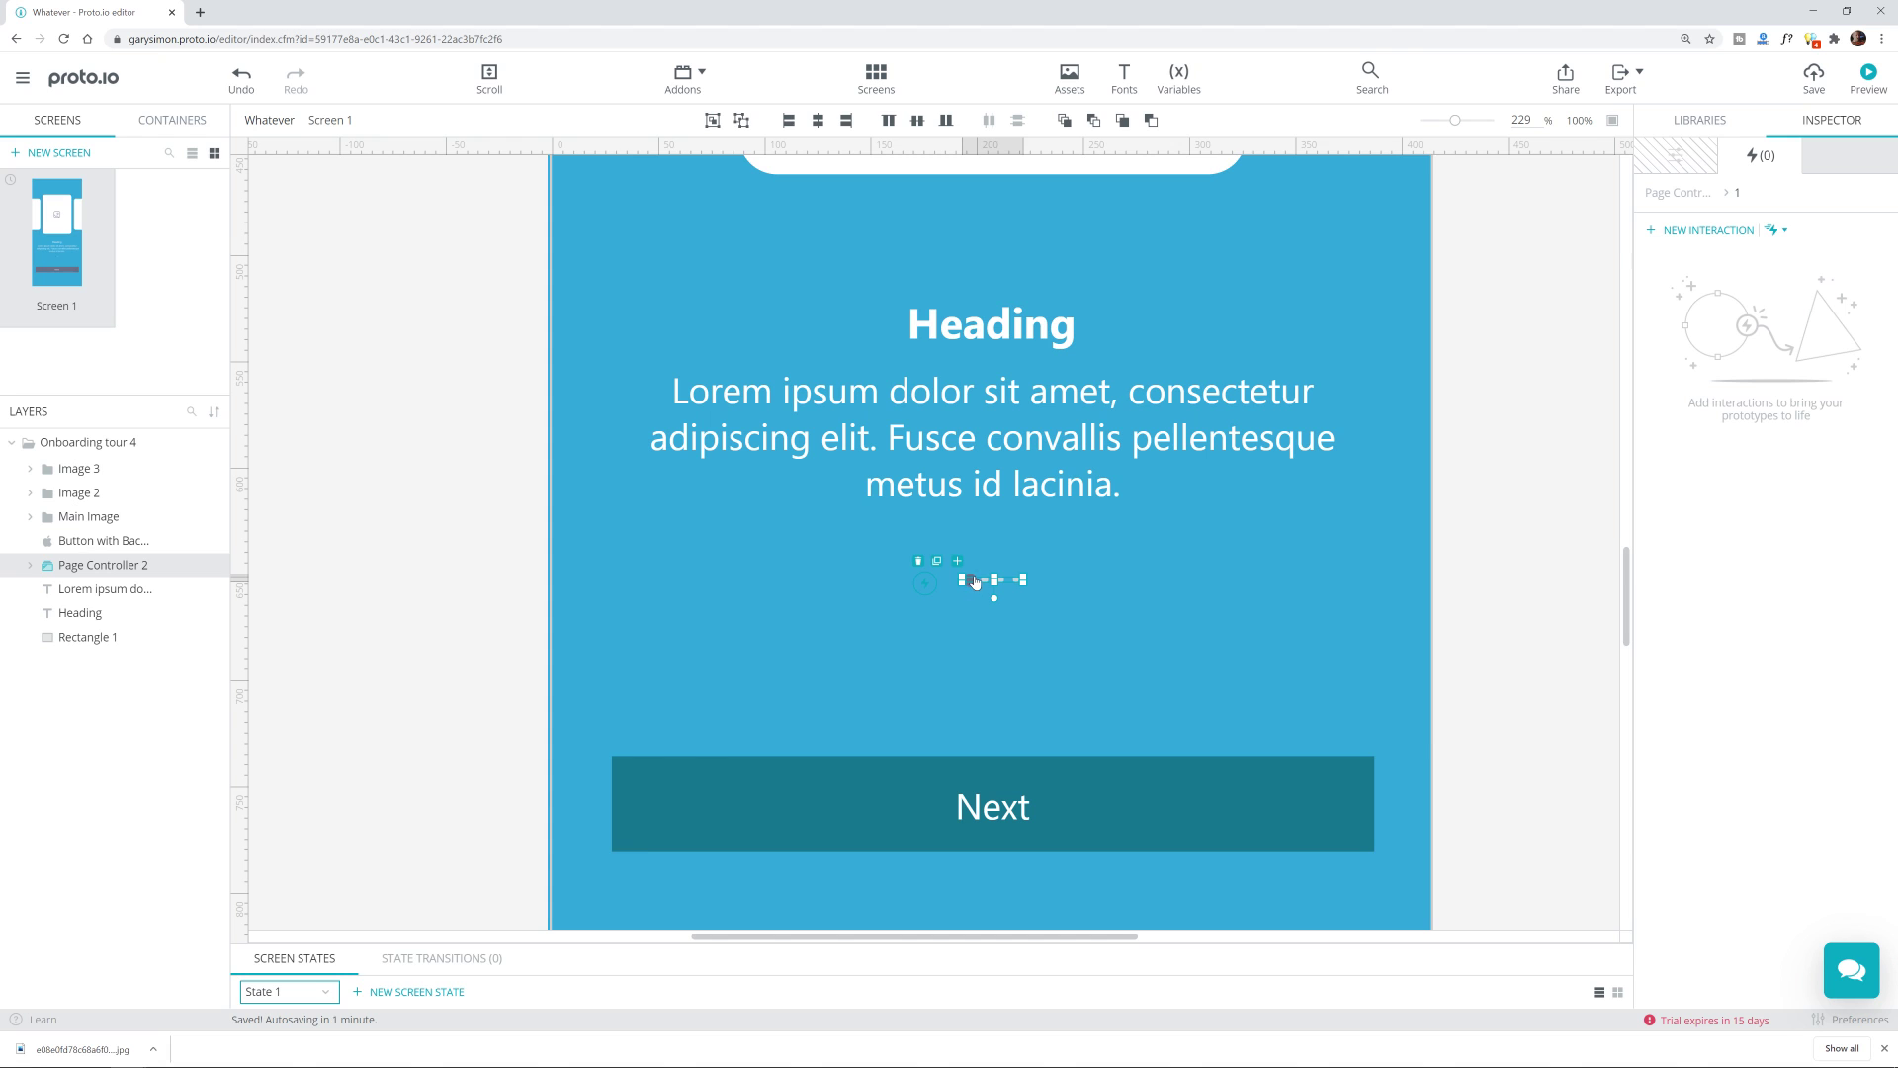
scroll(953, 609, "up", 2)
scroll(953, 633, "down", 2)
scroll(959, 623, "up", 2)
scroll(967, 609, "up", 3)
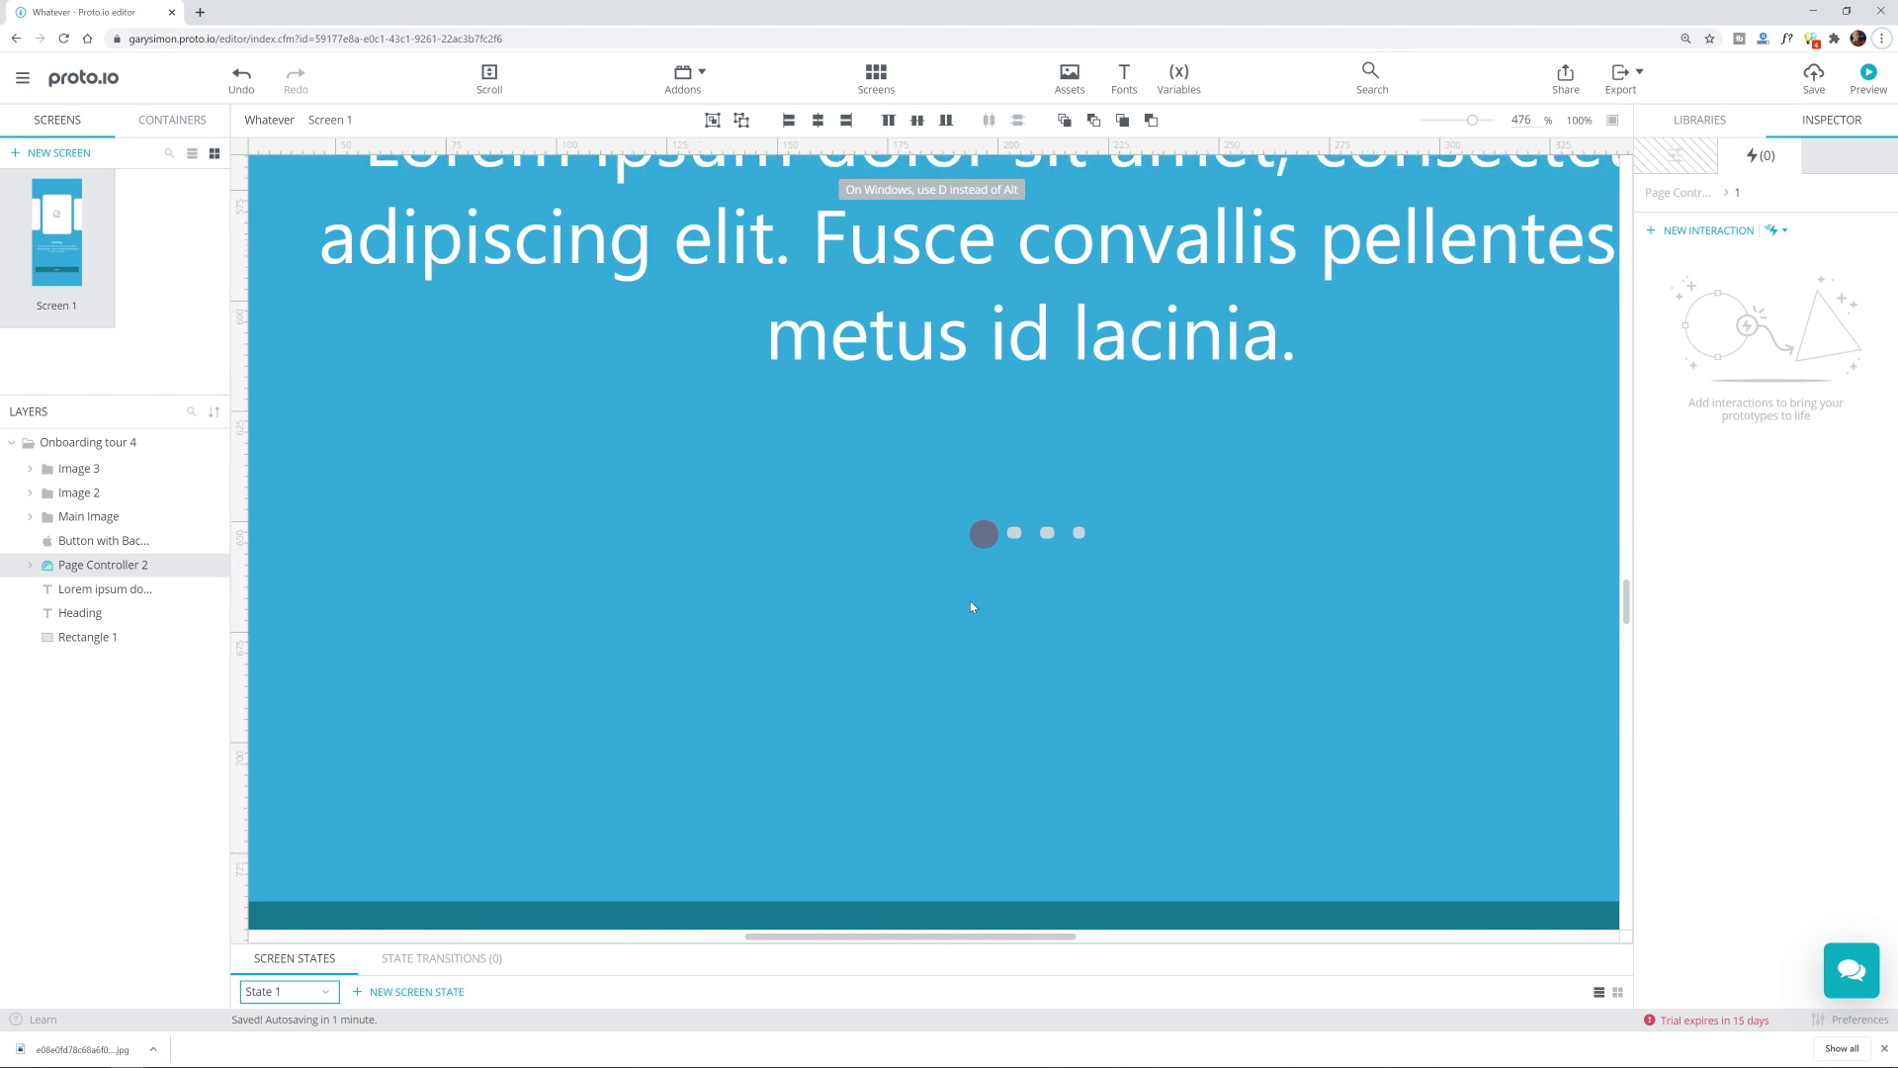
left_click(1210, 620)
left_click(983, 532)
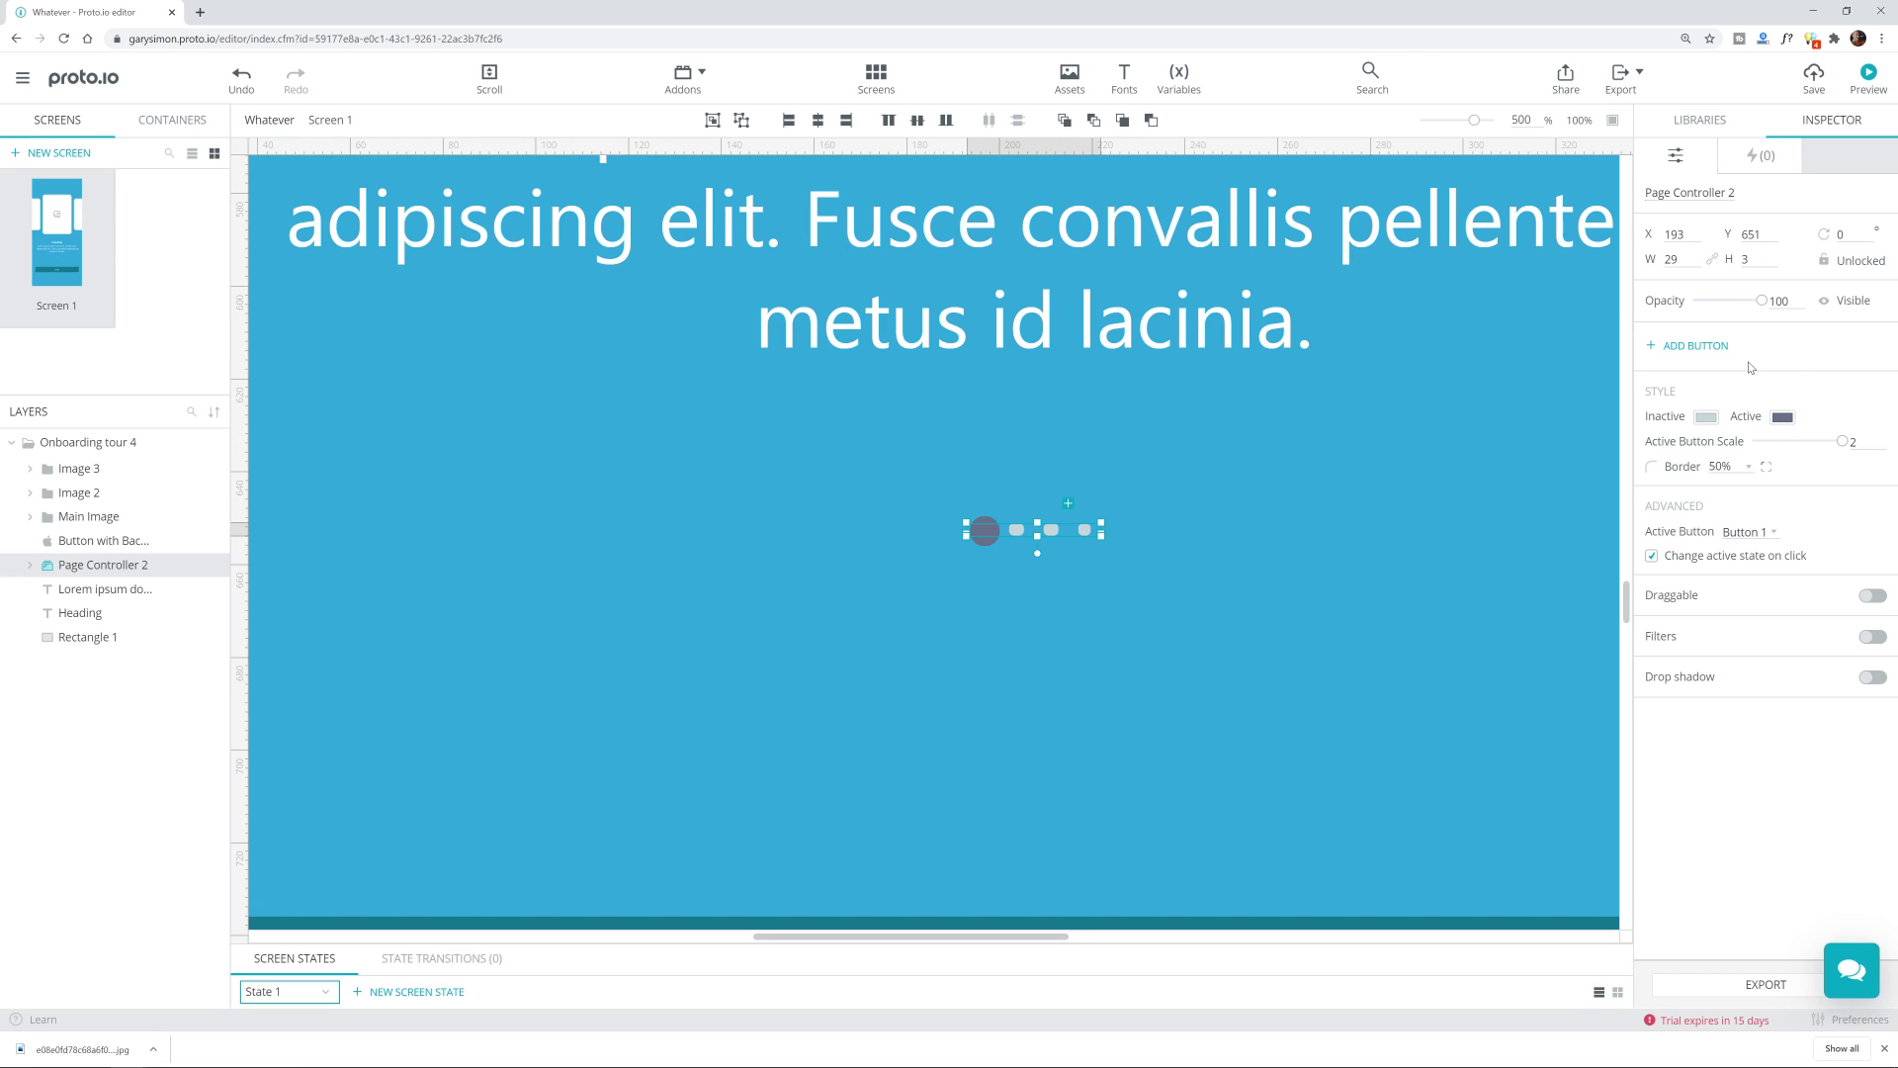
Step: Set the active dot to saved teal 11728f and the inactive dots to light cyan 6bdcff
left_click(1782, 417)
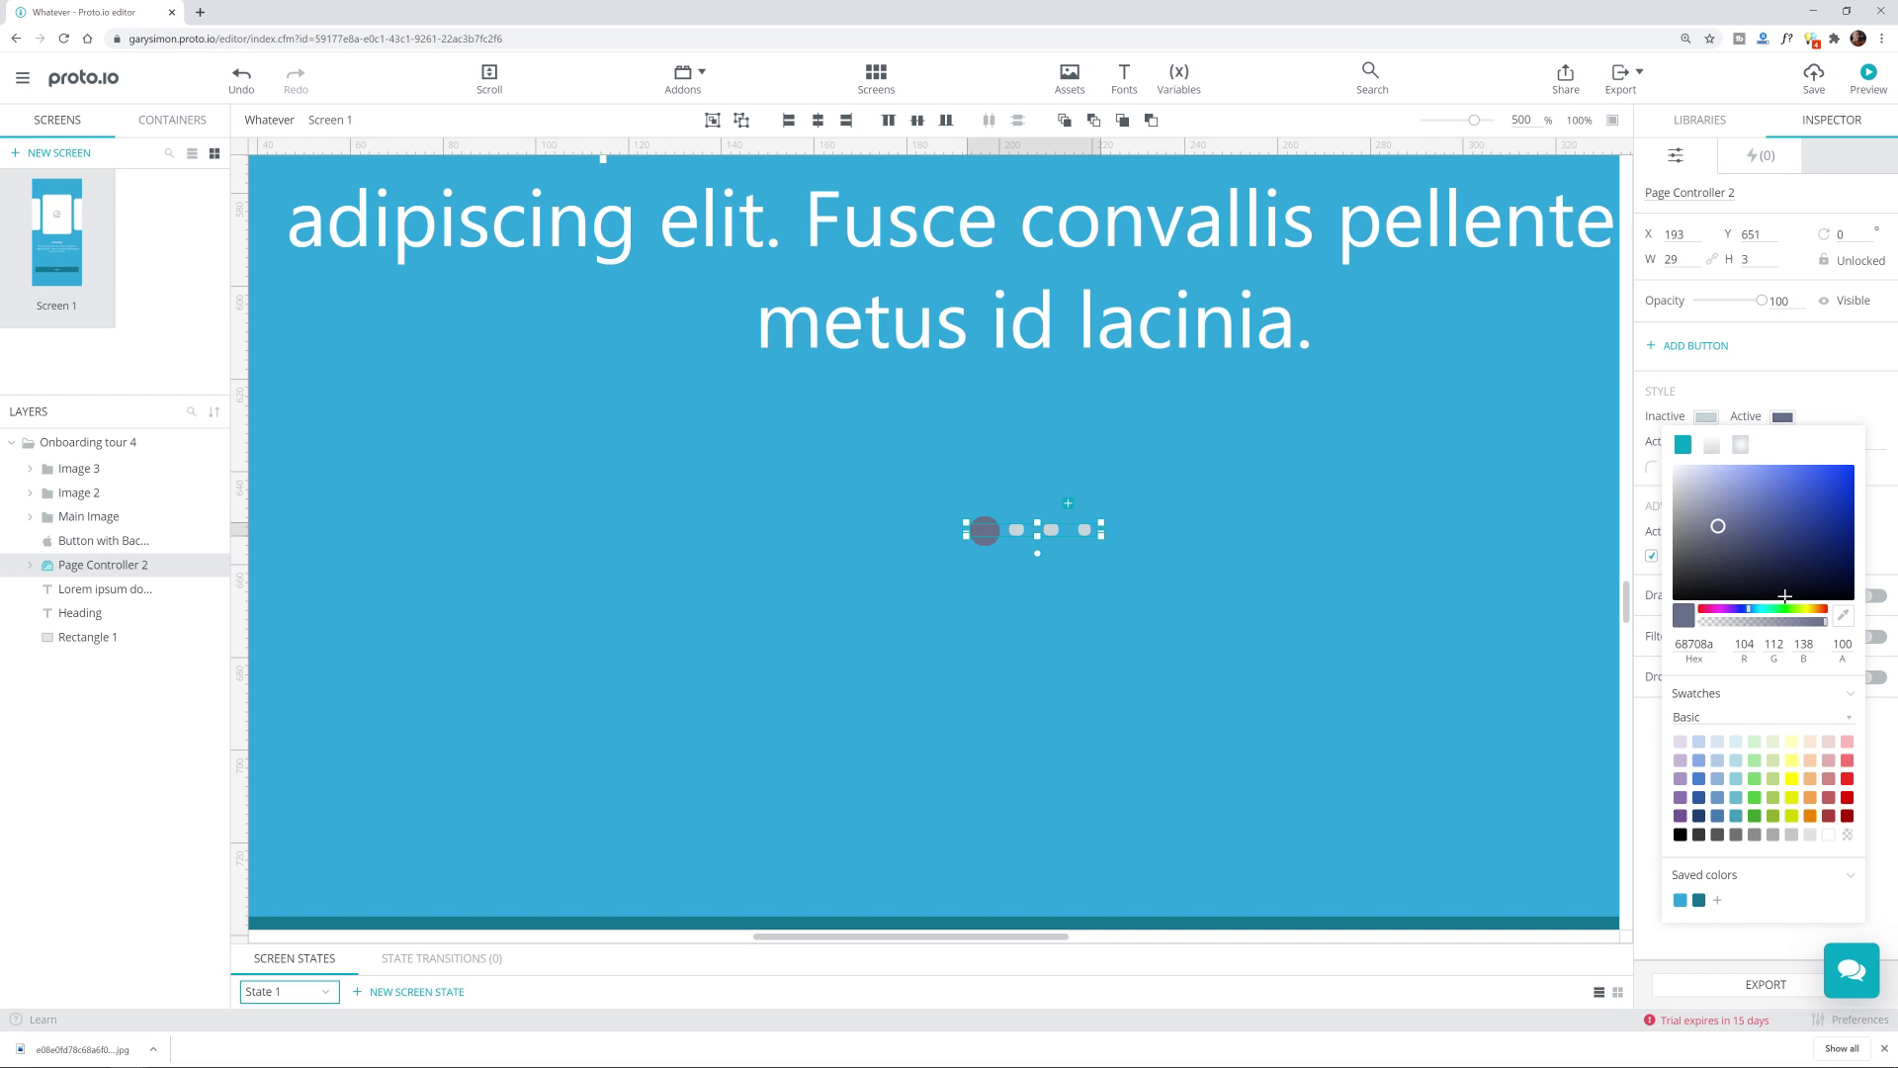
left_click(1698, 900)
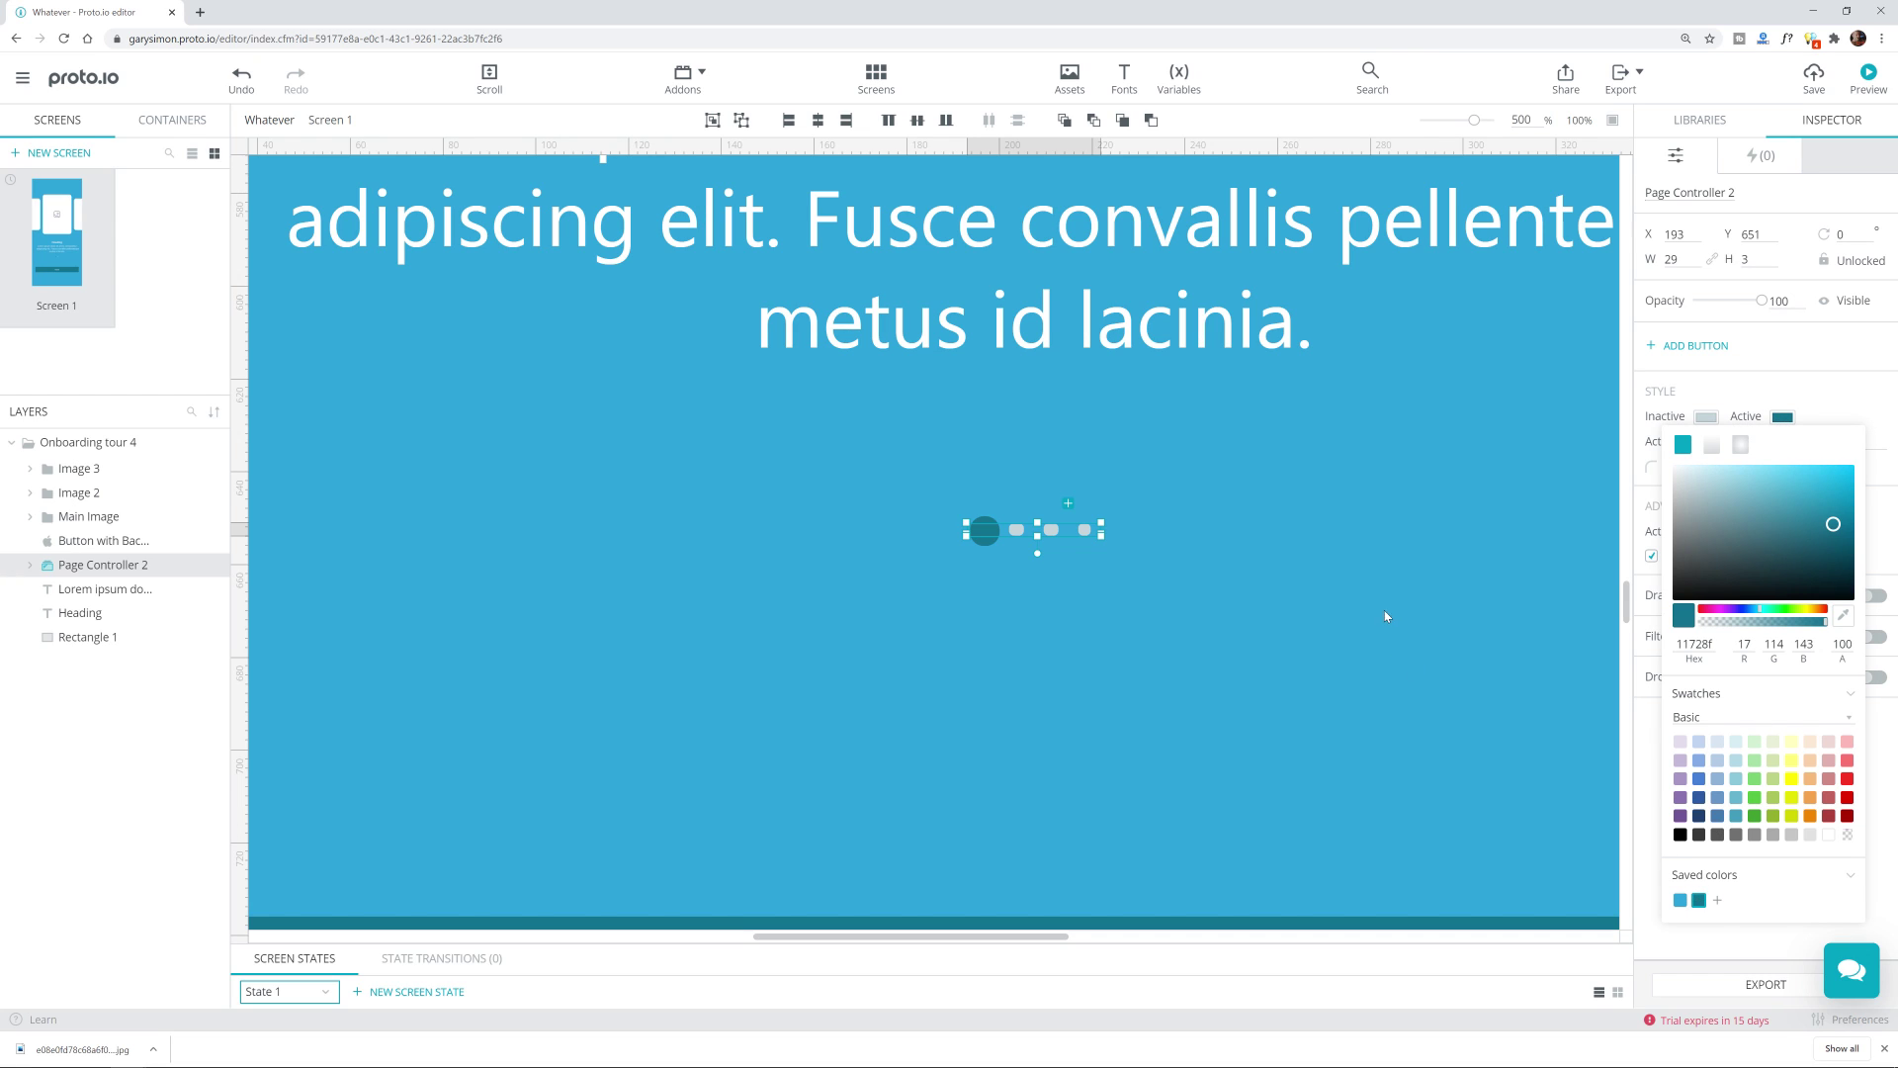
left_click(1706, 417)
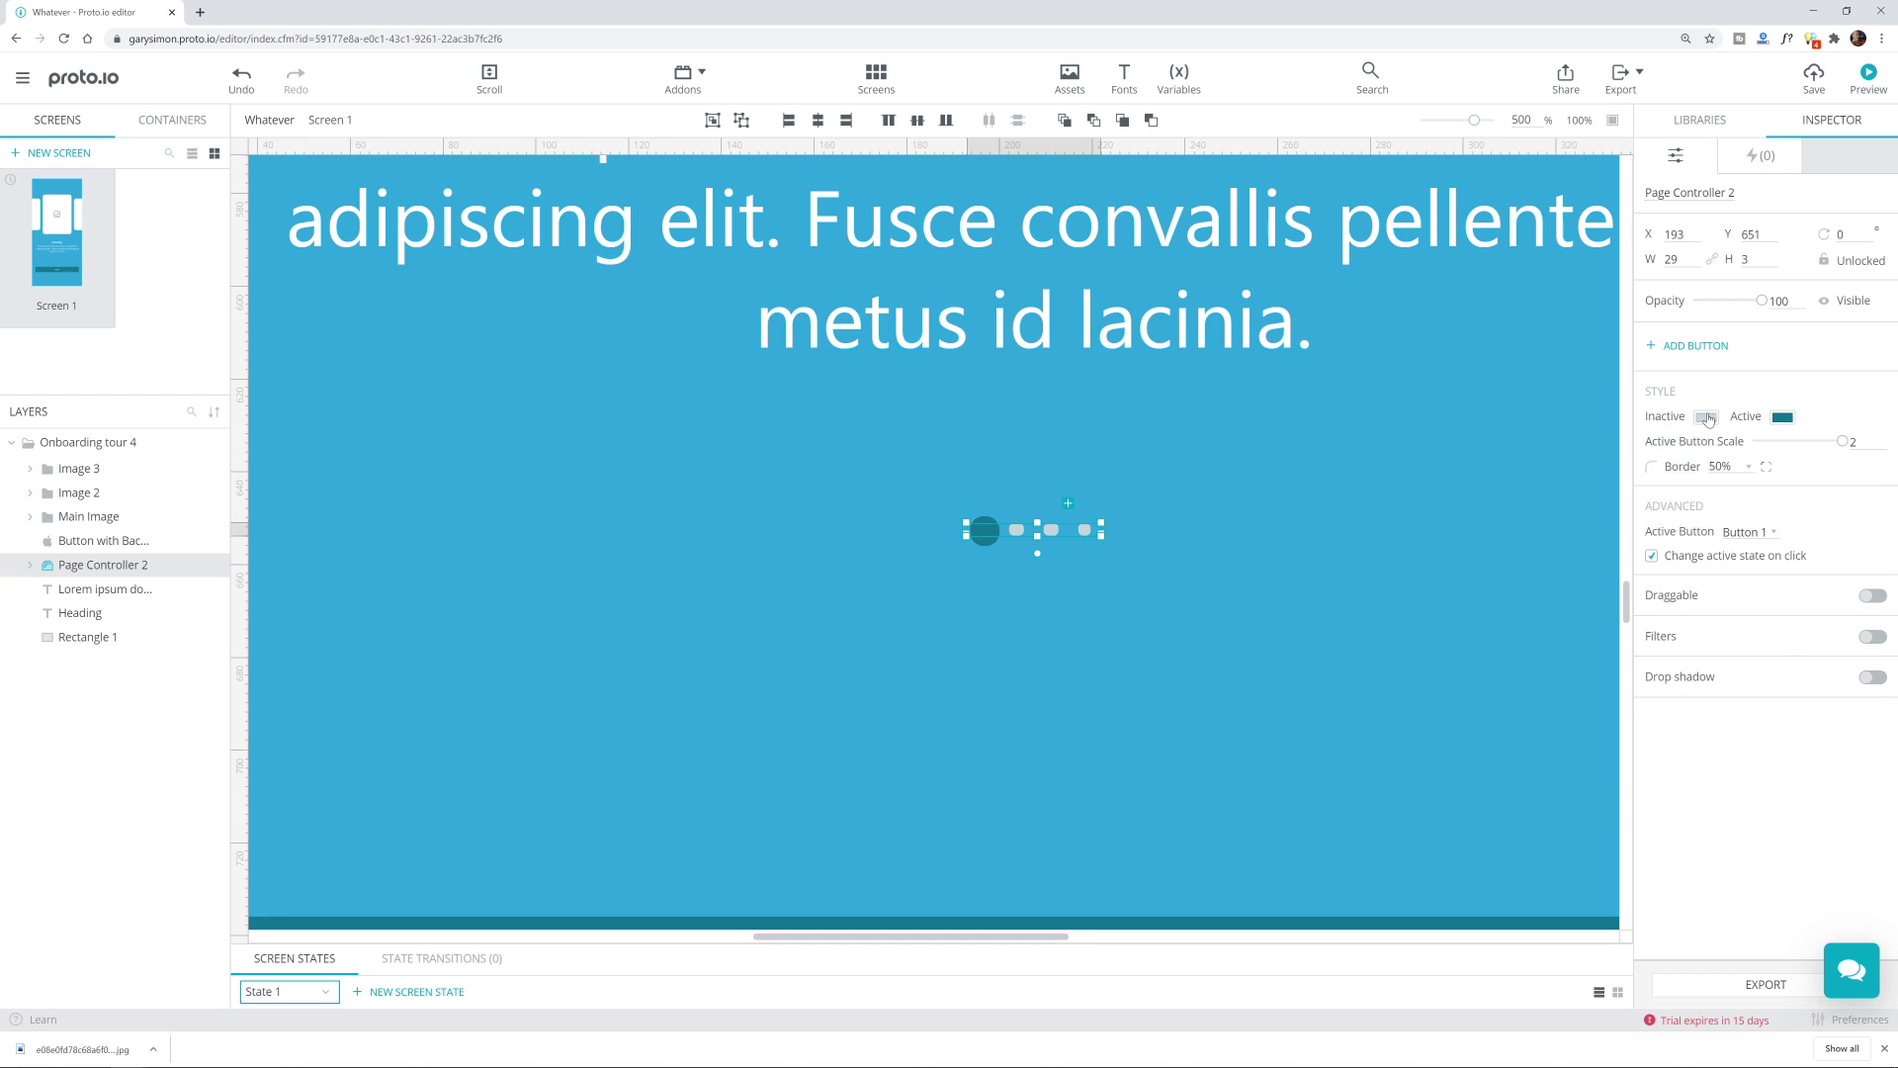
left_click(1707, 418)
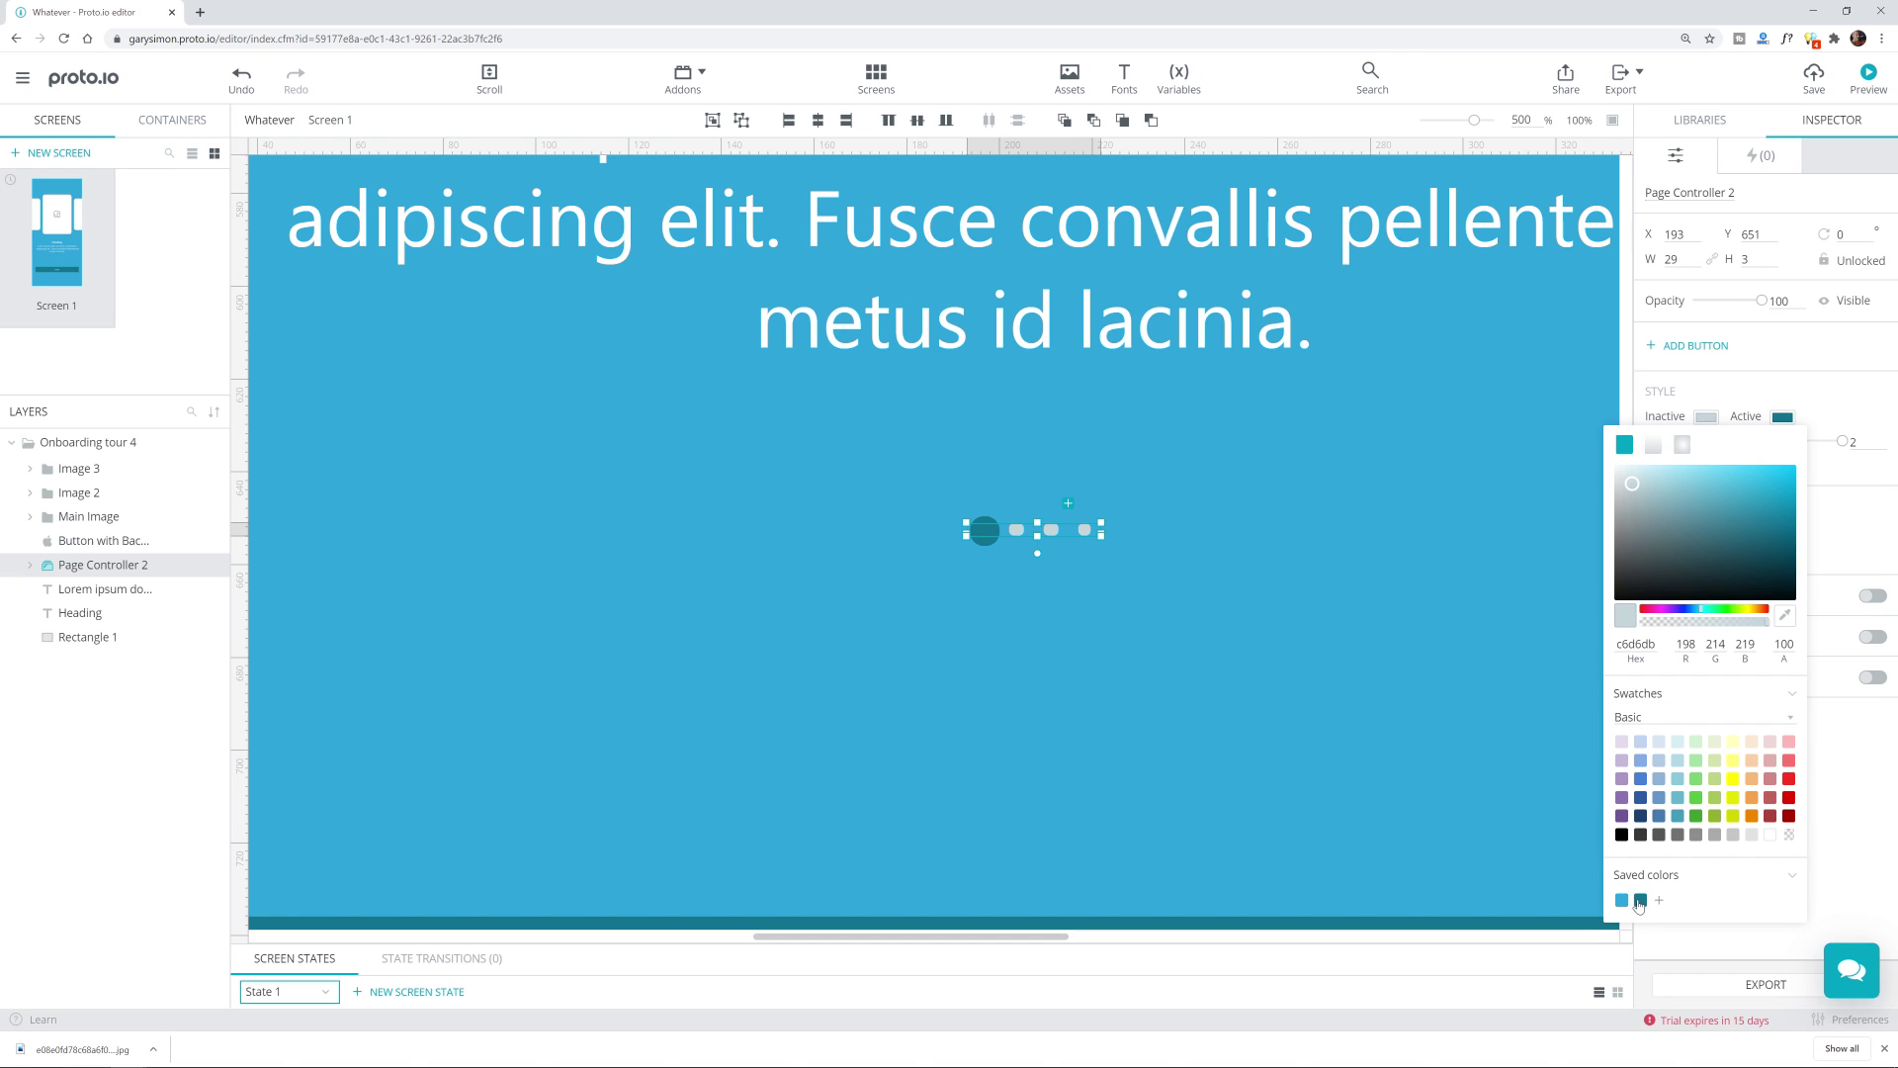
left_click(1622, 901)
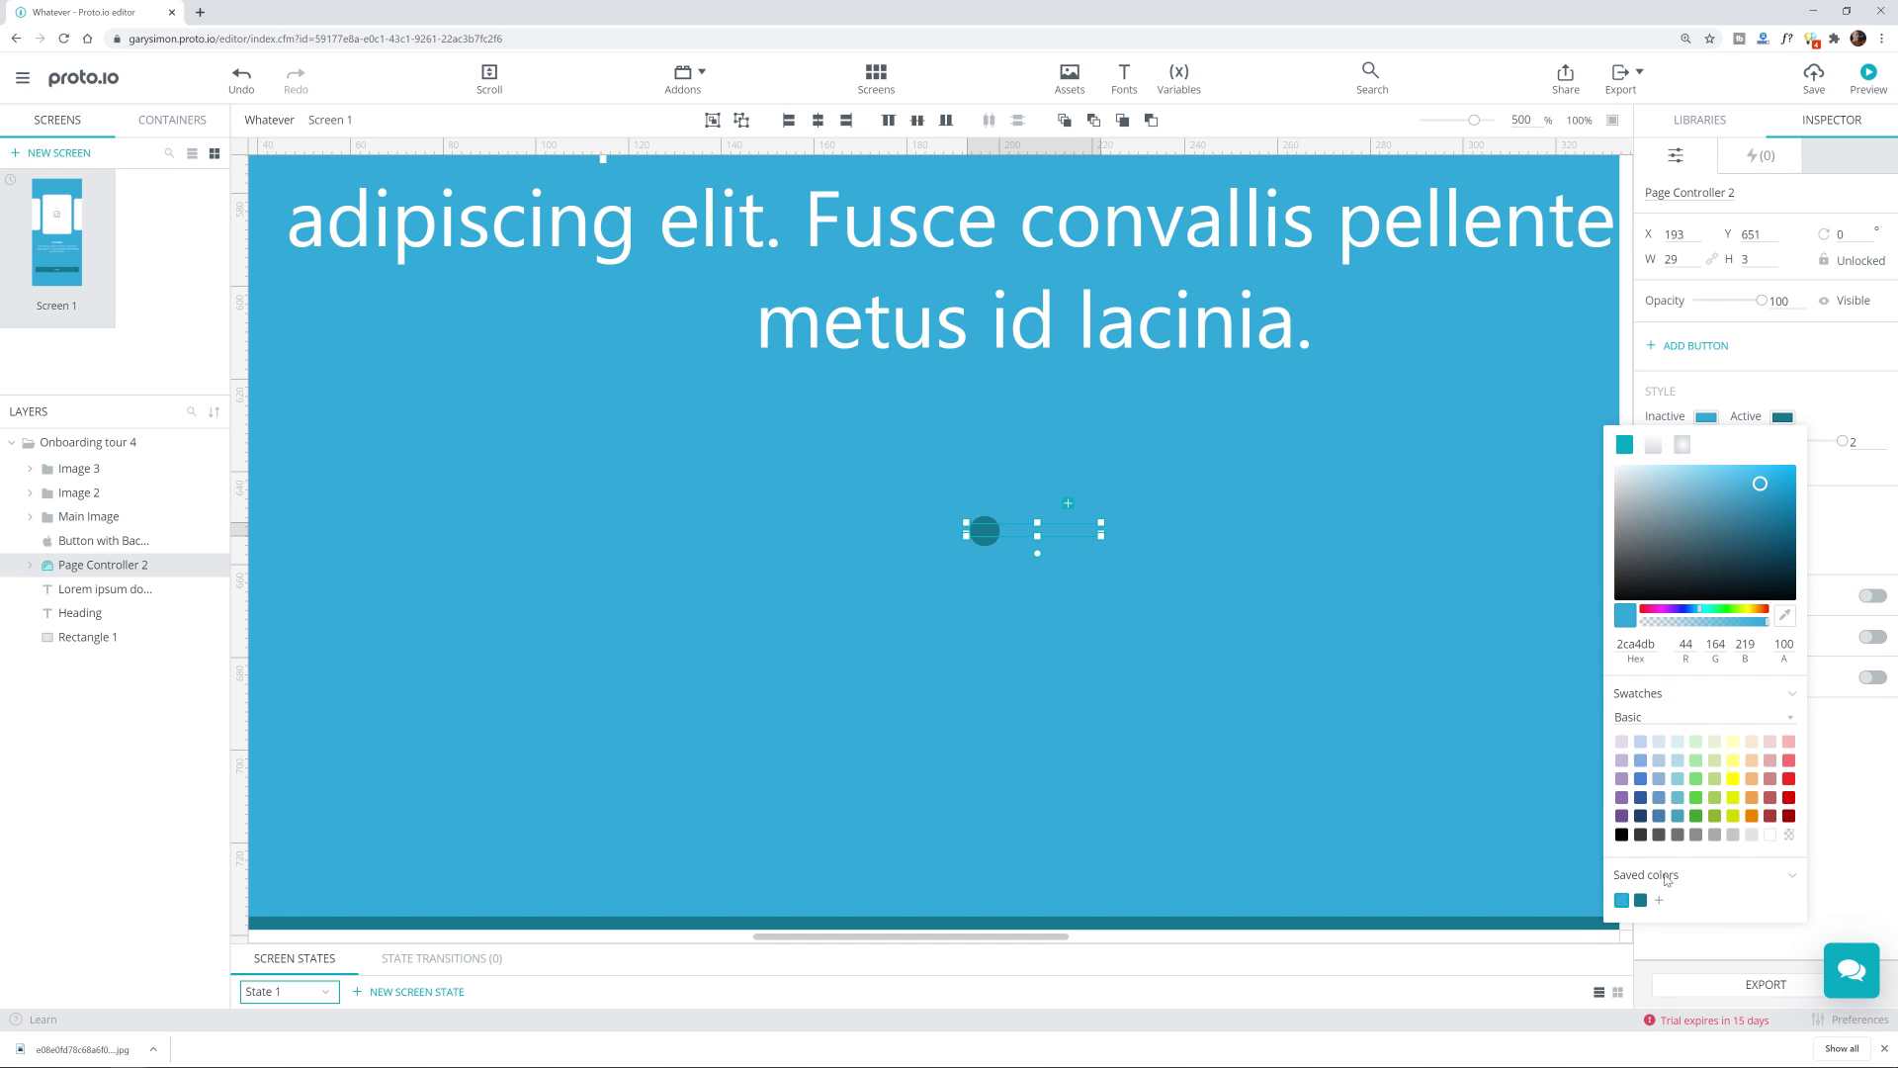
left_click_drag(1768, 484, 1720, 464)
left_click(1327, 571)
Step: Zoom out and undo an accidental move of the background rectangle
left_click(1336, 556)
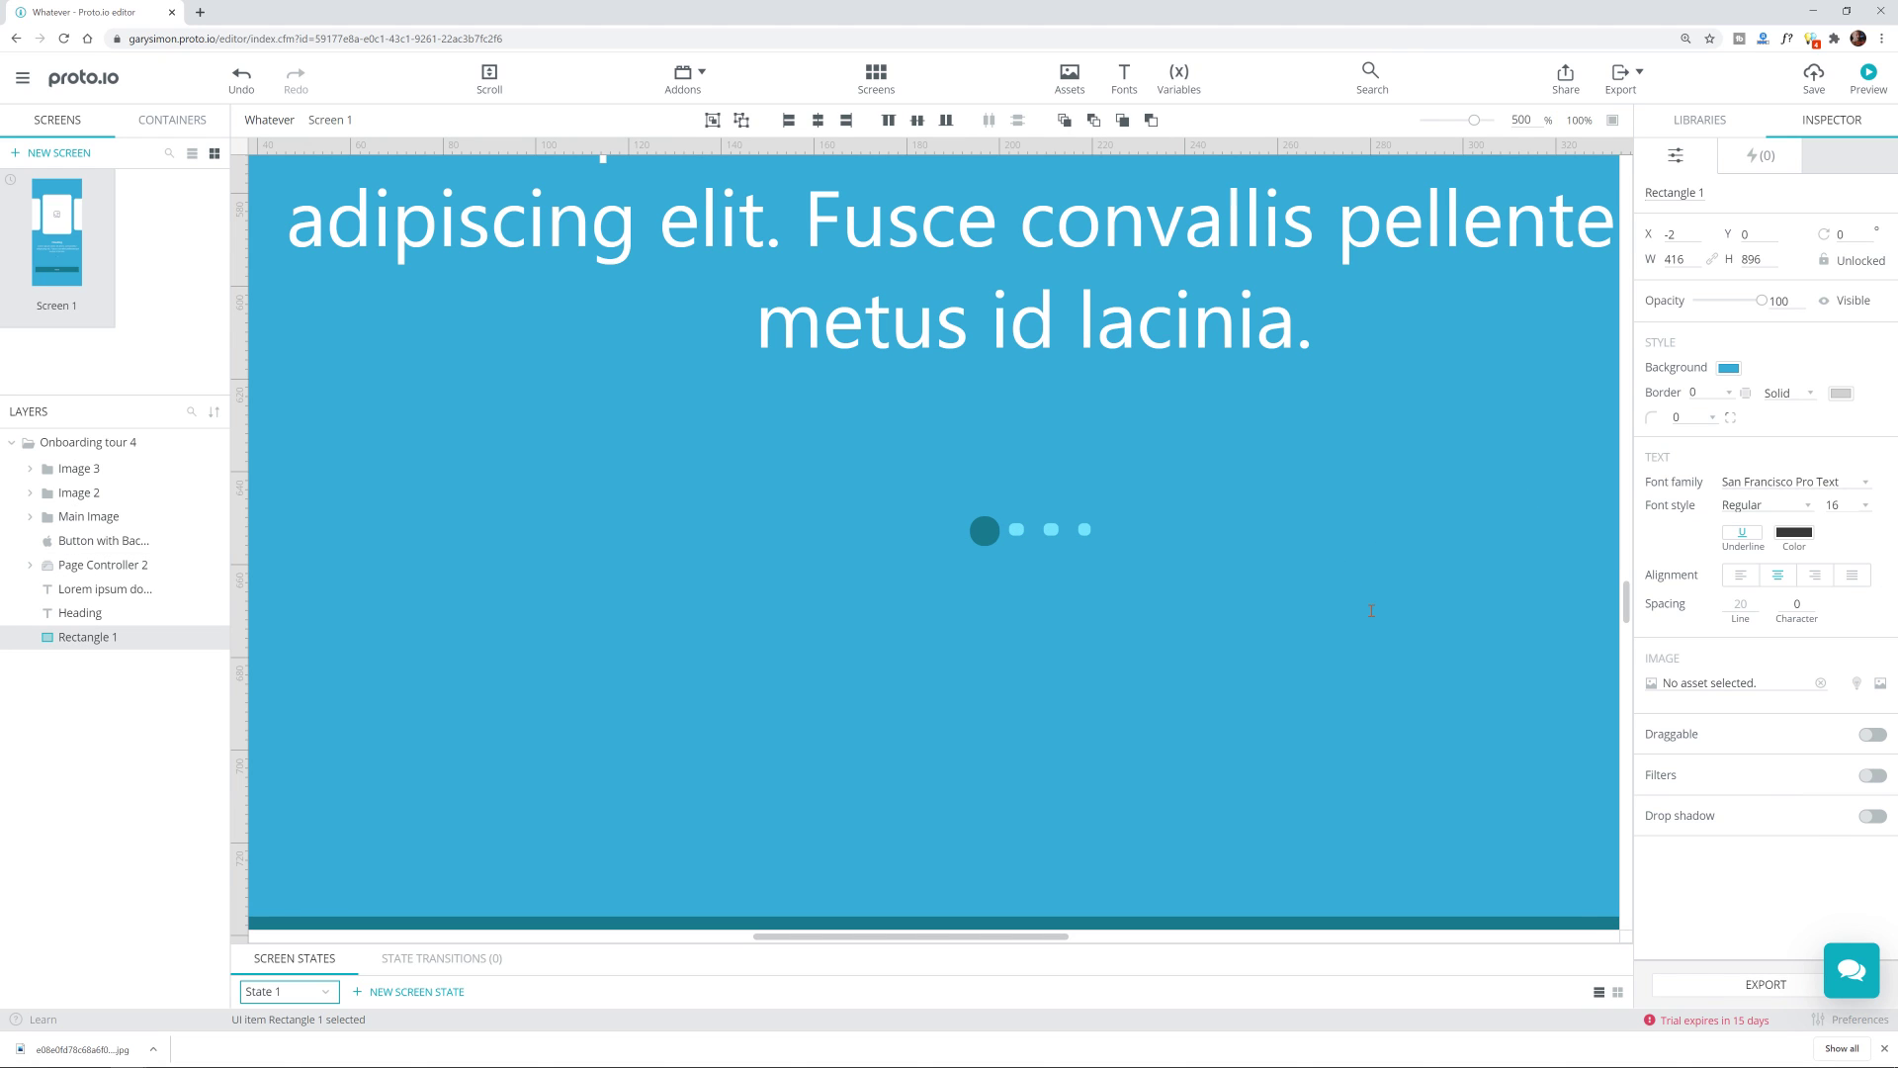
scroll(1290, 562, "down", 8)
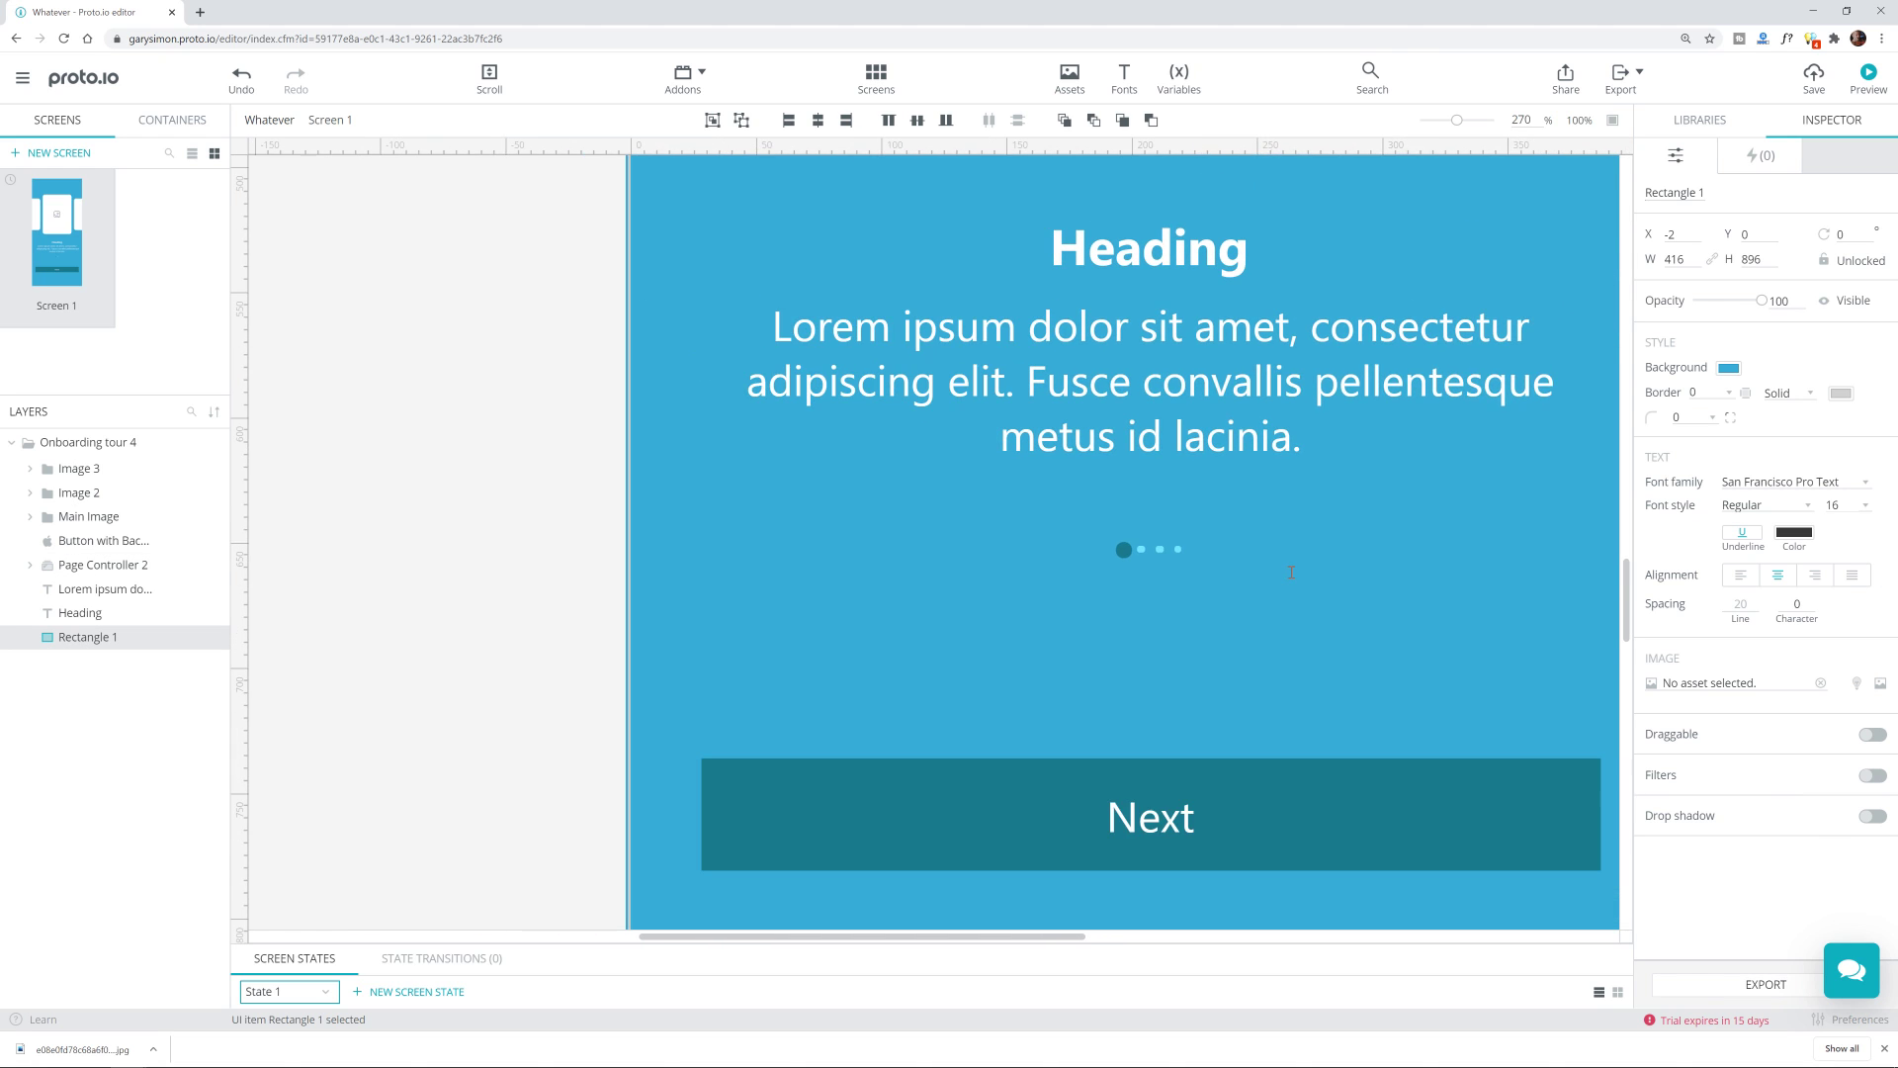
scroll(1291, 573, "down", 6)
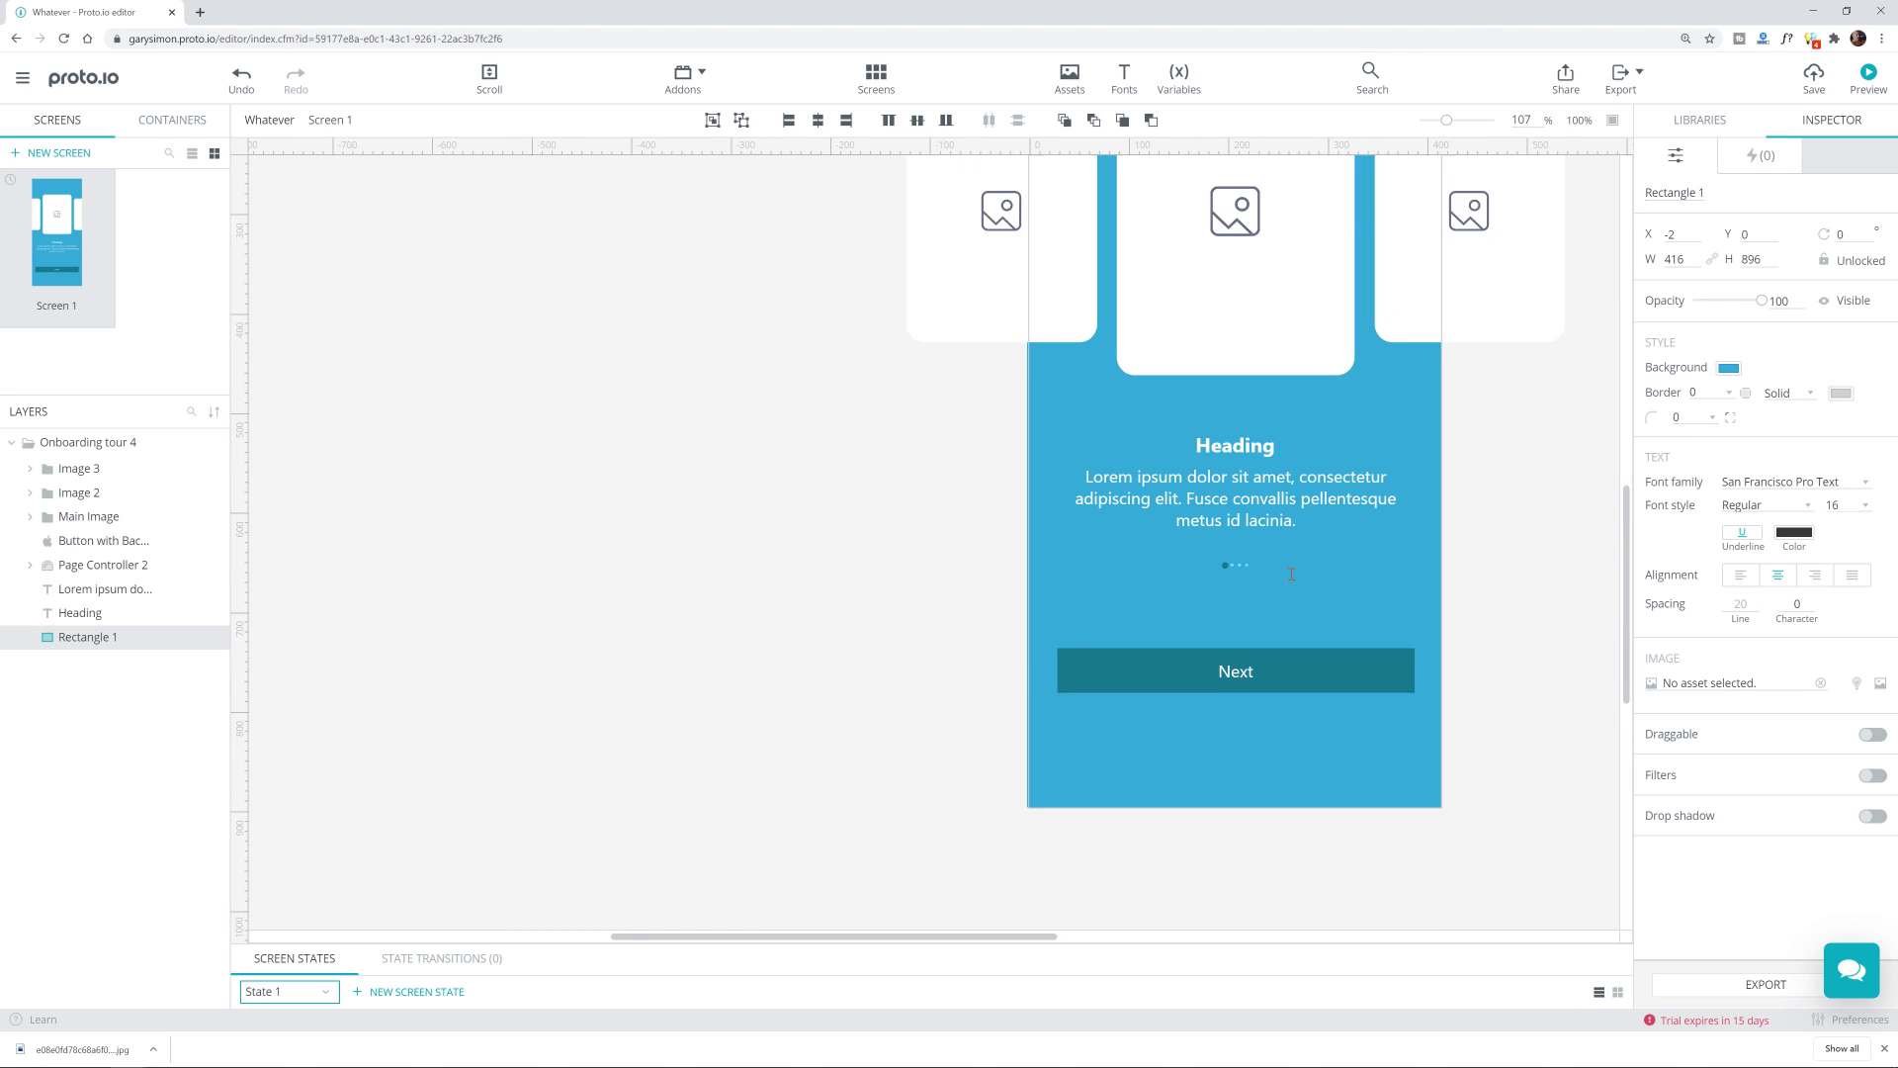
left_click_drag(1285, 473, 1137, 669)
key("ctrl+z")
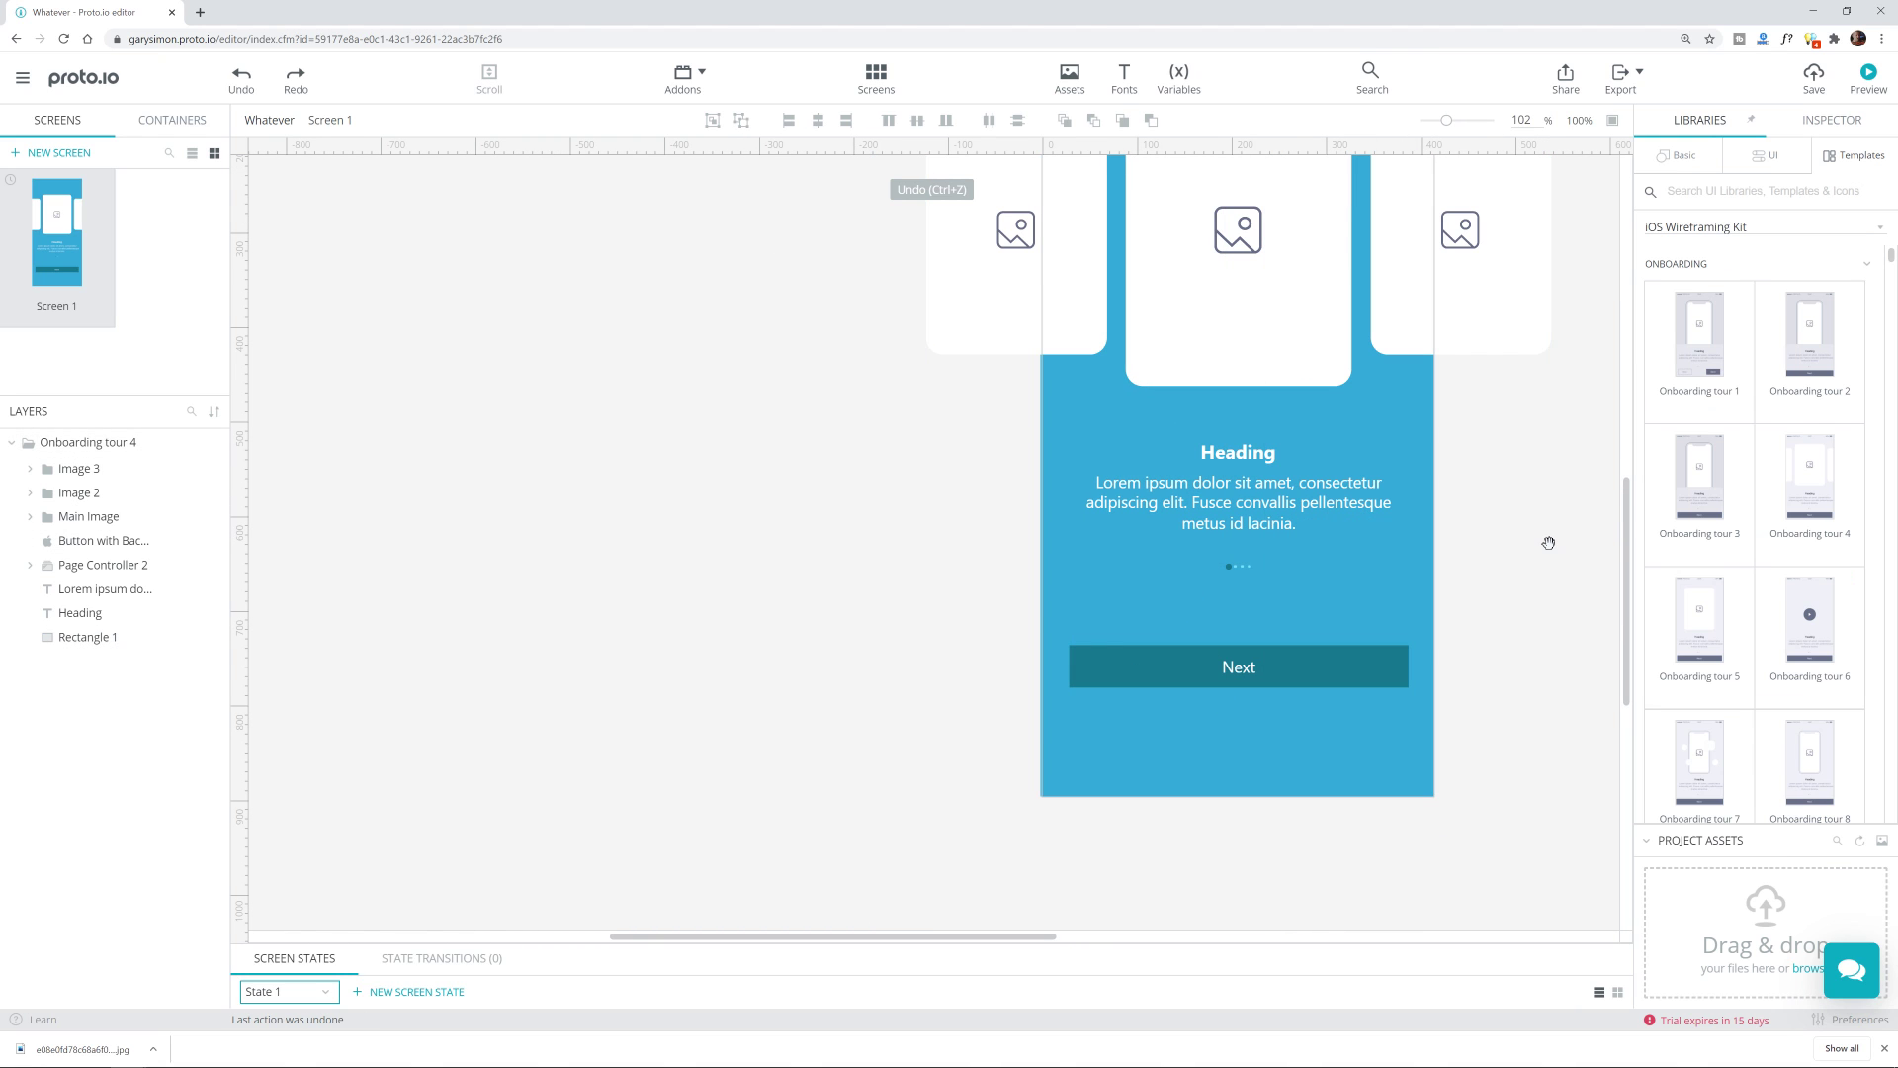
scroll(1547, 552, "down", 3)
Step: Select the Onboarding tour 4 group and save the project with Ctrl+S
left_click(1554, 516)
scroll(1554, 533, "up", 5)
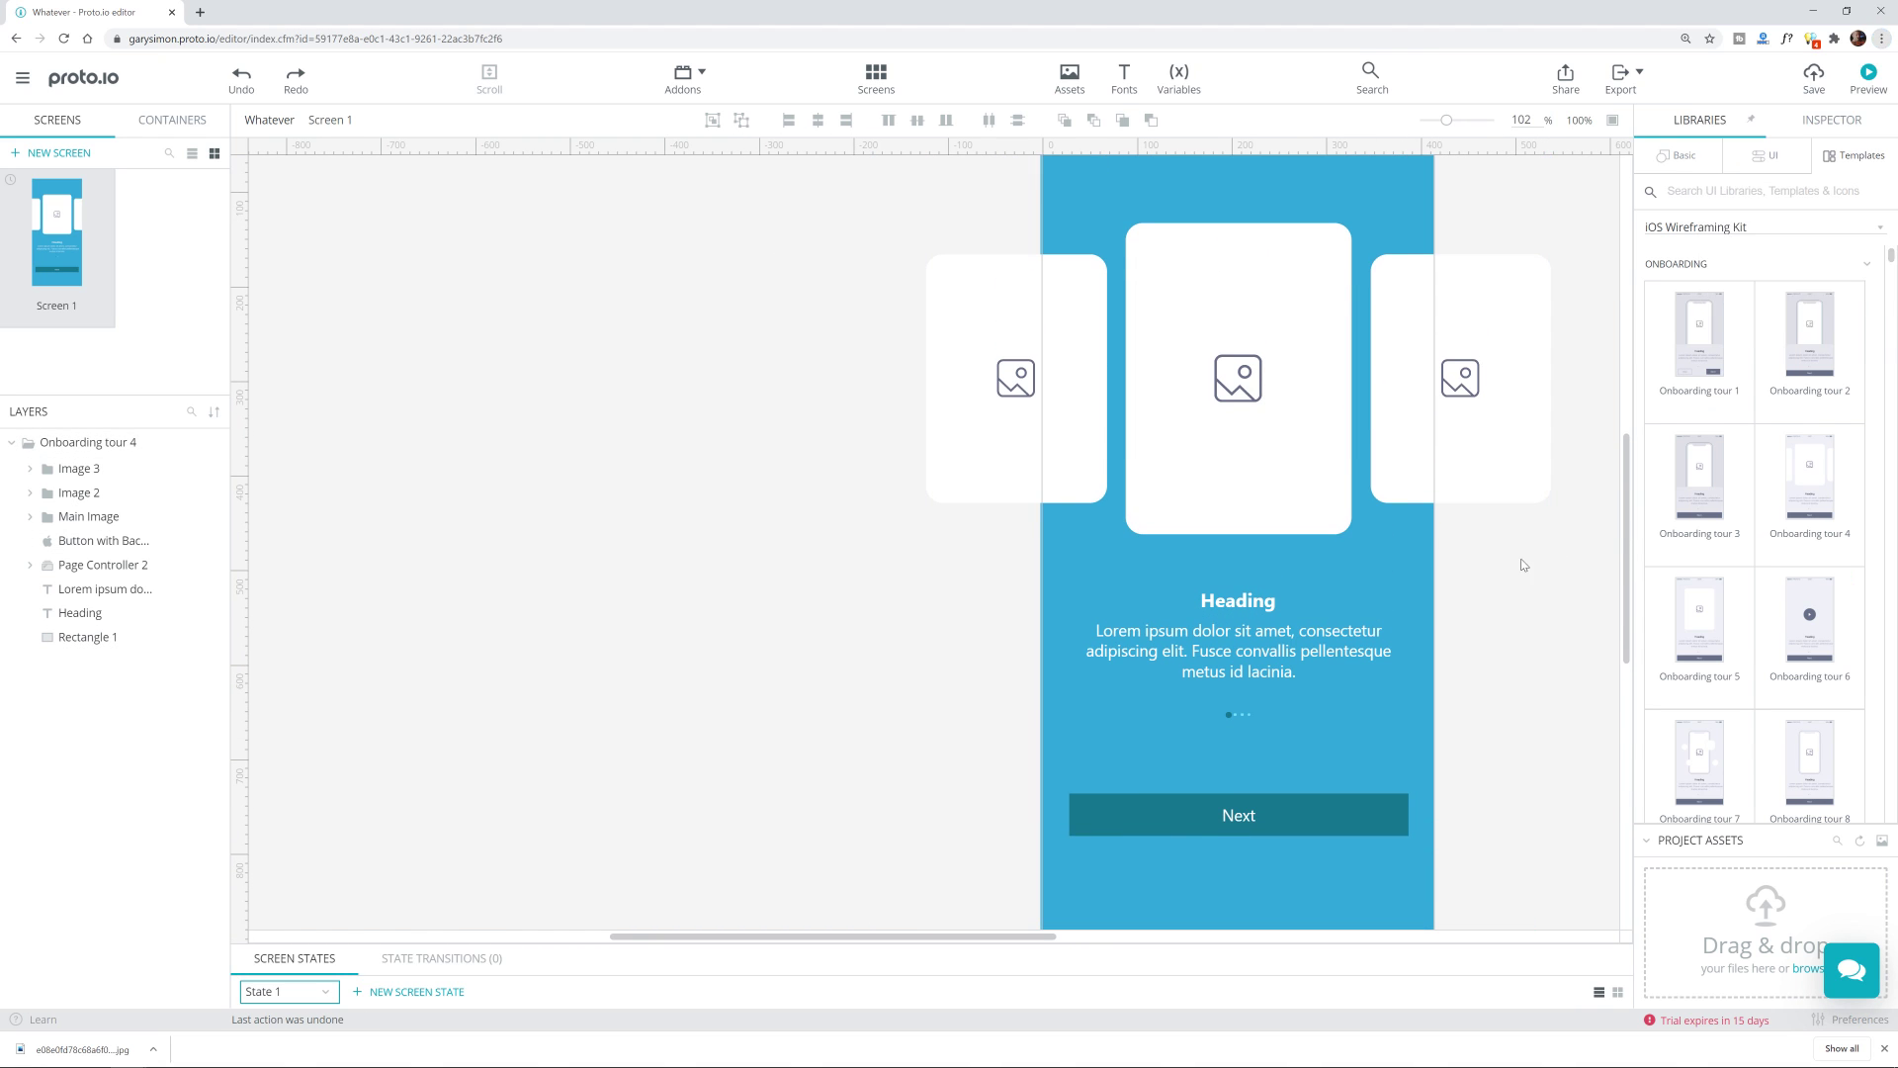
scroll(1551, 575, "down", 3)
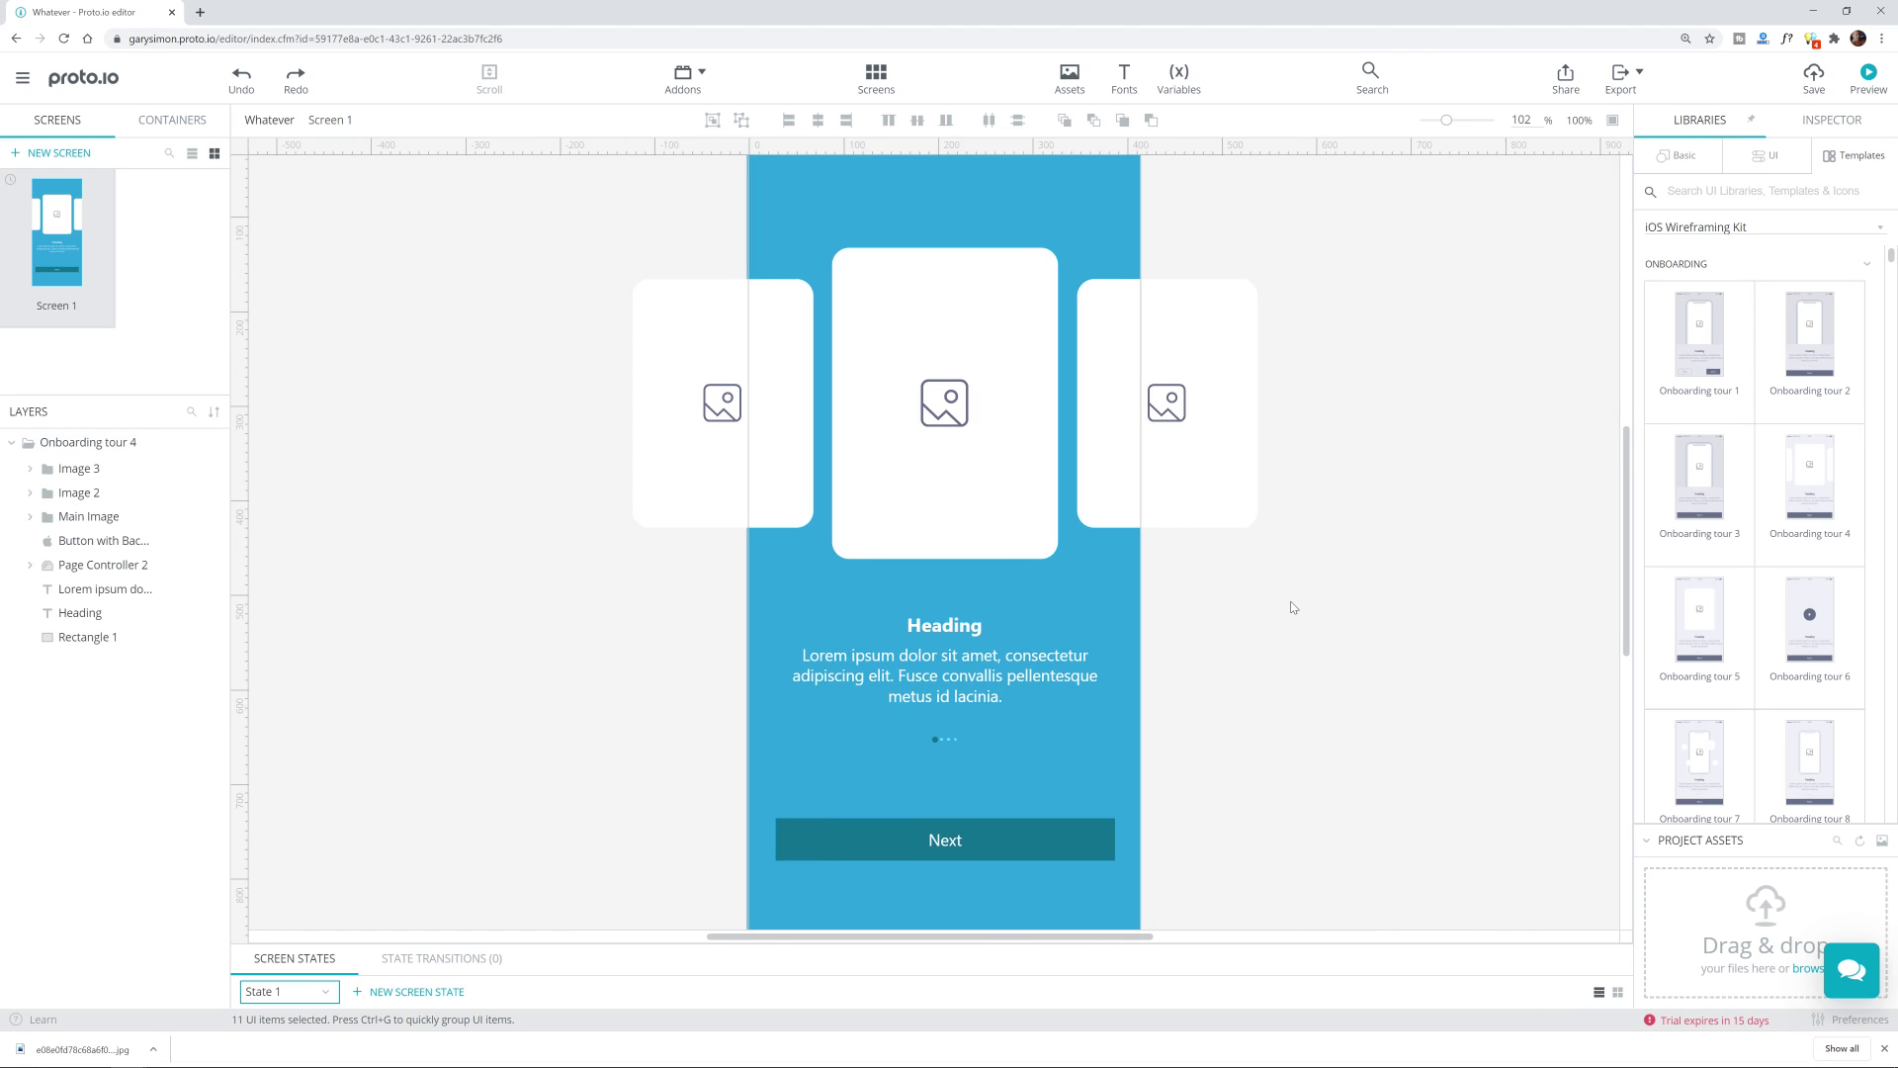
scroll(1295, 613, "up", 1)
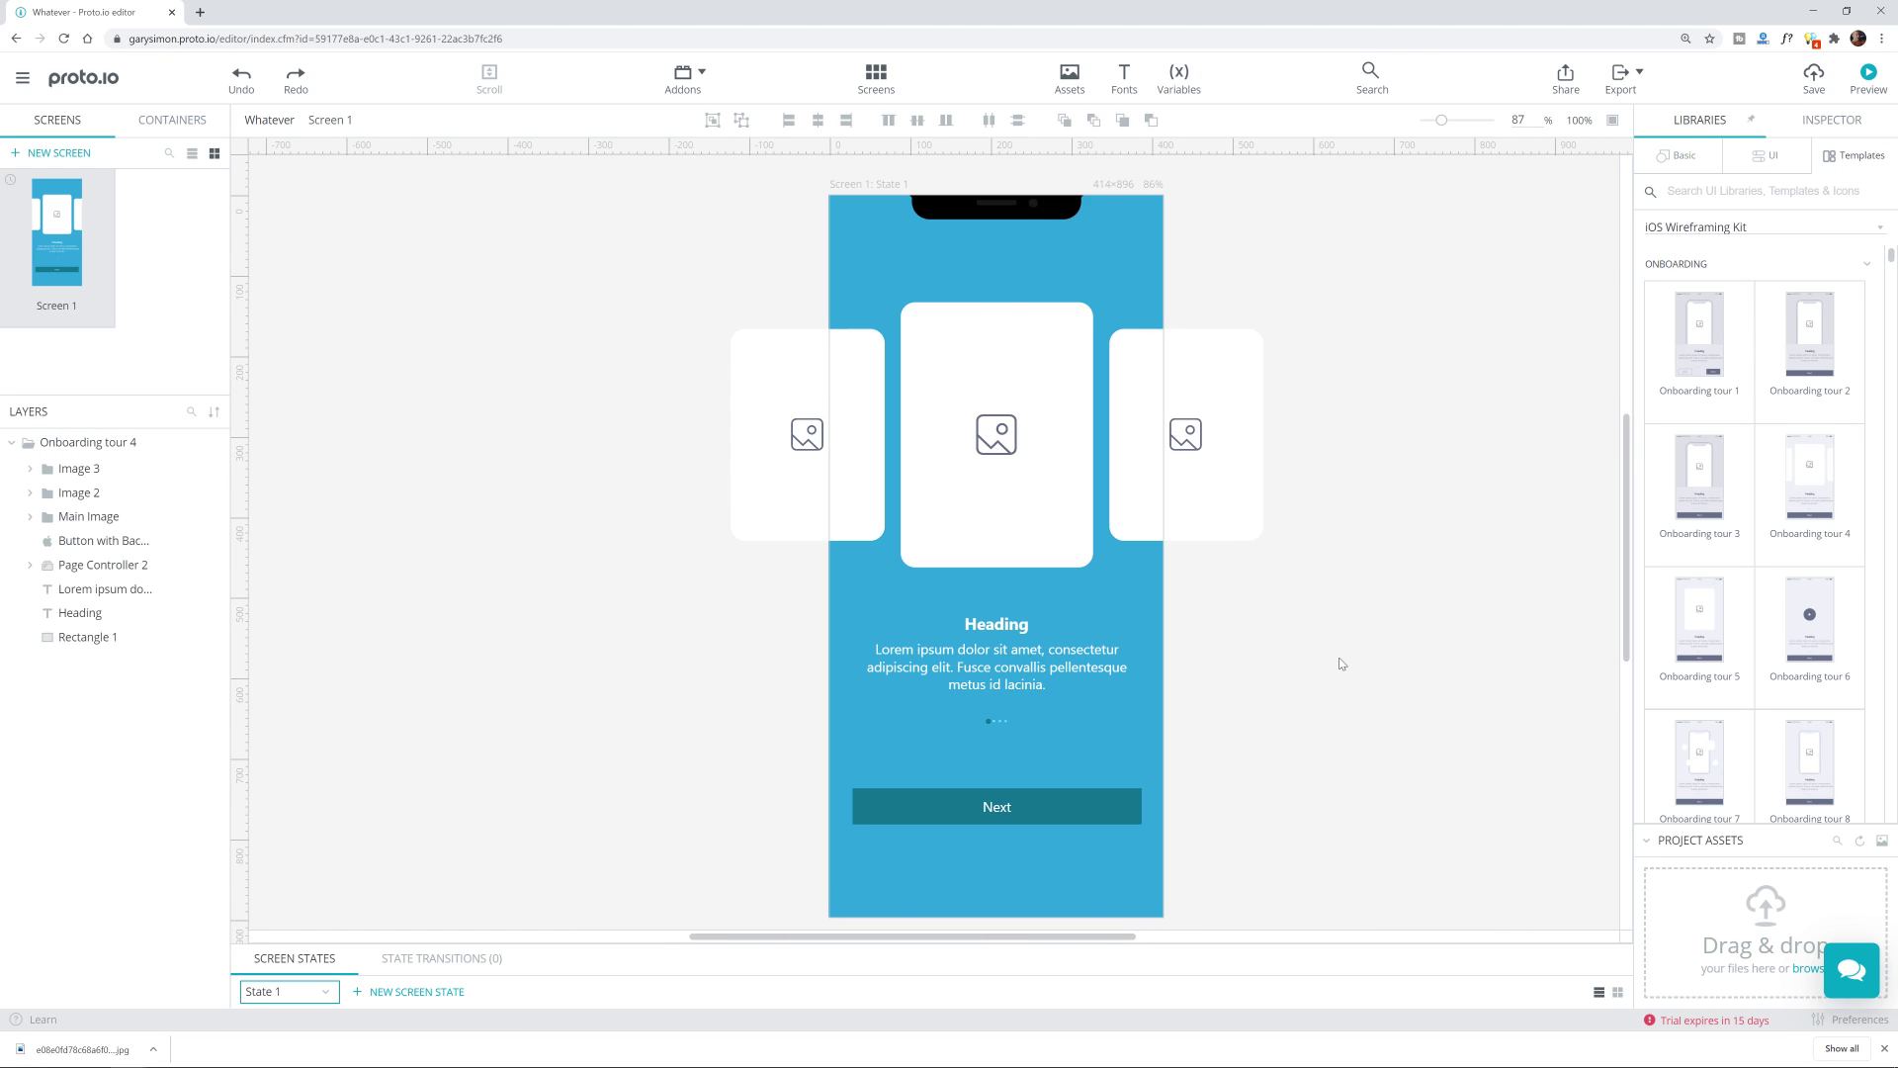
left_click(1155, 366)
left_click(1369, 267)
left_click(1075, 338)
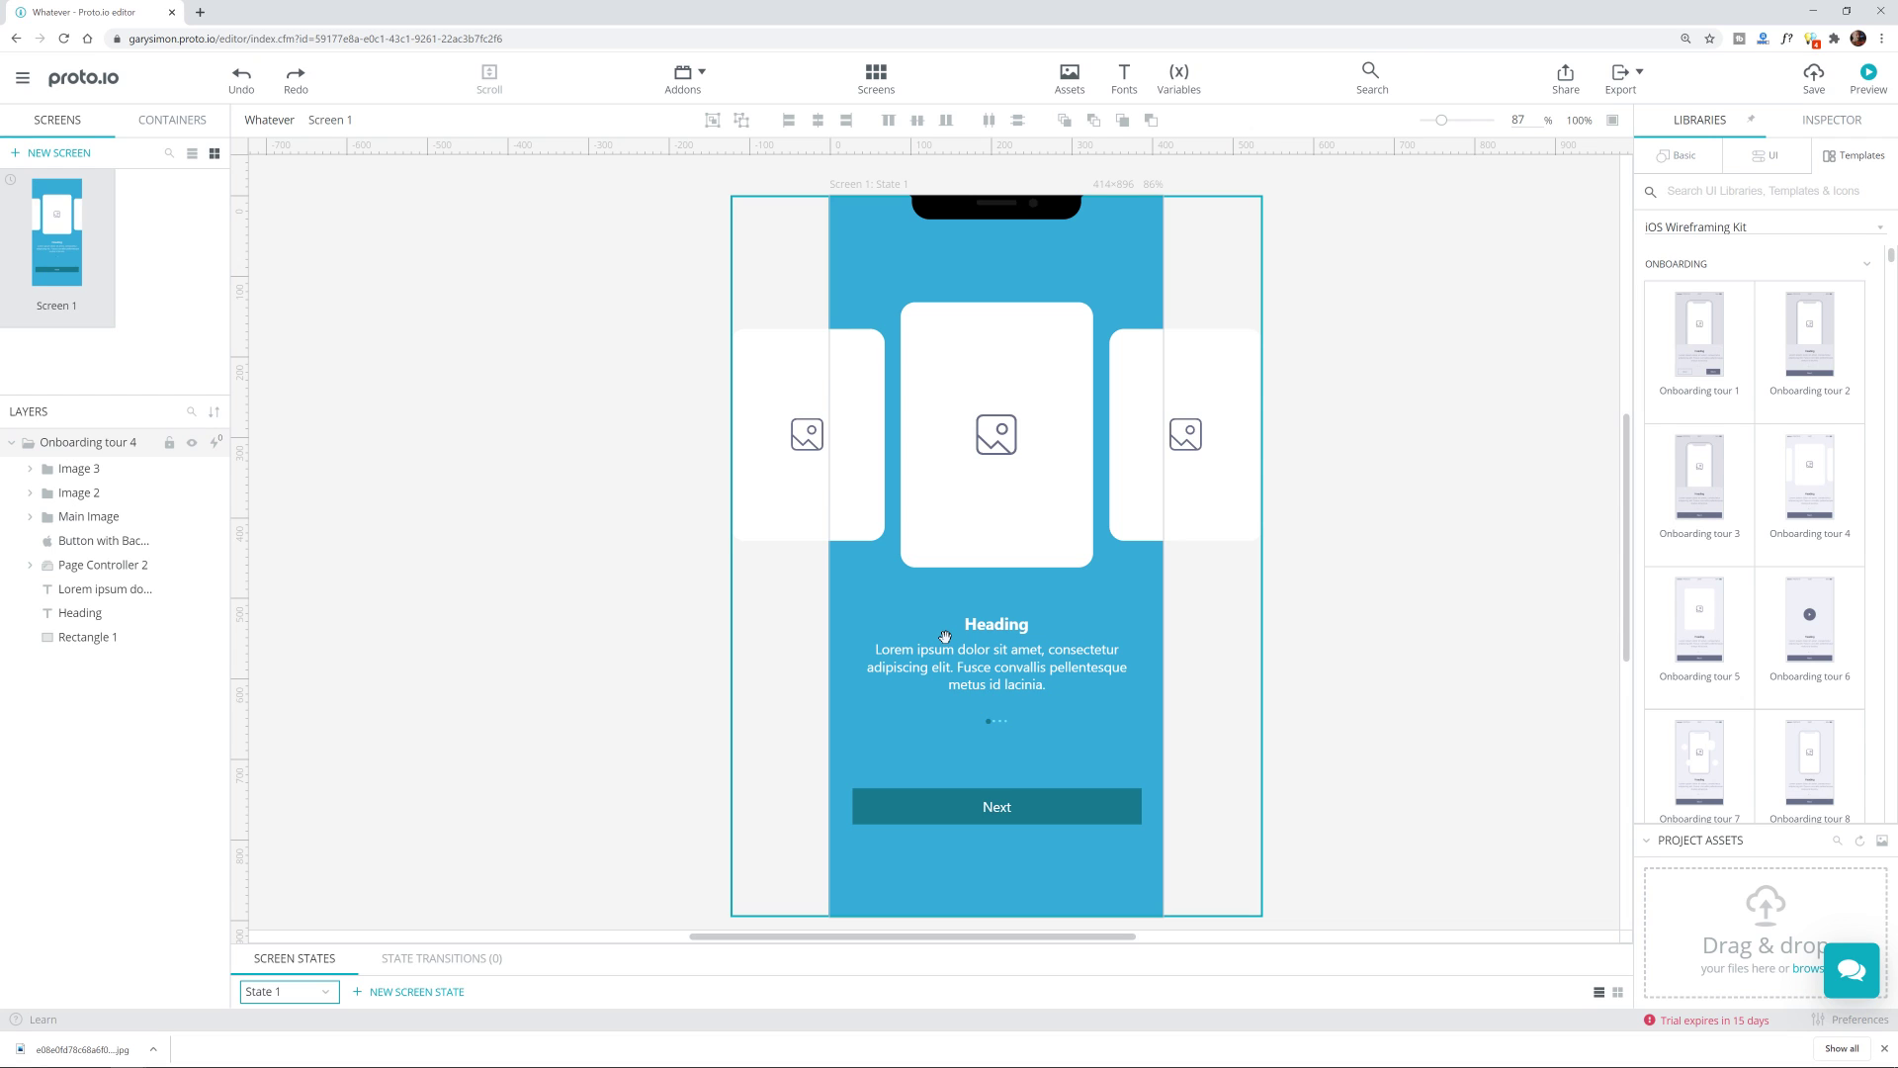
key("ctrl+s")
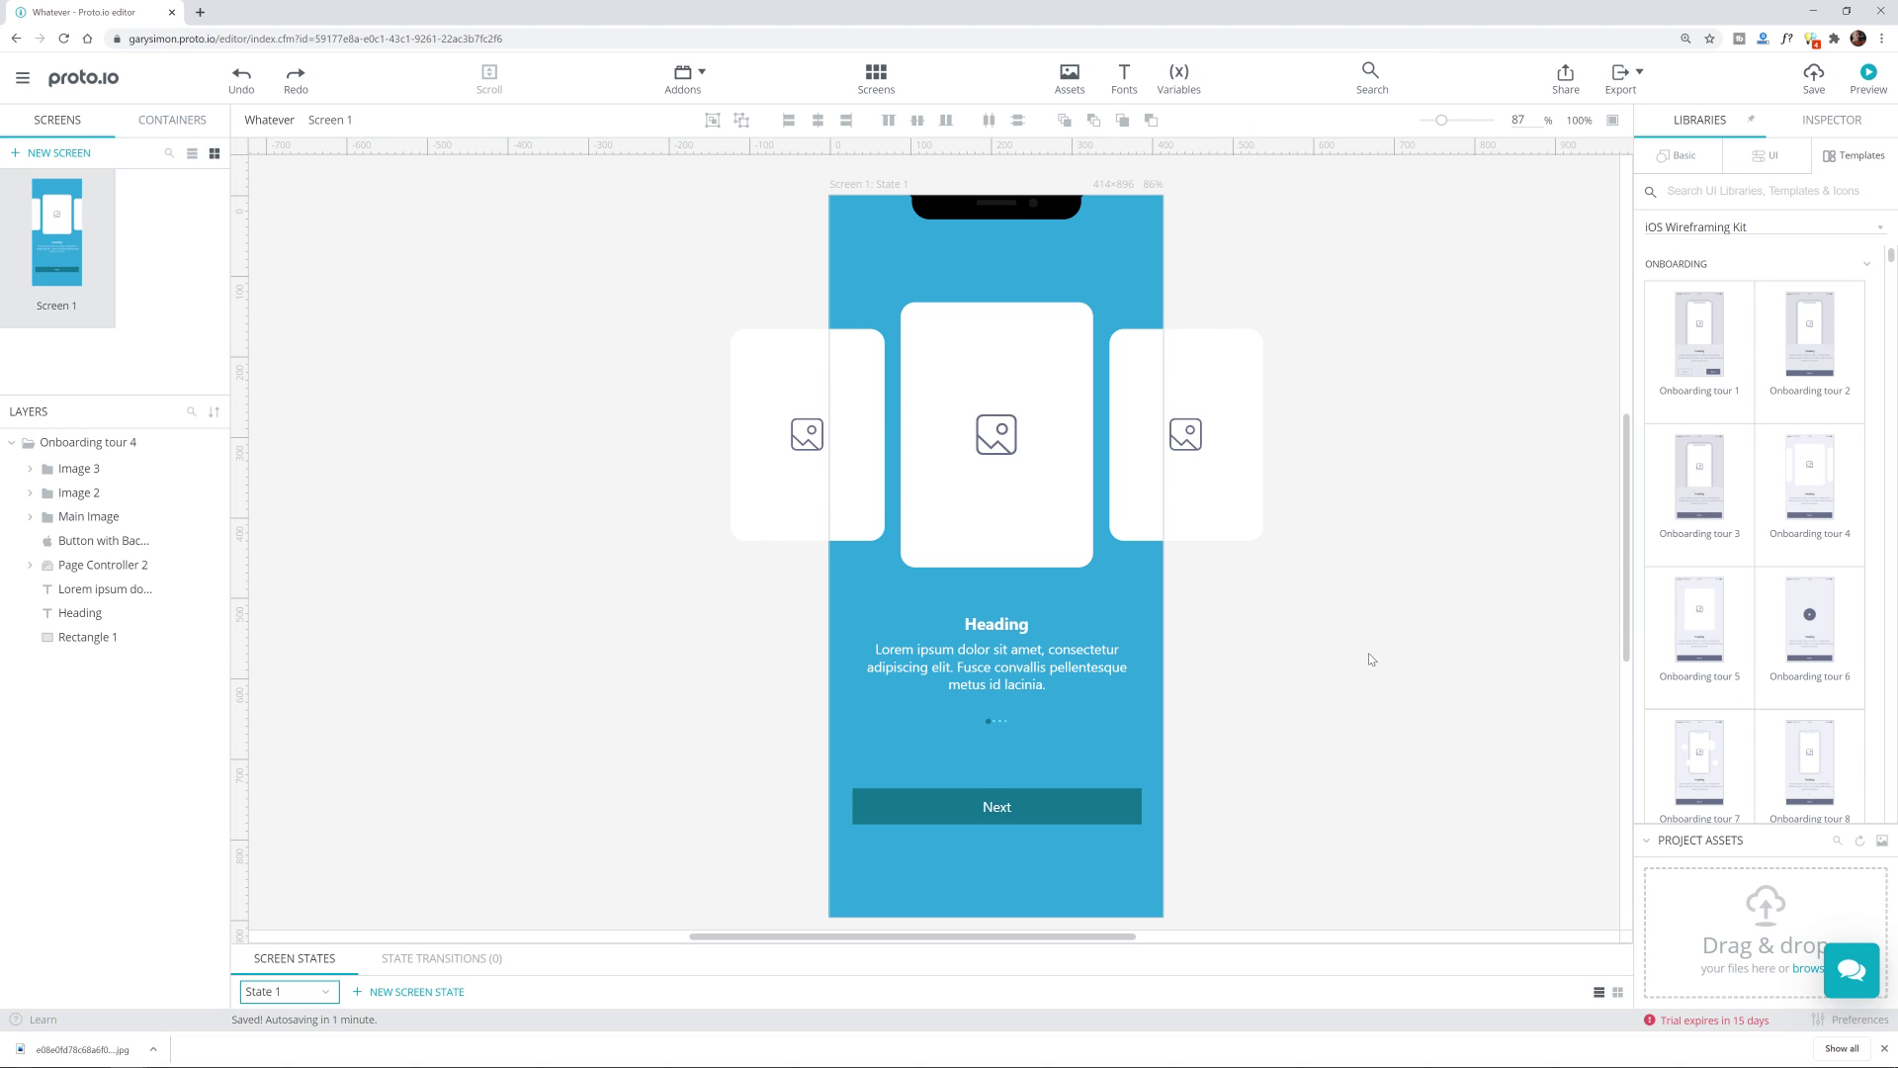
left_click(1043, 527)
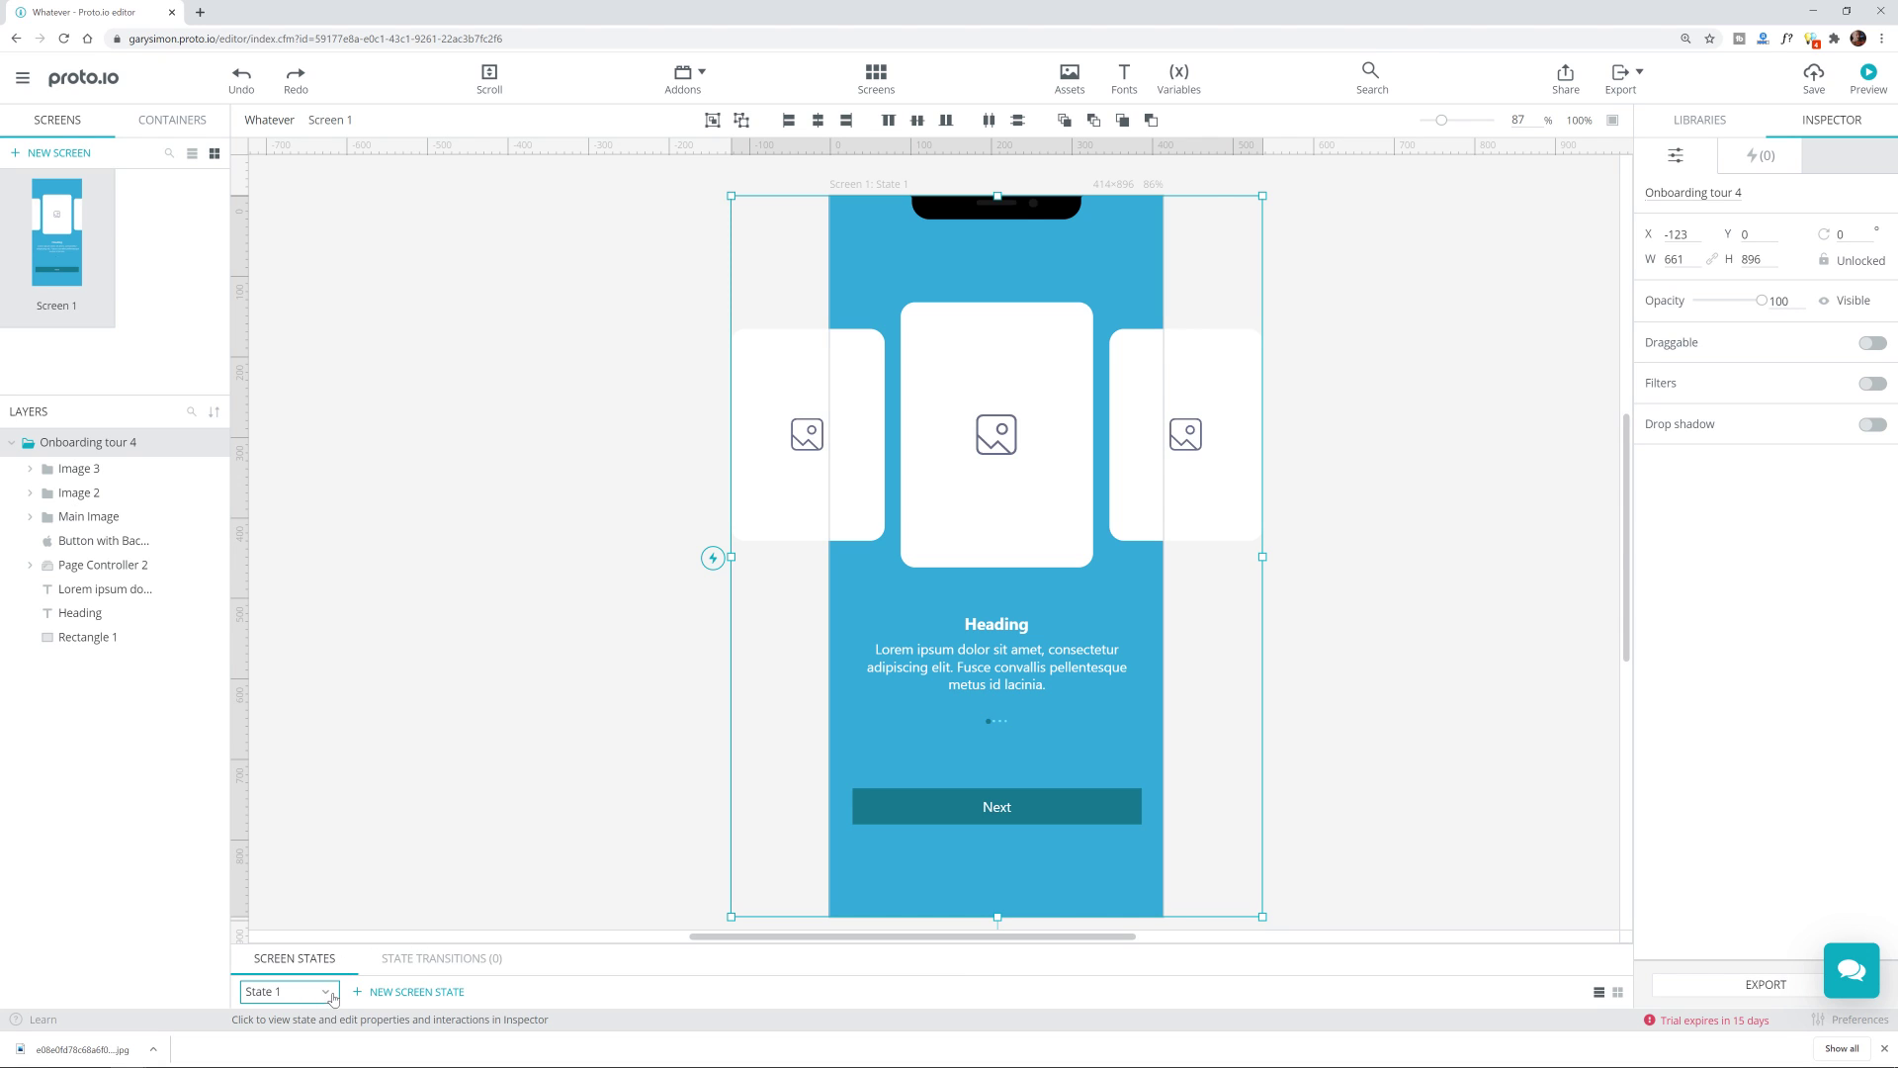
Step: Add a State 2 screen state, look at State 1, then return to State 2
left_click(401, 992)
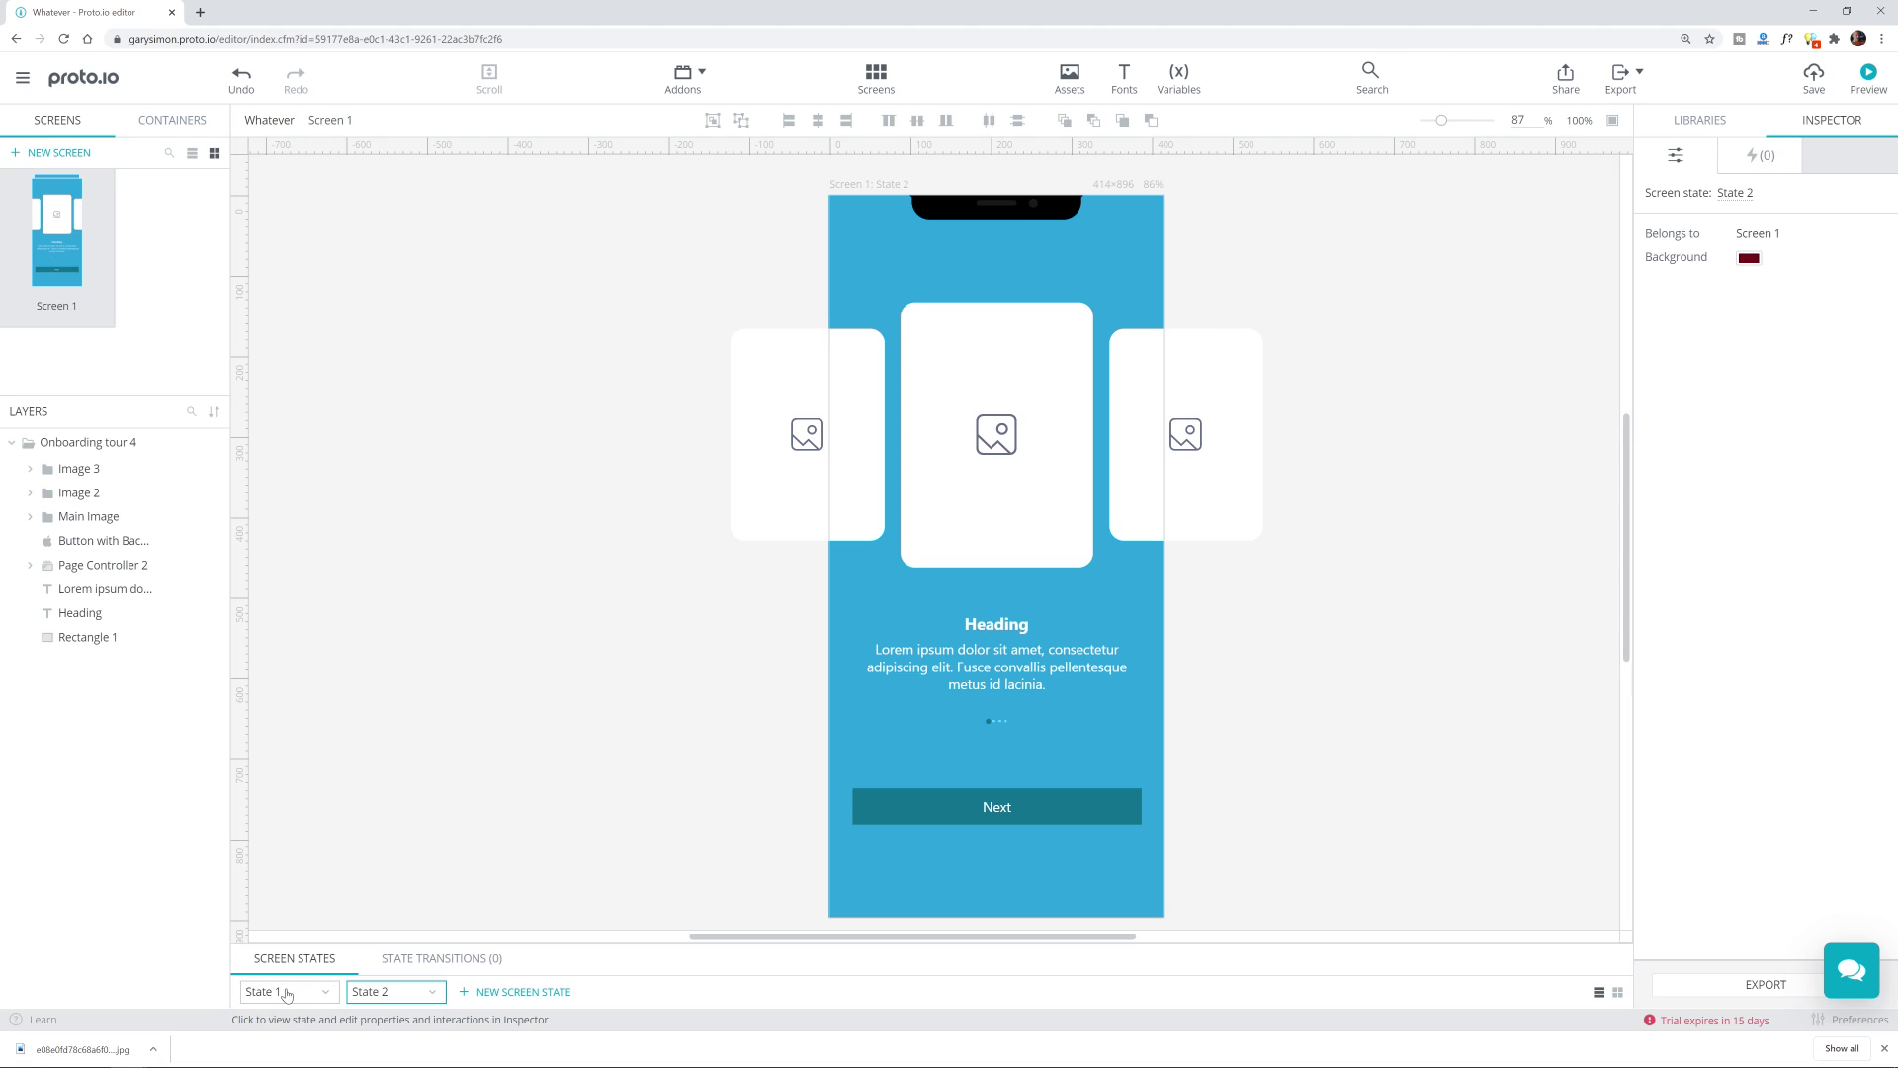
left_click(287, 991)
left_click(378, 1000)
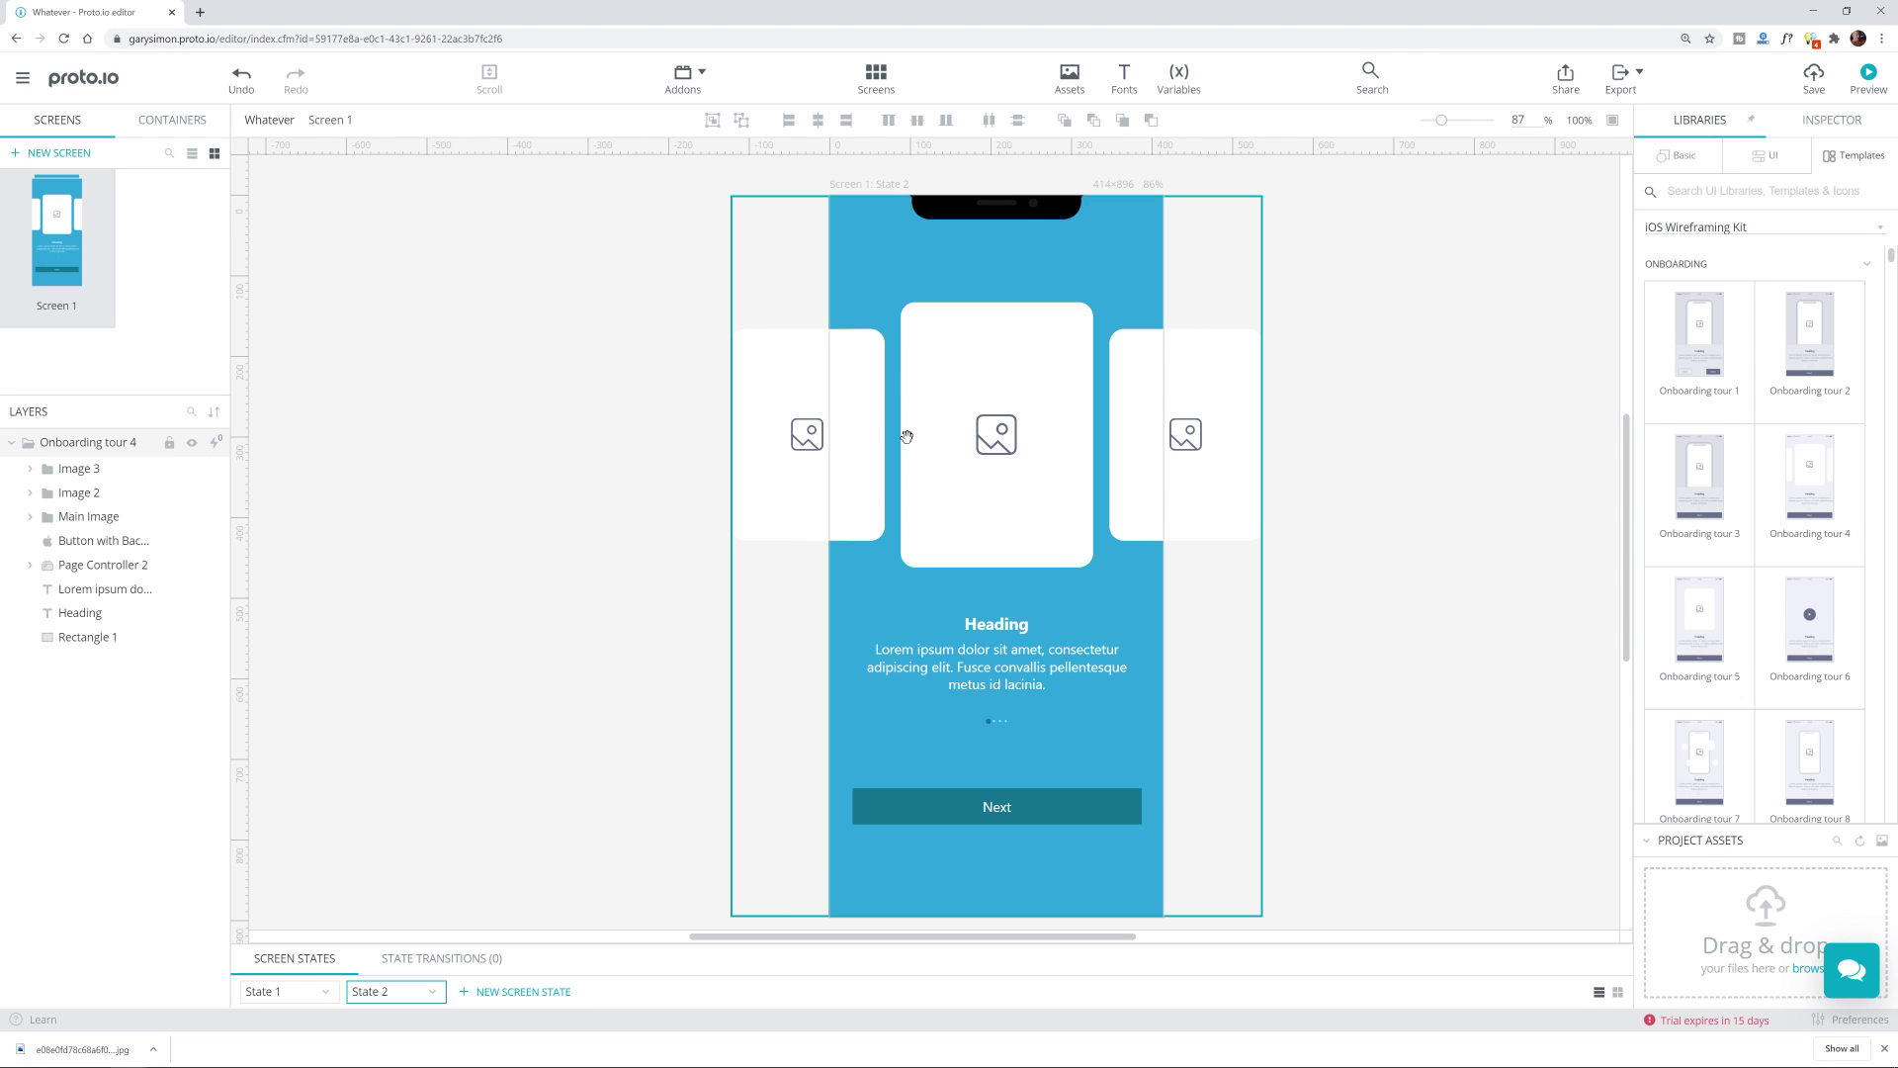
Step: Upload toy.jpg from the desktop into Project Assets
key("super+Down")
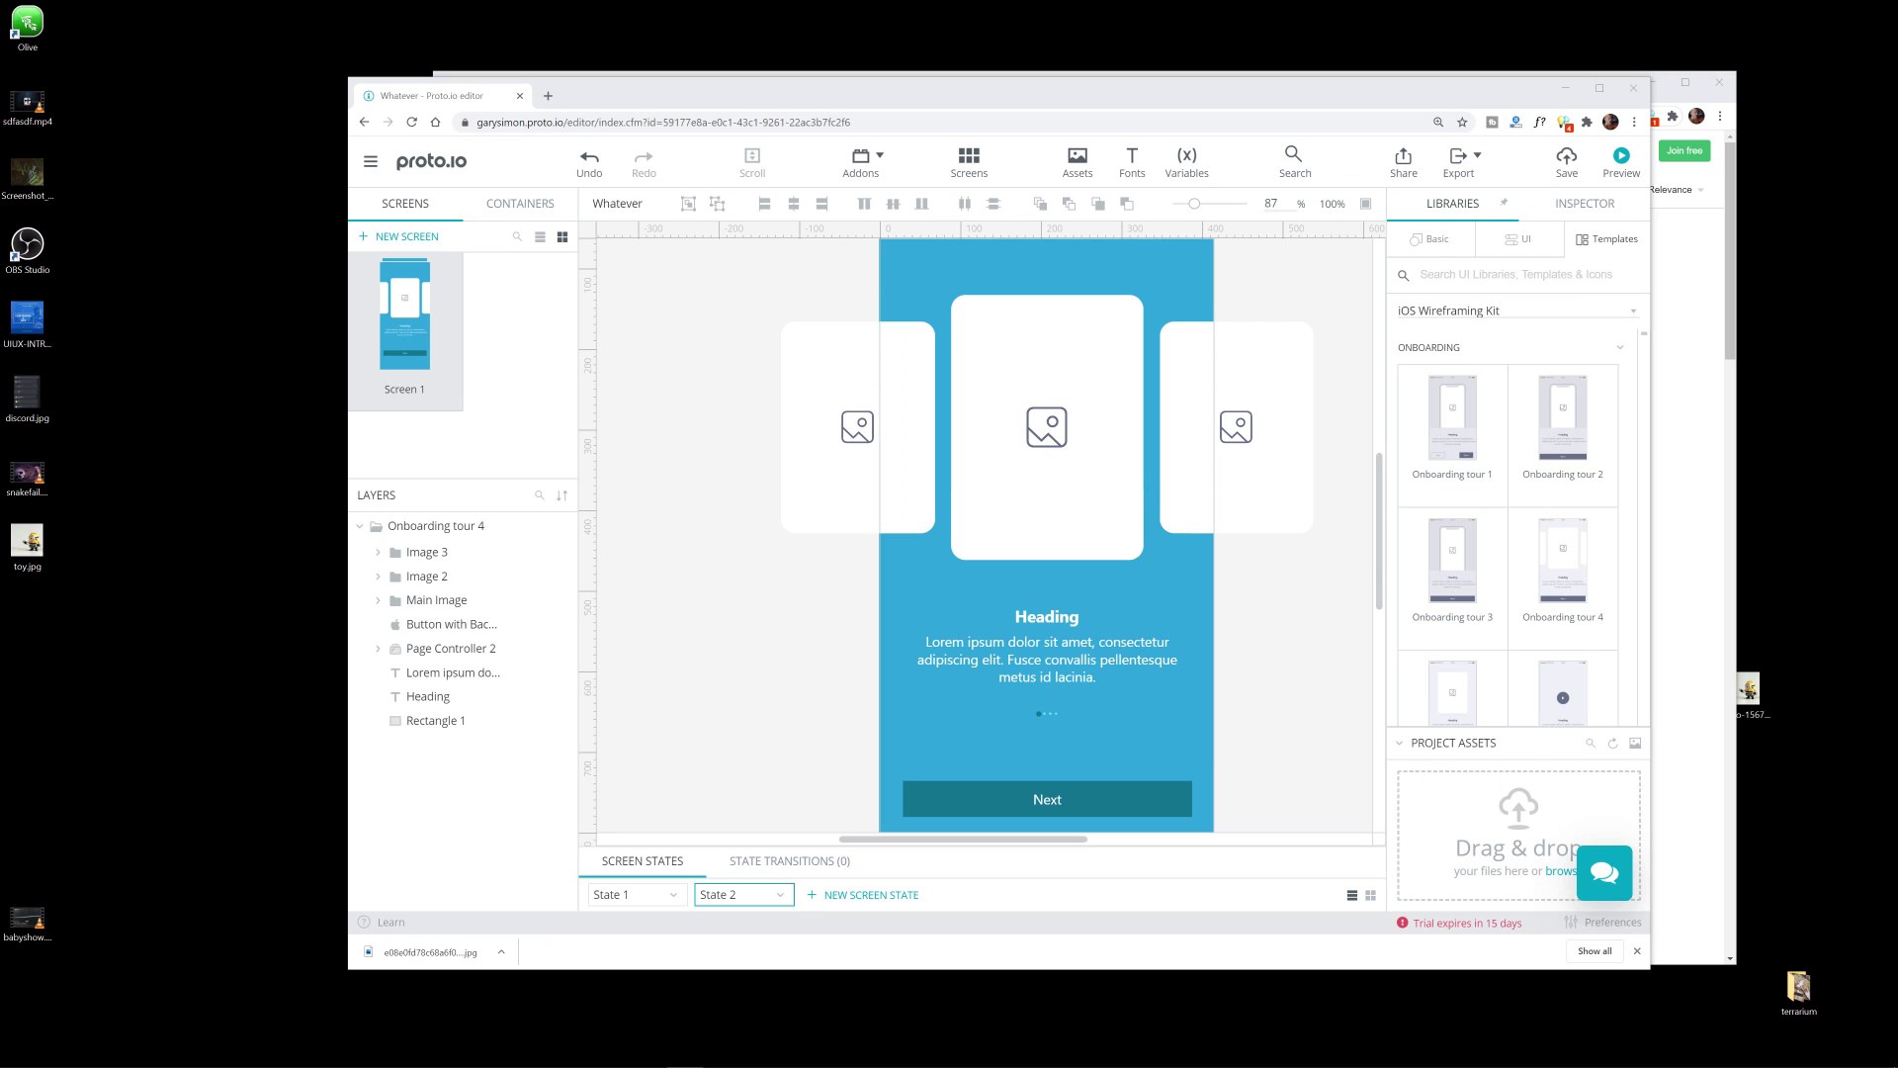
left_click_drag(22, 555, 1307, 768)
key("super+Up")
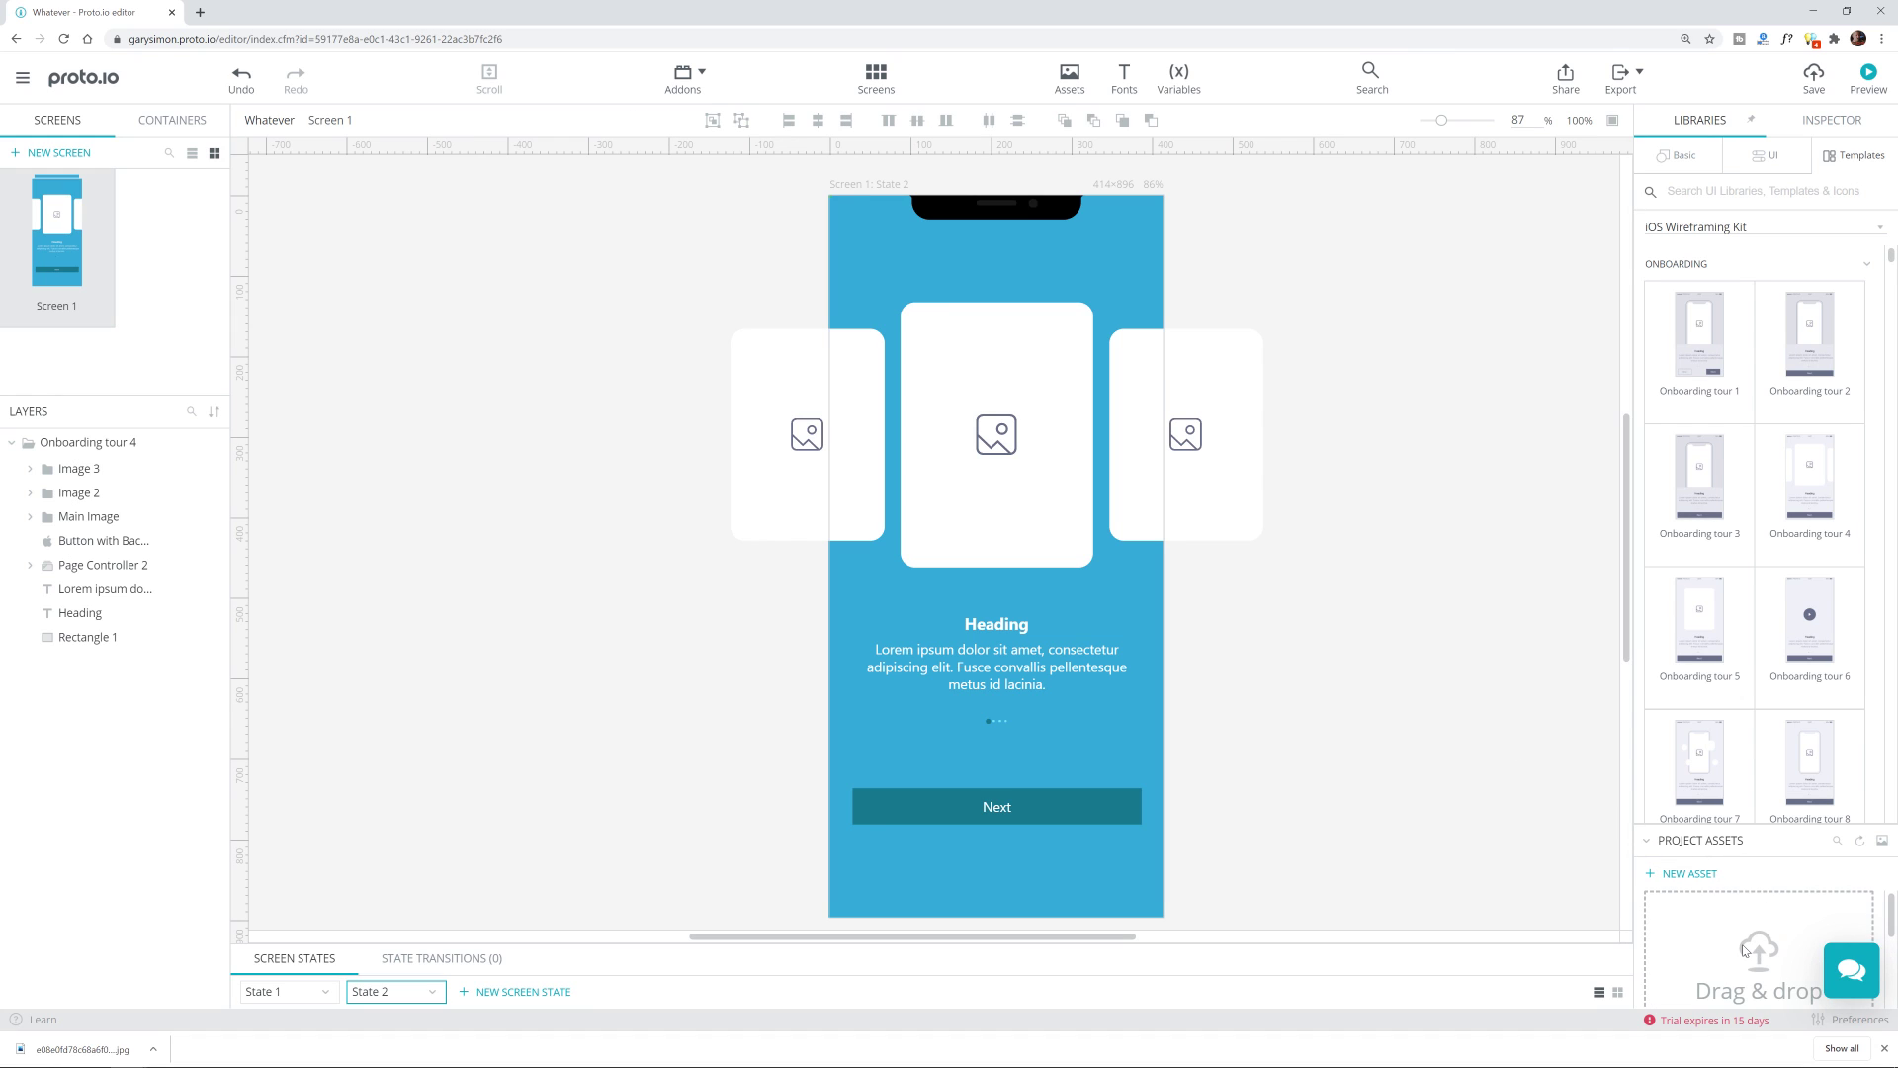
Step: Place a Basic Image showing toy.jpg right of the phone, sized 429×434
scroll(1753, 952, "down", 2)
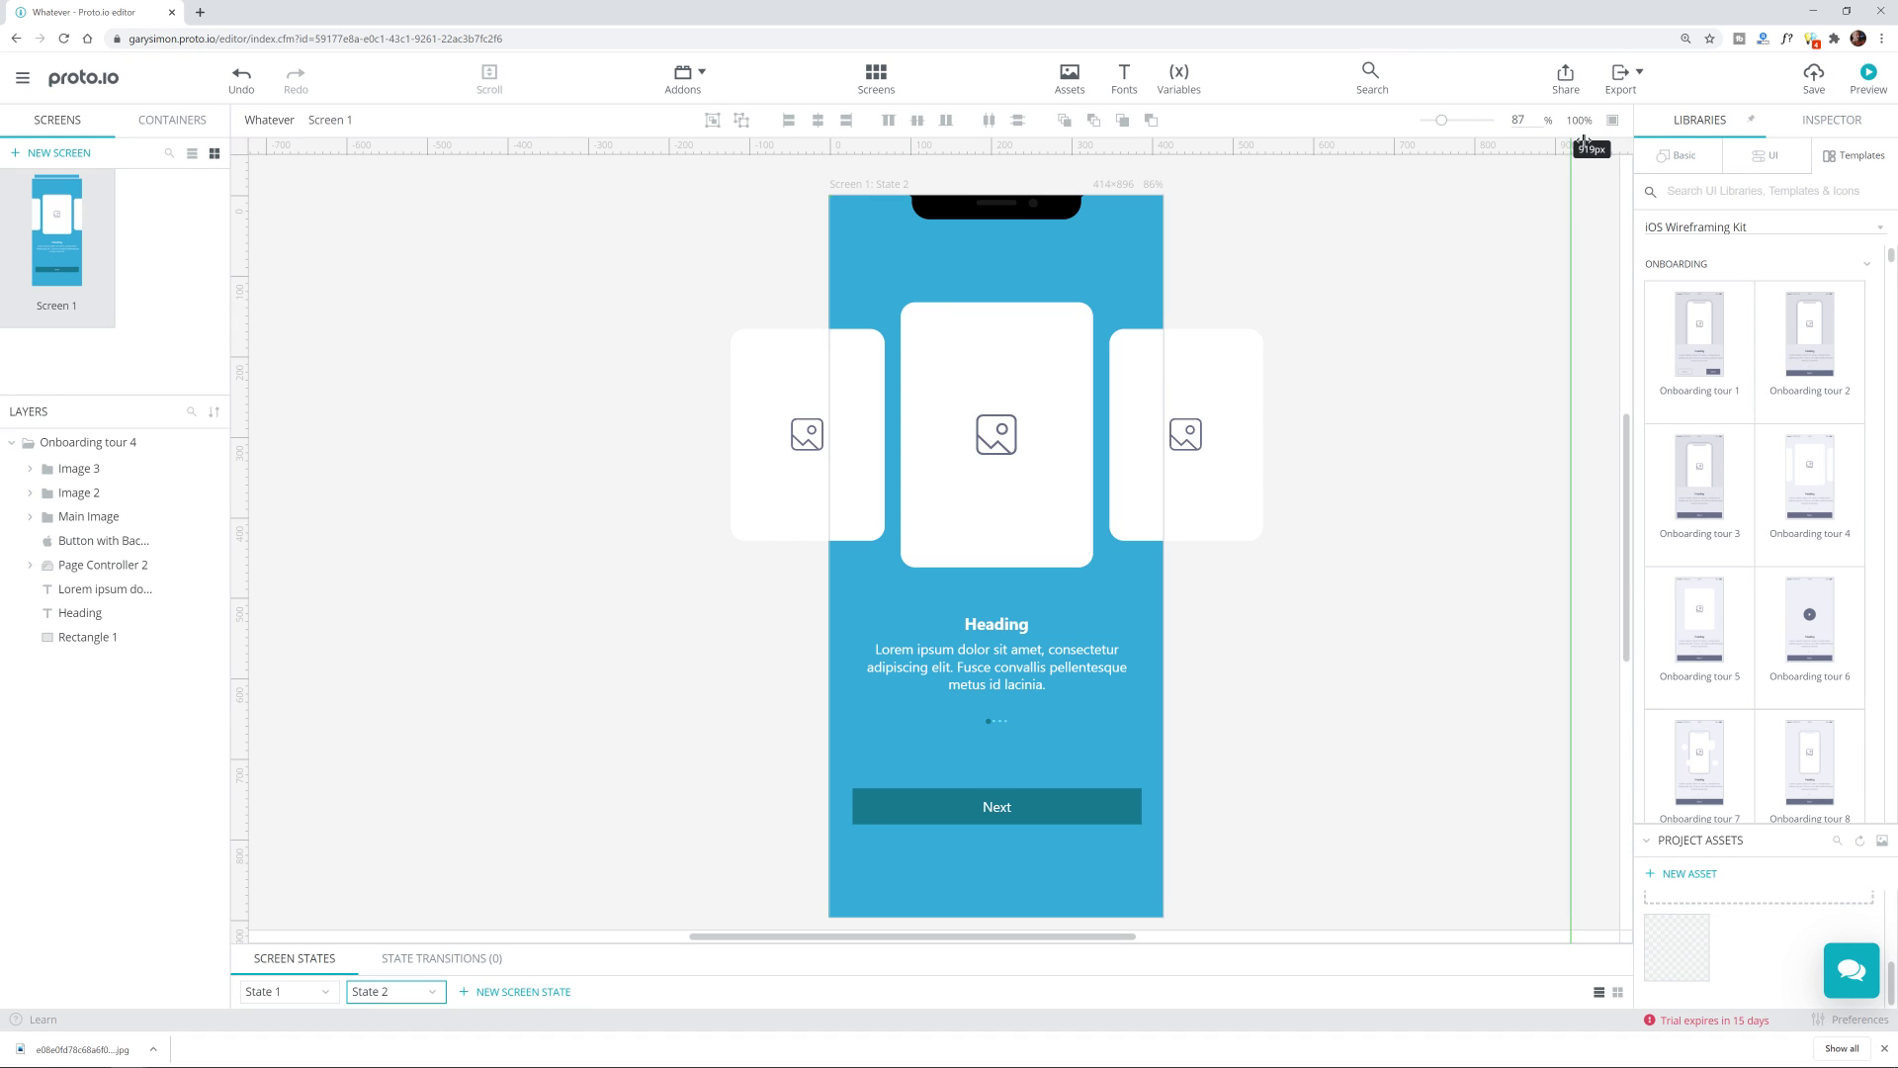
left_click(1680, 153)
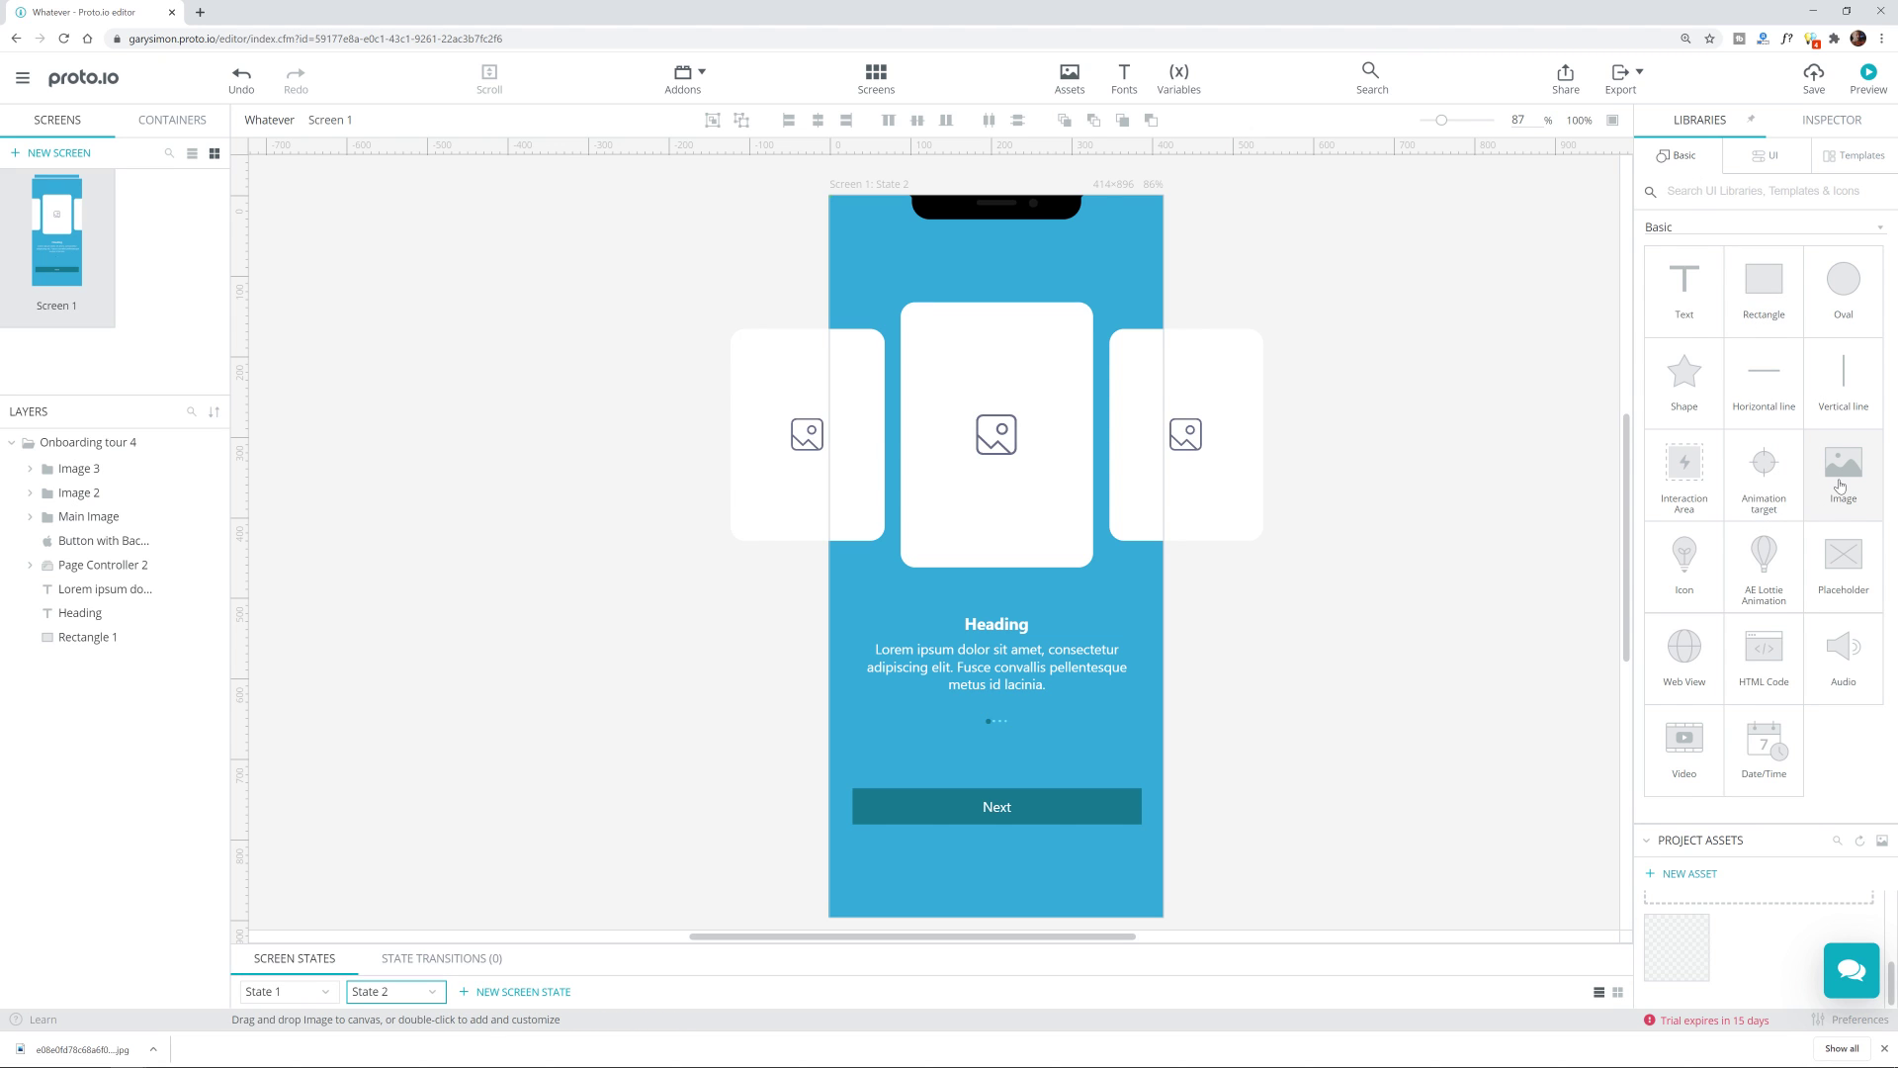
left_click_drag(1841, 485, 1408, 518)
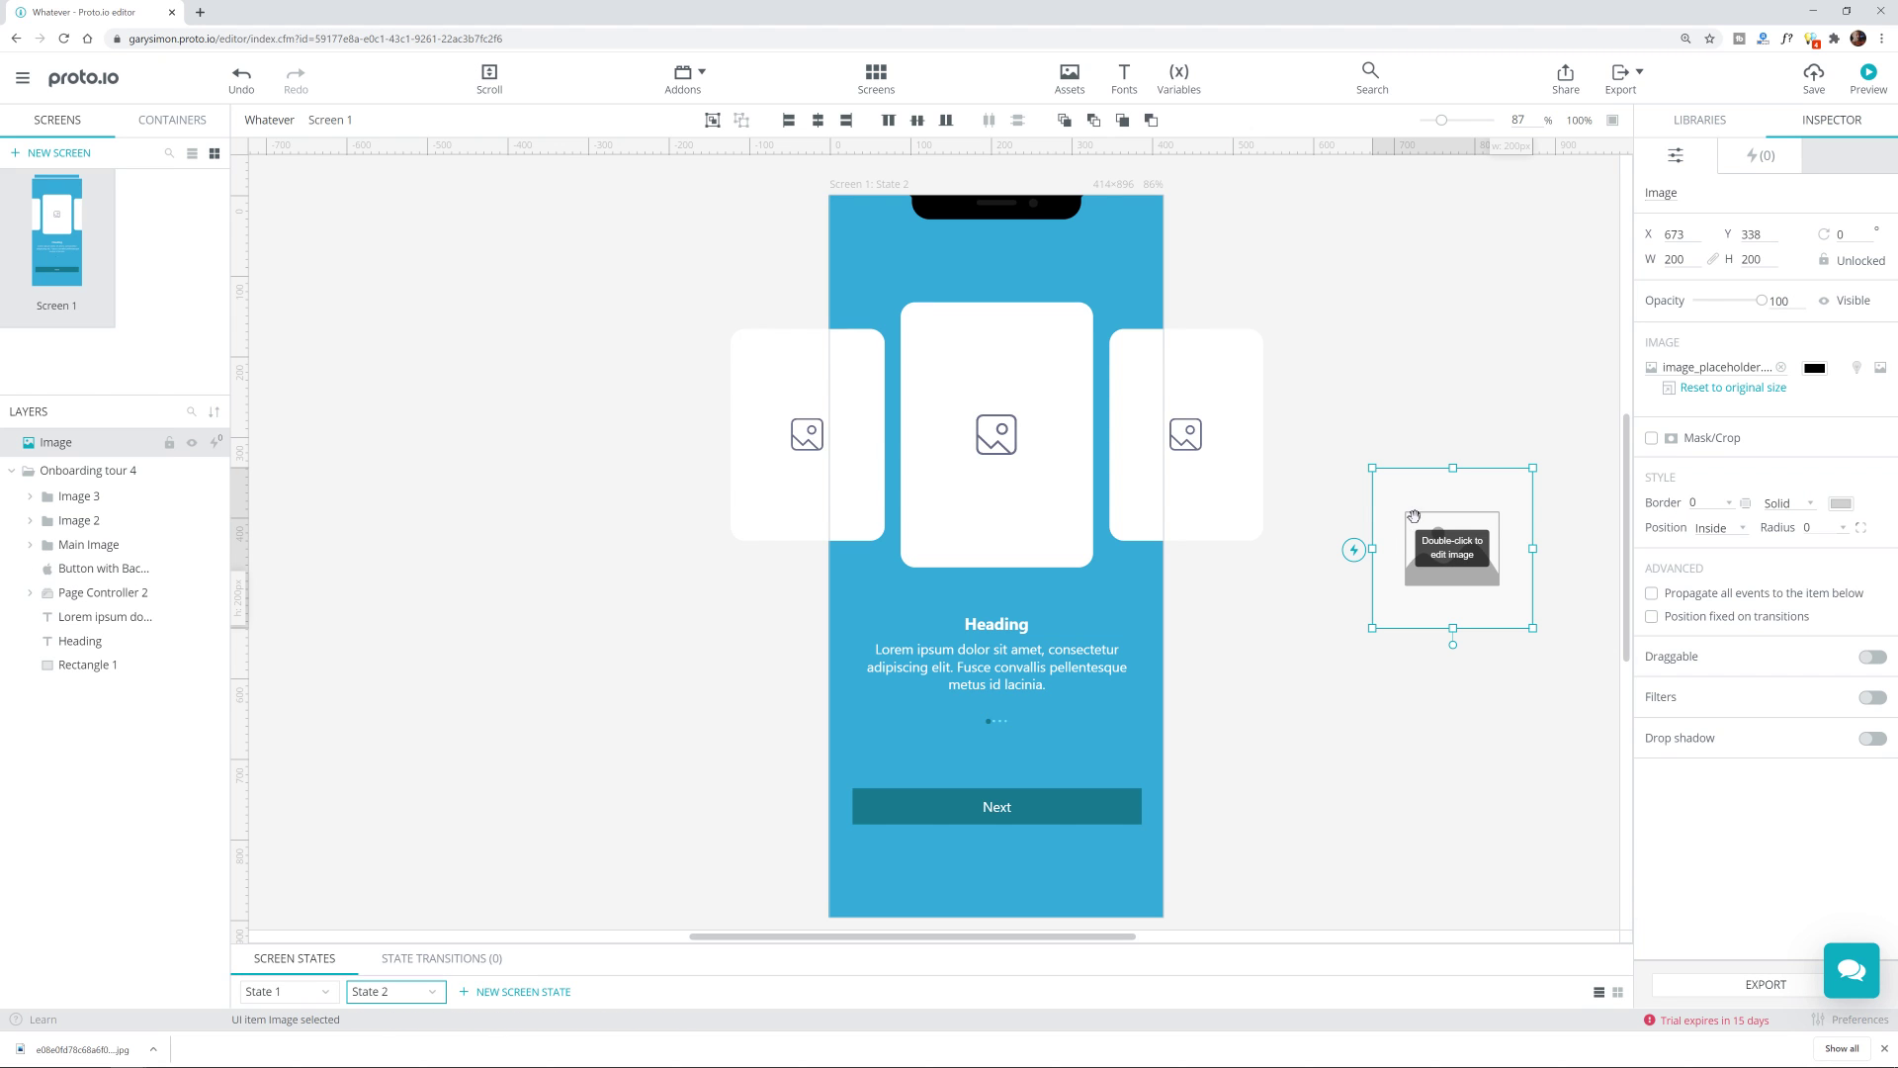
double_click(1462, 554)
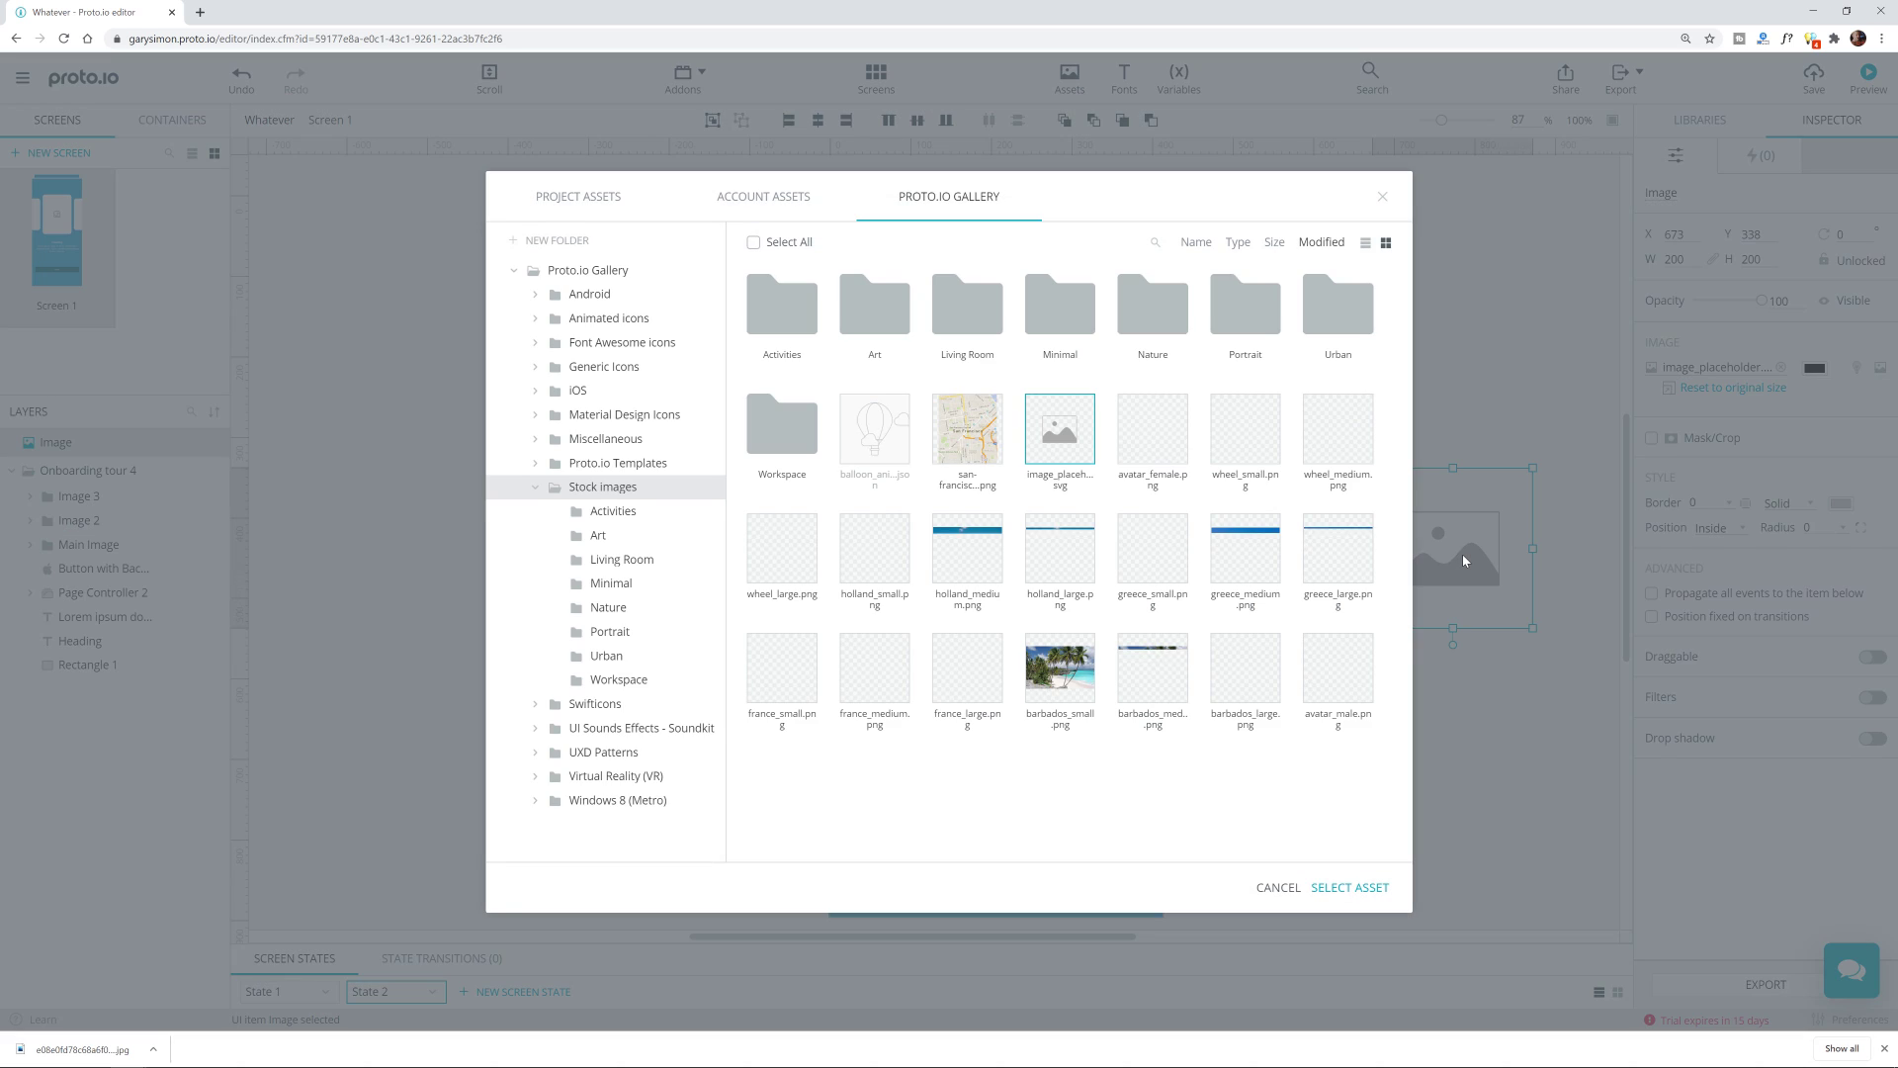
left_click(744, 196)
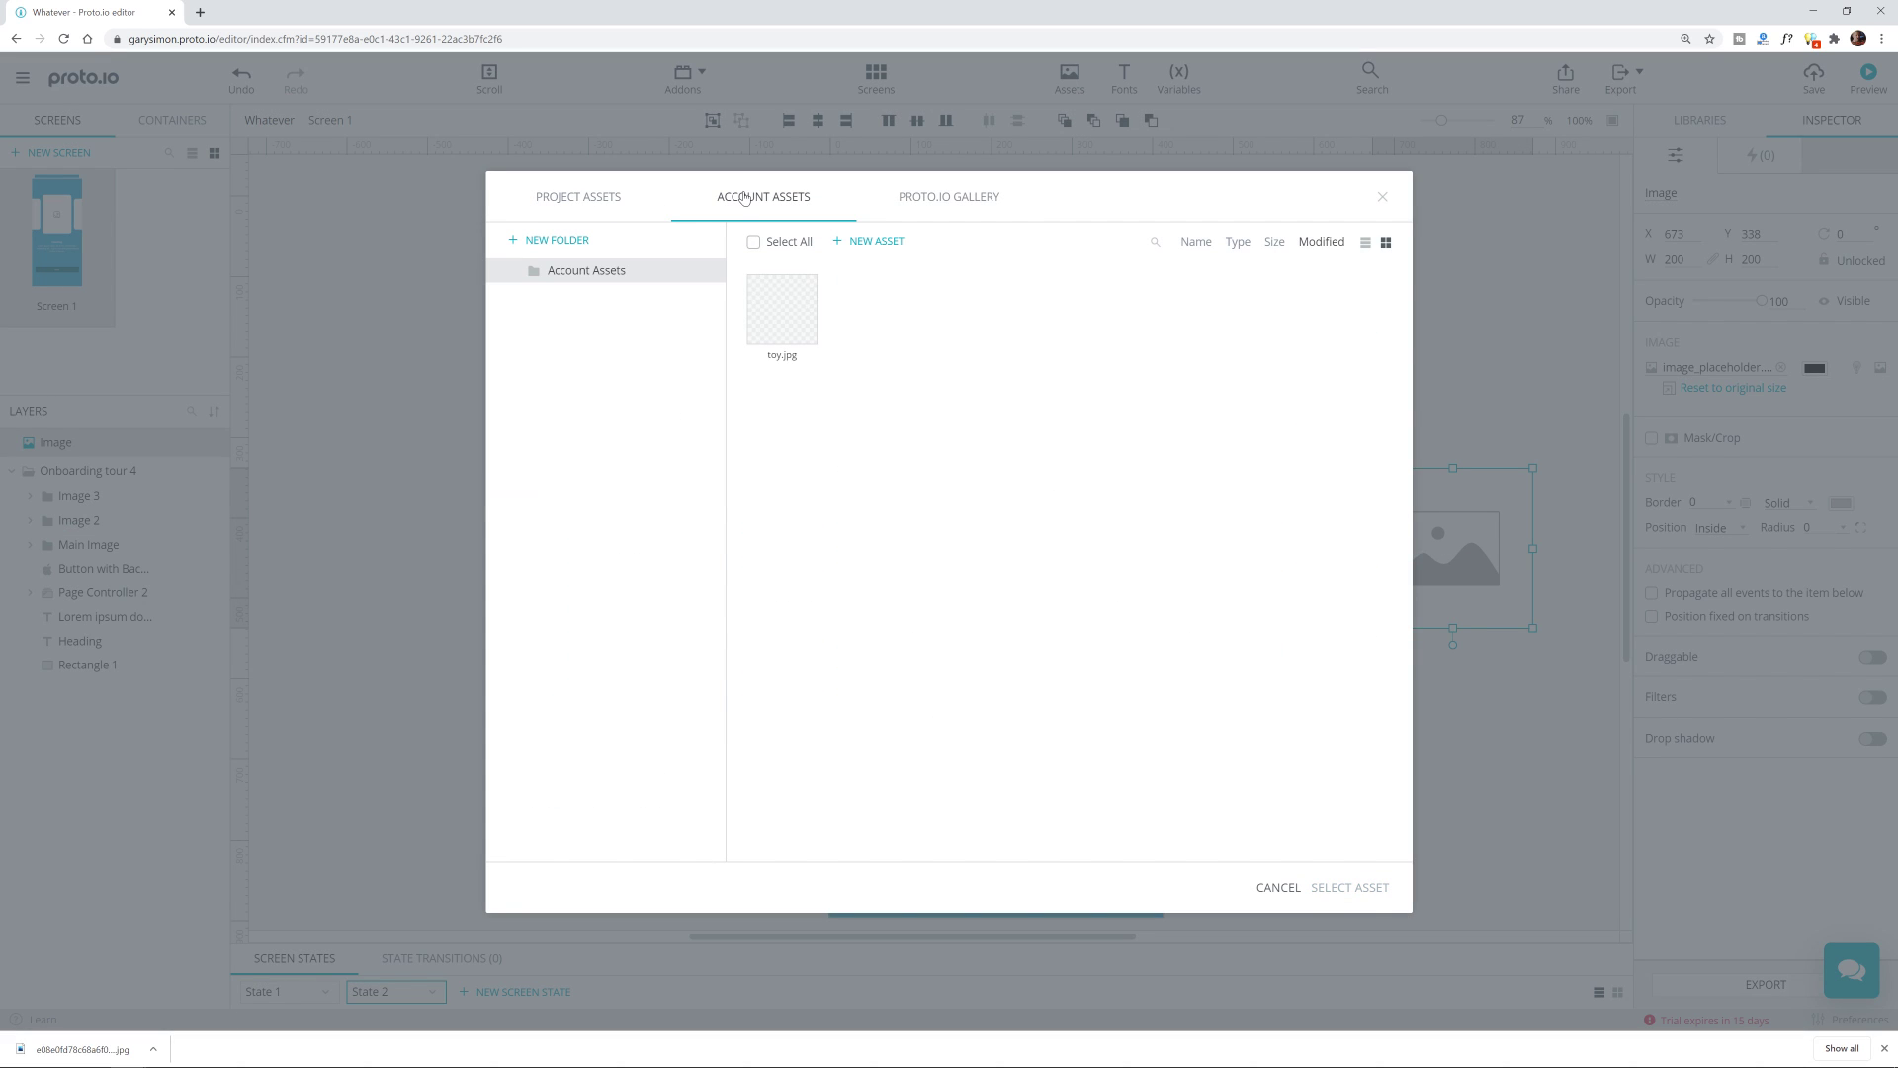
left_click(782, 308)
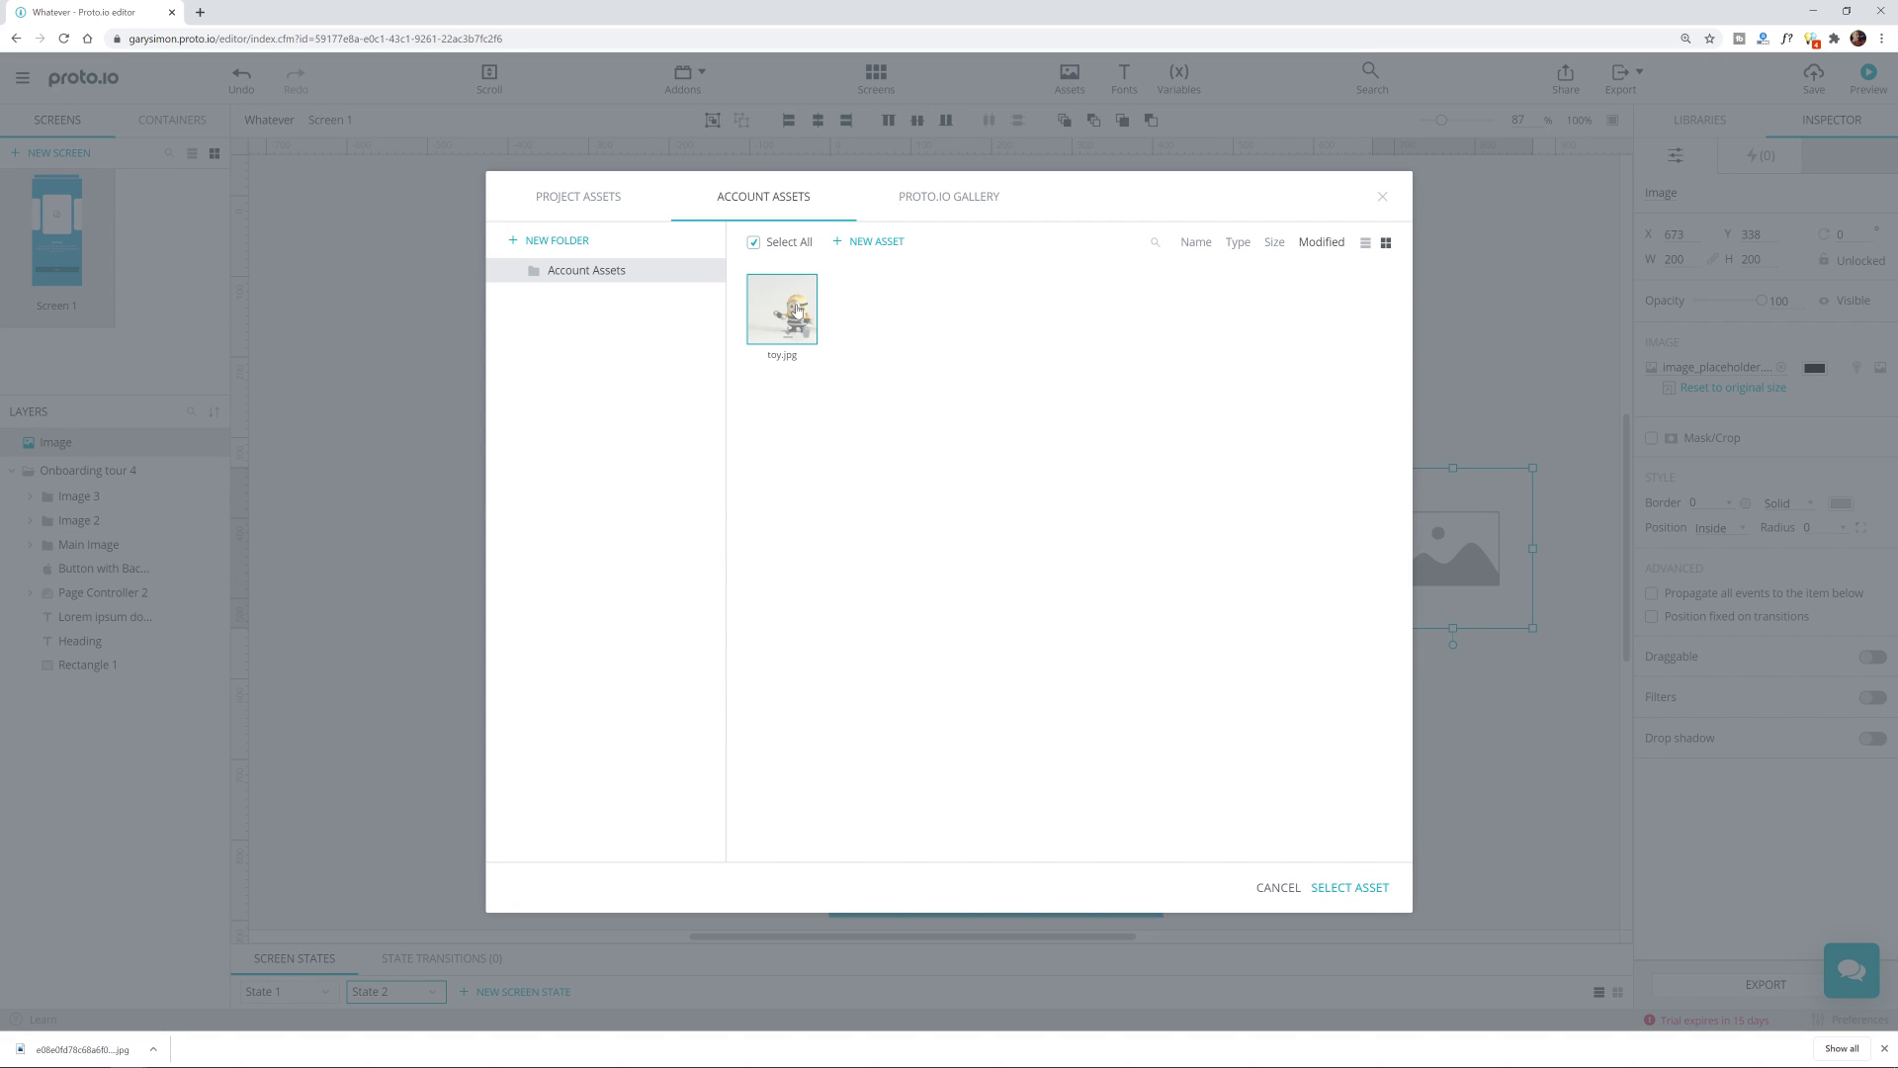
left_click(1349, 886)
left_click_drag(1479, 584, 1551, 787)
left_click_drag(1599, 852, 1281, 675)
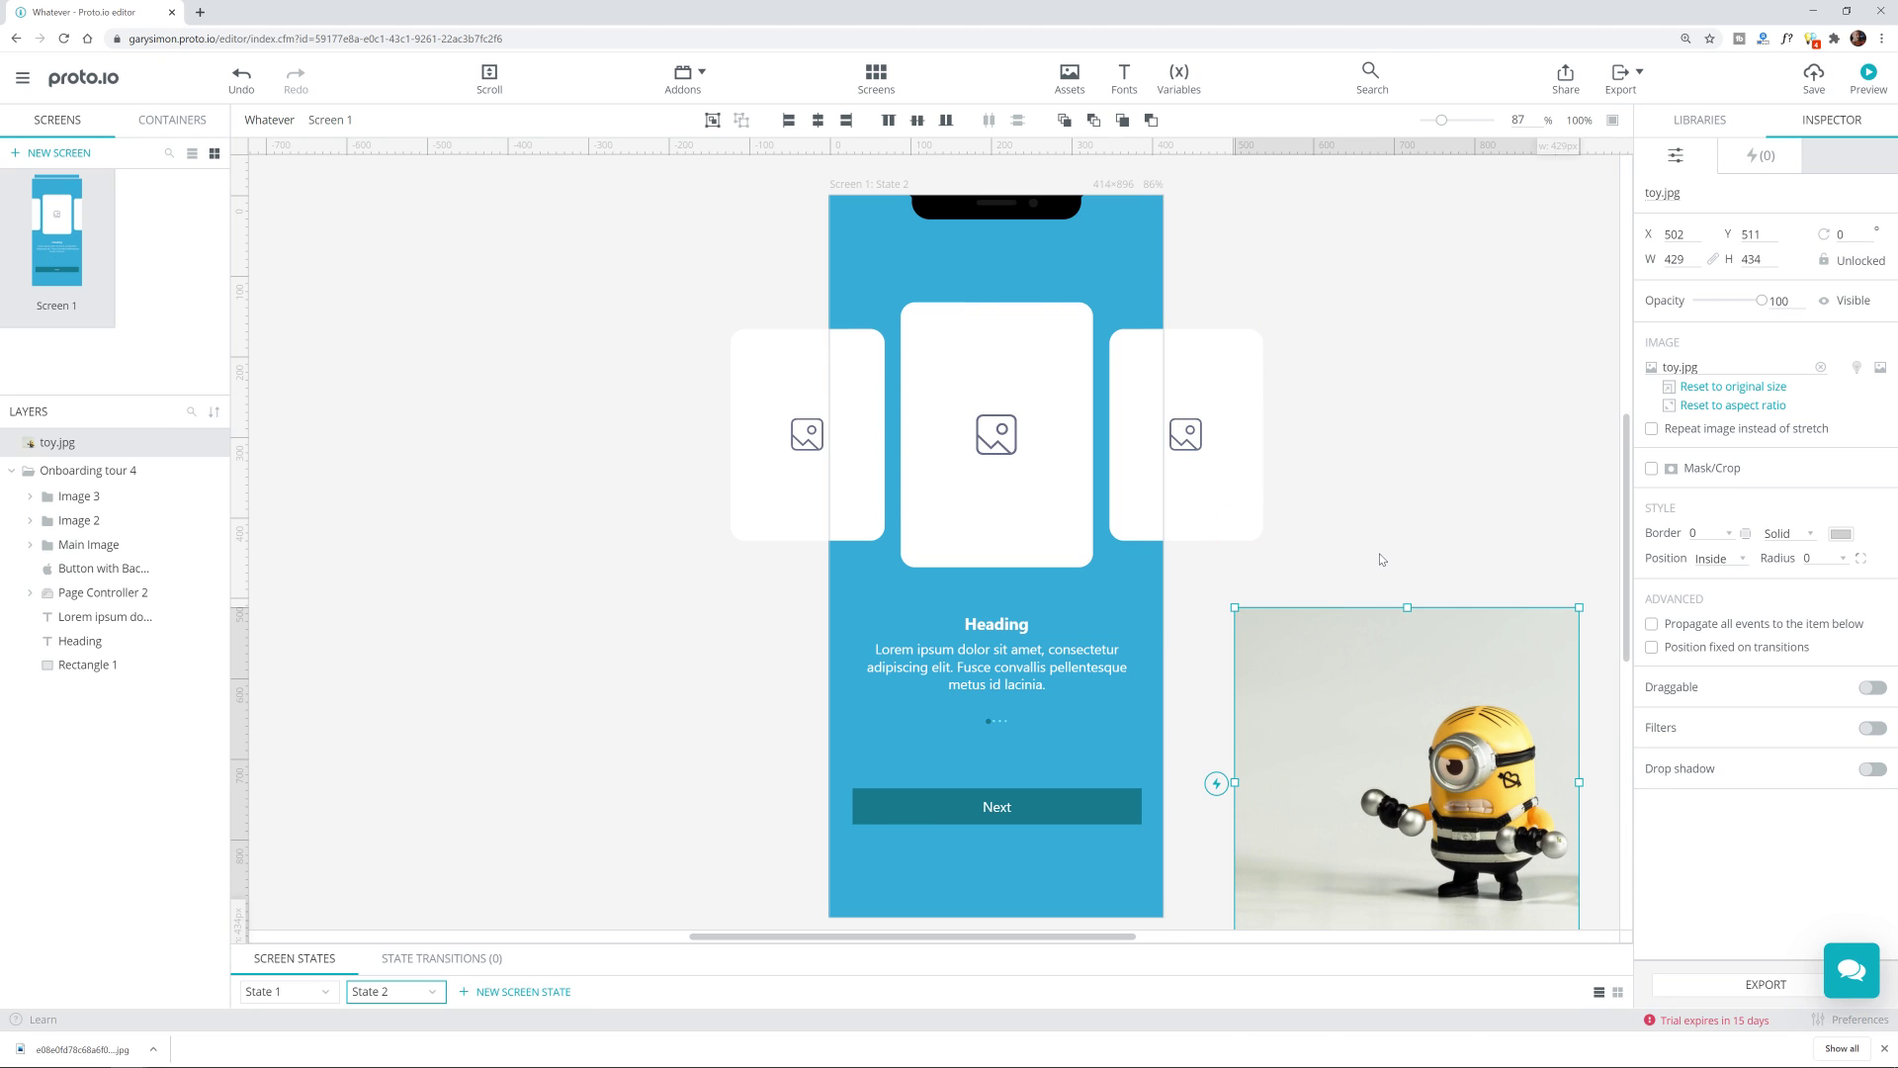
Step: Check the Main Image card, then move the toy image up beside the phone
left_click(944, 341)
double_click(1021, 346)
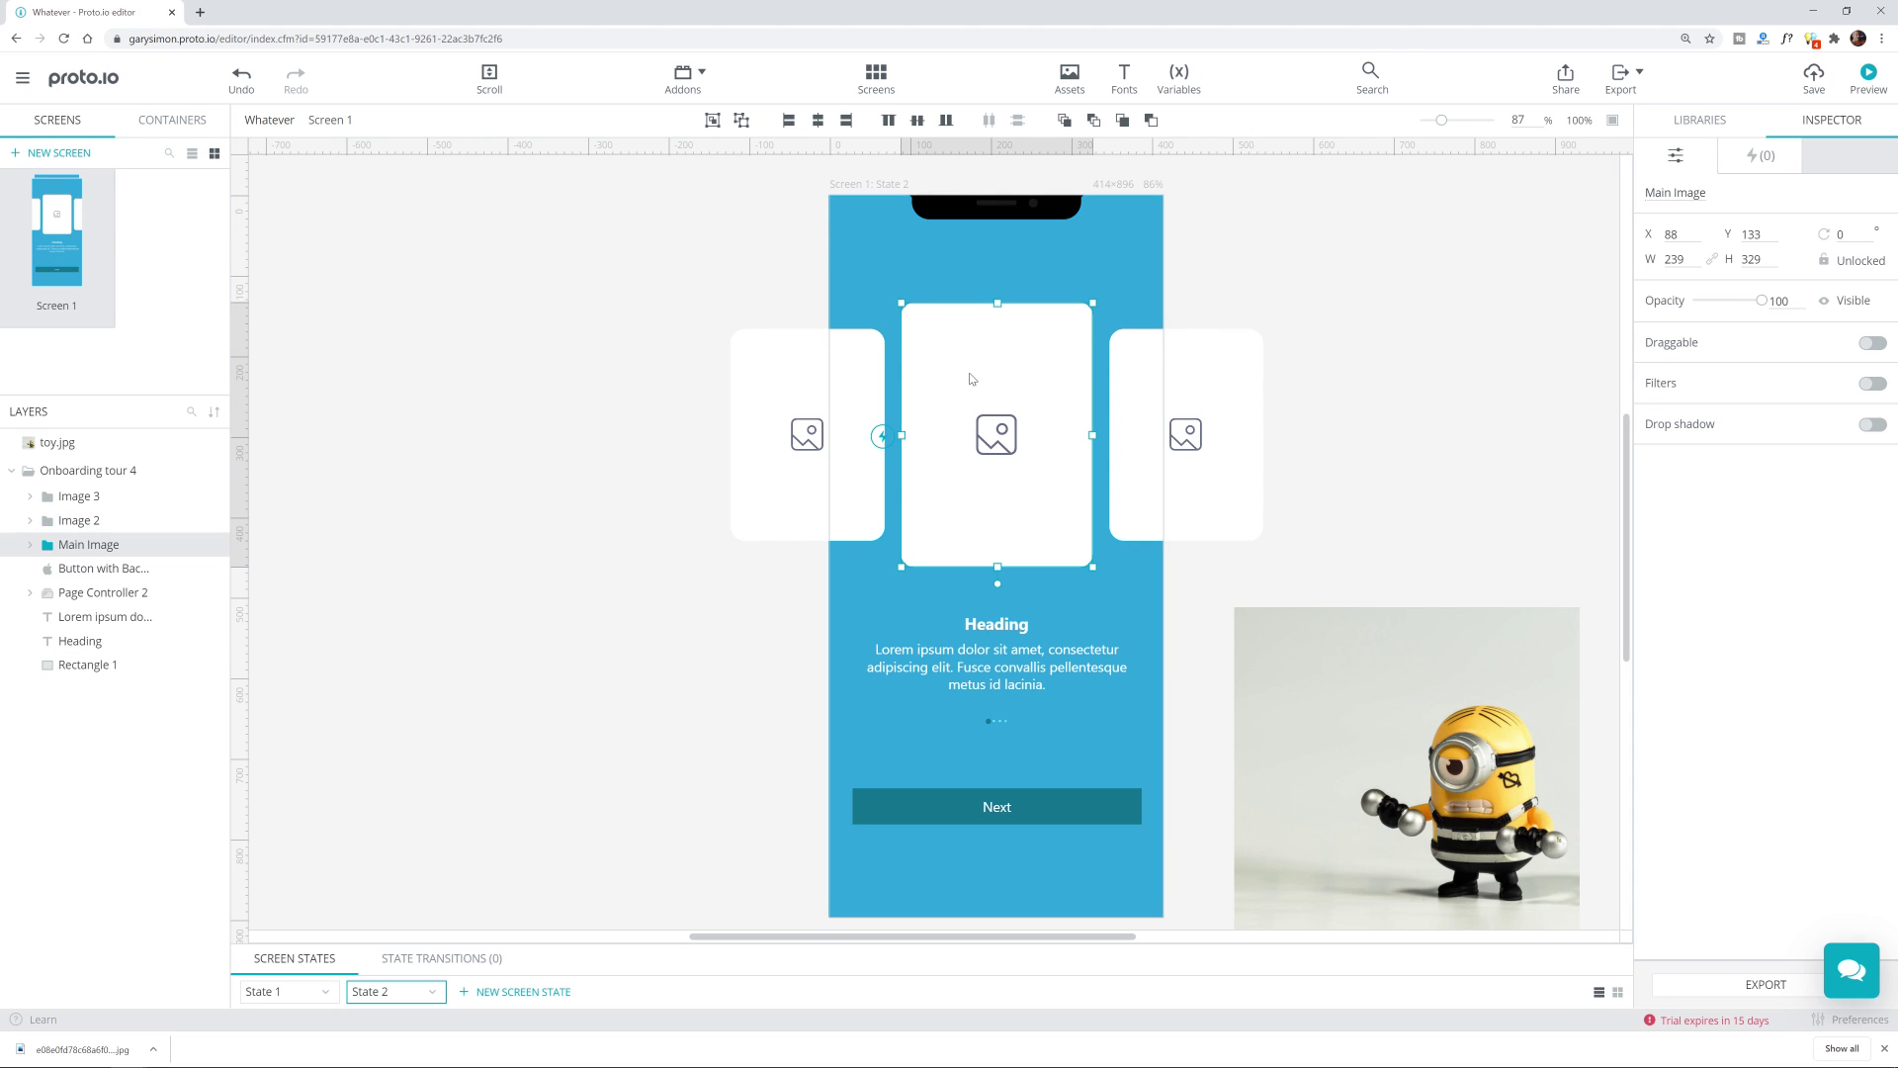
left_click(1485, 484)
left_click(1390, 712)
left_click_drag(1414, 710, 1375, 564)
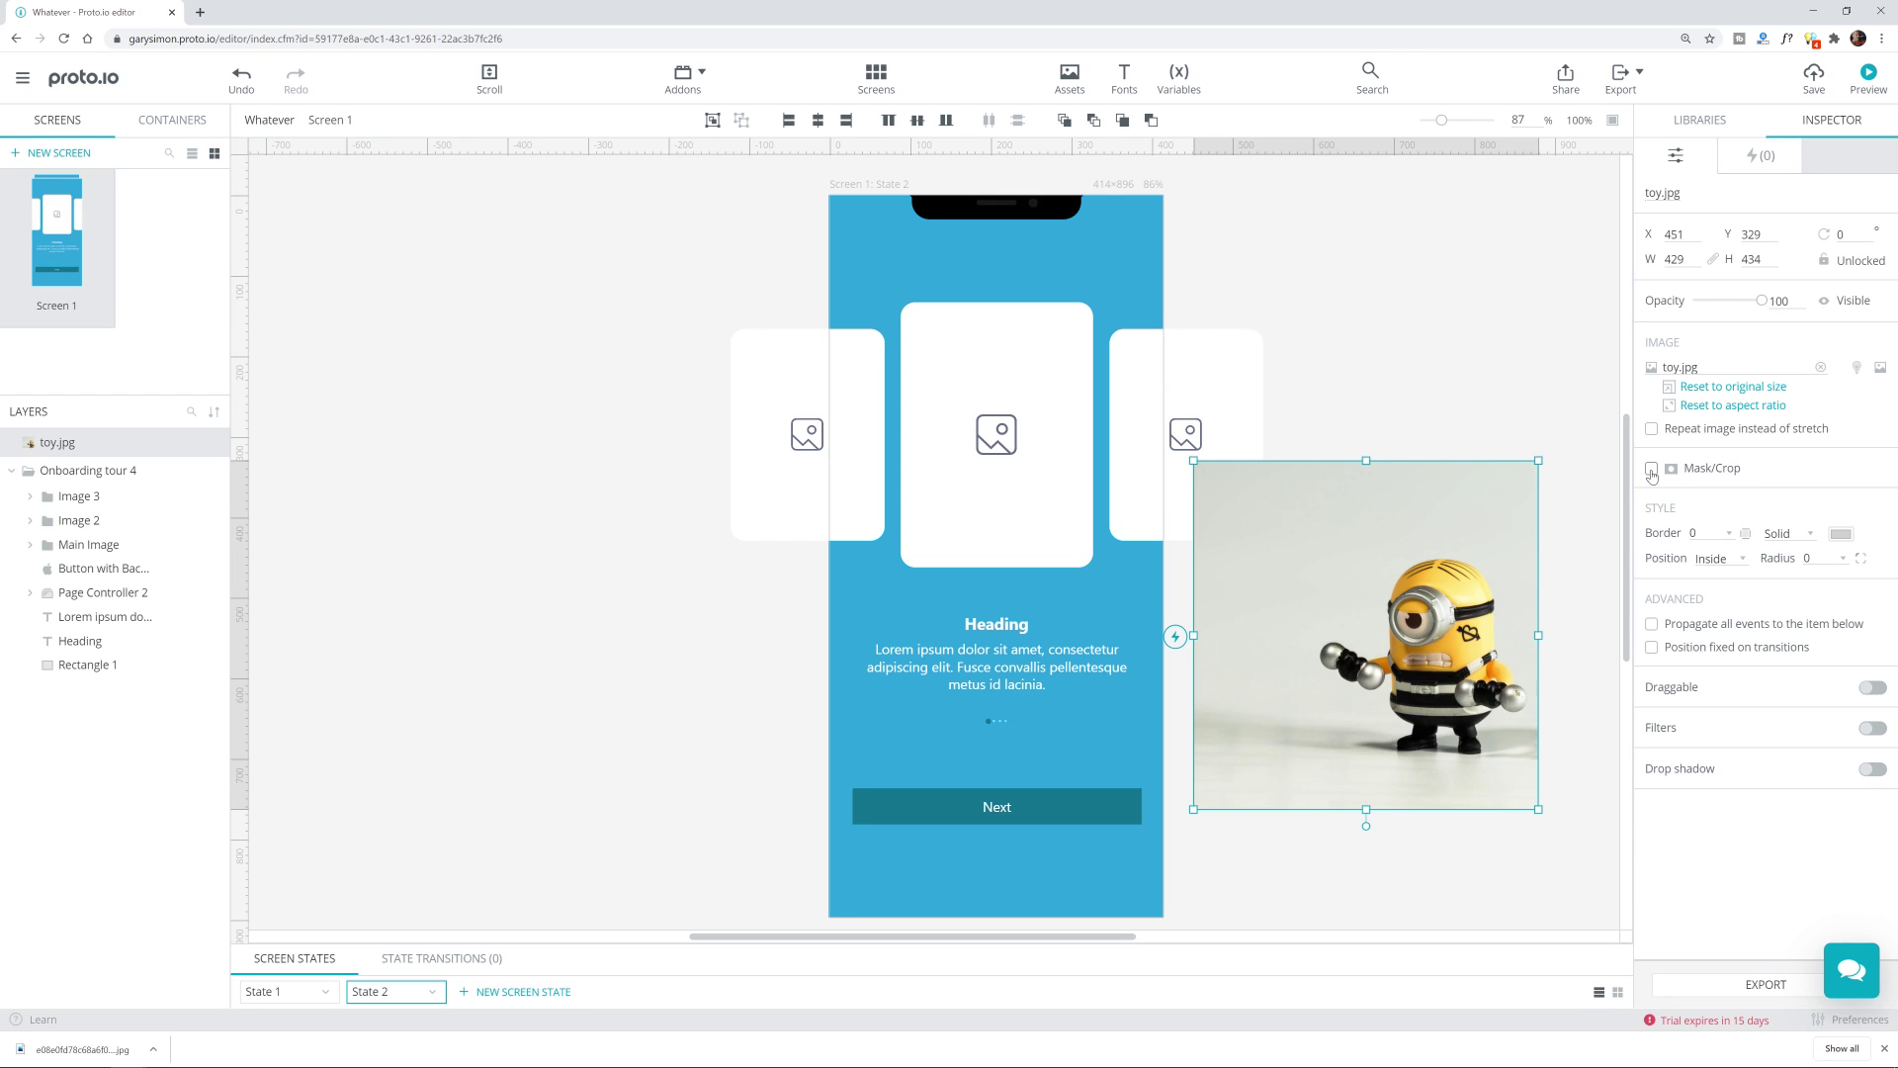
Step: Enable Mask/Crop on the toy image and shape a 317-high rounded crop
left_click(1652, 469)
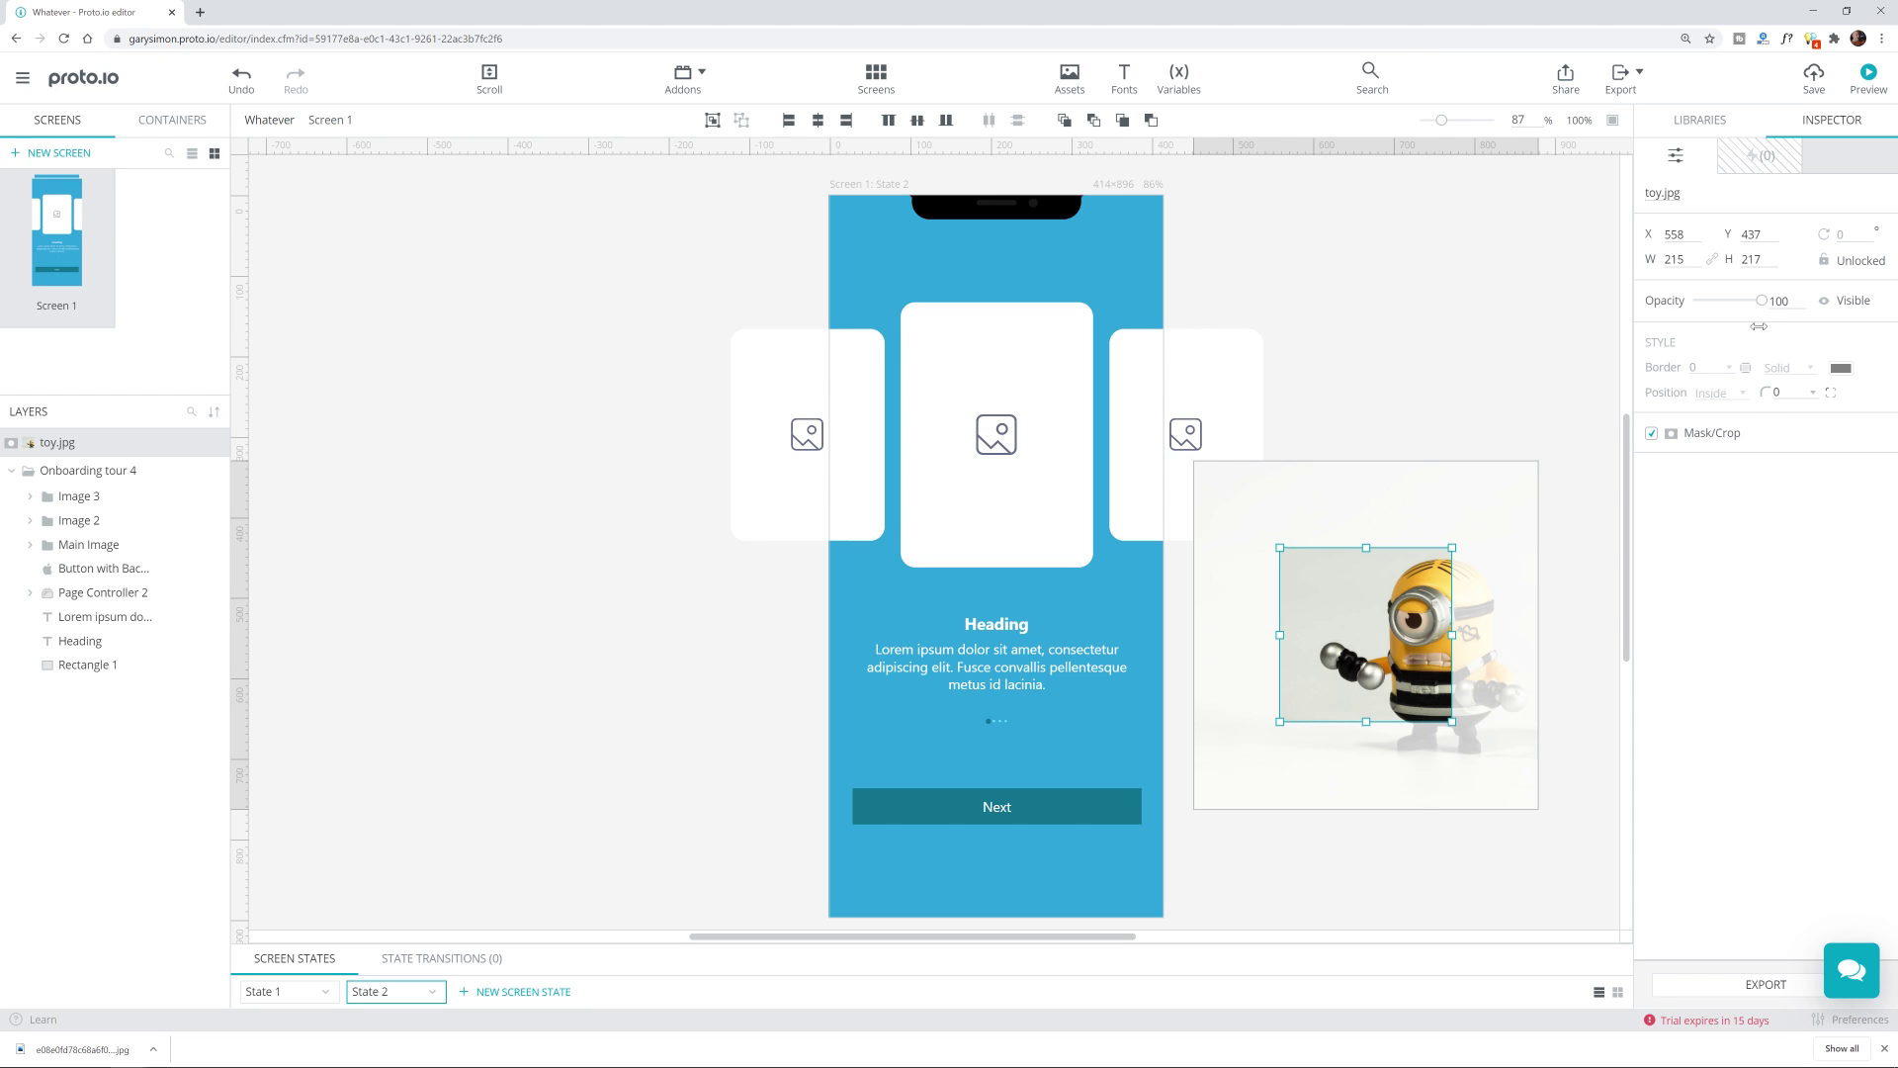
left_click_drag(1759, 326, 1776, 364)
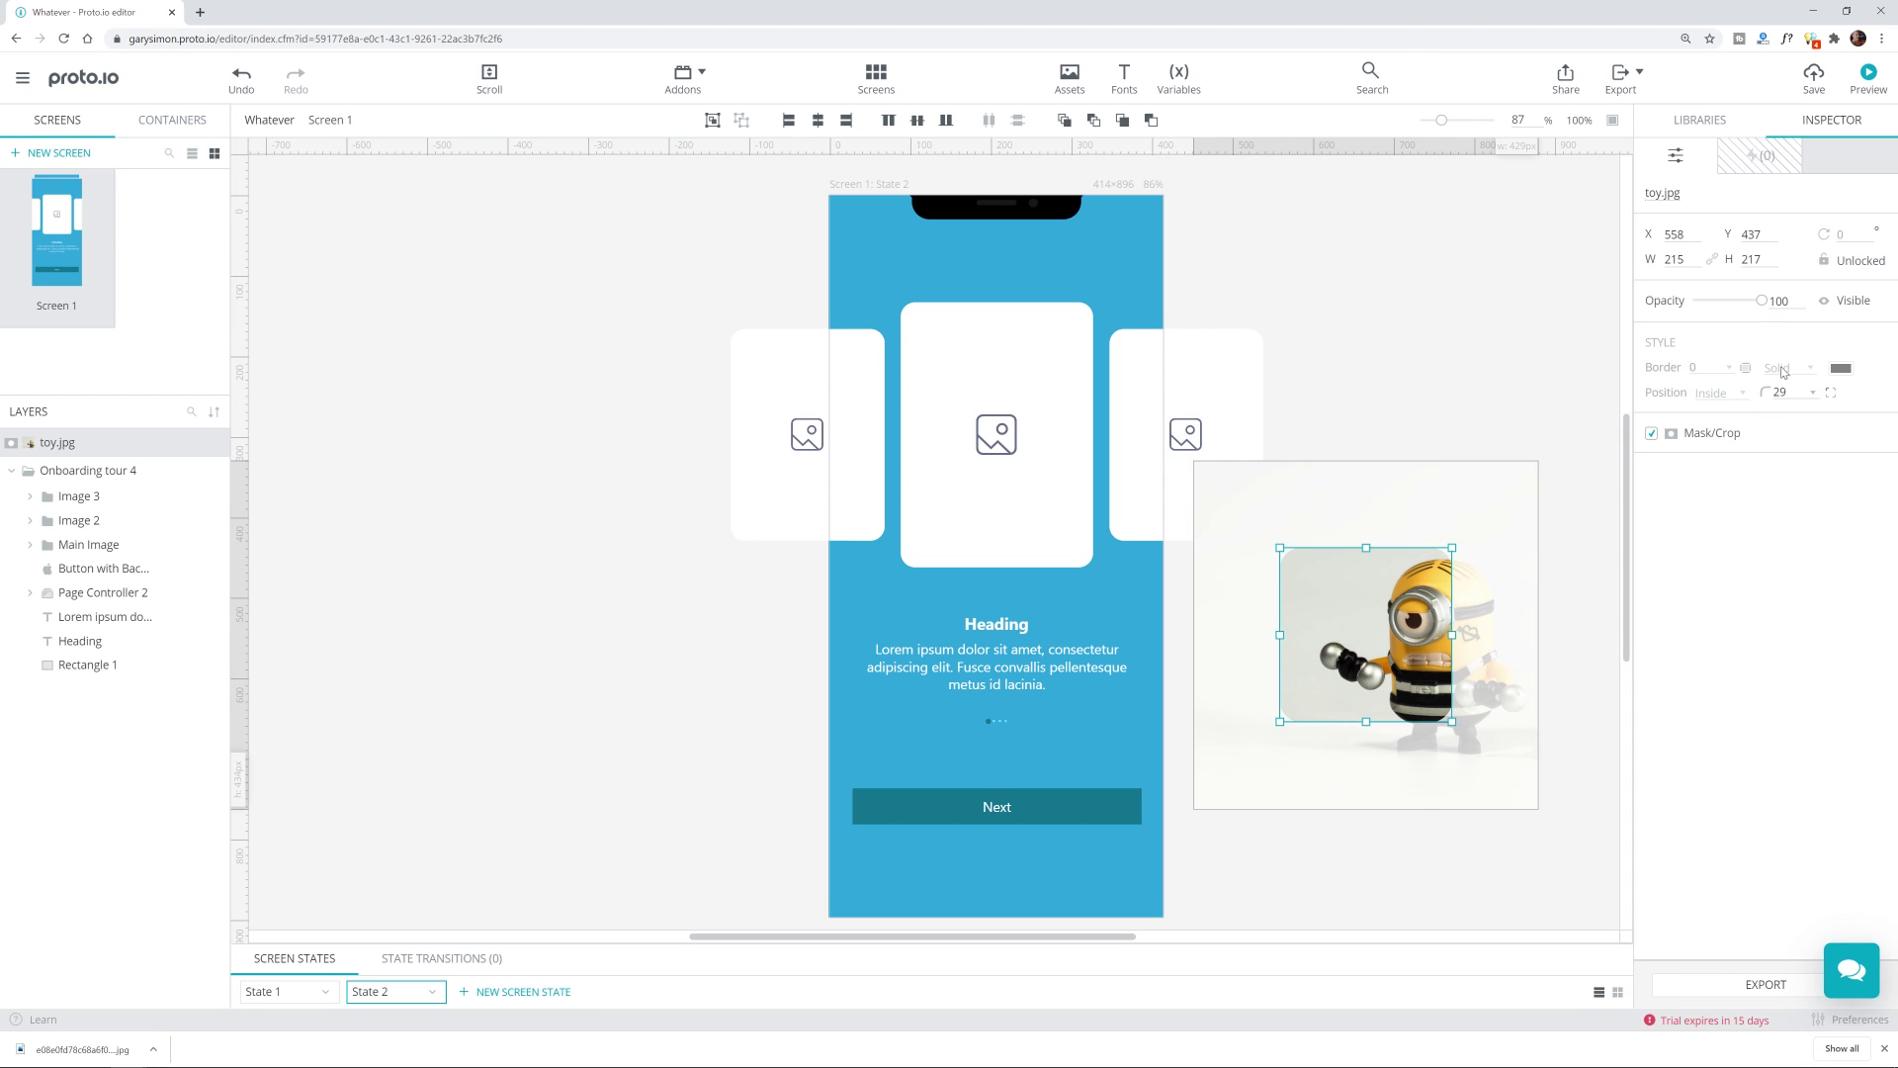
left_click_drag(1766, 392, 1877, 413)
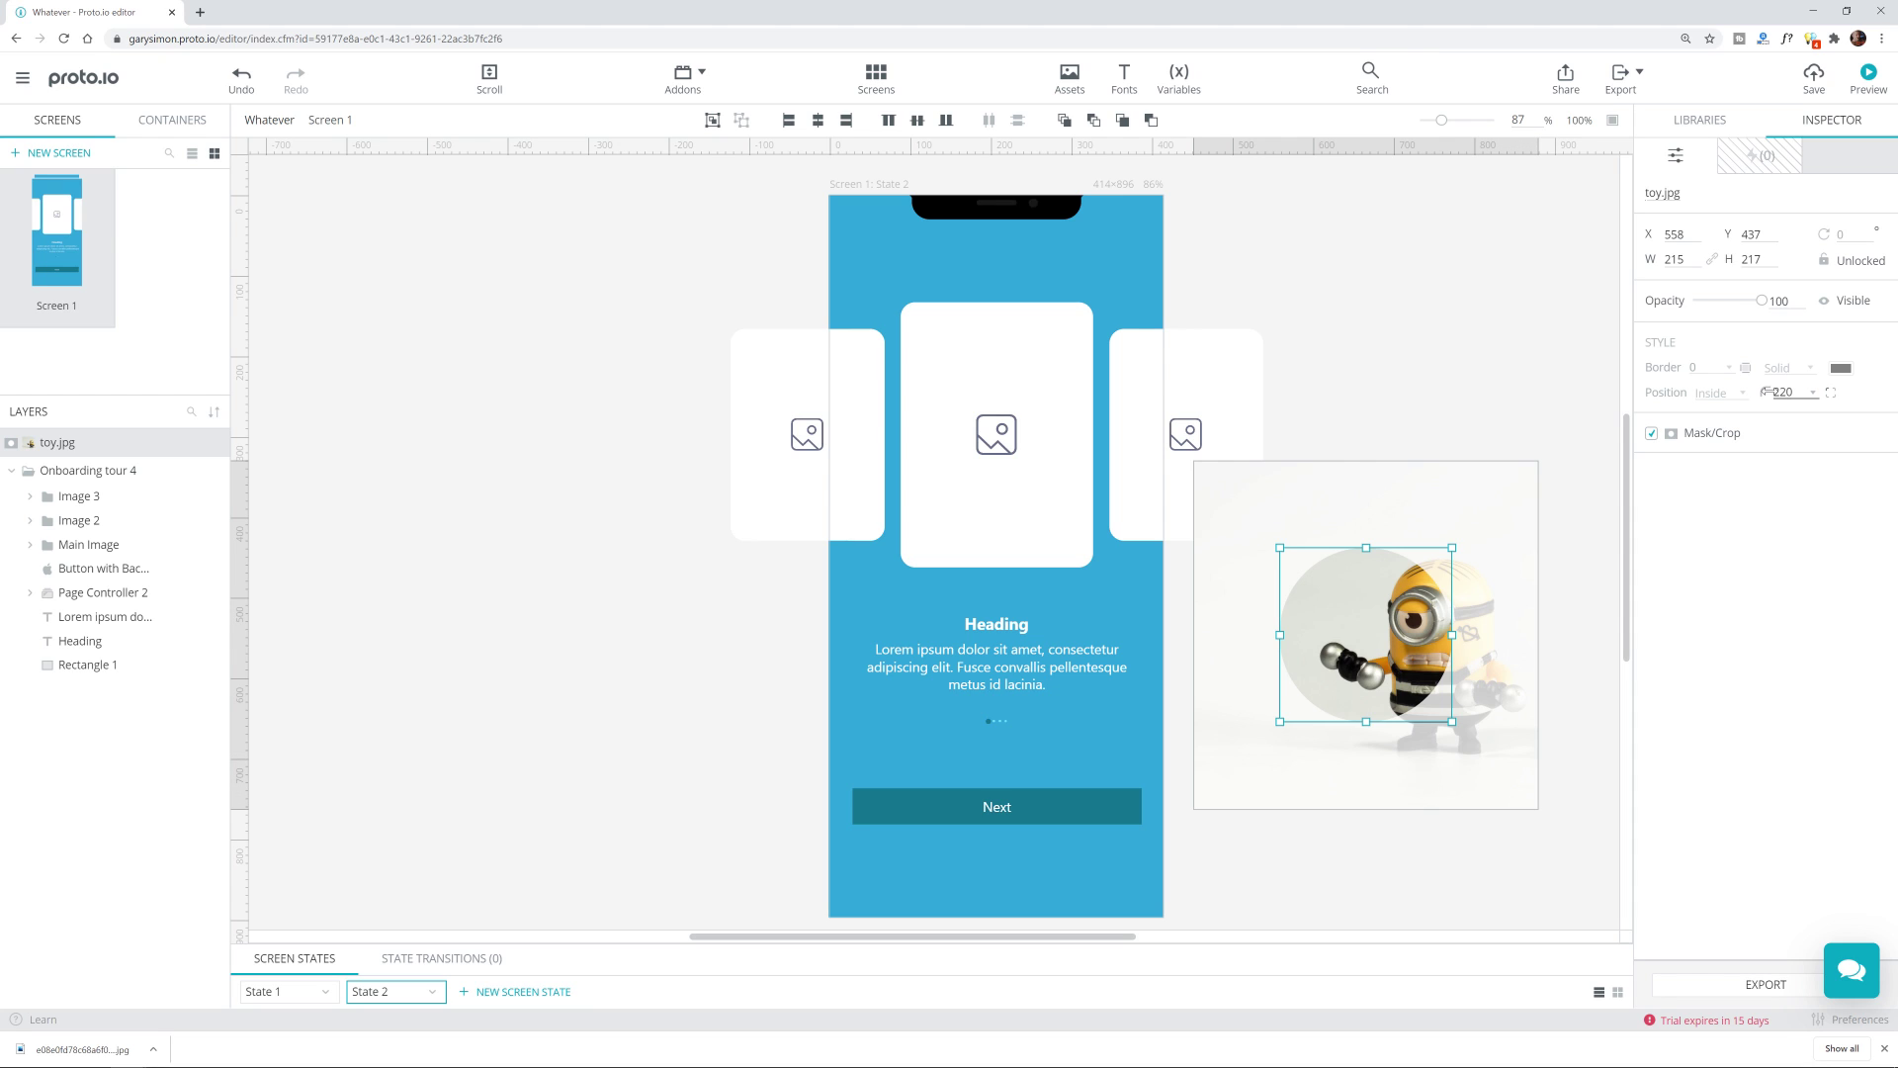
left_click_drag(1766, 393, 1549, 431)
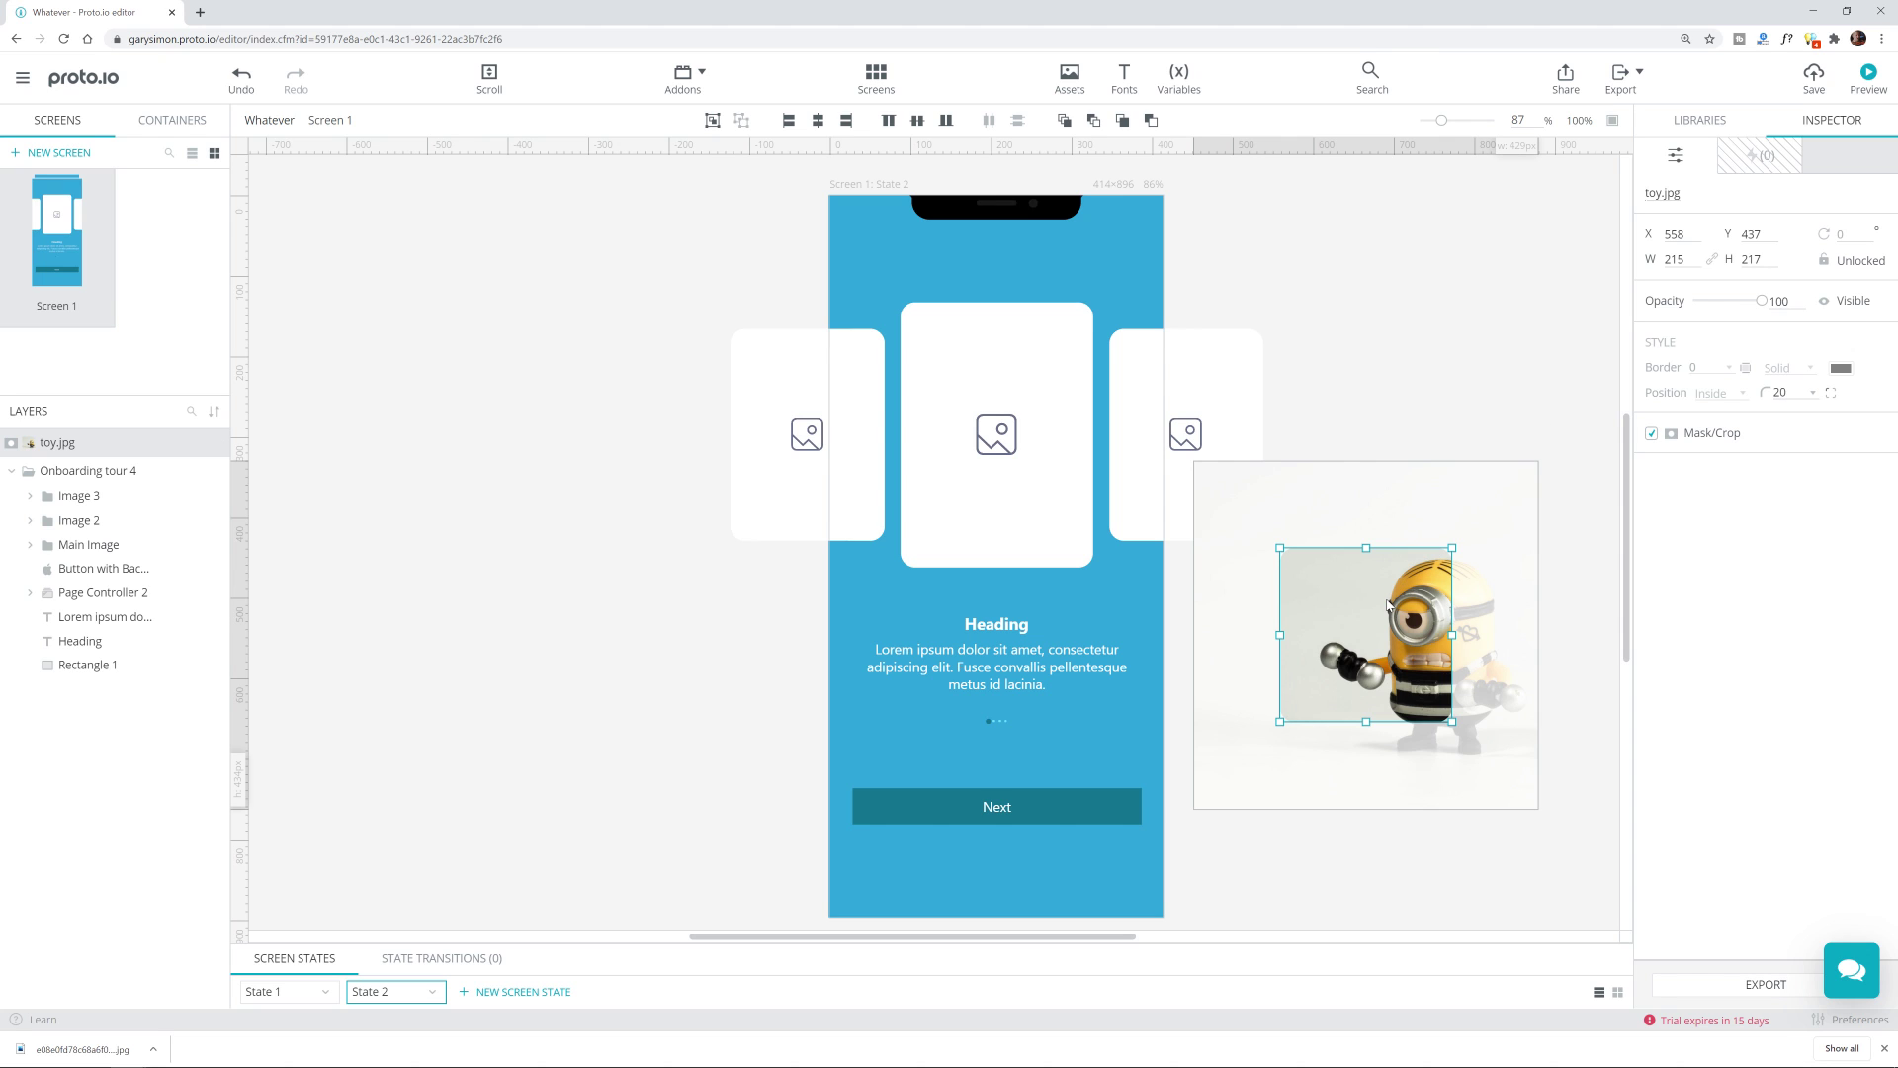
left_click_drag(1368, 723, 1368, 803)
left_click_drag(1416, 632, 1415, 596)
left_click(1523, 541)
left_click_drag(1523, 541, 1520, 511)
Step: Move the cropped toy image onto the centre card and set corner radius 24
left_click(1403, 364)
left_click(1391, 591)
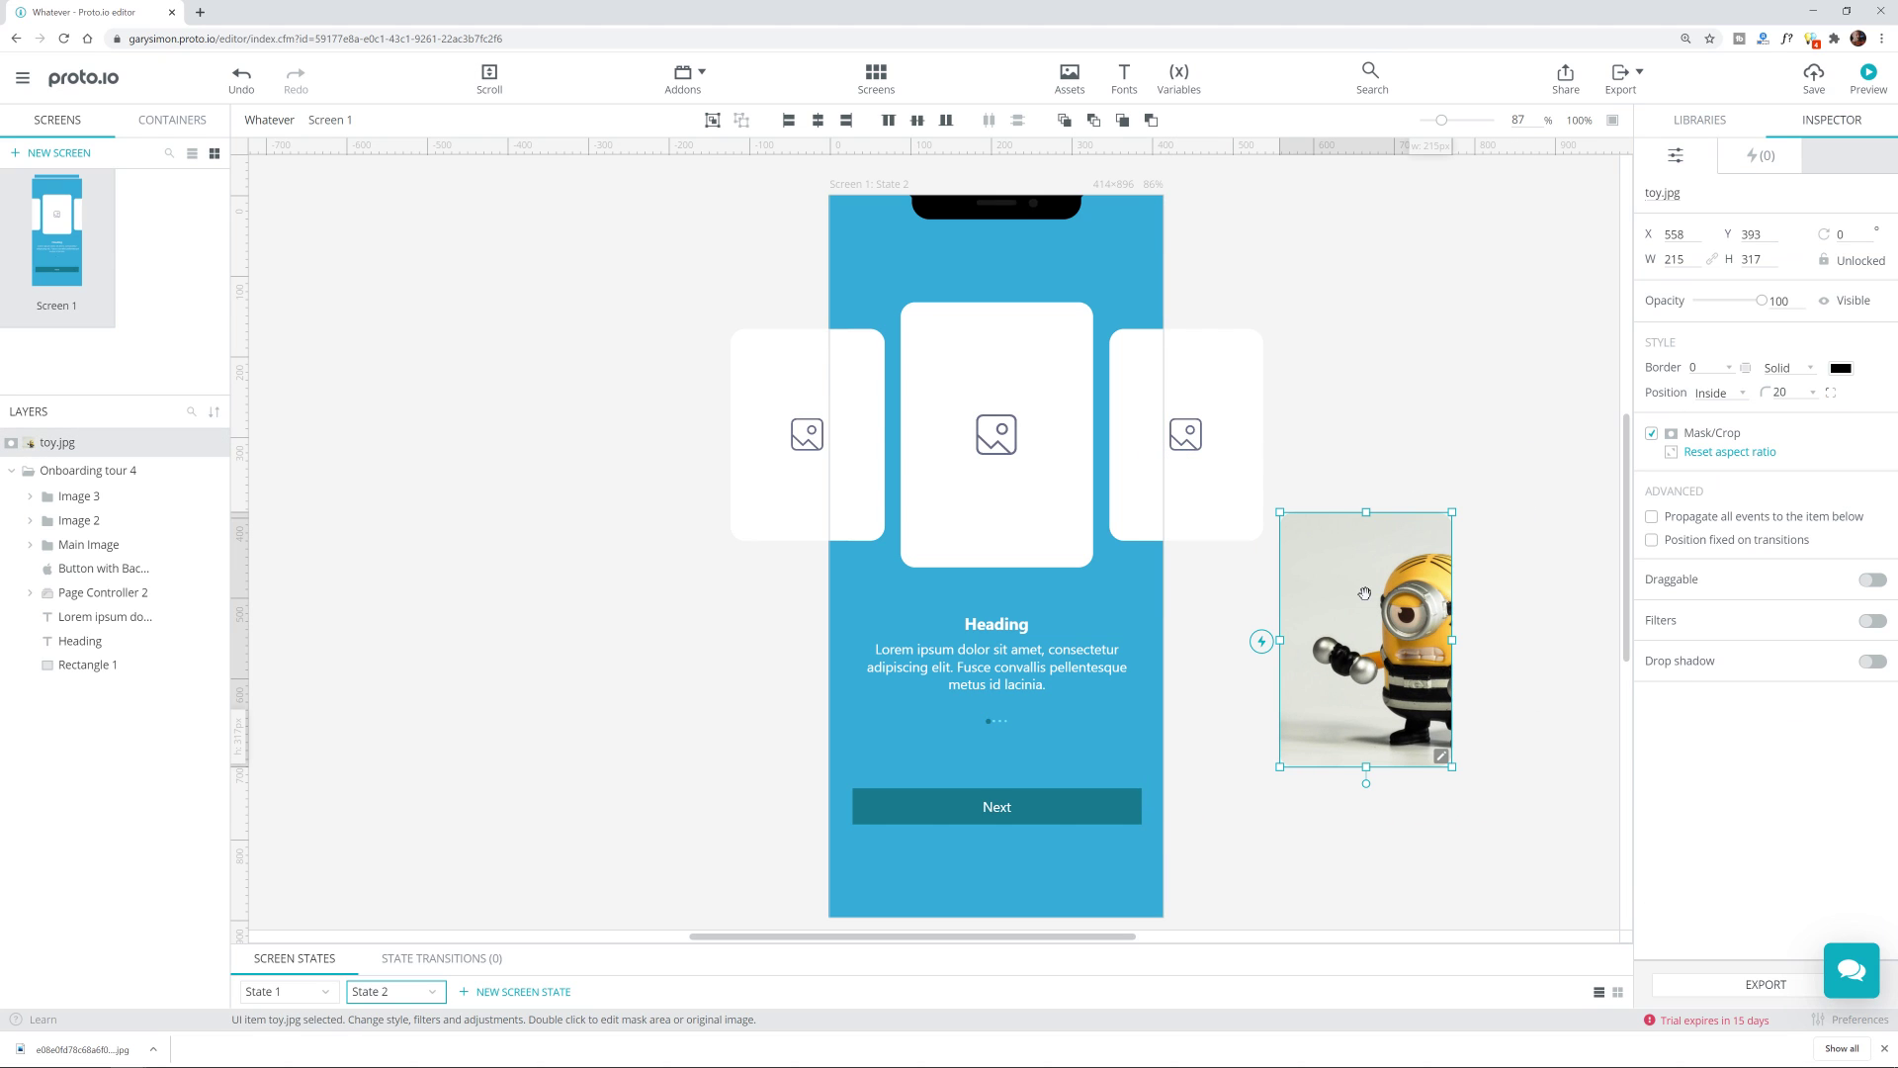
left_click_drag(1367, 571, 1002, 369)
left_click_drag(1763, 393, 1767, 391)
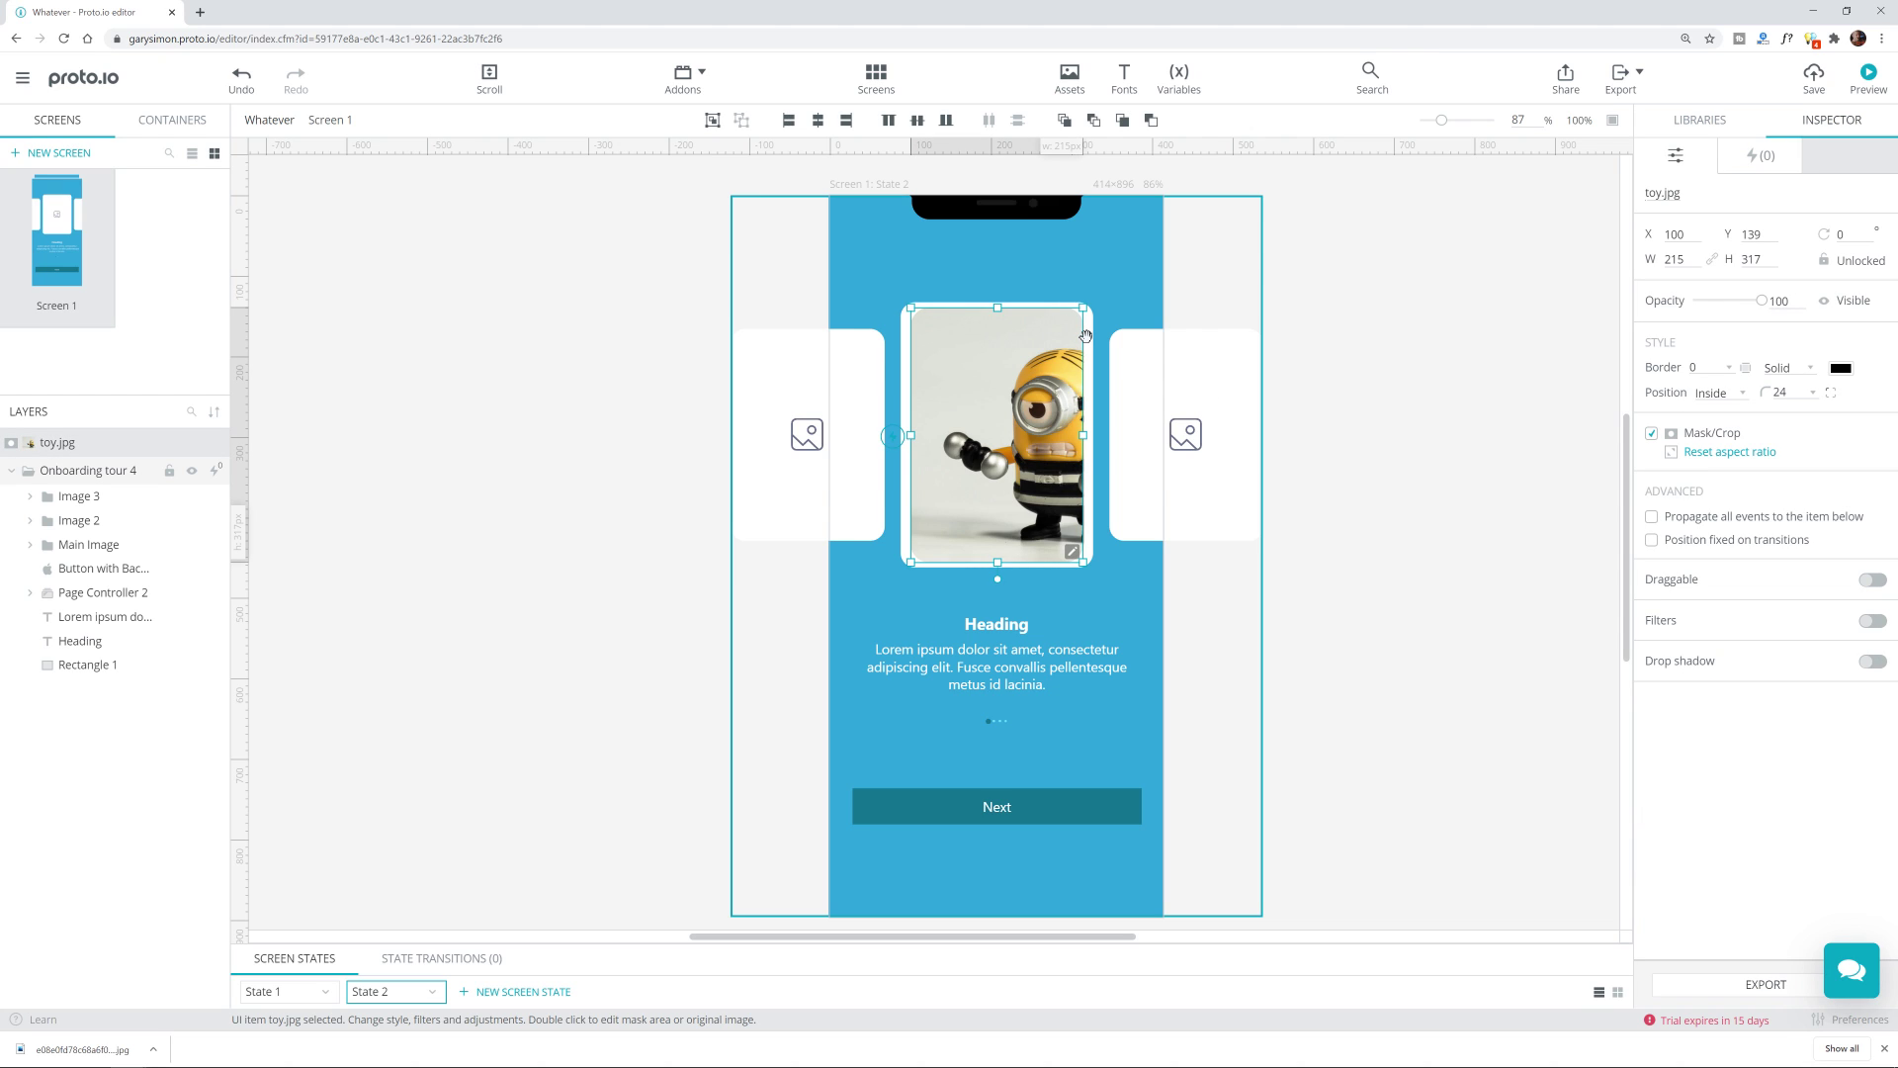
Step: Move the toy image from State 2 into State 1's centre card
key("Left")
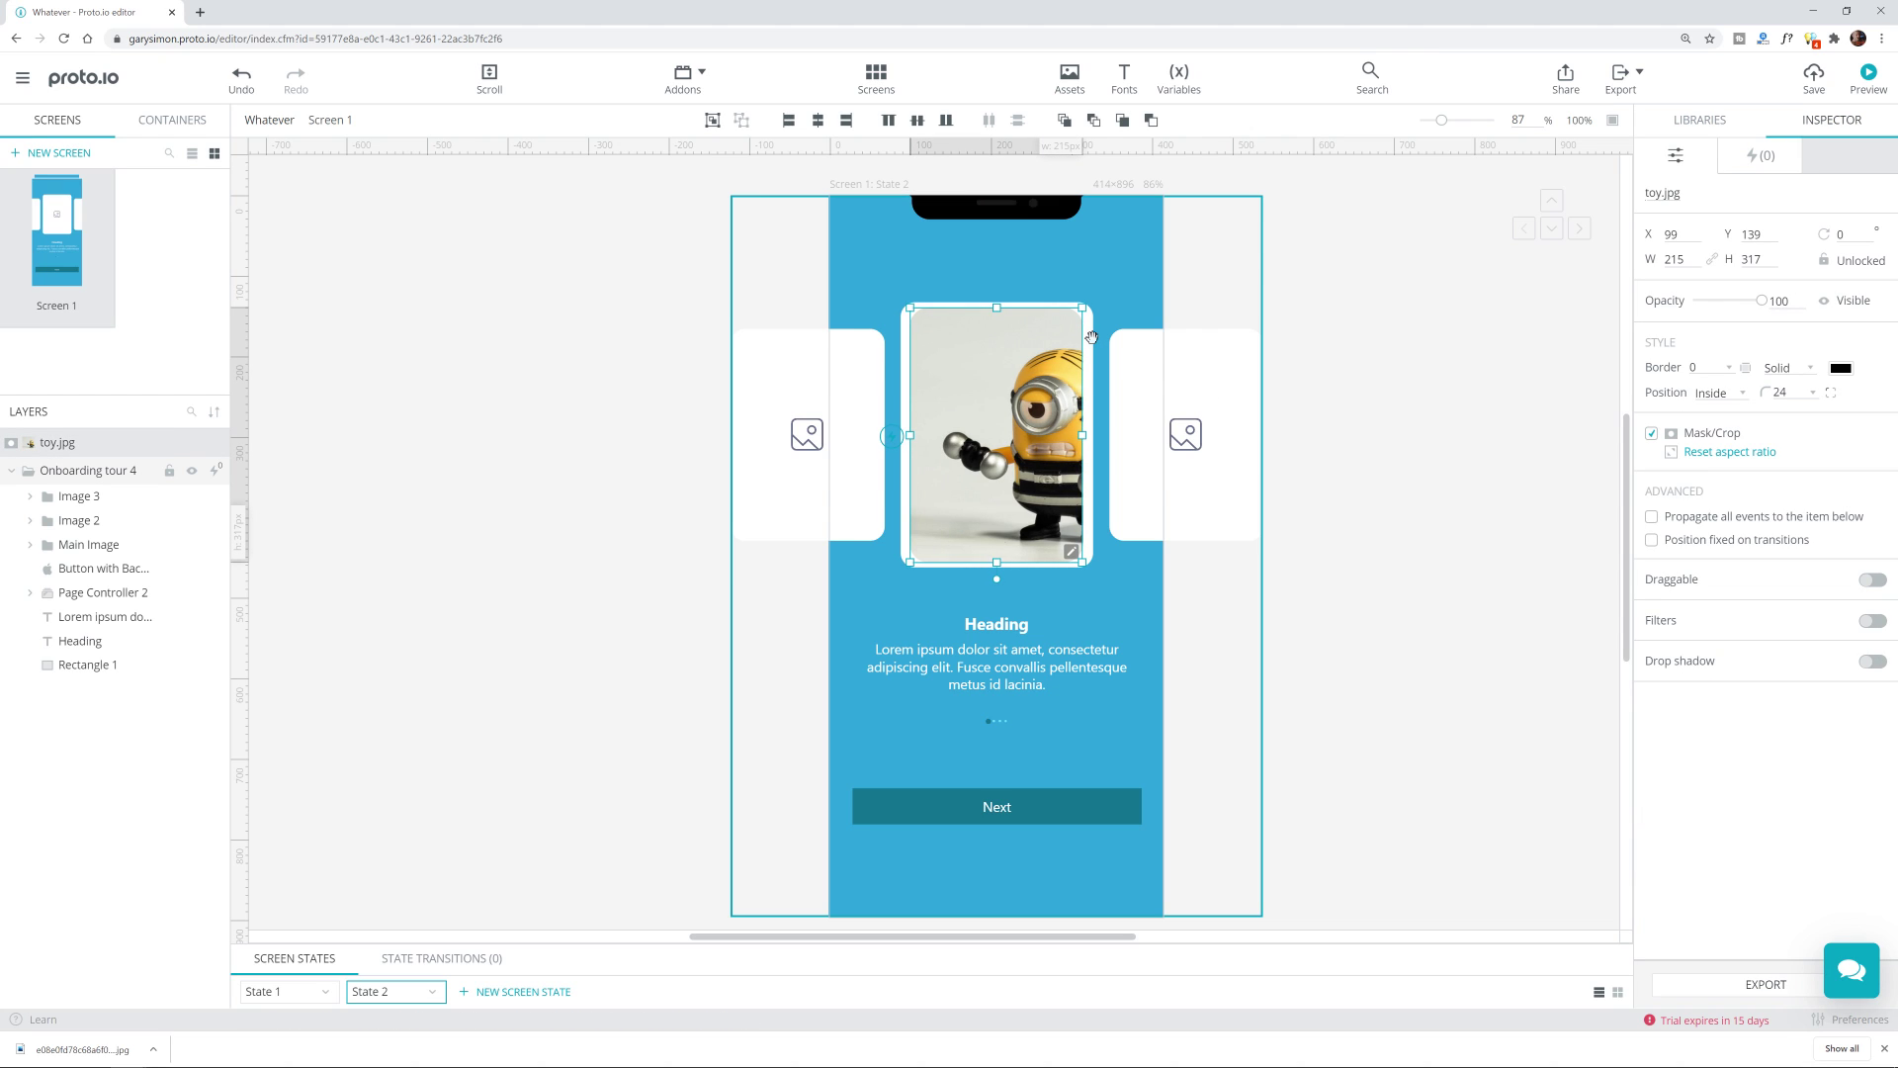
key("ctrl+c")
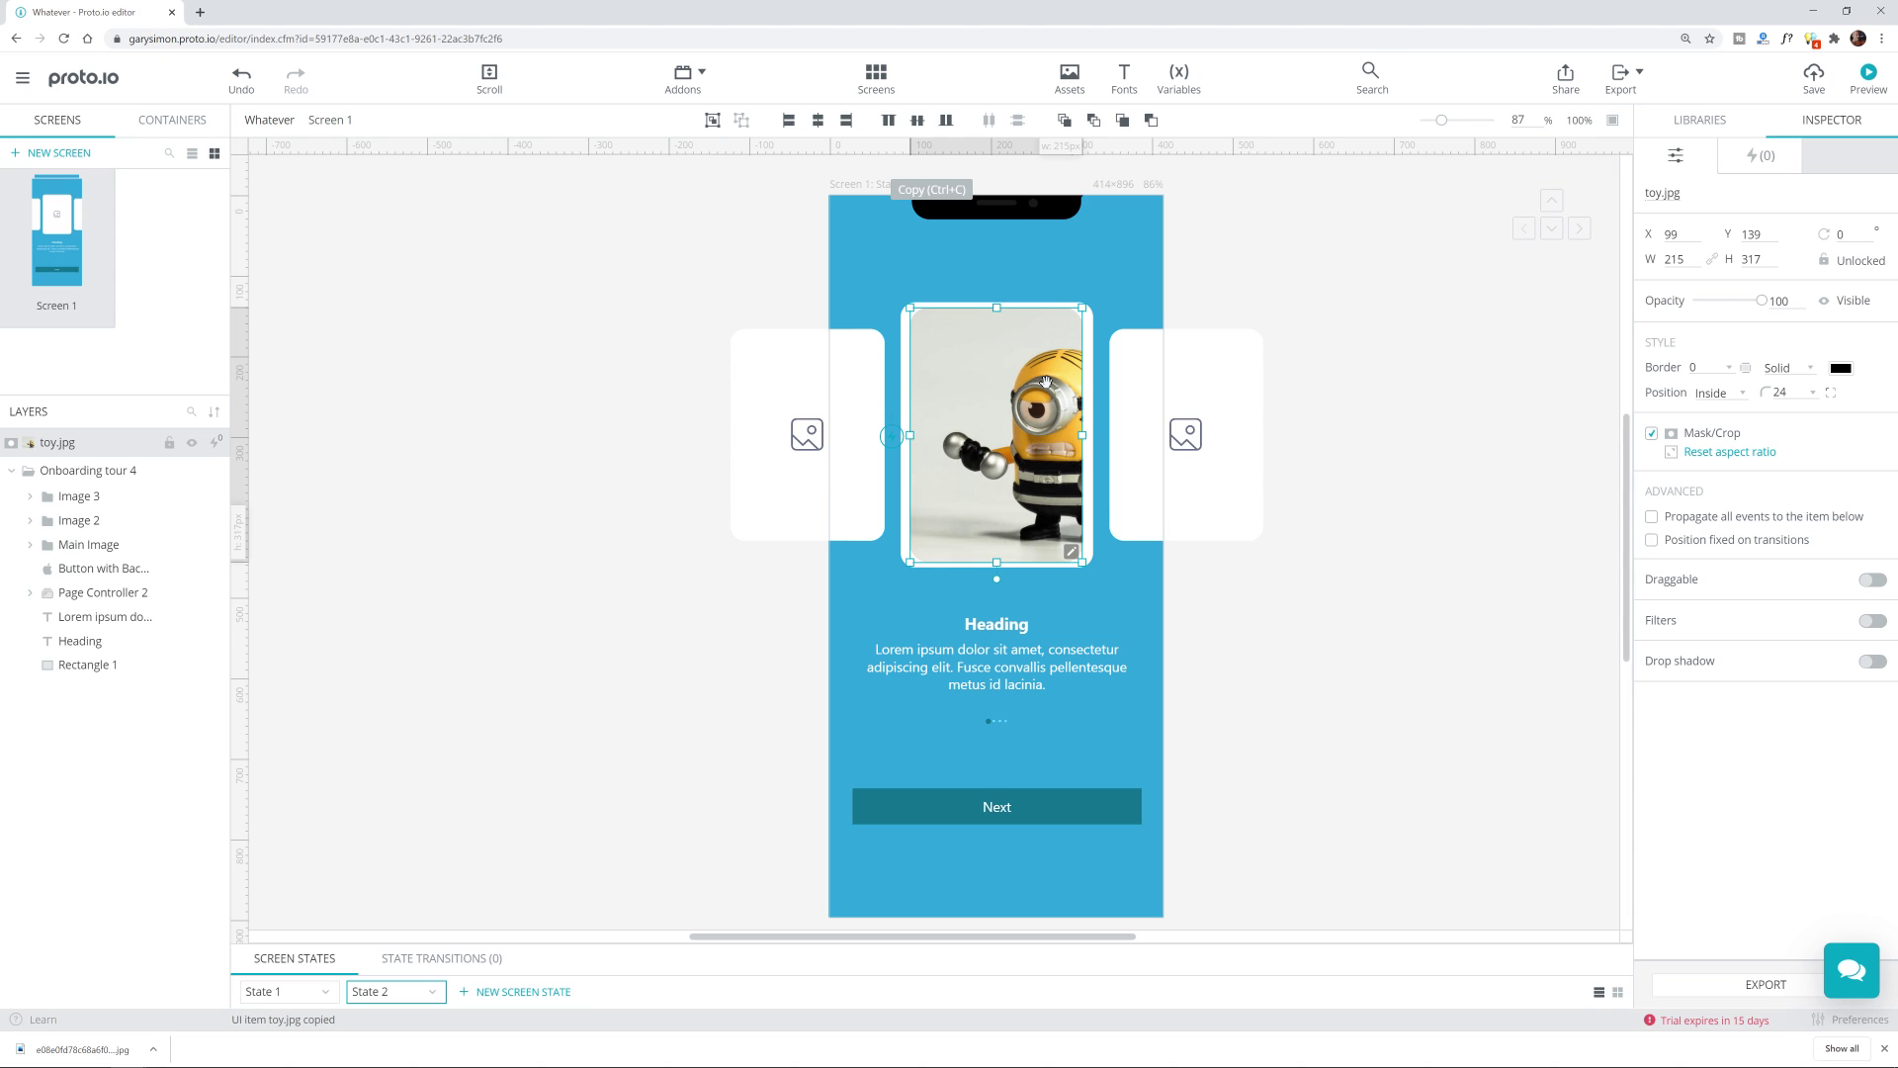
key("Delete")
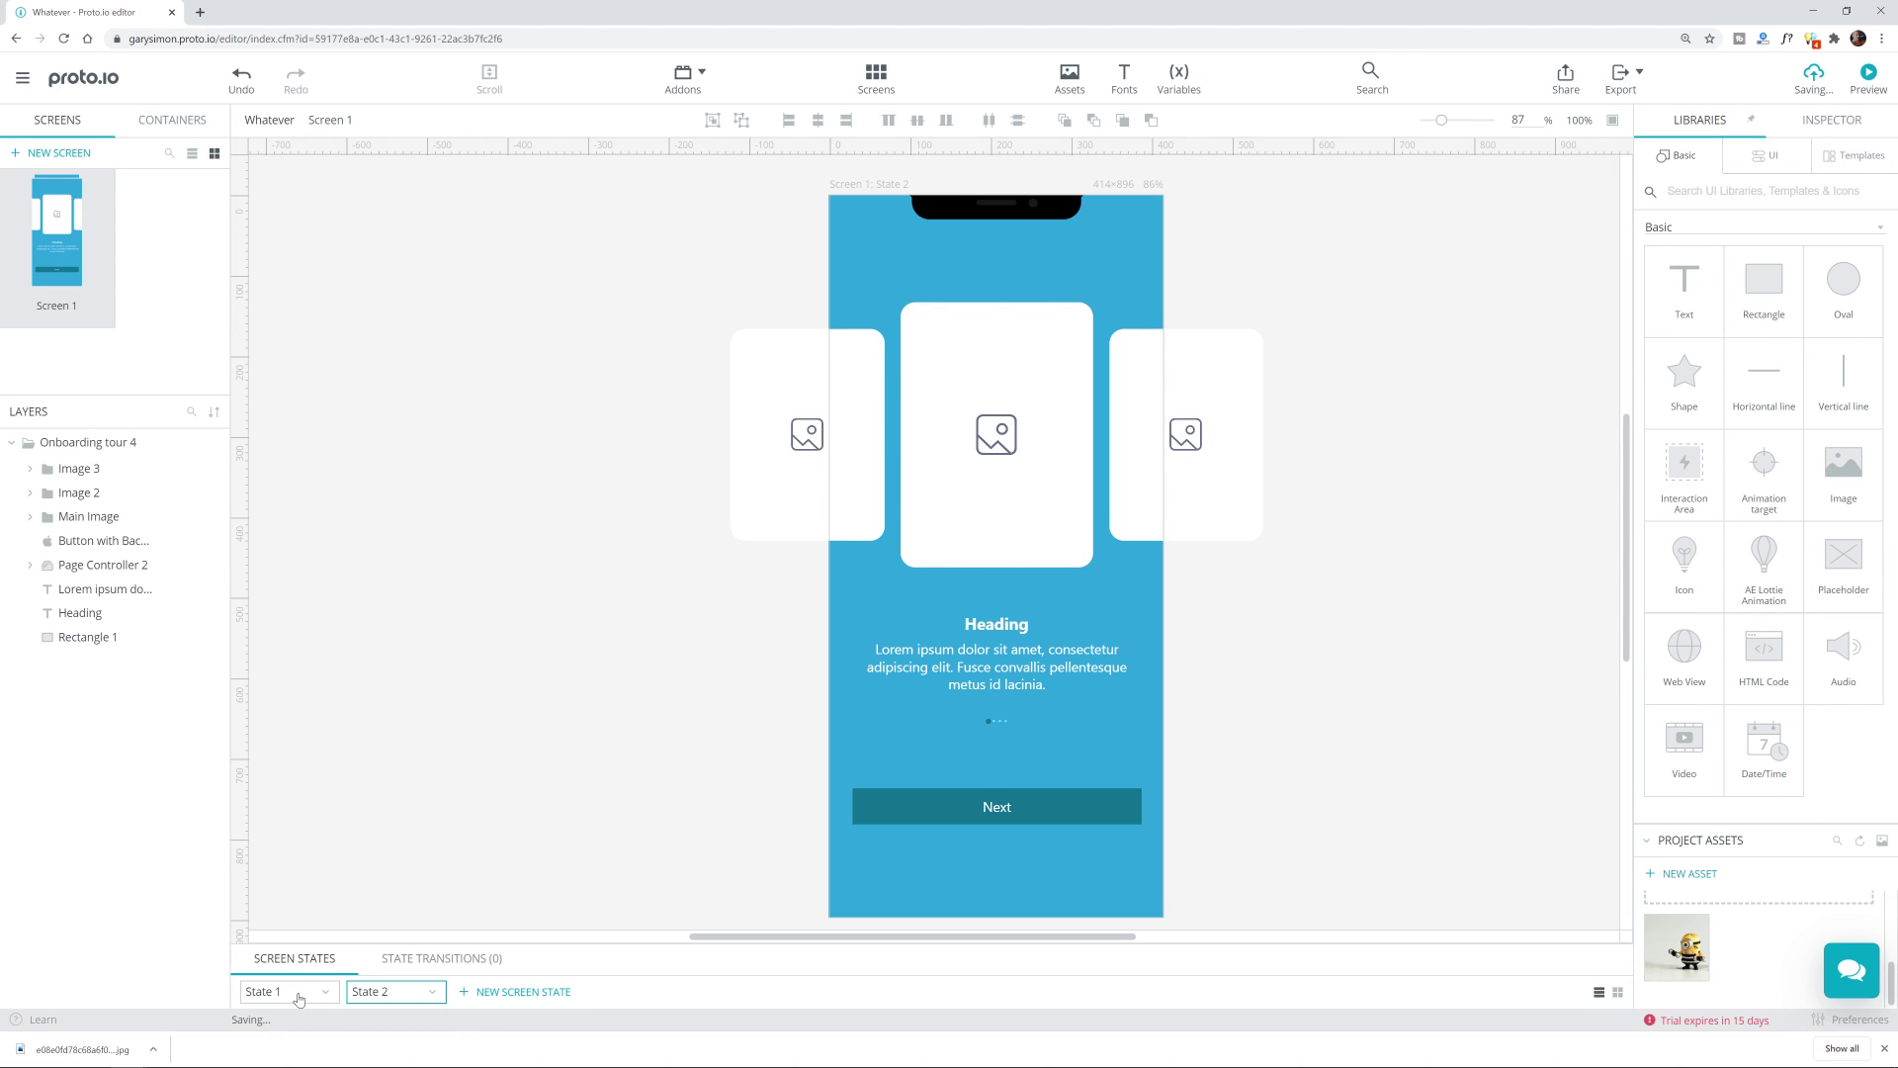
left_click(298, 999)
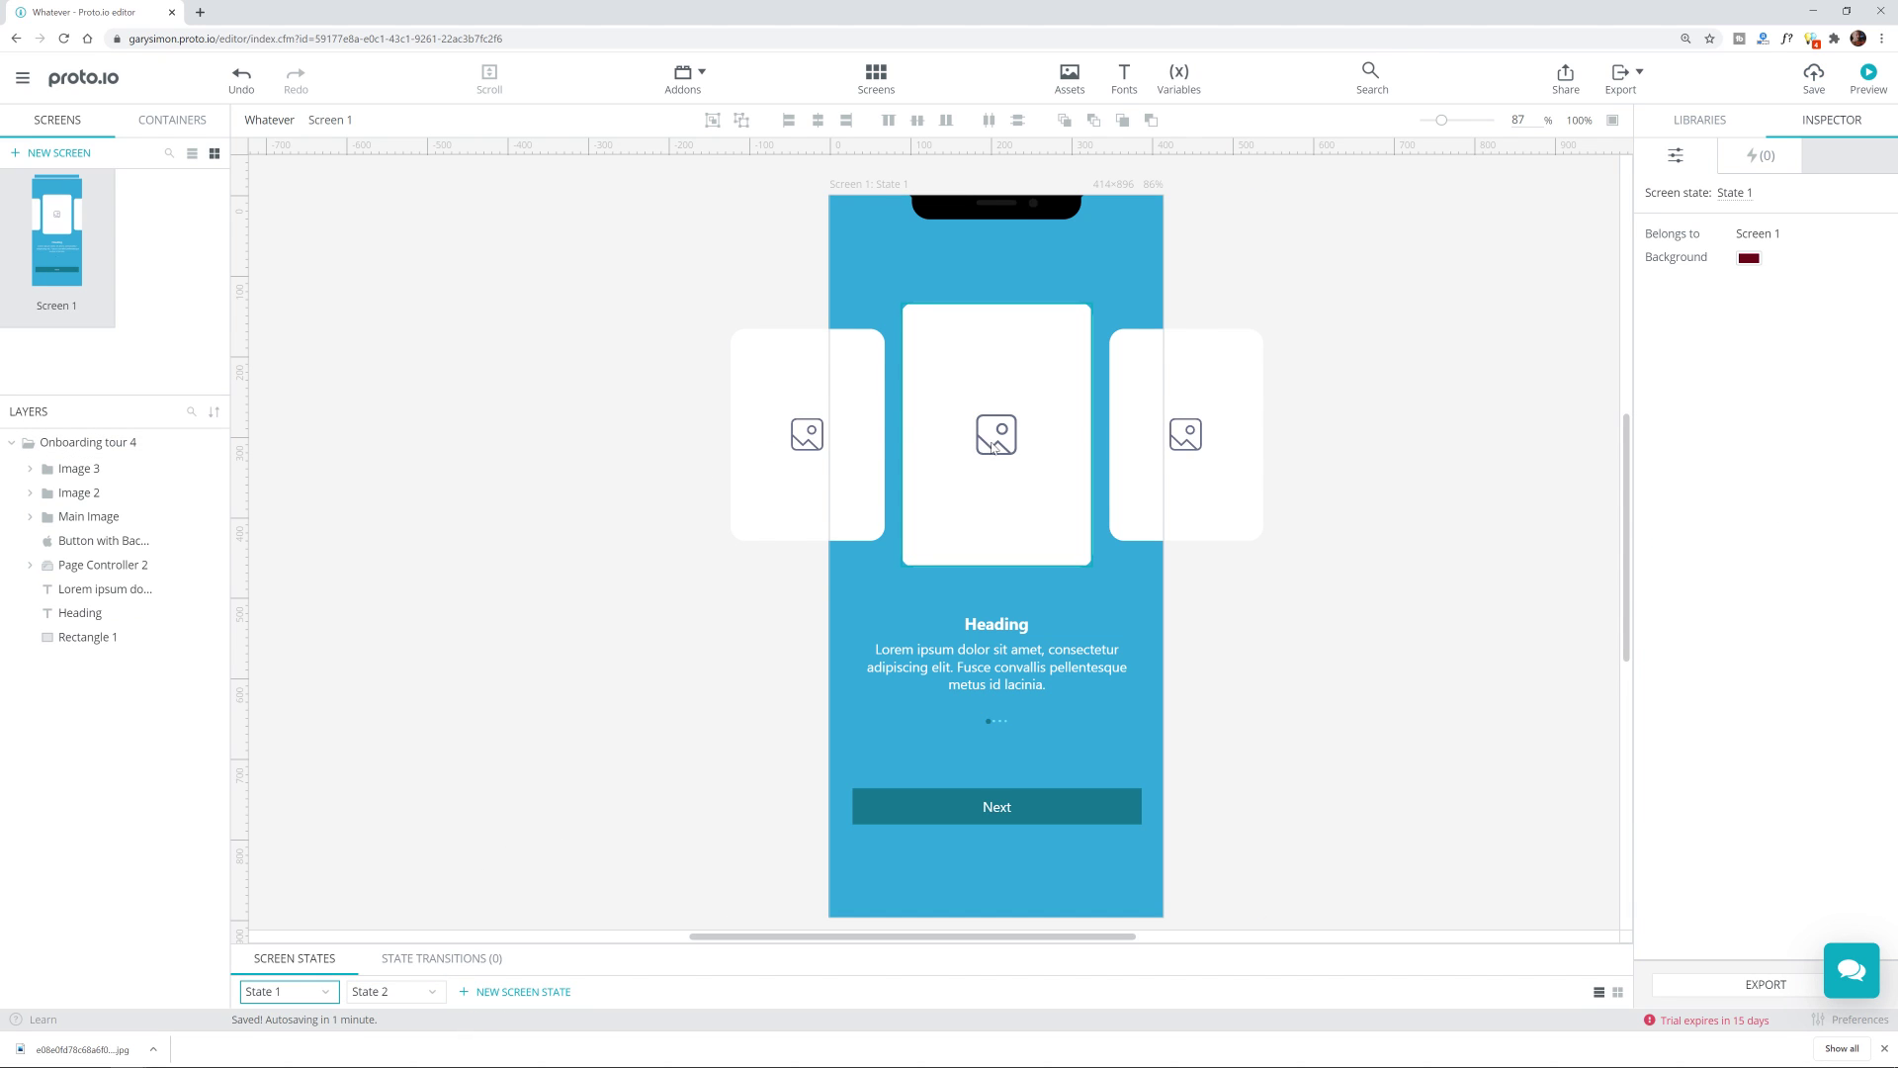
key("ctrl+v")
Step: Delete State 2 and create a new State 2 copied from State 1
left_click(400, 997)
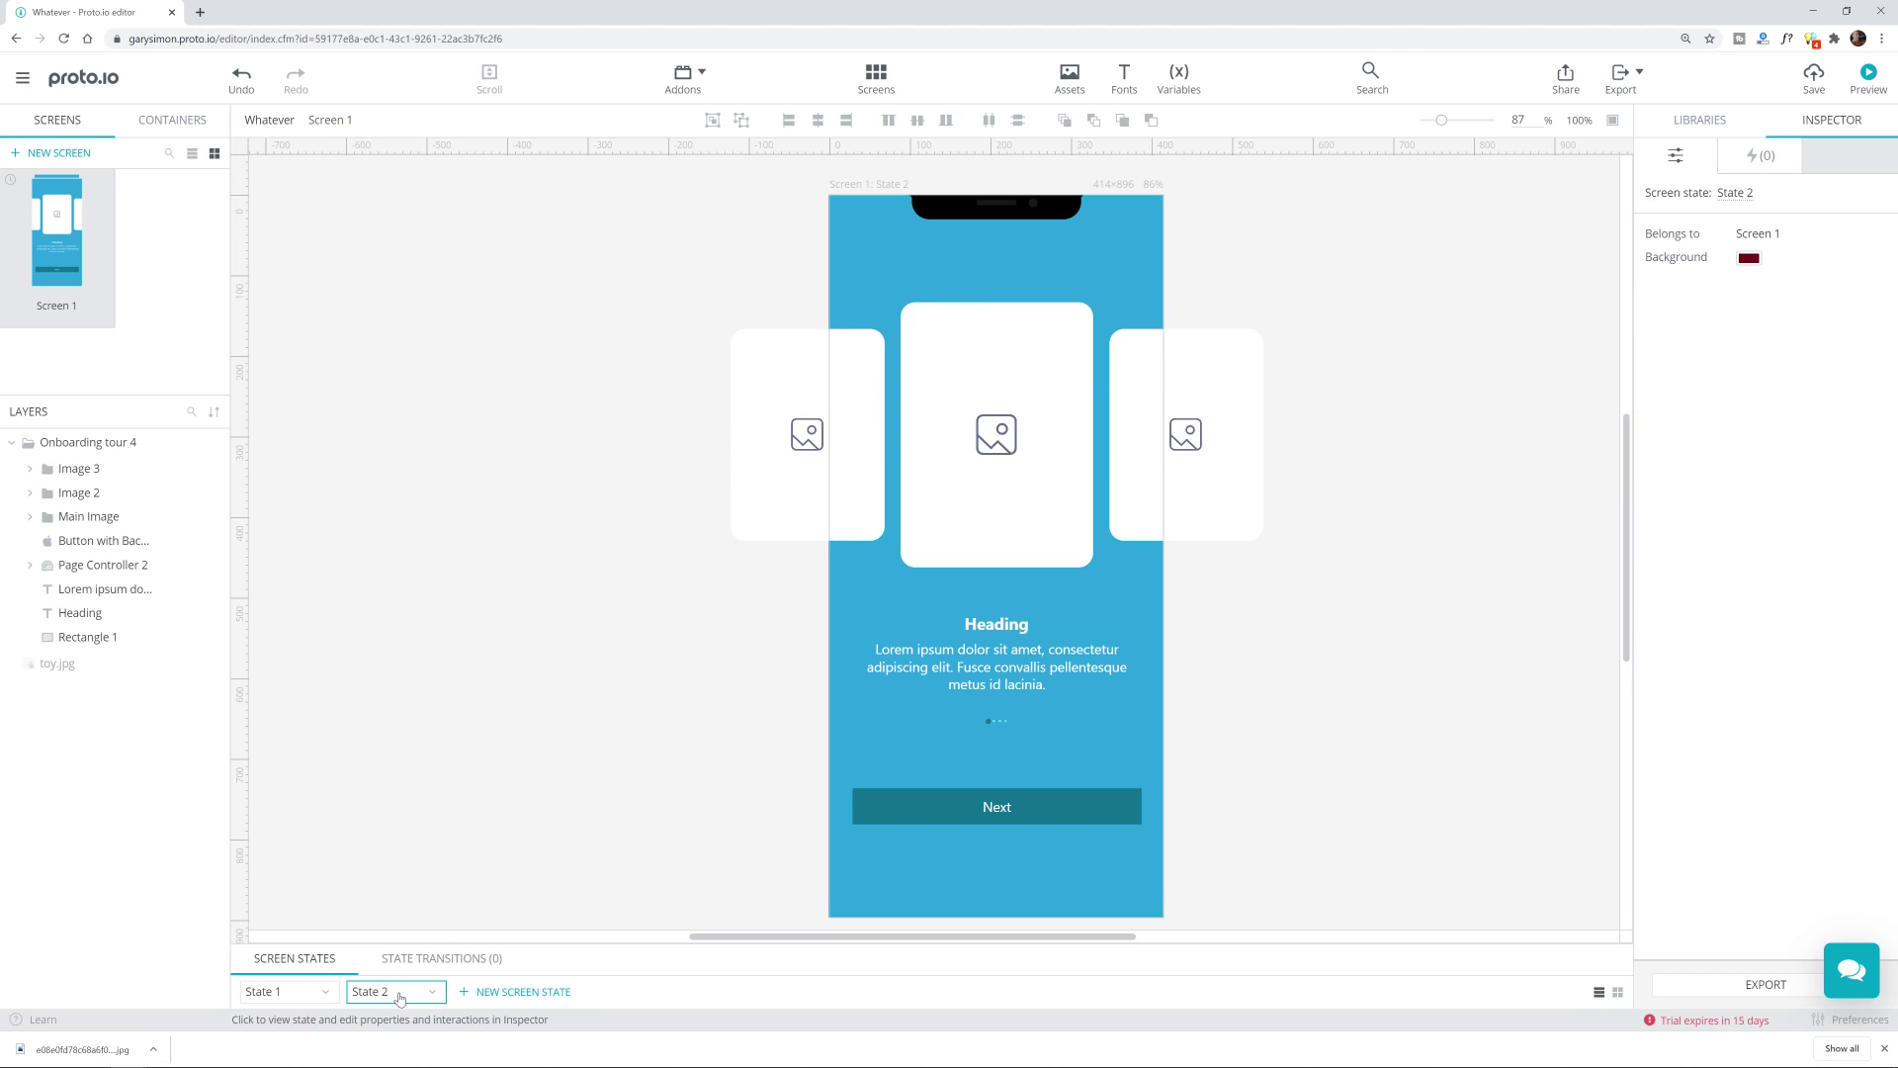
right_click(400, 996)
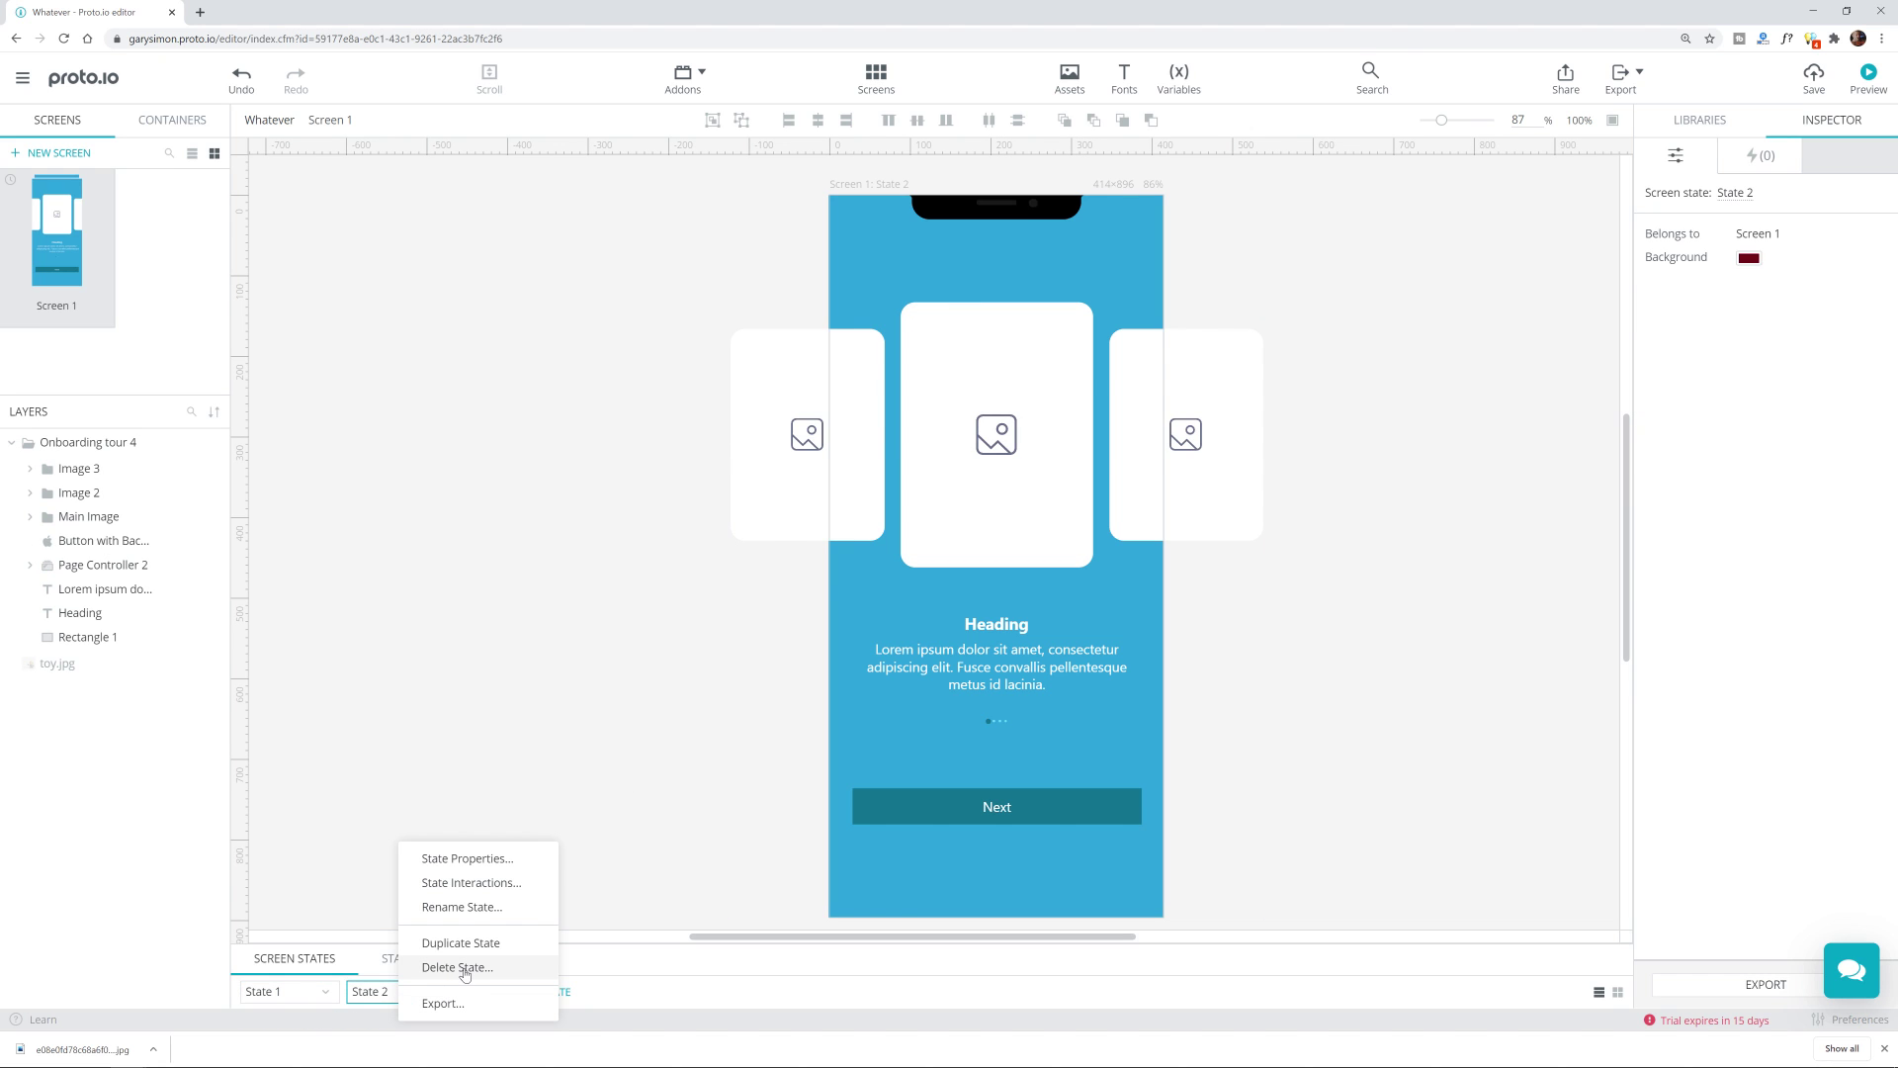
left_click(435, 969)
left_click(1054, 591)
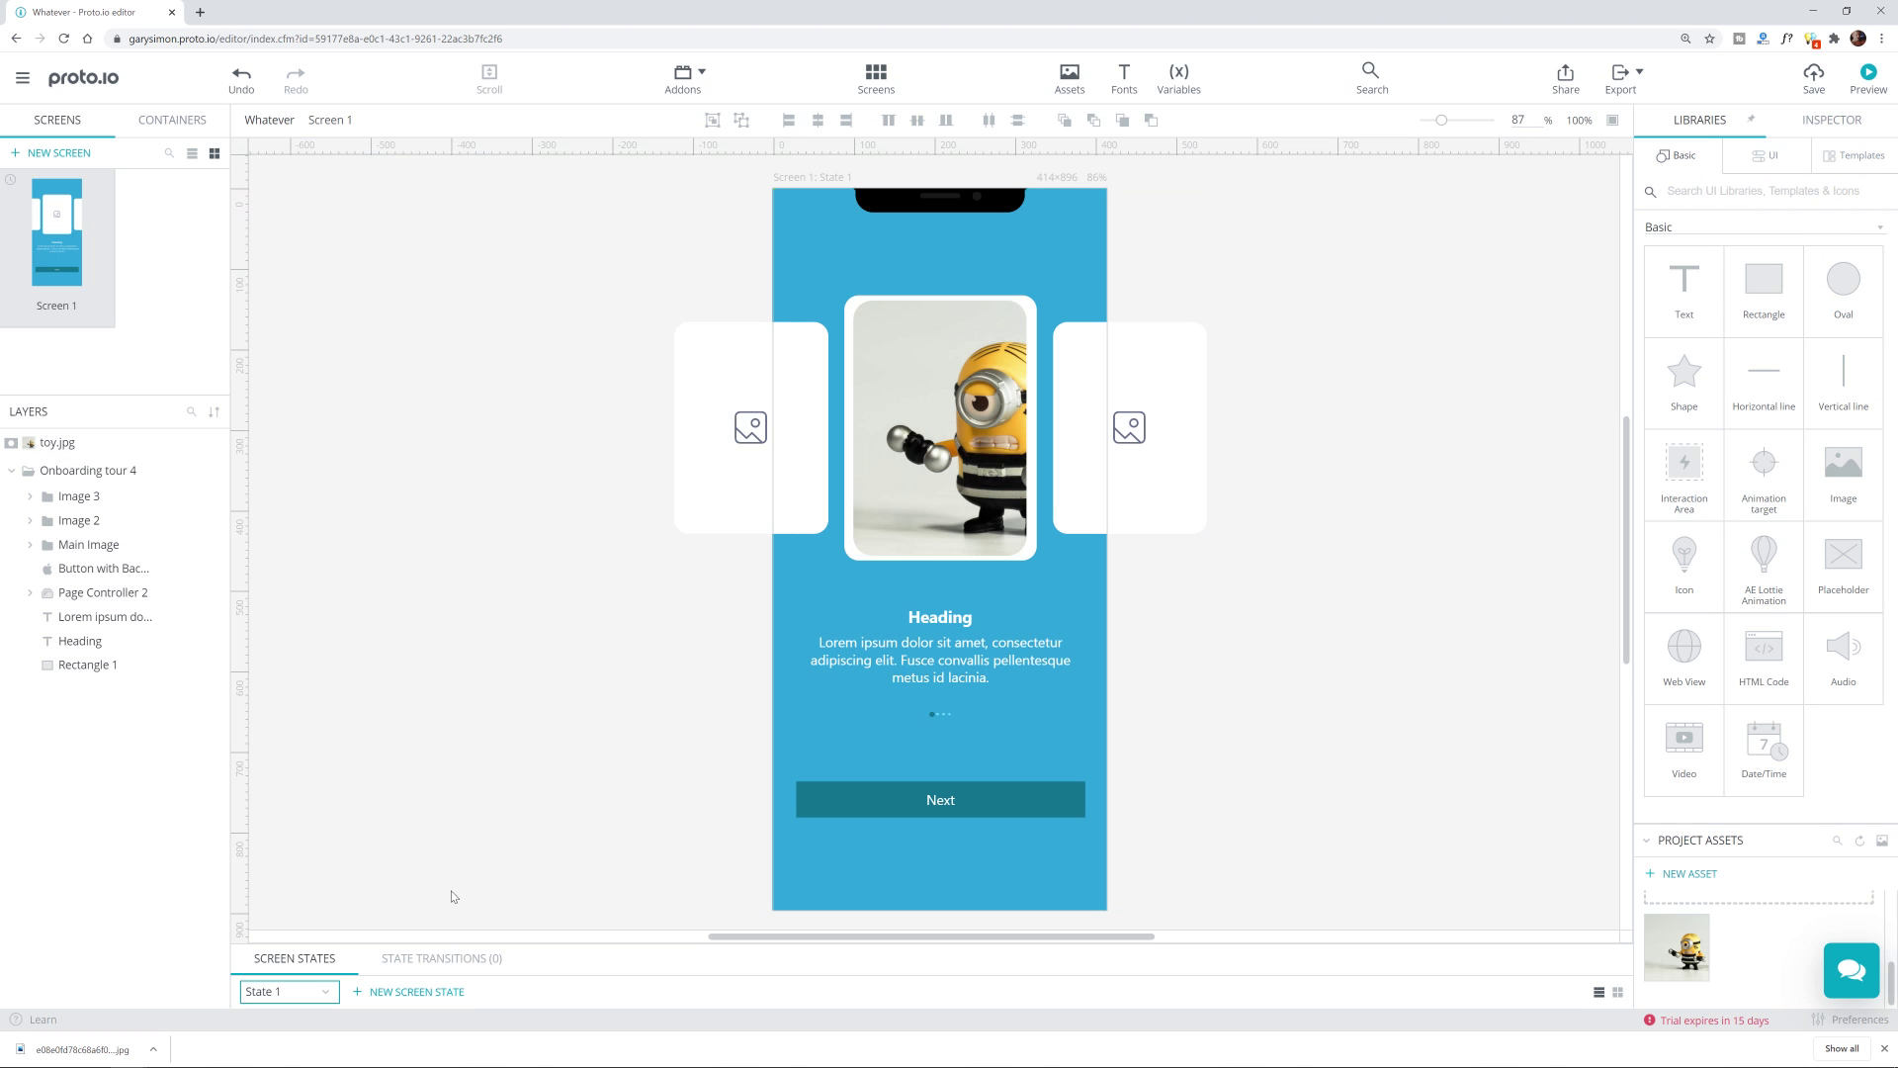
left_click(396, 993)
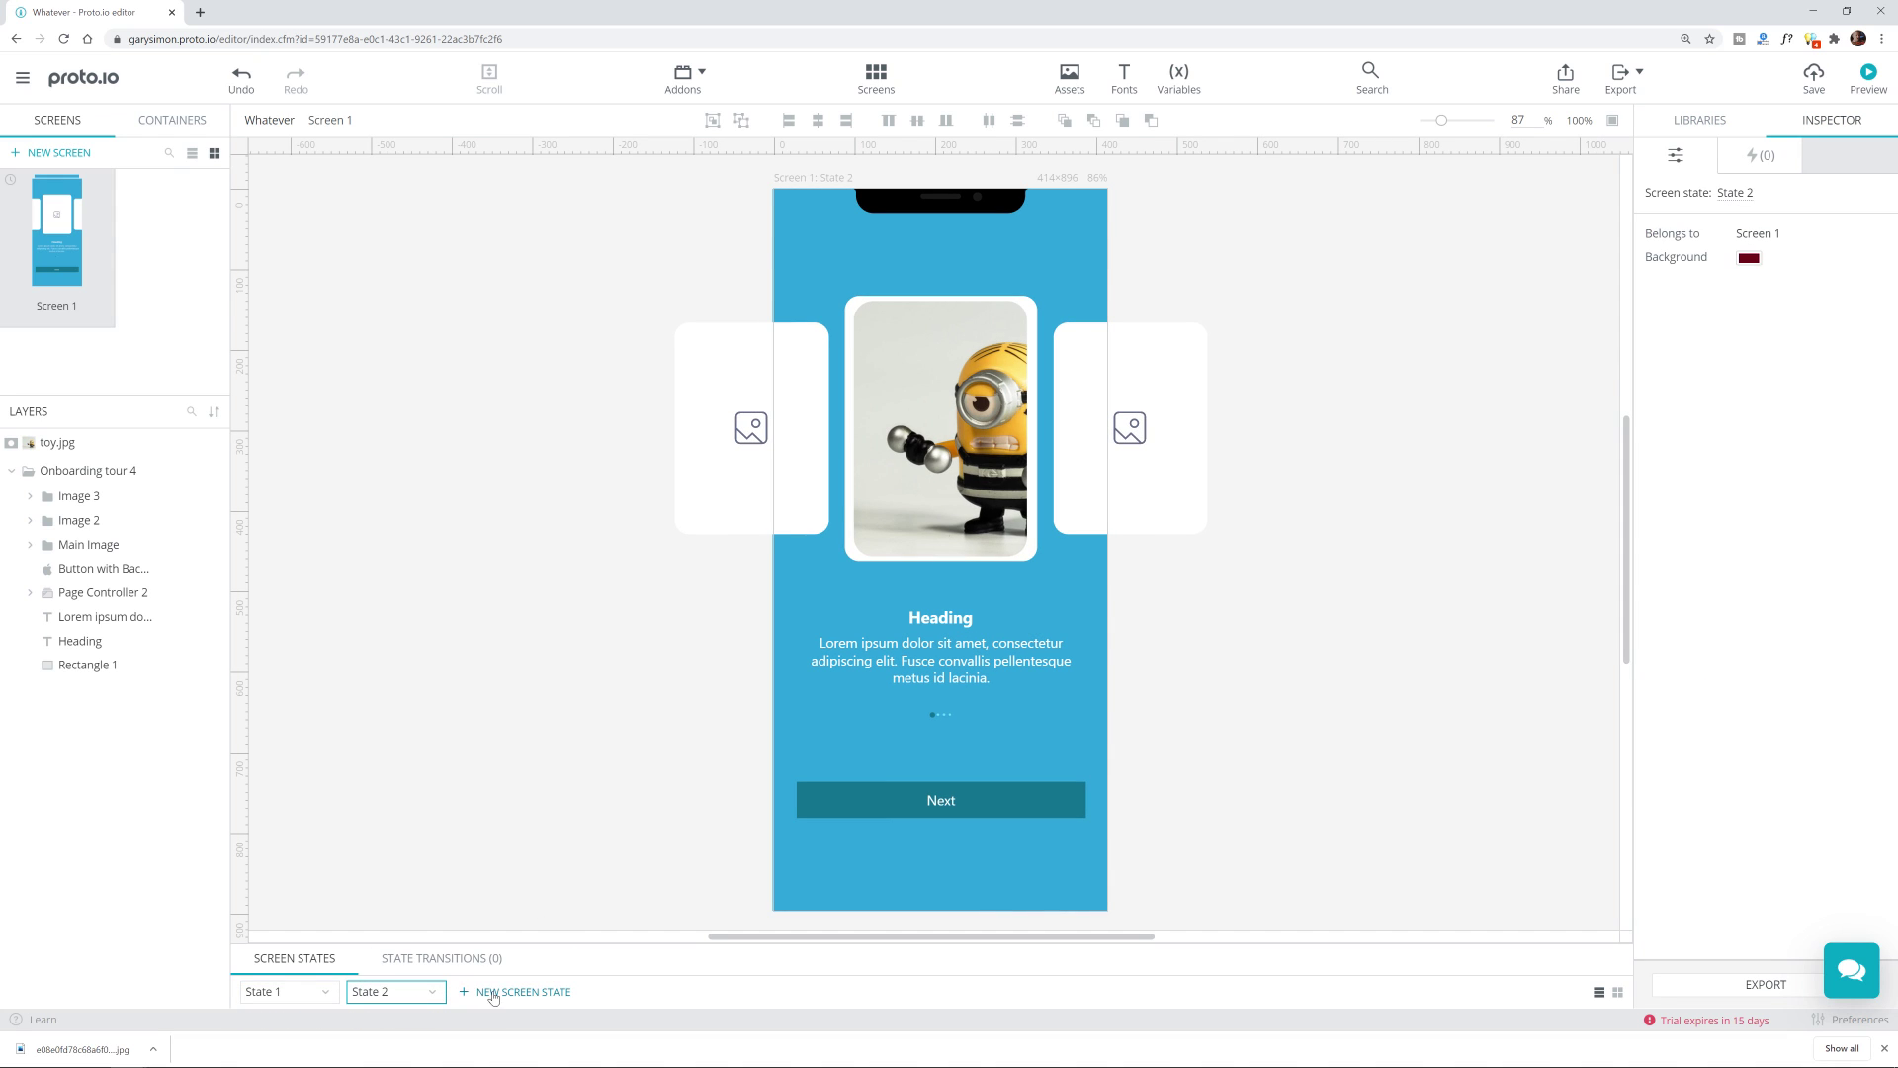
Step: Delete the Main Image placeholder in State 1 and in State 2
left_click(974, 336)
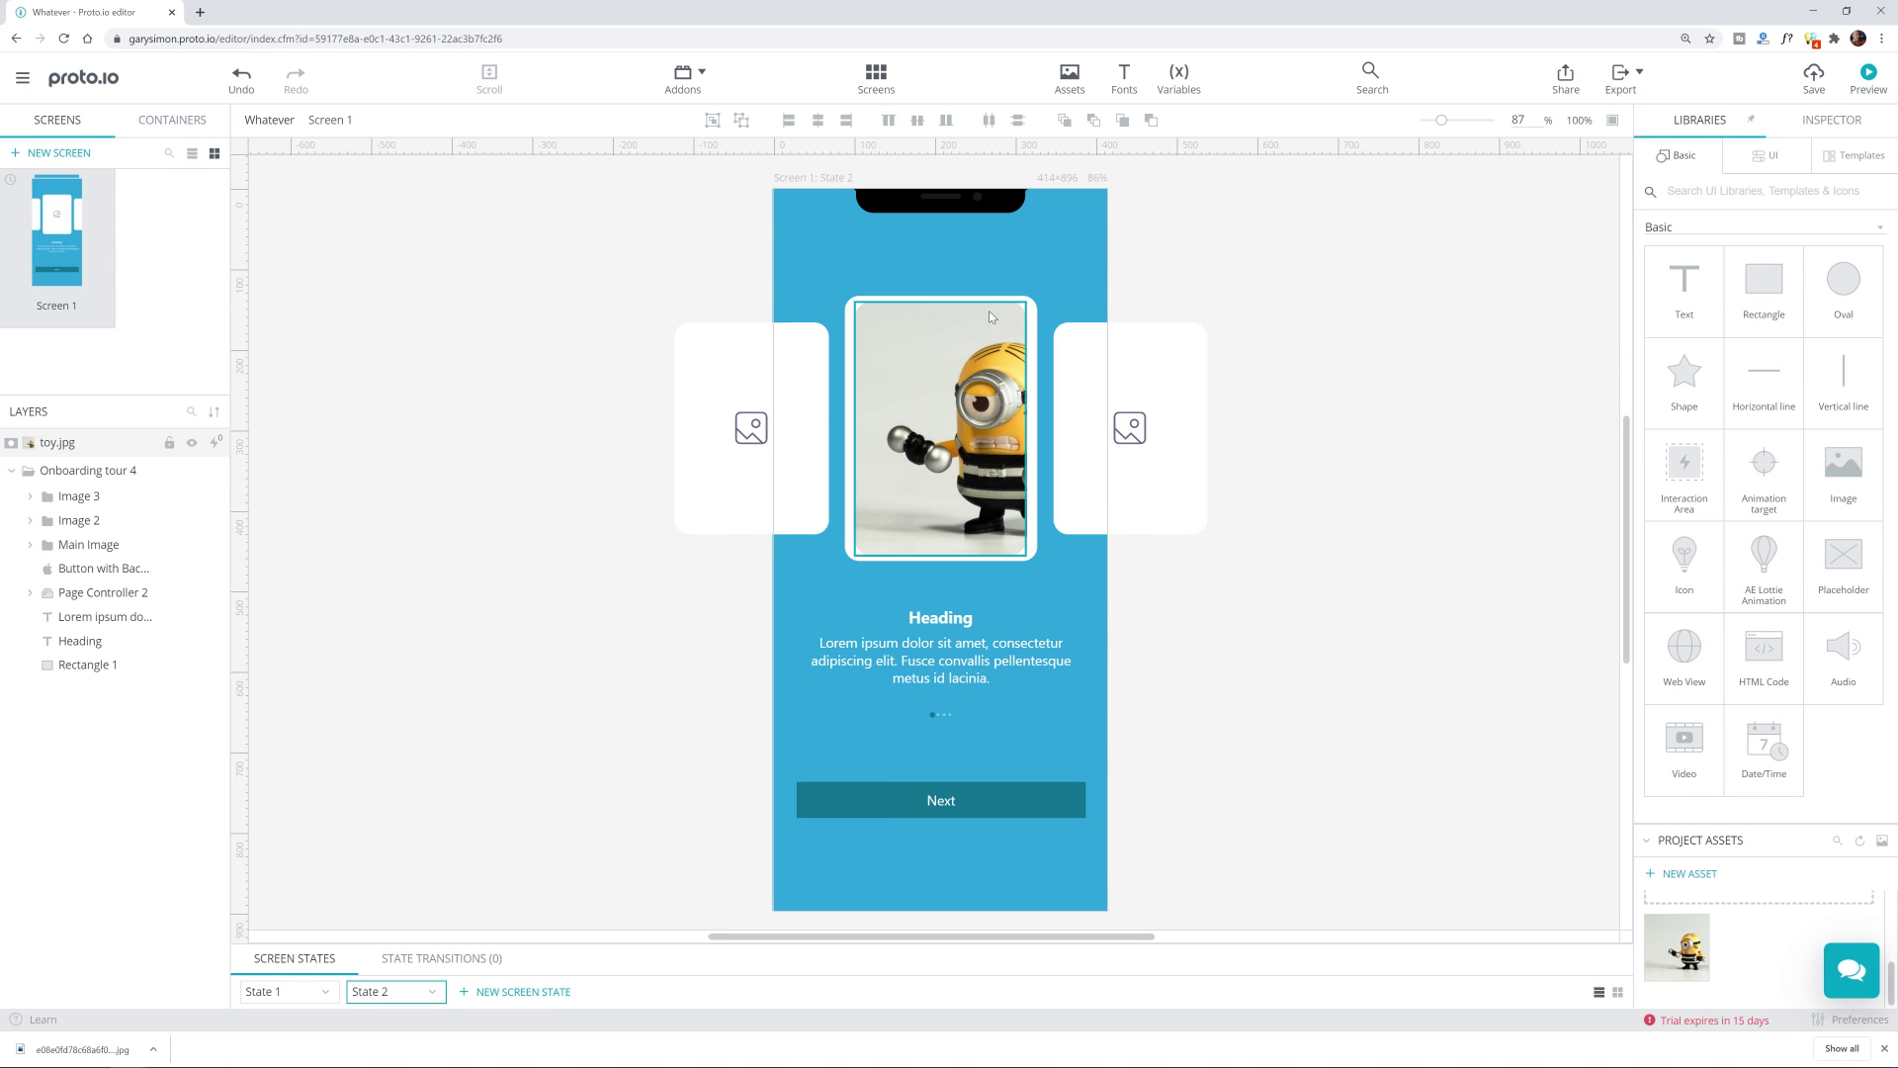
left_click(287, 992)
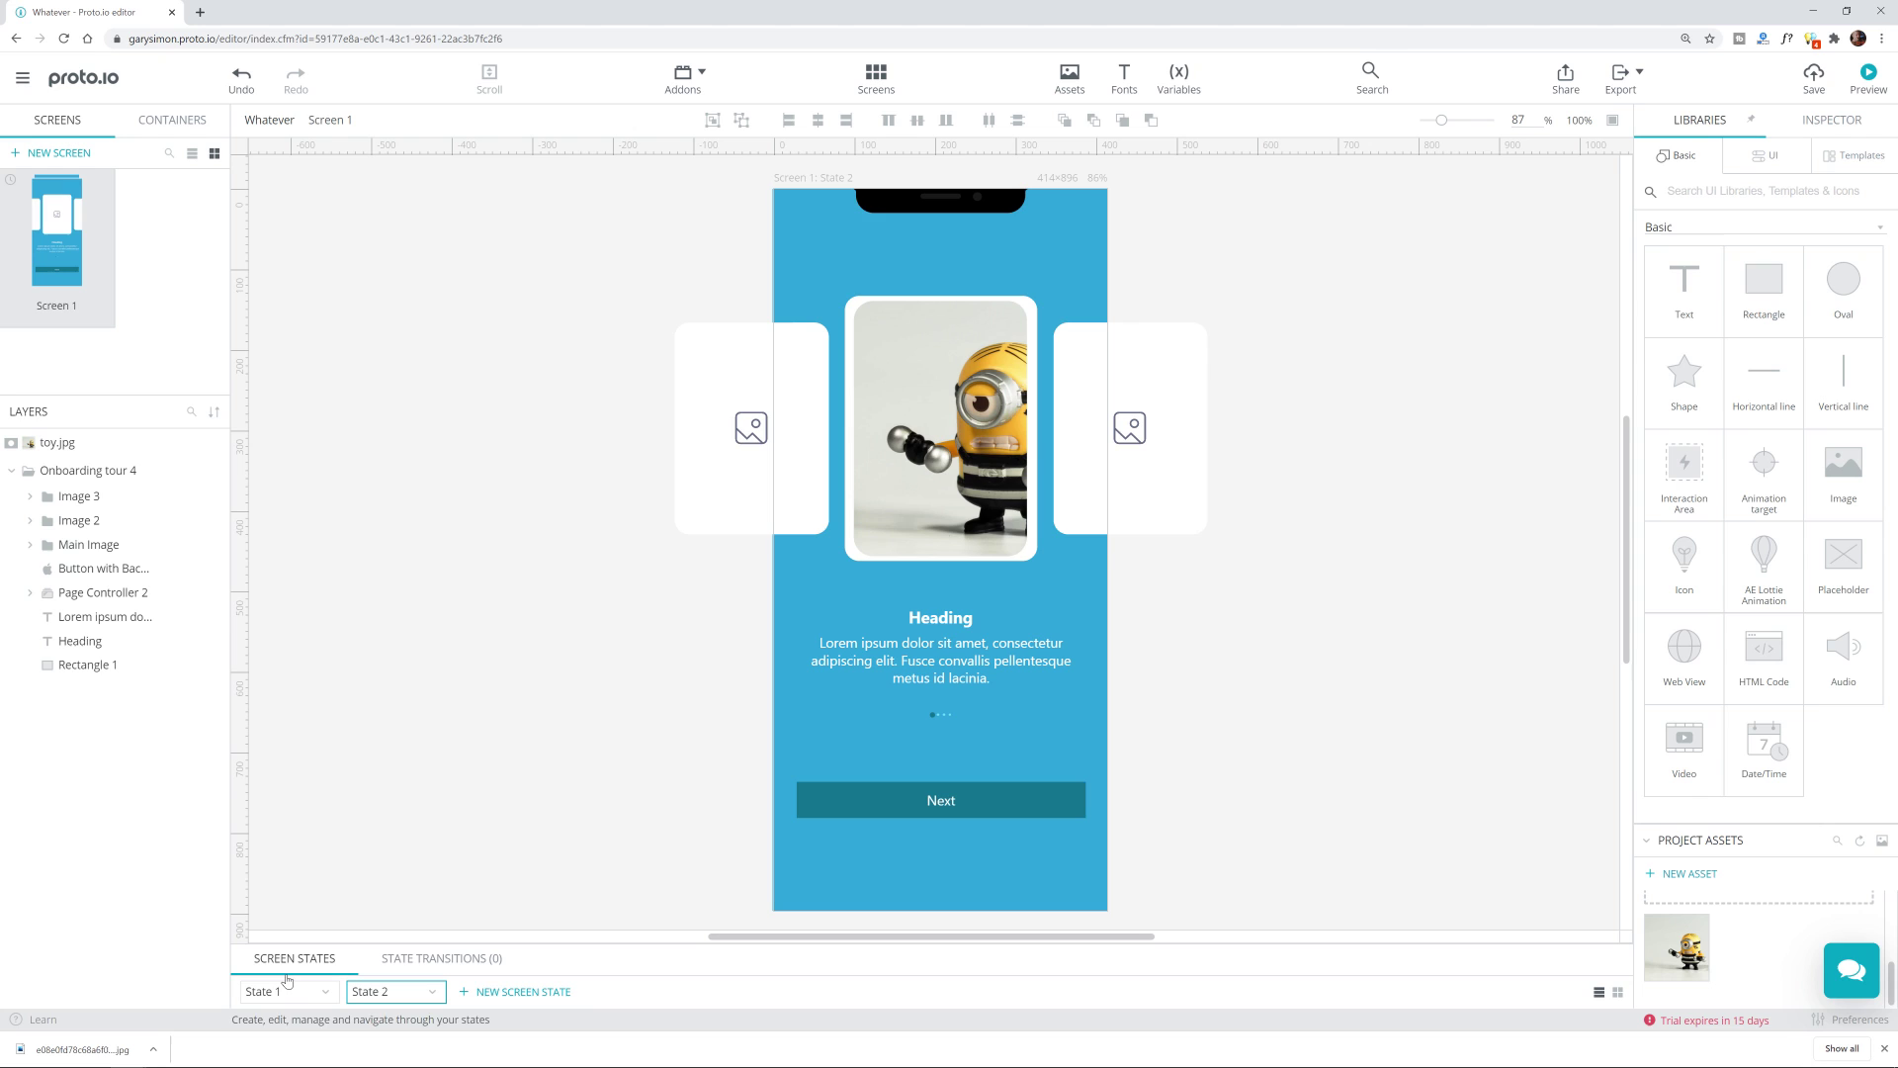
double_click(1034, 304)
left_click(1261, 316)
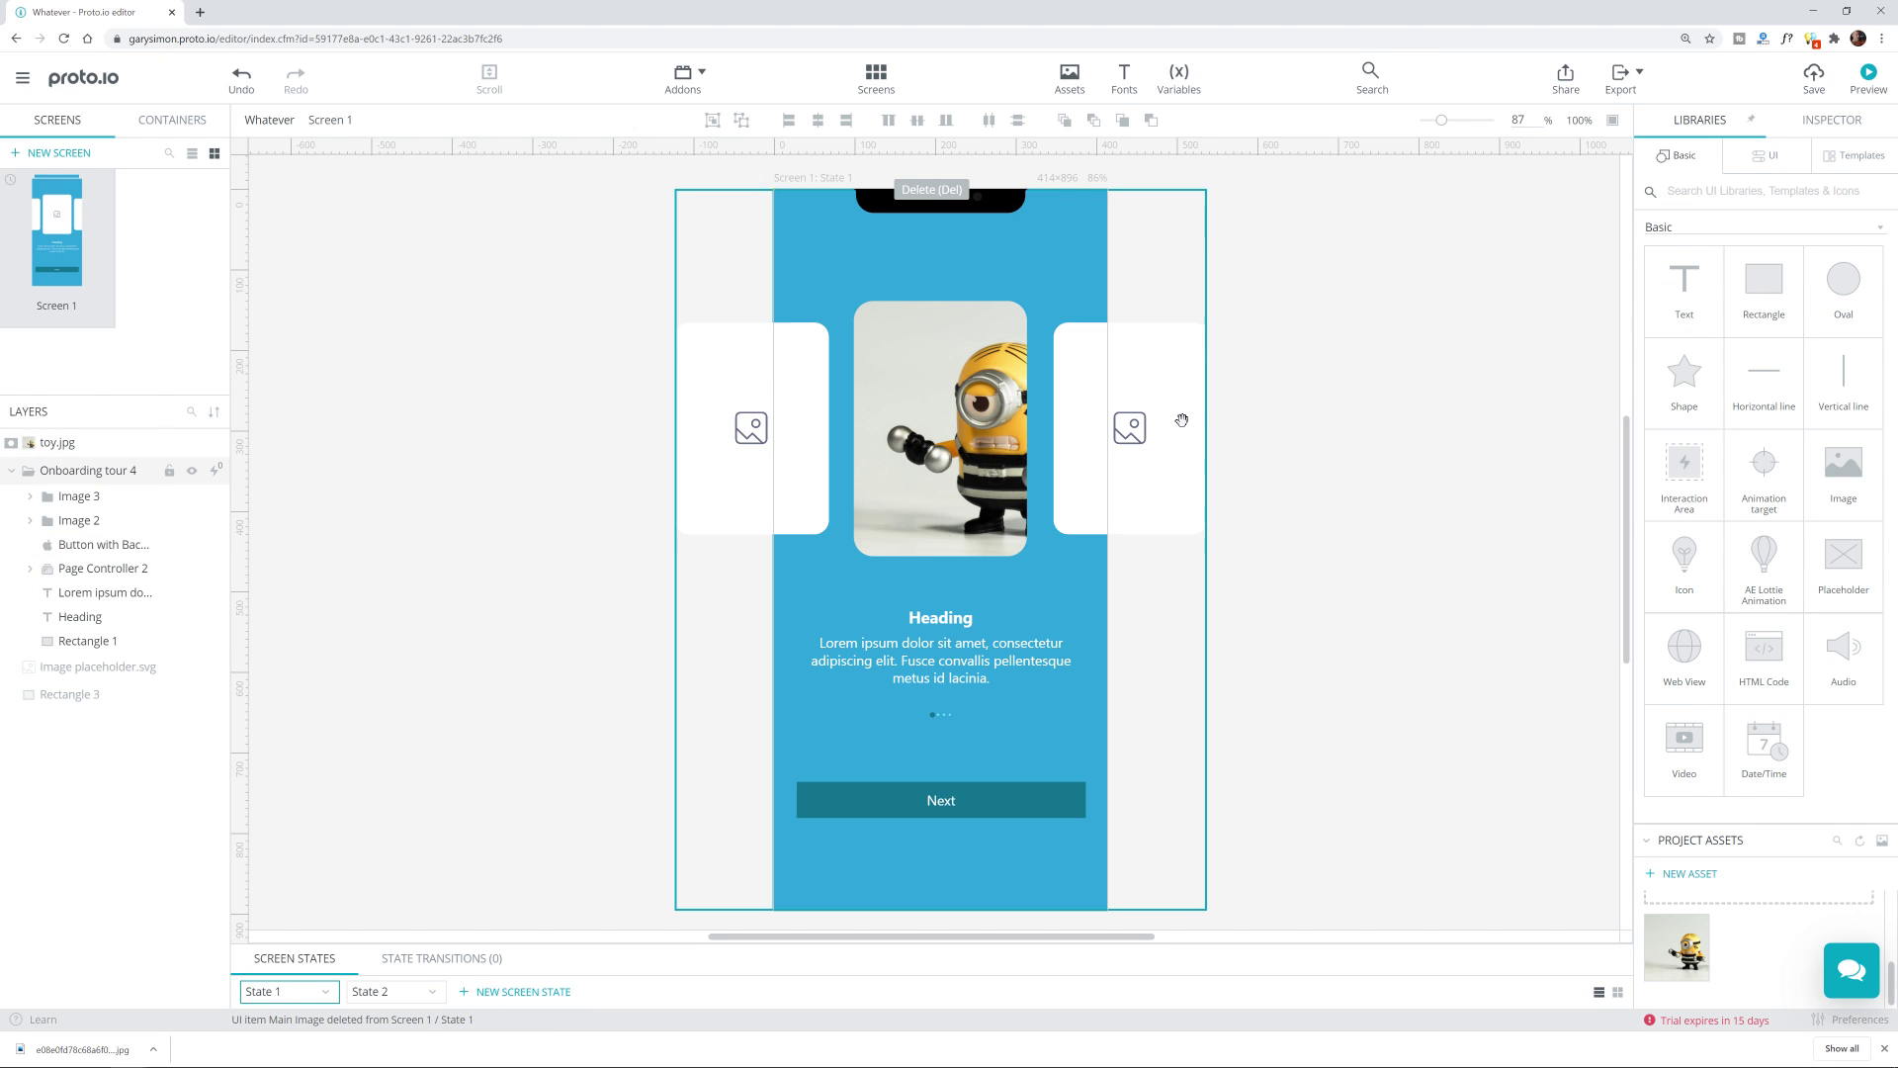
left_click(406, 993)
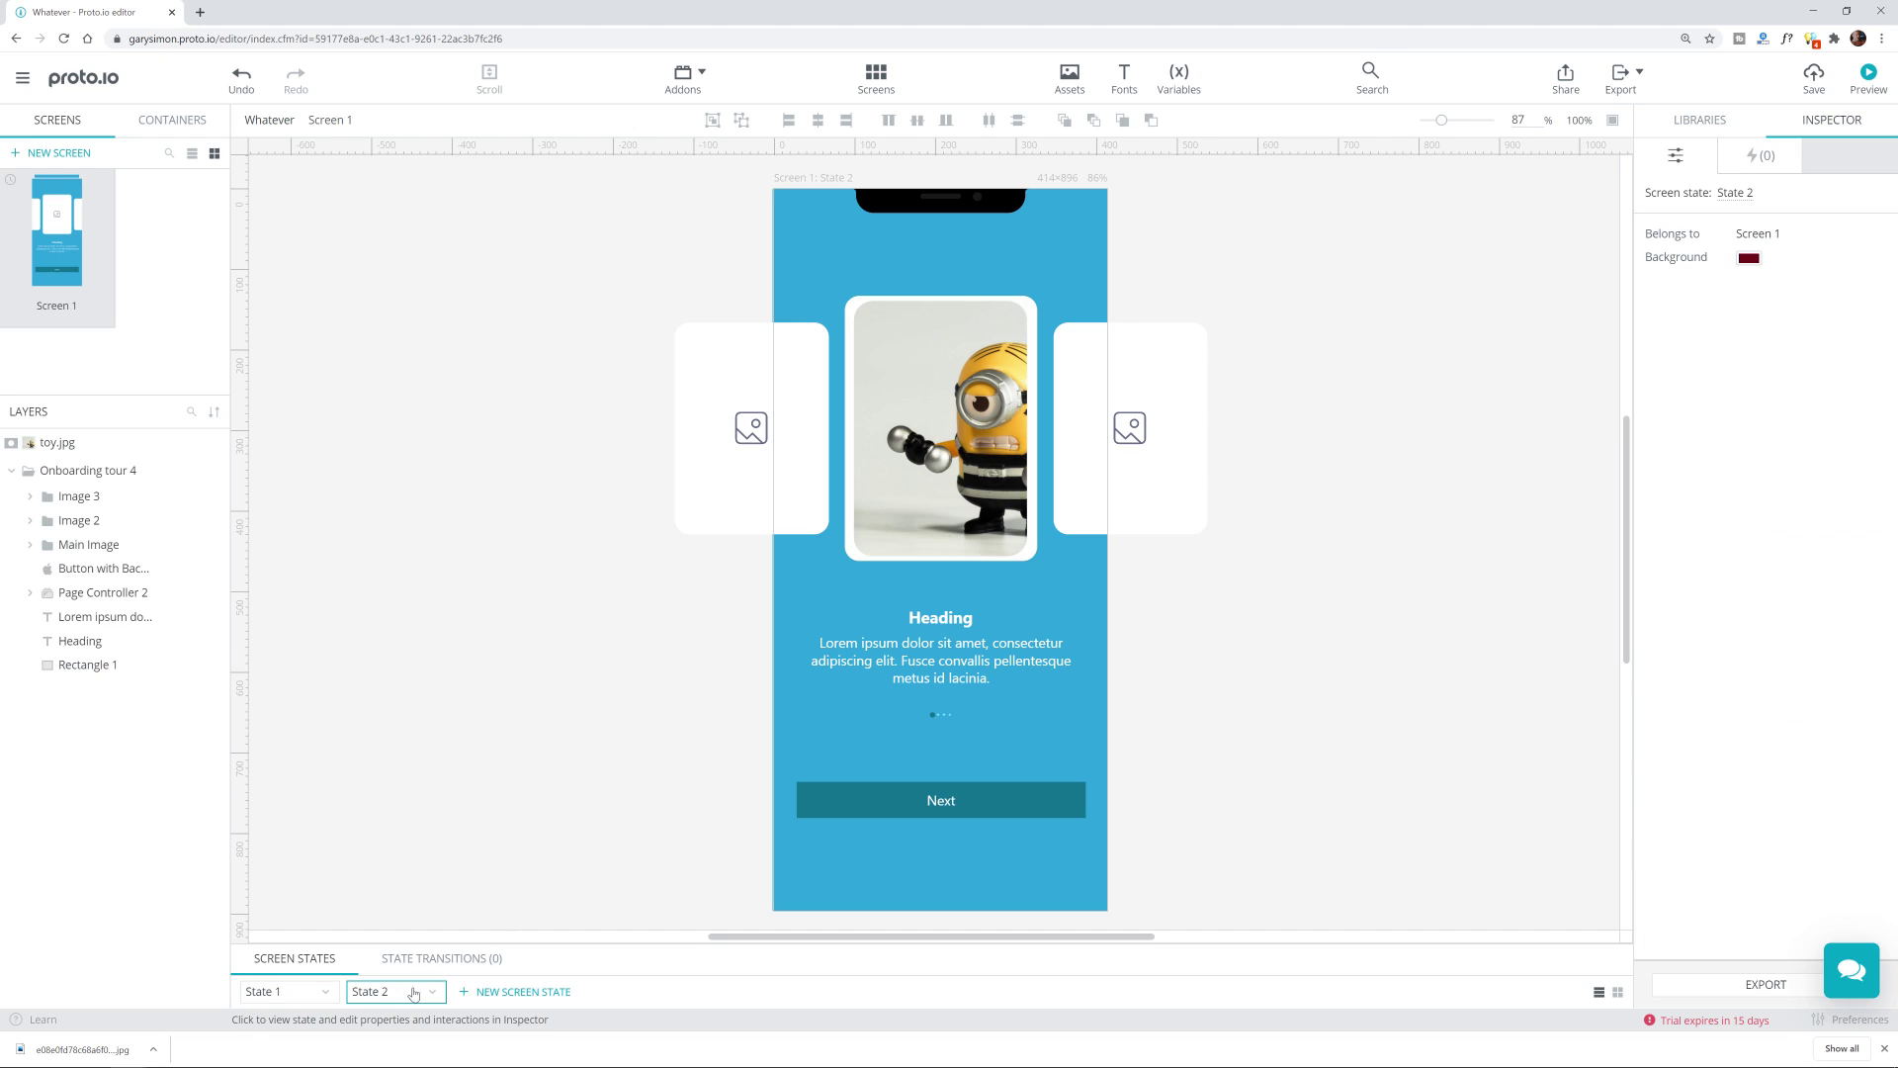
left_click(1032, 314)
left_click(1031, 313)
key("Delete")
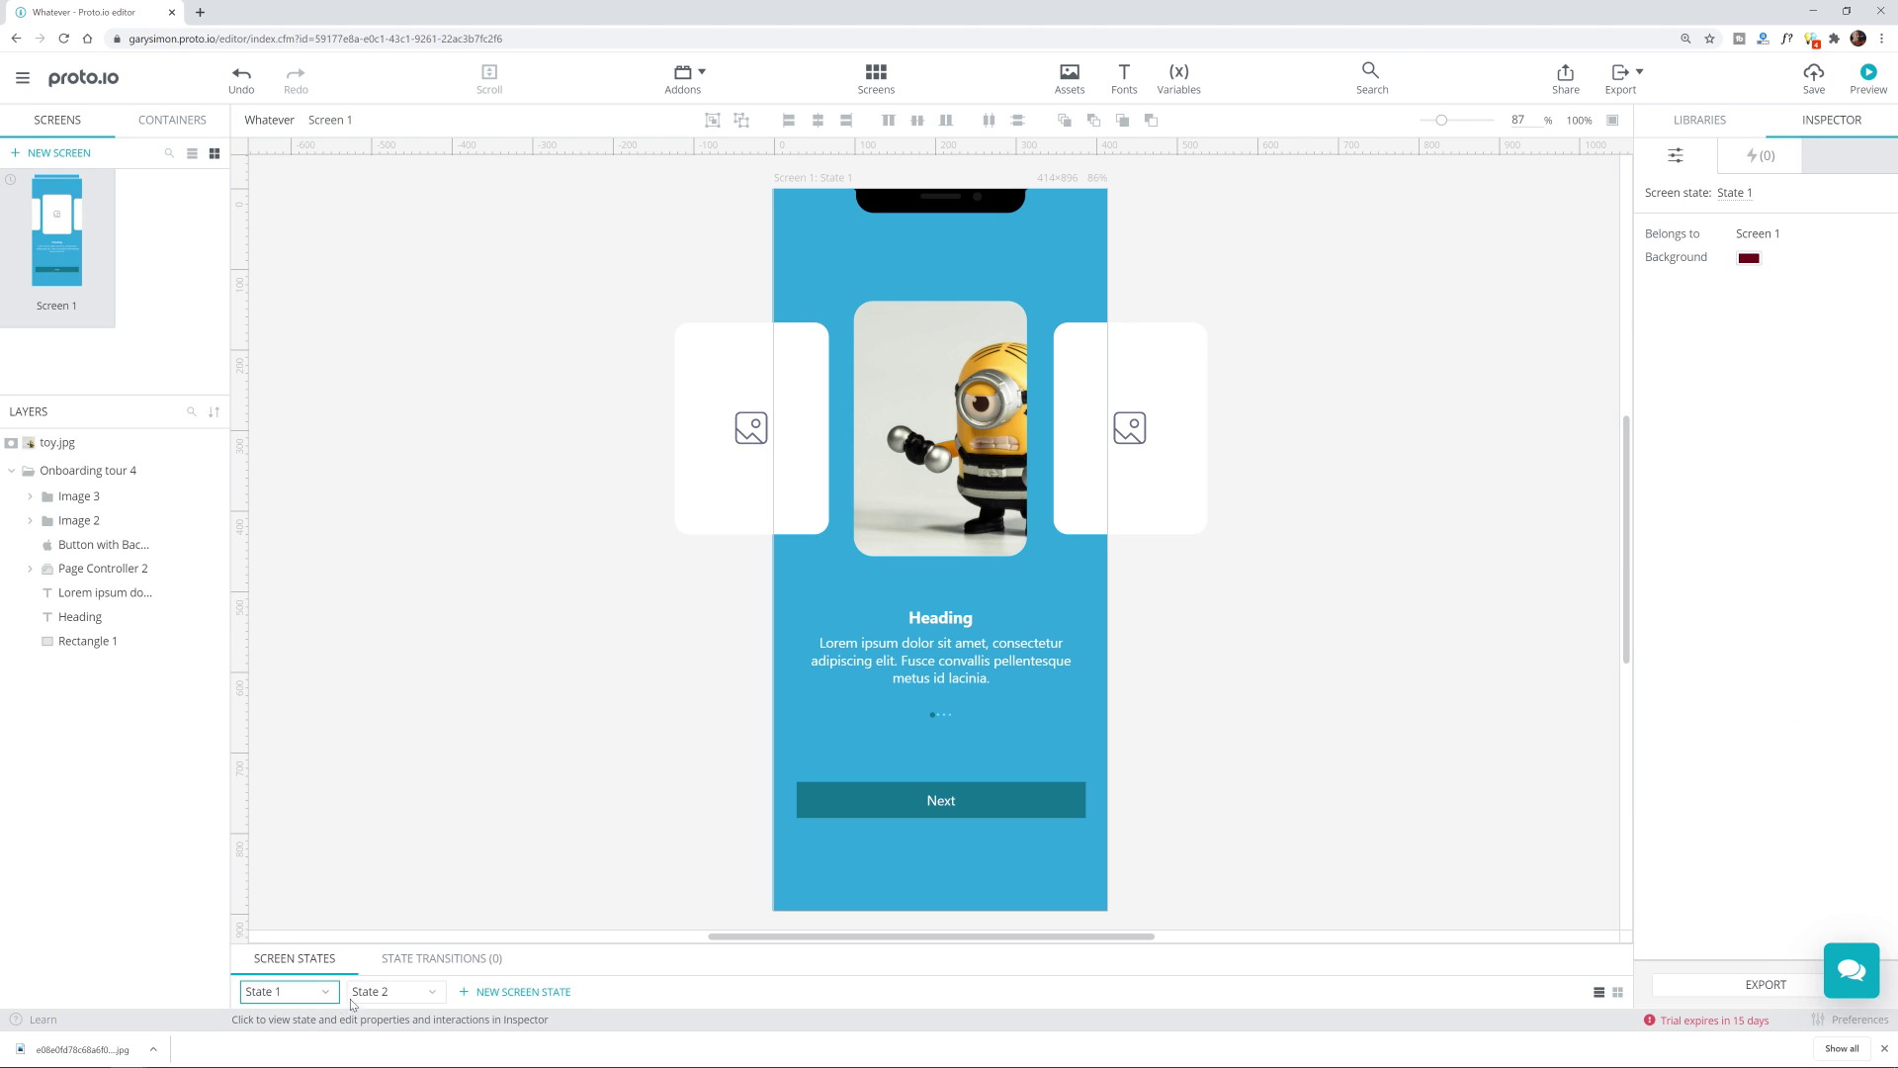
Step: Move the left card, Image 3, off the phone screen to the left
left_click(914, 374)
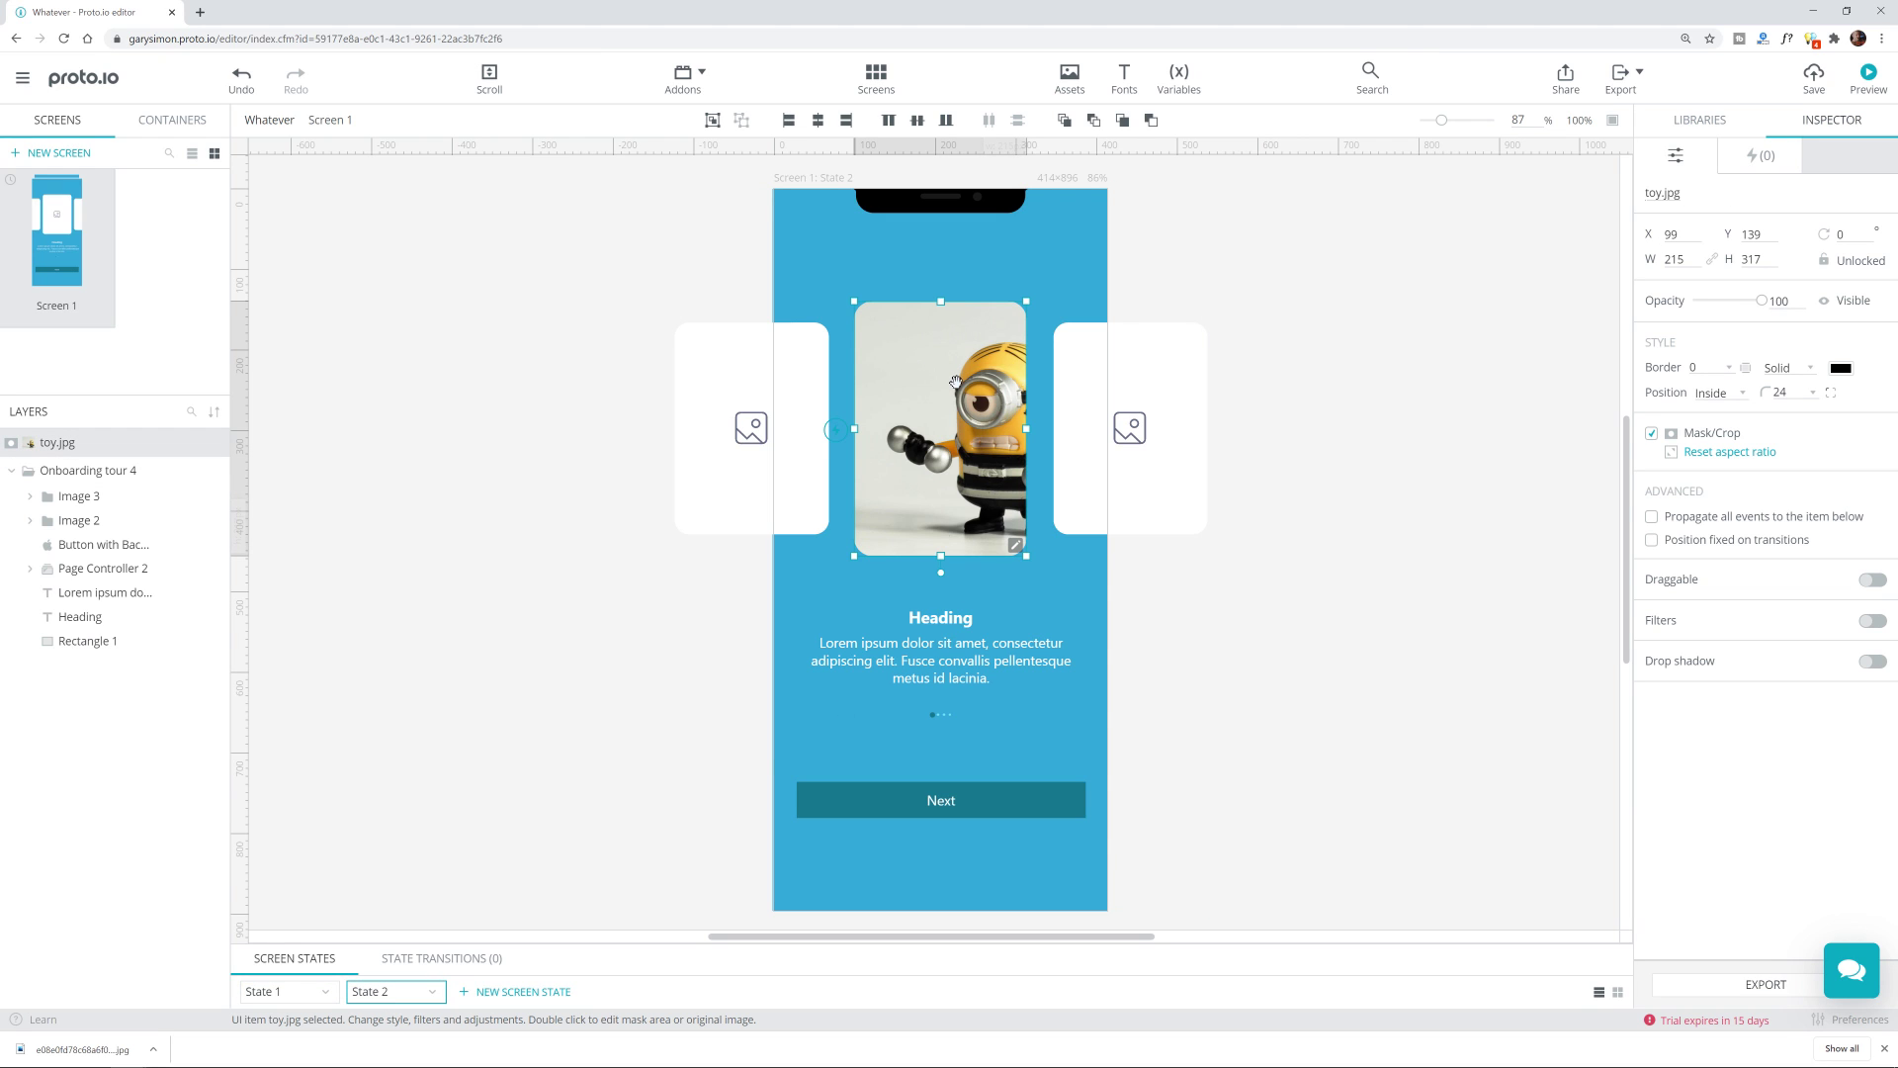
left_click(734, 385)
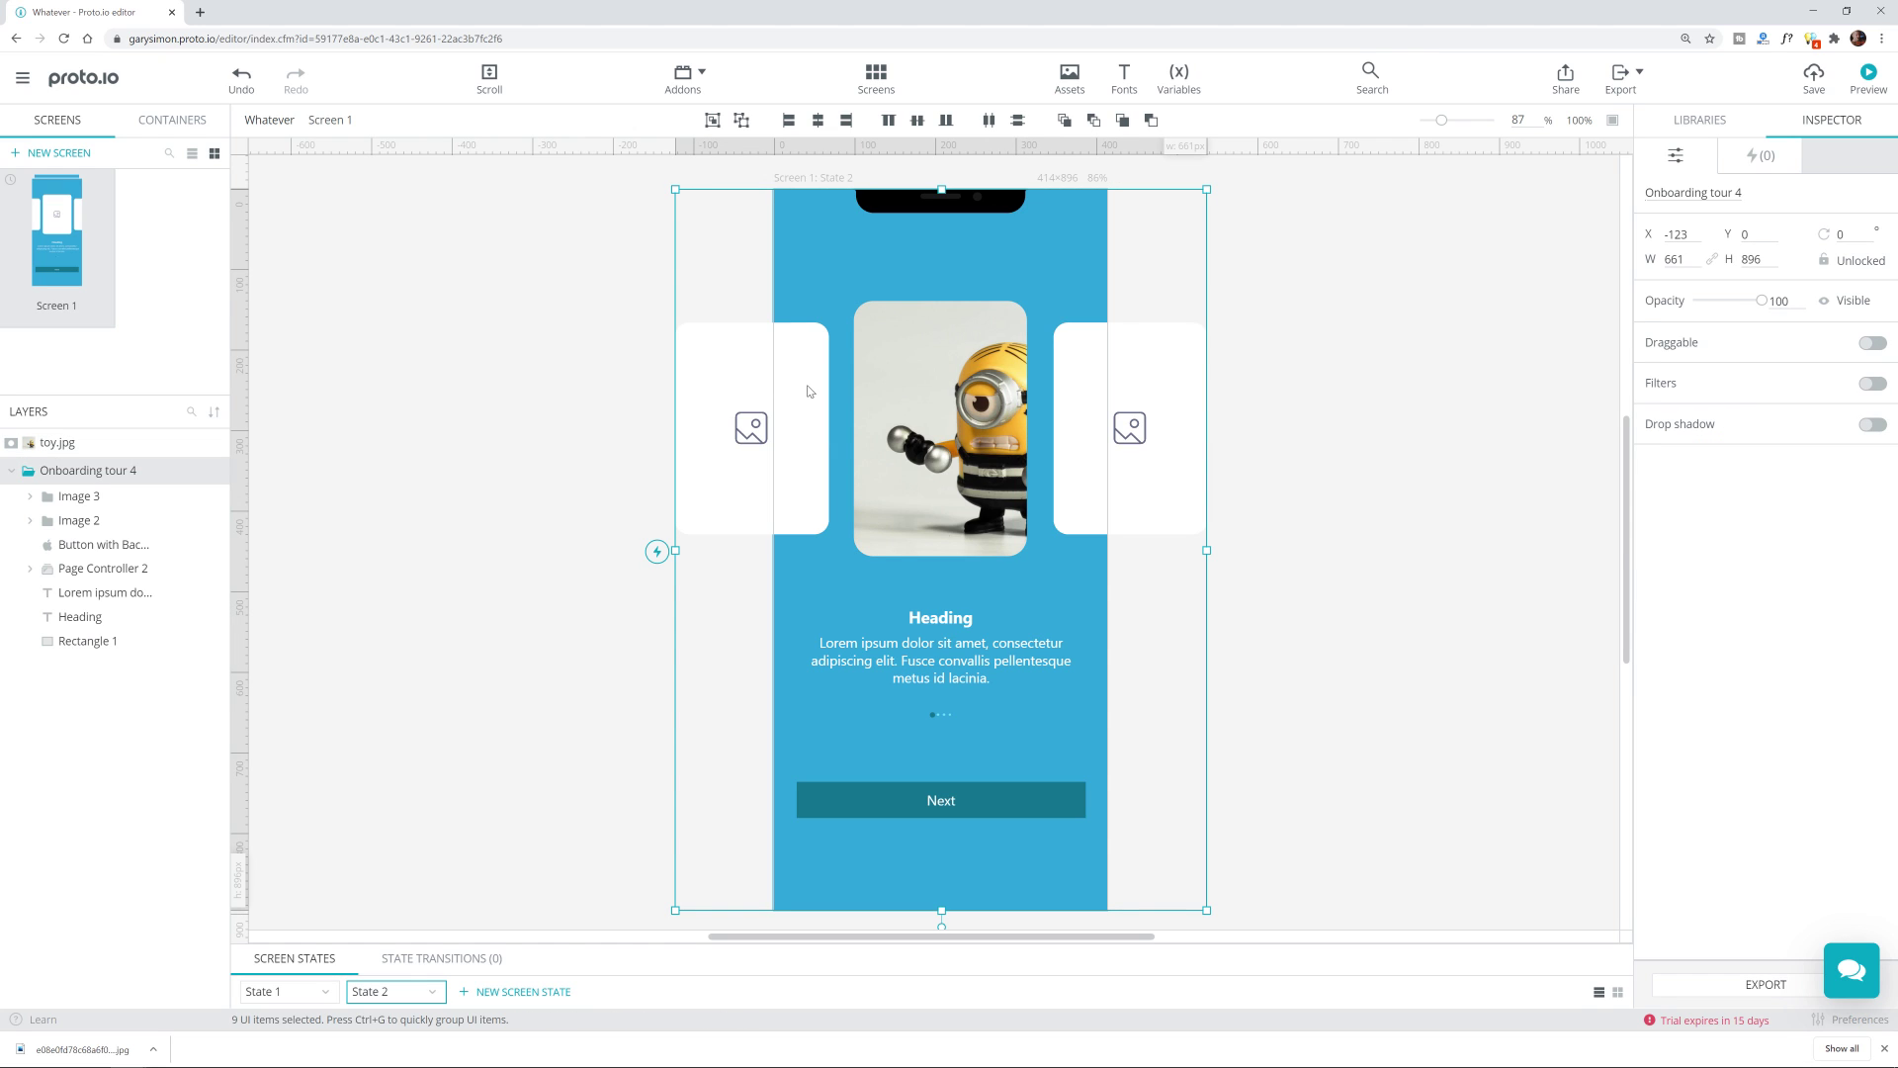
double_click(810, 384)
left_click_drag(803, 382, 637, 367)
Step: Move toy.jpg half off the phone's left edge and shrink it proportionally
left_click(949, 380)
left_click_drag(962, 380, 798, 379)
left_click_drag(861, 300, 797, 381)
Step: Try repositioning Image 2, undo both moves, and save the project
left_click(647, 267)
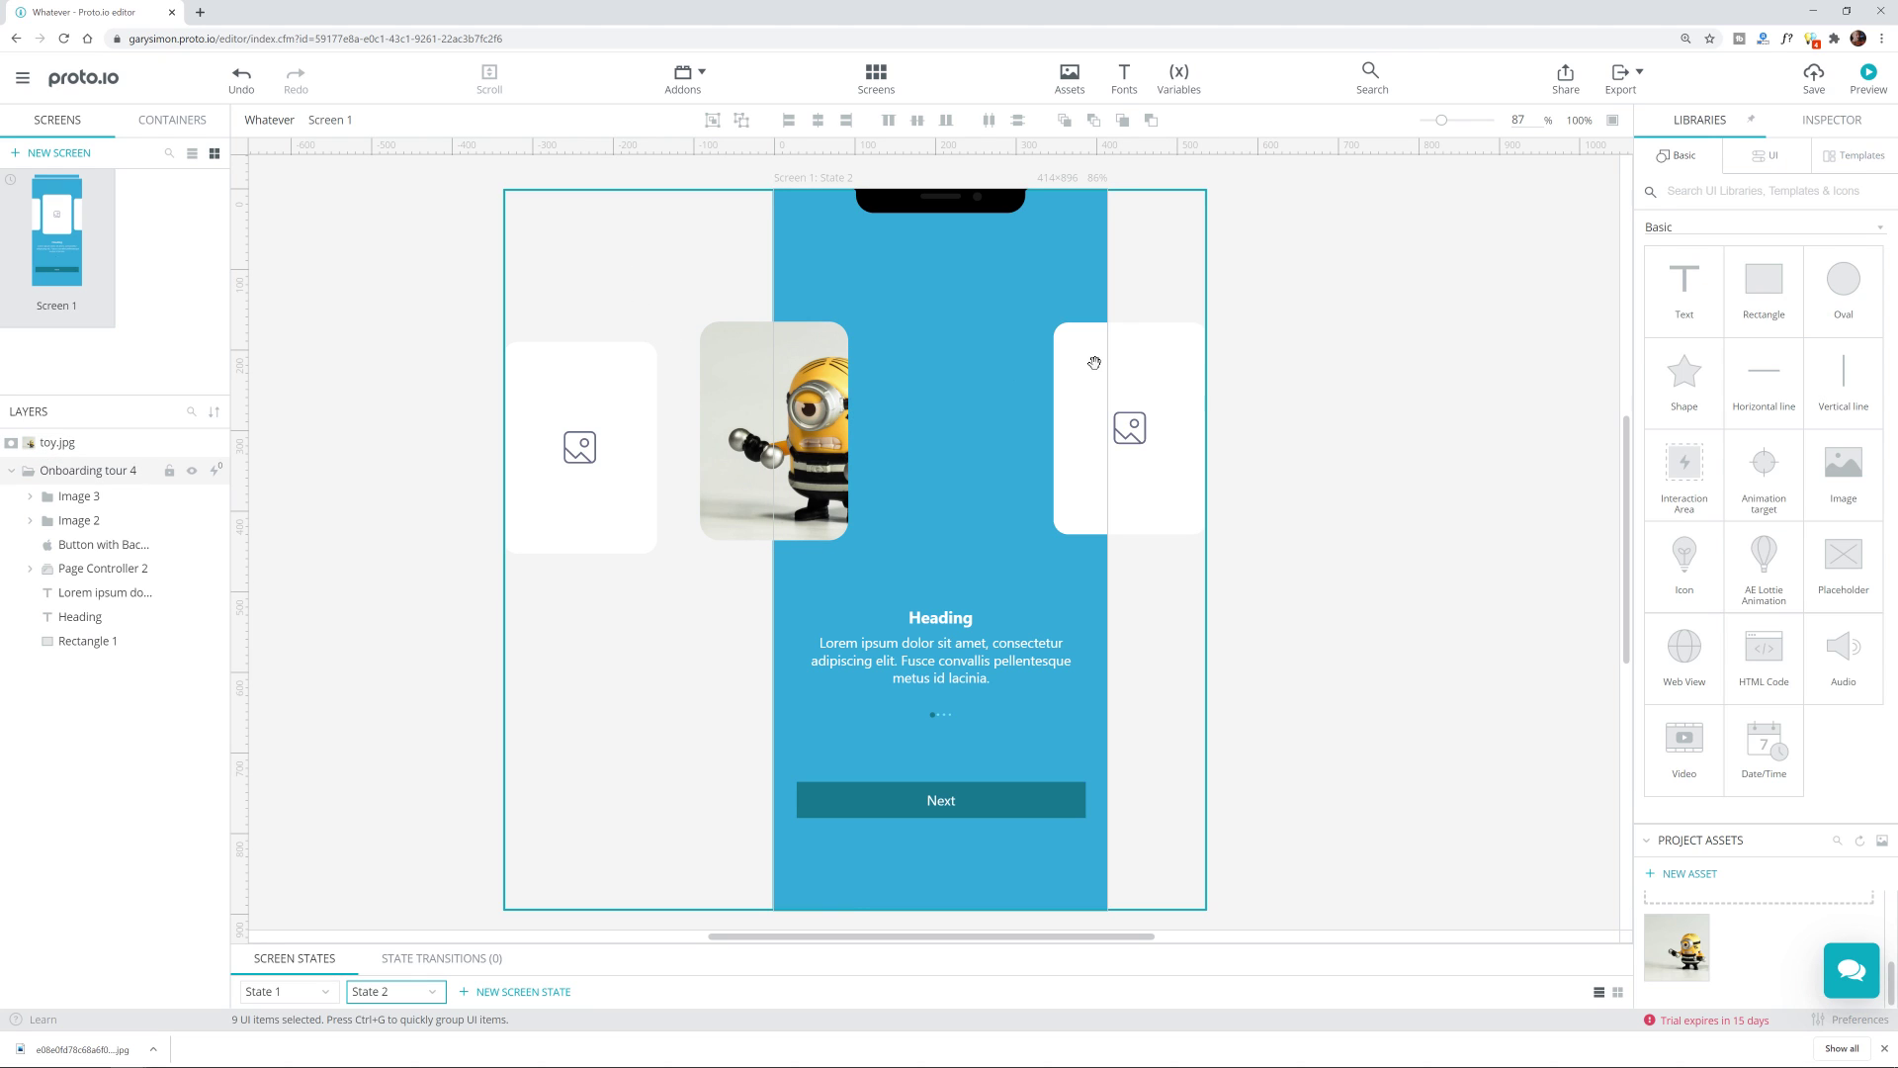
double_click(1075, 397)
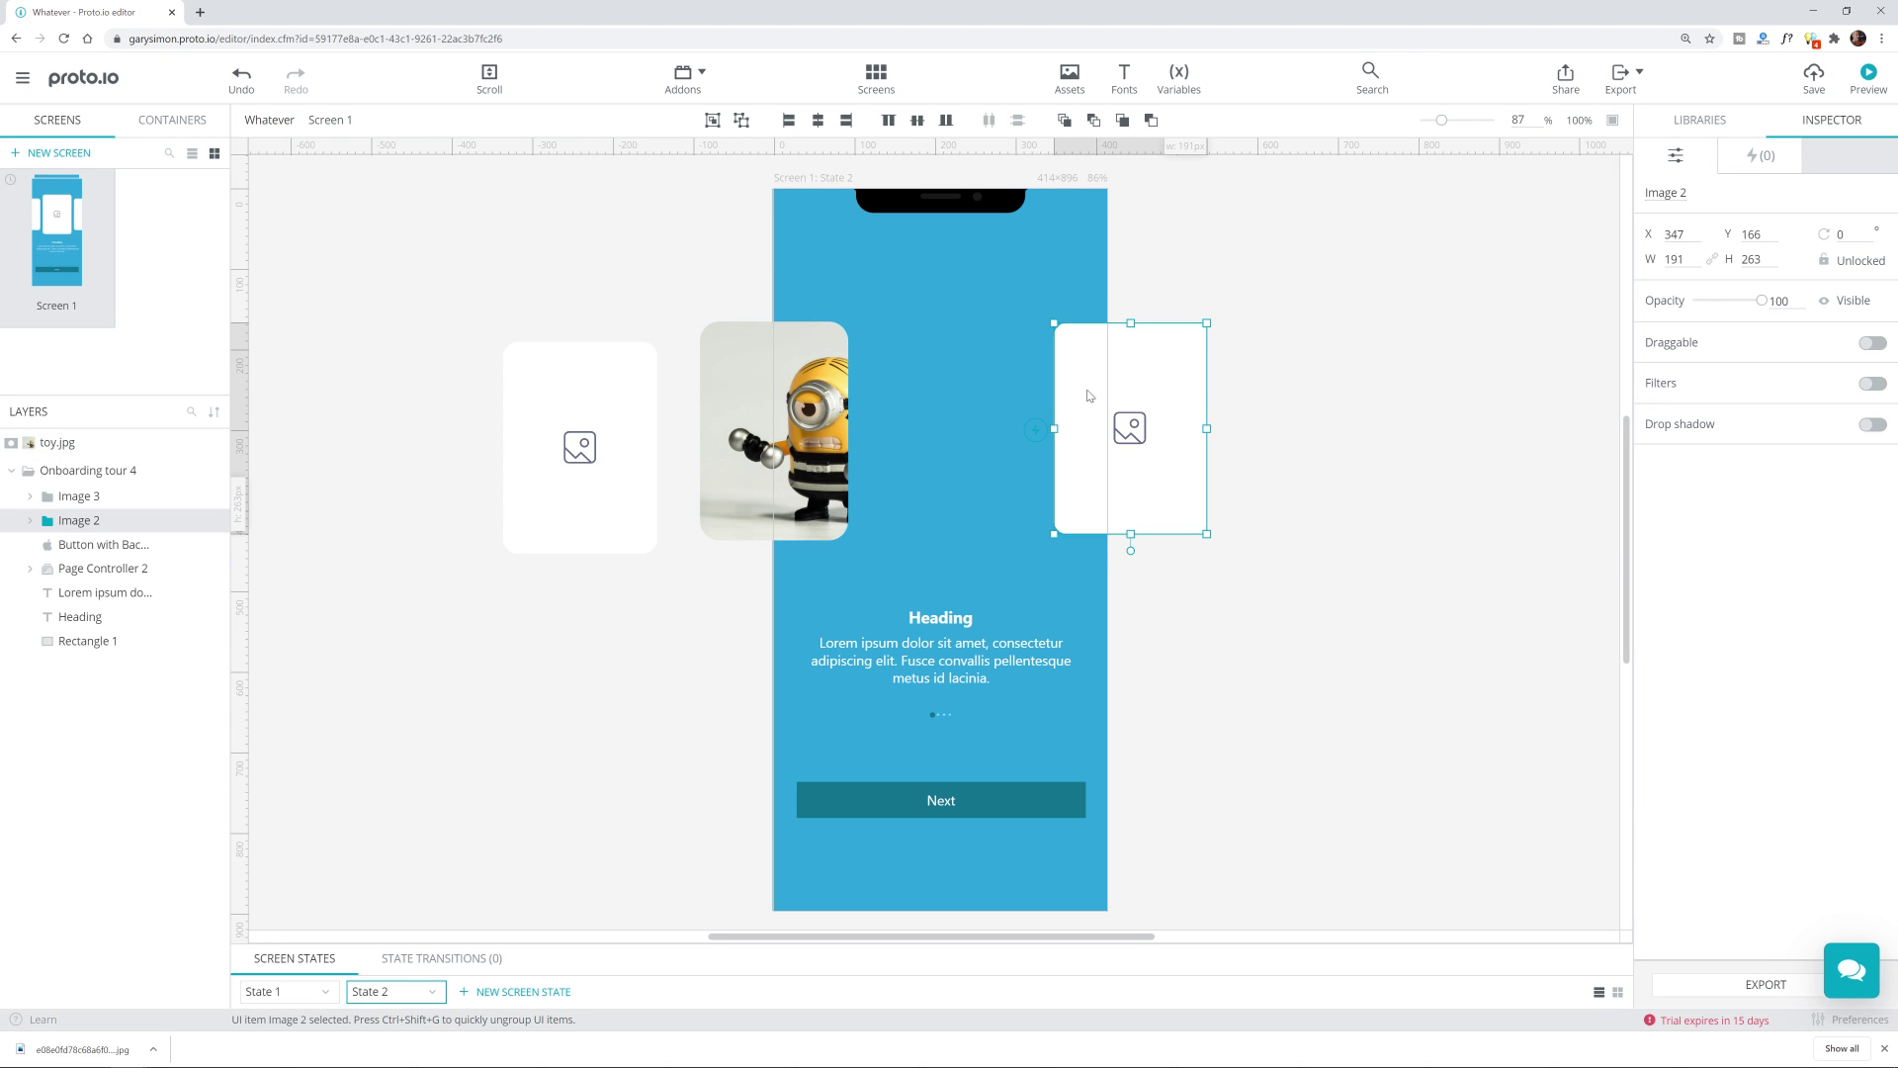
left_click_drag(1084, 395, 929, 405)
key("ctrl+z")
left_click_drag(1077, 471, 1105, 463)
key("ctrl+z")
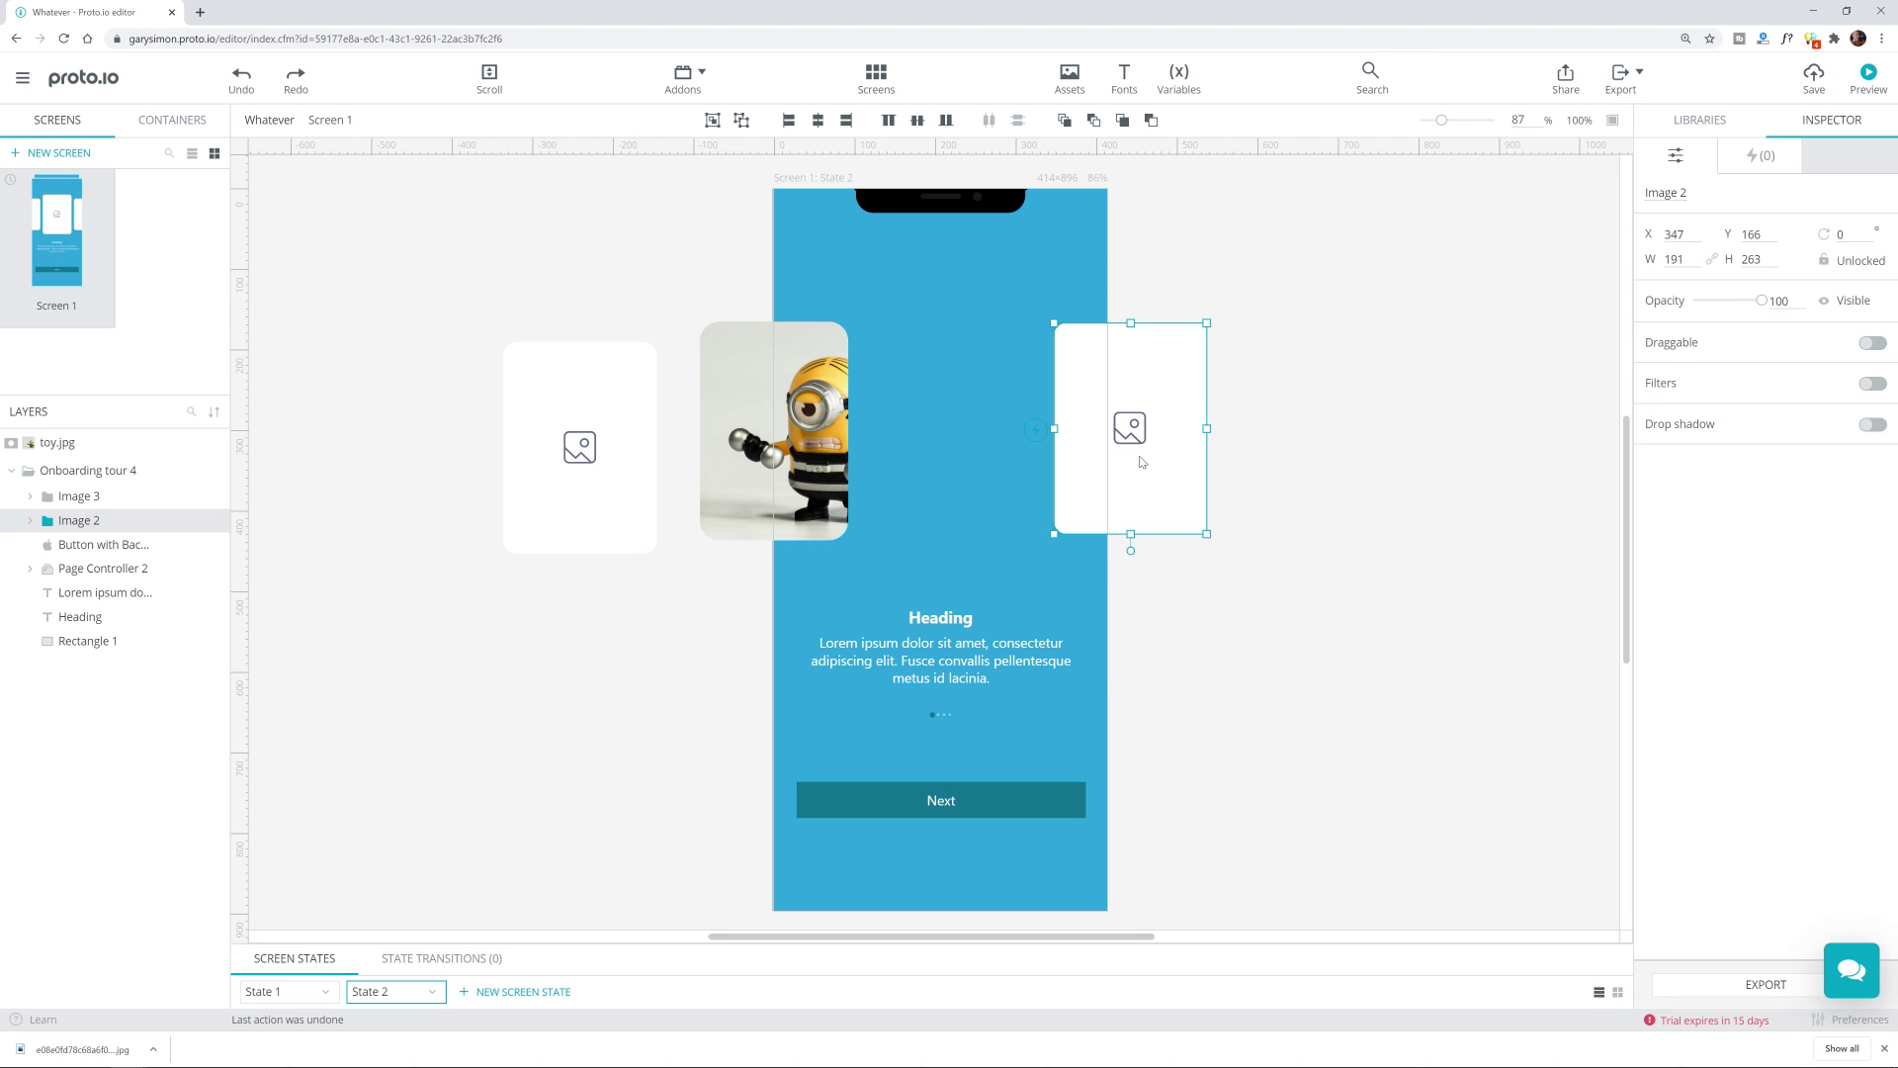
key("ctrl+s")
Step: Slide Image 2 to the phone centre and enlarge it to 214 x 296
left_click_drag(1648, 235, 1438, 232)
left_click(1745, 259)
key("Up")
key("Up")
key("Up")
key("Up")
key("Up")
key("Up")
key("Up")
key("Up")
key("Up")
key("Up")
key("Up")
key("Up")
key("Up")
key("Up")
key("Up")
key("Up")
key("Up")
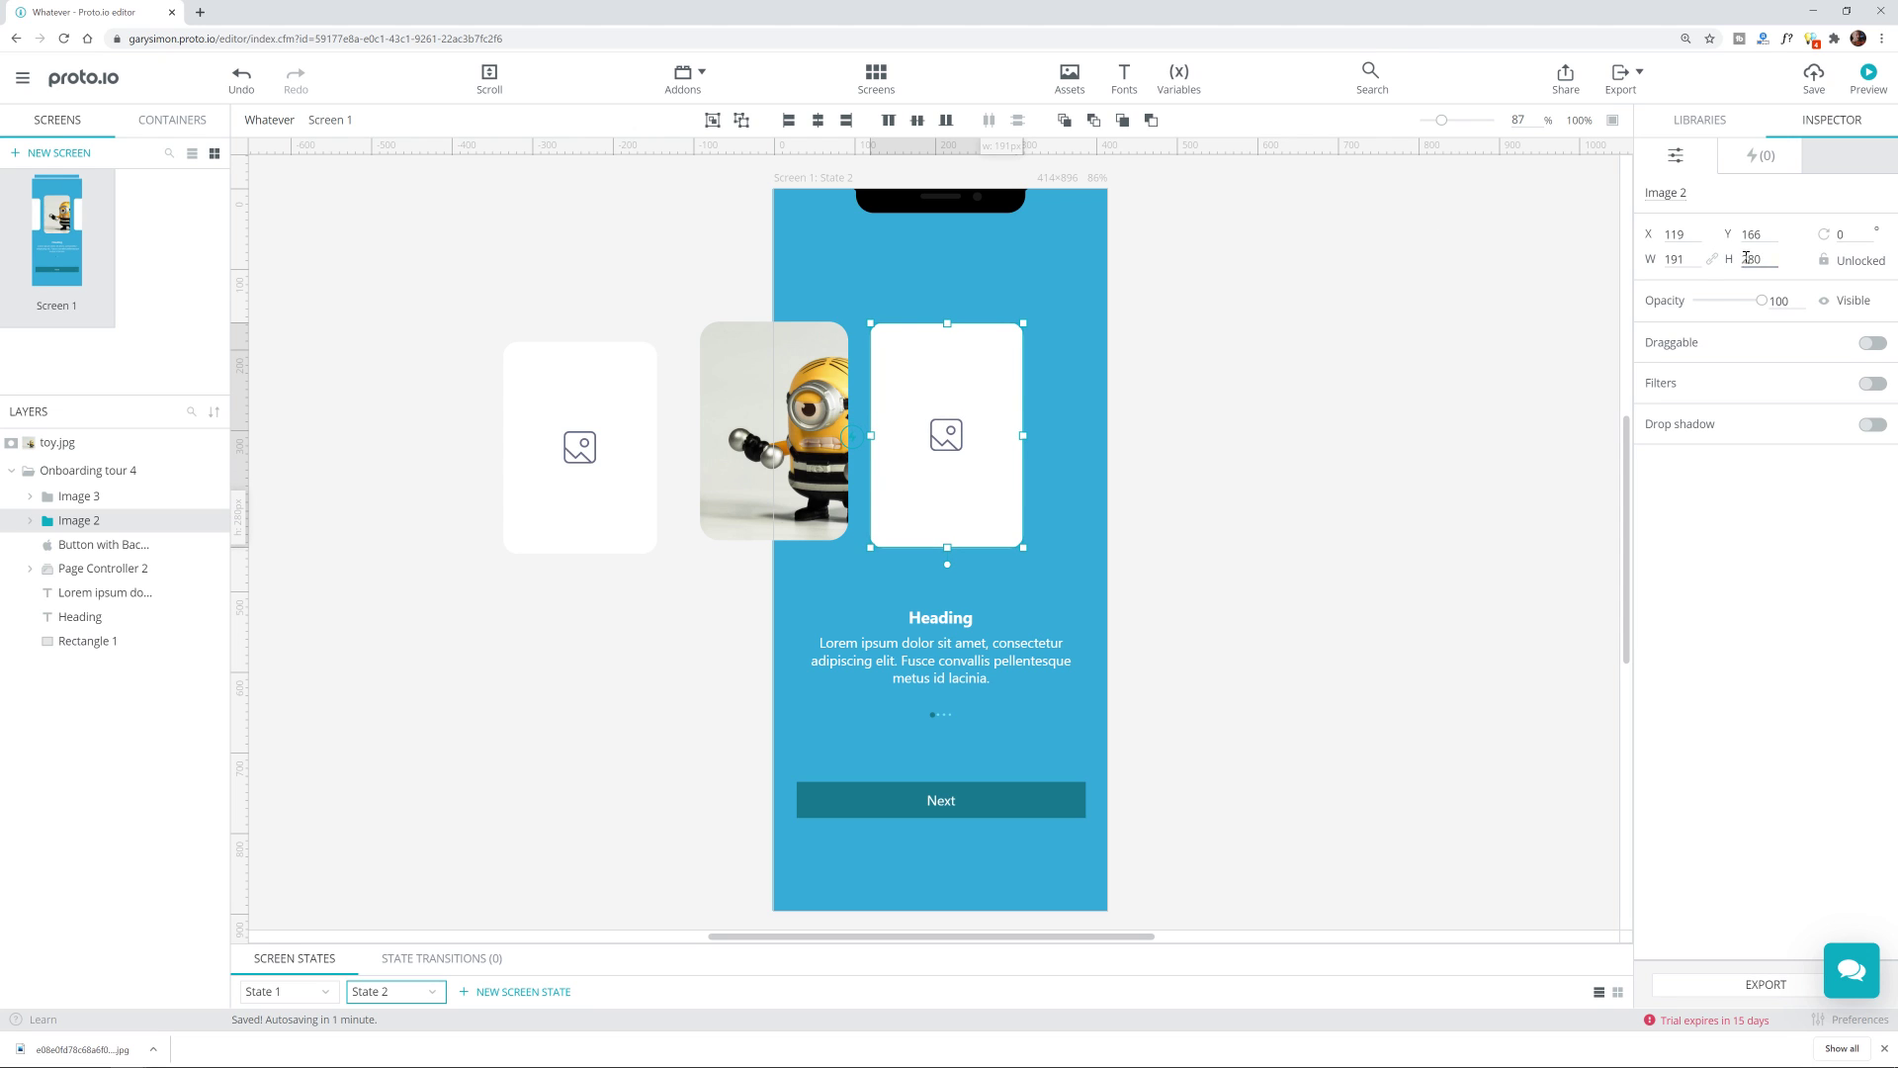
key("ctrl+z")
key("ctrl+z")
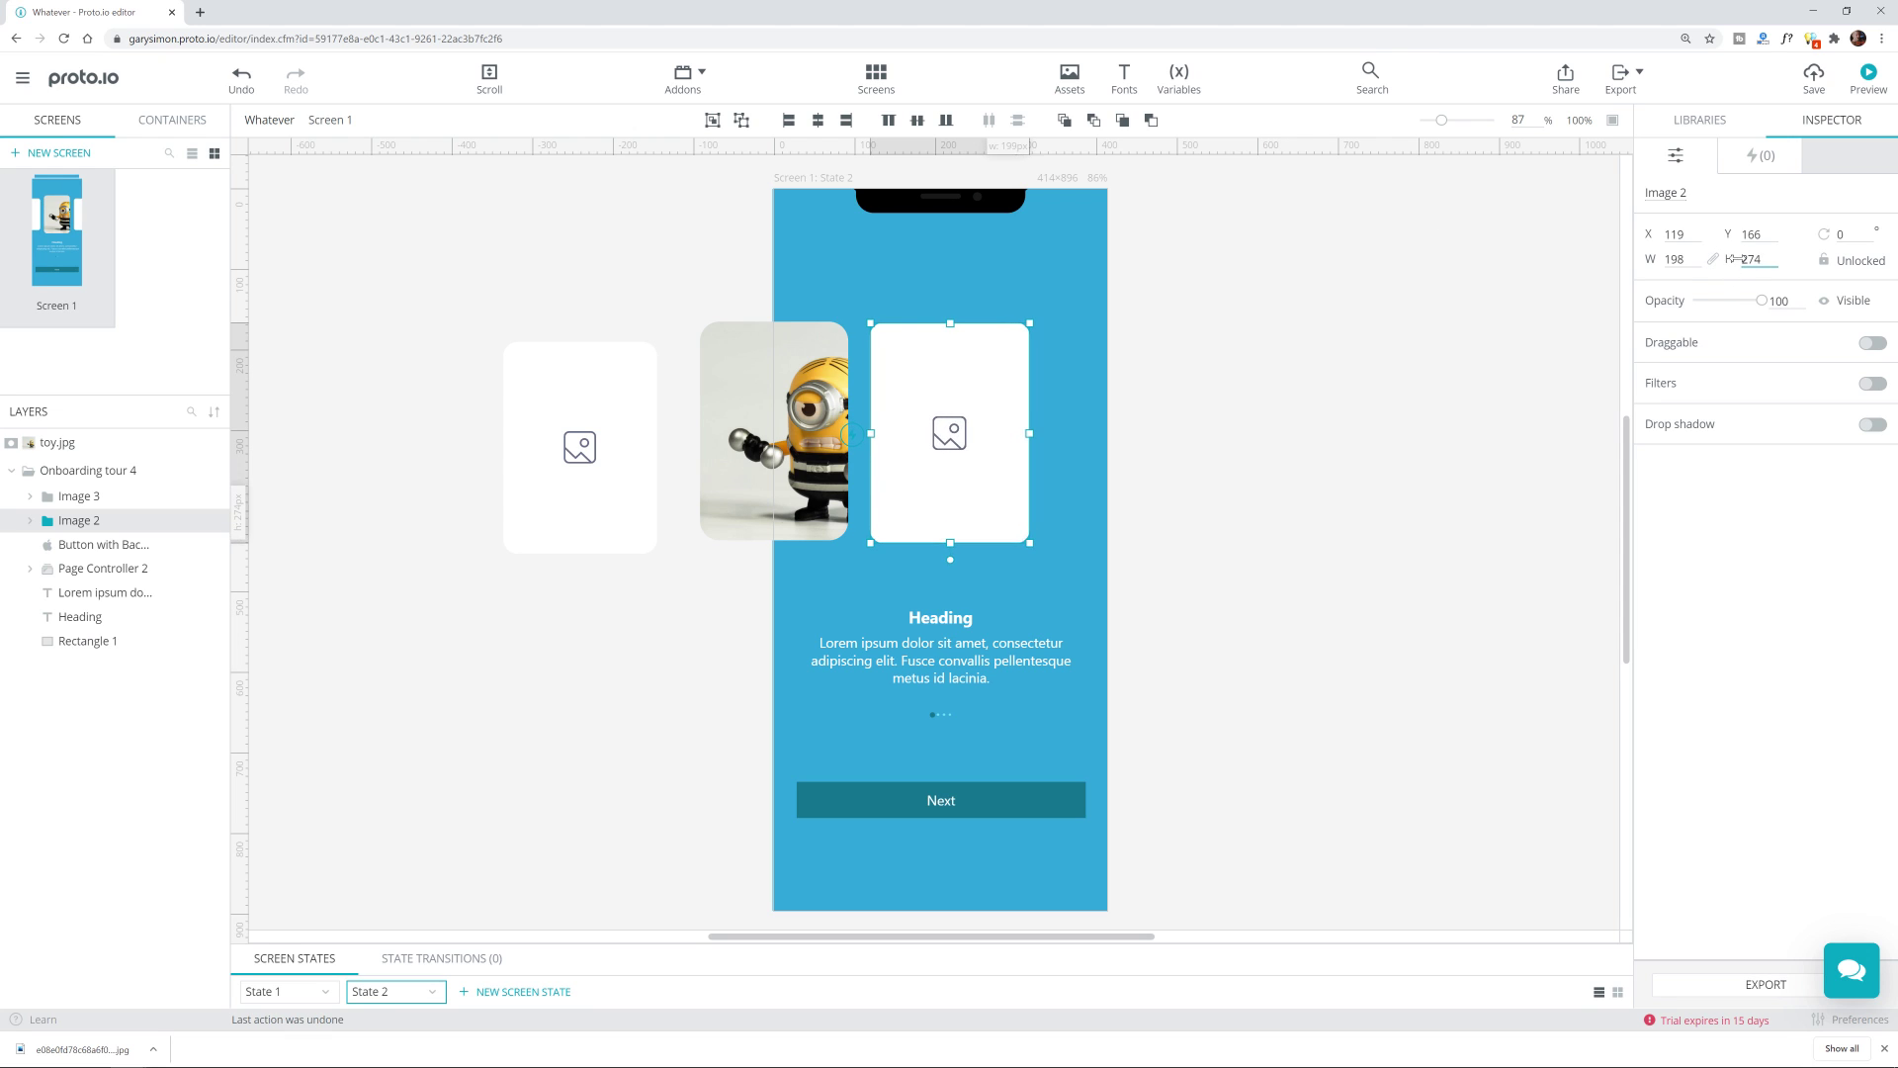
left_click_drag(1735, 259, 1764, 259)
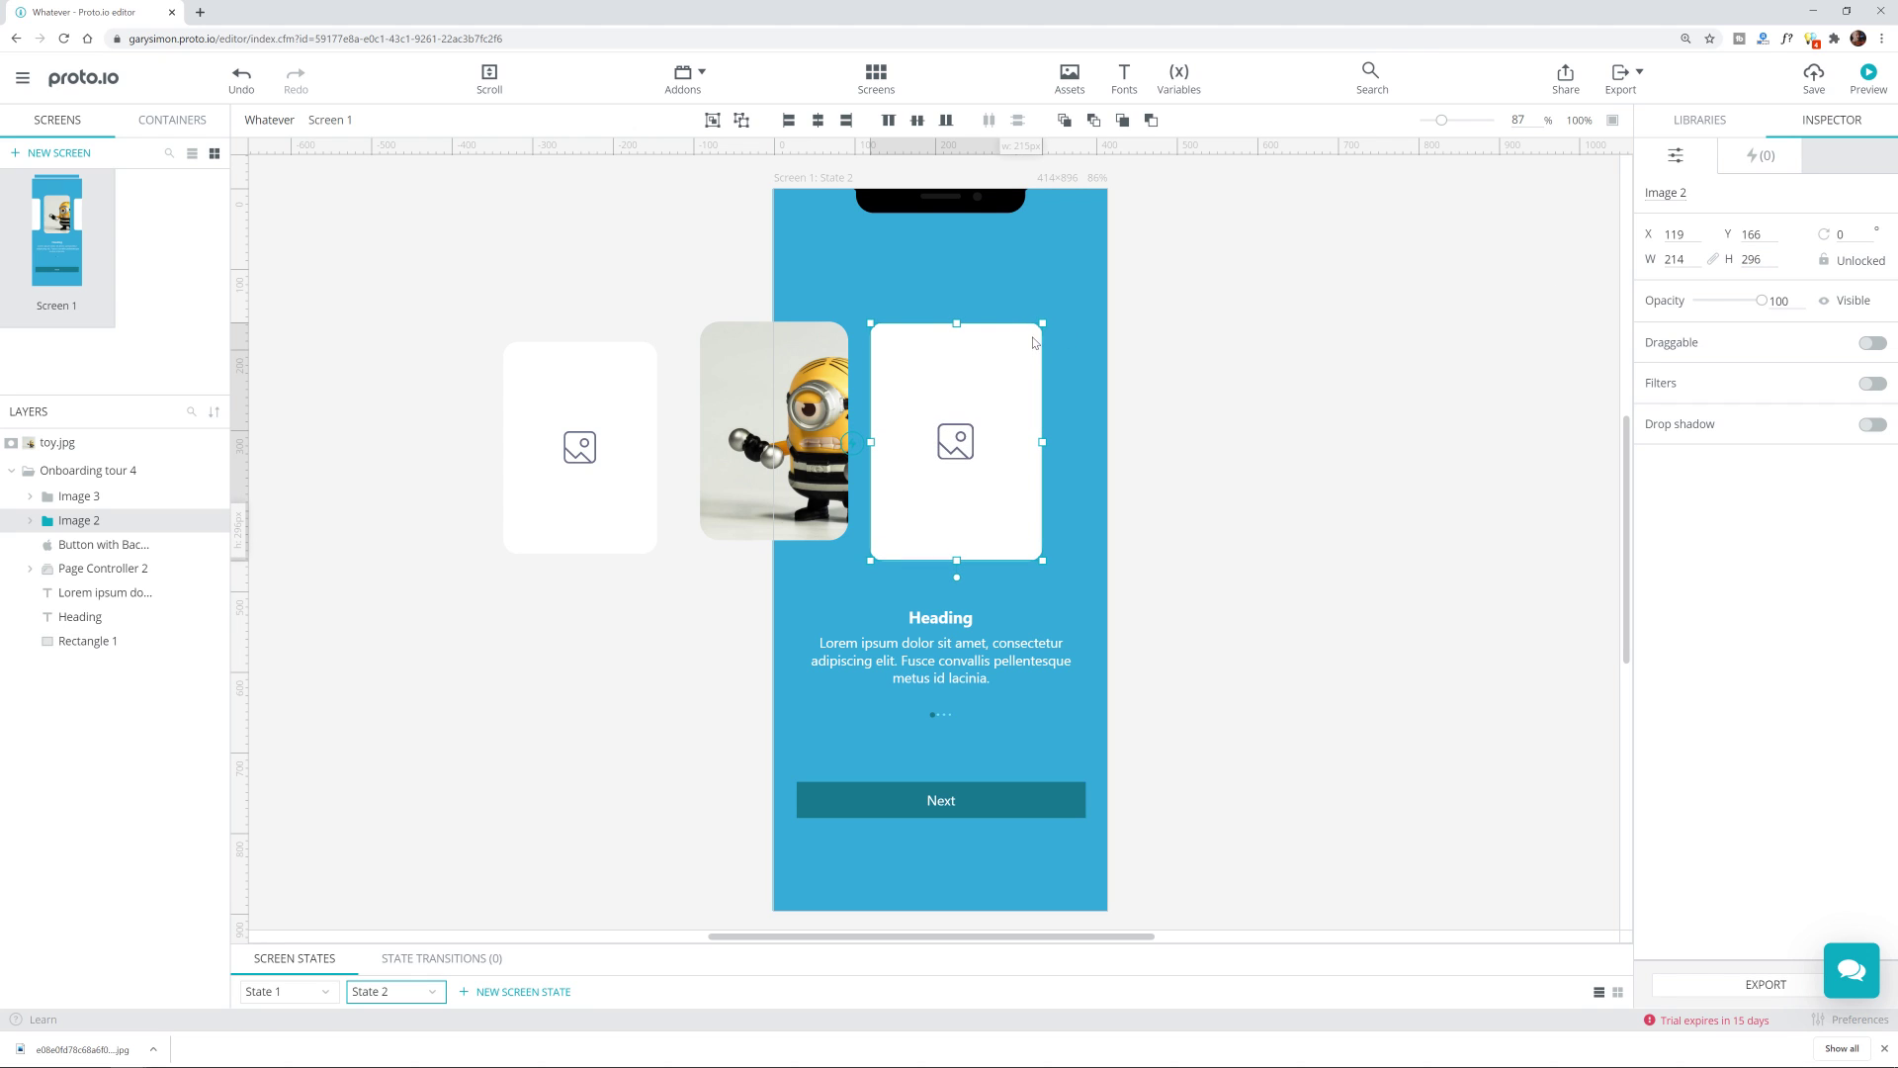
left_click_drag(1031, 345, 1026, 334)
left_click(1408, 383)
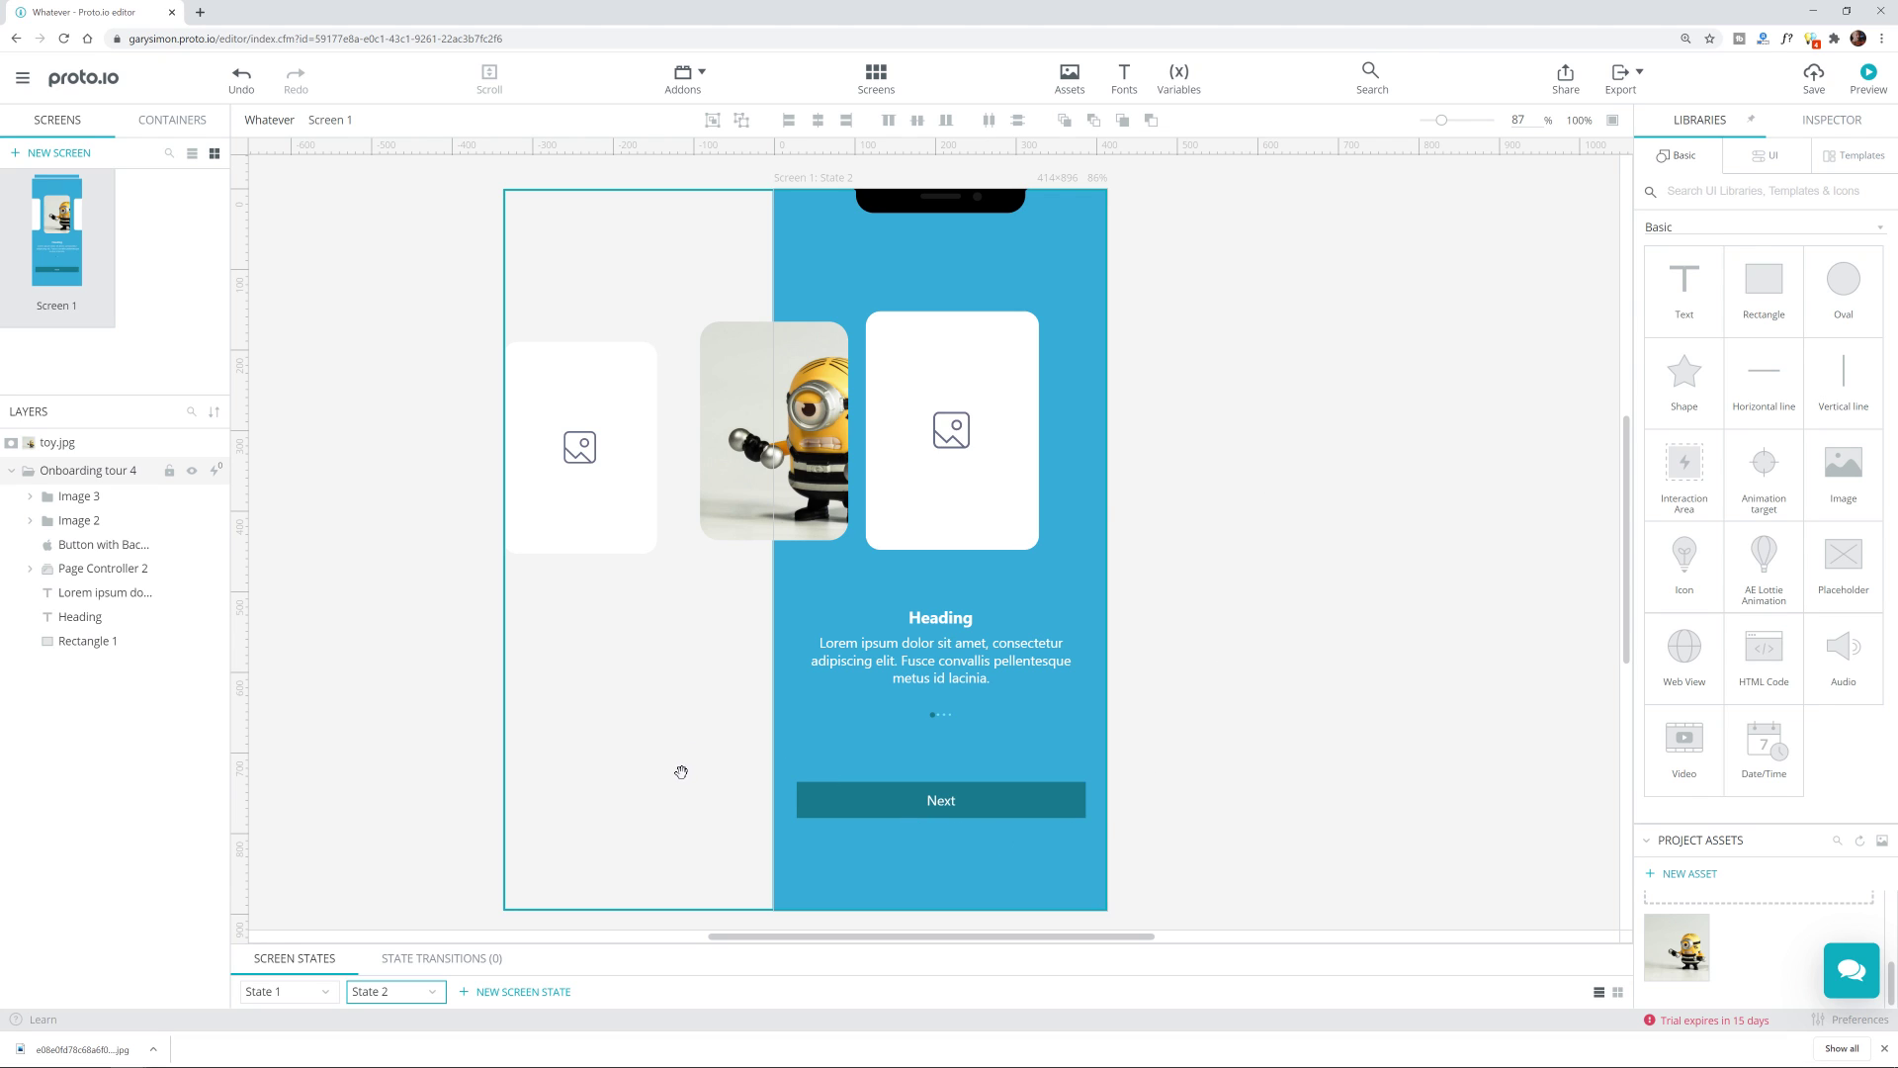
Step: In State 1, link toy.jpg's interaction to State 2 and create the State 1 → State 2 transition
left_click(338, 991)
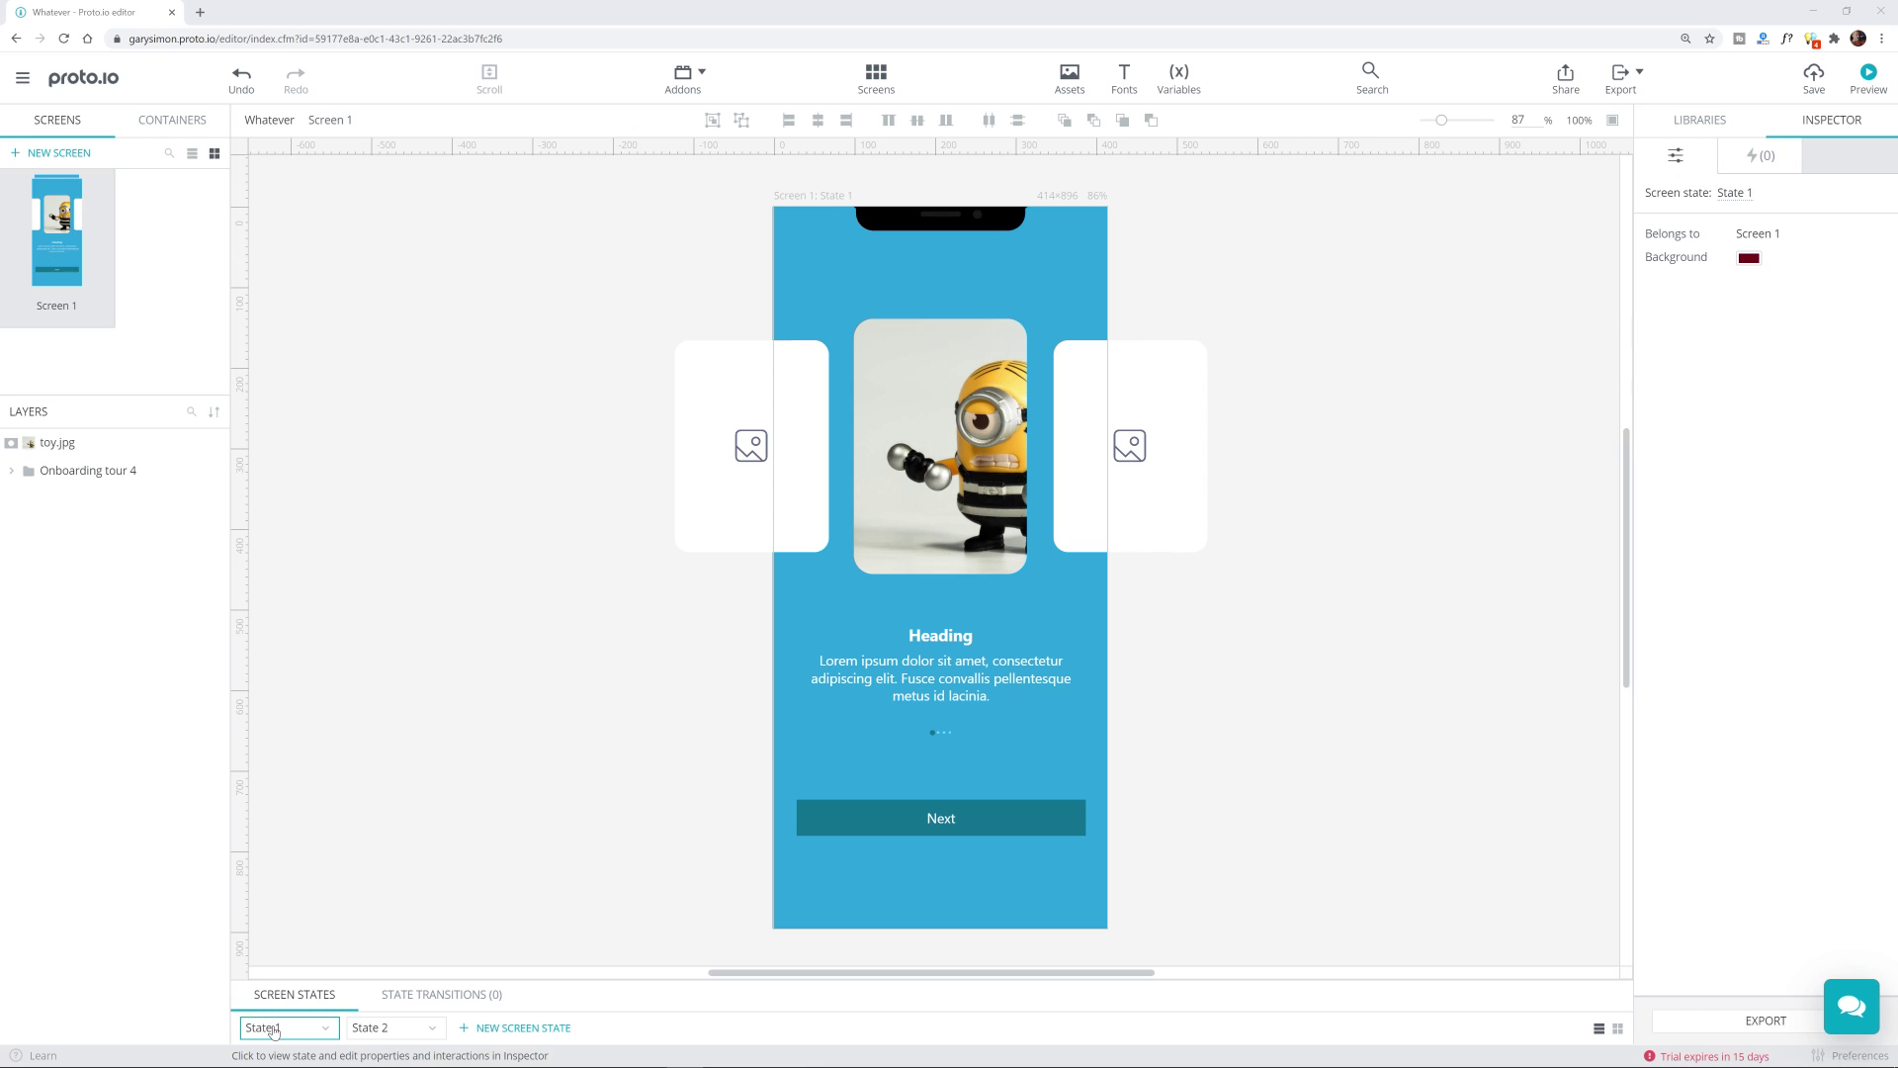
left_click(986, 409)
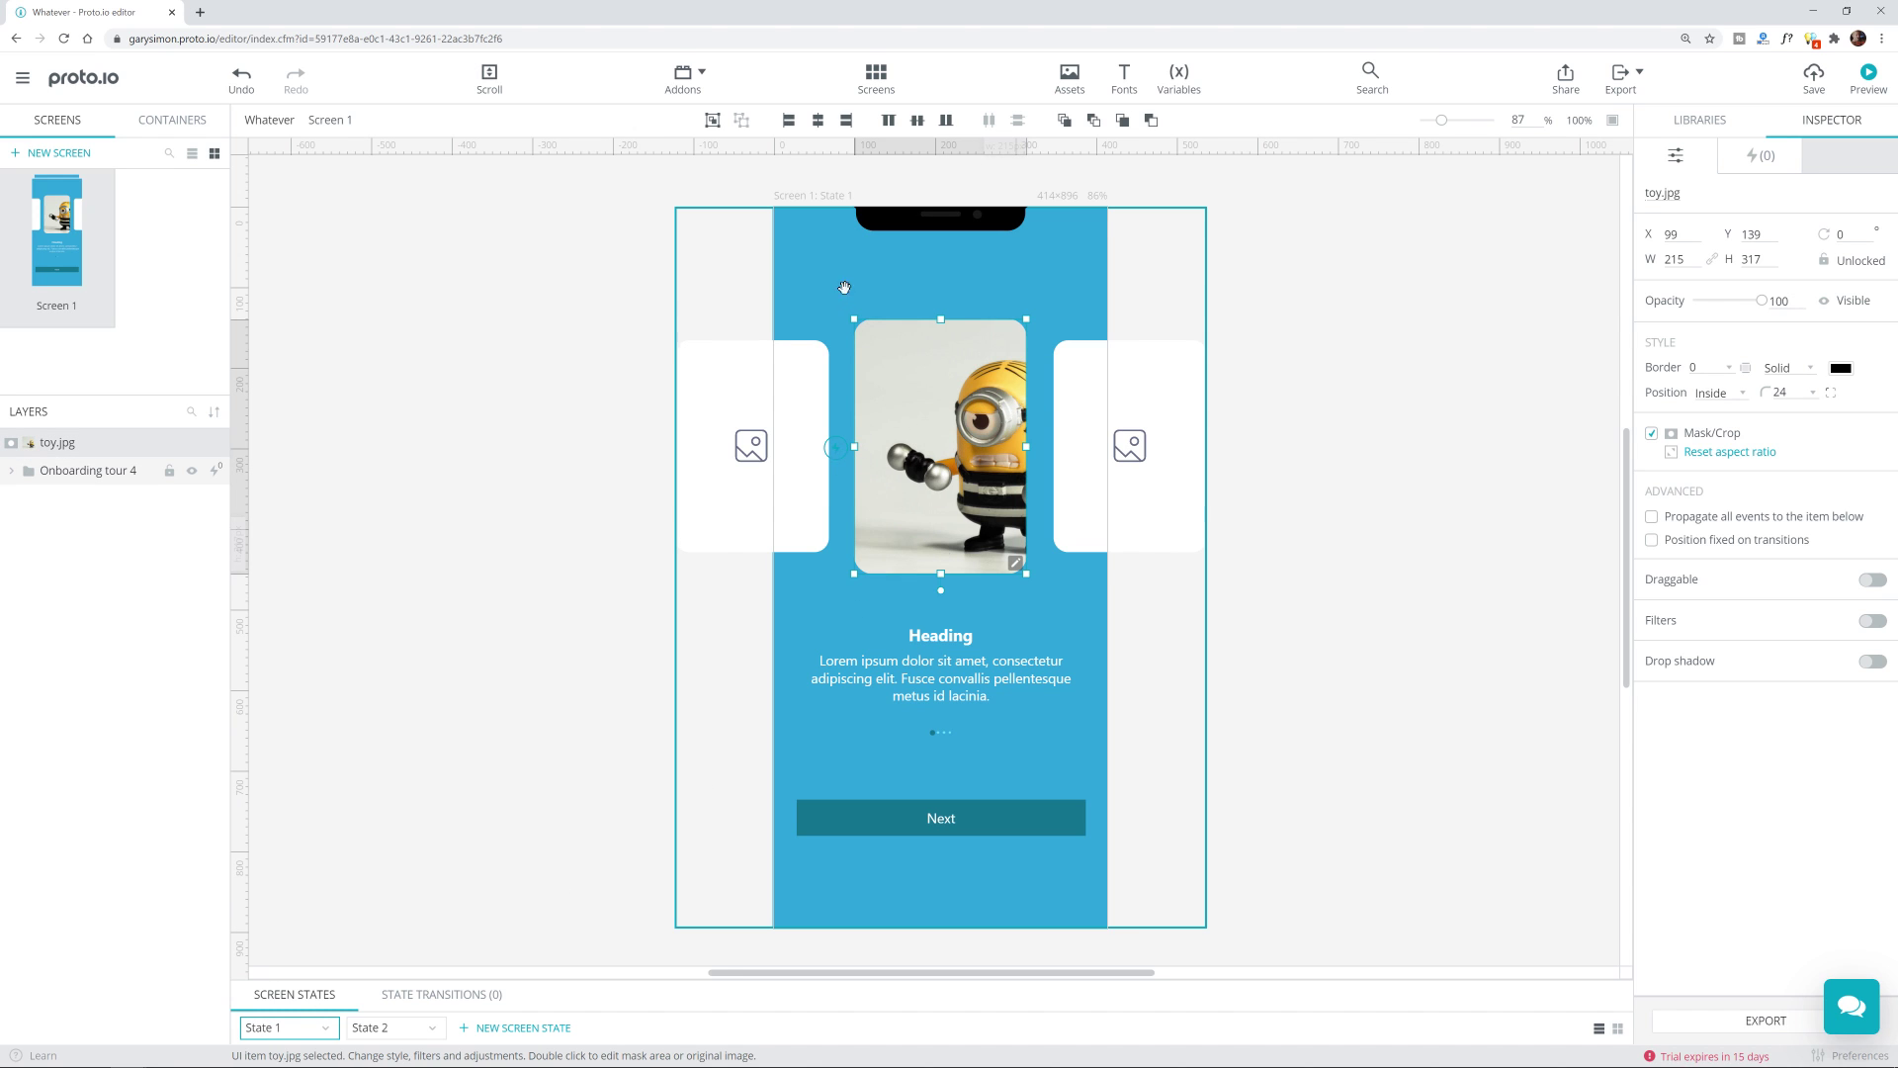
scroll(835, 453, "up", 8)
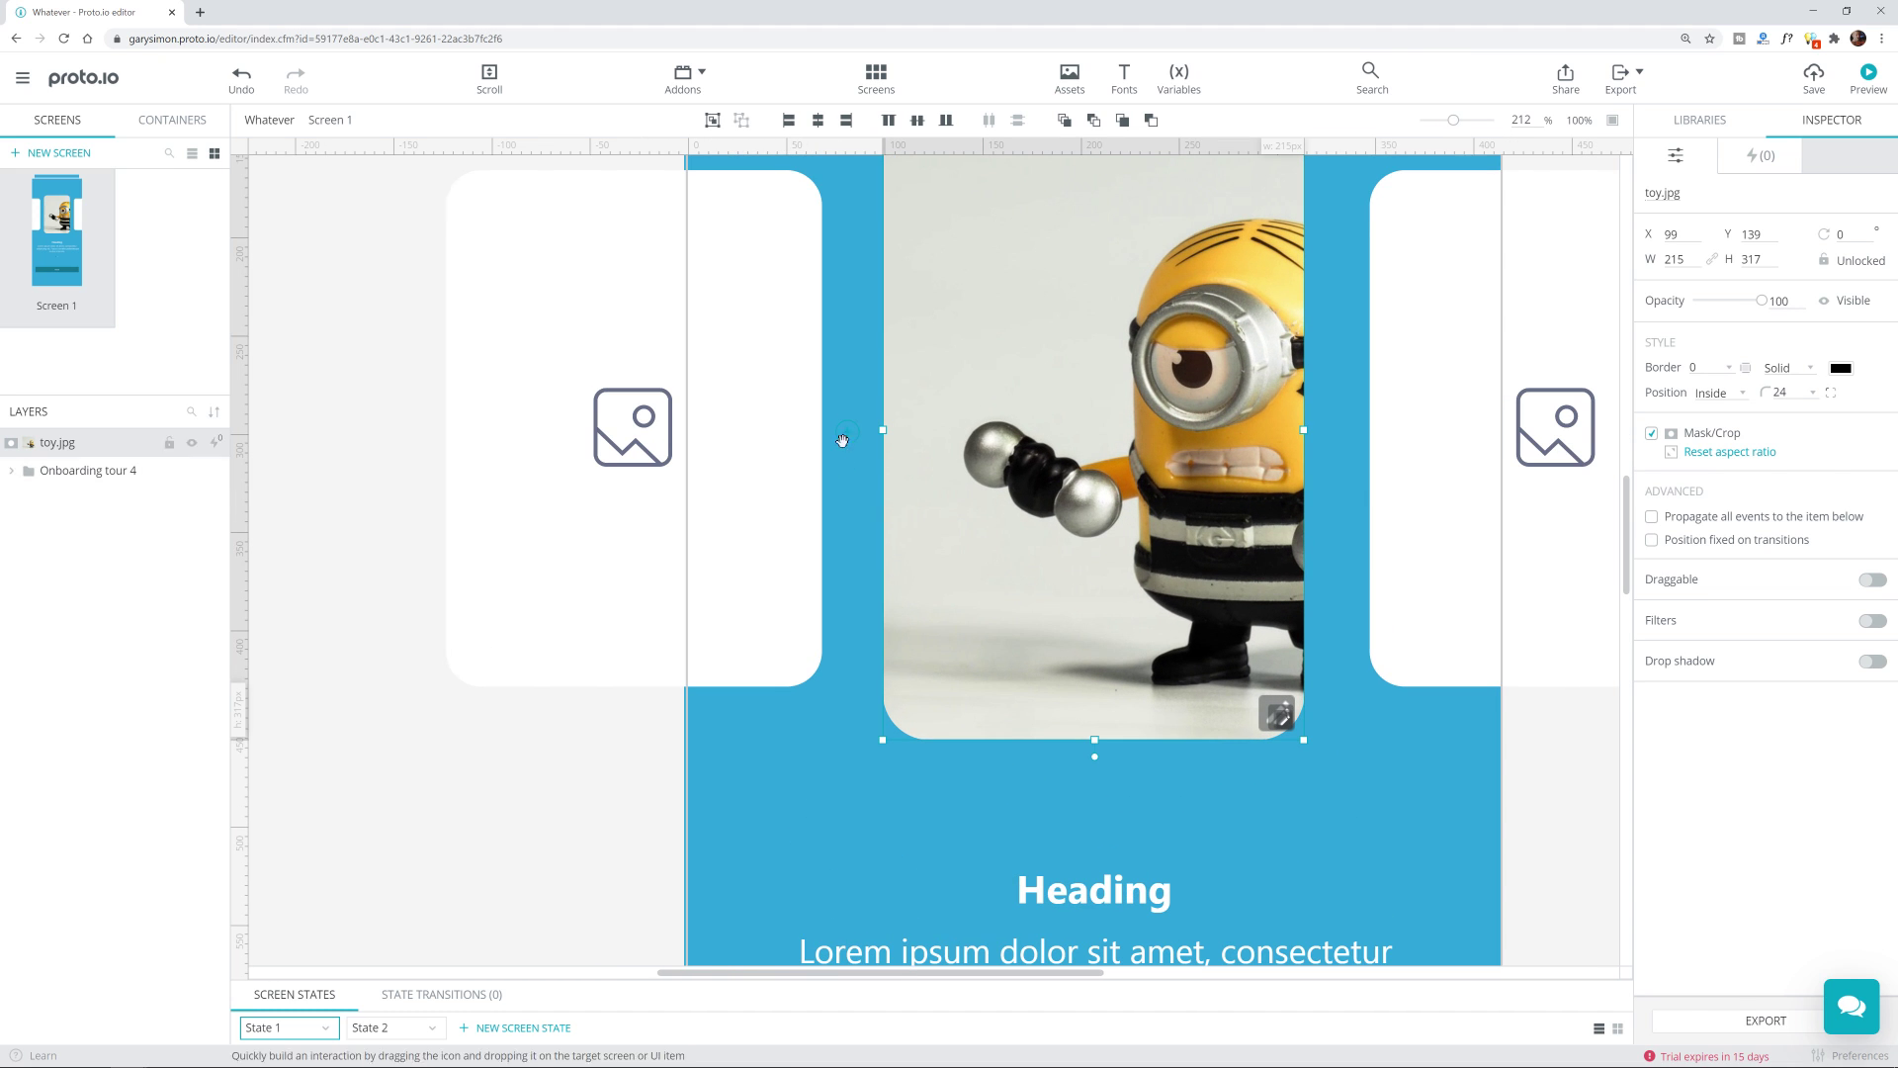
scroll(902, 501, "down", 3)
scroll(910, 501, "down", 4)
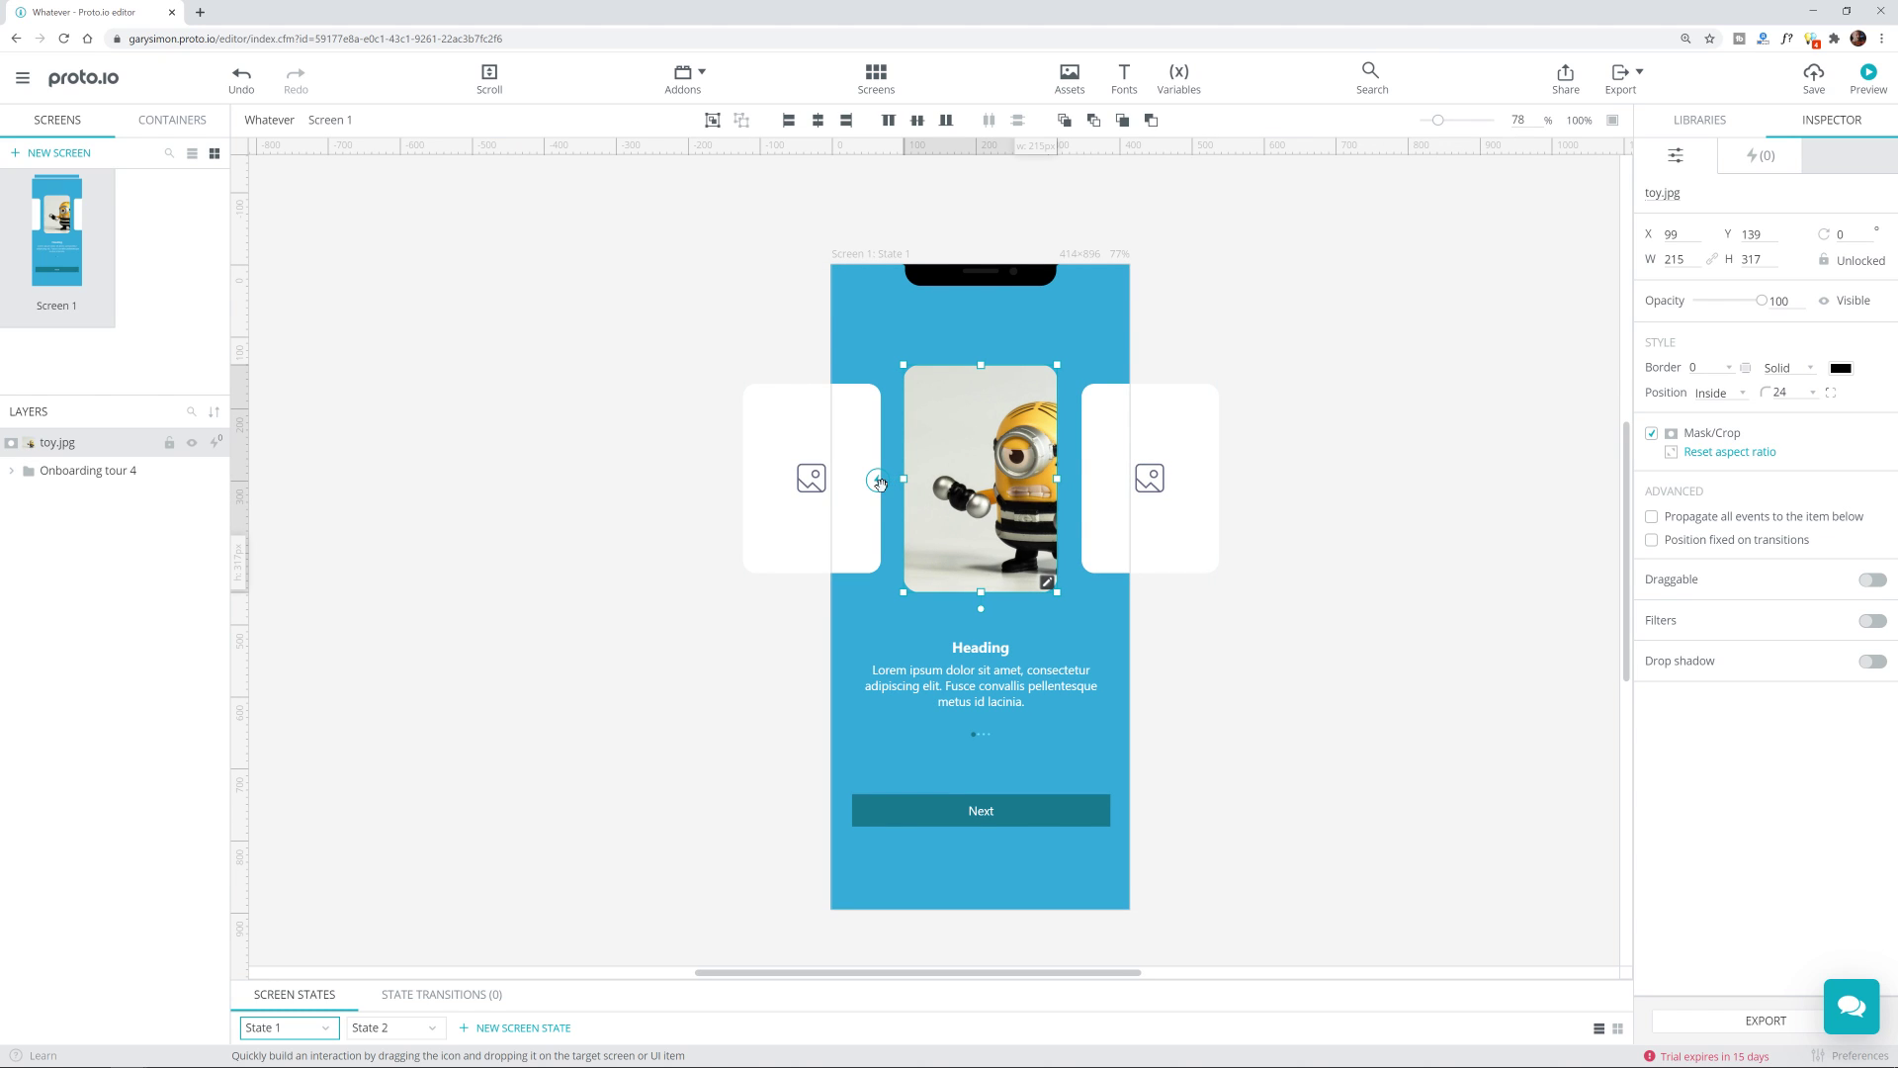
left_click_drag(875, 487, 379, 1041)
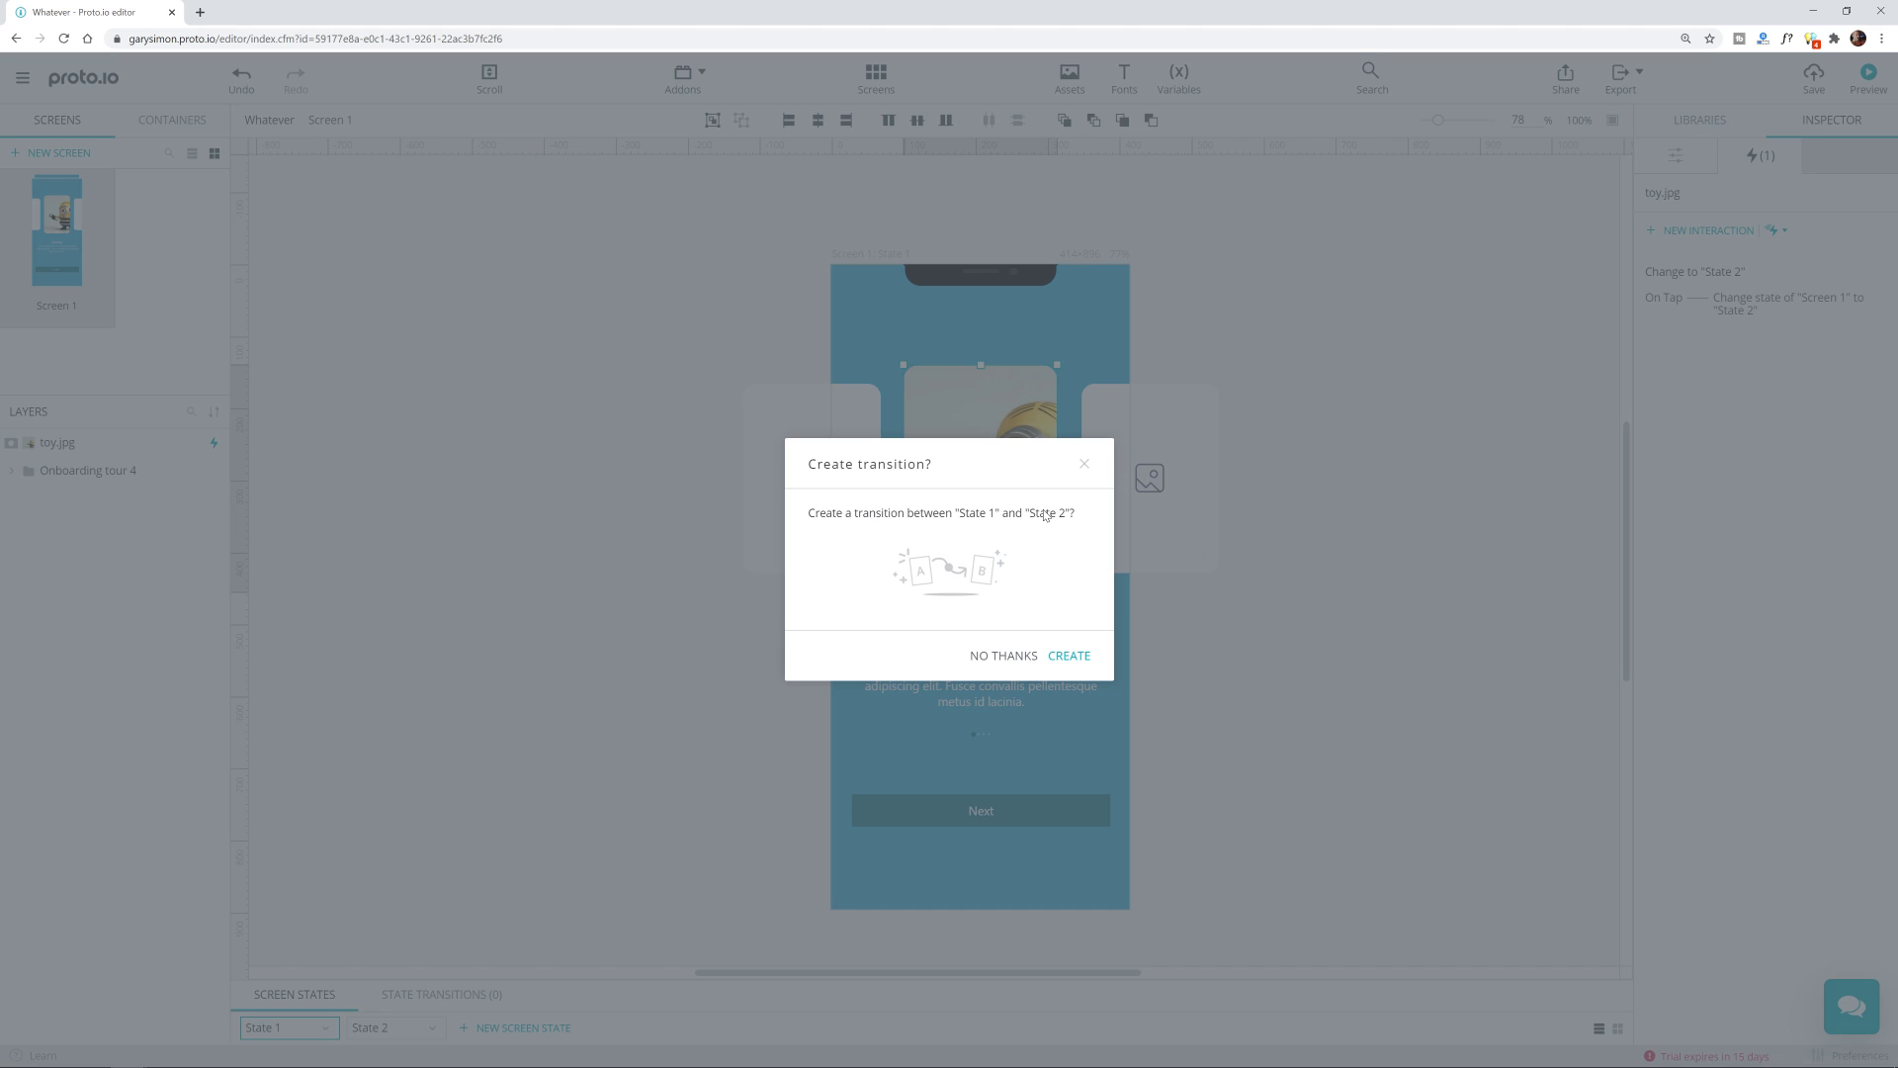
left_click(1513, 458)
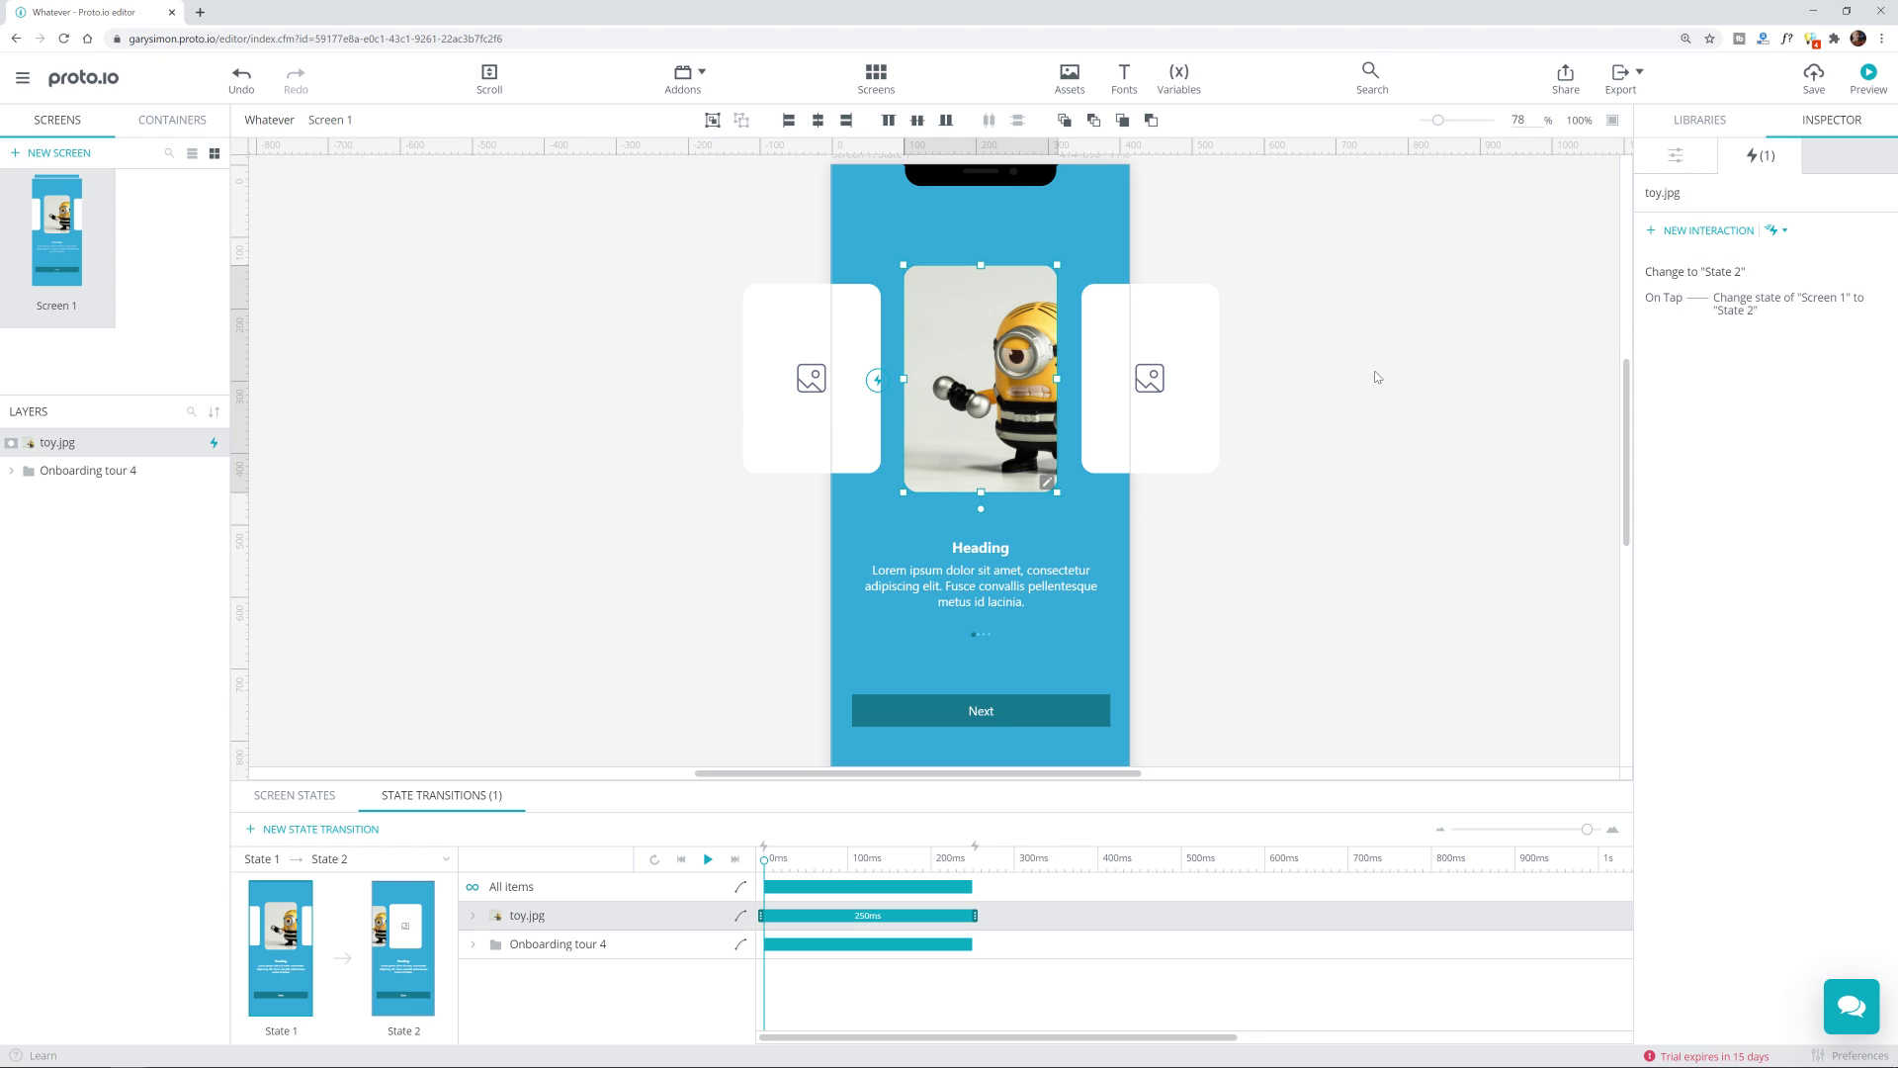
Step: Edit toy.jpg's Change to State 2 interaction and set its trigger to Swipe left
left_click(1399, 409)
key("ctrl+z")
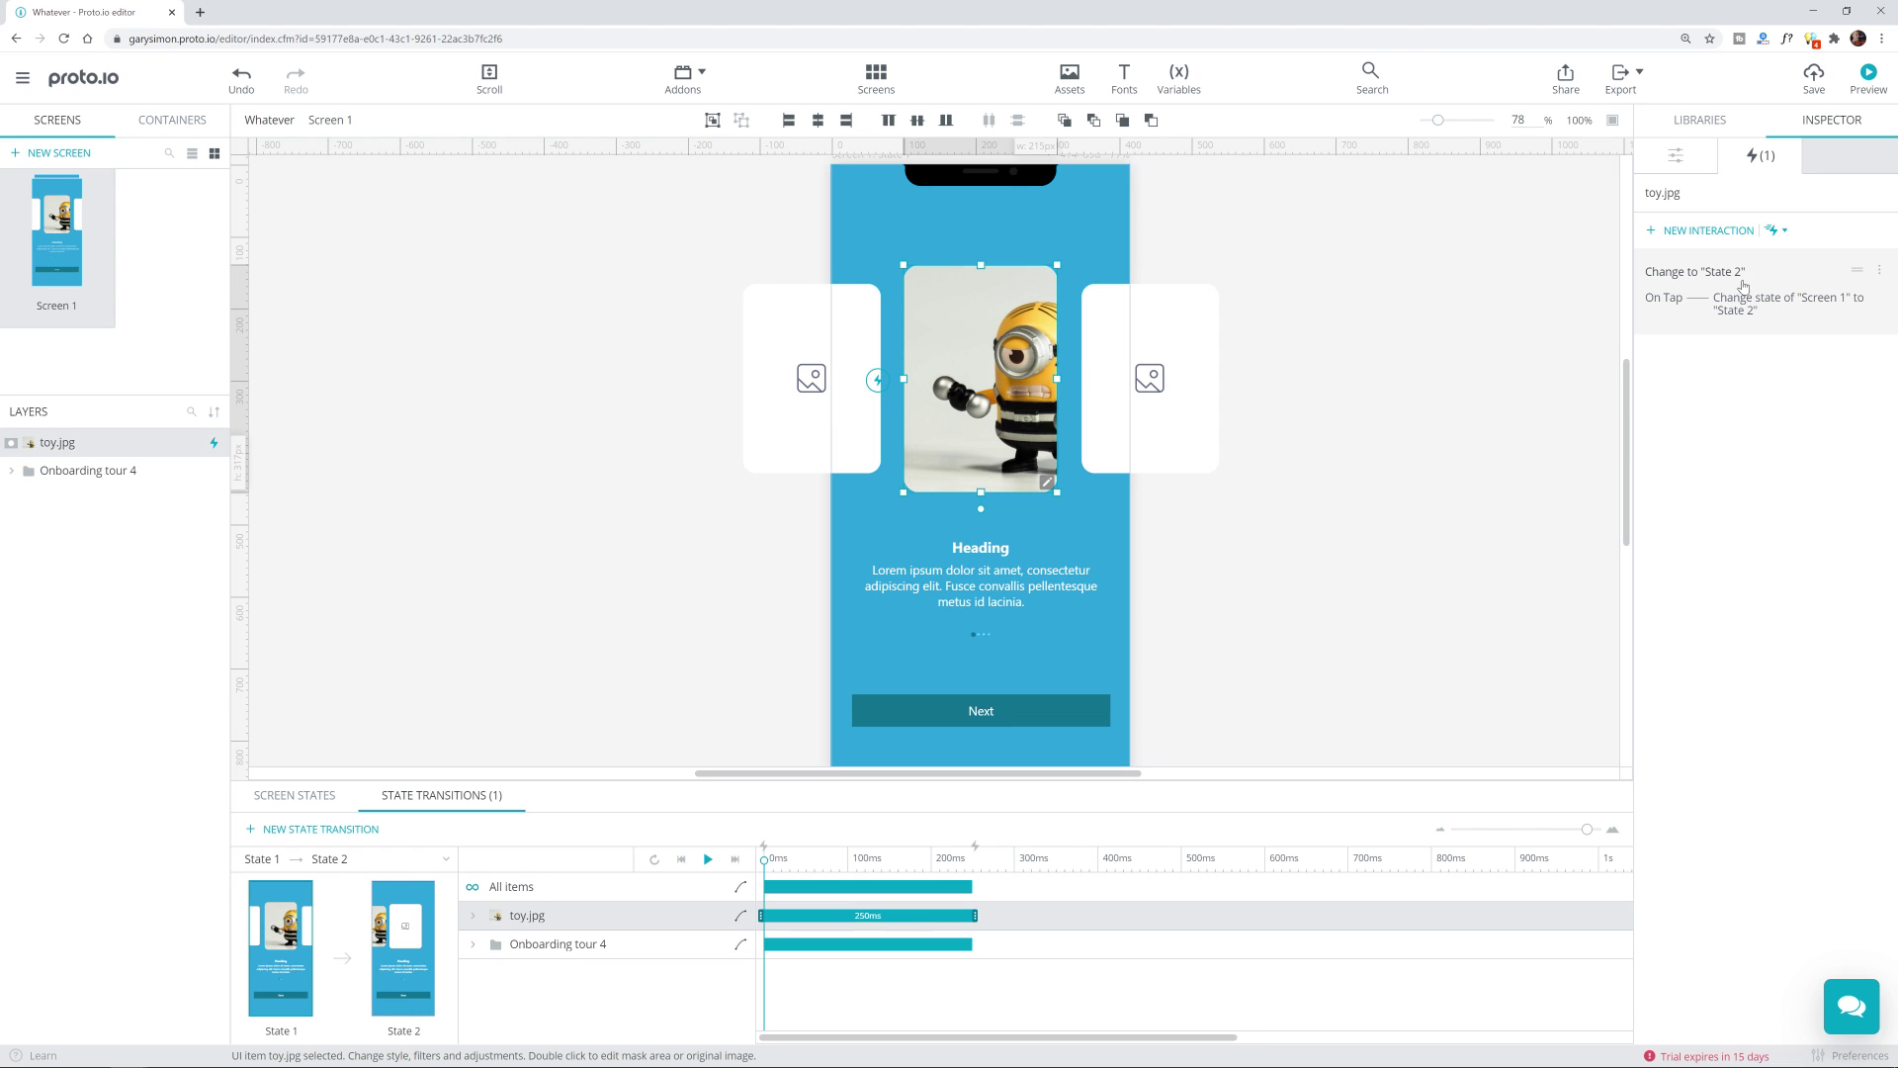
left_click(1742, 275)
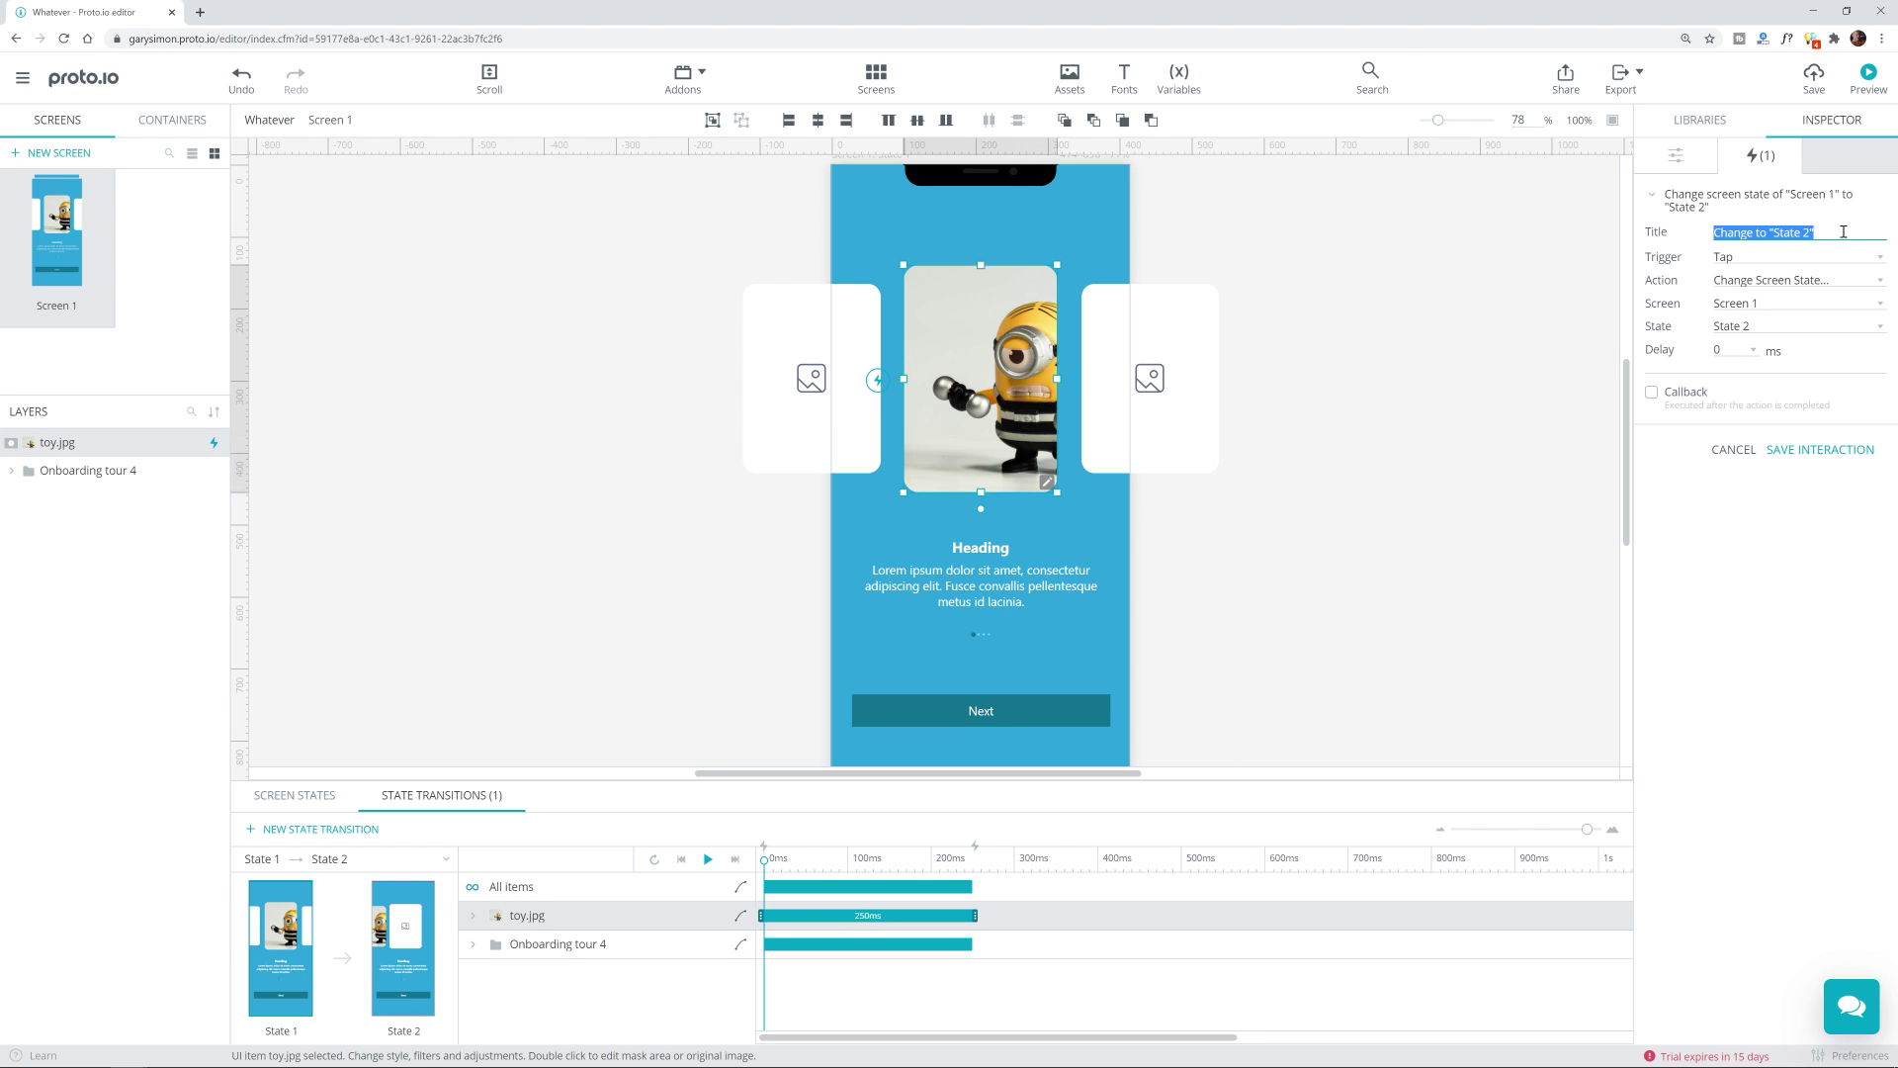
left_click(1776, 259)
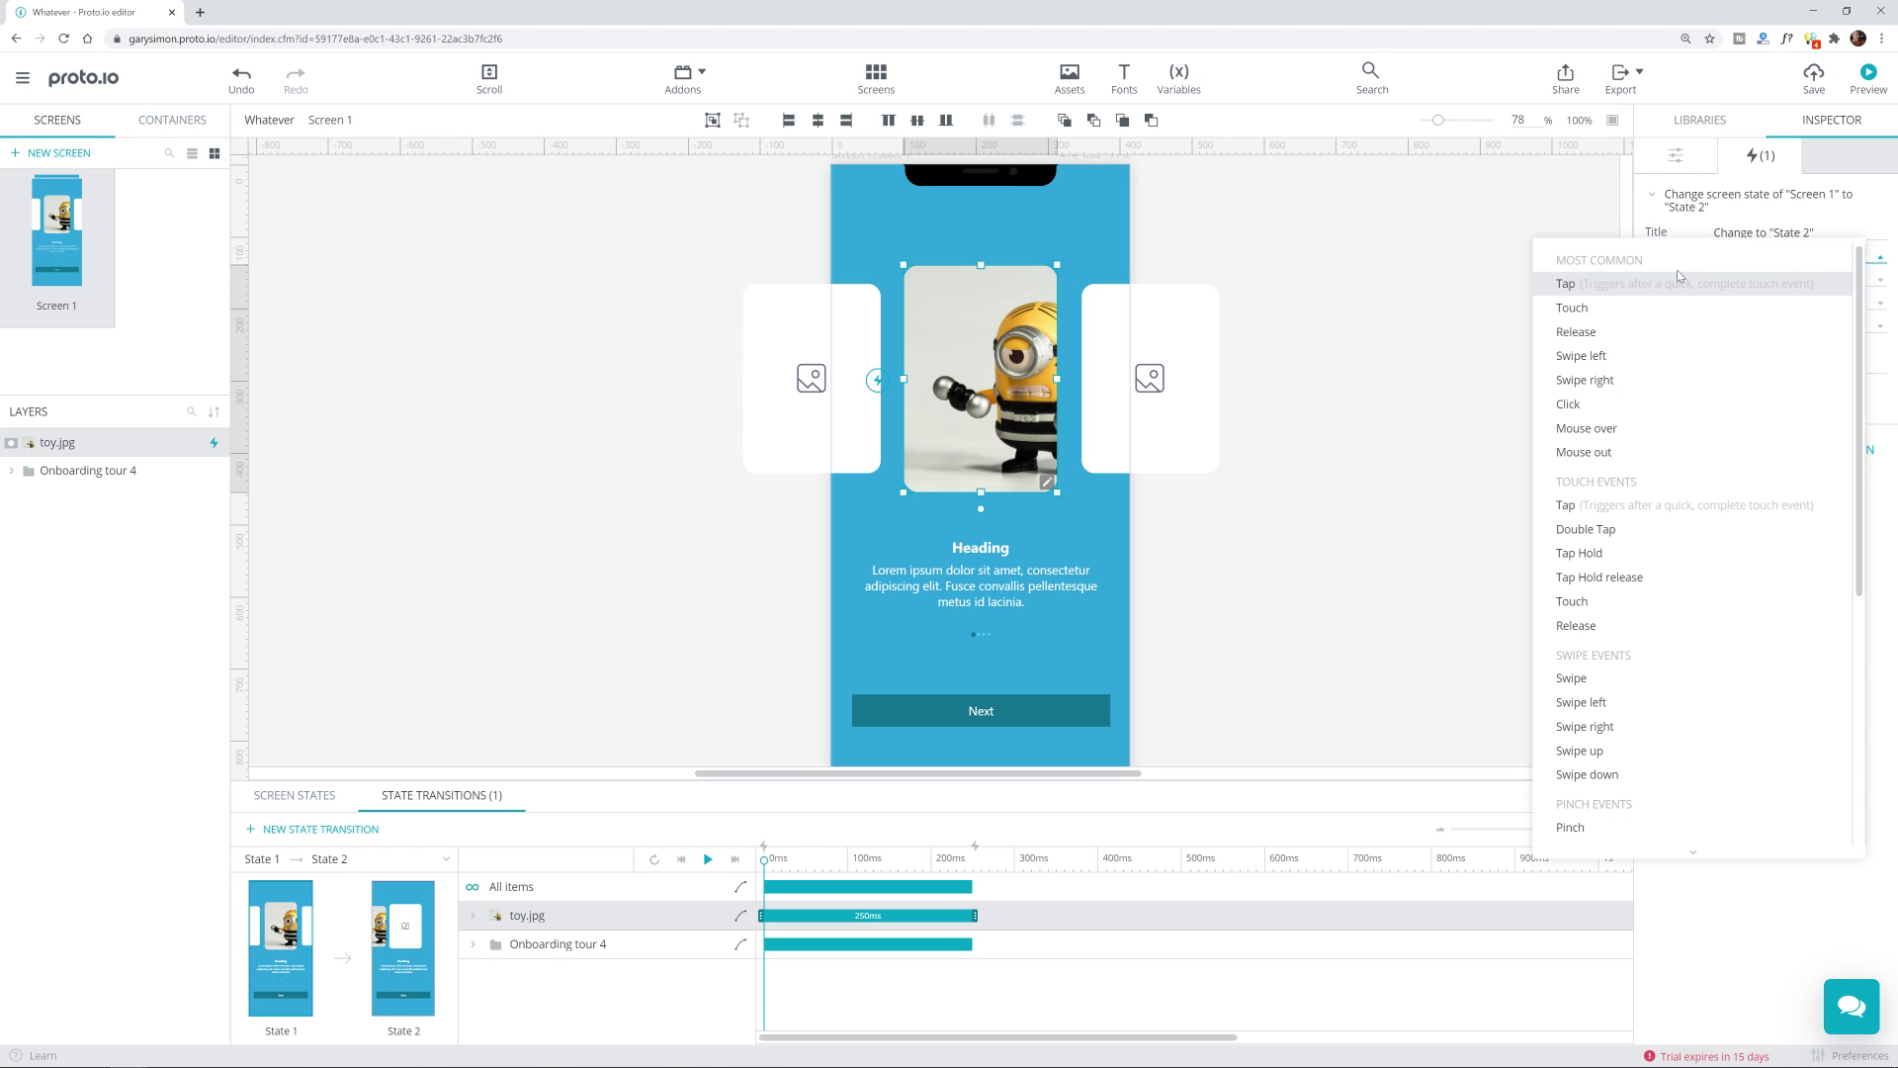
scroll(1699, 389, "down", 5)
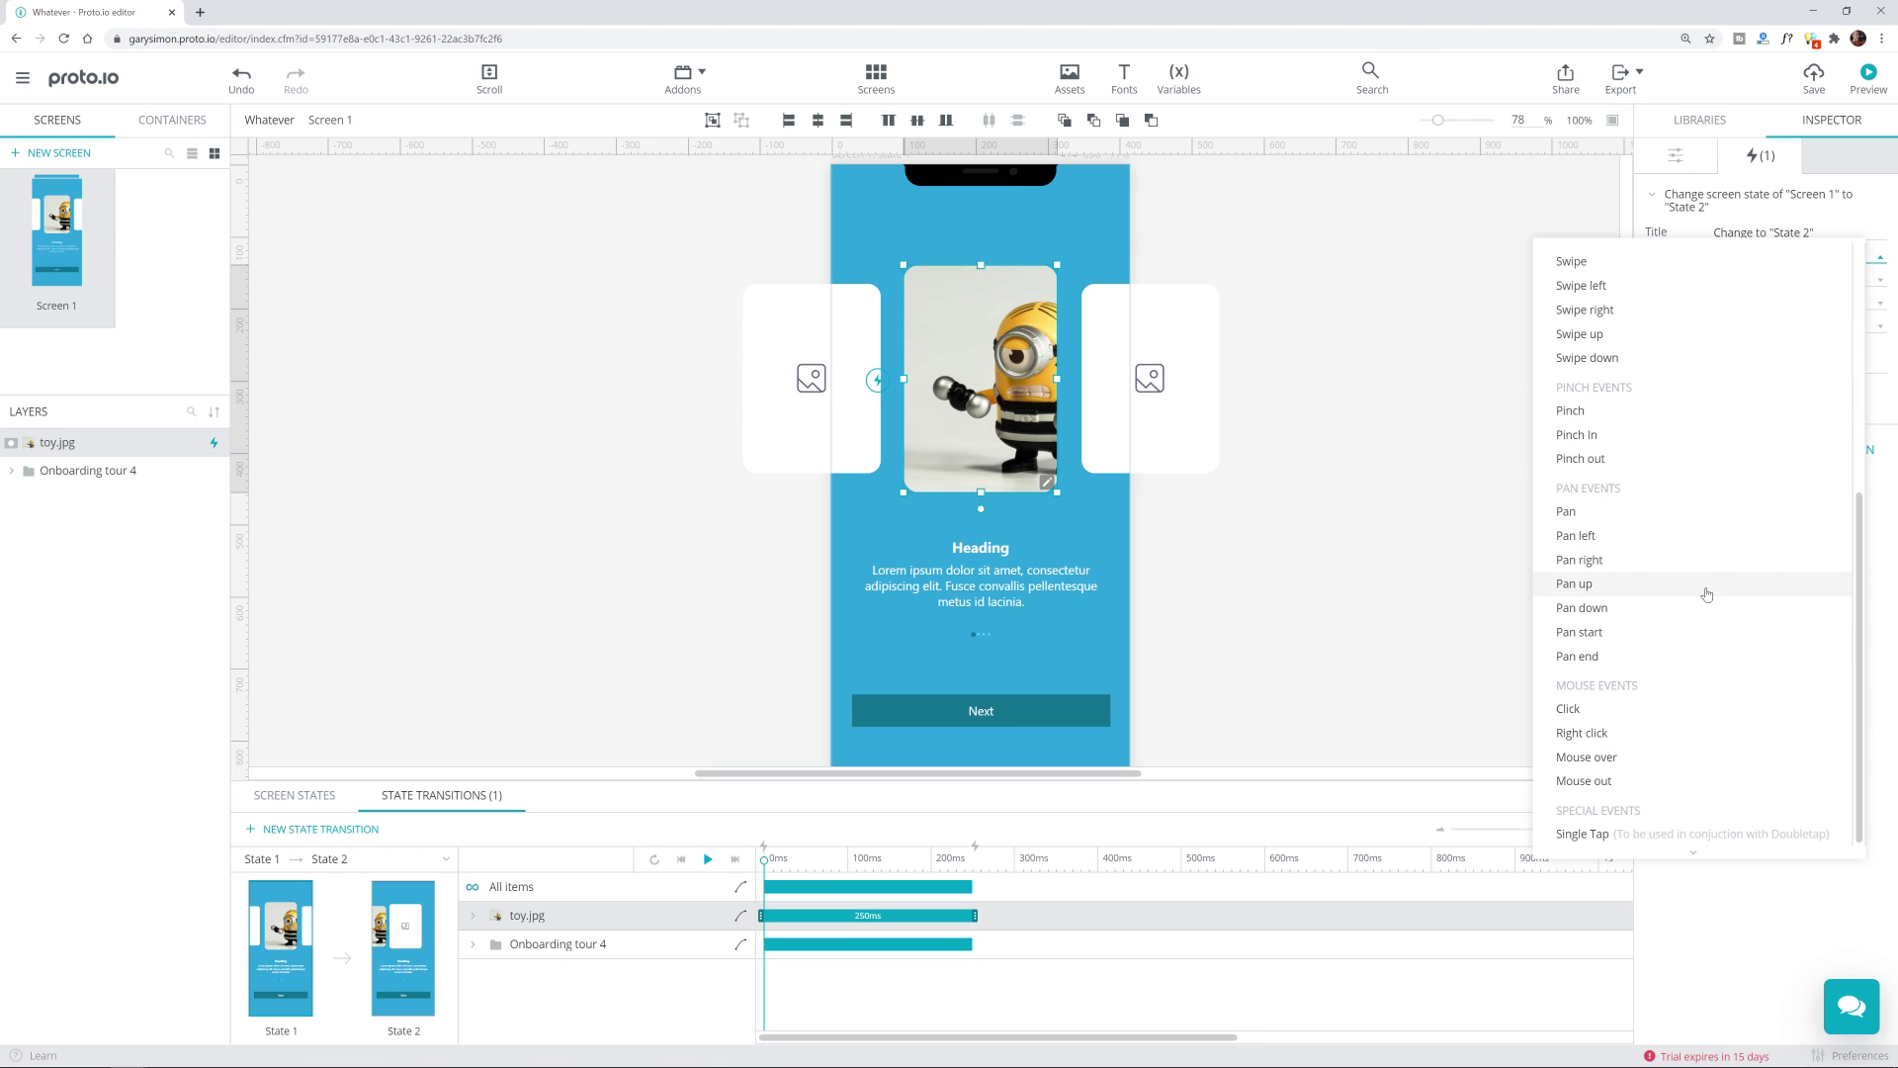
scroll(1703, 608, "up", 3)
scroll(1699, 627, "down", 3)
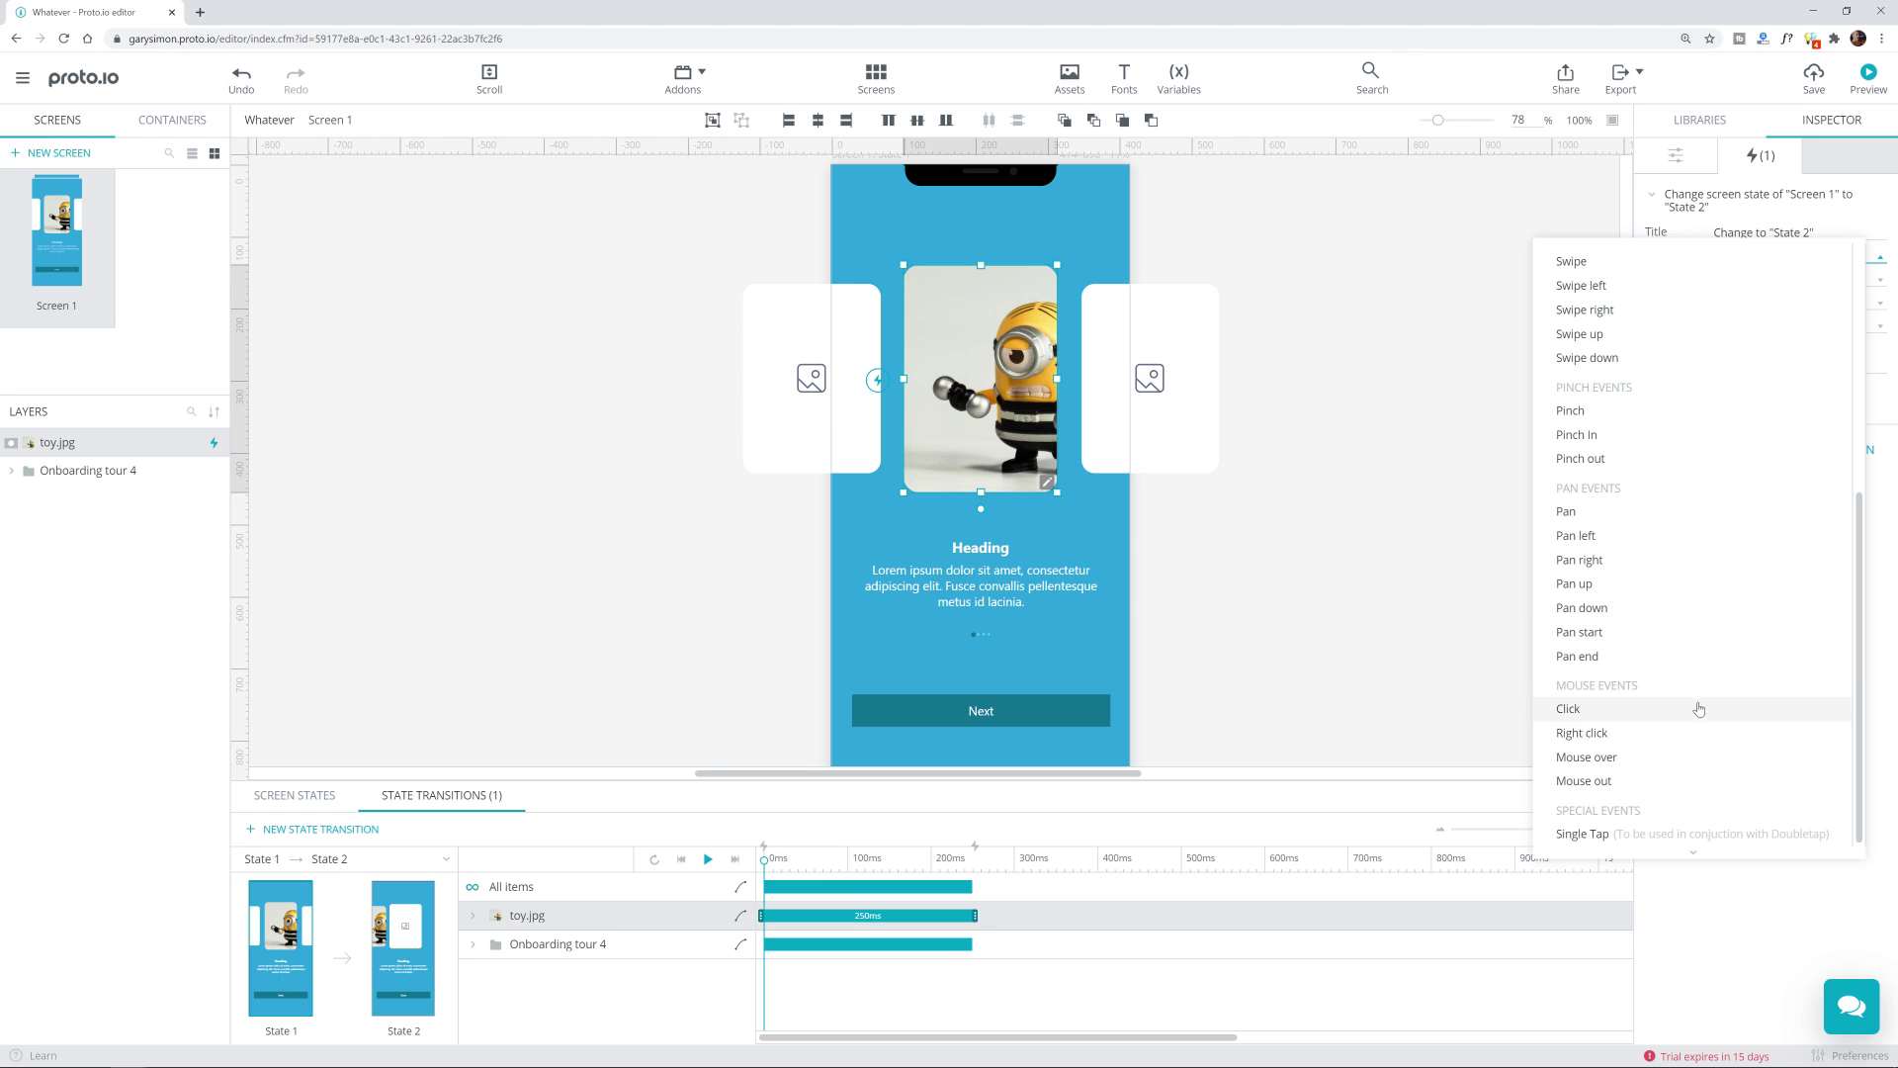
scroll(1686, 554, "up", 5)
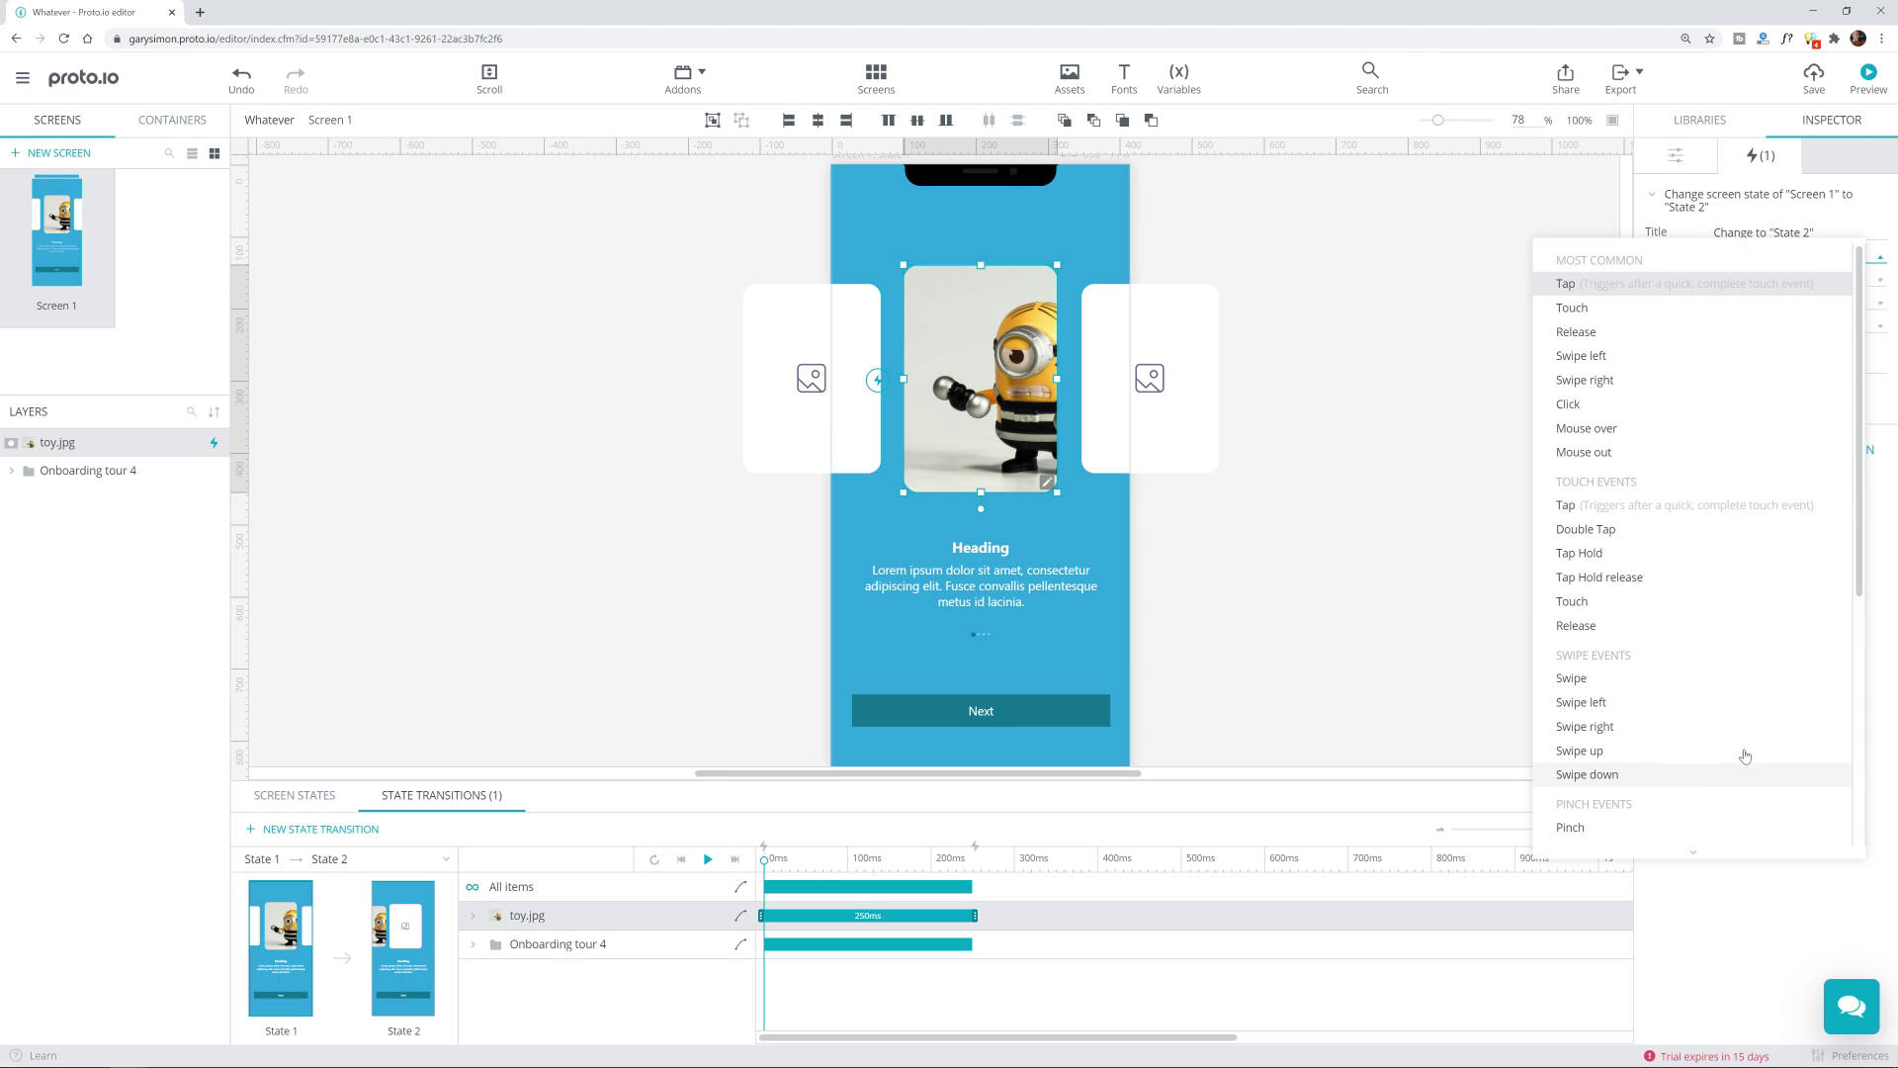
left_click(1664, 369)
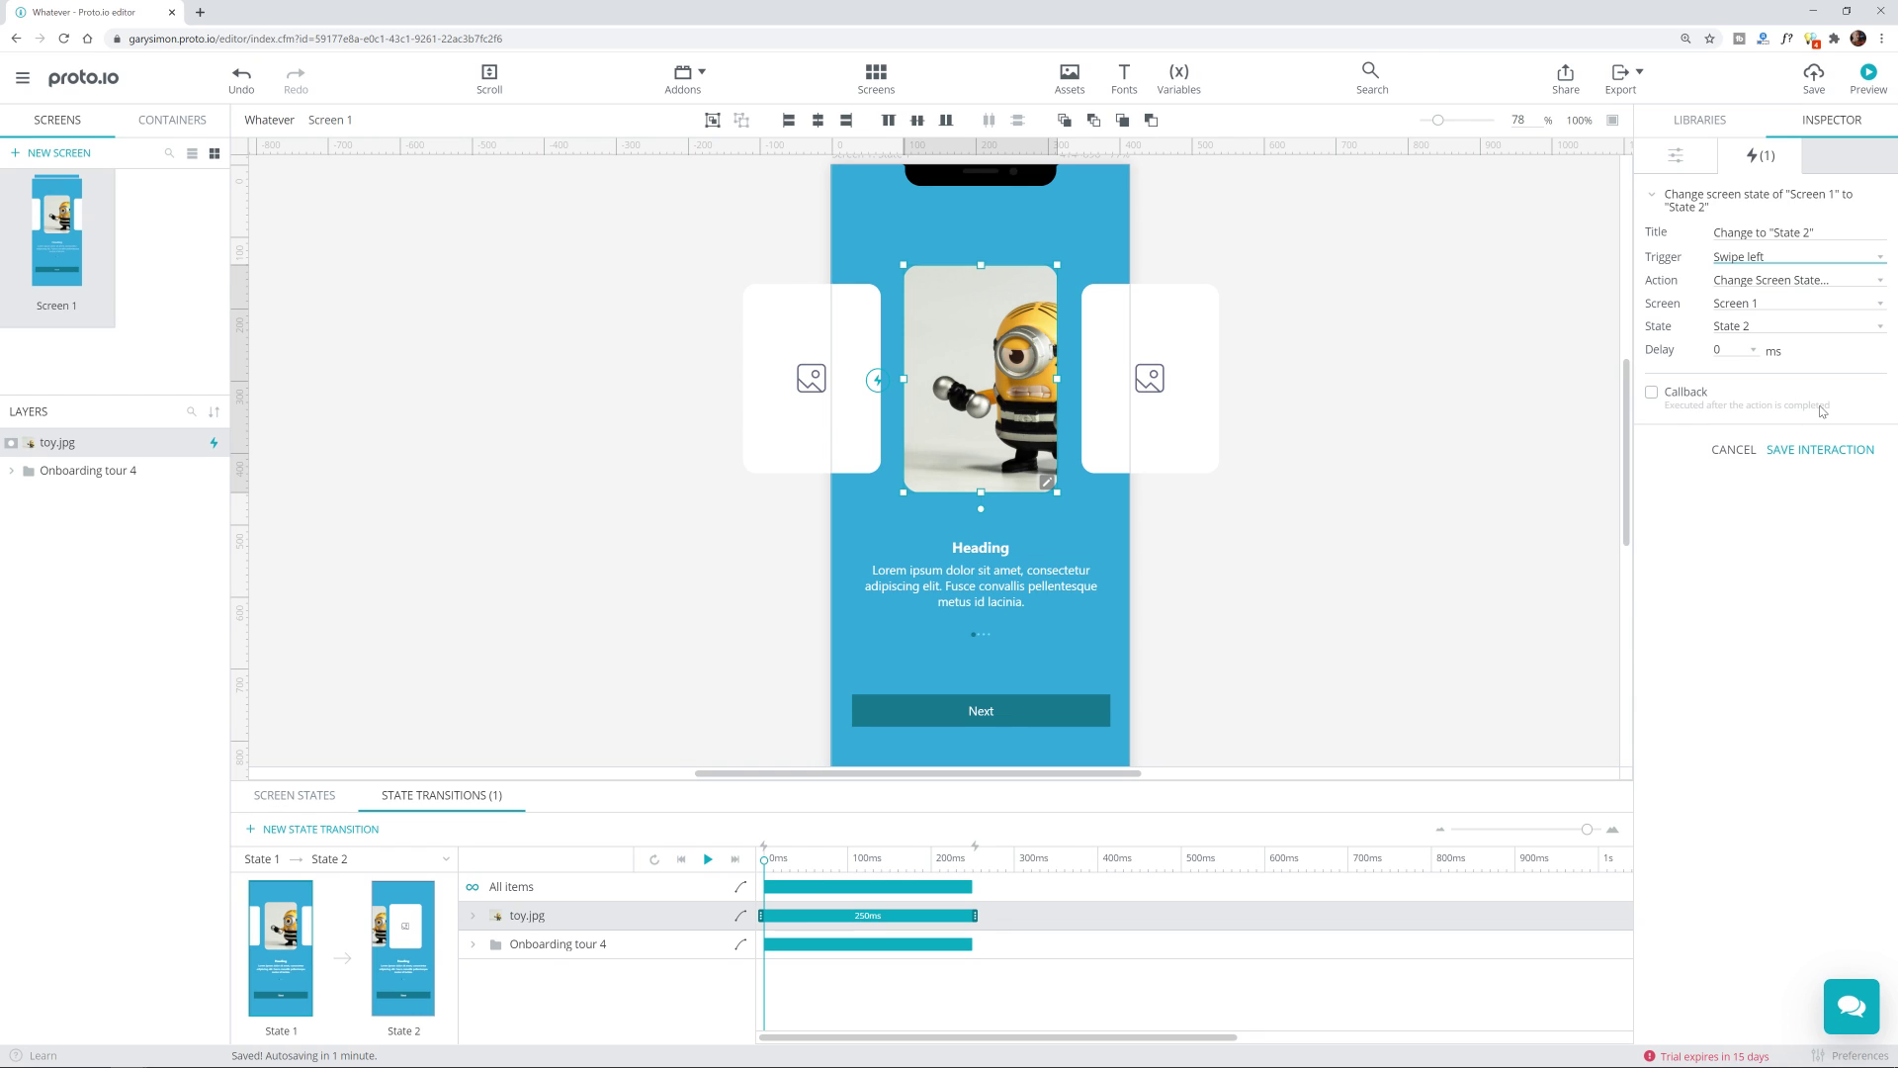
Step: Discard the added callback, reselect Swipe left as trigger, and save the interaction
left_click(1677, 395)
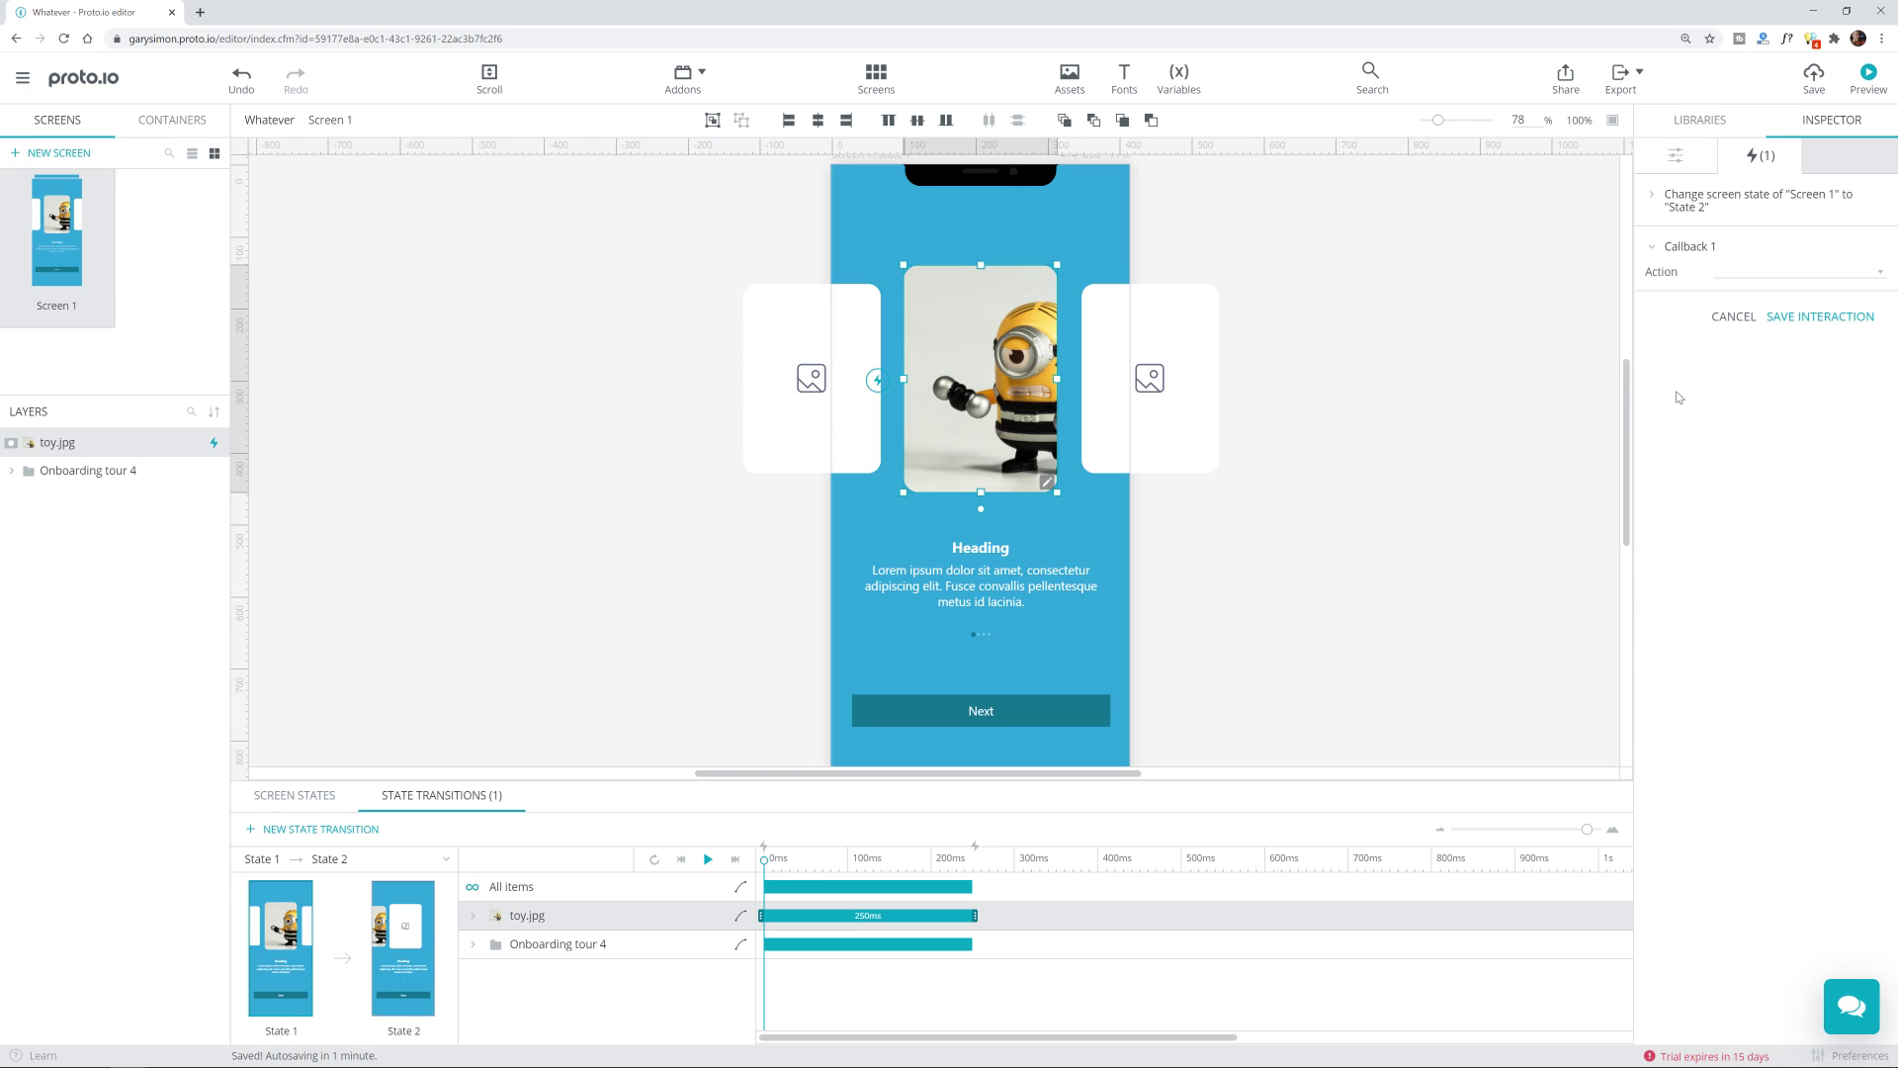
left_click(1744, 319)
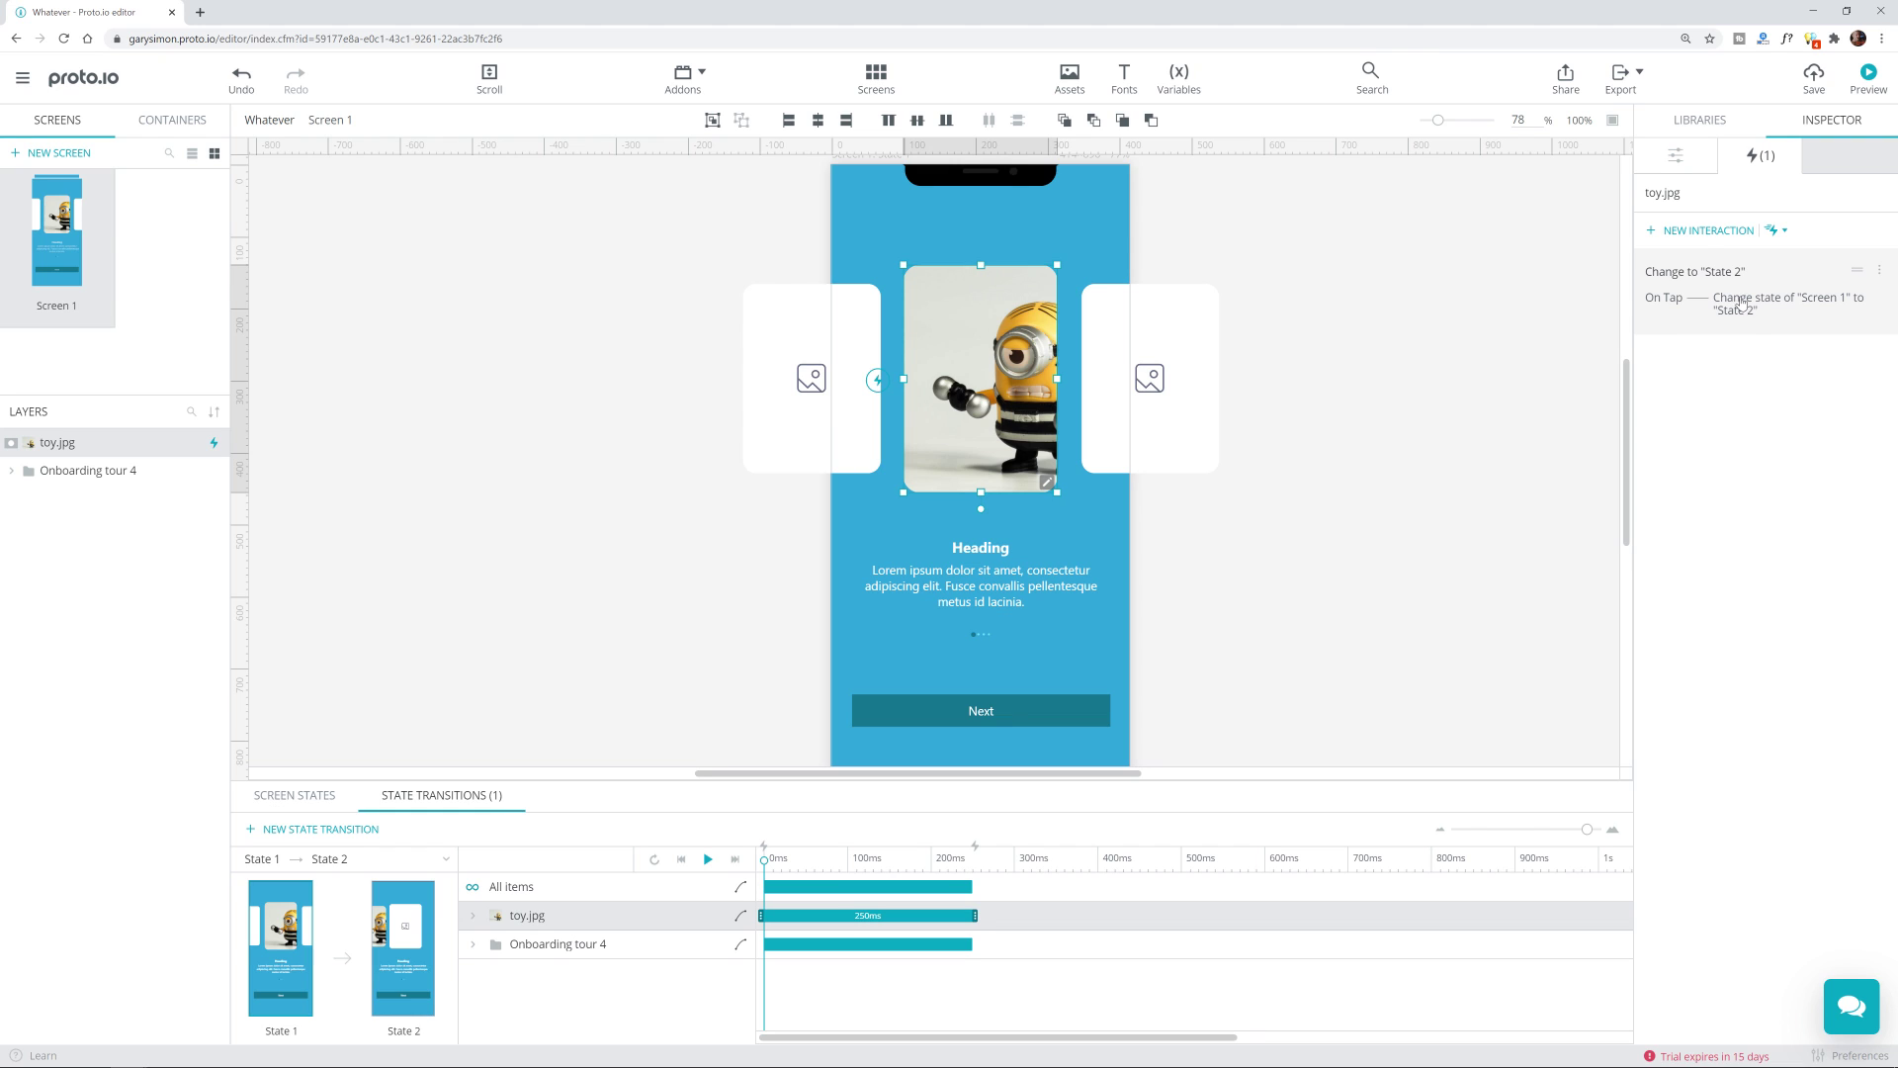
left_click(1739, 299)
left_click(1740, 259)
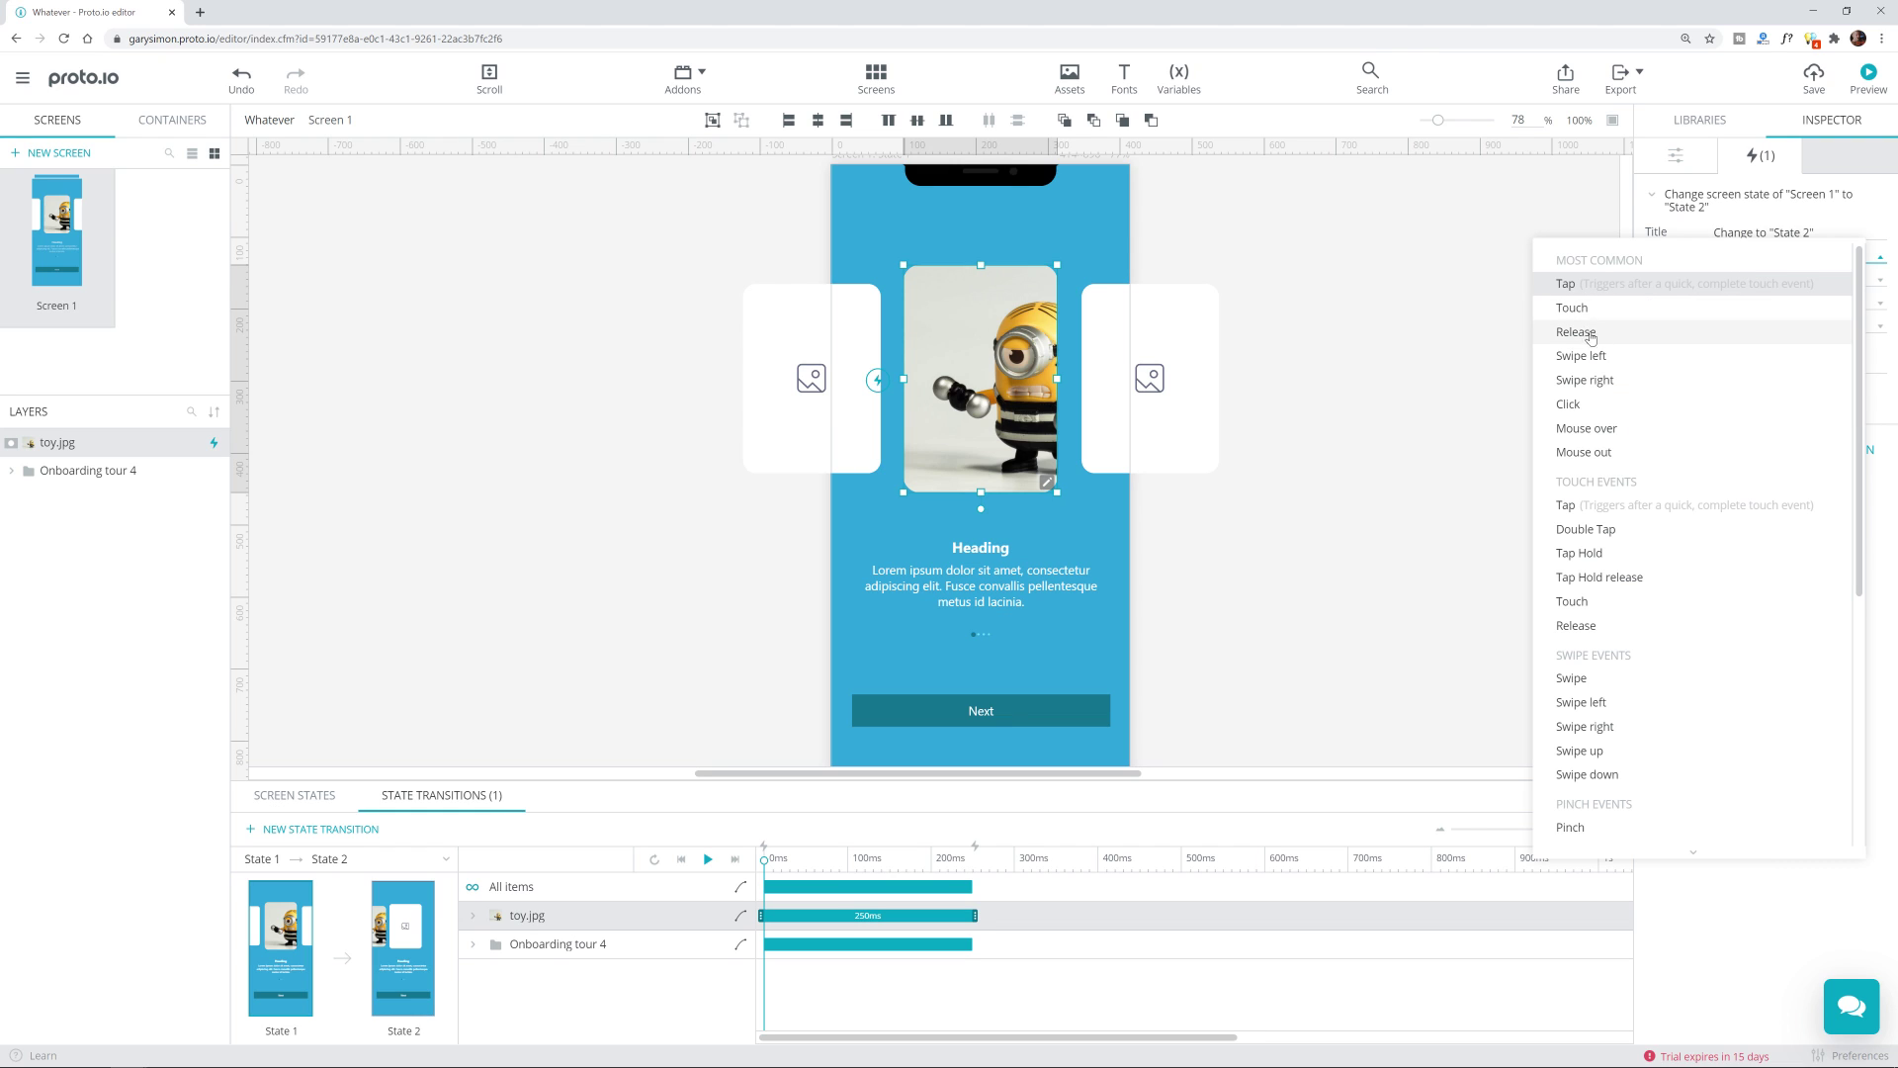
left_click(1611, 358)
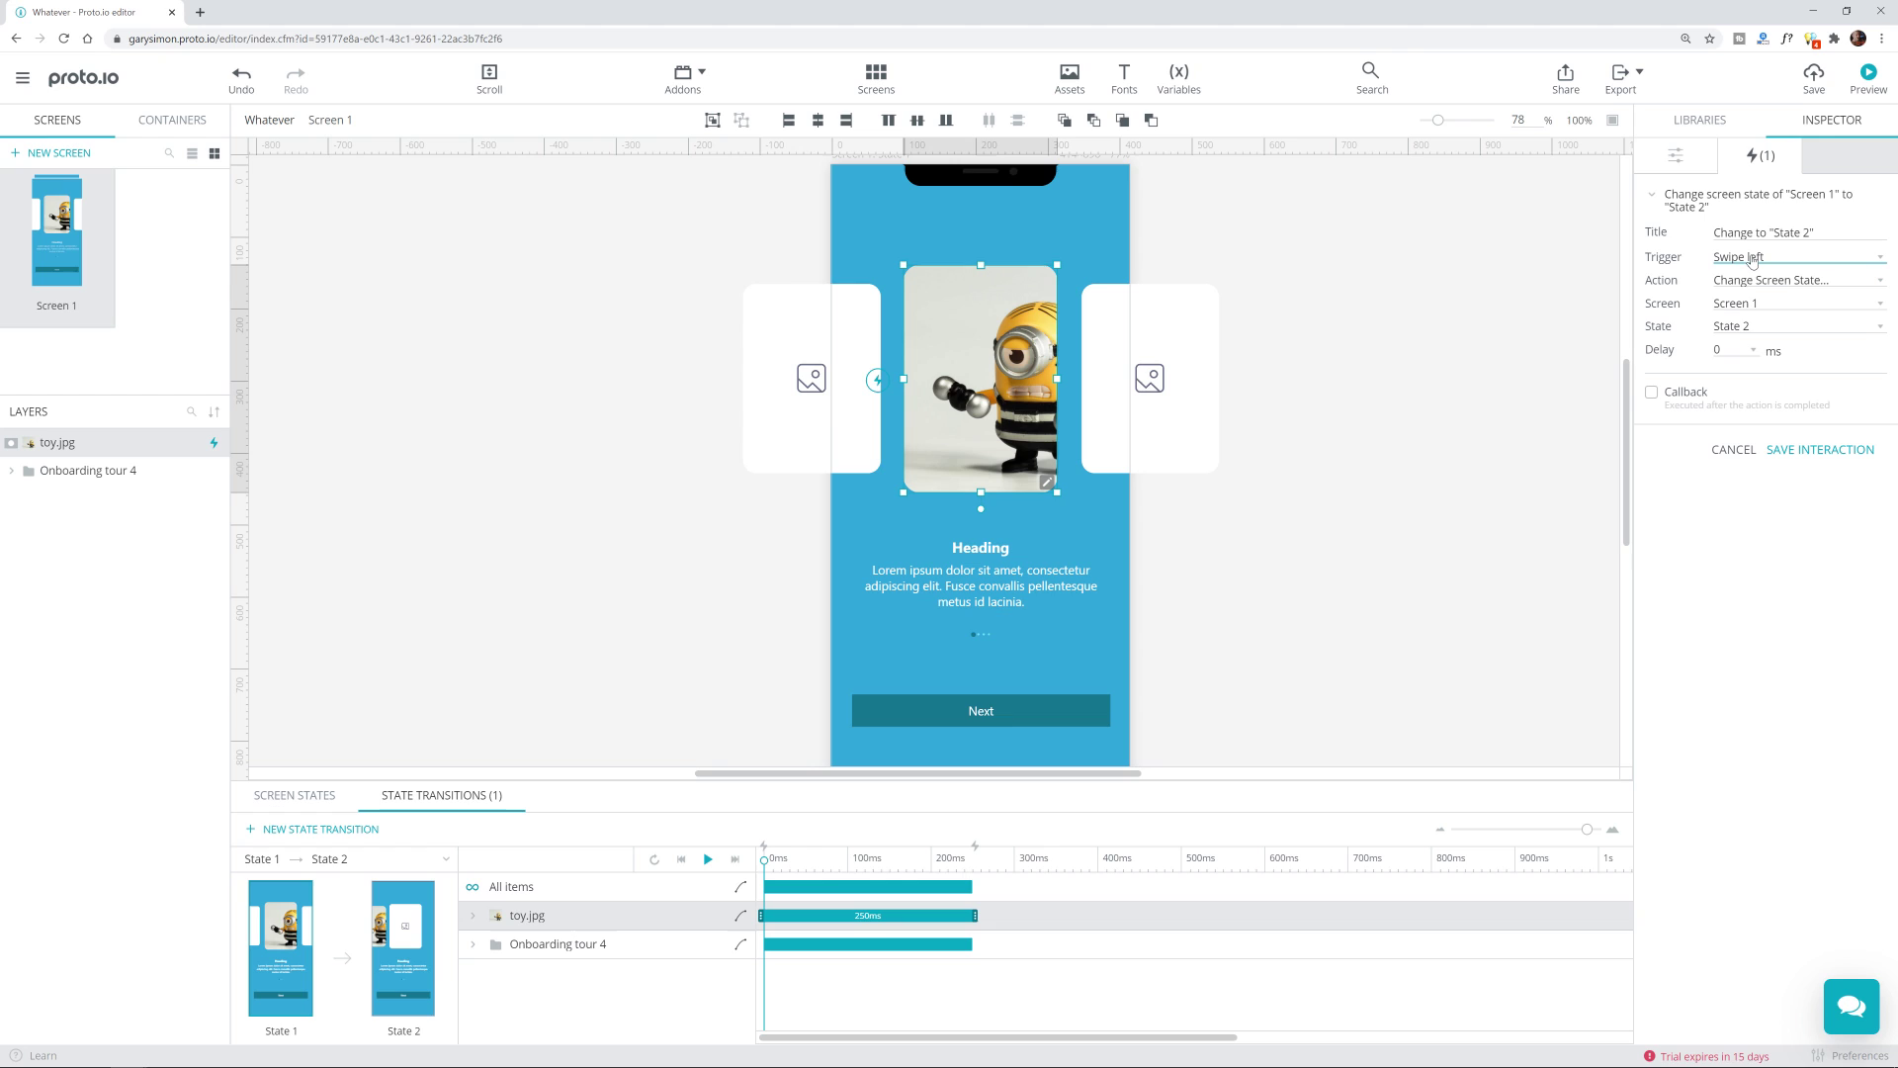
left_click(1783, 450)
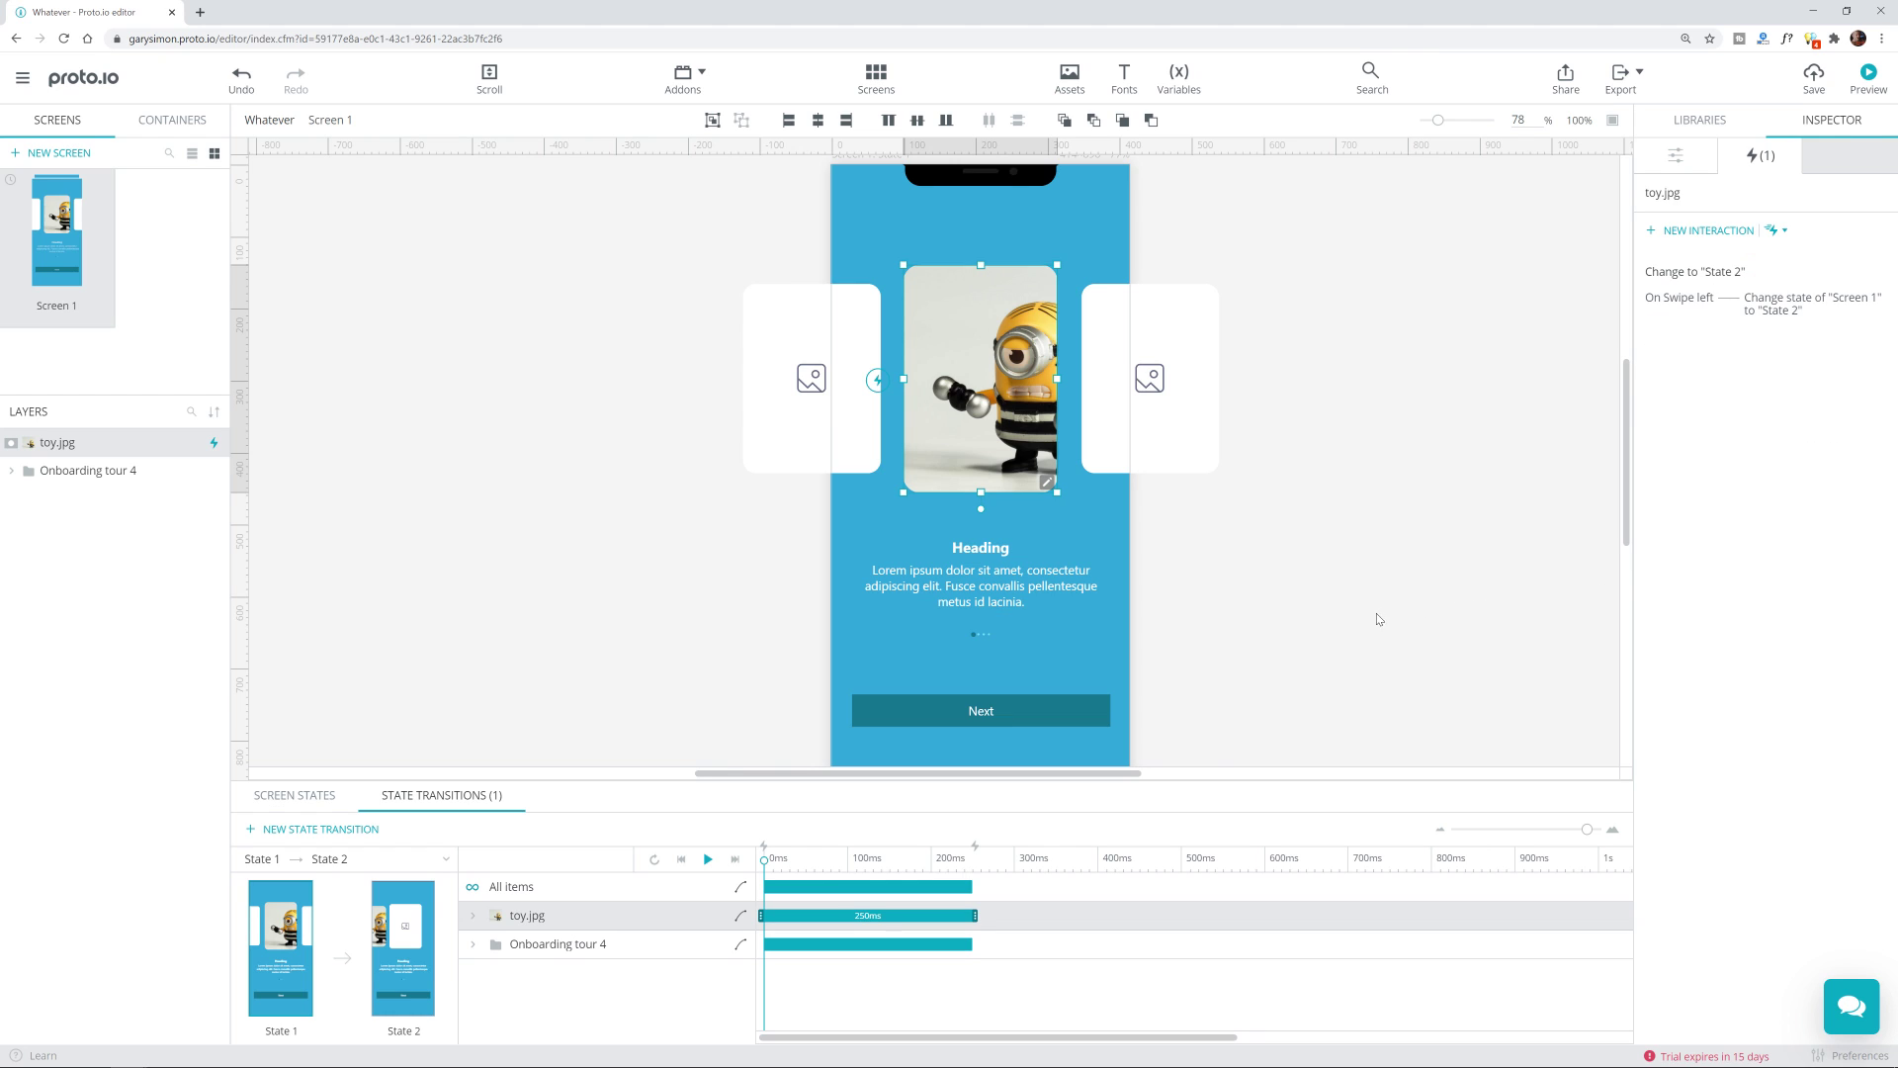
Step: Preview the prototype and swipe the toy image left to reach State 2
left_click(1867, 77)
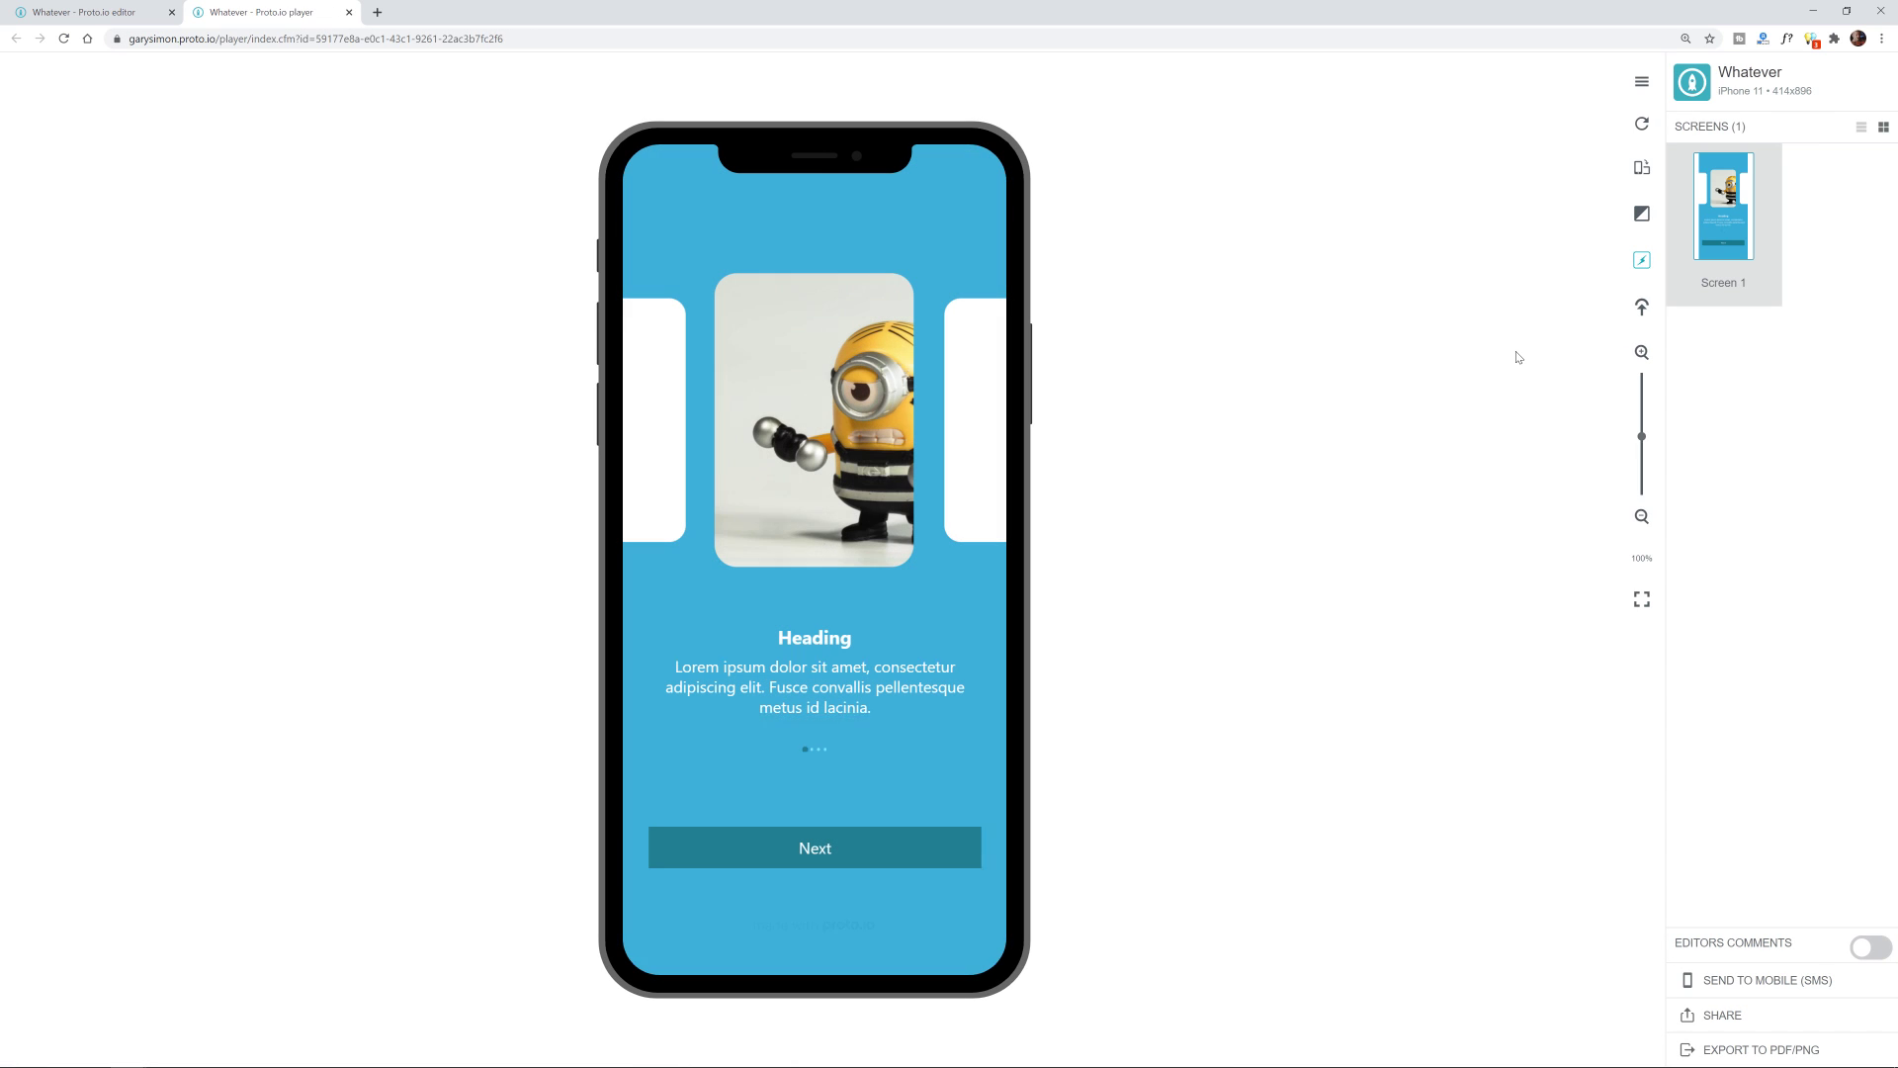
left_click_drag(853, 426, 576, 449)
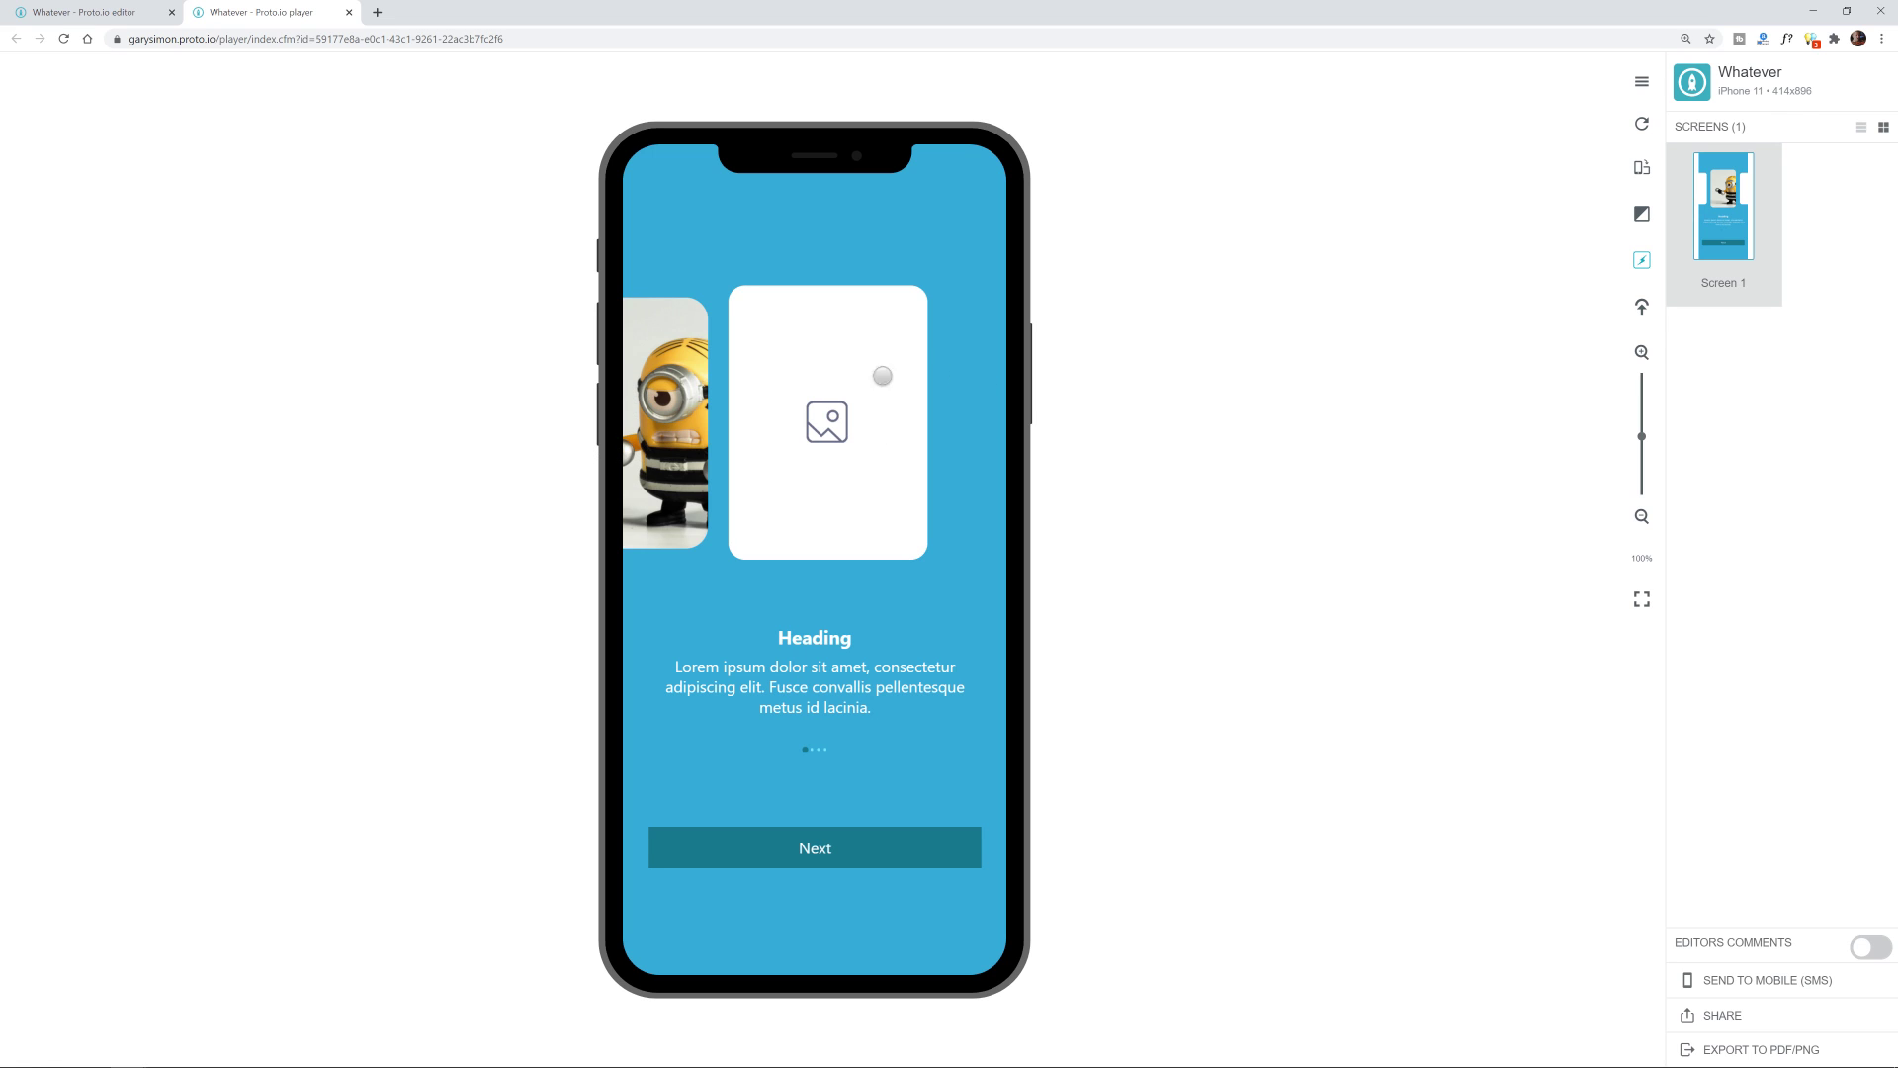
Step: Back in the editor, link Image 2 in State 2 to State 1 and create the transition
left_click(98, 19)
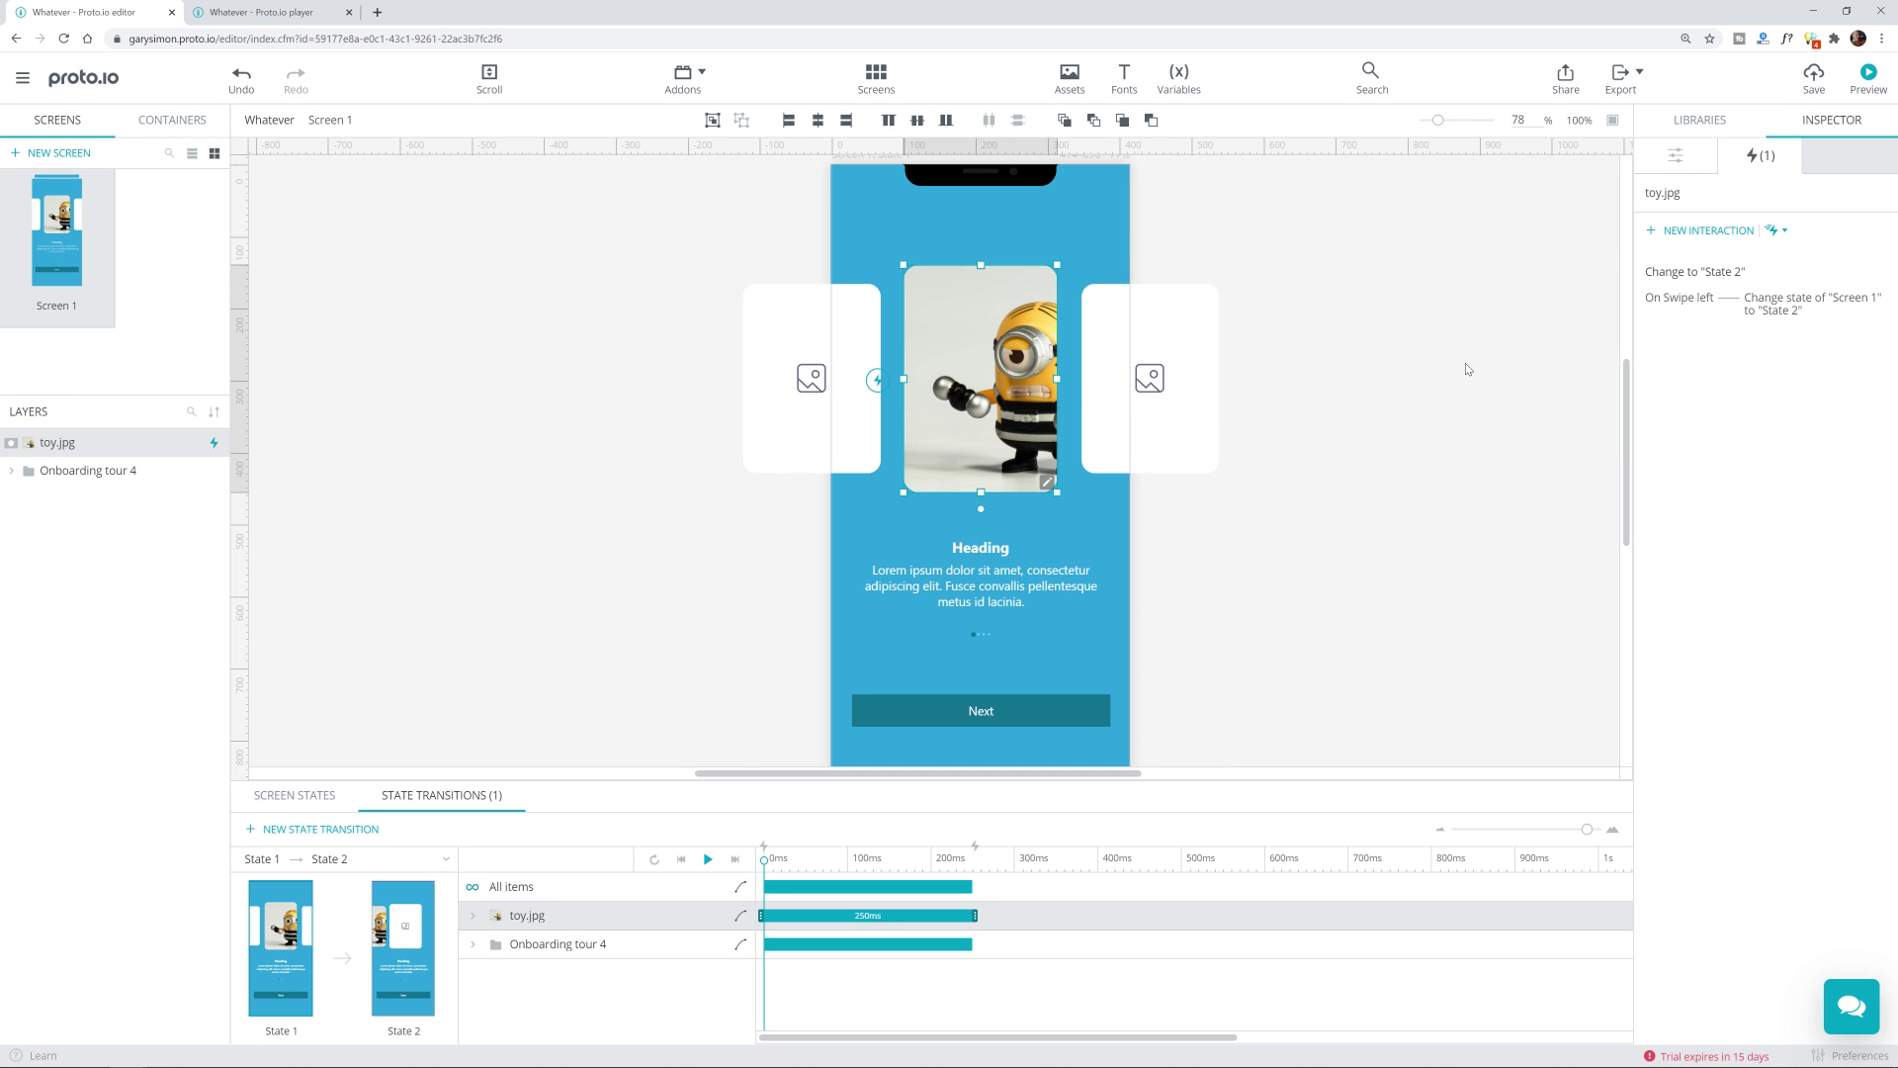
left_click(346, 860)
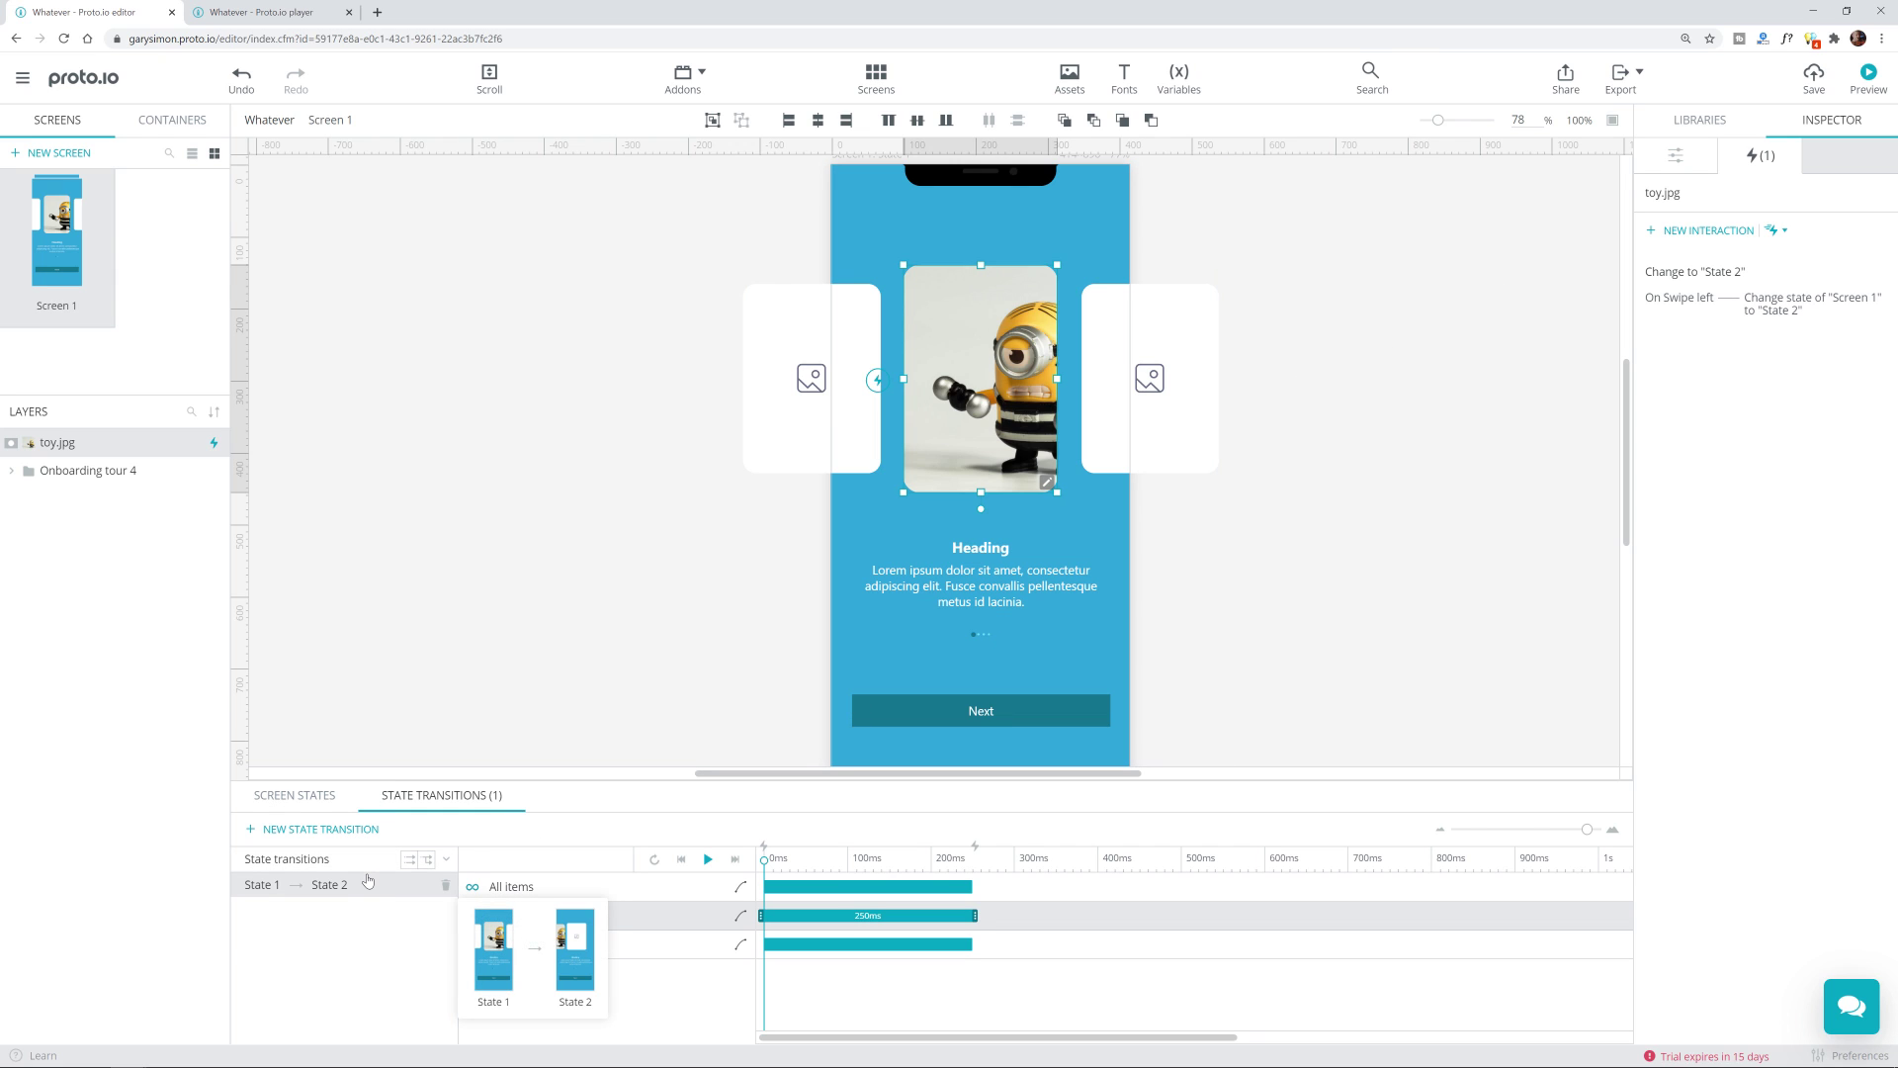
left_click(446, 753)
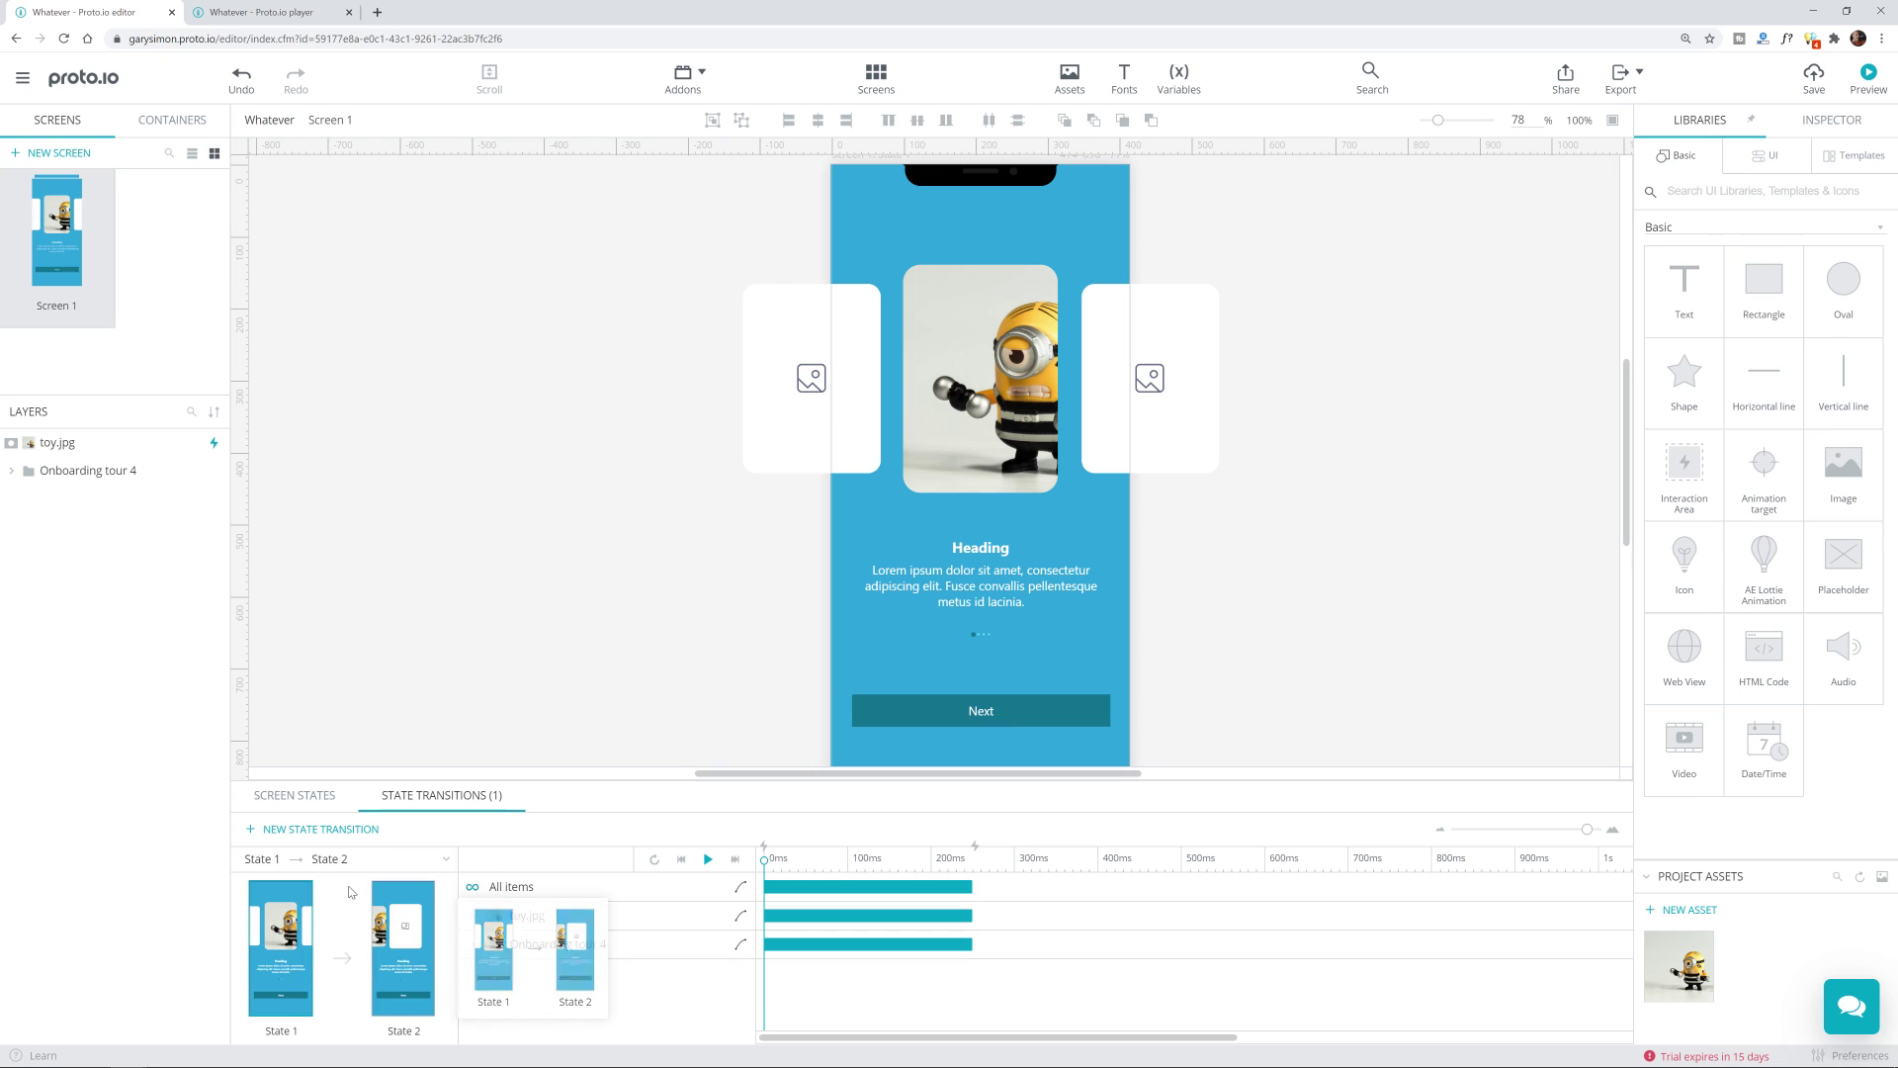
left_click(391, 897)
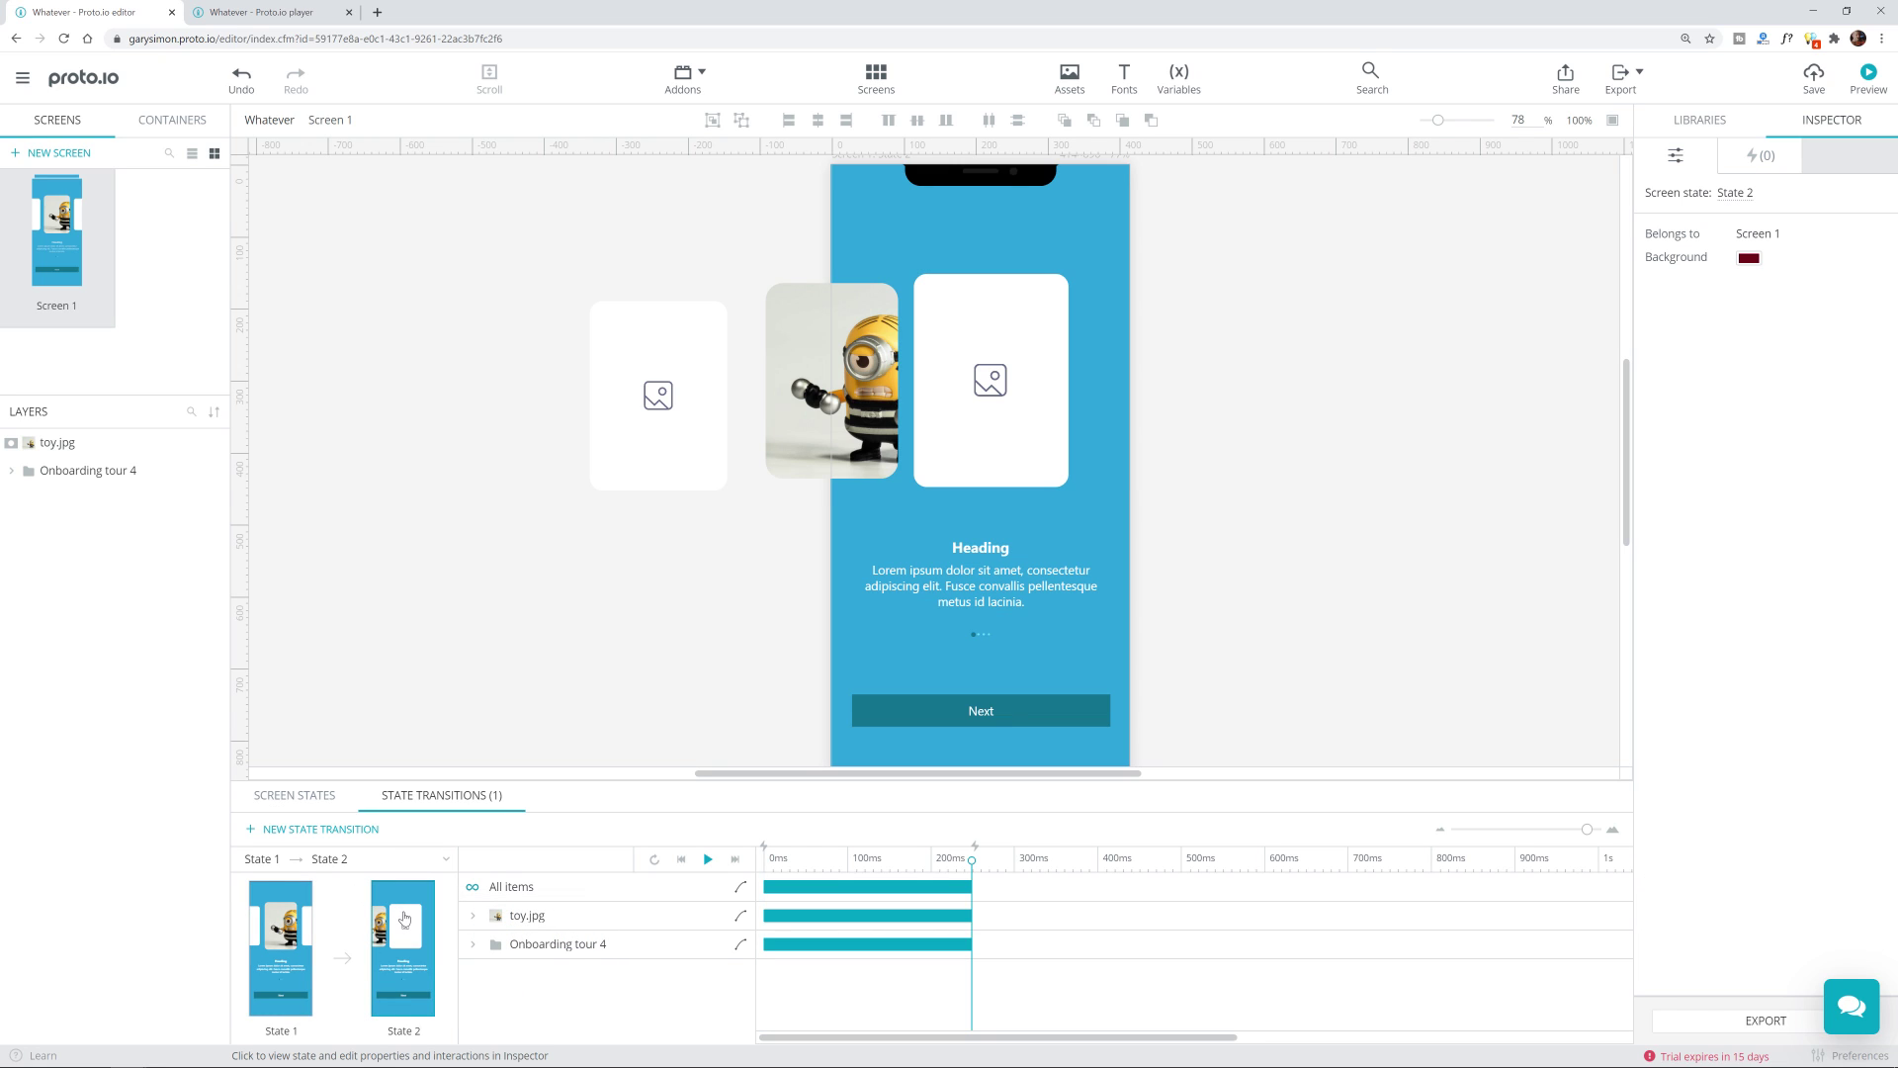
left_click(1049, 361)
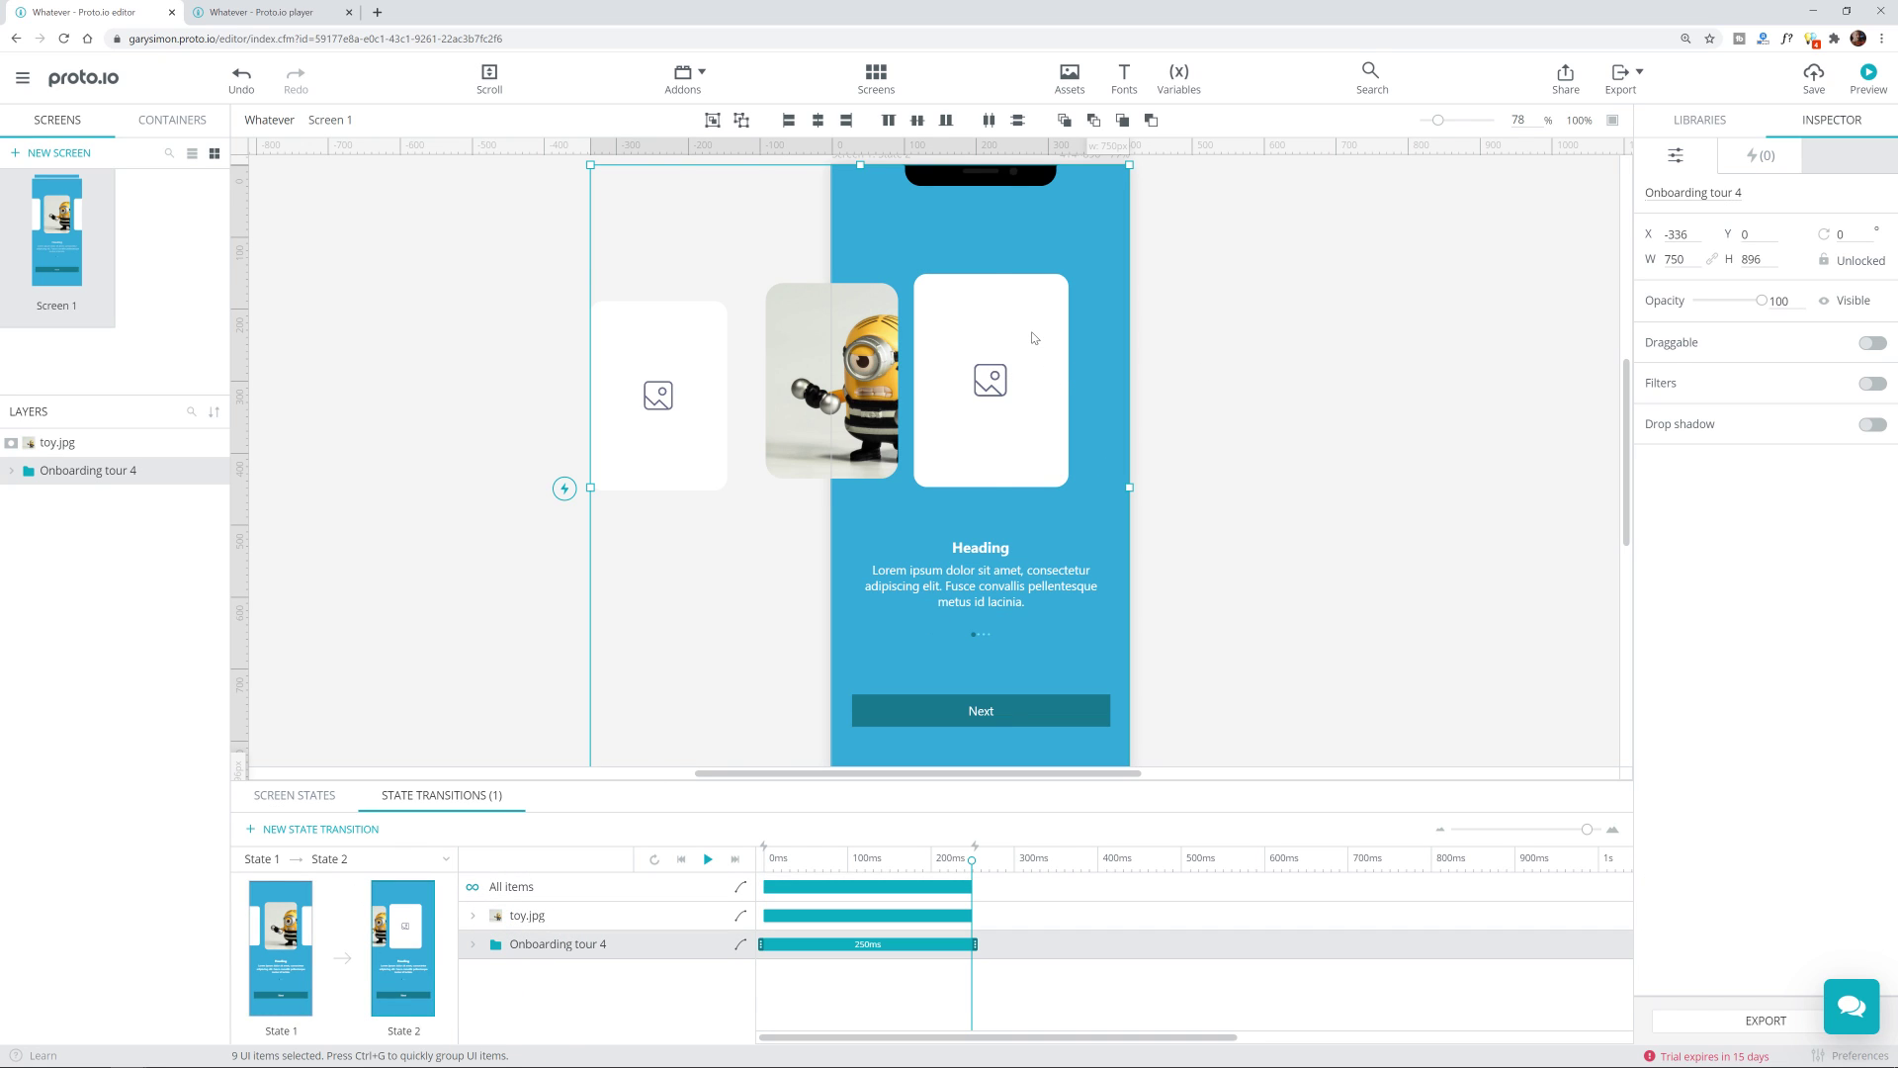
left_click(1033, 337)
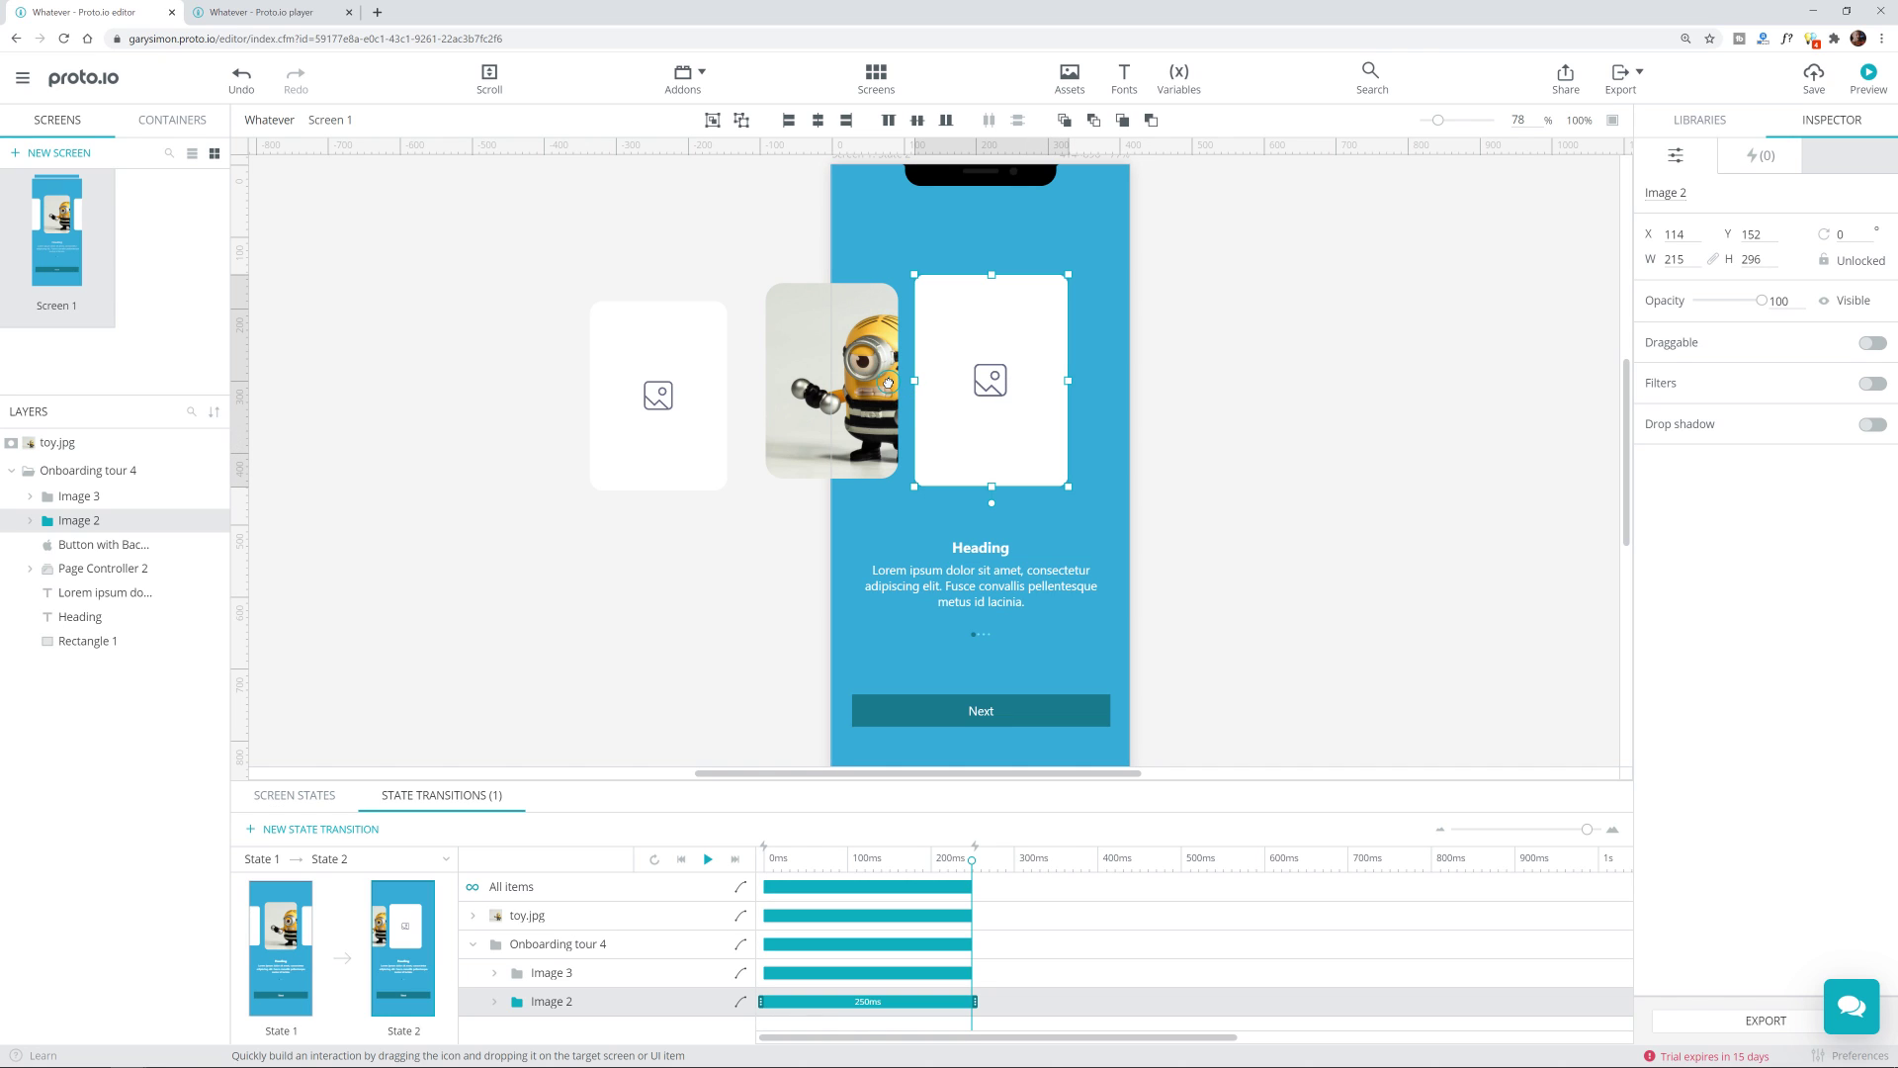
left_click_drag(888, 383, 270, 944)
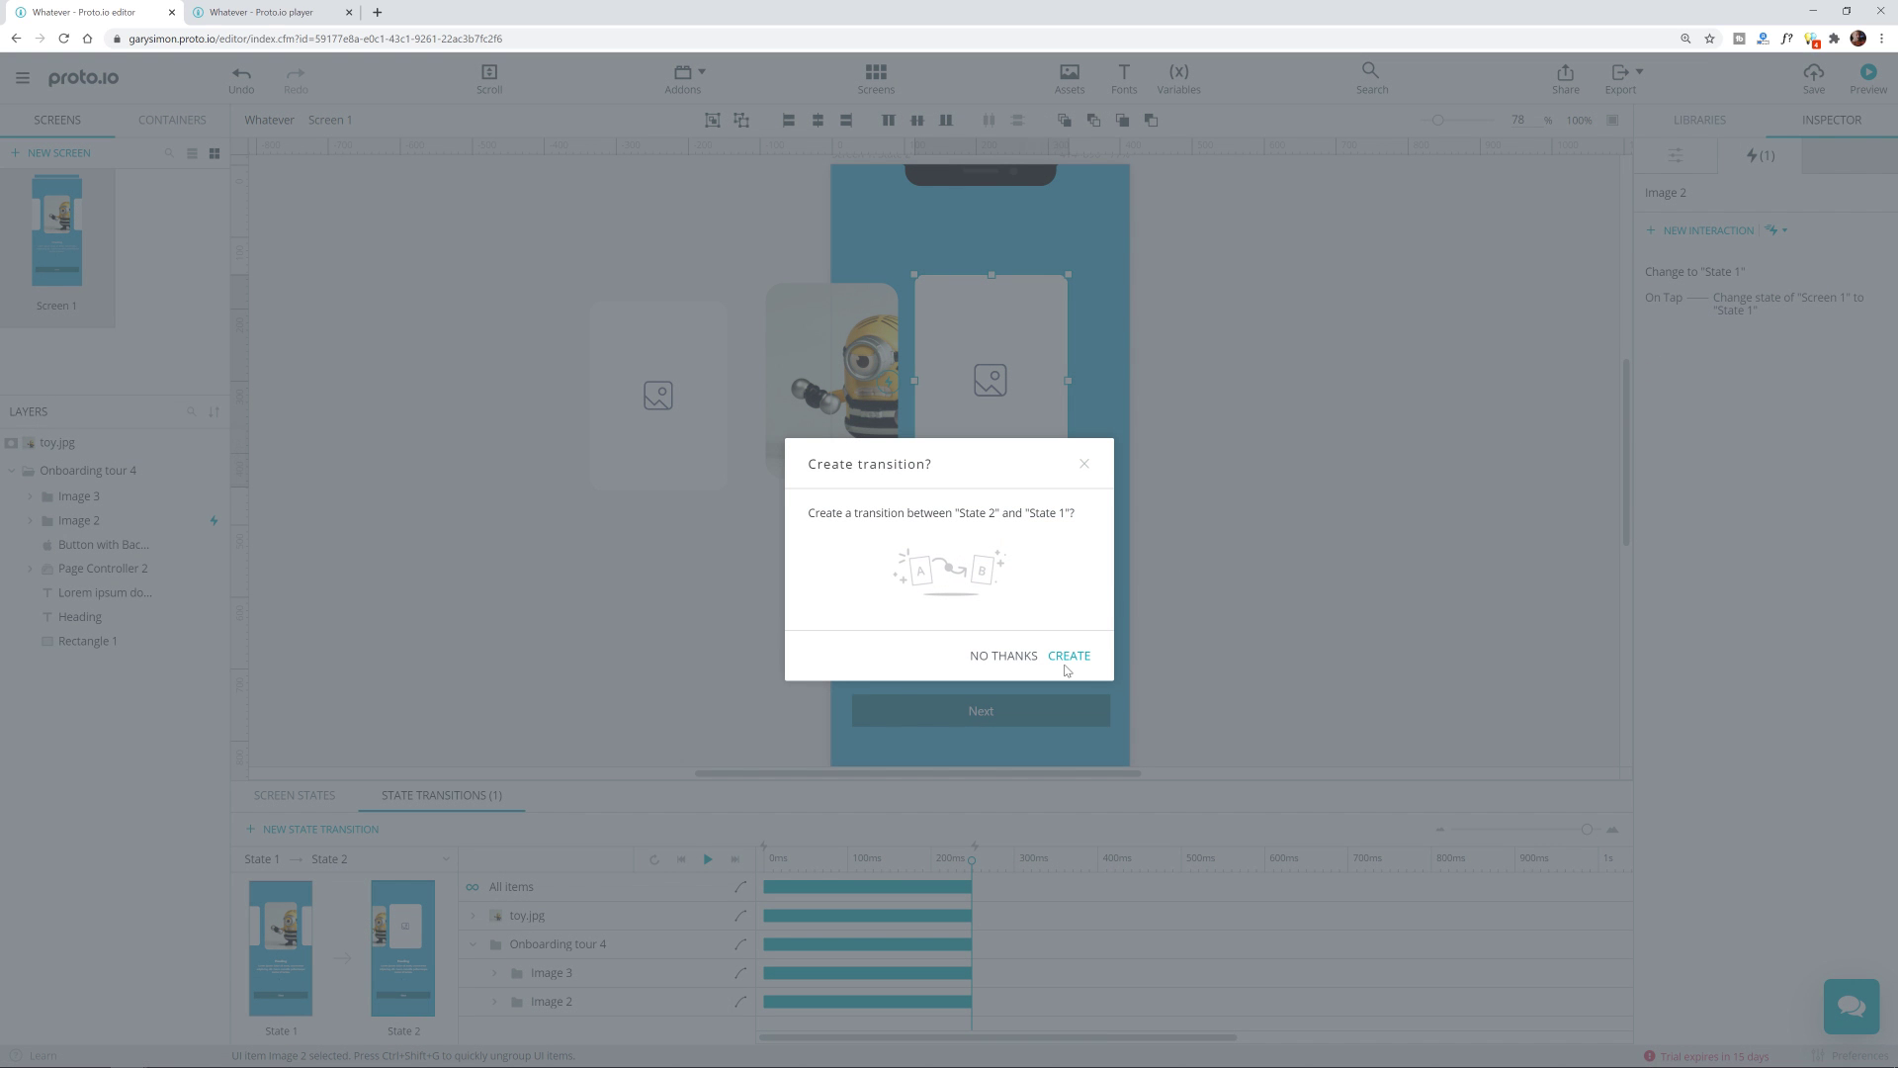
left_click(1071, 656)
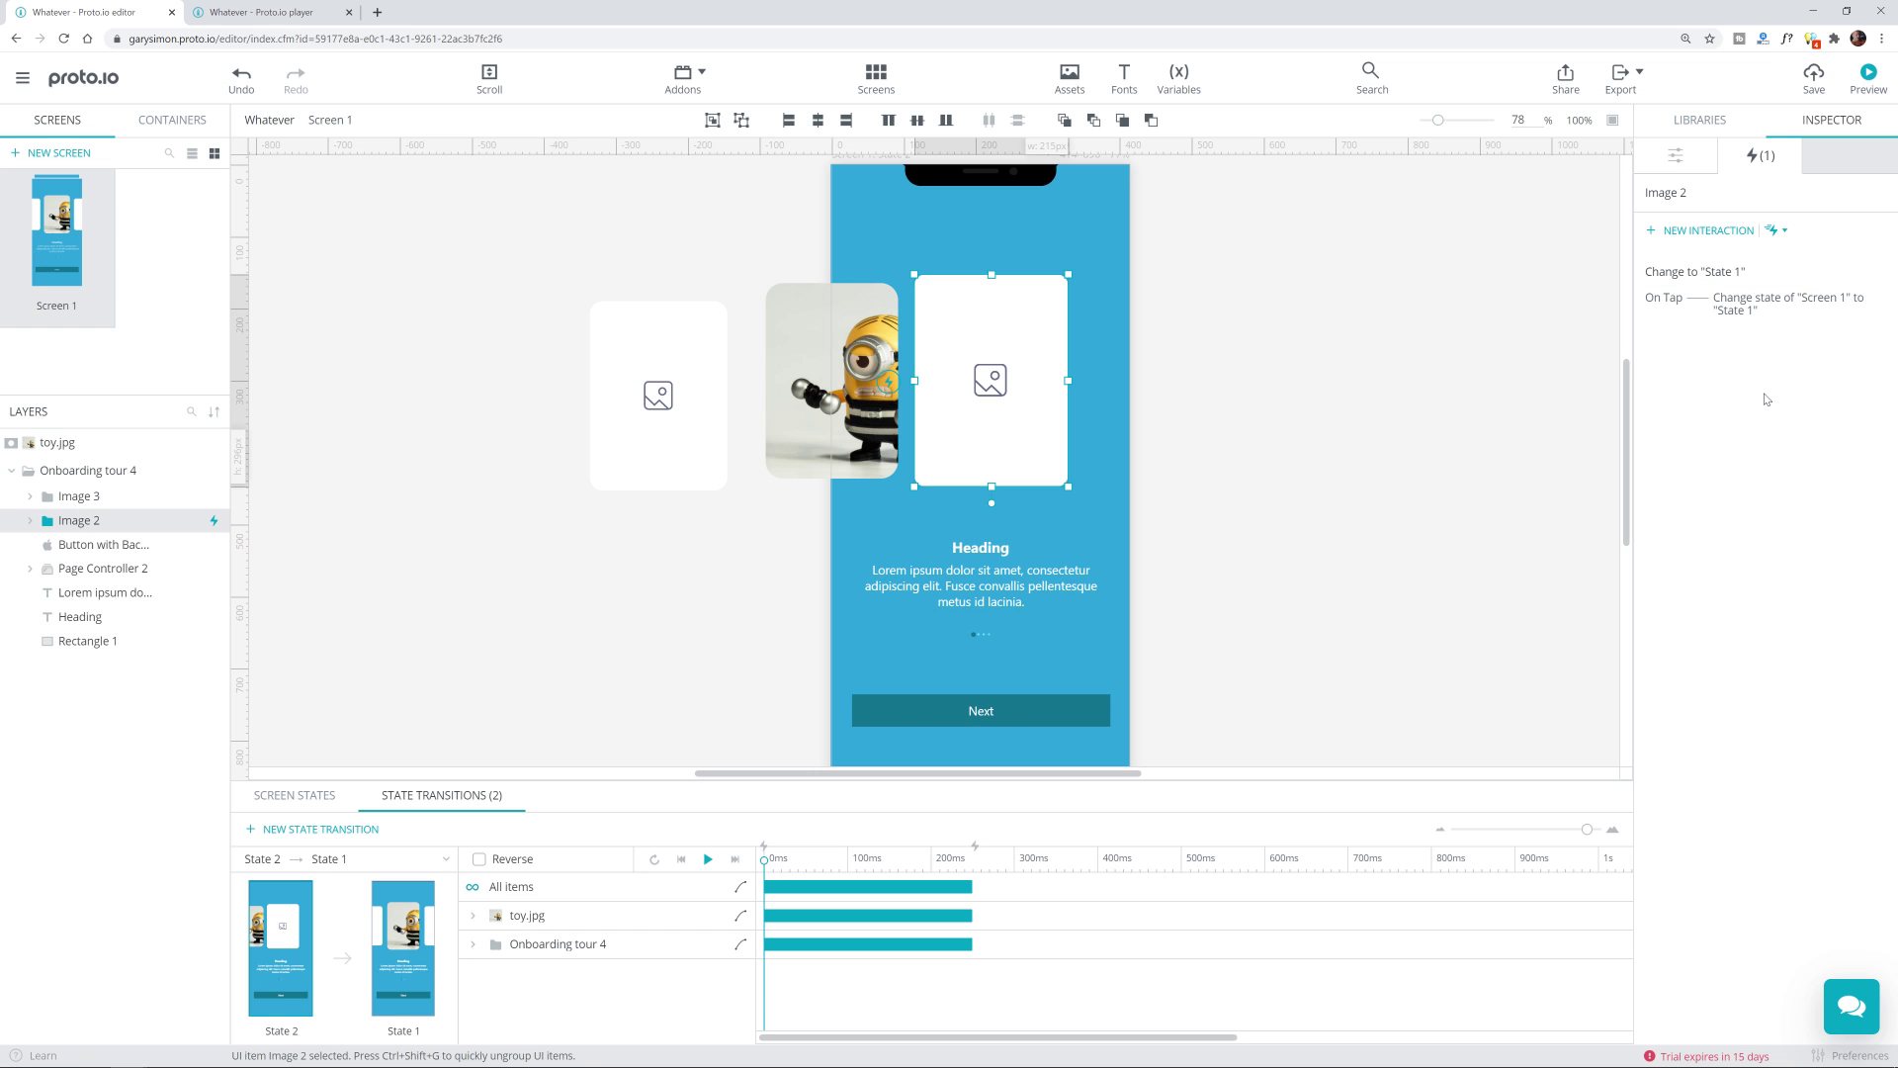
Step: Set the Change to State 1 interaction's trigger to Swipe right and save it
left_click(1756, 332)
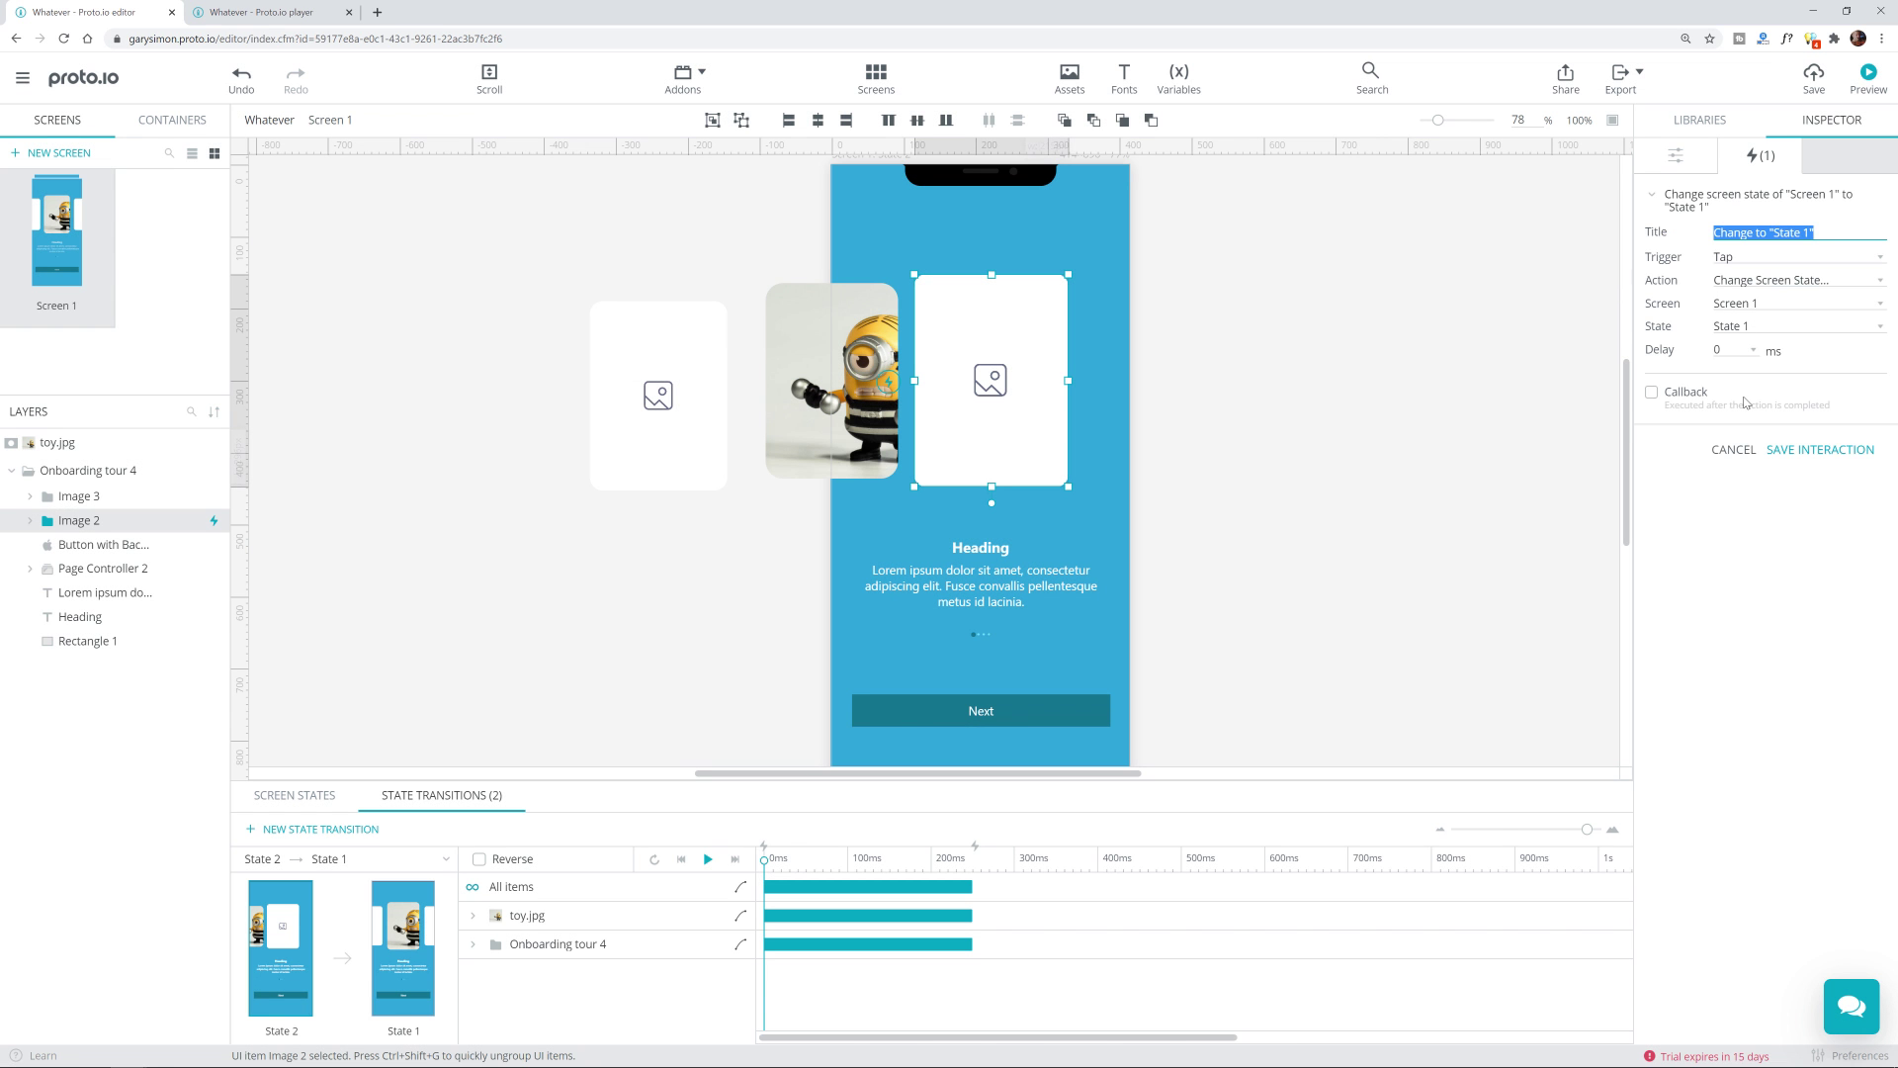
left_click(1810, 259)
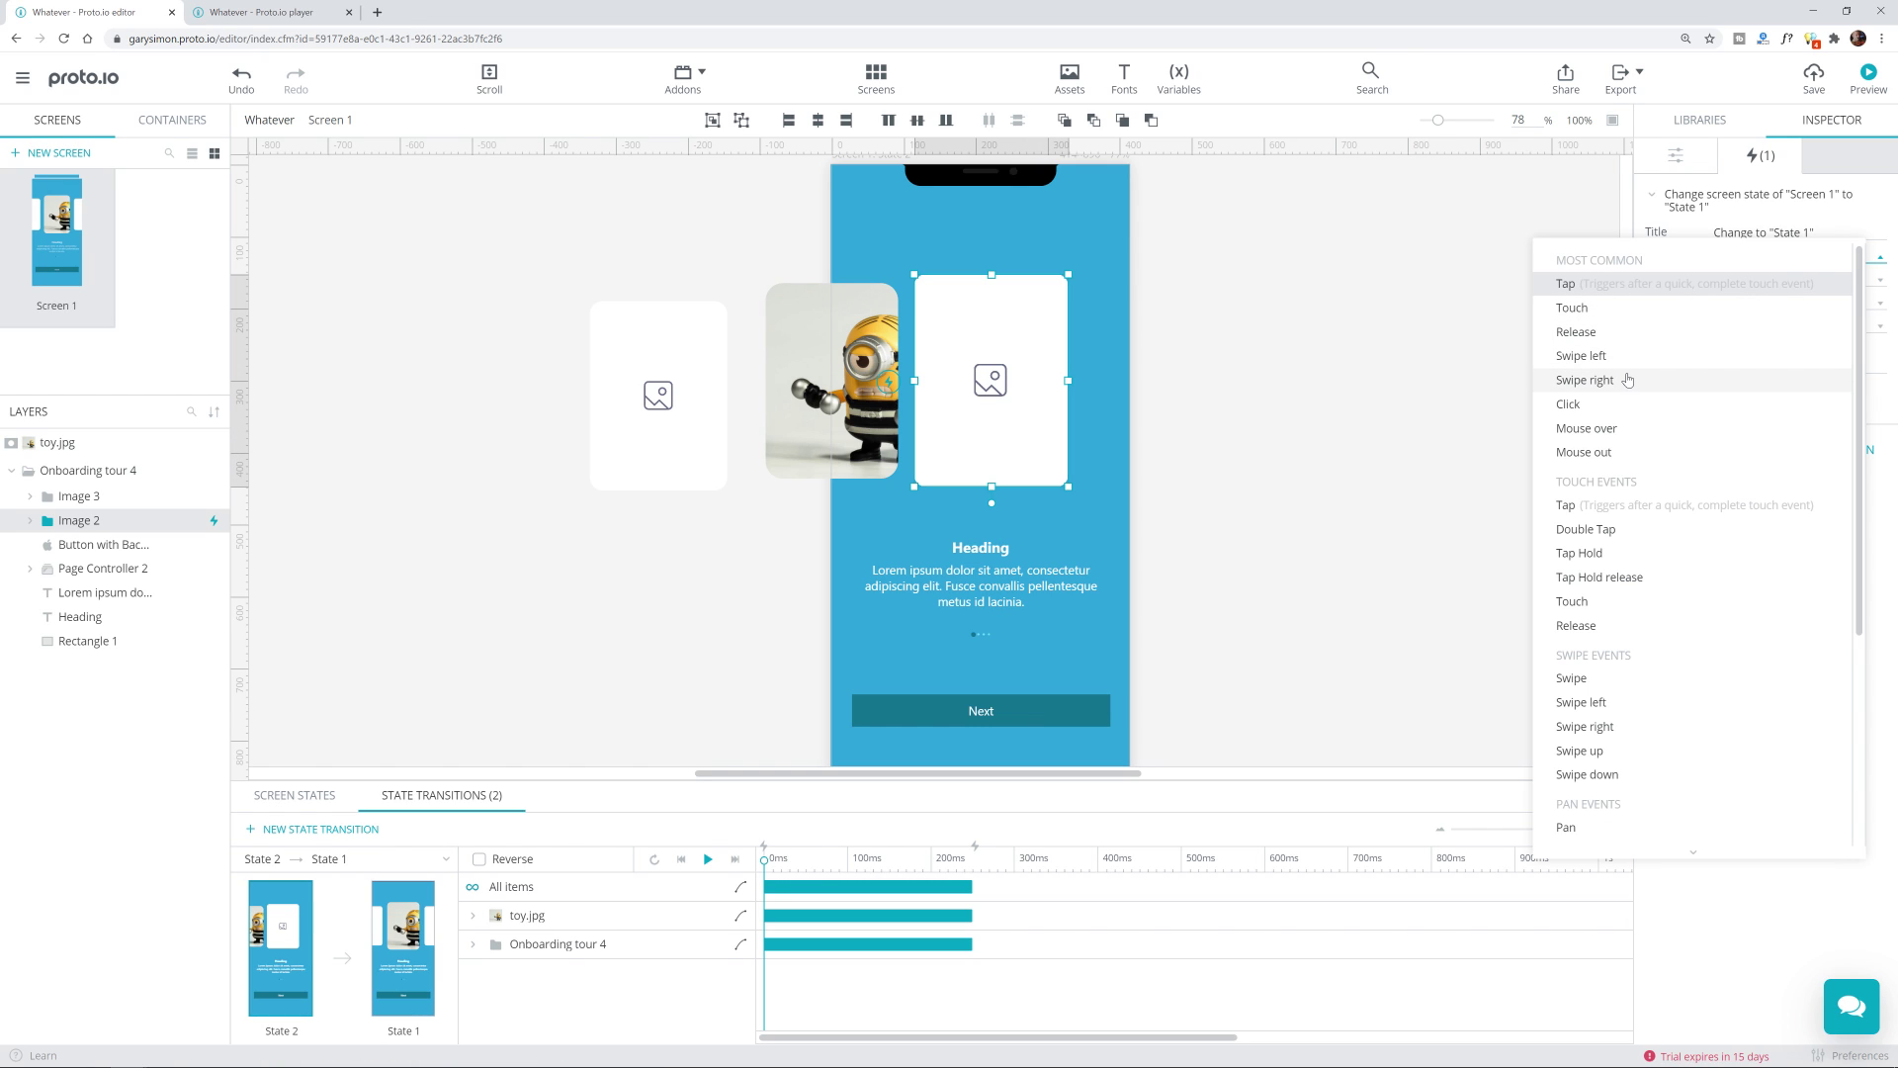
left_click(1634, 380)
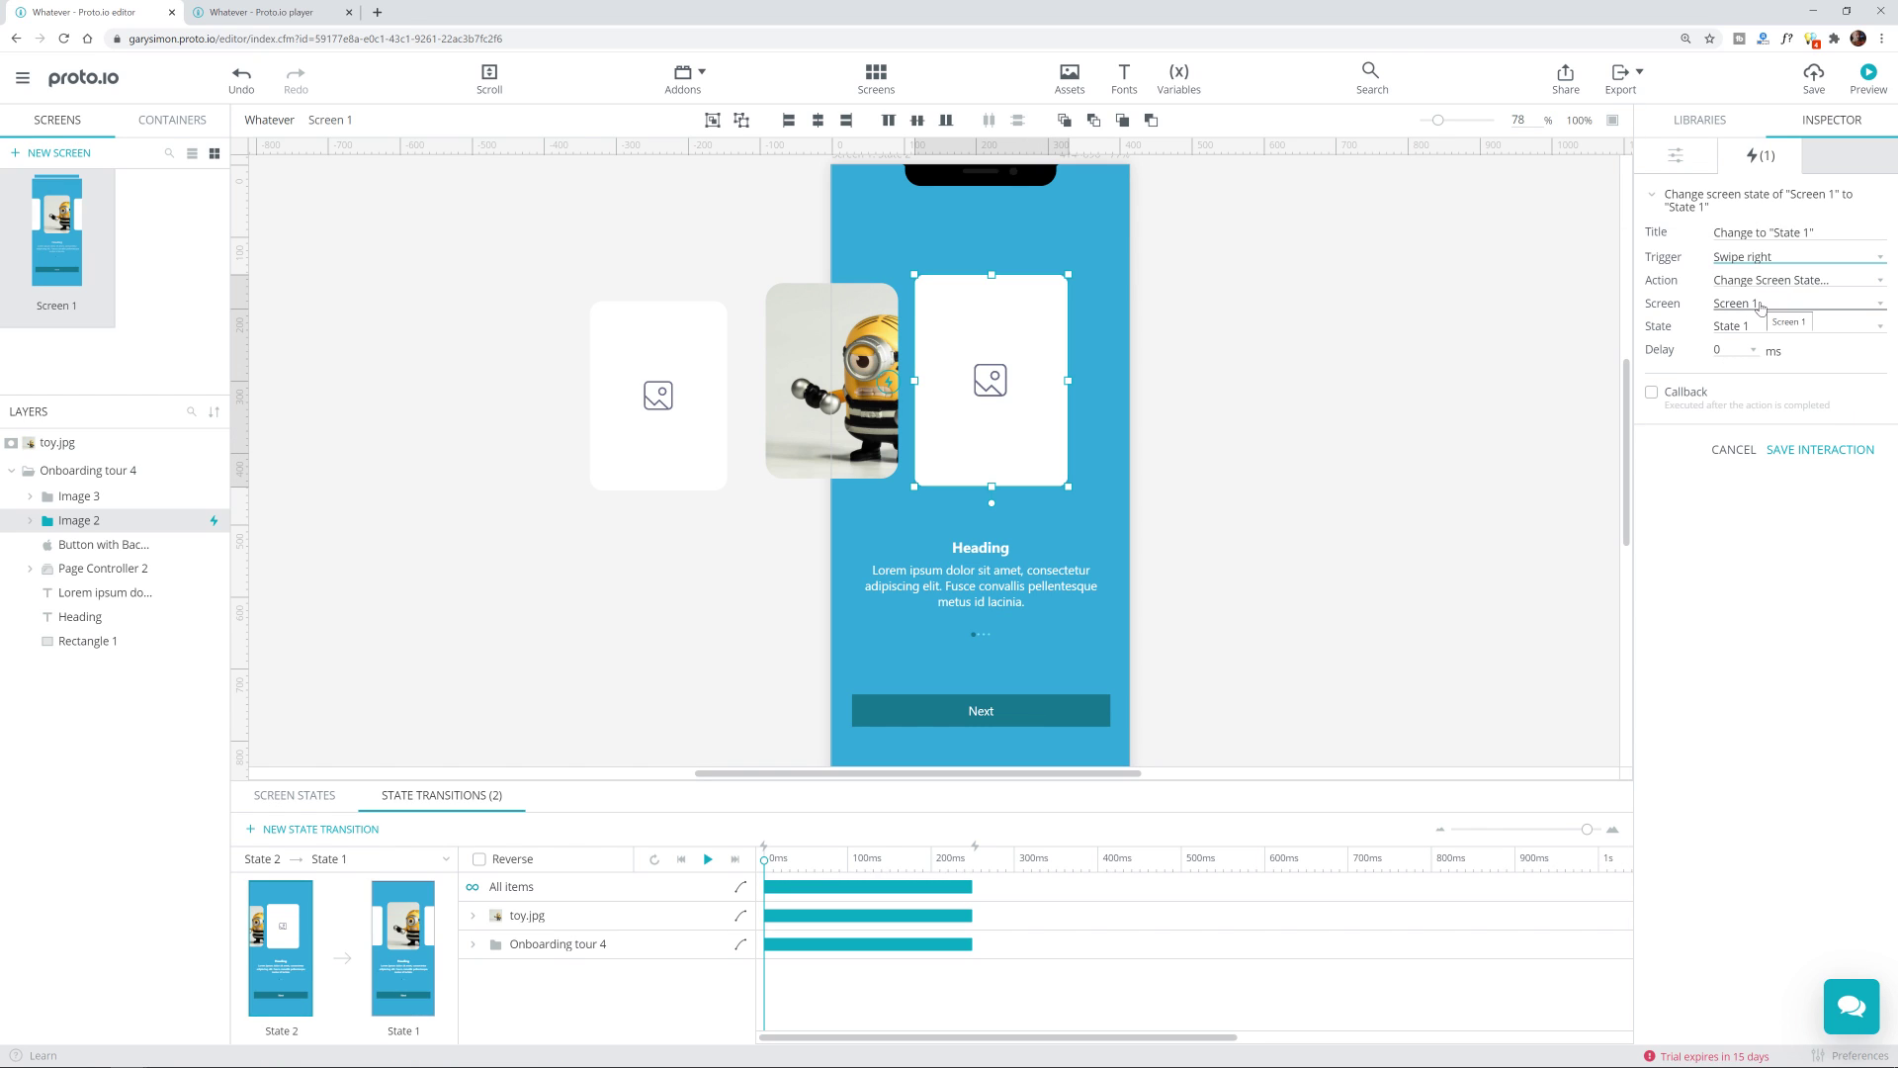
left_click(1793, 450)
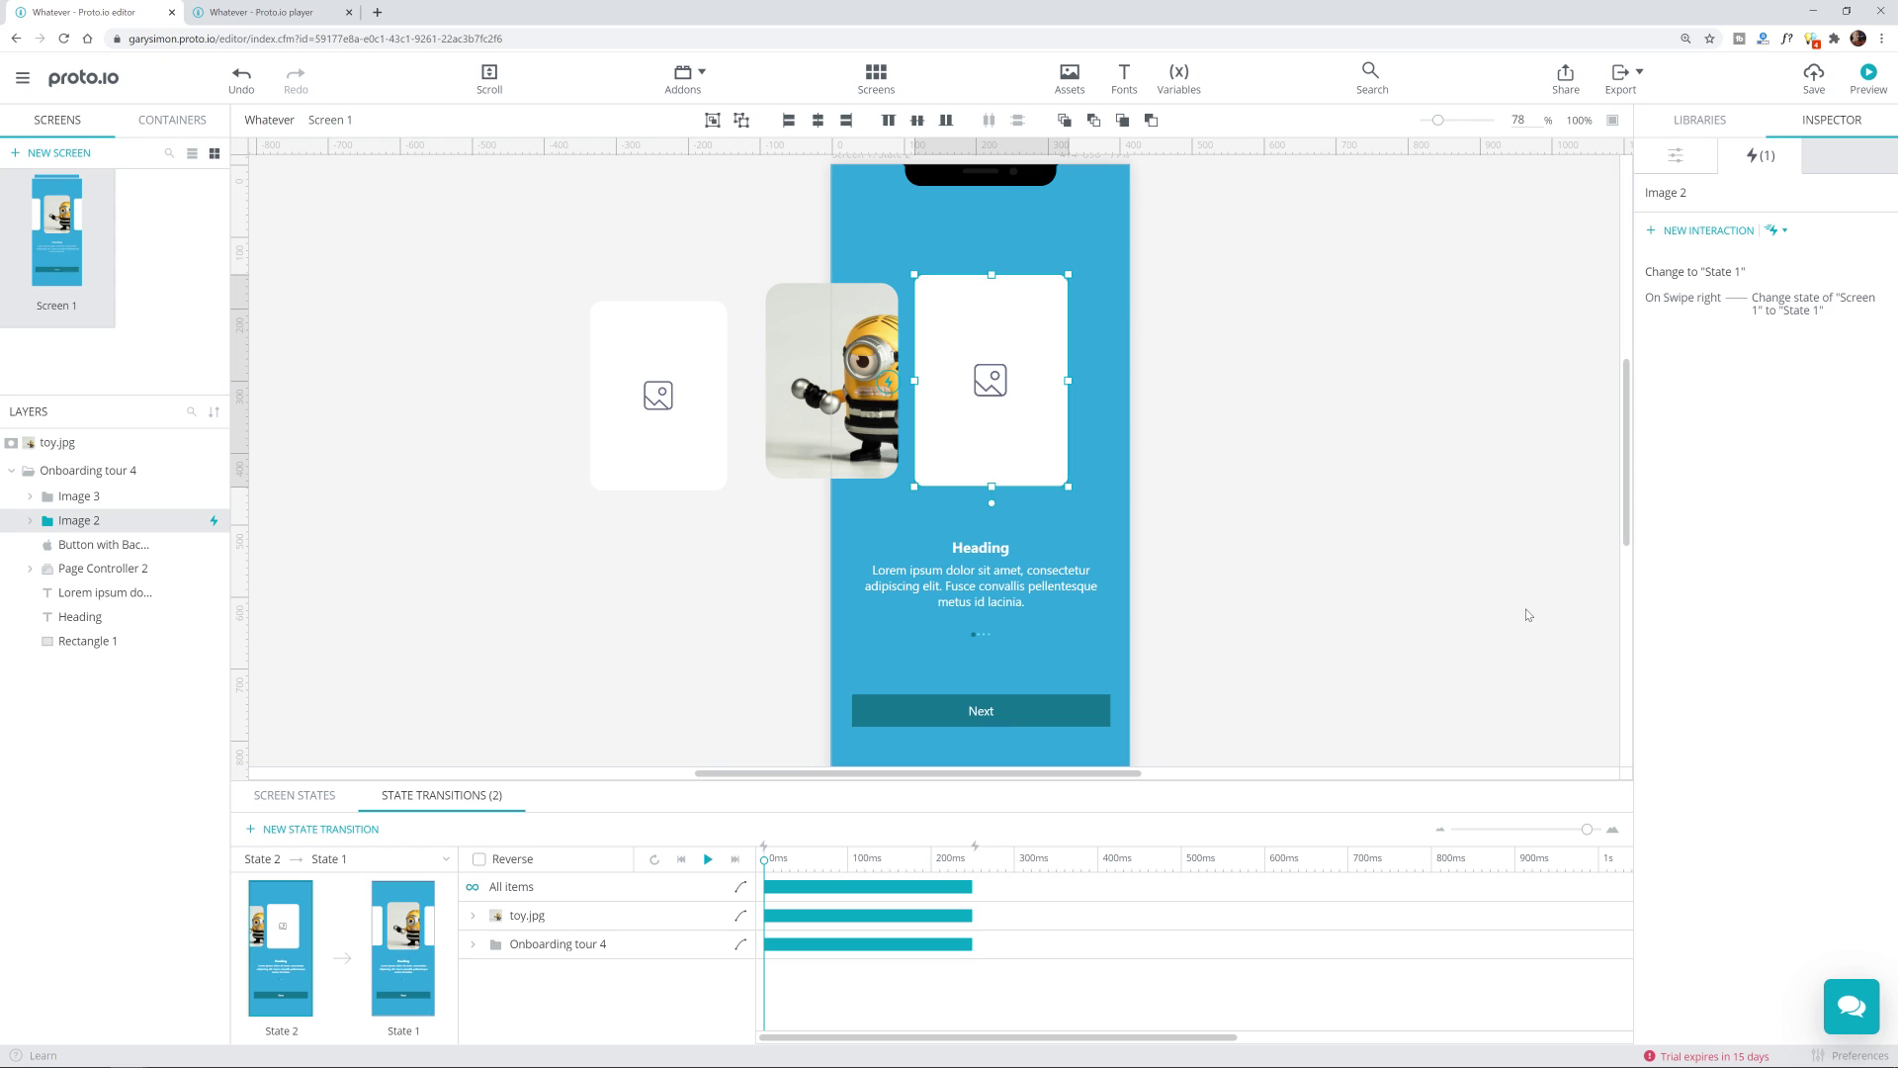
left_click(1391, 359)
left_click(422, 852)
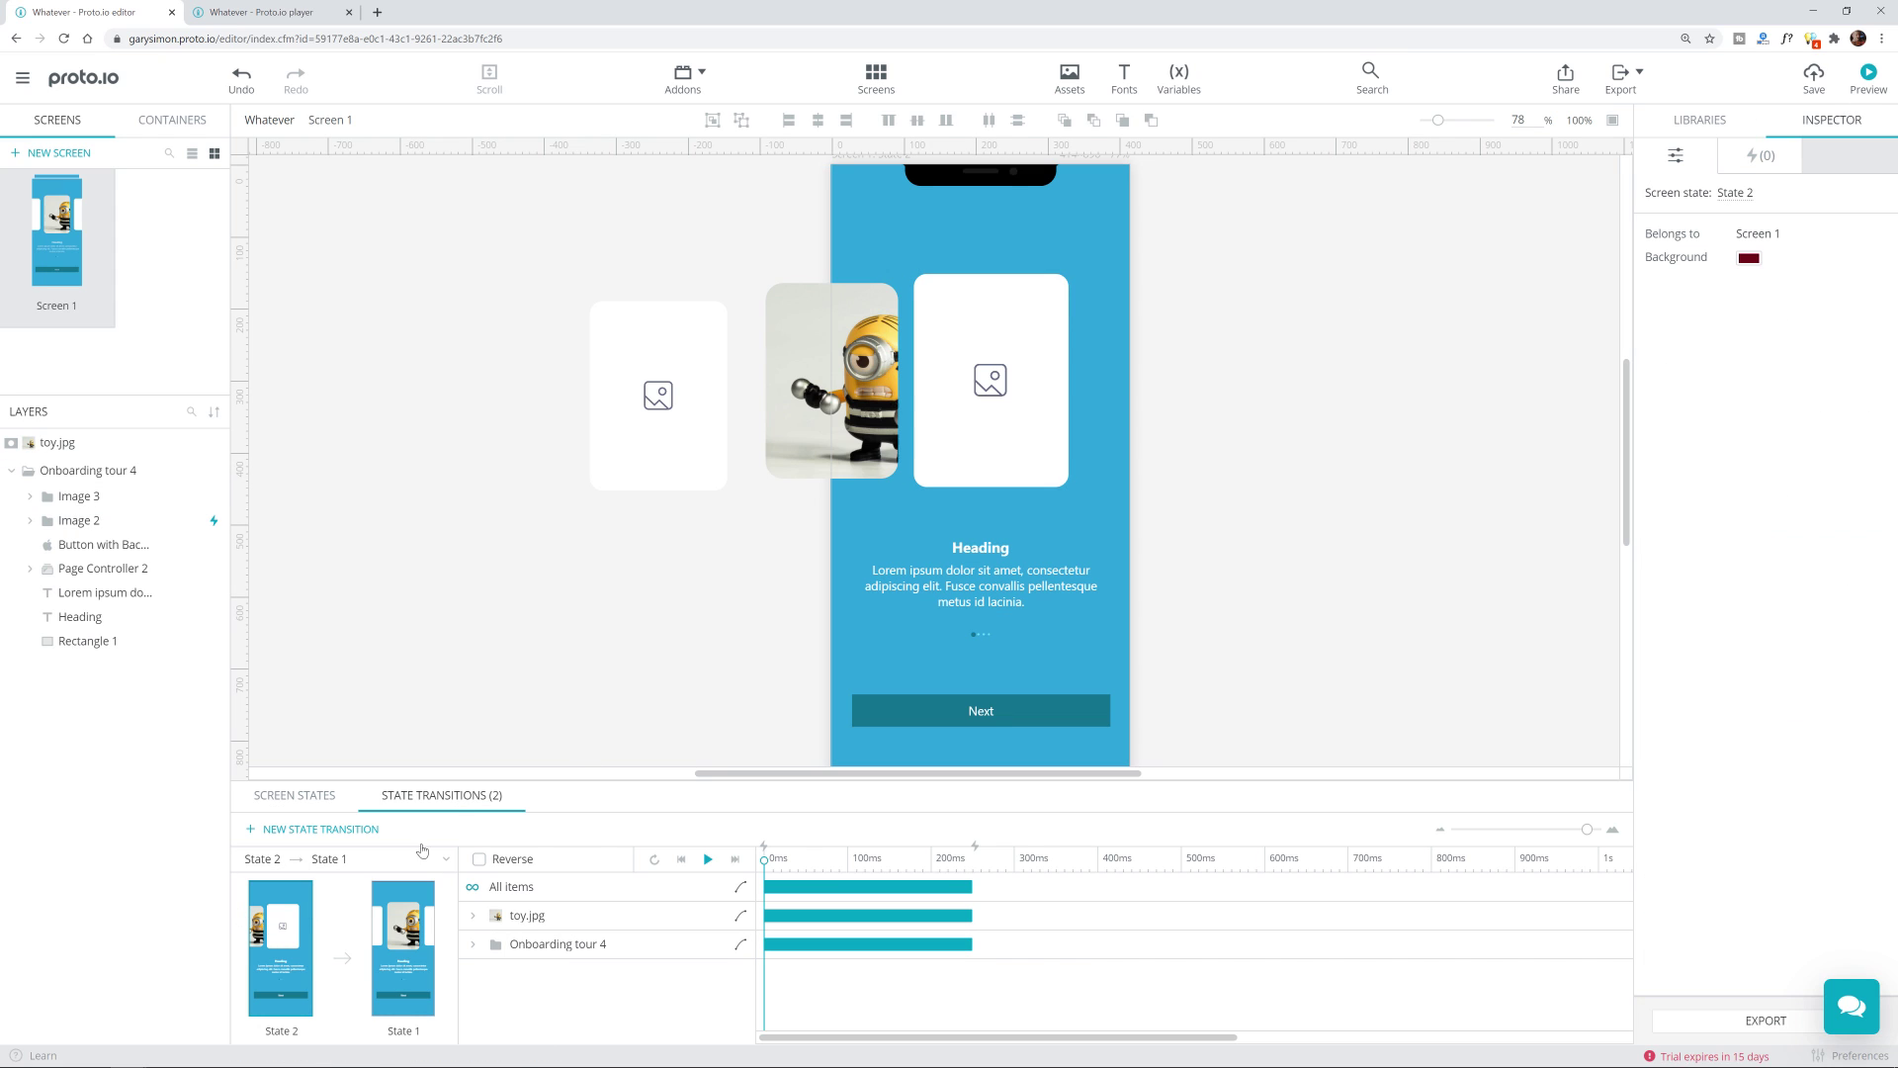
Step: Preview and swipe the carousel between toy image and placeholder card three times, then return to the editor
left_click(1855, 83)
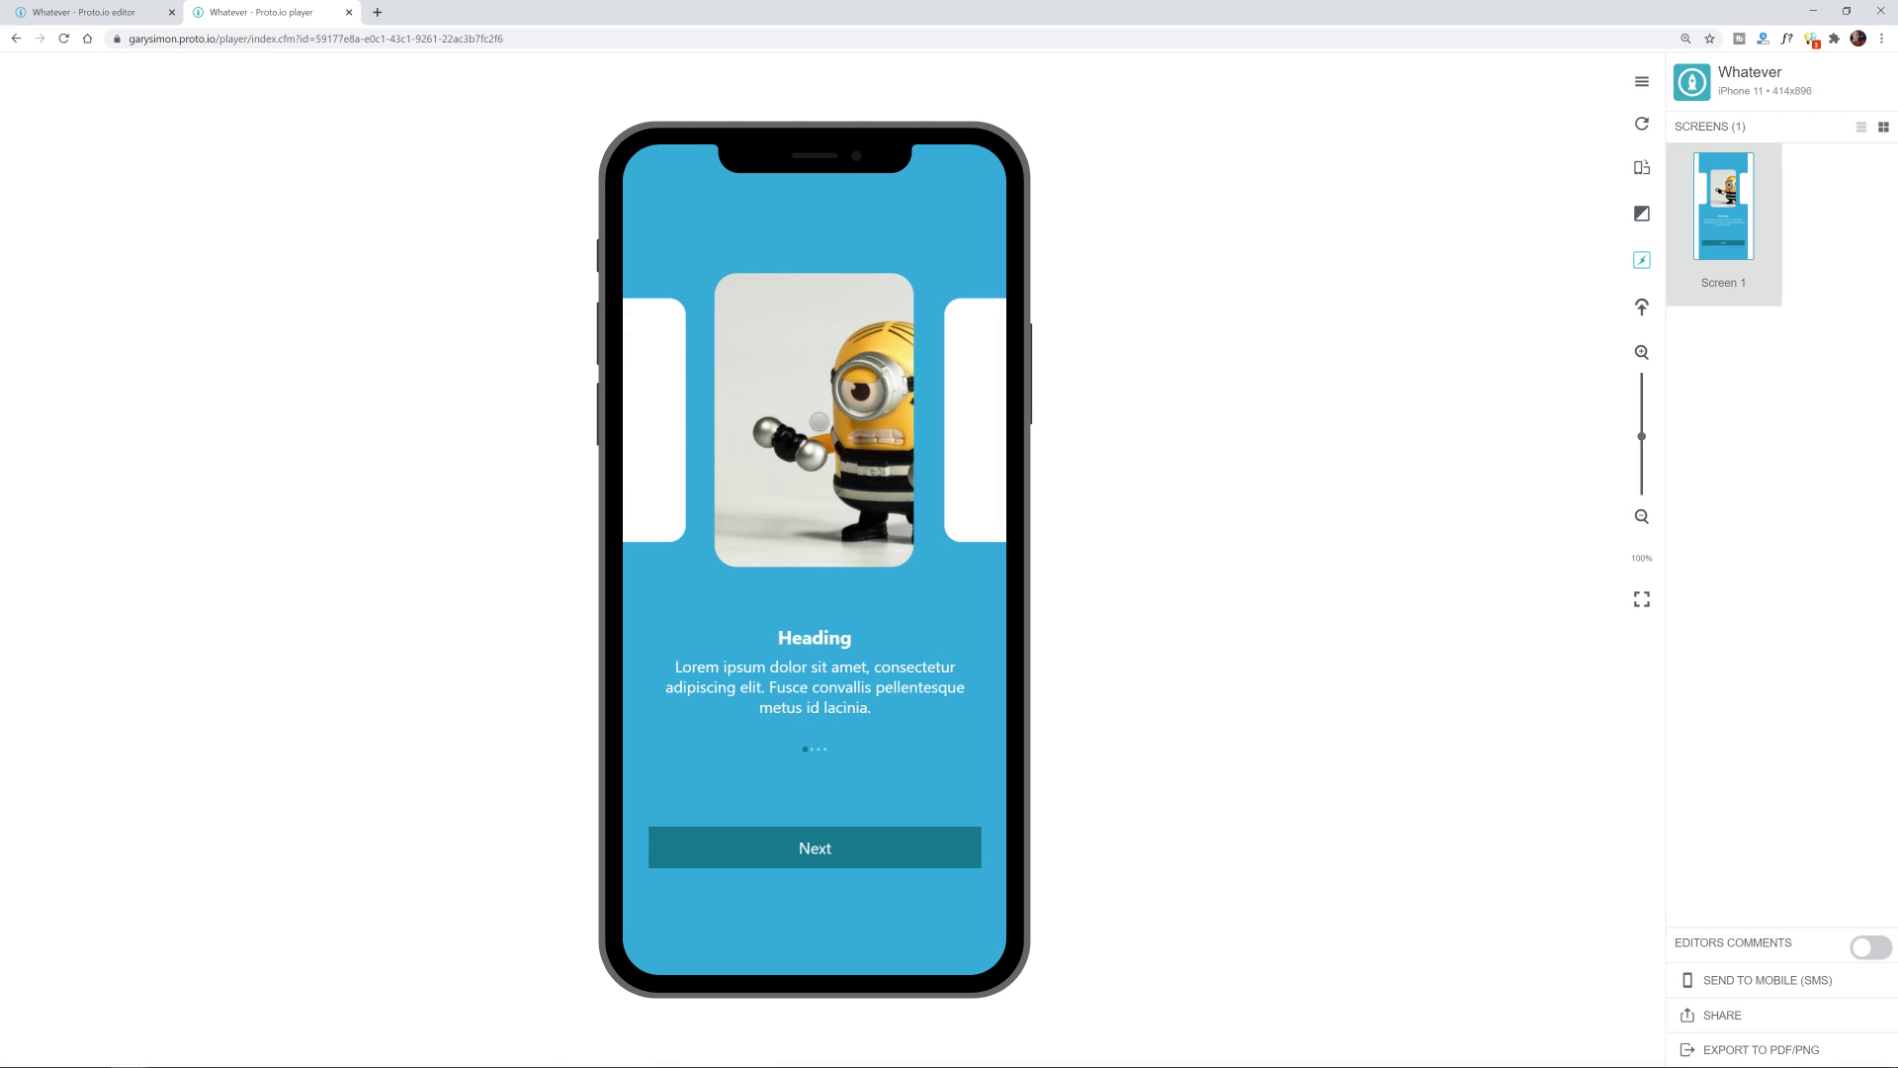
left_click_drag(748, 419, 1121, 432)
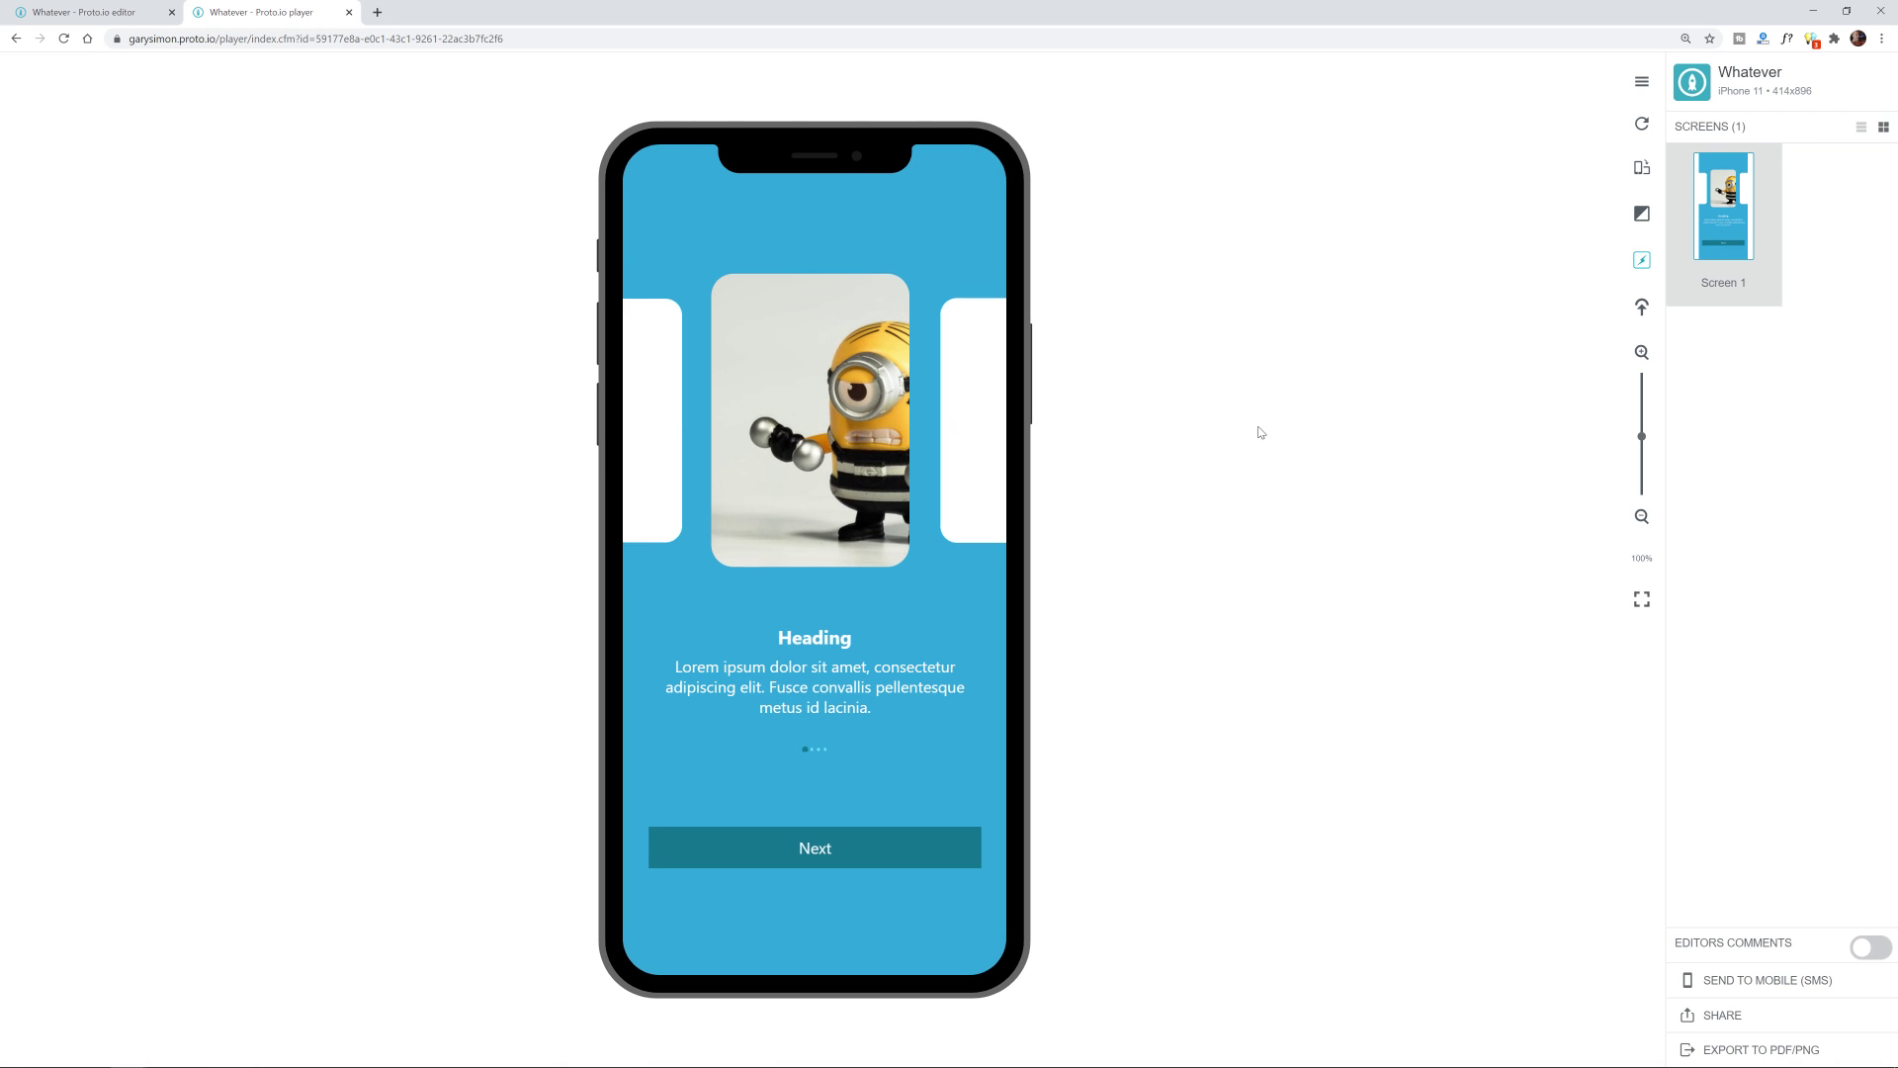
left_click_drag(856, 431, 526, 464)
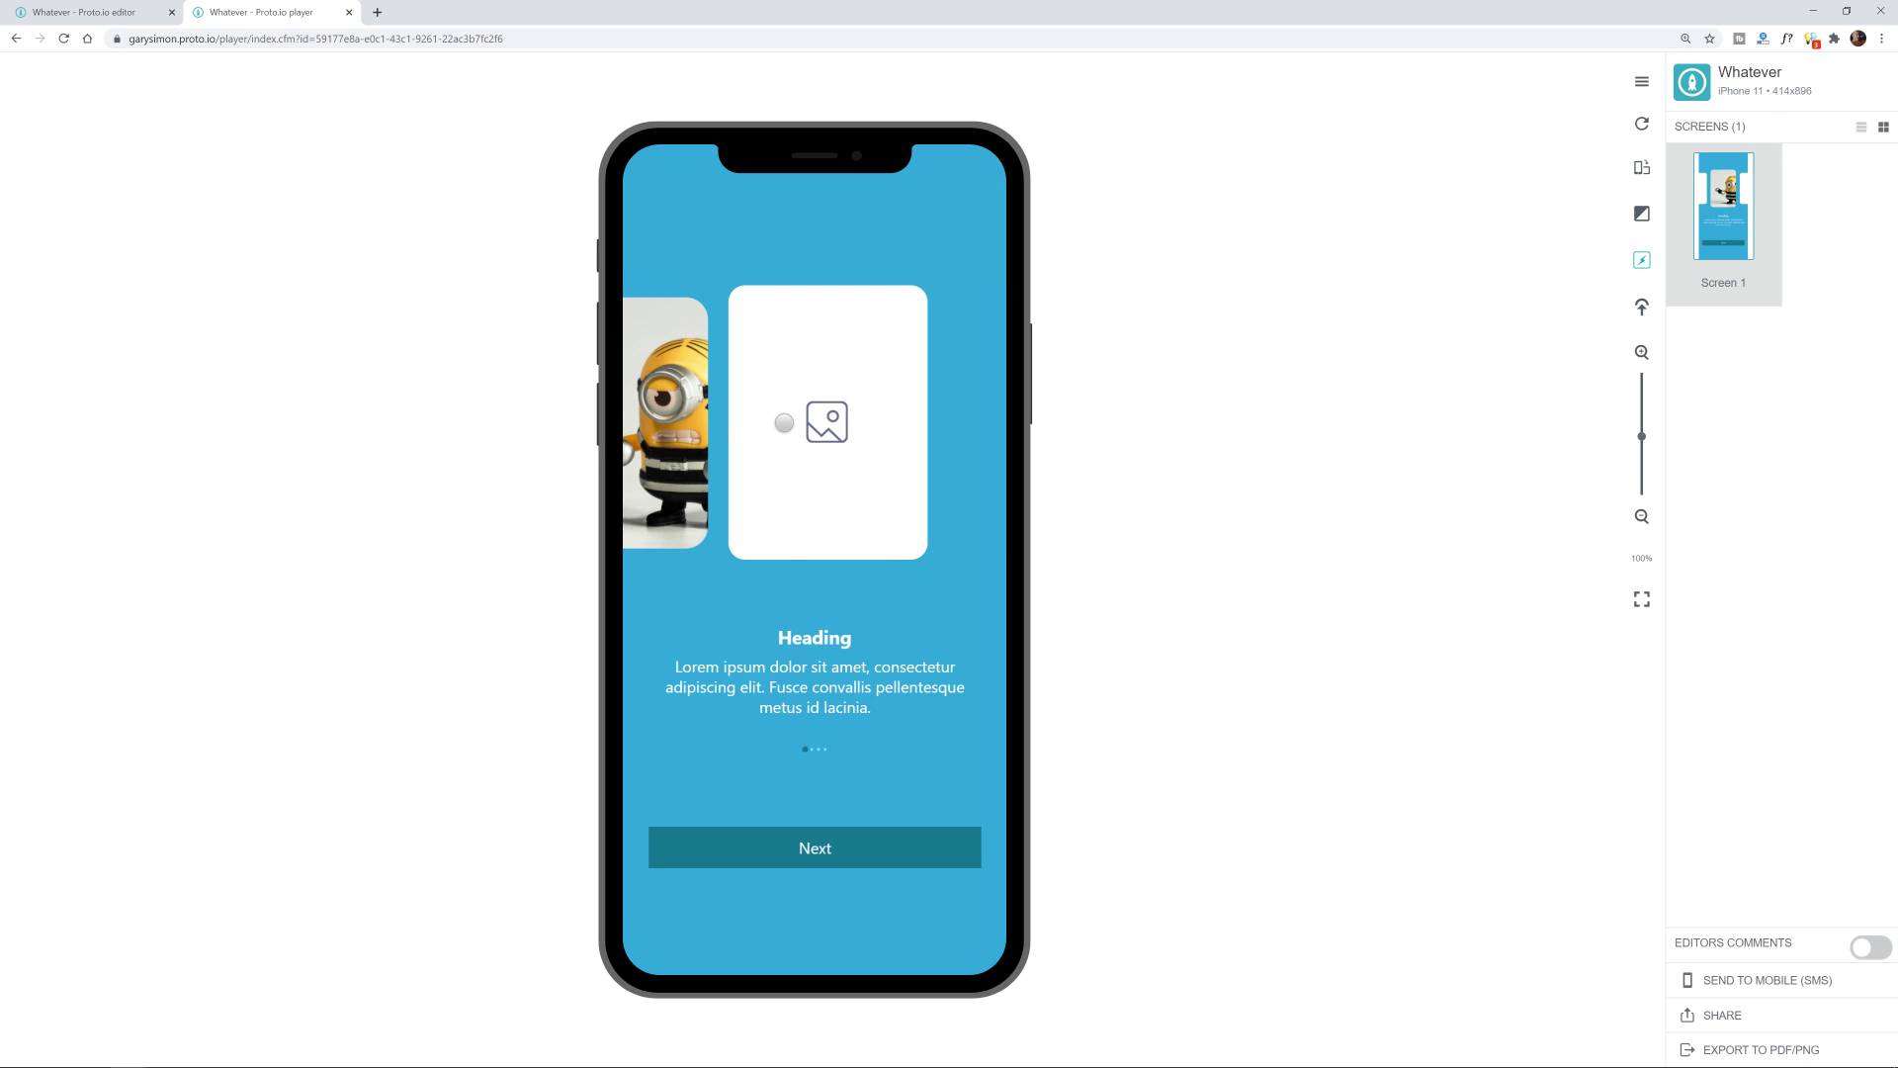
left_click_drag(786, 421, 1214, 445)
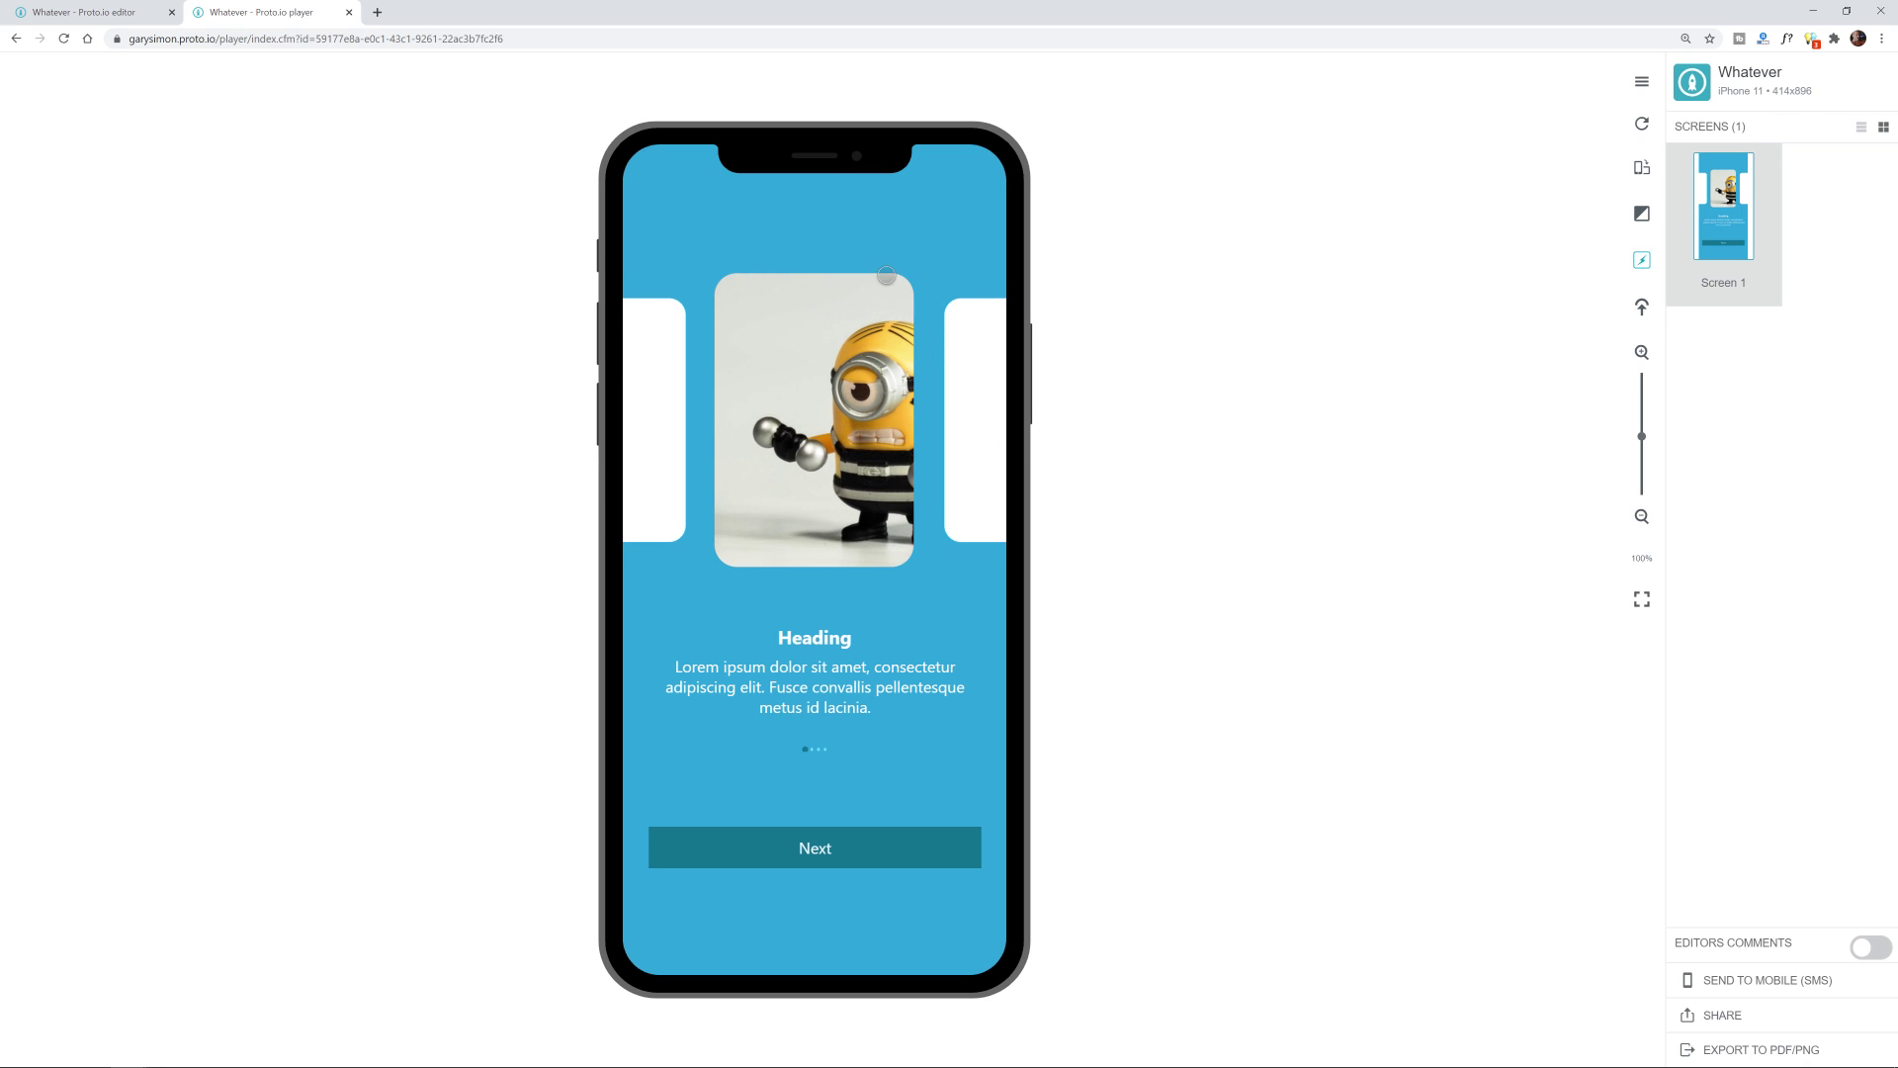
left_click_drag(724, 442, 642, 442)
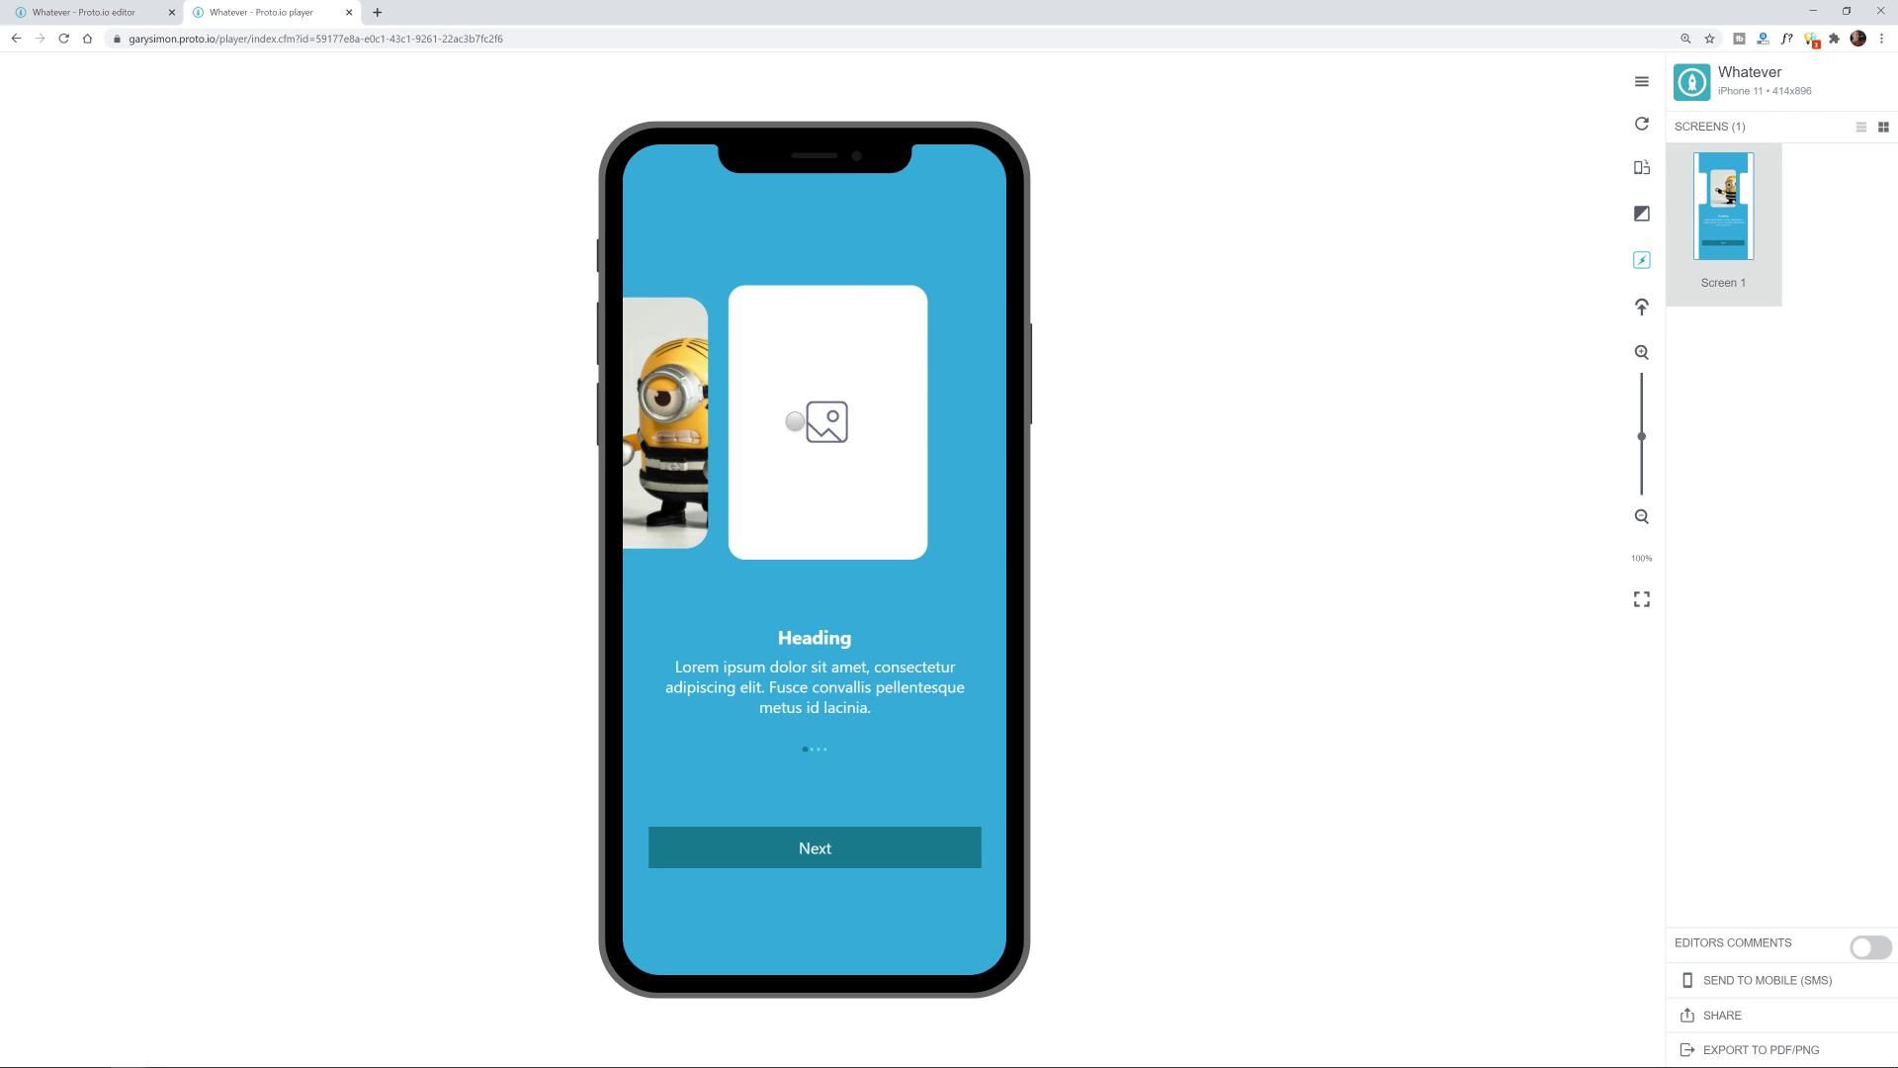
left_click_drag(797, 423, 1036, 432)
left_click_drag(805, 451, 490, 479)
left_click_drag(816, 436, 1055, 458)
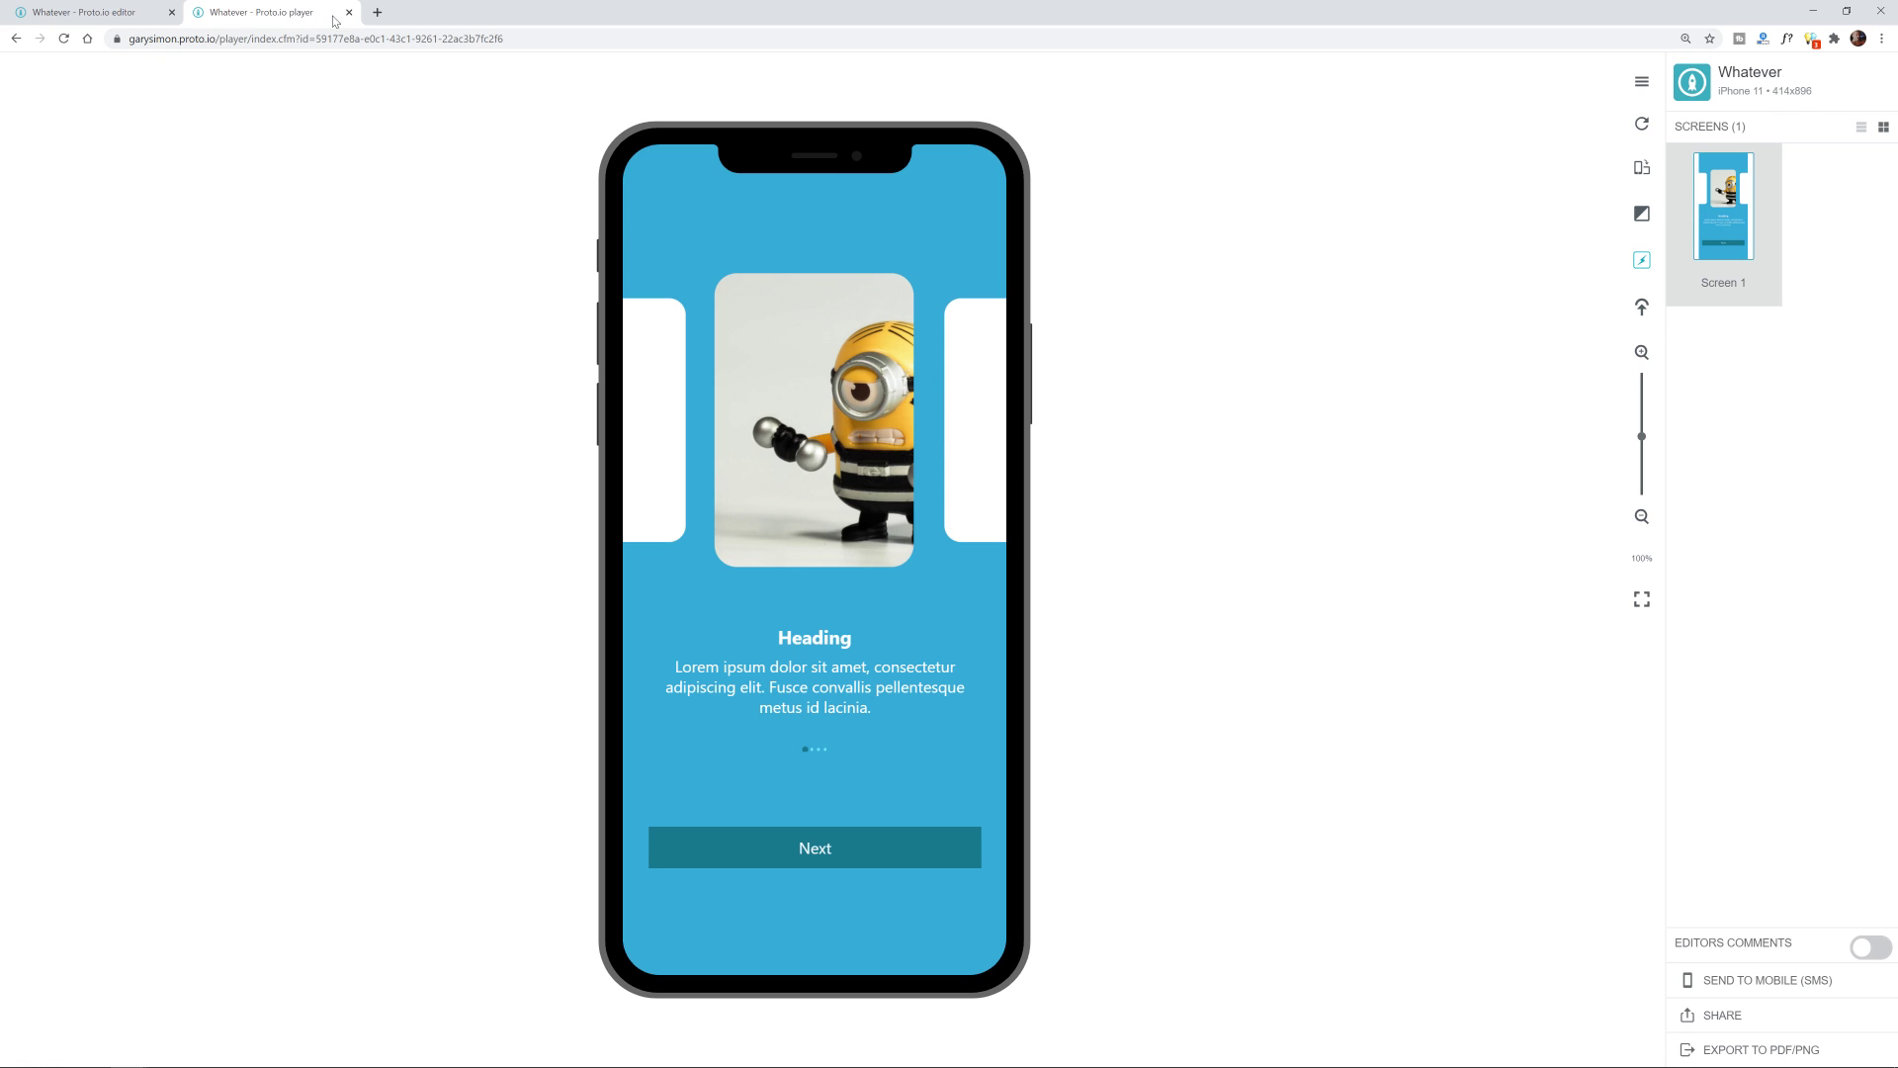
left_click(89, 12)
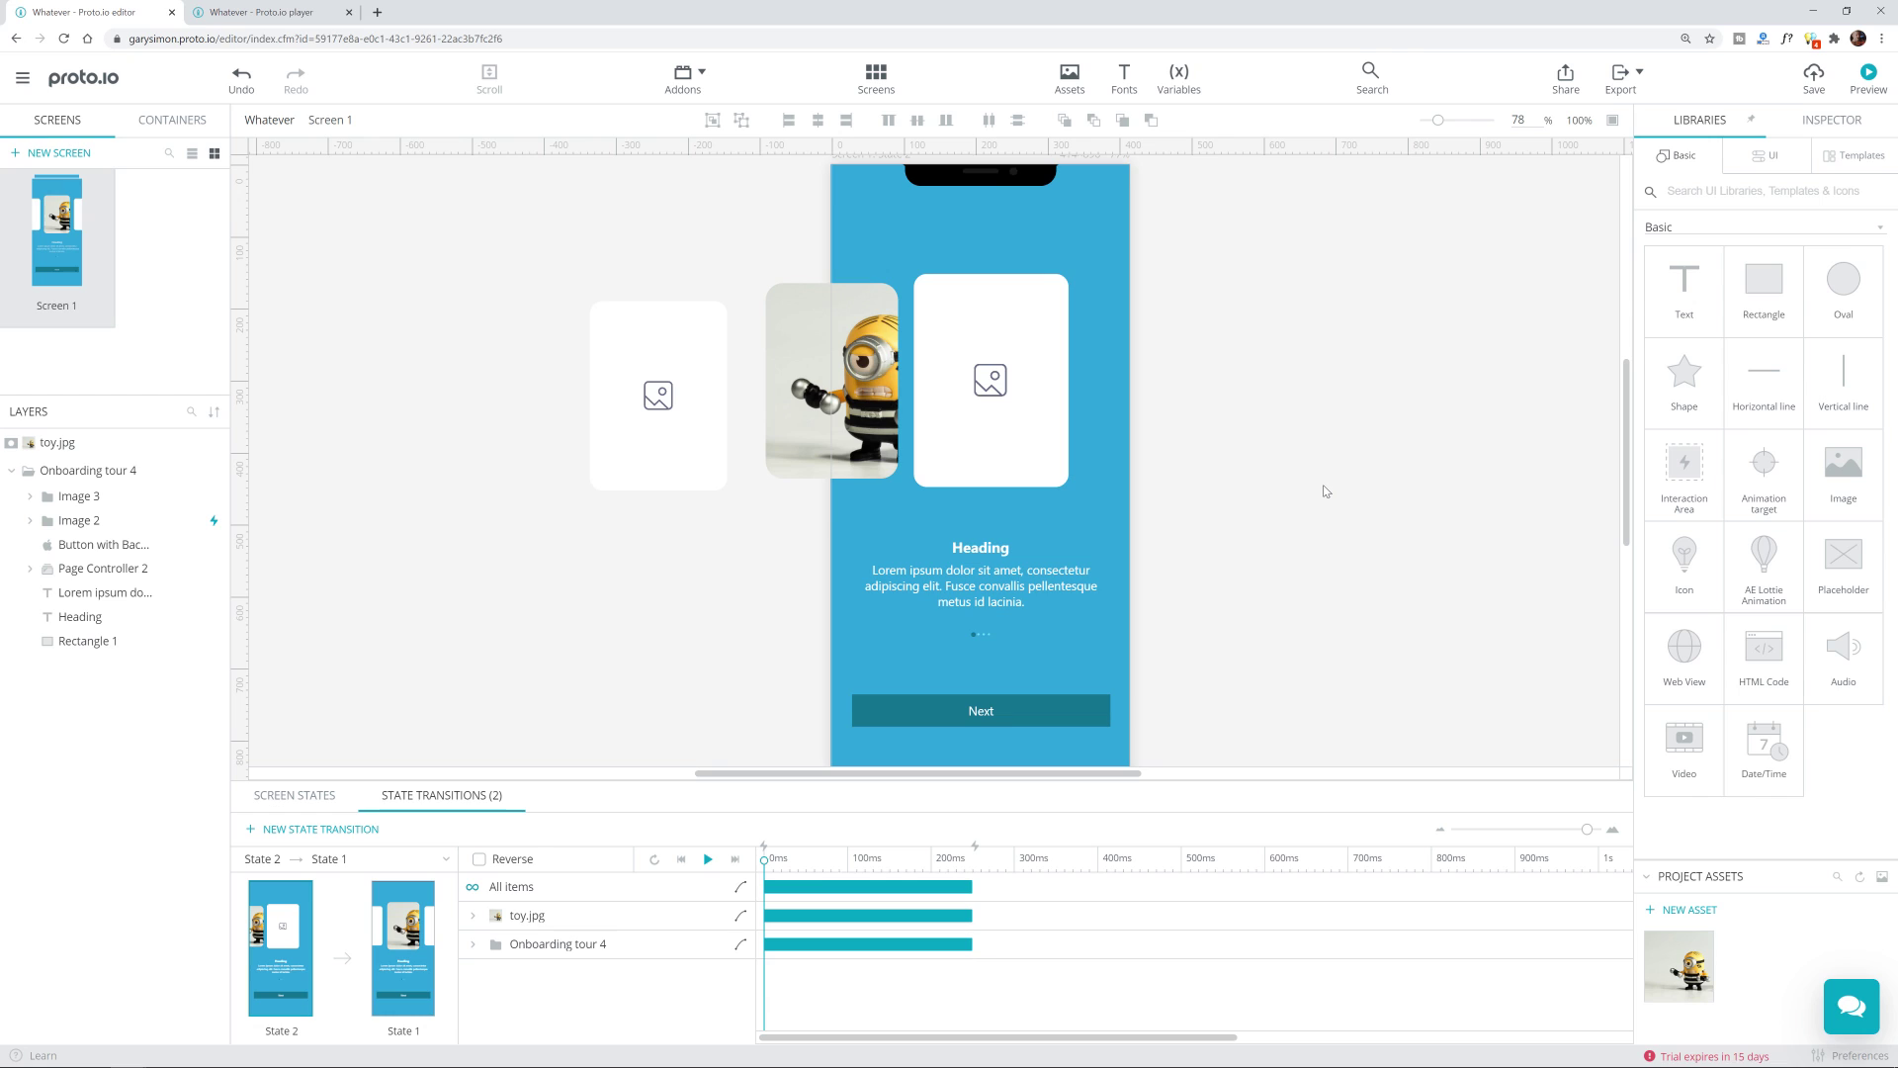
Step: Select Image 2 in State 2 and add a new interaction with a Mouse over trigger
left_click(1001, 346)
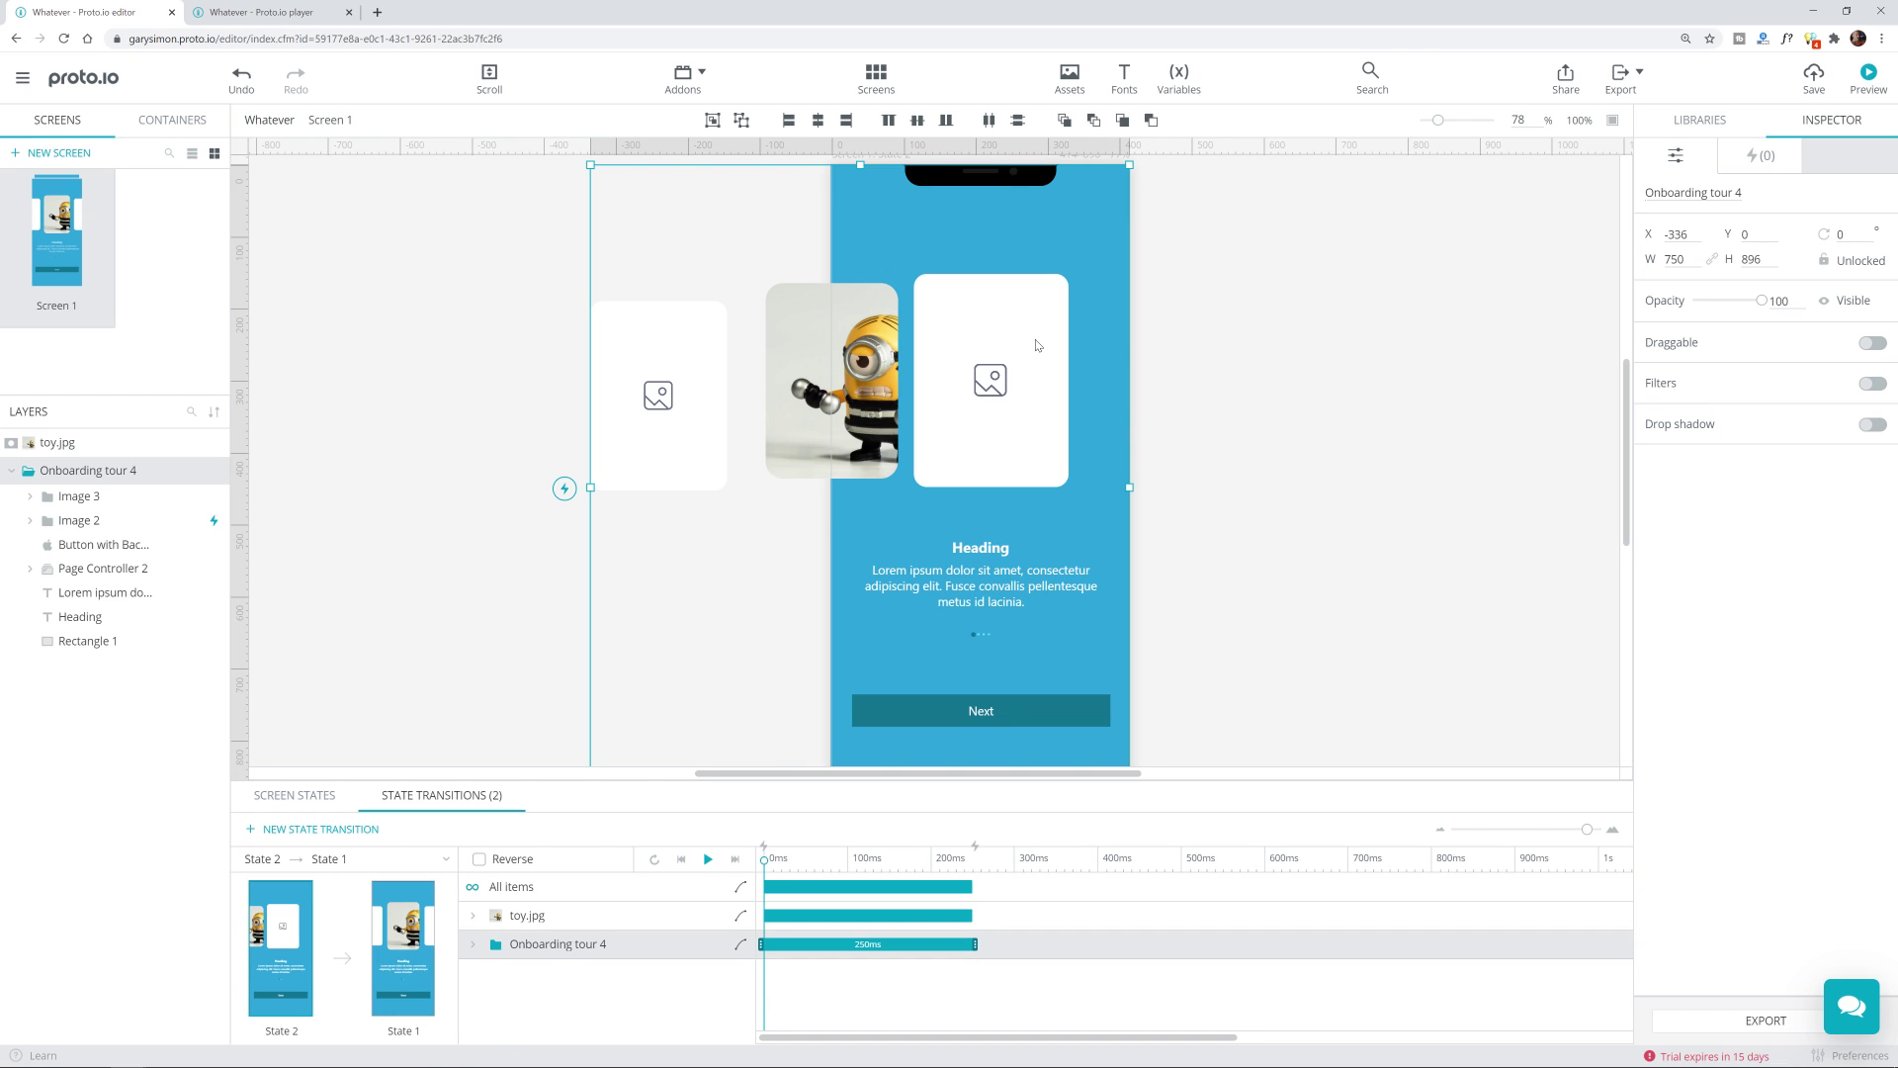
left_click(1037, 346)
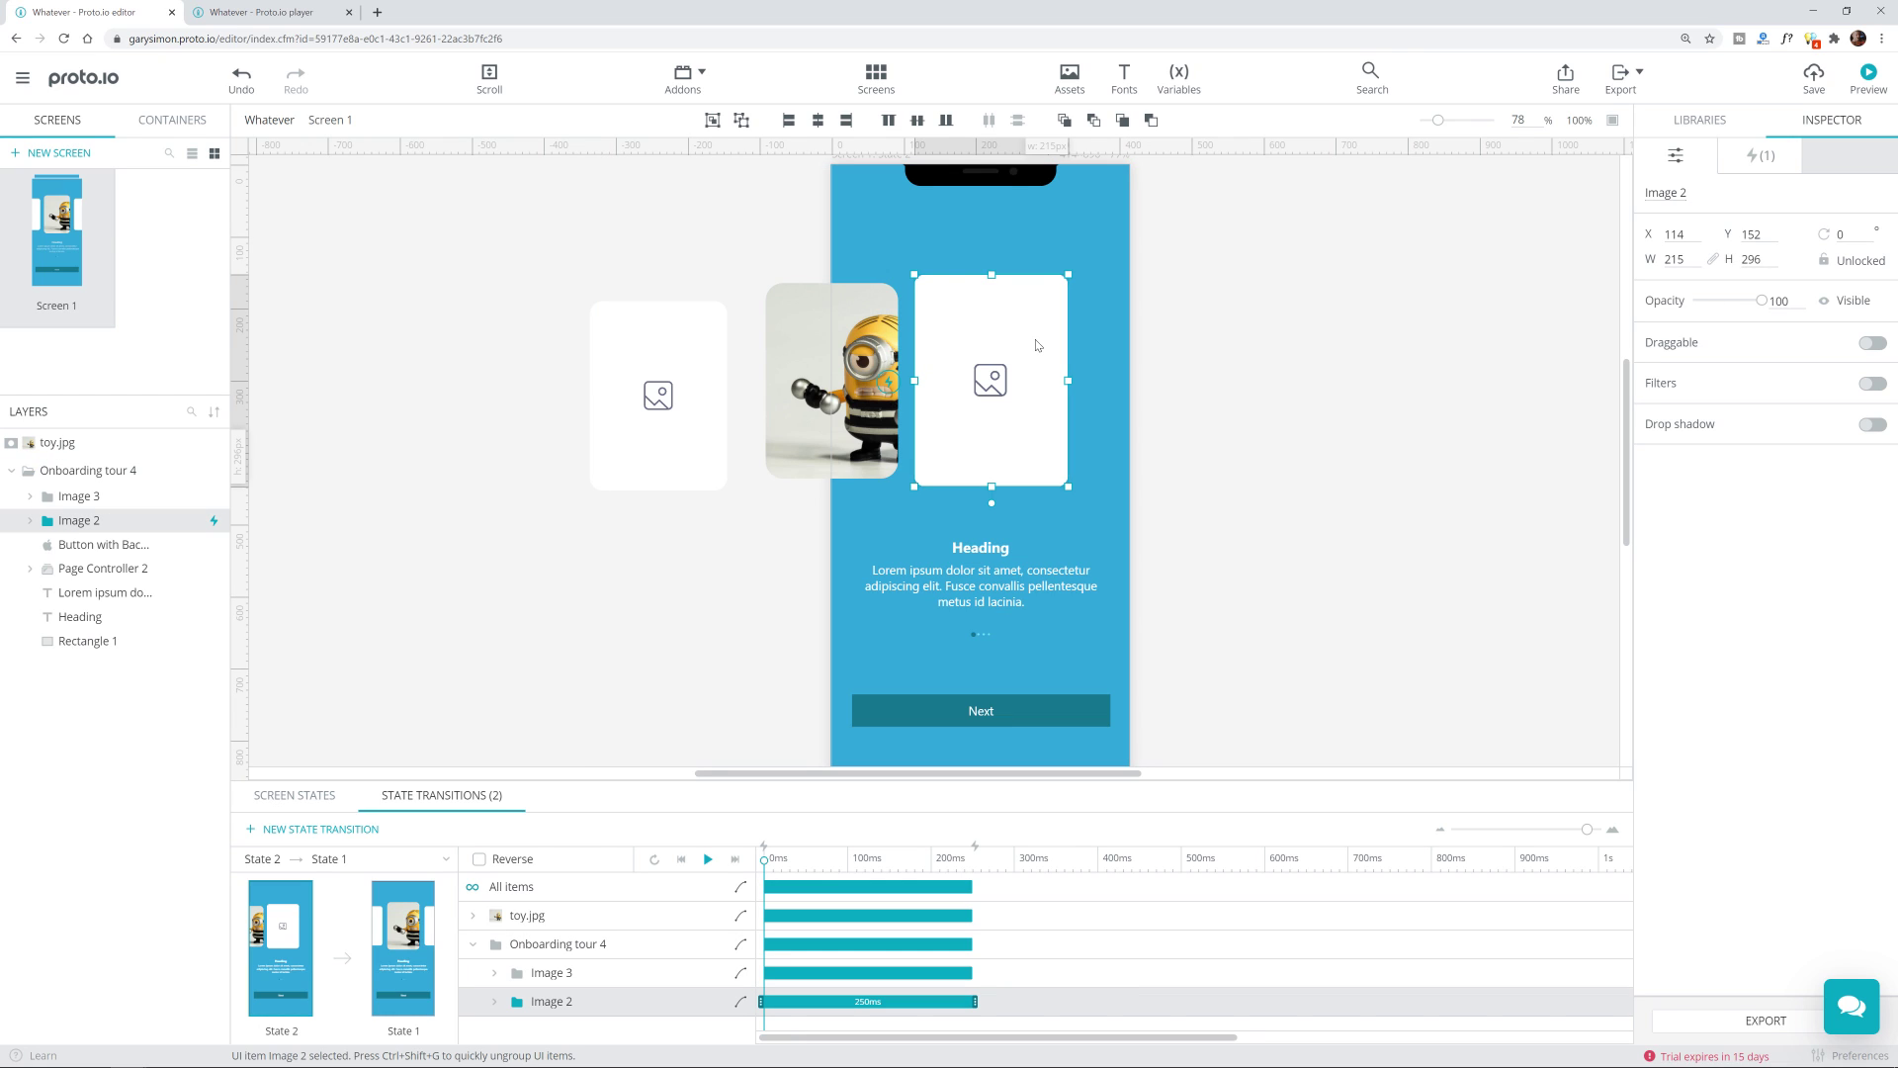
left_click(1766, 158)
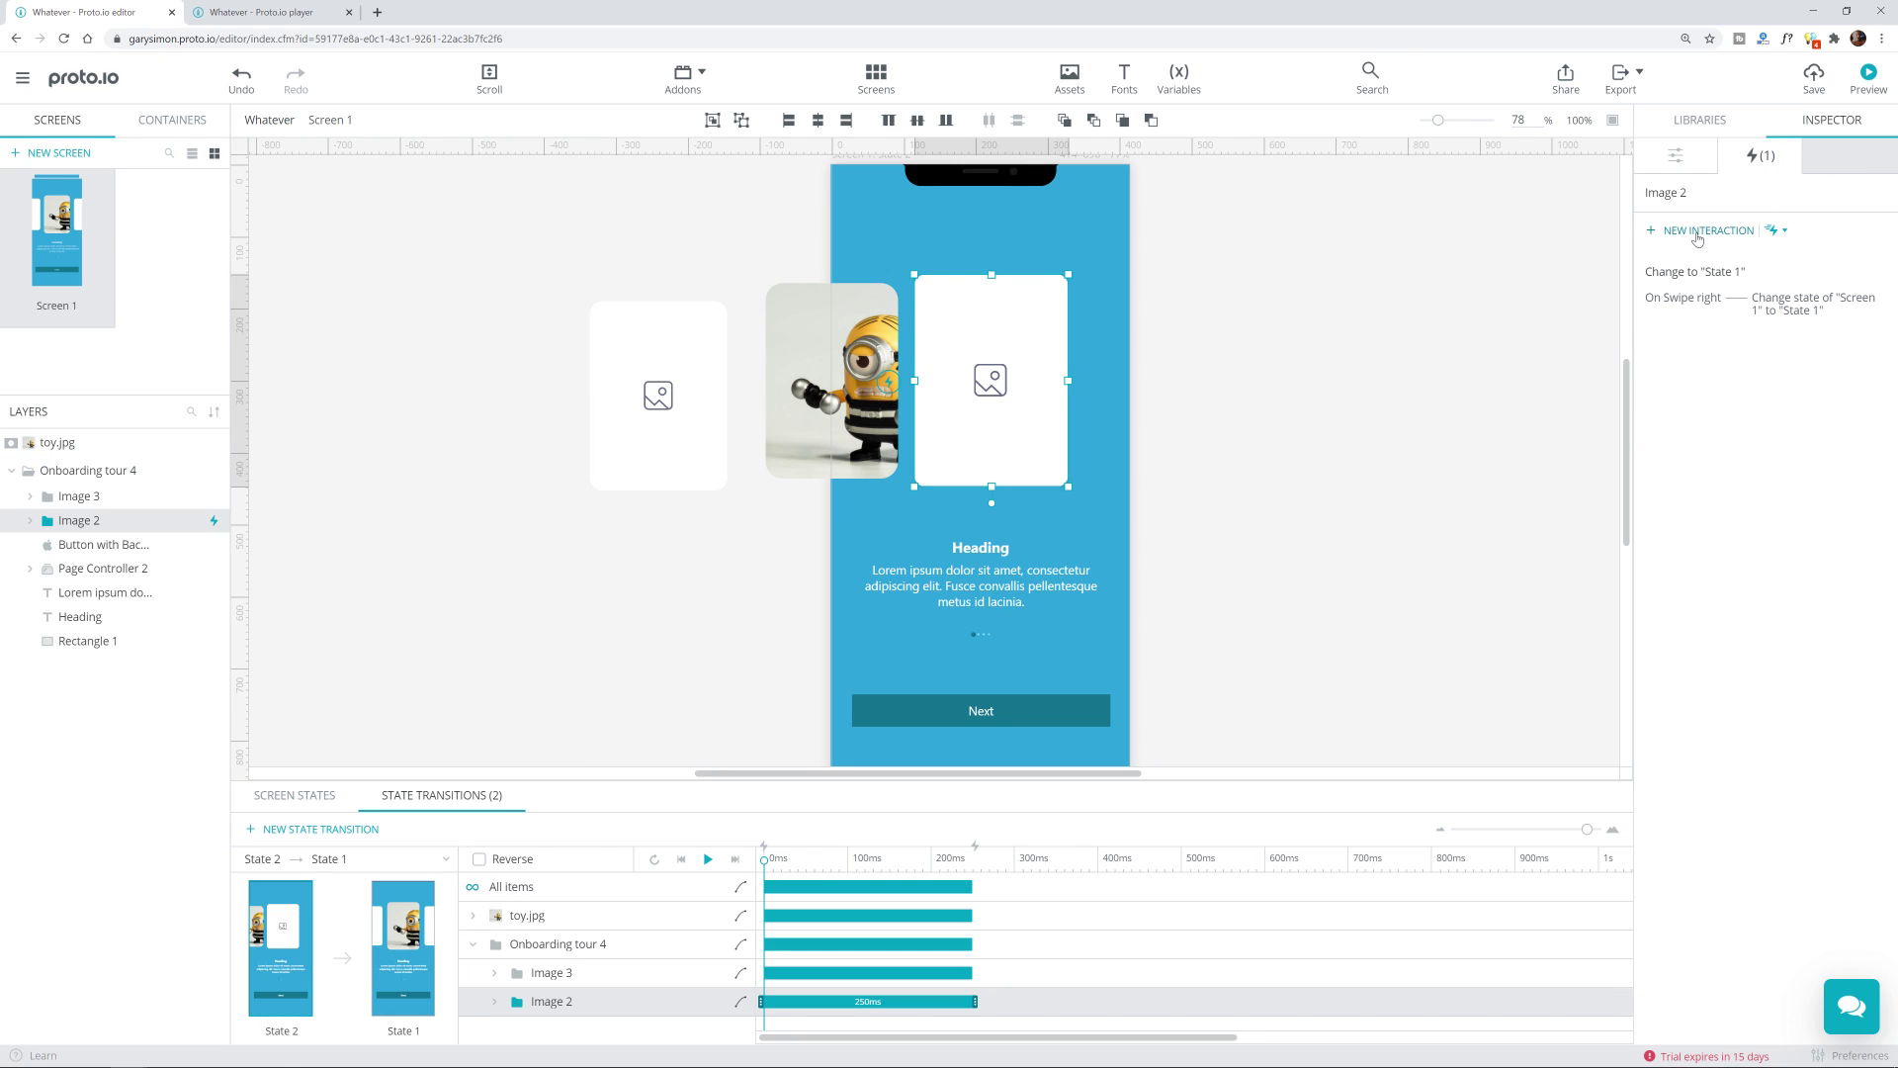
left_click(1654, 229)
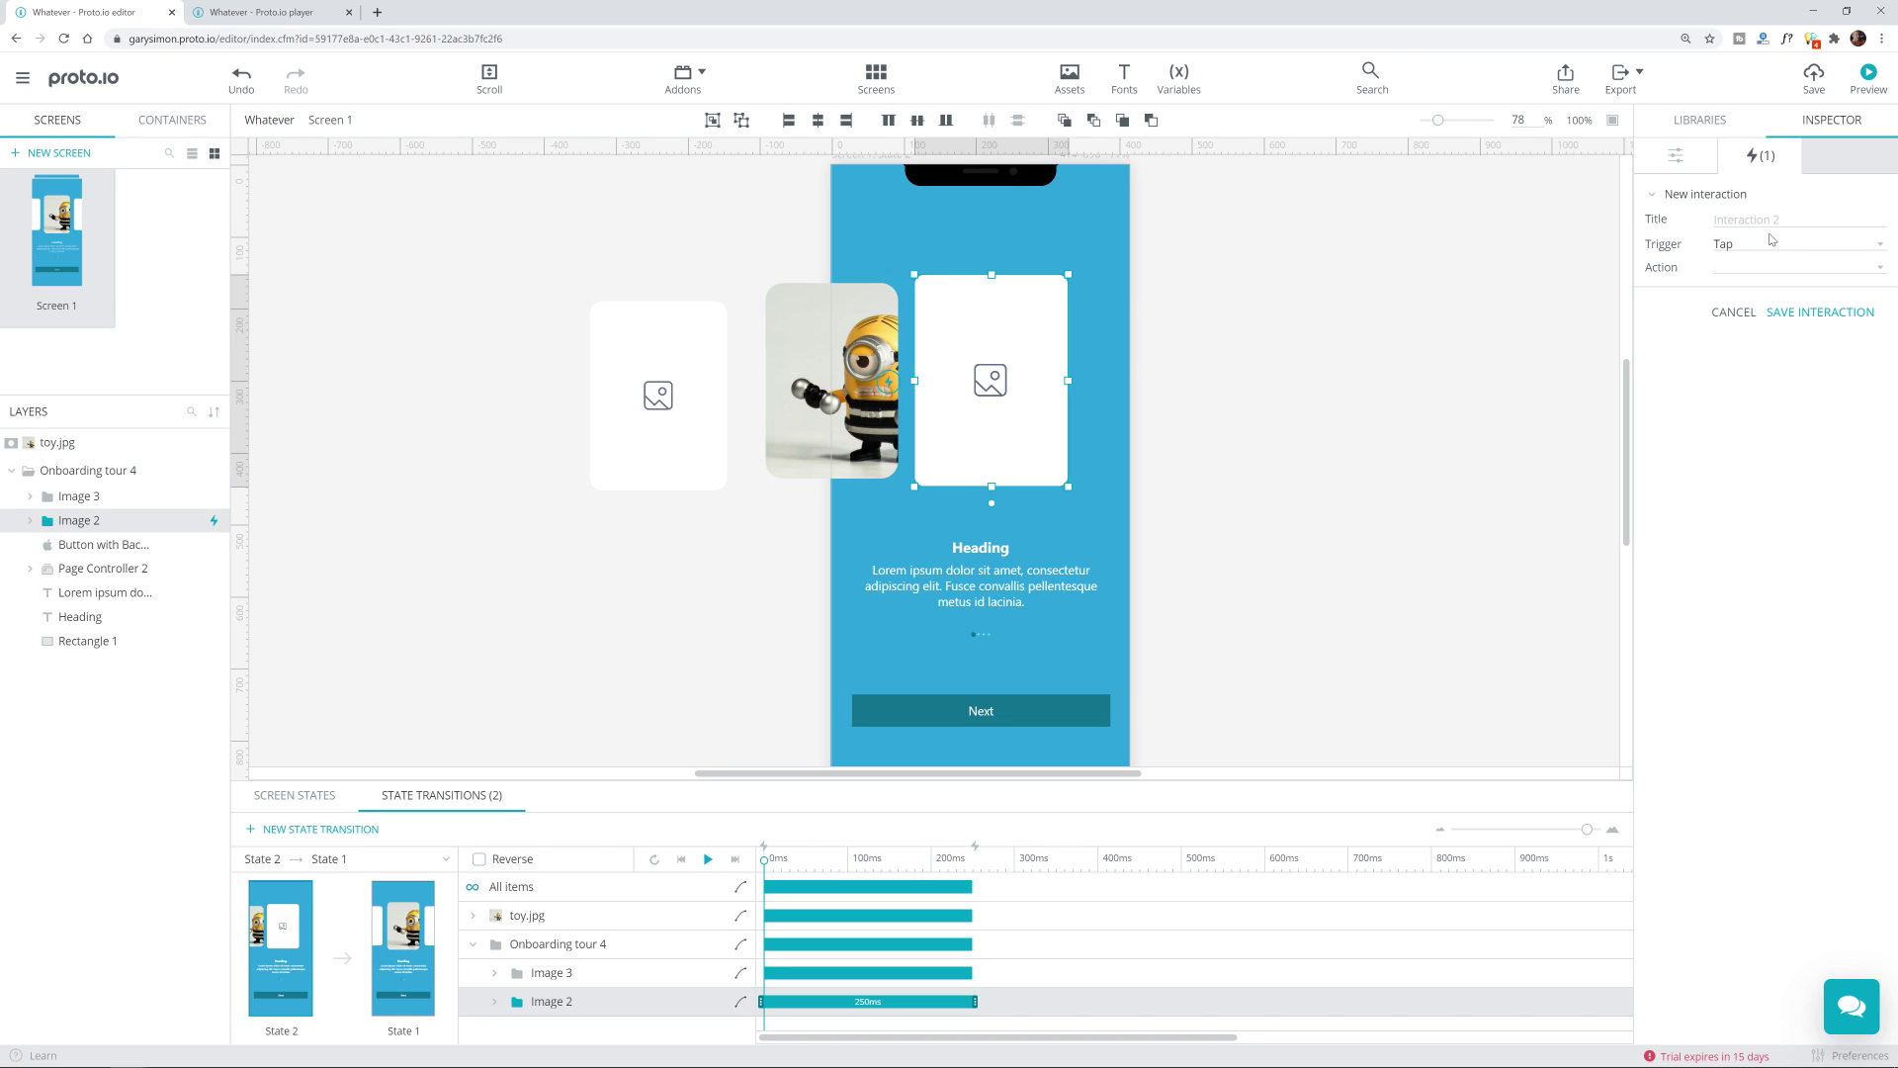
left_click(1775, 247)
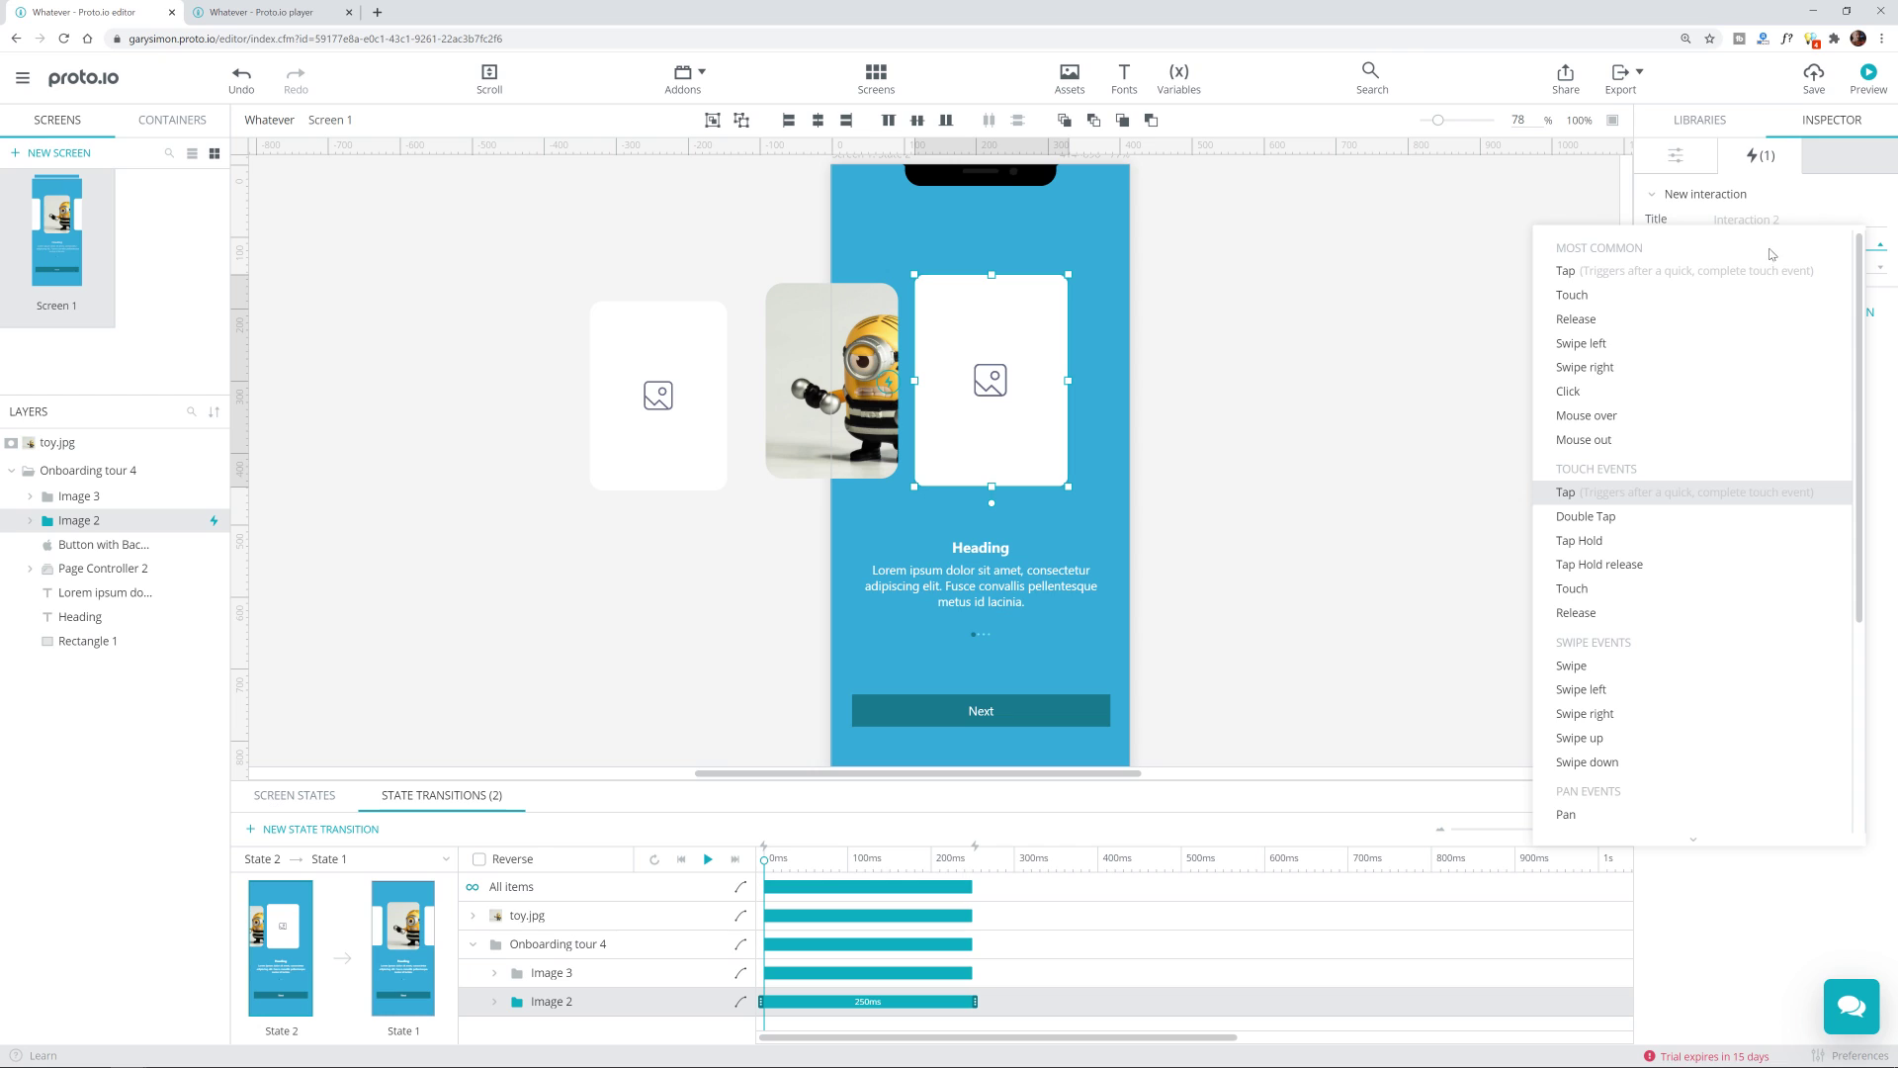
scroll(1646, 593, "down", 5)
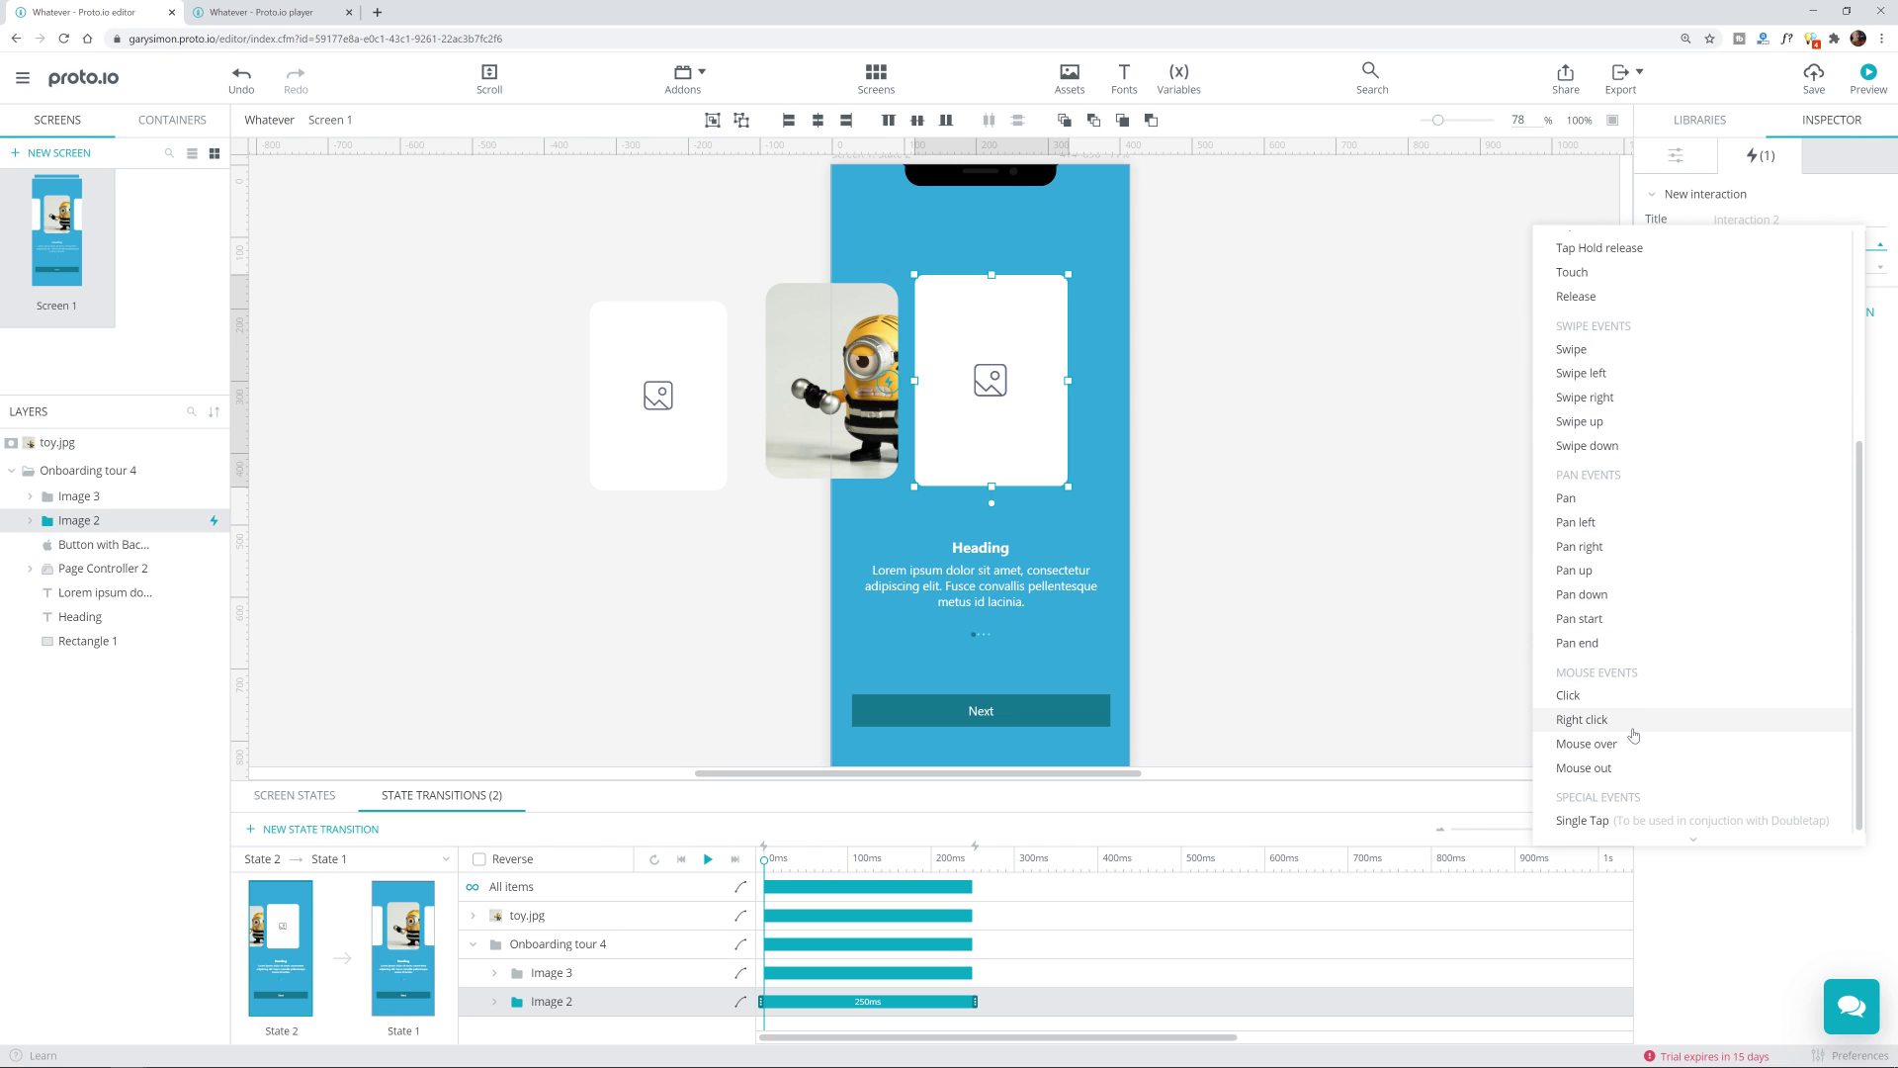
scroll(1637, 767, "up", 5)
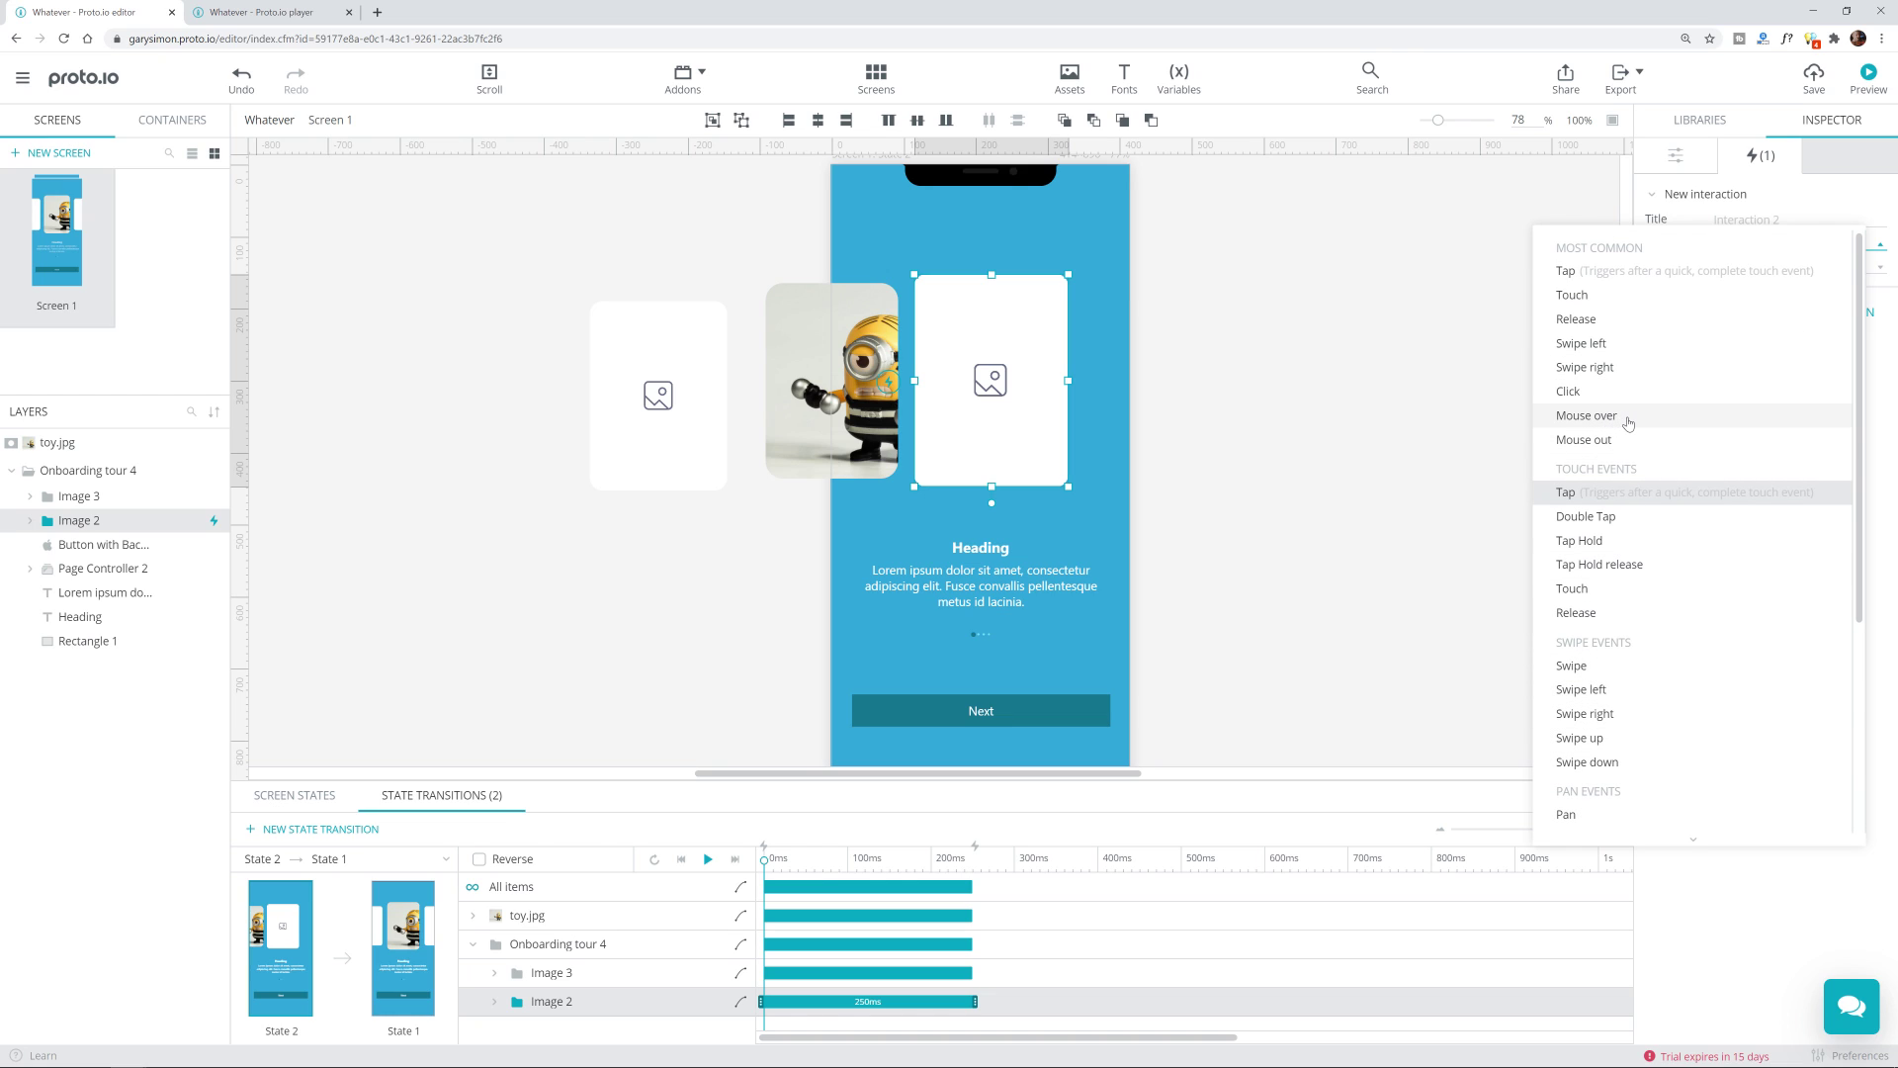
left_click(1629, 423)
Step: Open the mouse-over interaction's Action dropdown and scroll through all available actions
left_click(1752, 268)
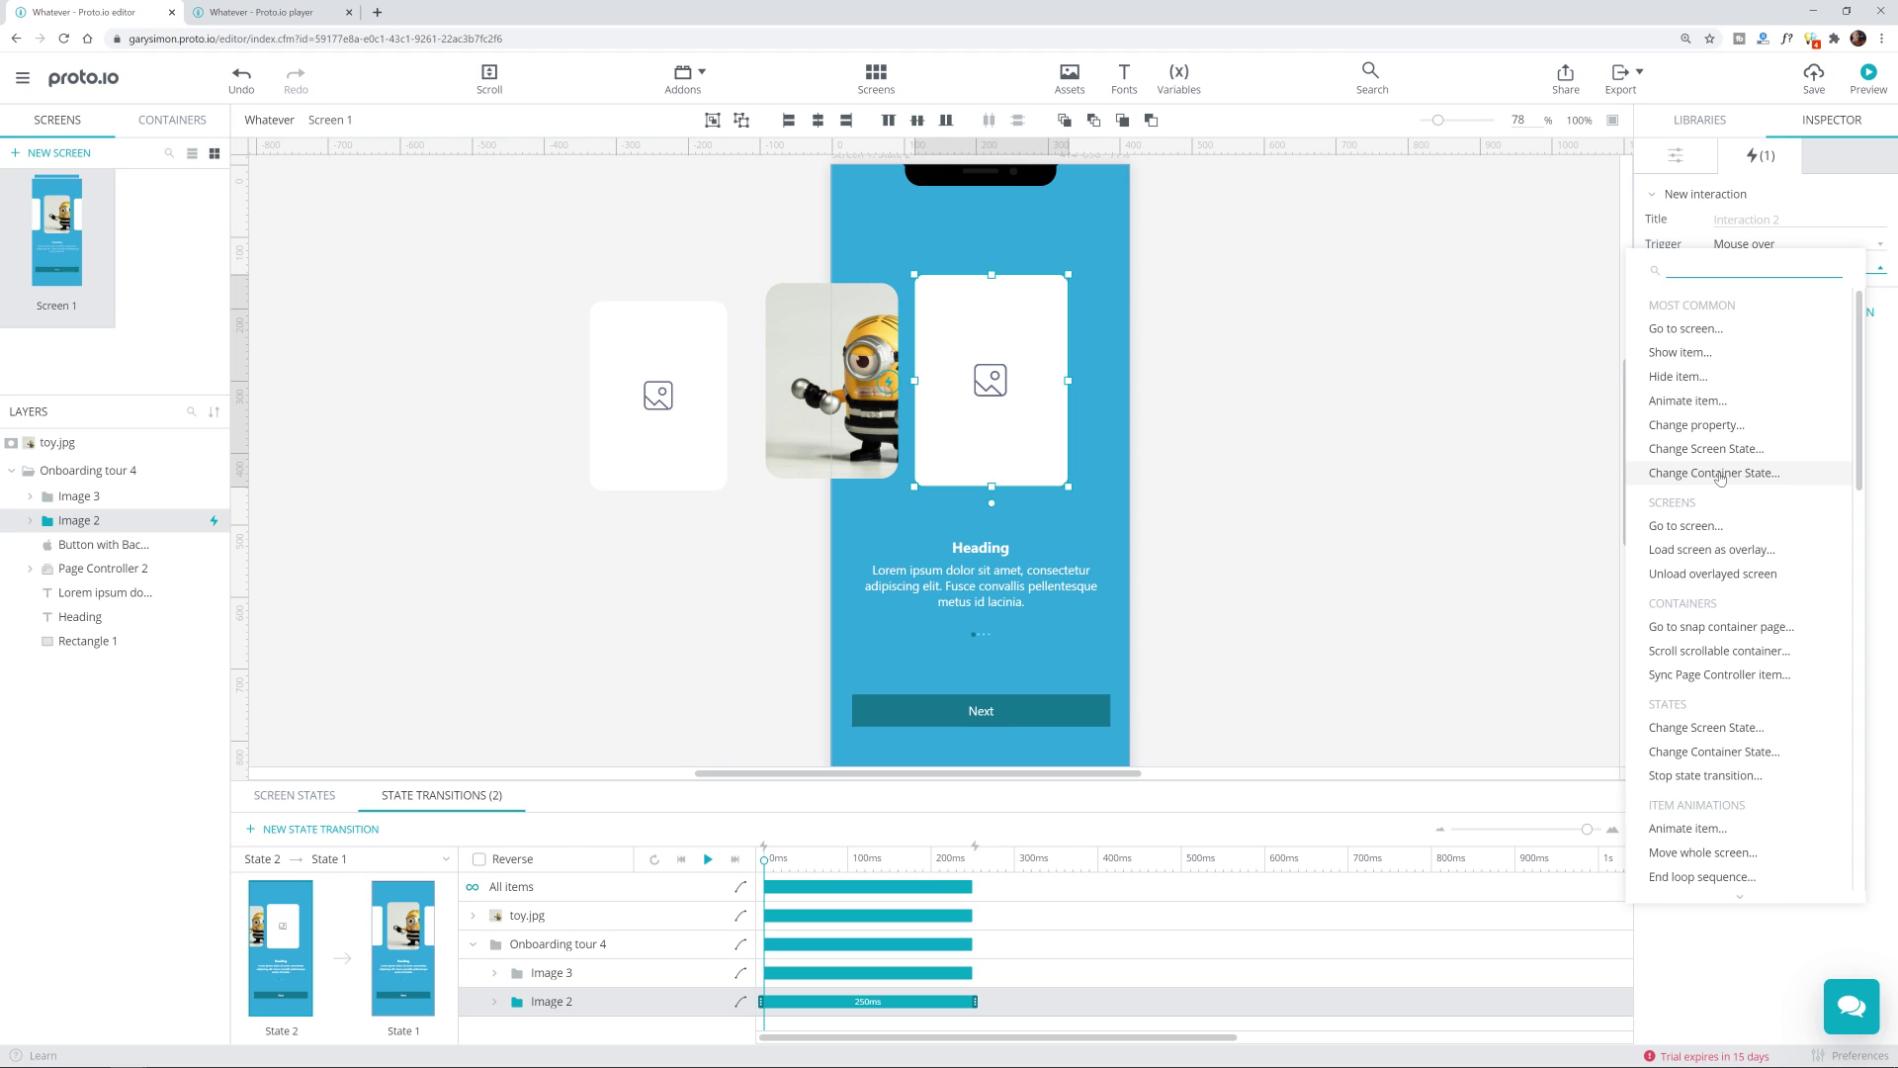
scroll(1742, 643, "down", 3)
scroll(1743, 655, "down", 4)
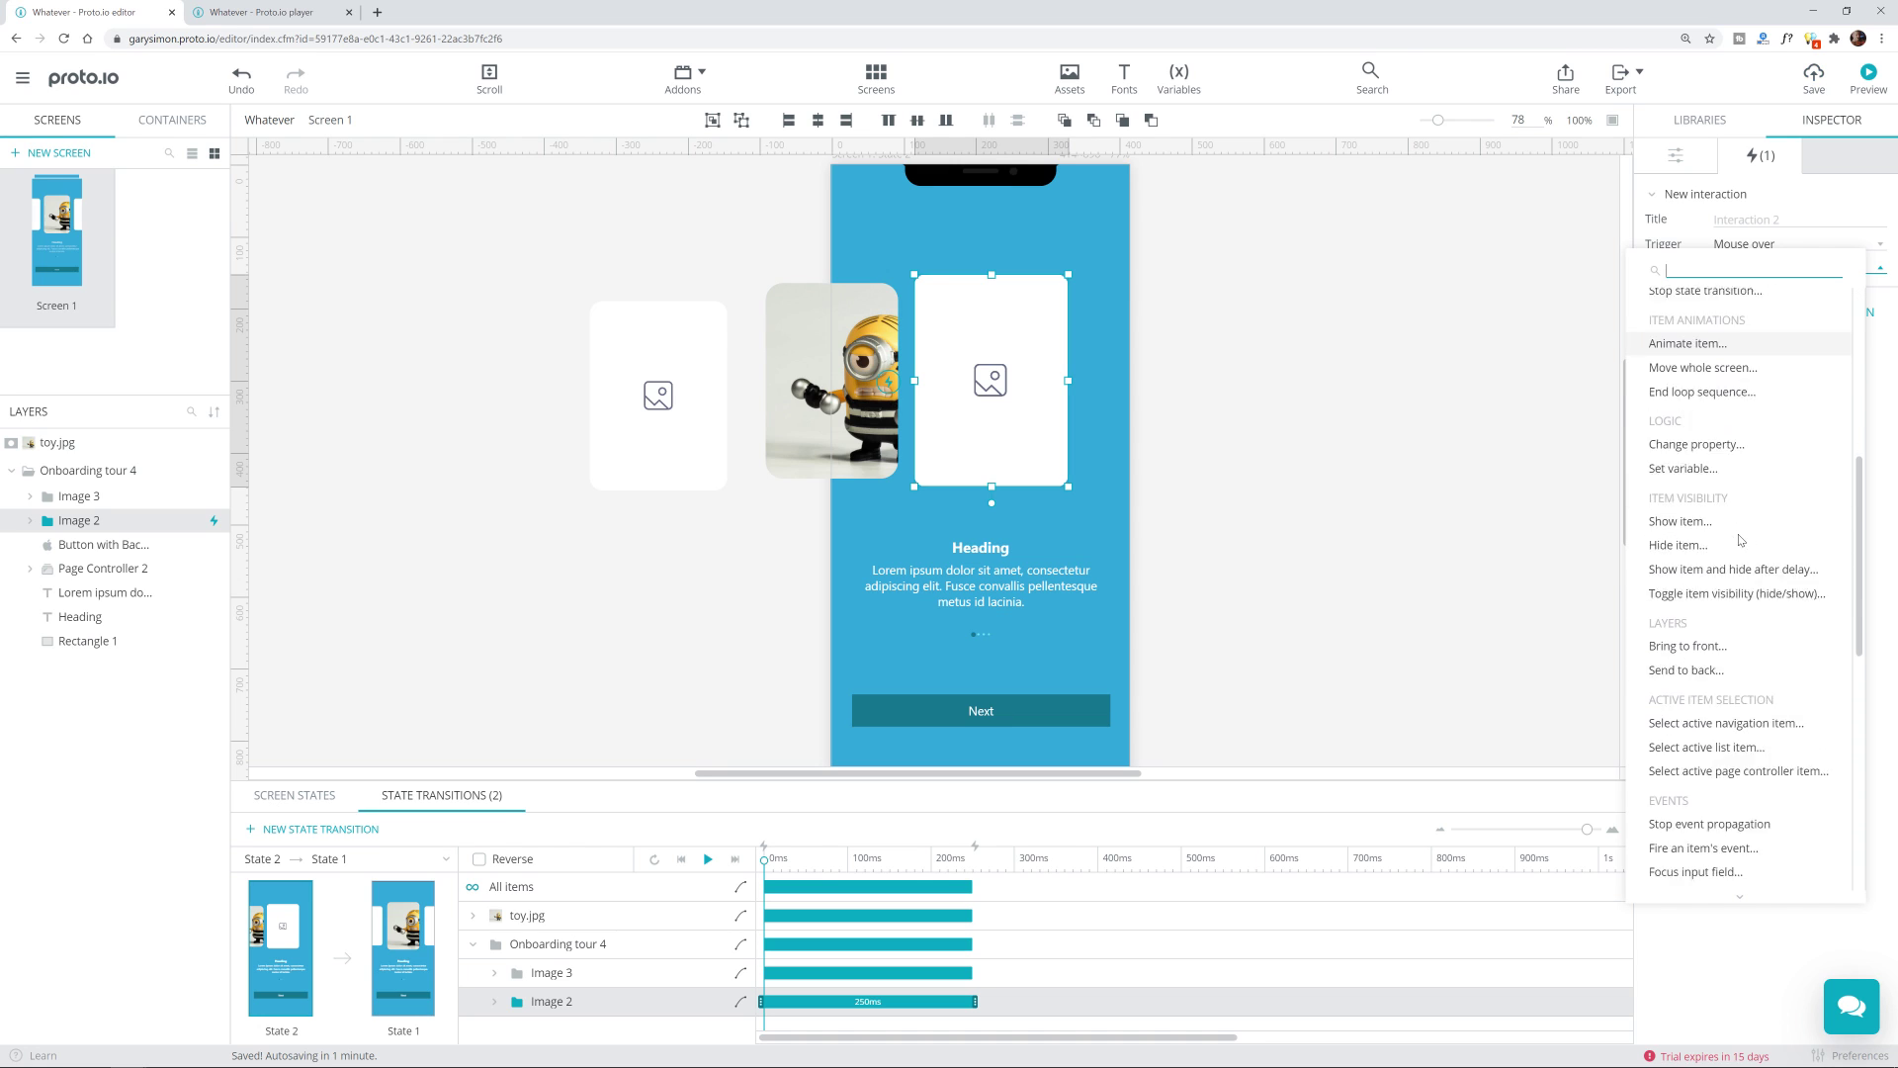
scroll(1740, 539, "down", 7)
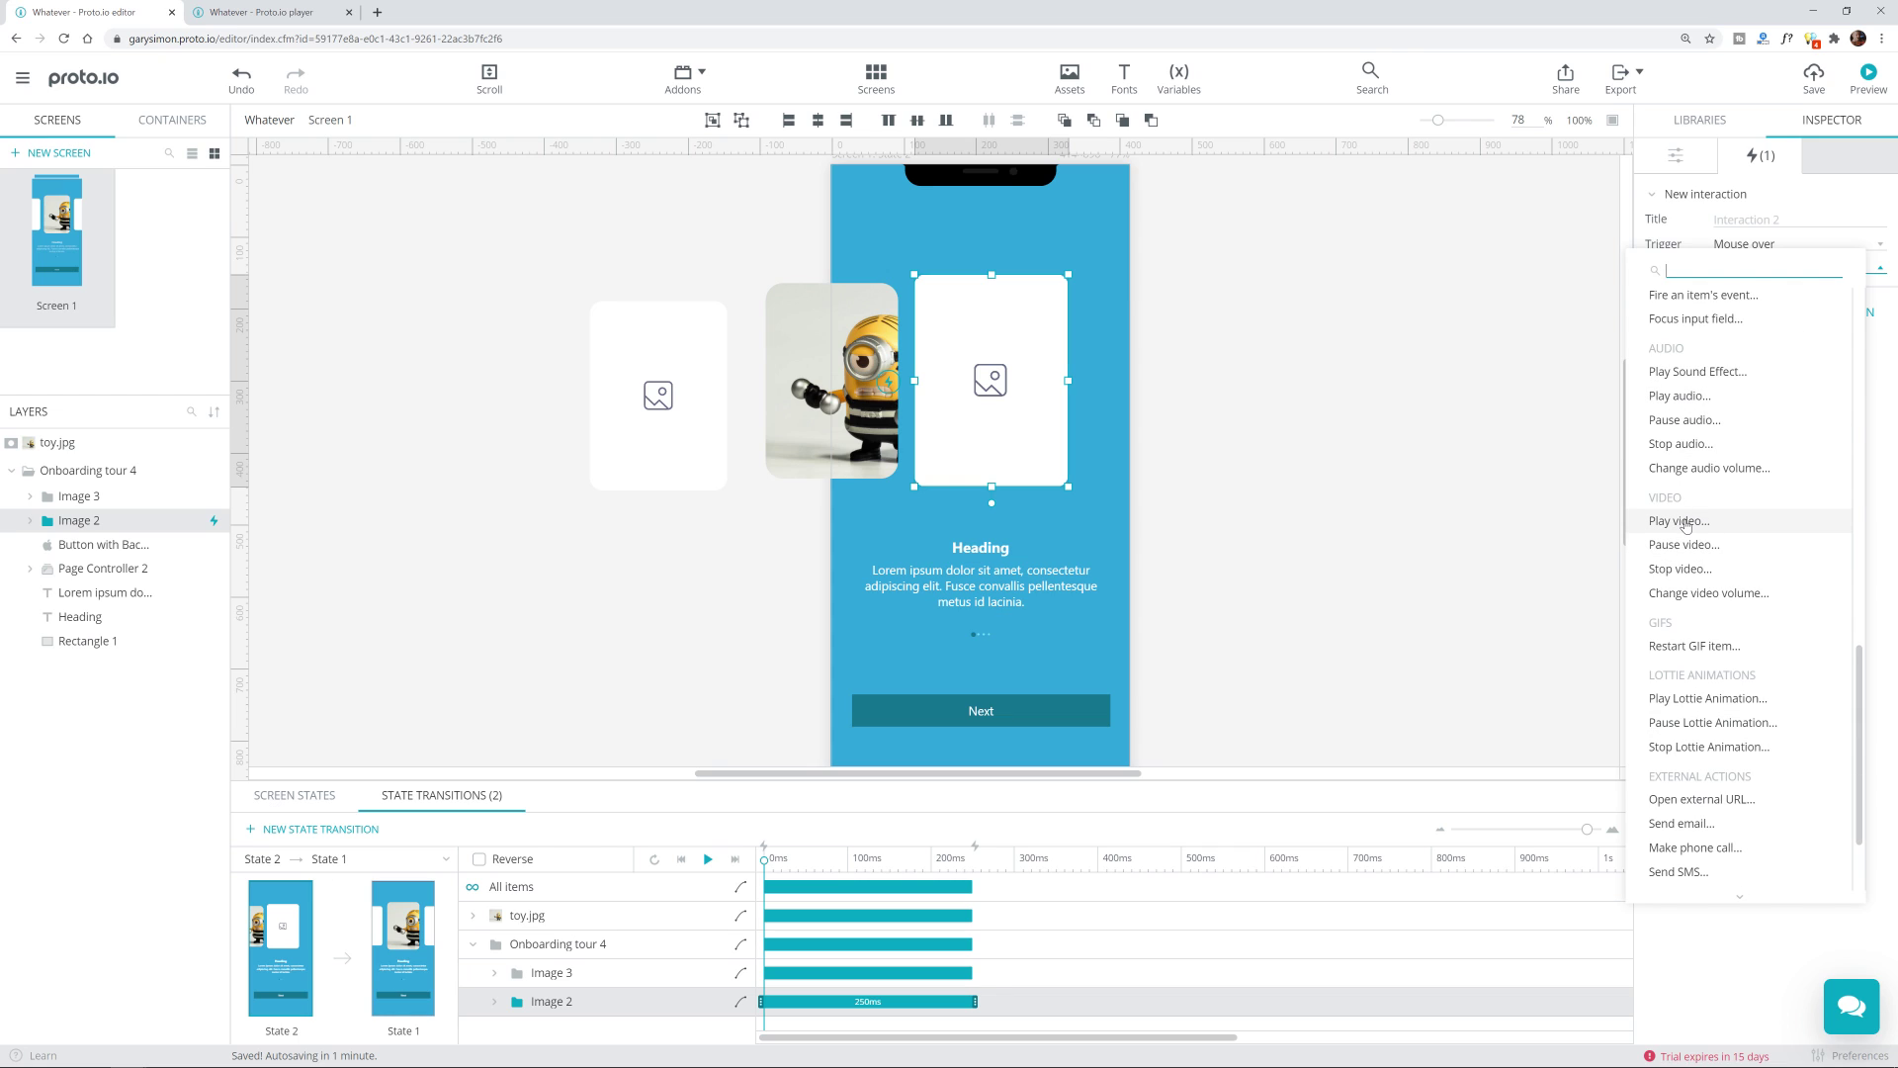
scroll(1712, 650, "down", 1)
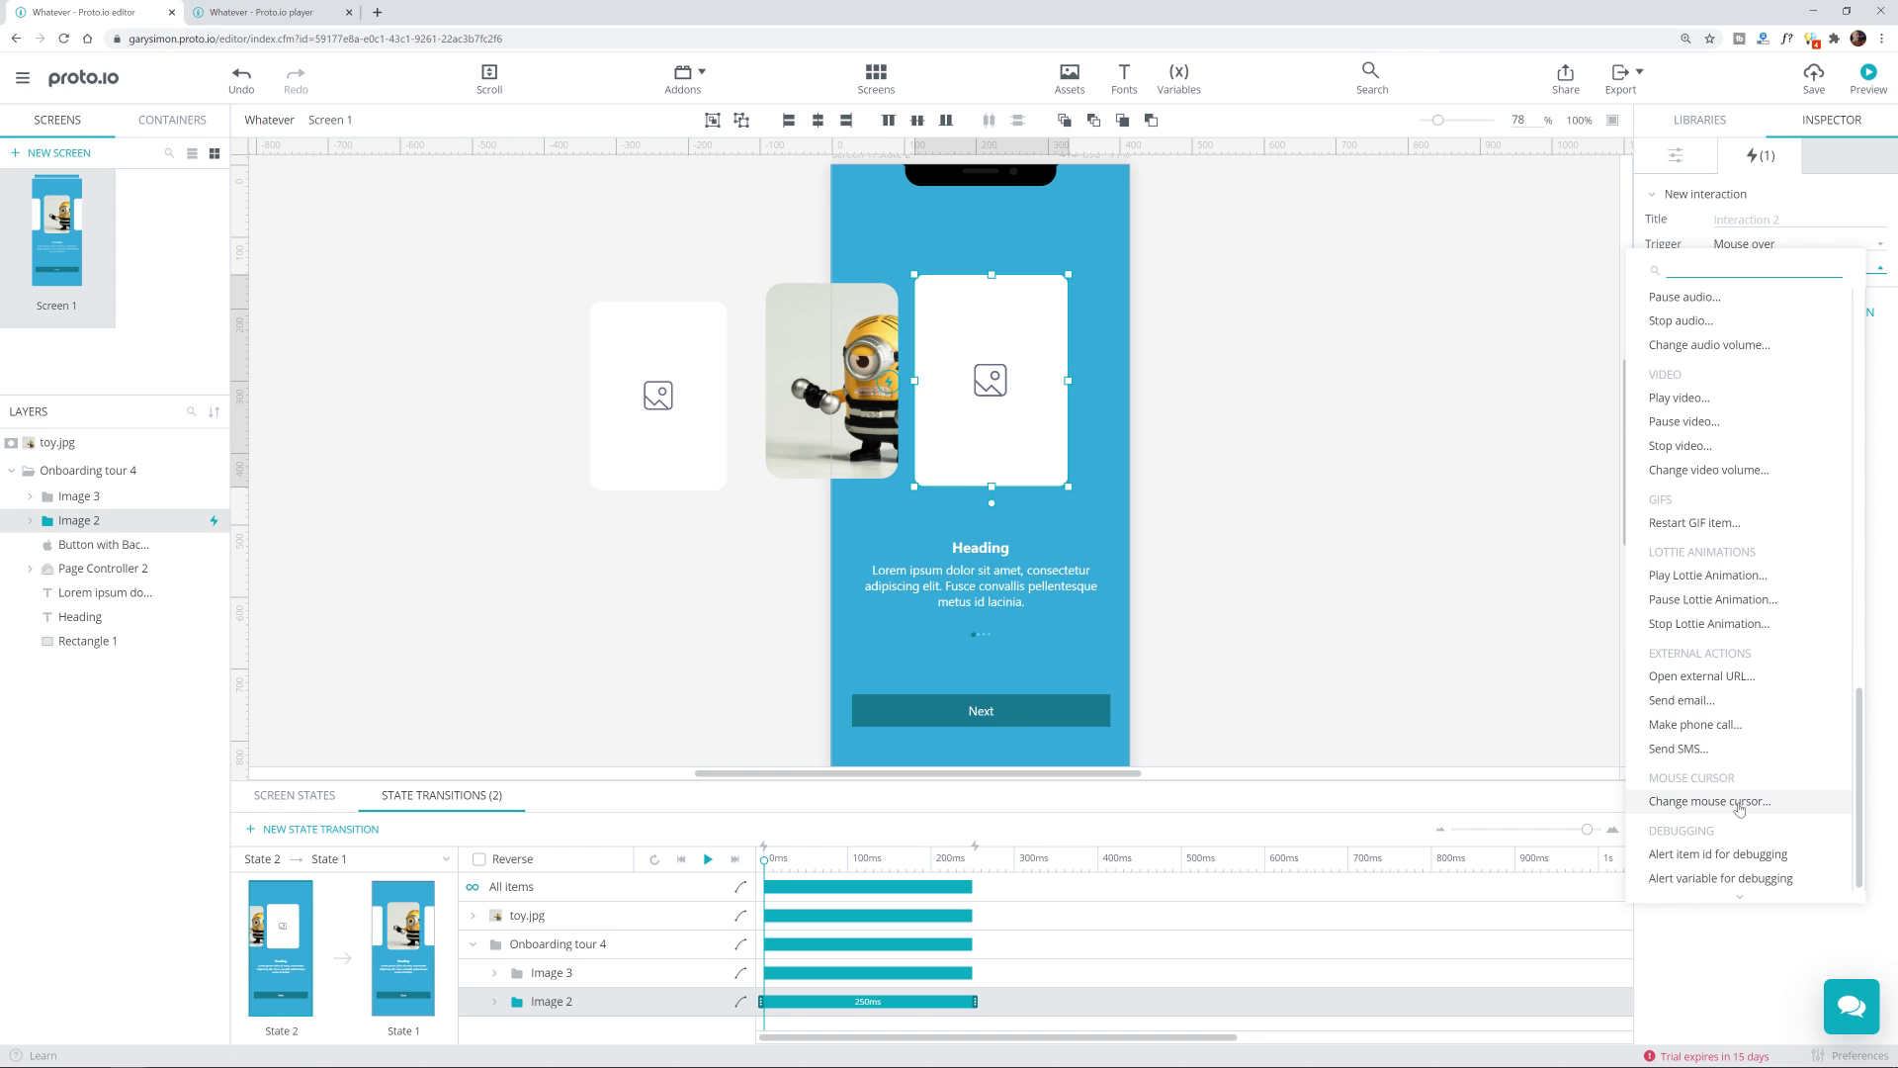
scroll(1740, 808, "up", 8)
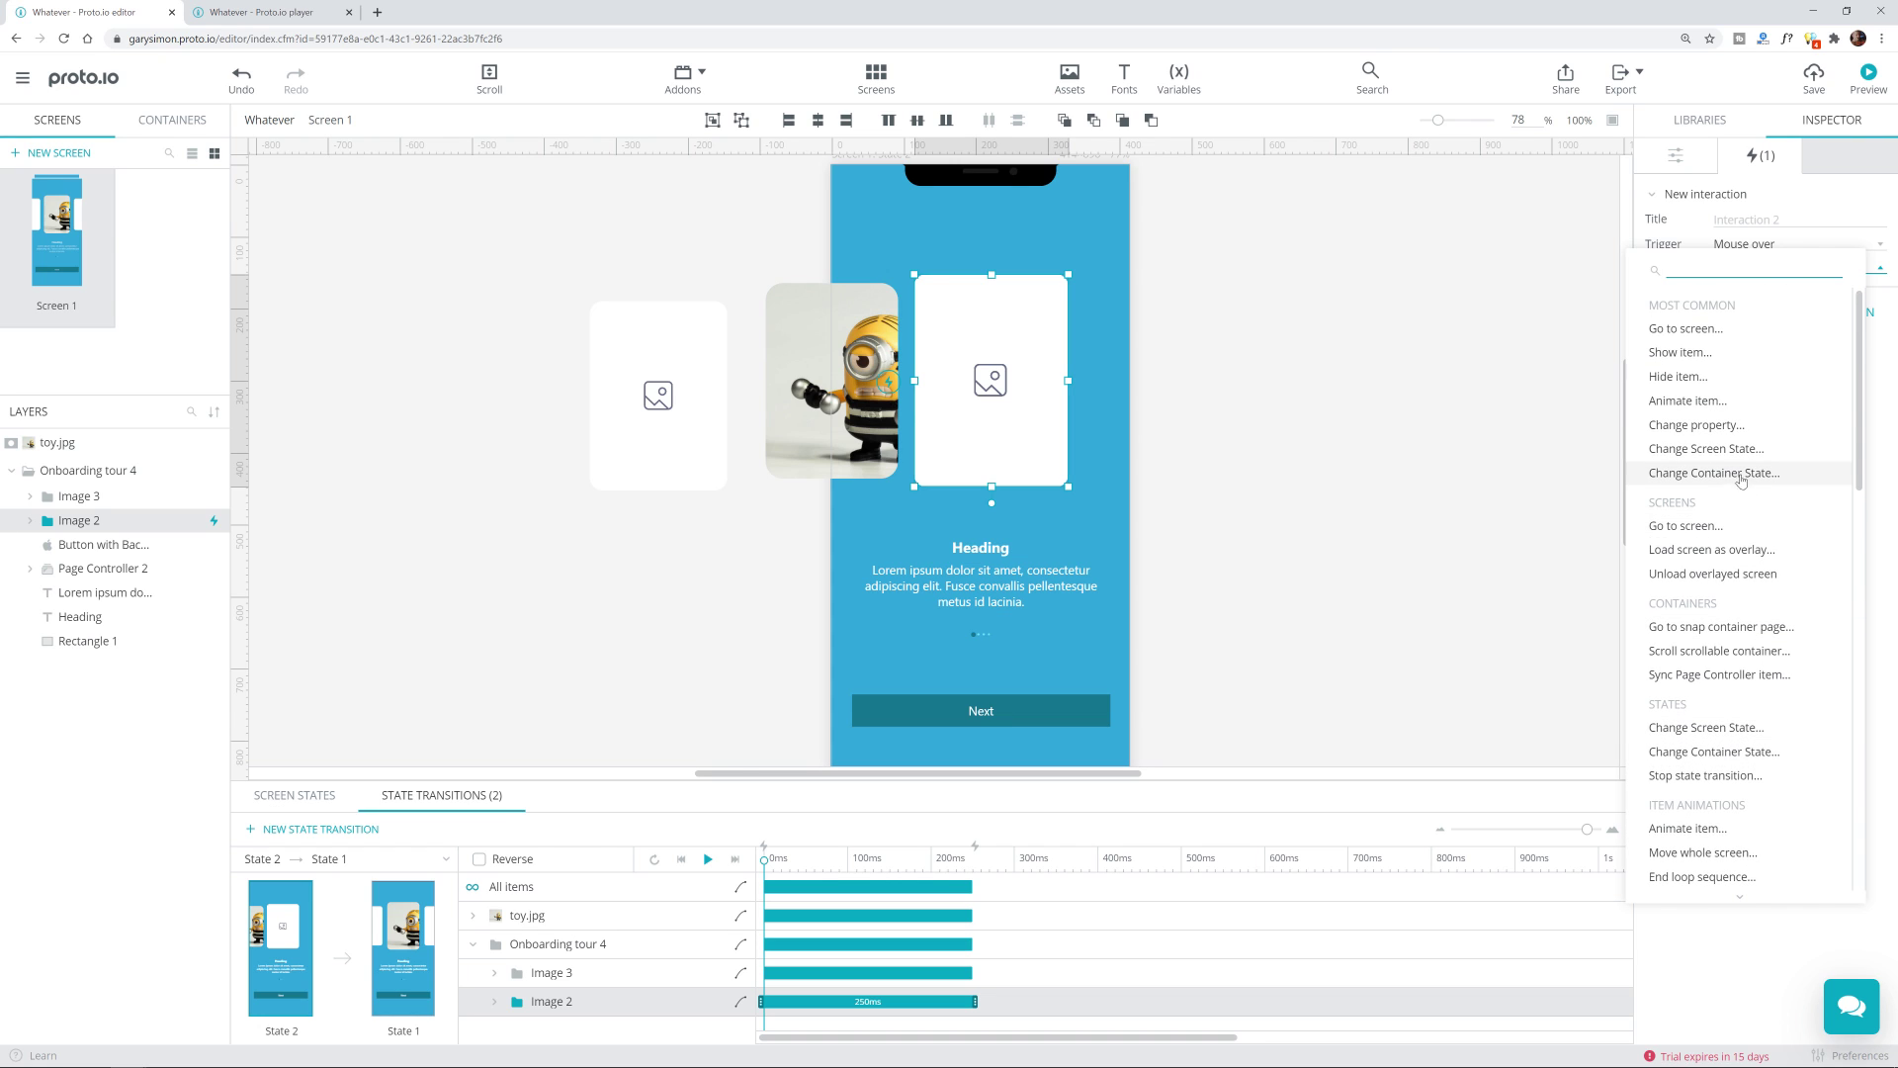
Step: Set the action to Animate item on Screen 1's Image 2 with Fade item to 0.6, and save
left_click(1697, 401)
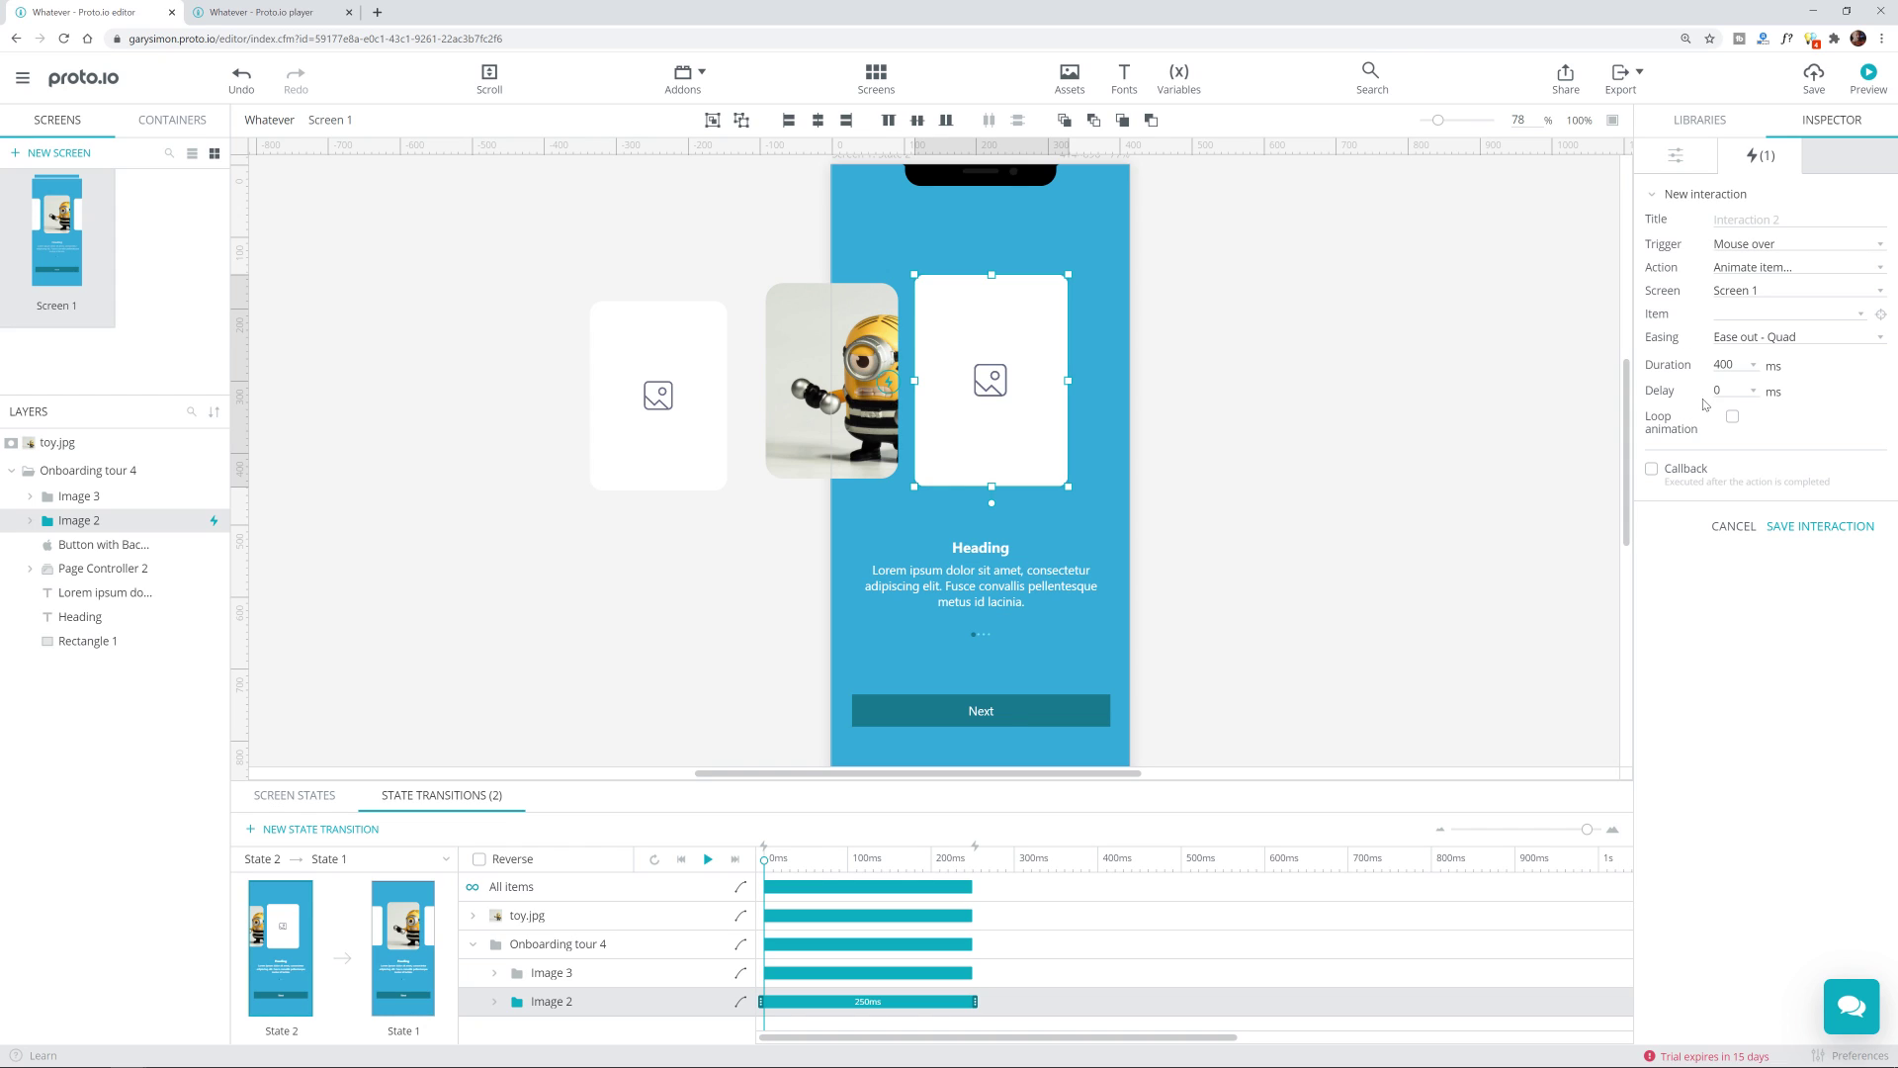
left_click(1779, 291)
left_click(1779, 294)
left_click(1762, 314)
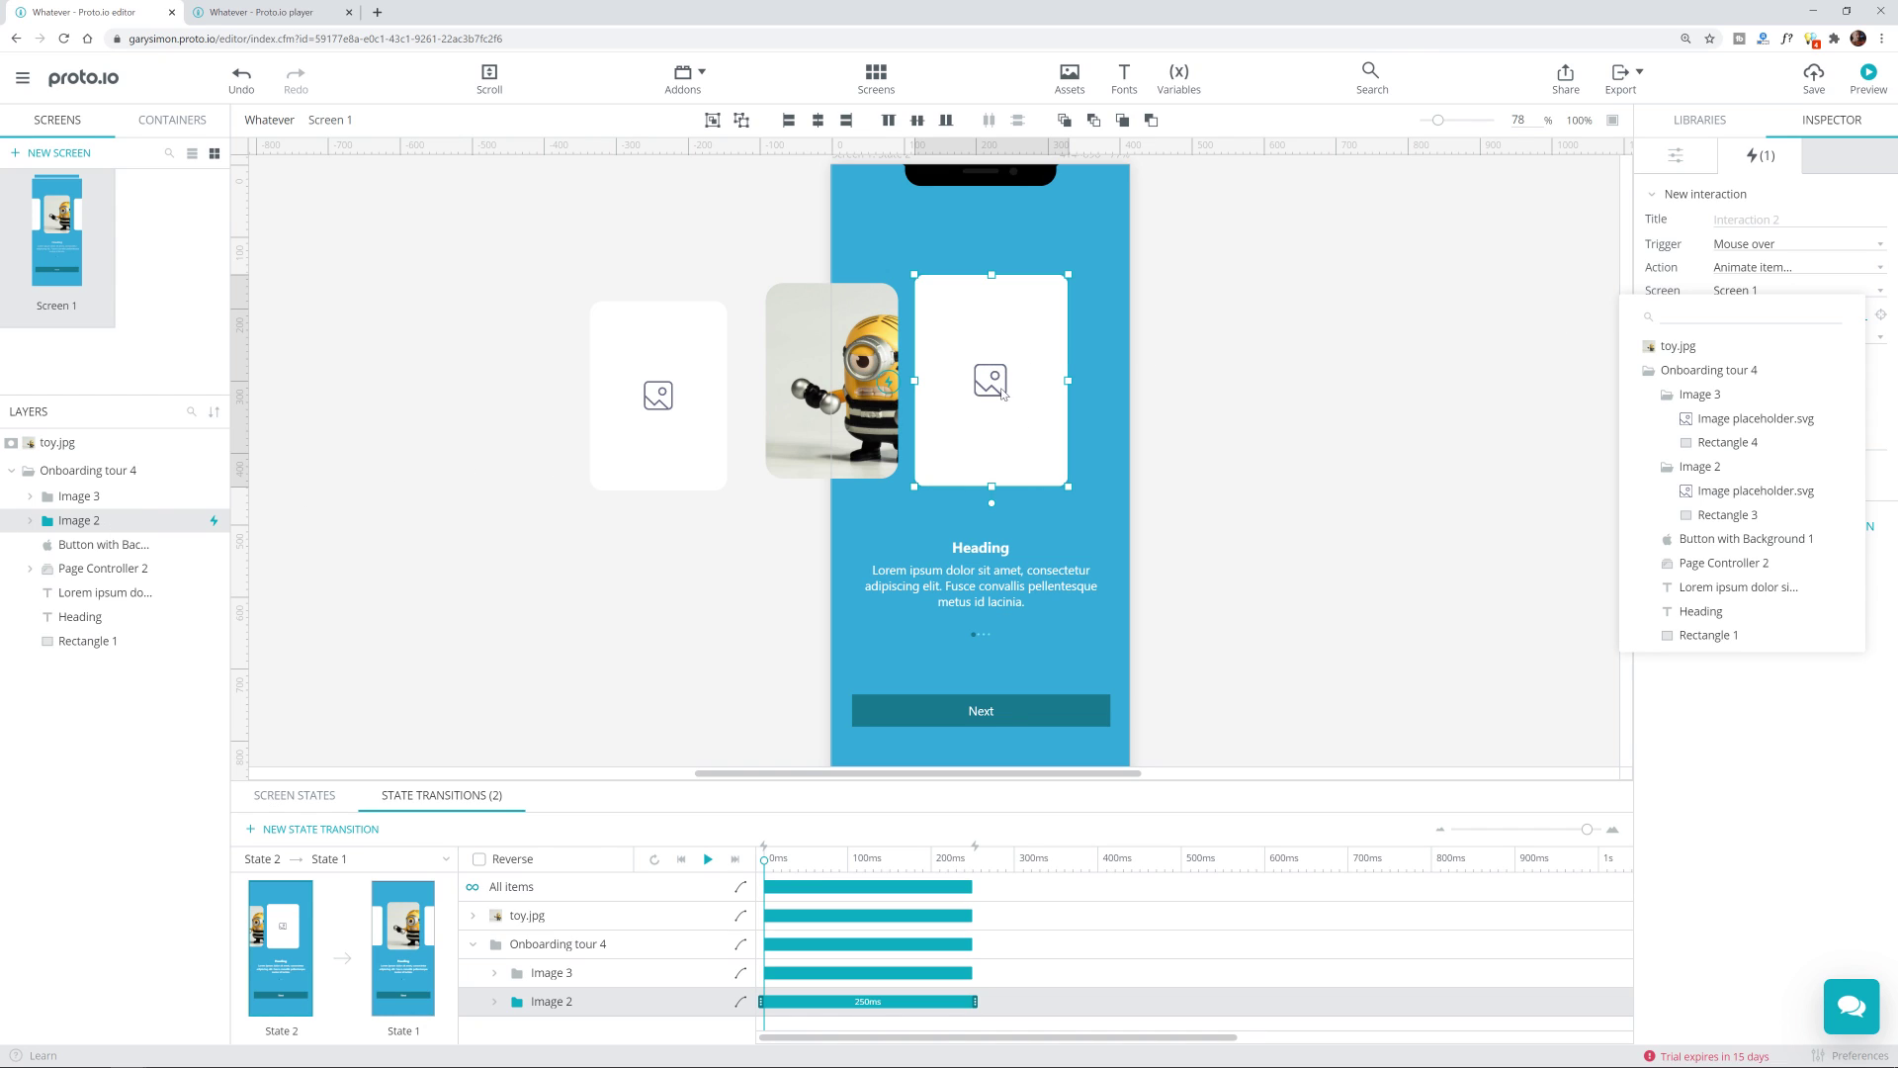
left_click(1701, 467)
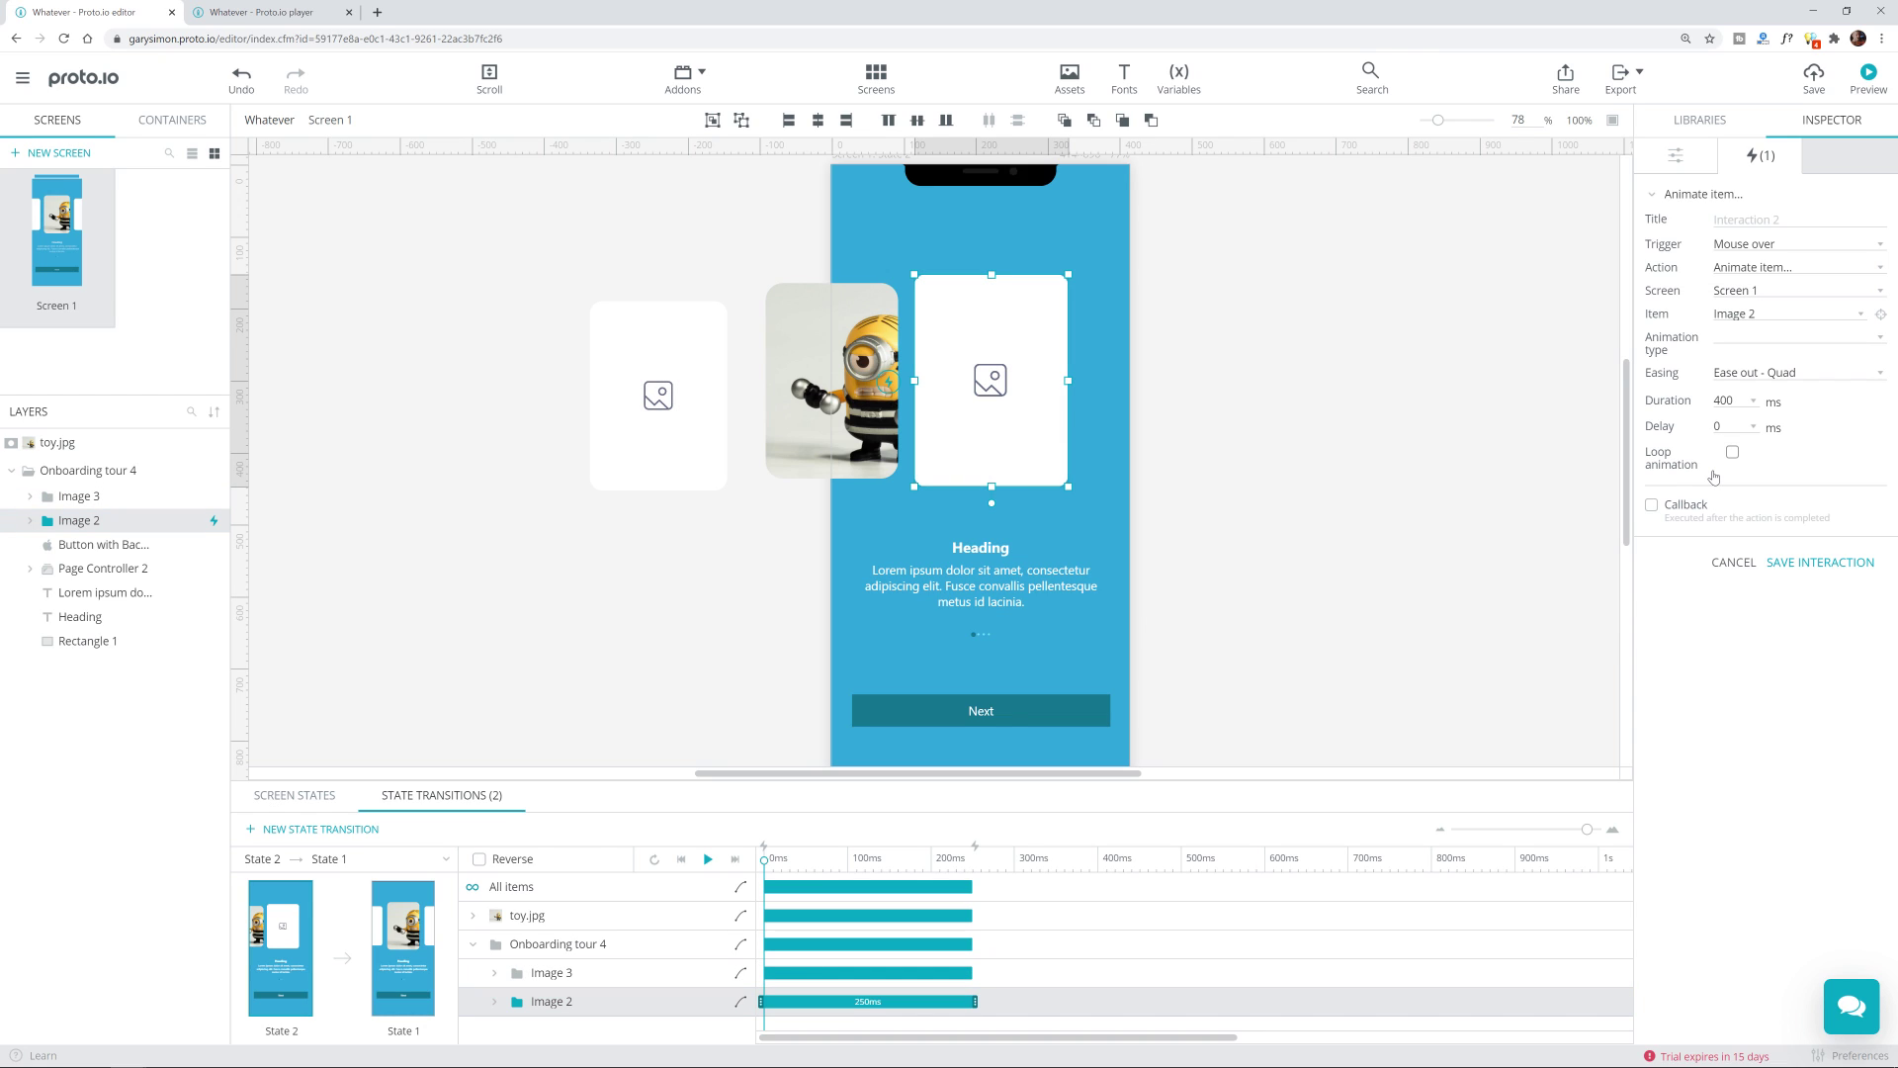
left_click(1743, 340)
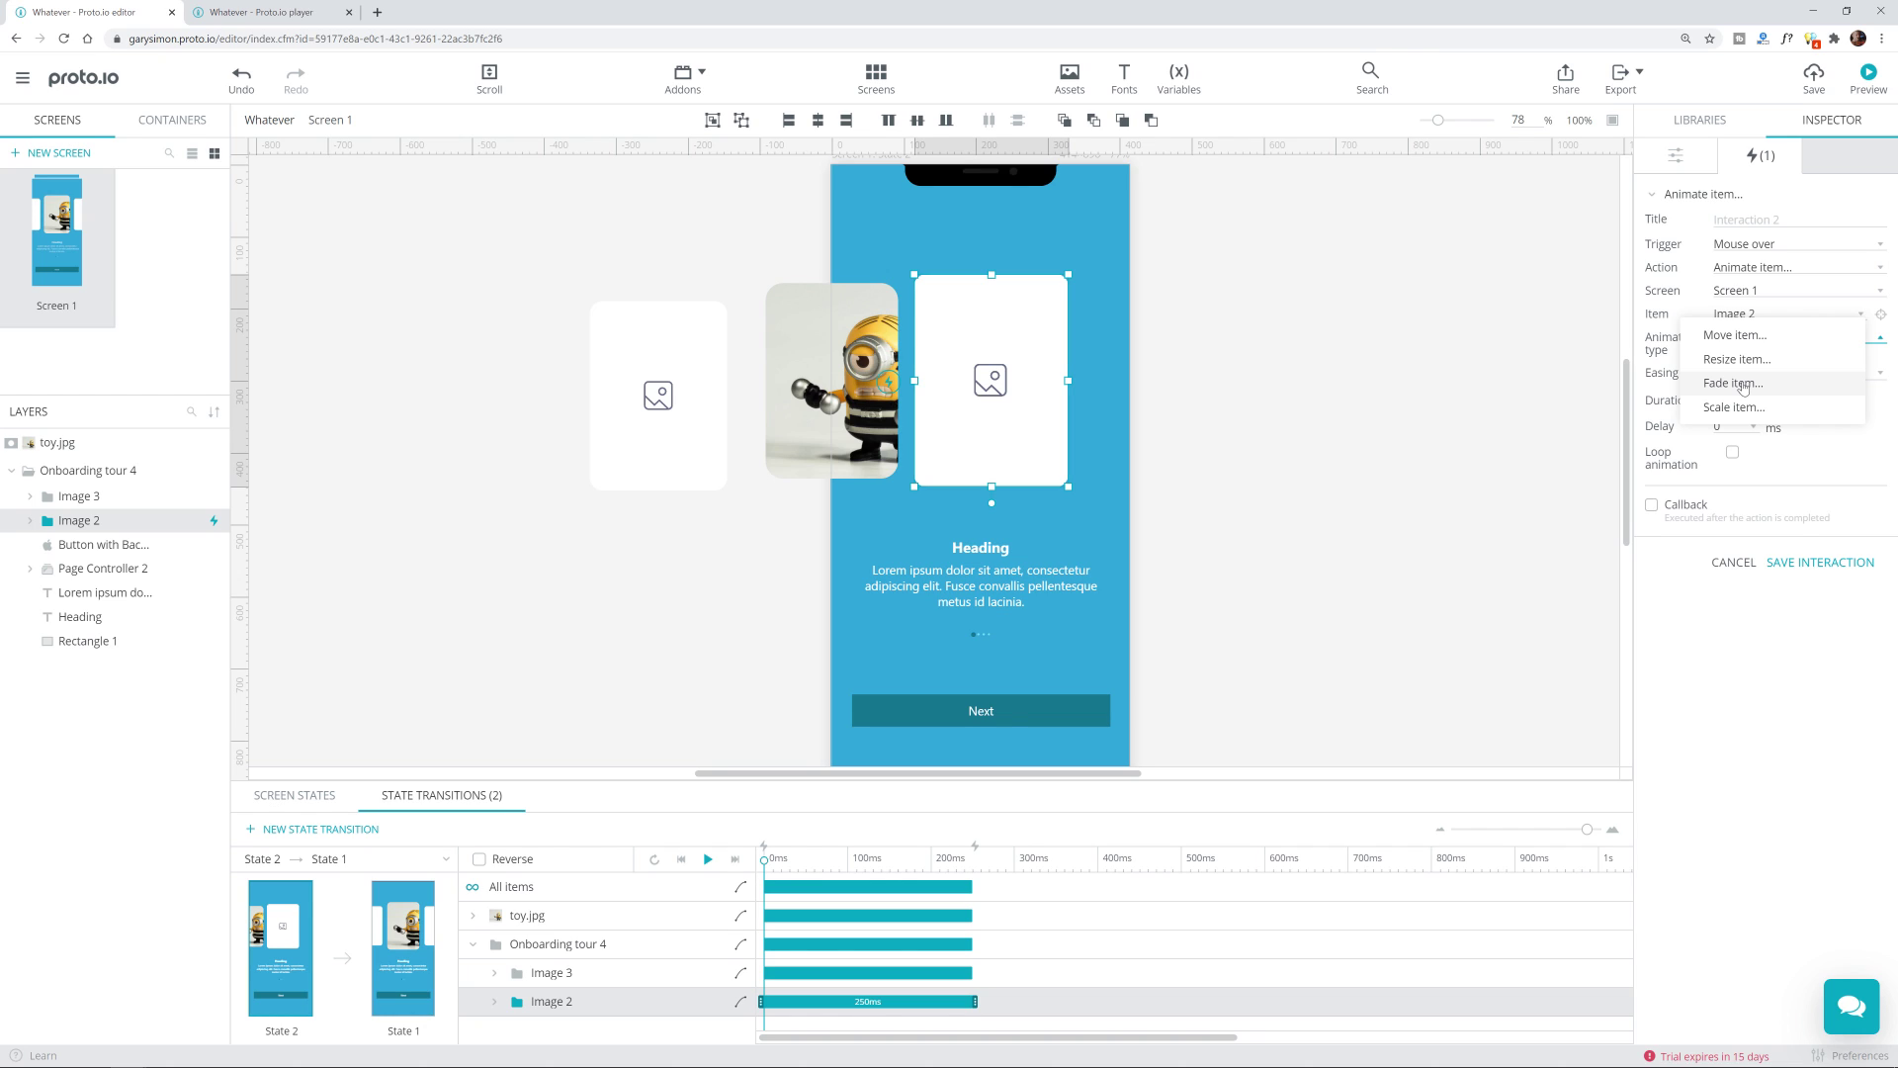
left_click(1743, 386)
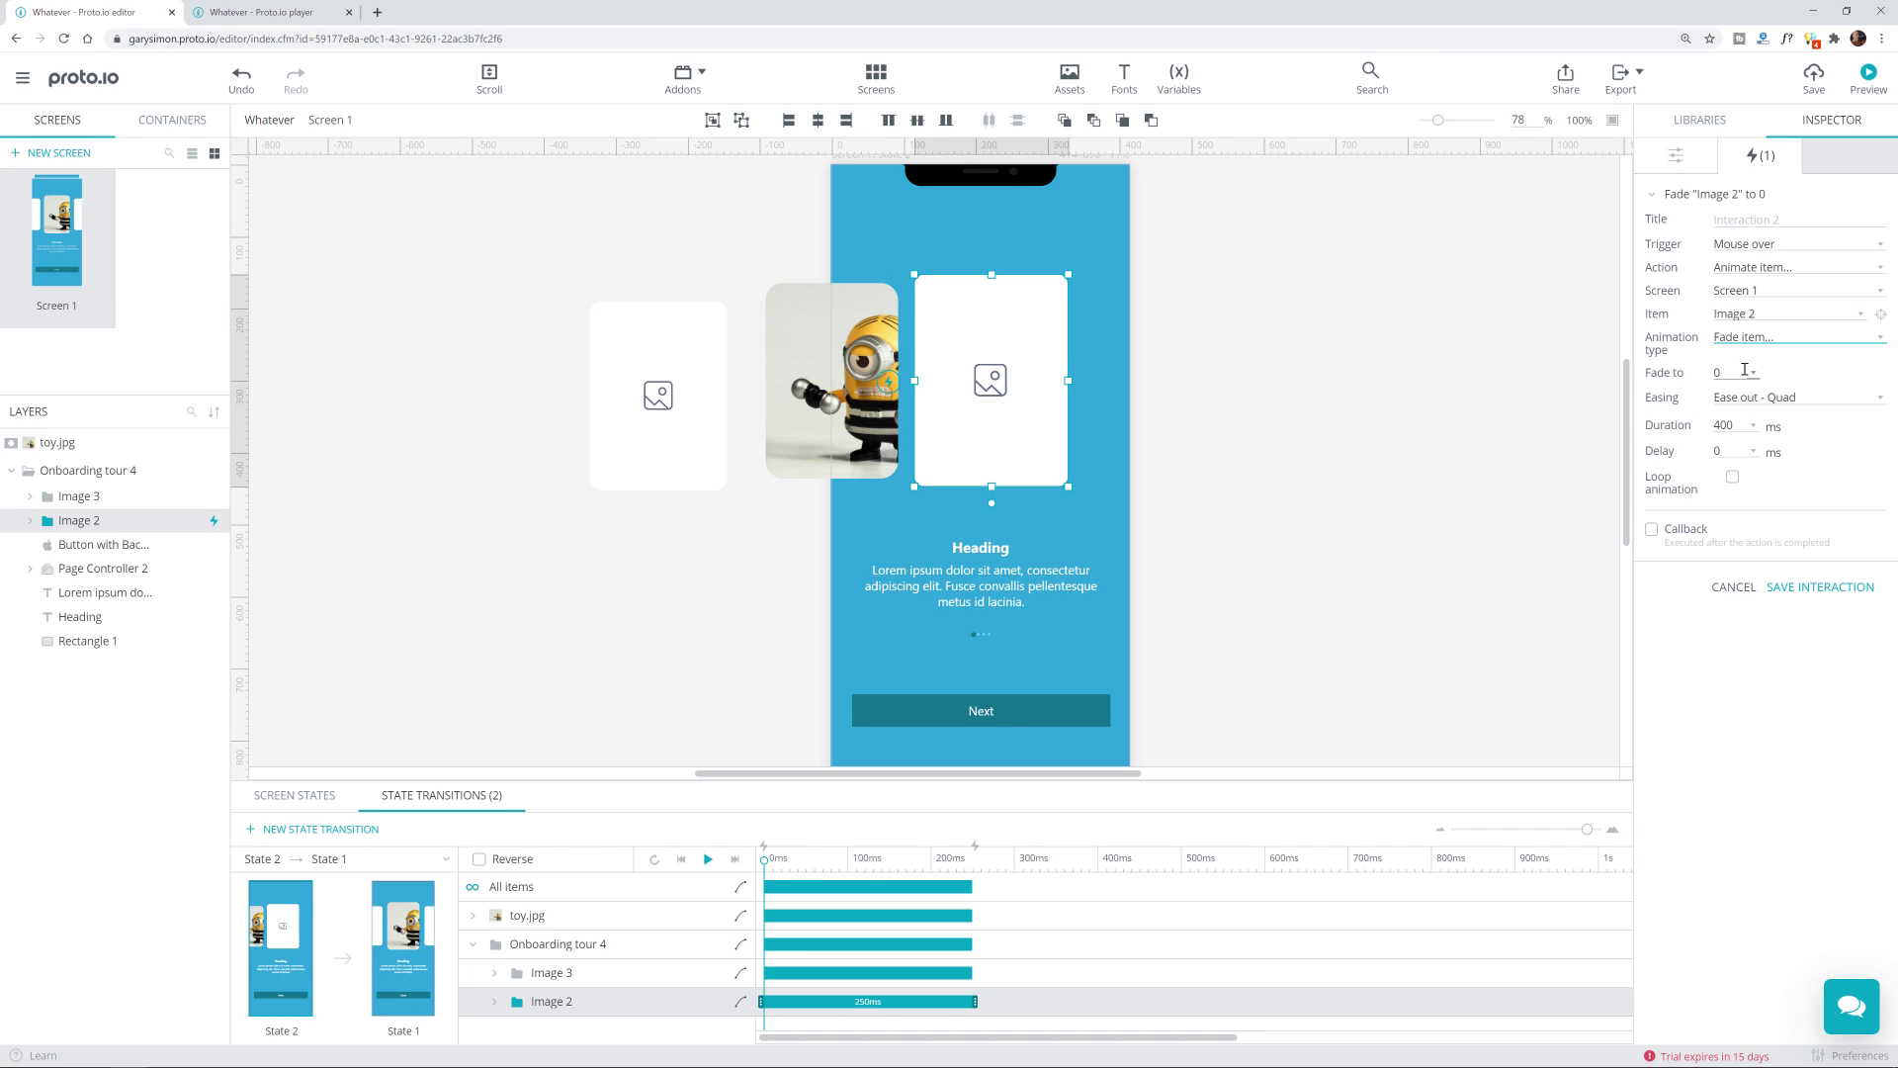
left_click(1751, 373)
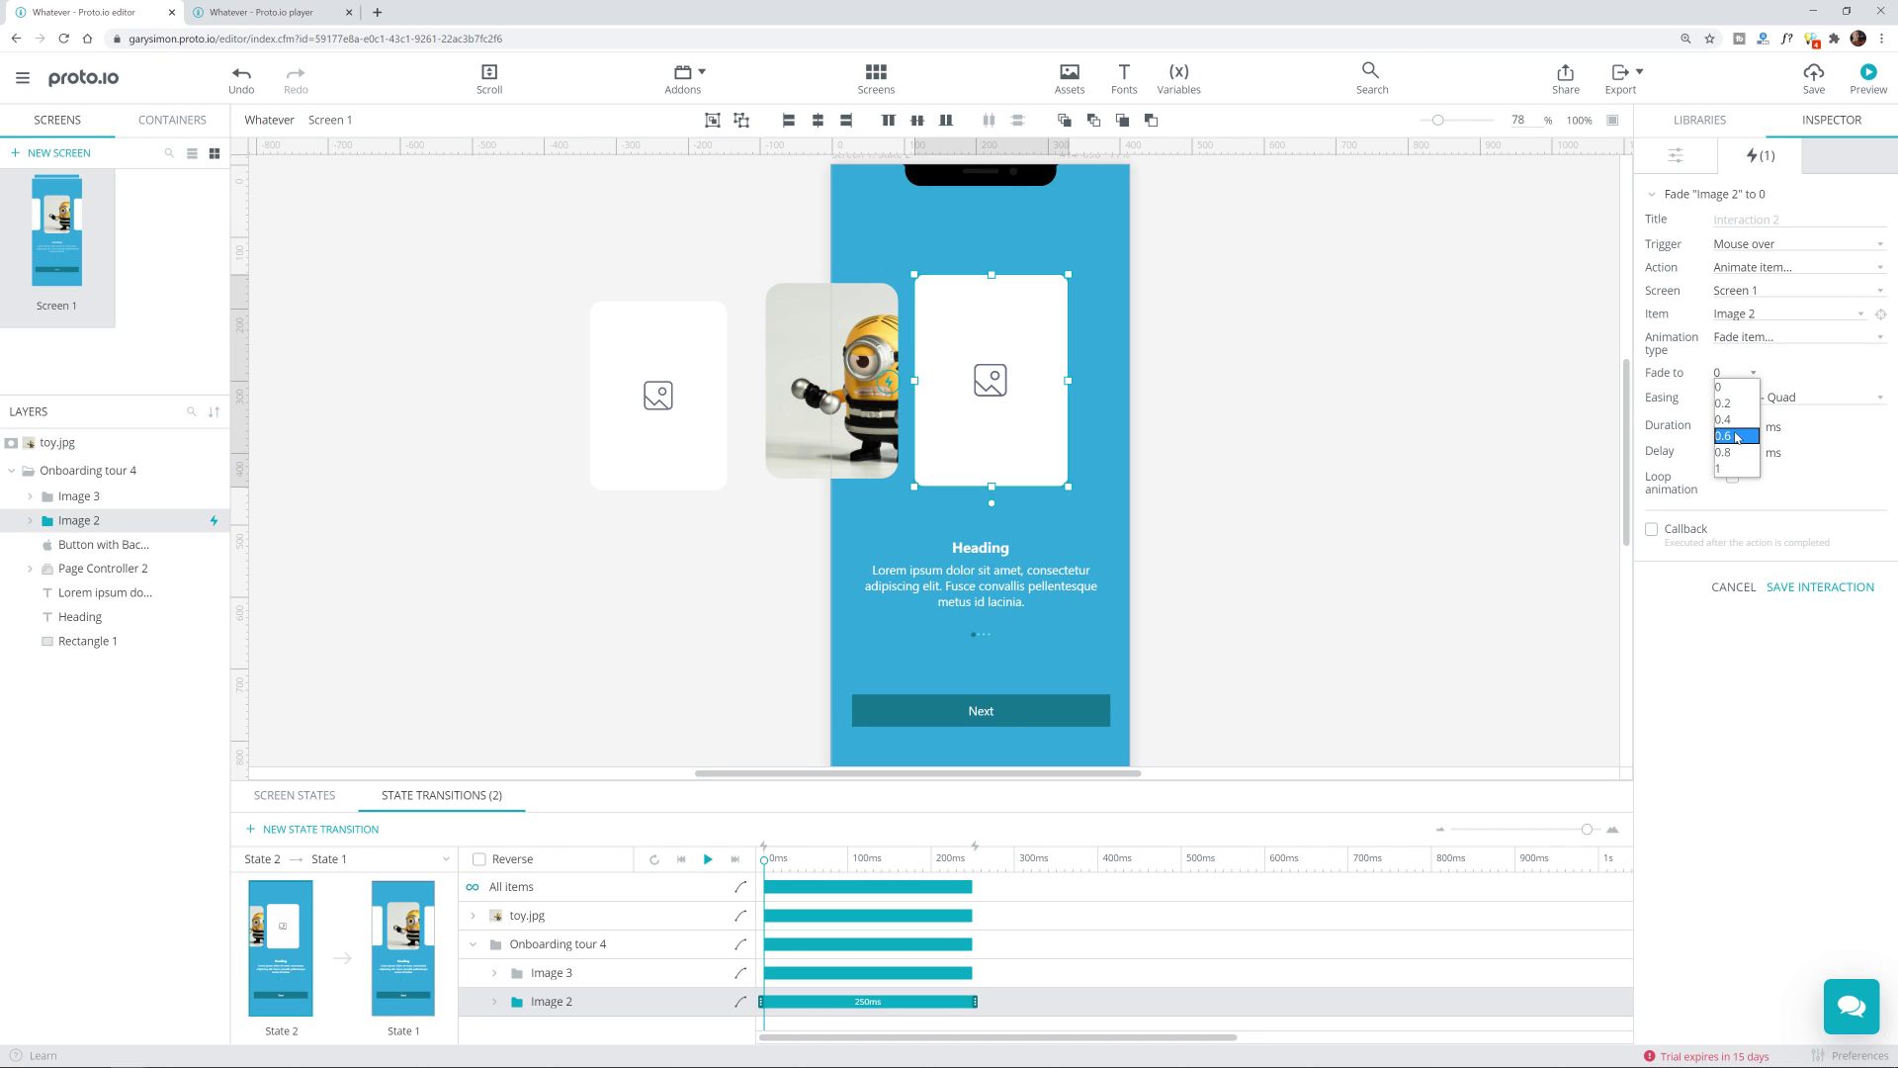
left_click(1739, 436)
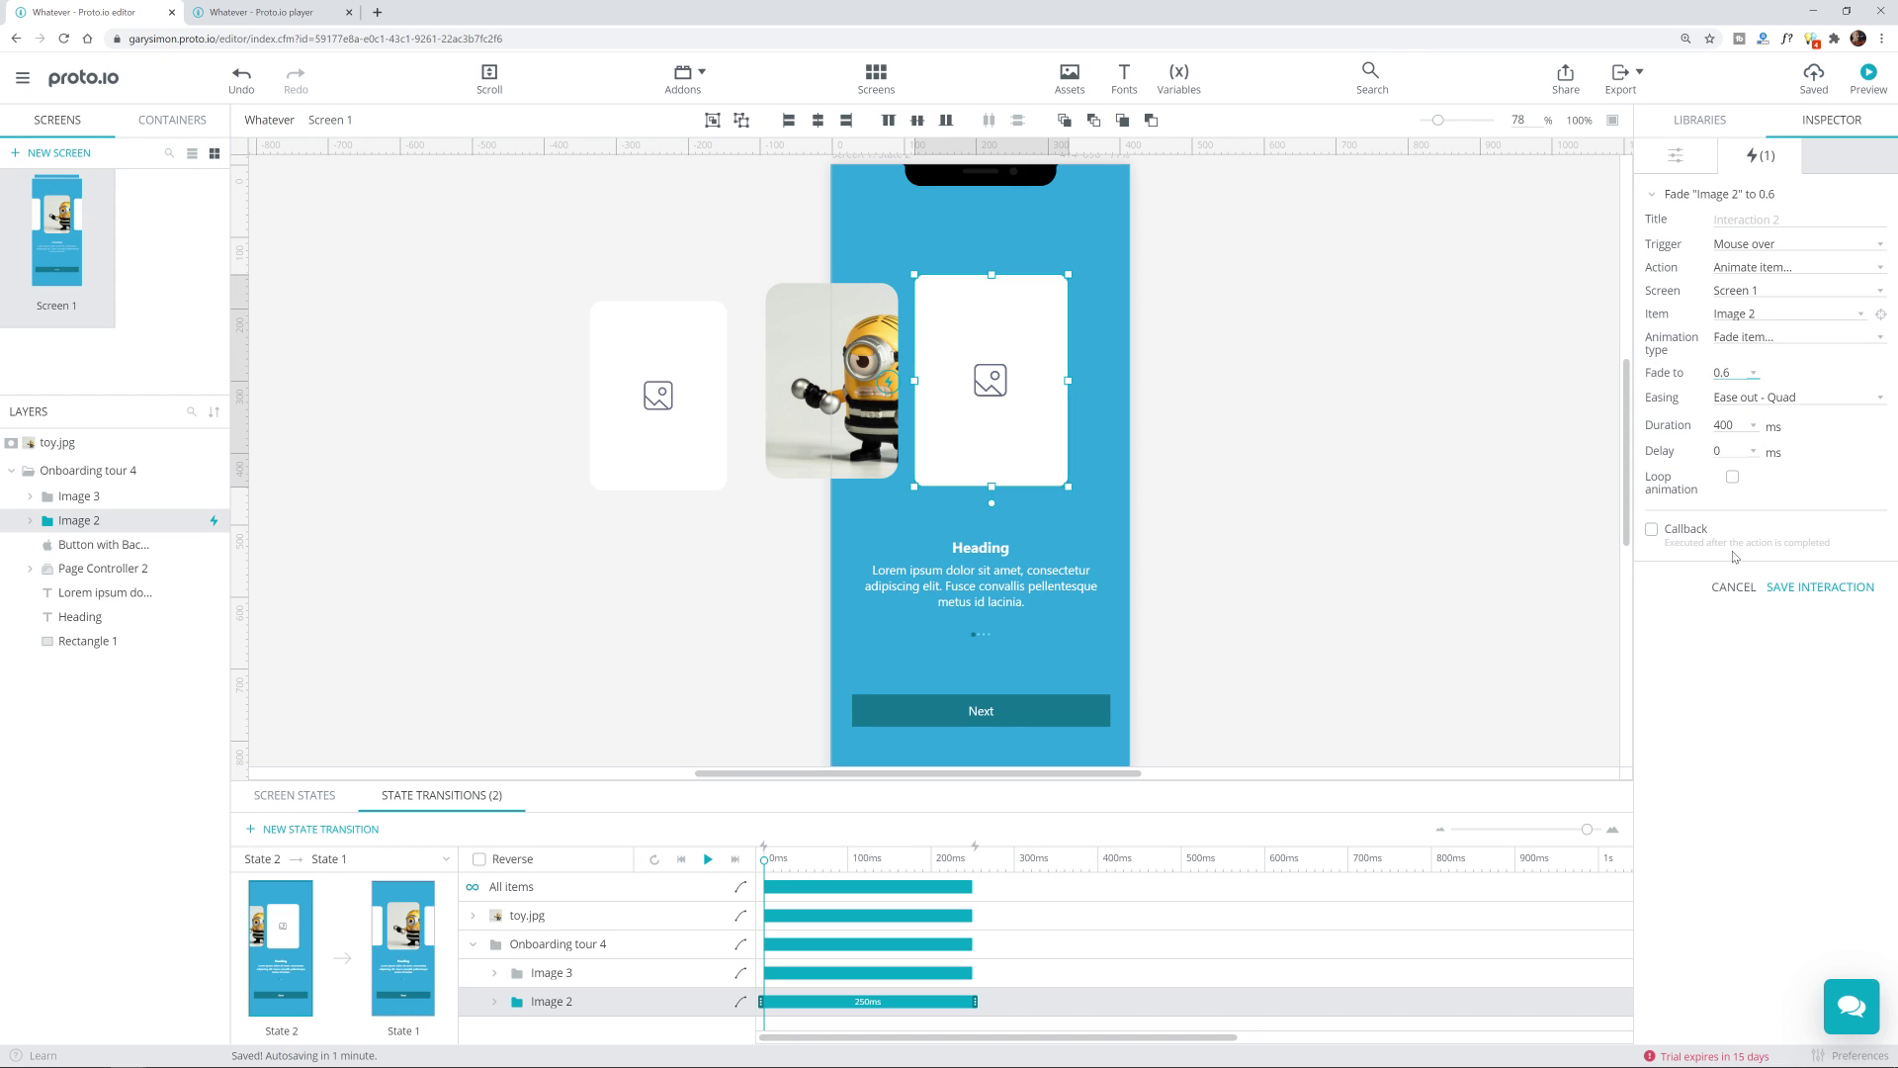
left_click(1785, 589)
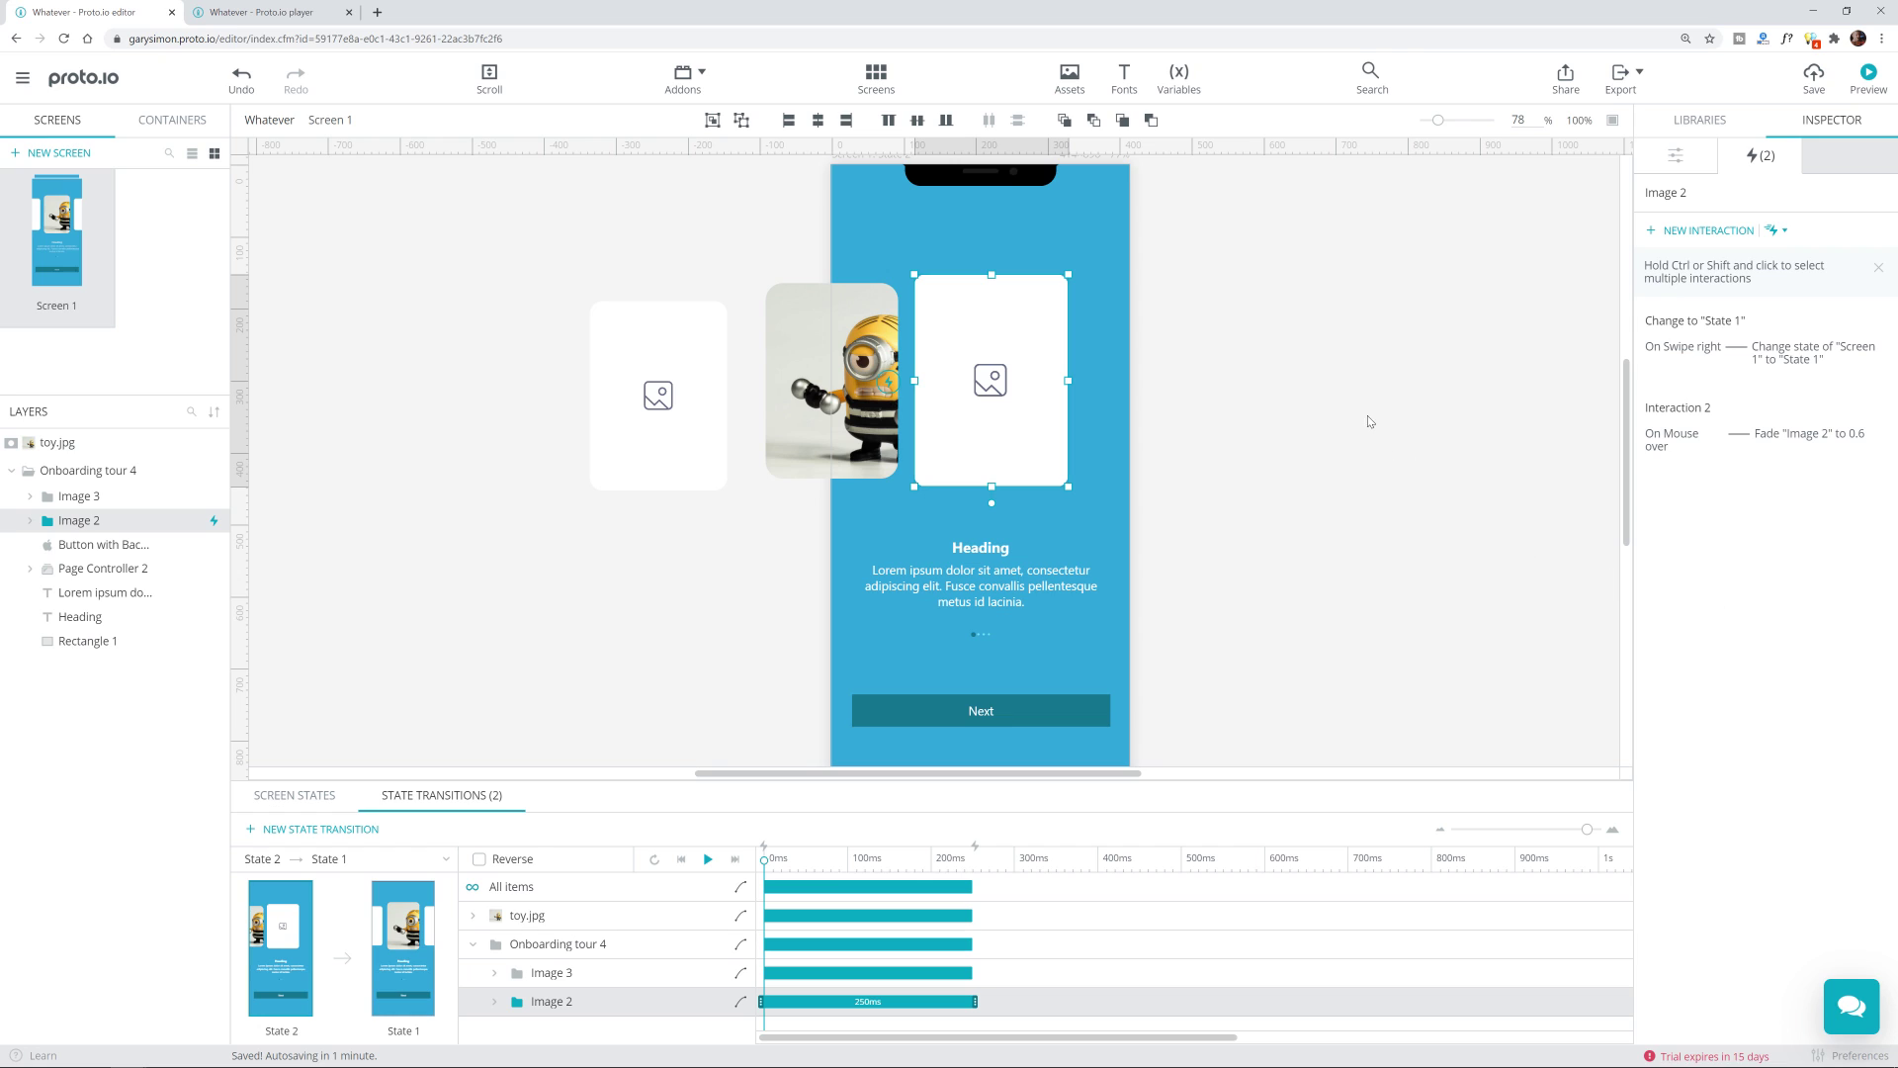
left_click(1868, 75)
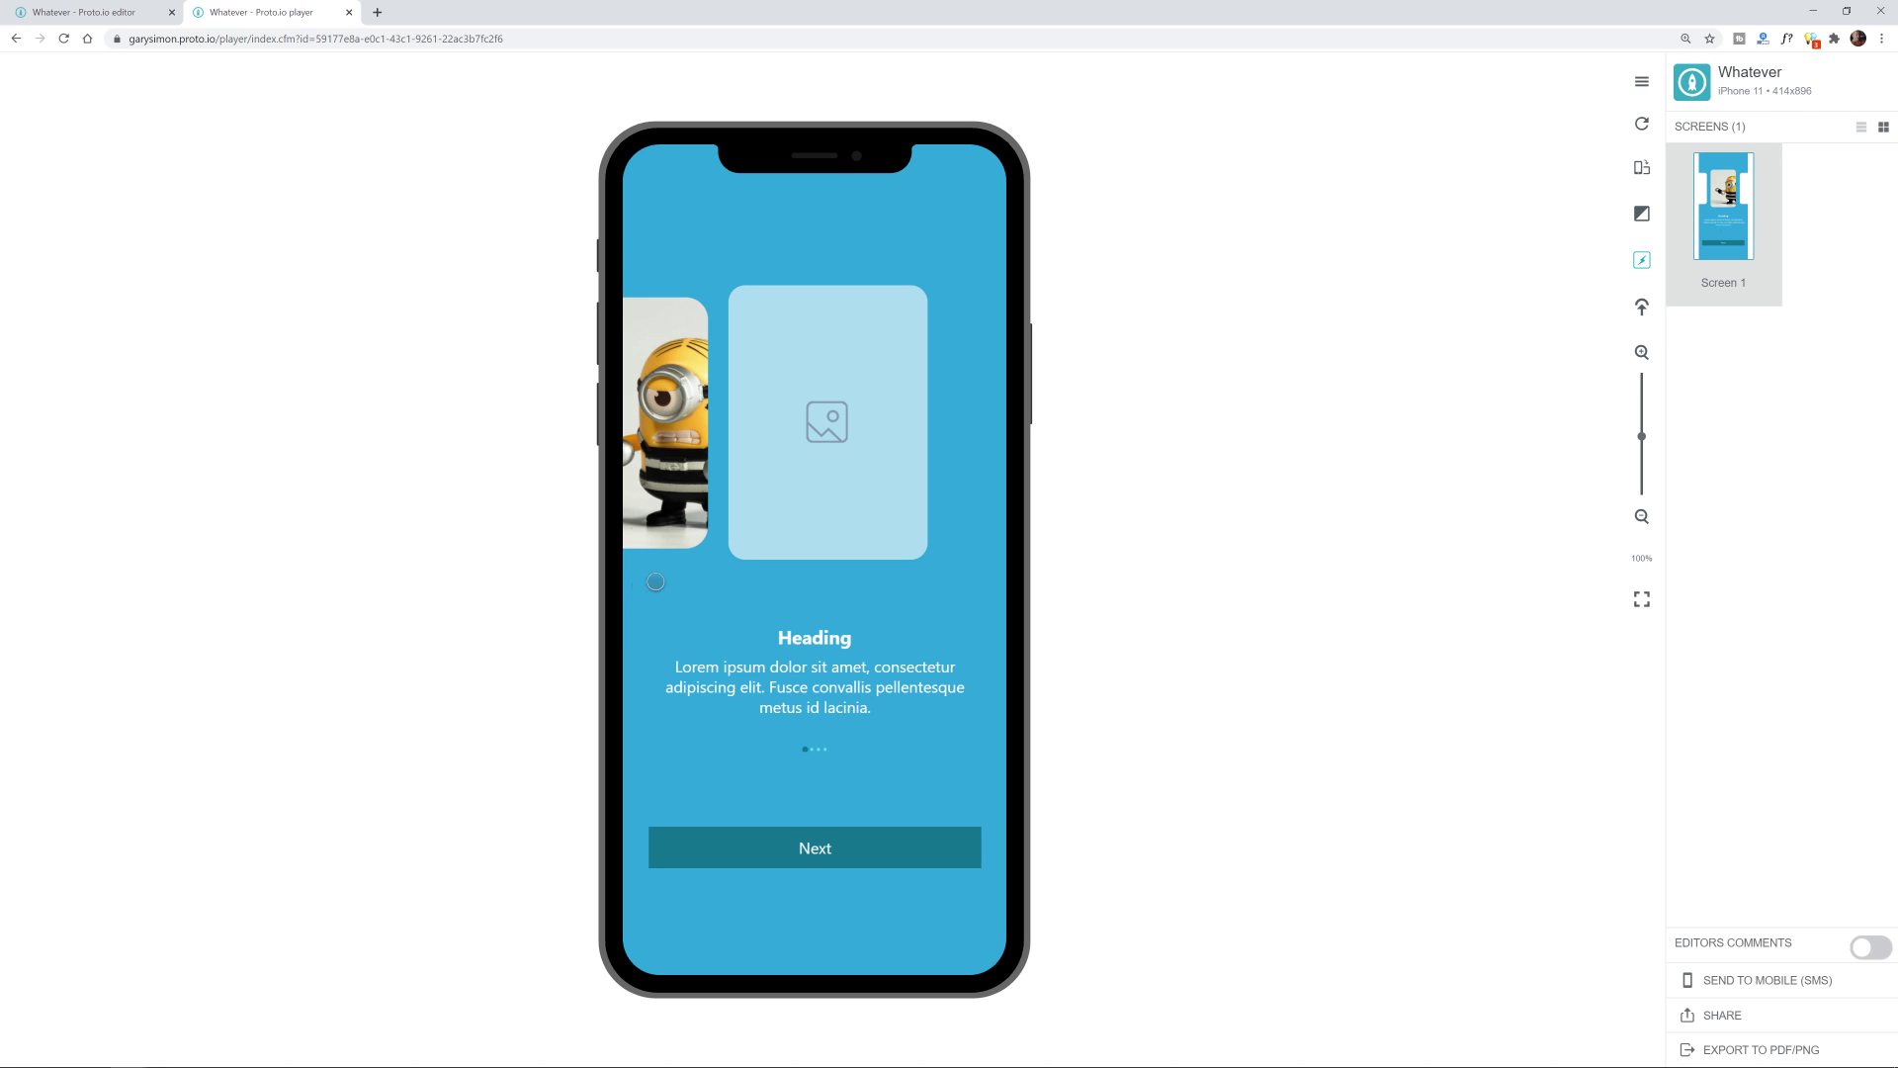
left_click(126, 13)
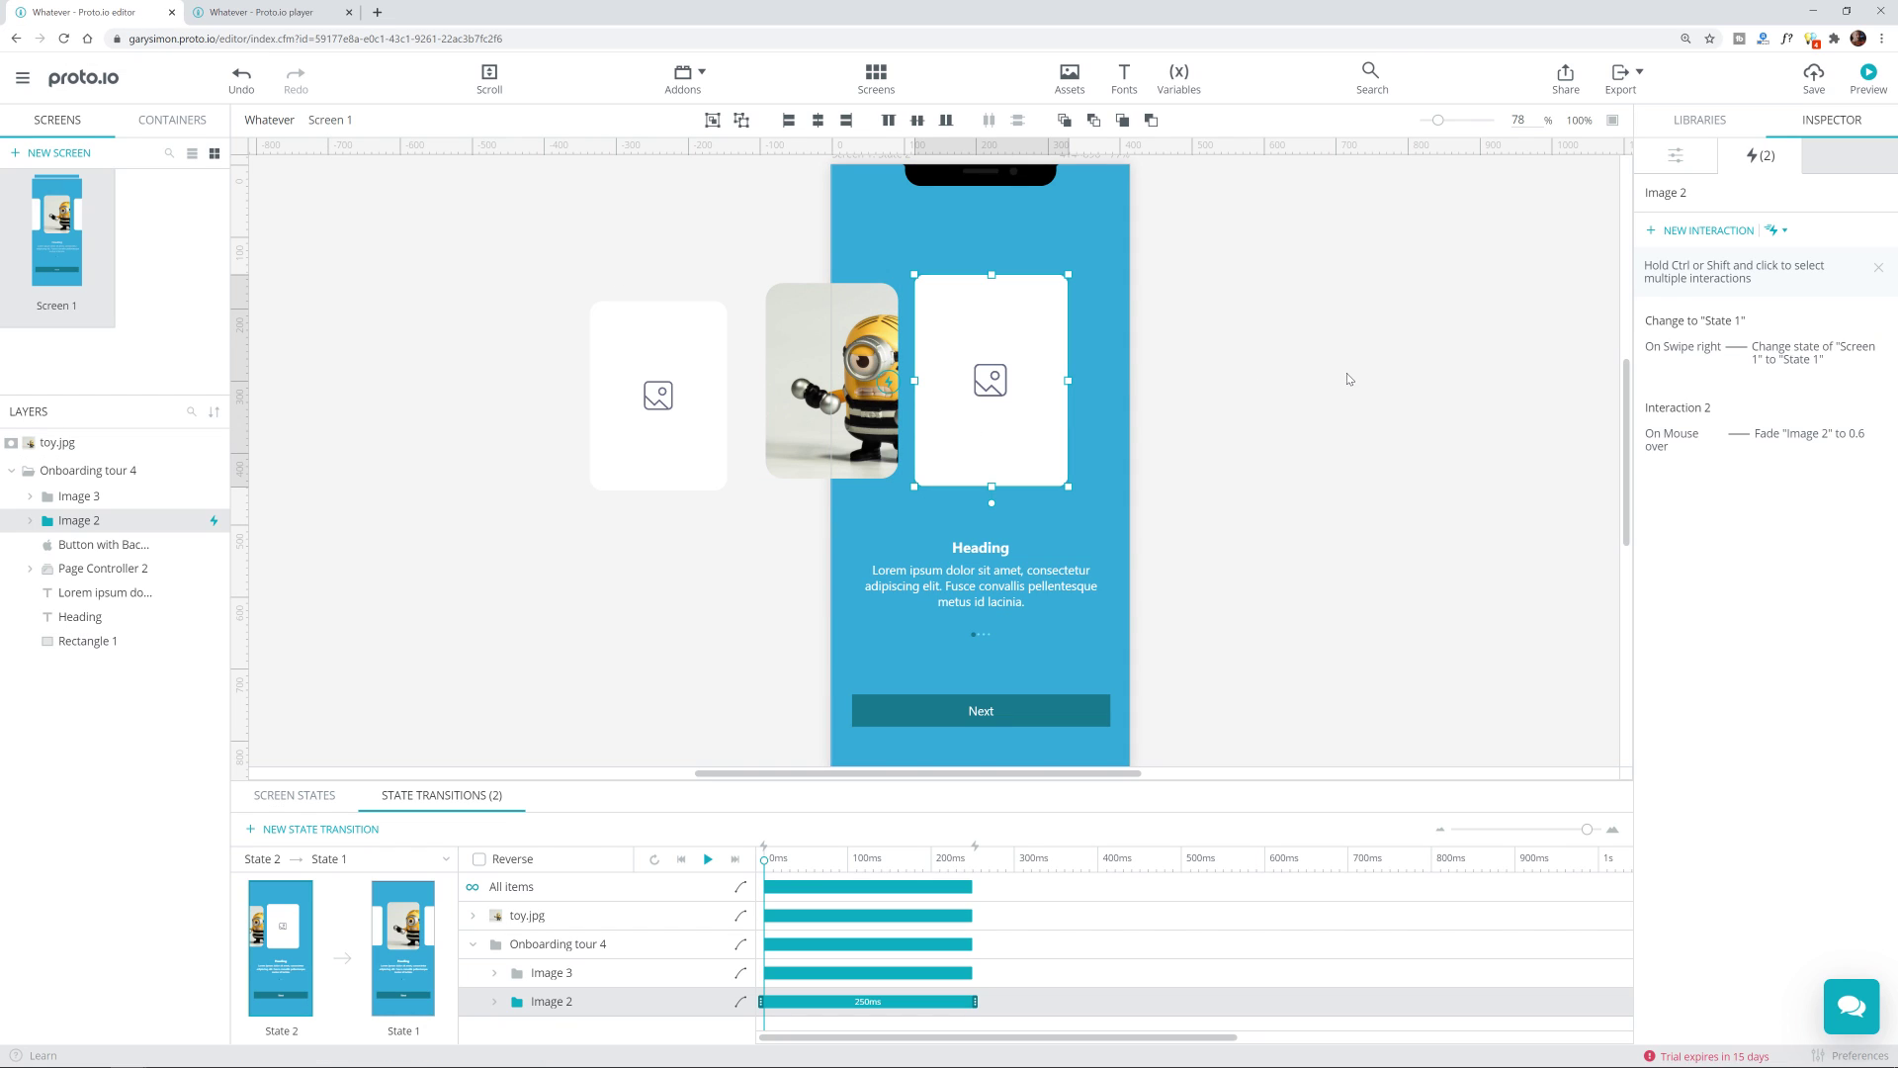
Step: Duplicate Interaction 2 as a Mouse out trigger fading Image 2 to 1, save, and preview
right_click(1774, 443)
left_click(1762, 501)
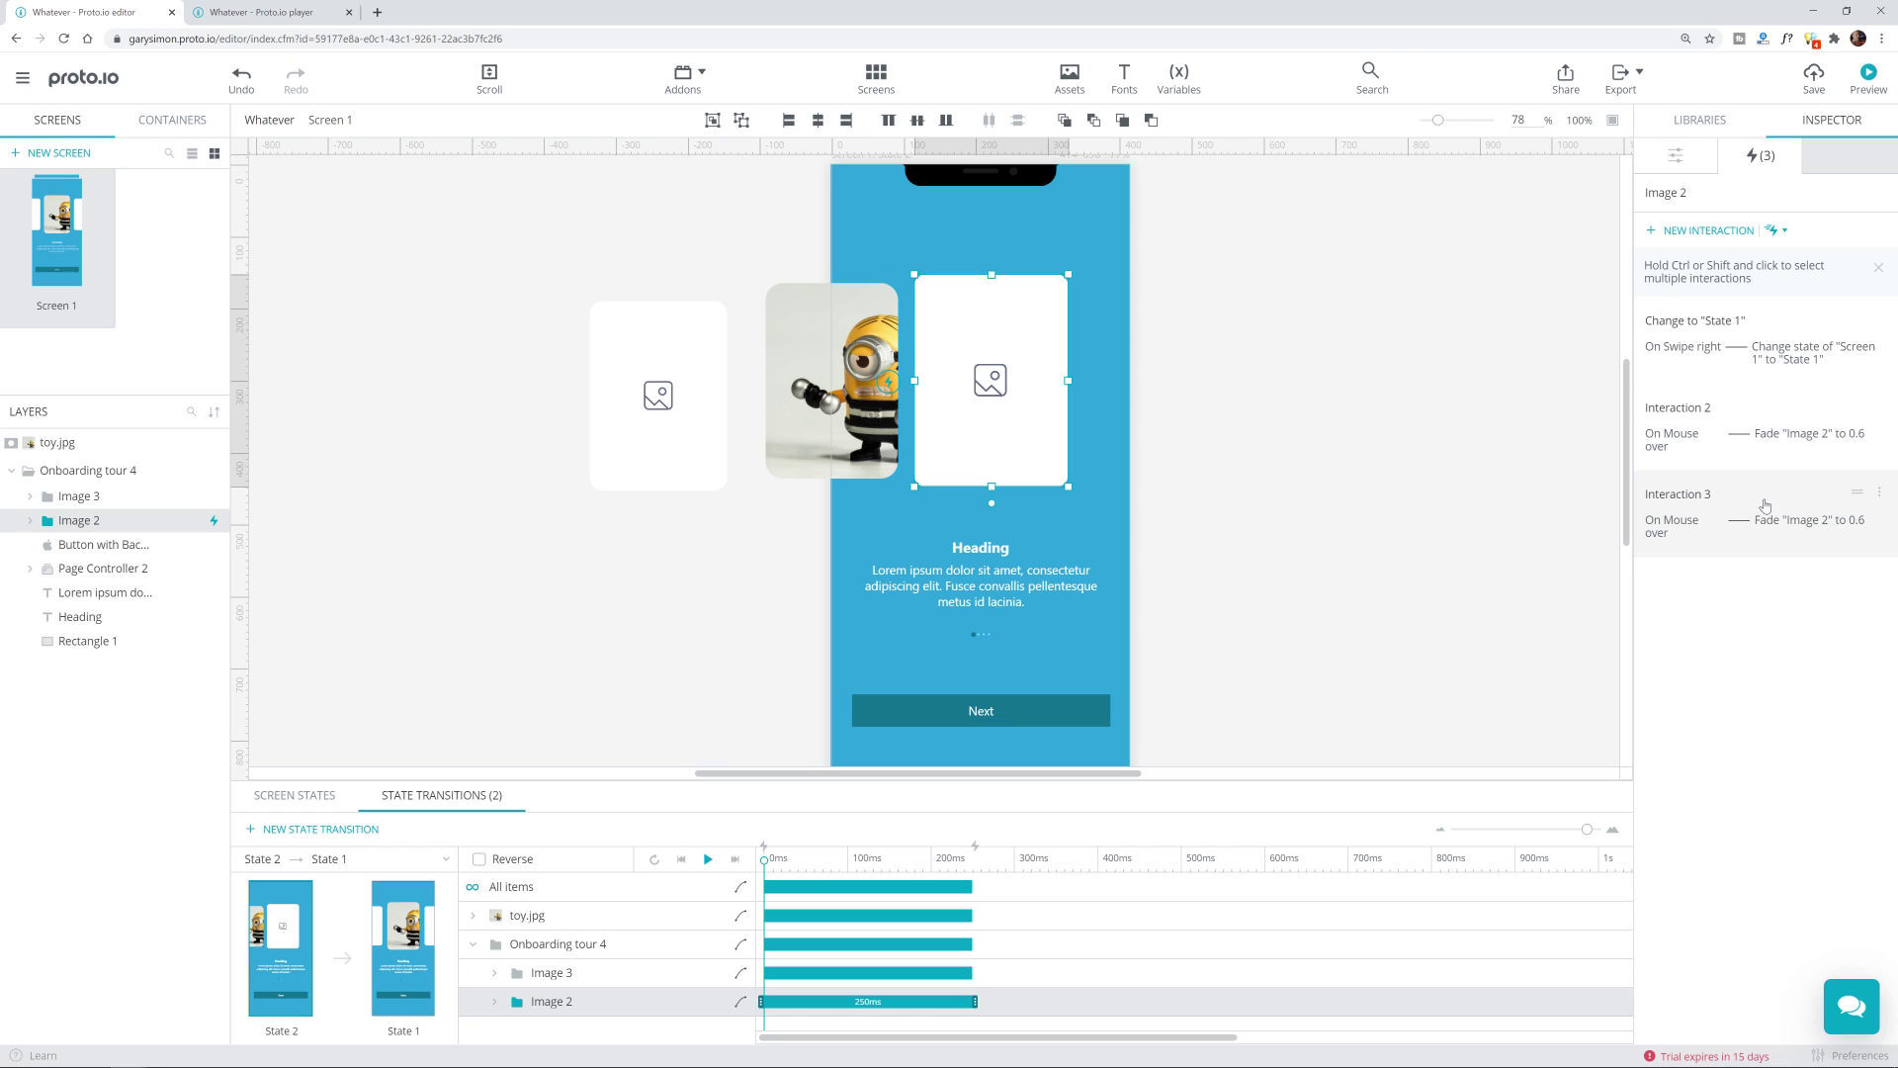
left_click(1770, 525)
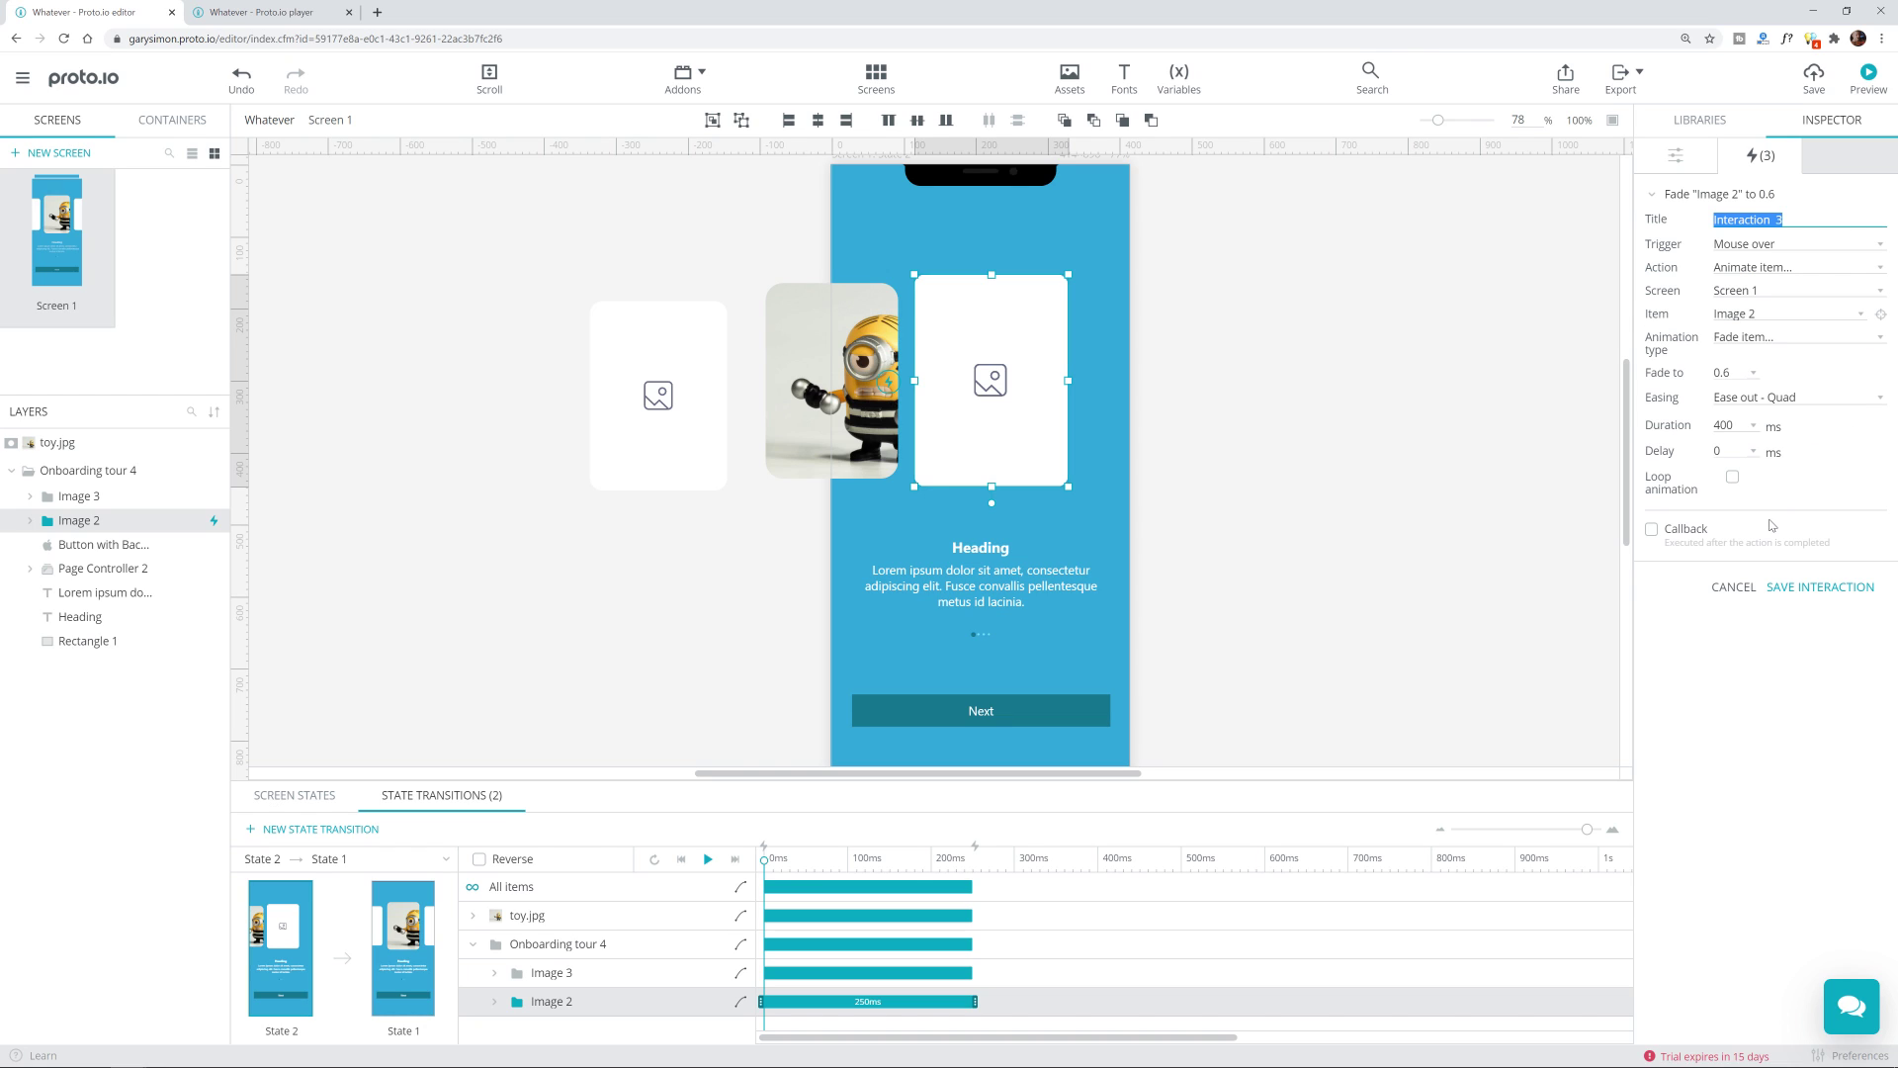
left_click(1757, 246)
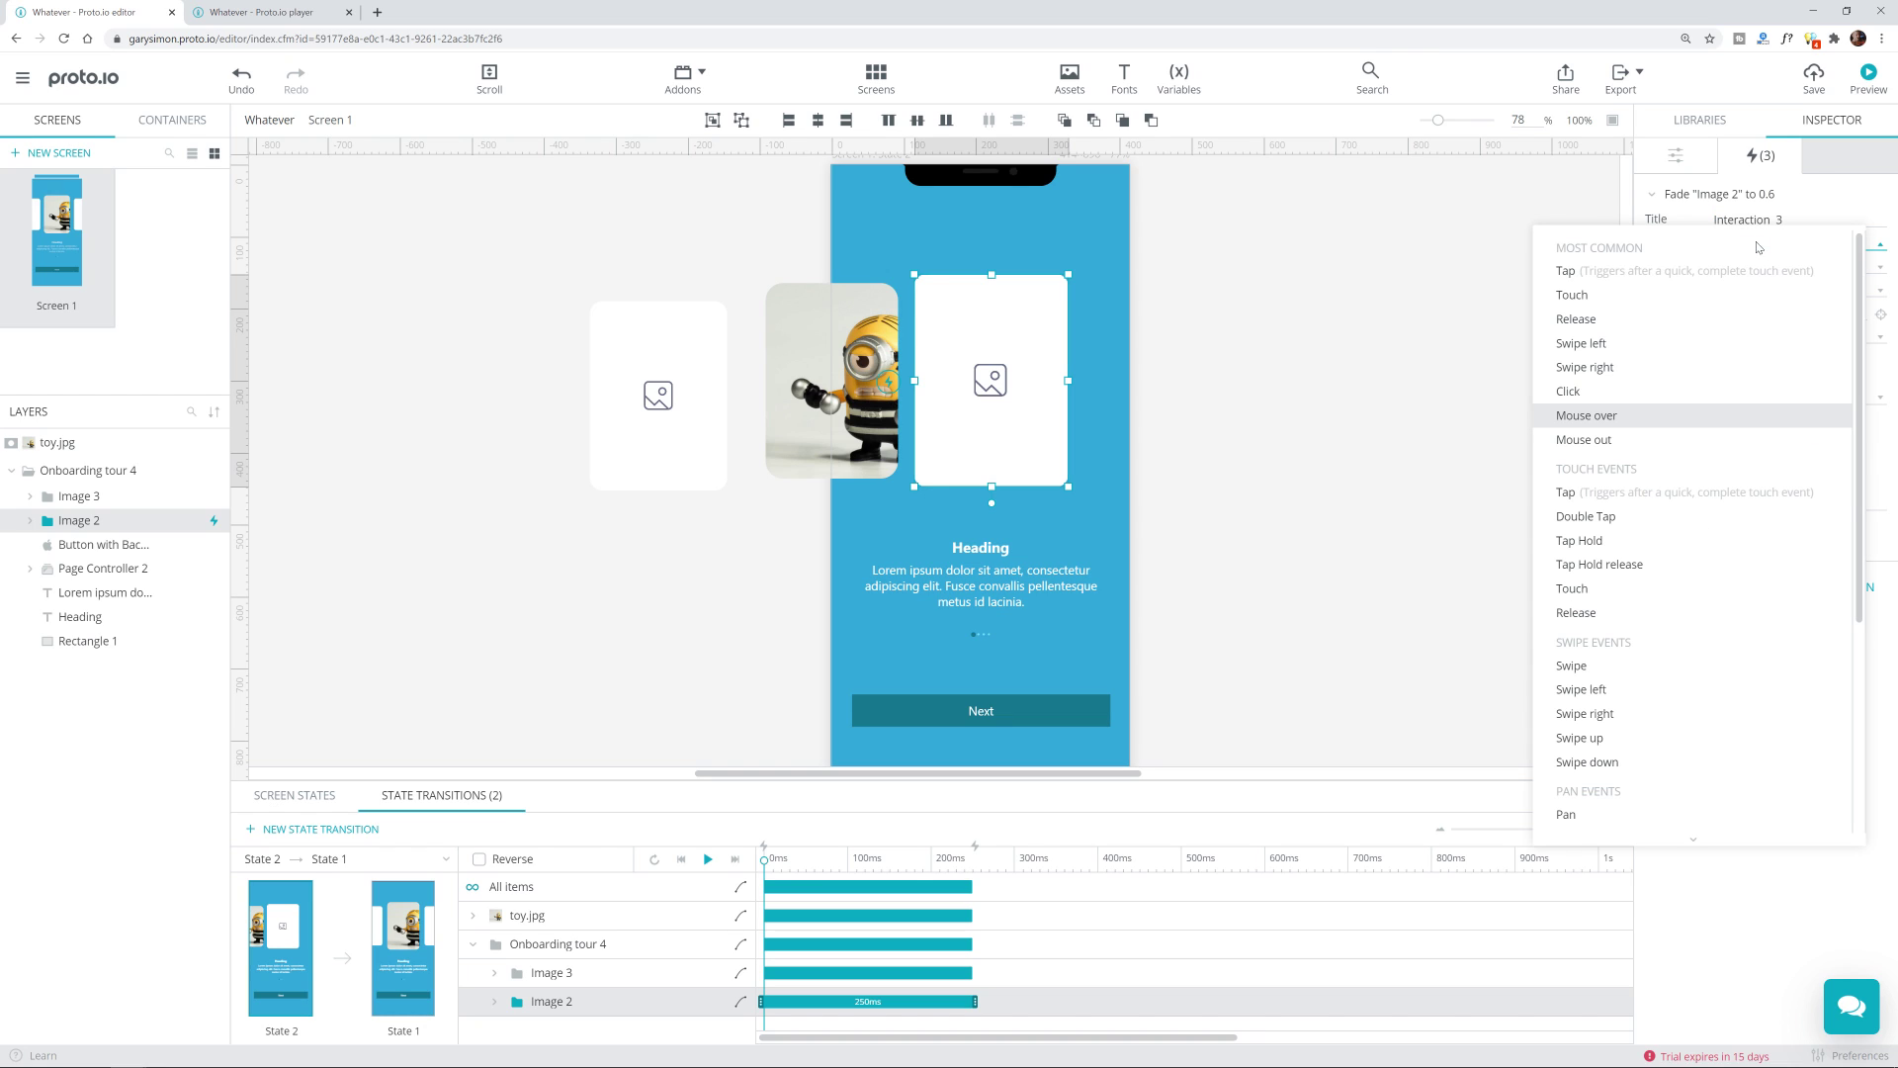
left_click(1615, 448)
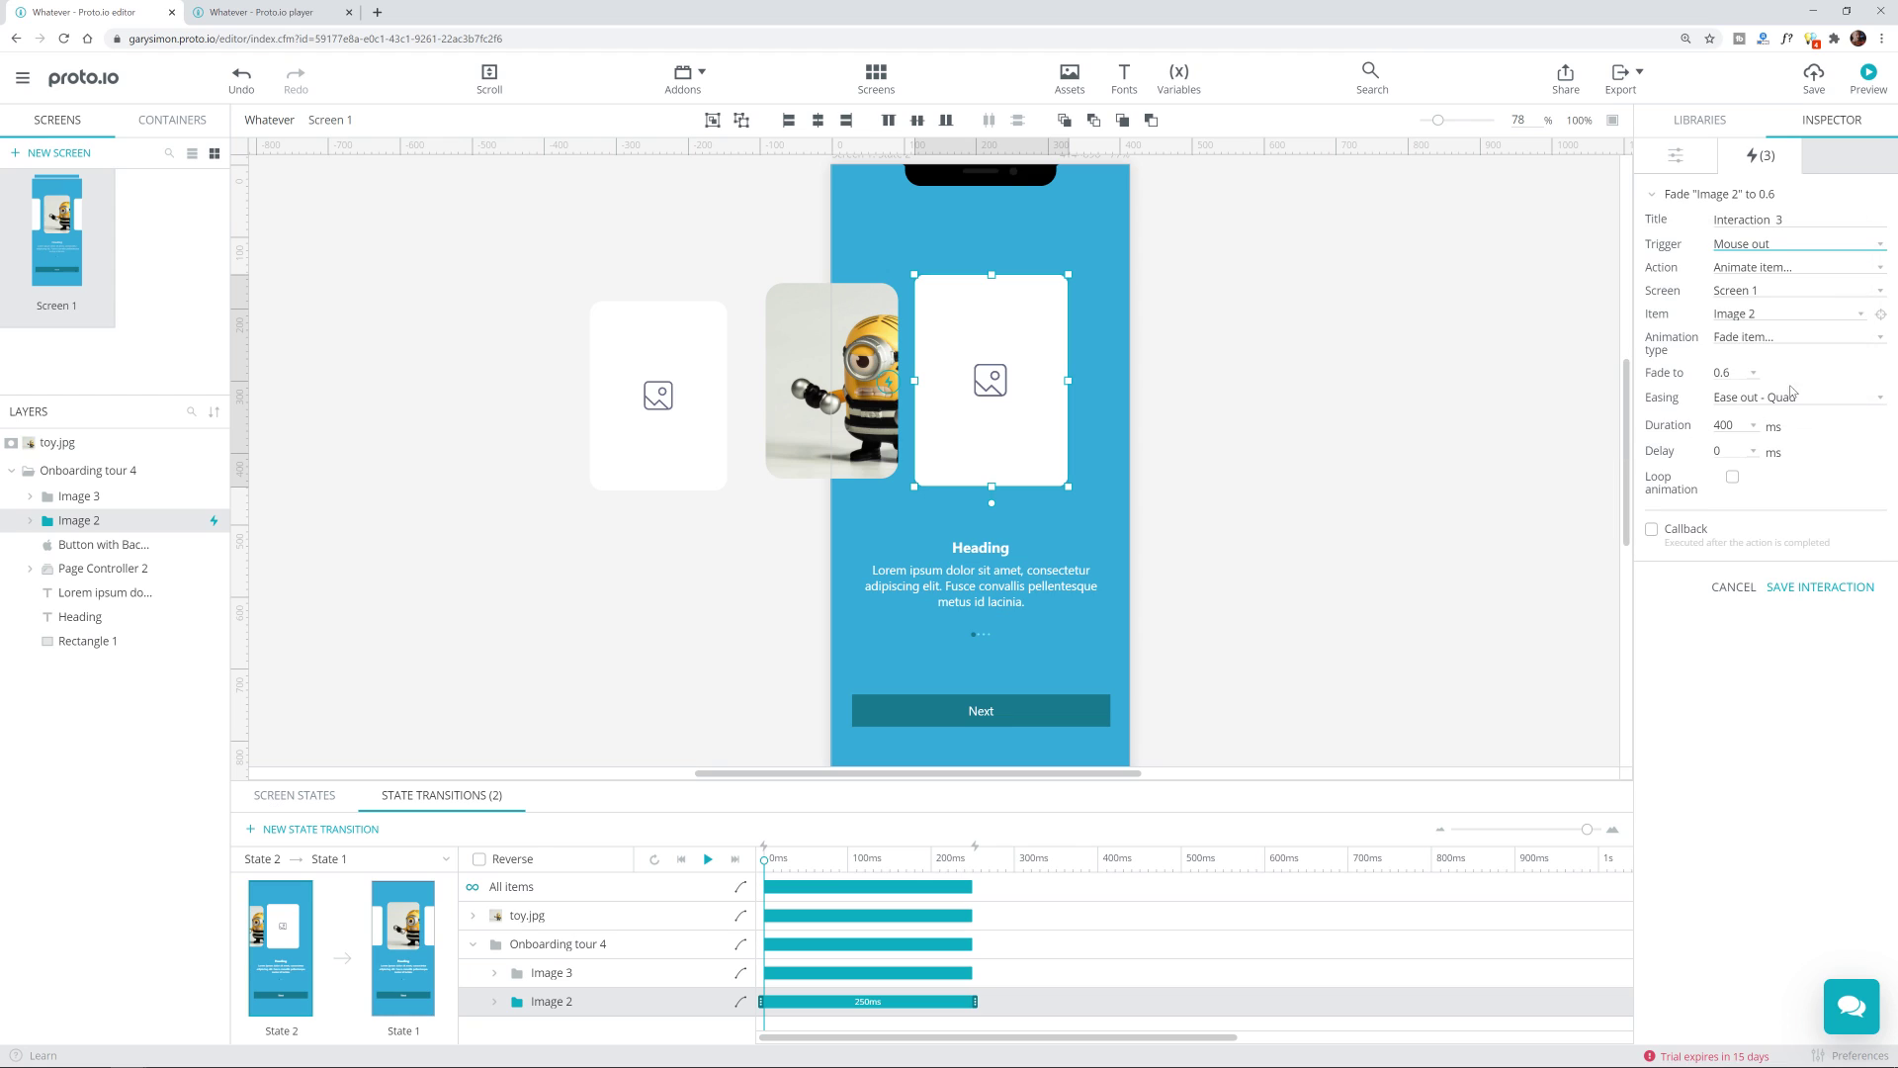
left_click(1736, 372)
left_click(1732, 475)
left_click(1863, 585)
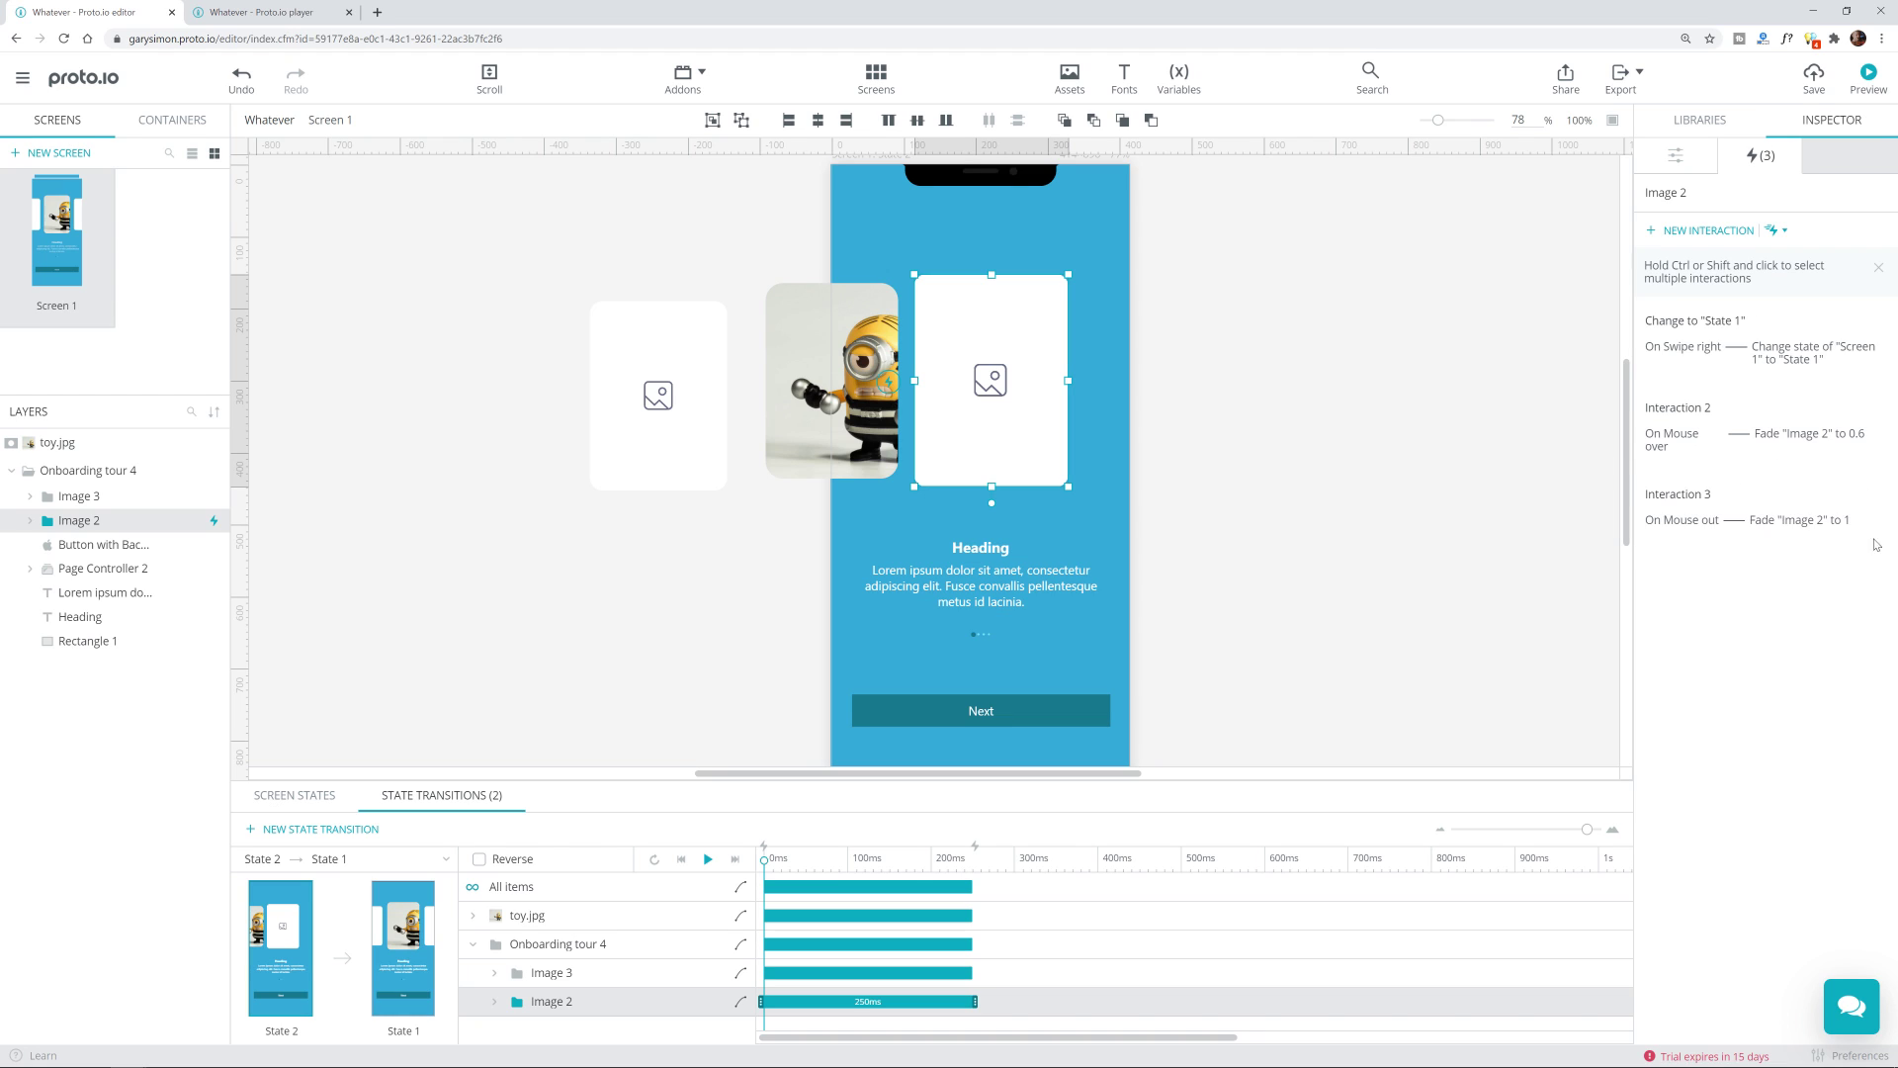
left_click(1868, 77)
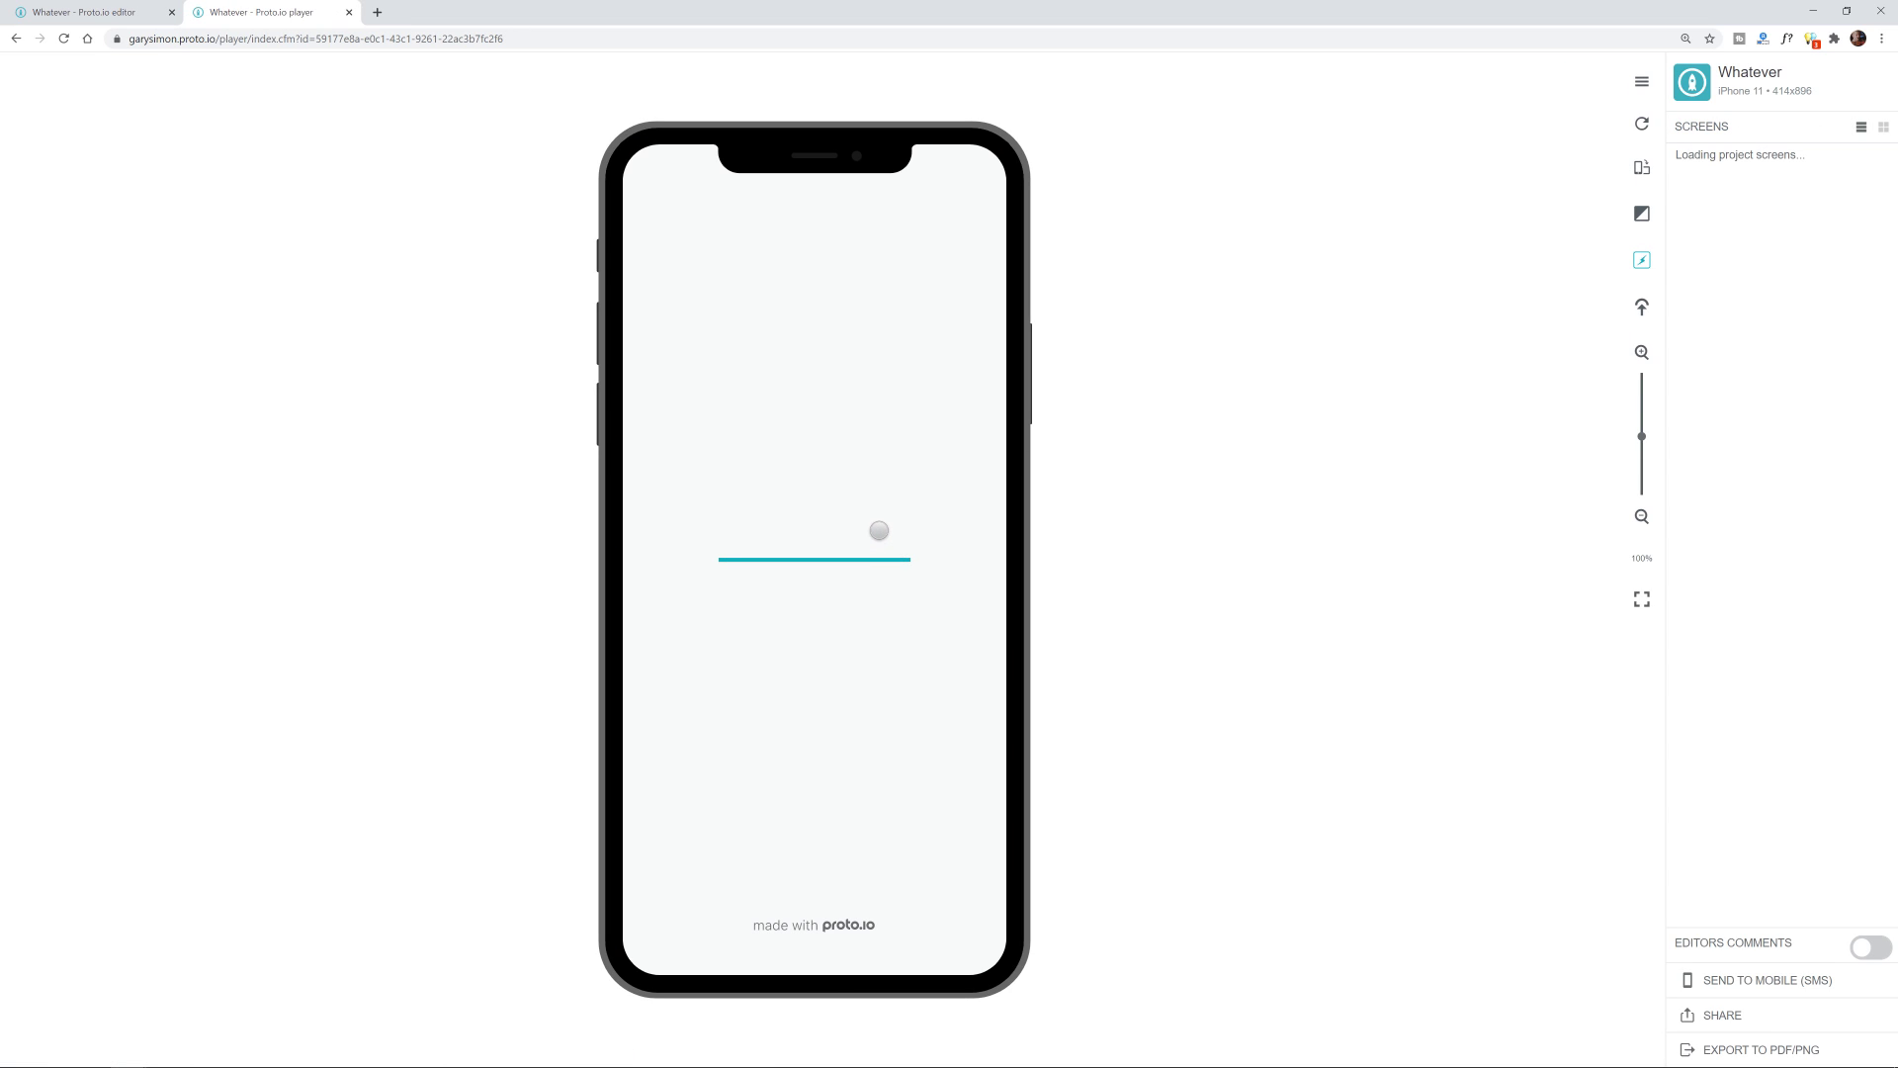
Step: In the preview, swipe the carousel to the next card, then back until the toy photo is centred
left_click_drag(680, 497, 564, 529)
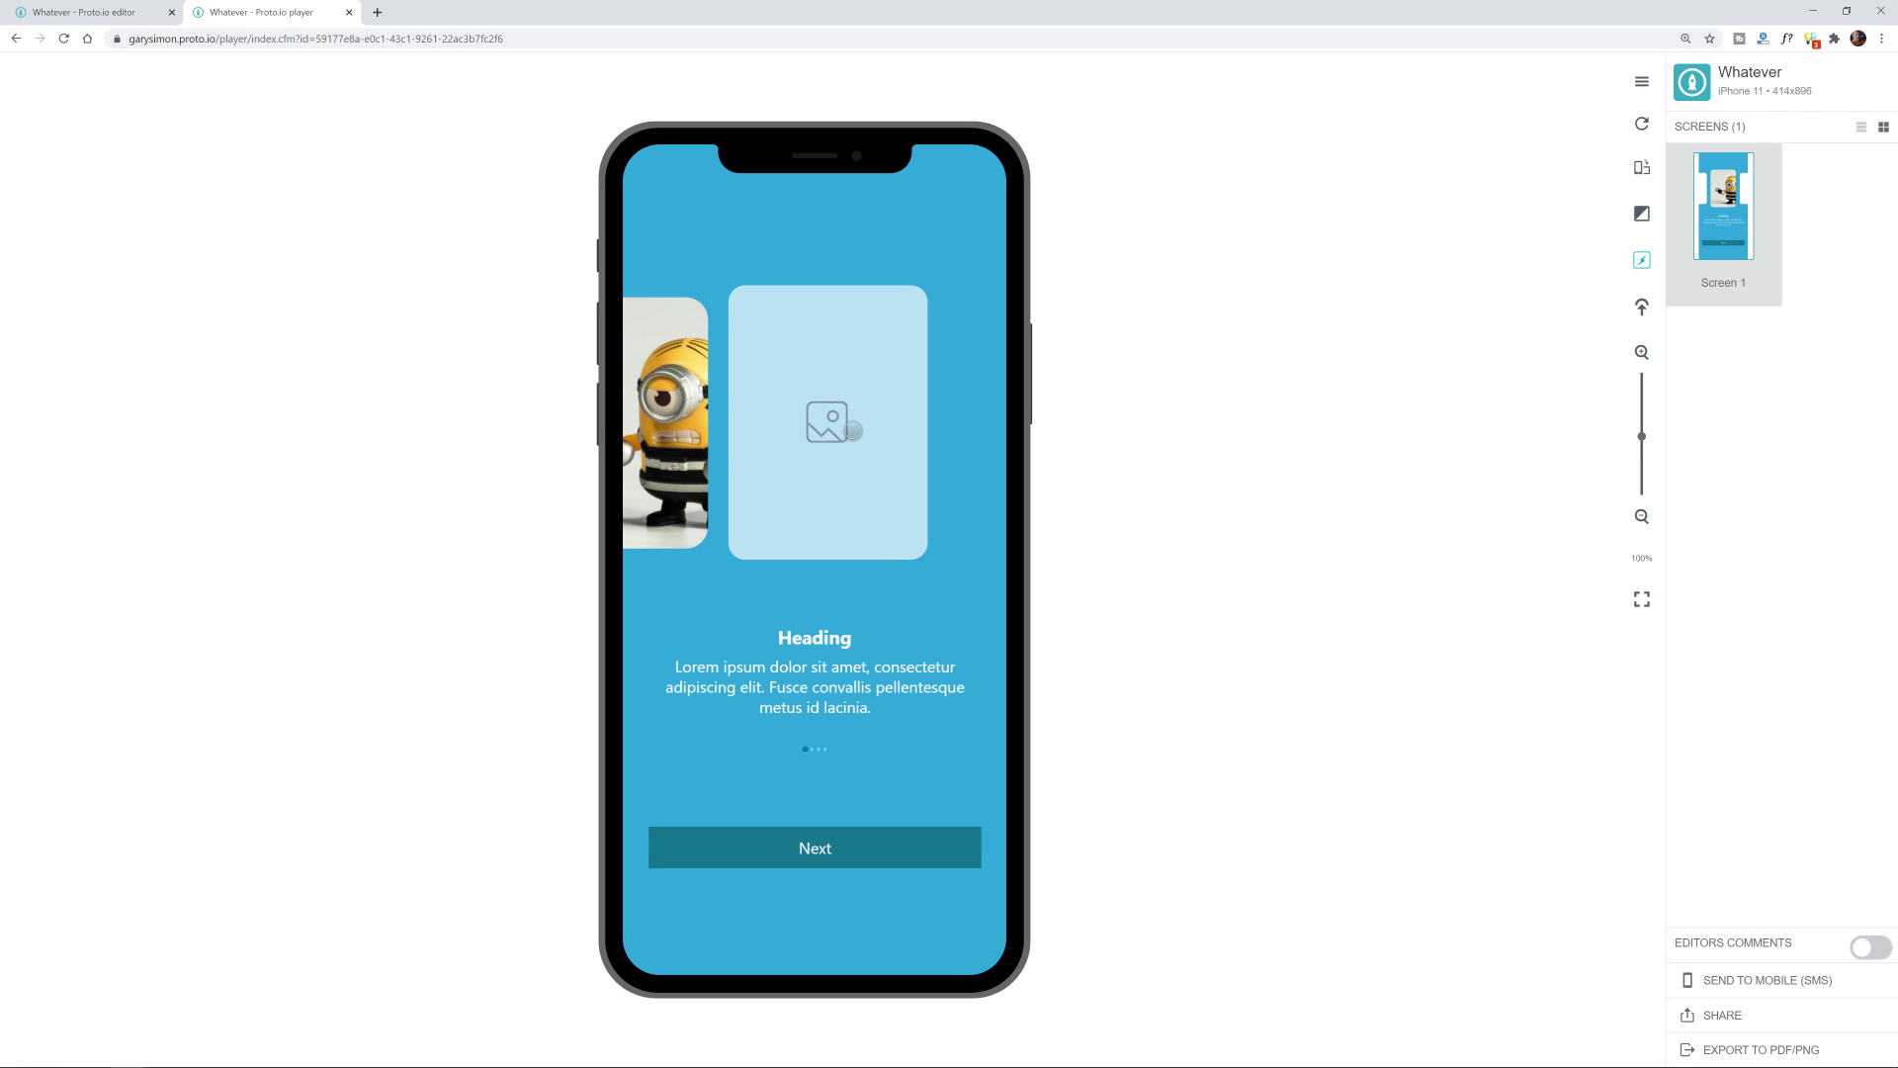
left_click_drag(650, 455, 692, 425)
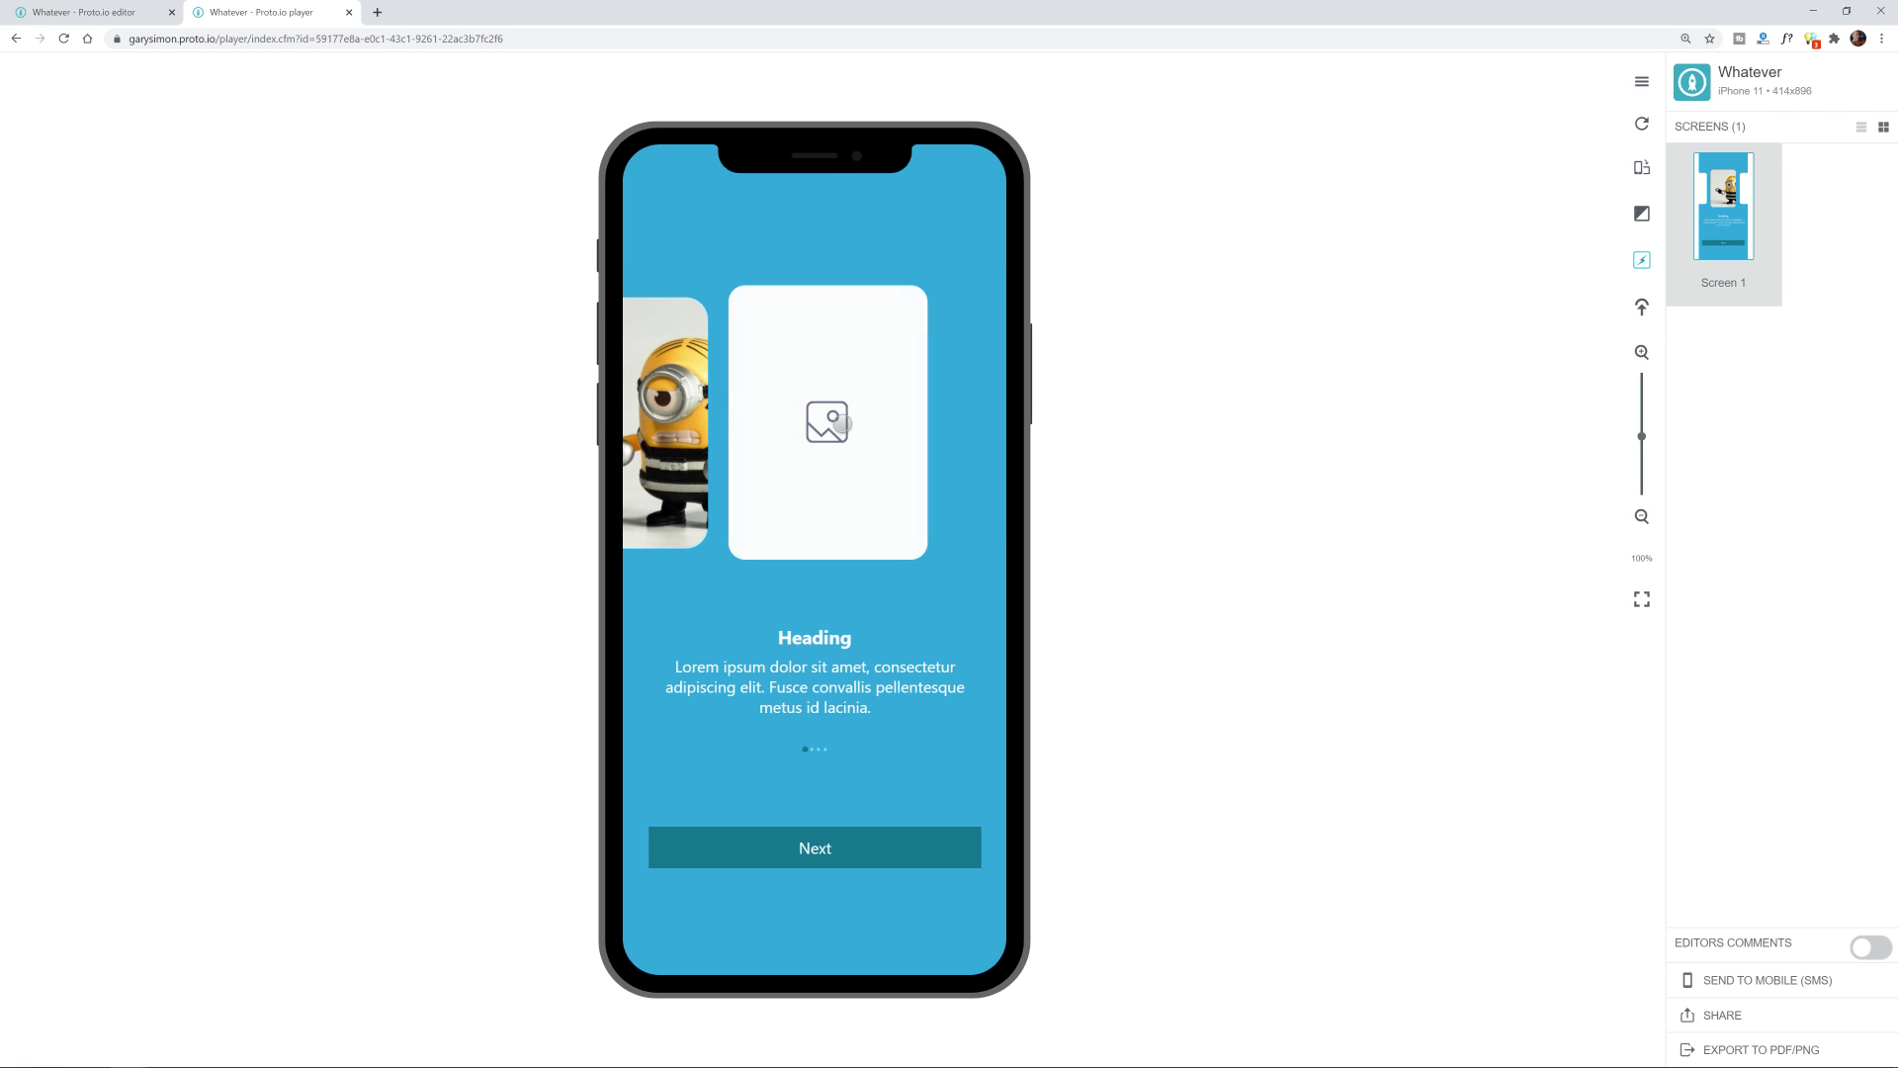
left_click_drag(924, 432, 1077, 462)
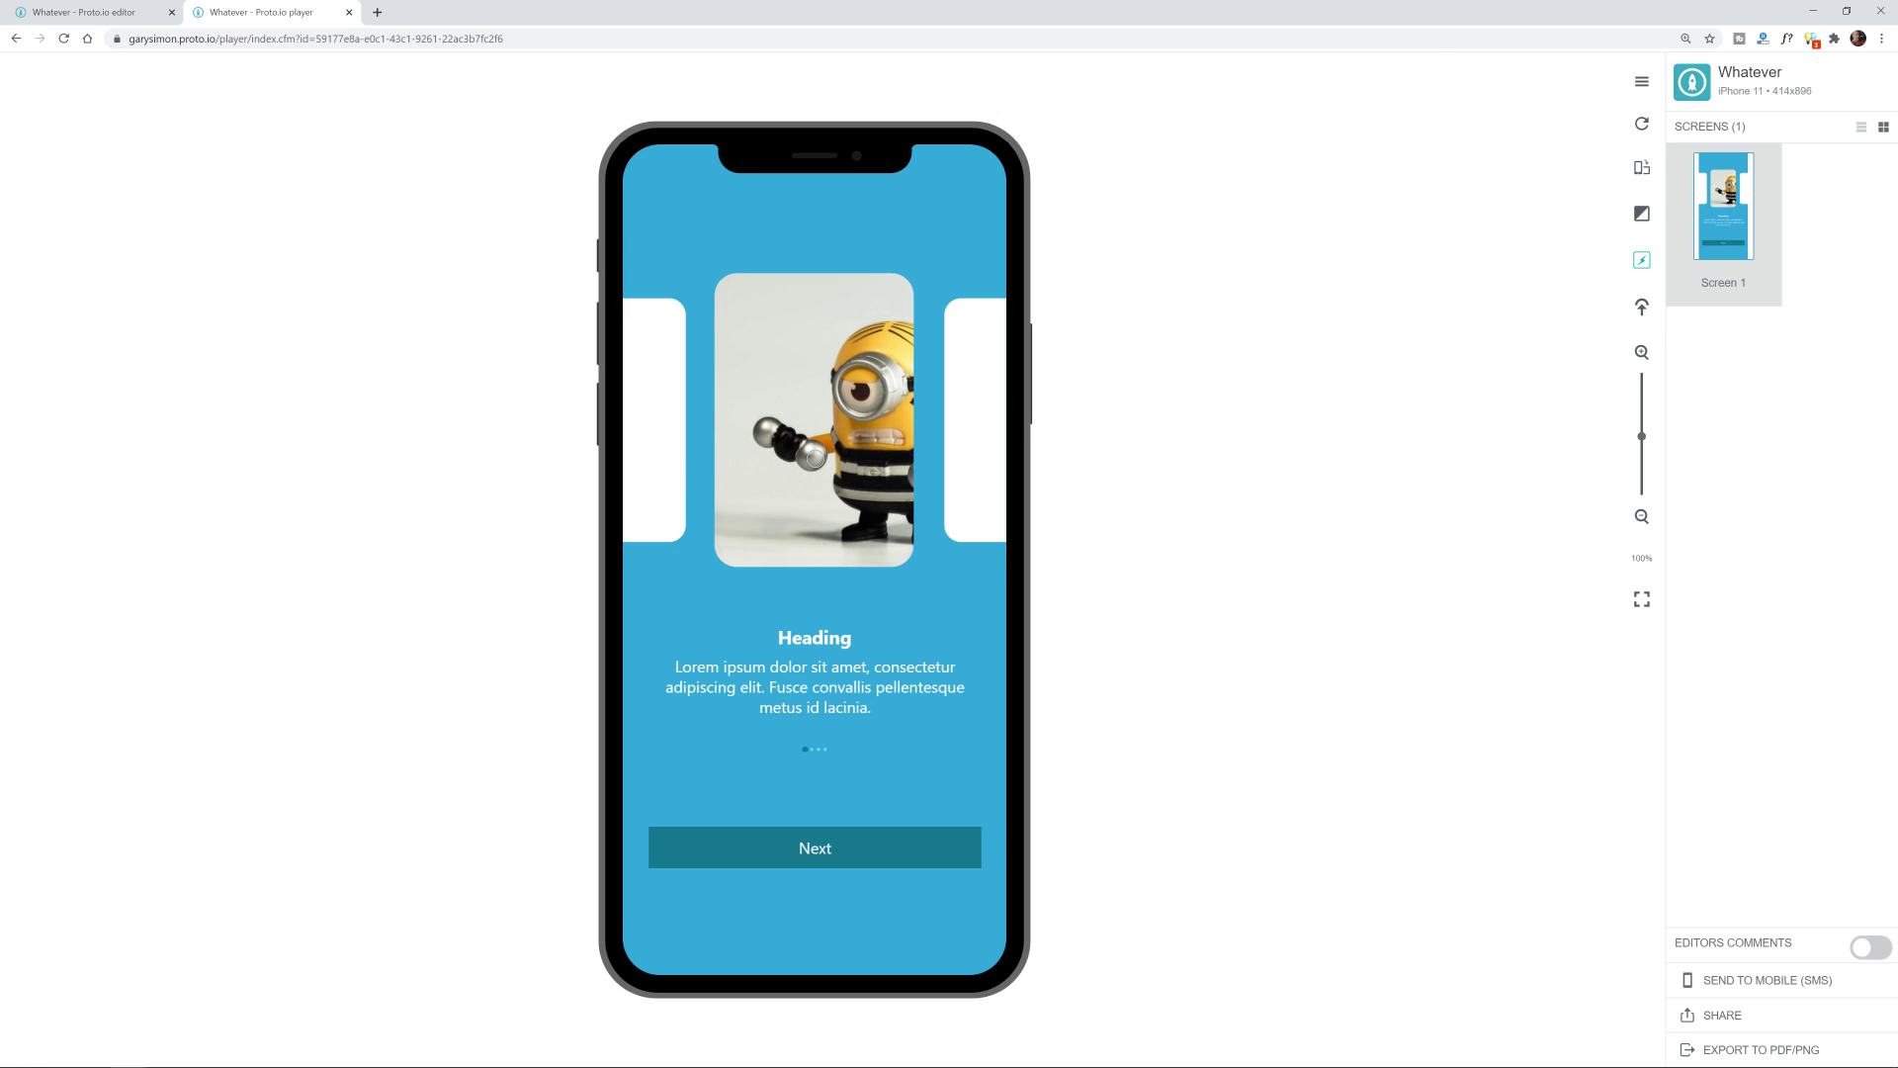